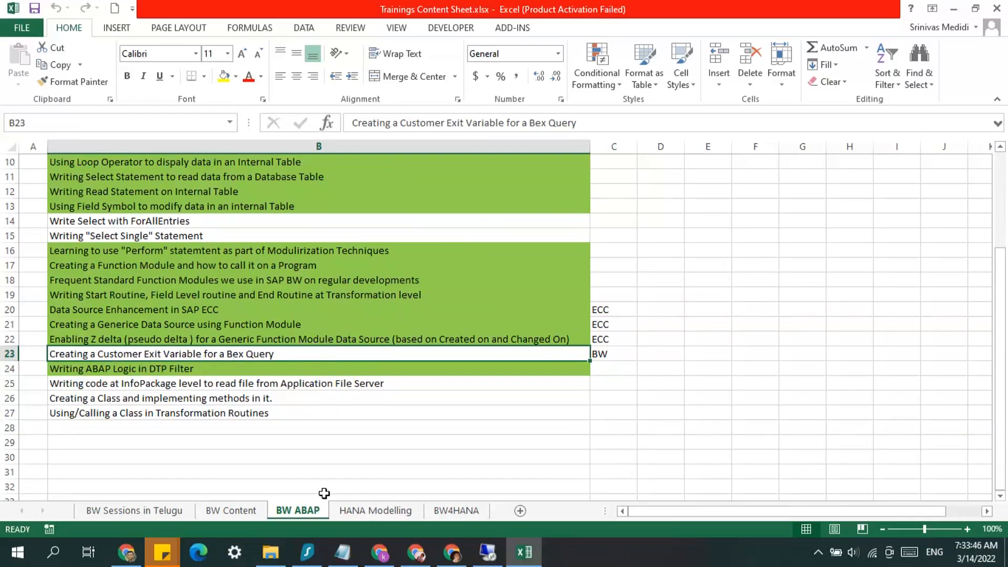
Switch to the remote desktop and start Excel 2016 with a blank workbook, declining the default-program prompt
left_click(487, 556)
left_click(21, 552)
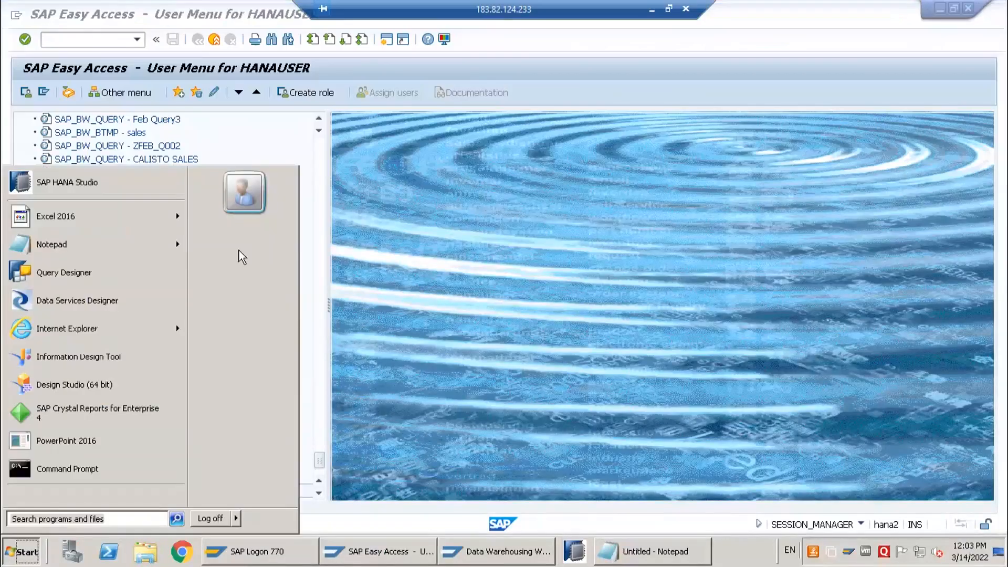
left_click(62, 223)
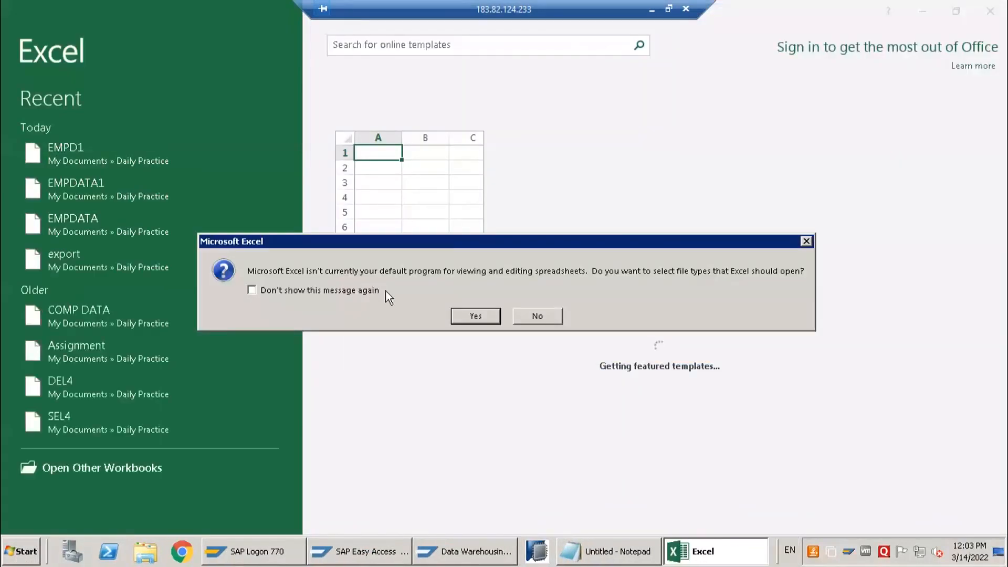
left_click(546, 314)
left_click(446, 192)
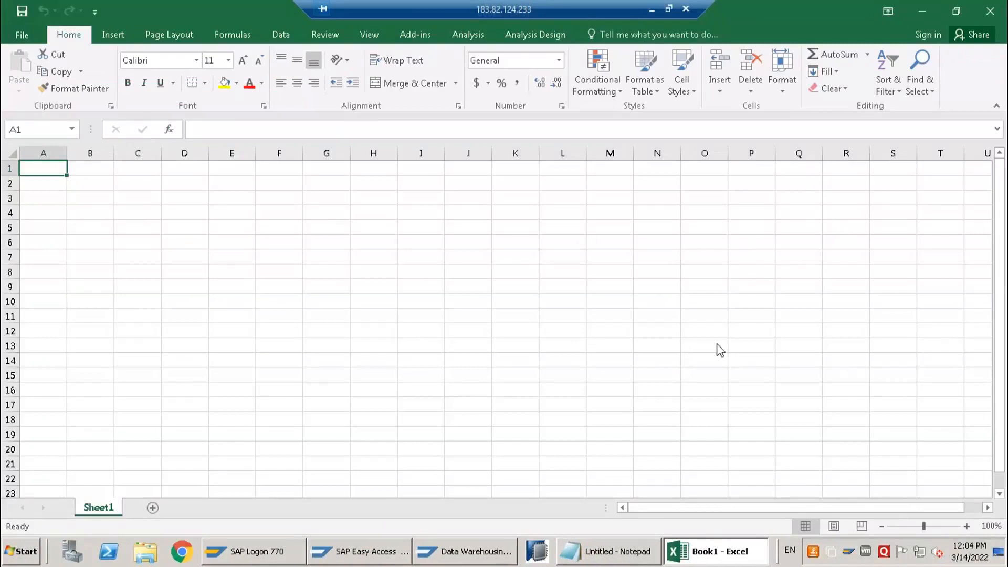
left_click(462, 349)
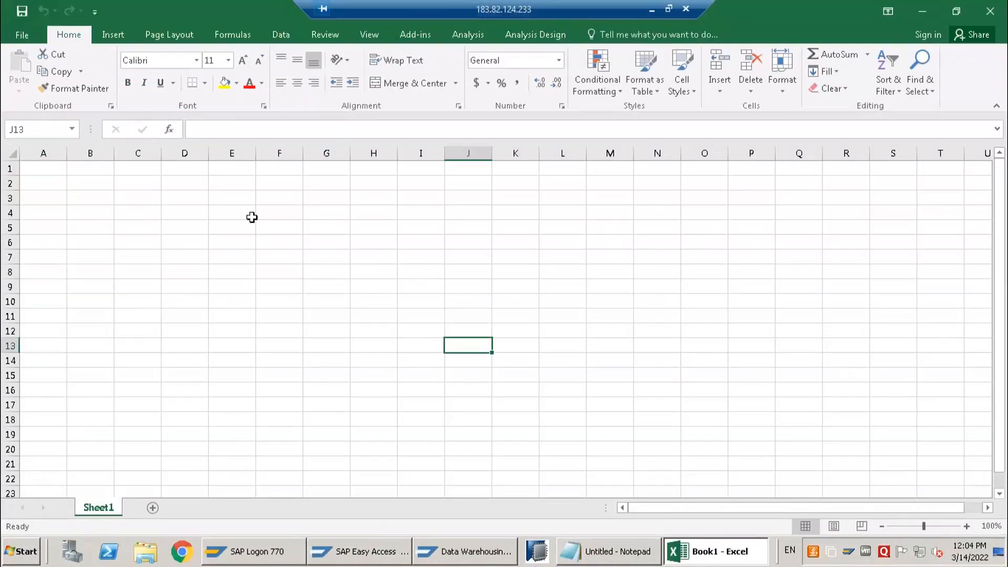
Enter the title "Sales Report" in cell E4 and fit column E to its contents
left_click(220, 217)
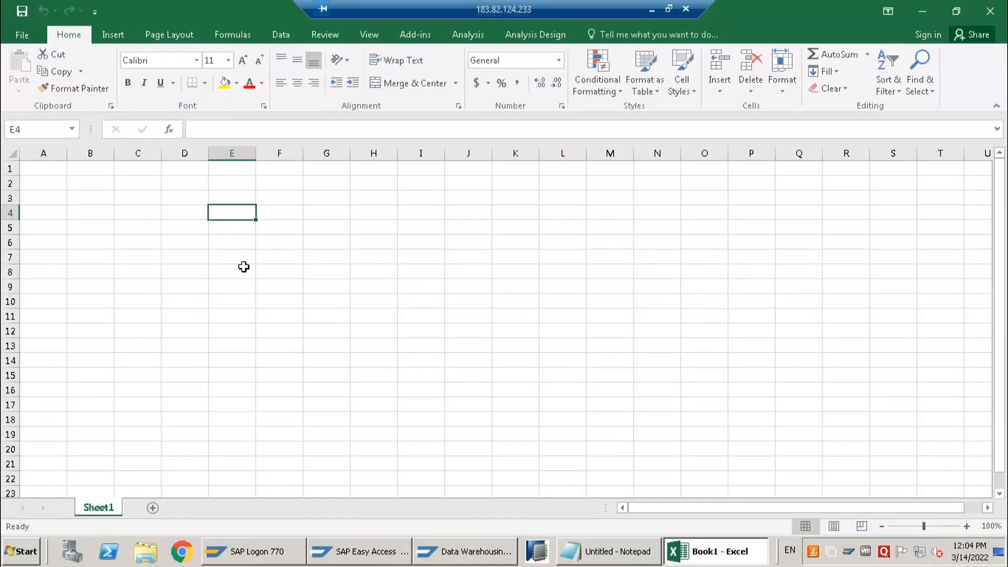
type("Sales Re")
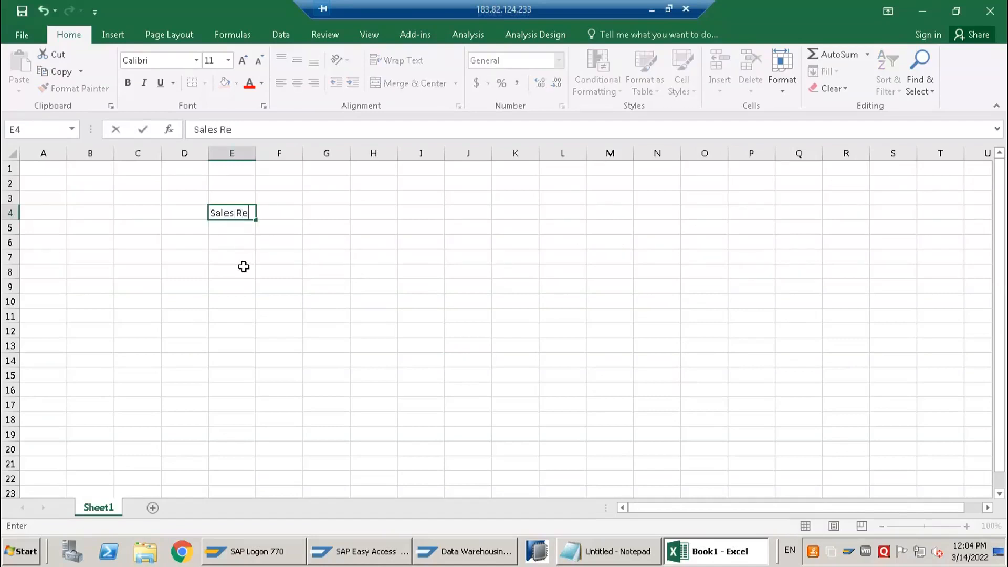
type("port")
key("Return")
key("Return")
key("Return")
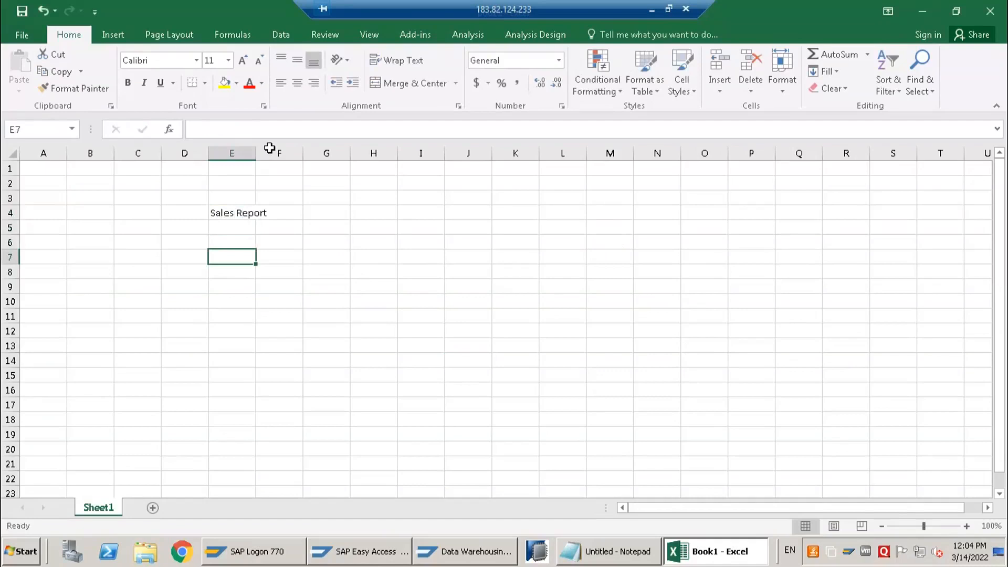
double_click(256, 153)
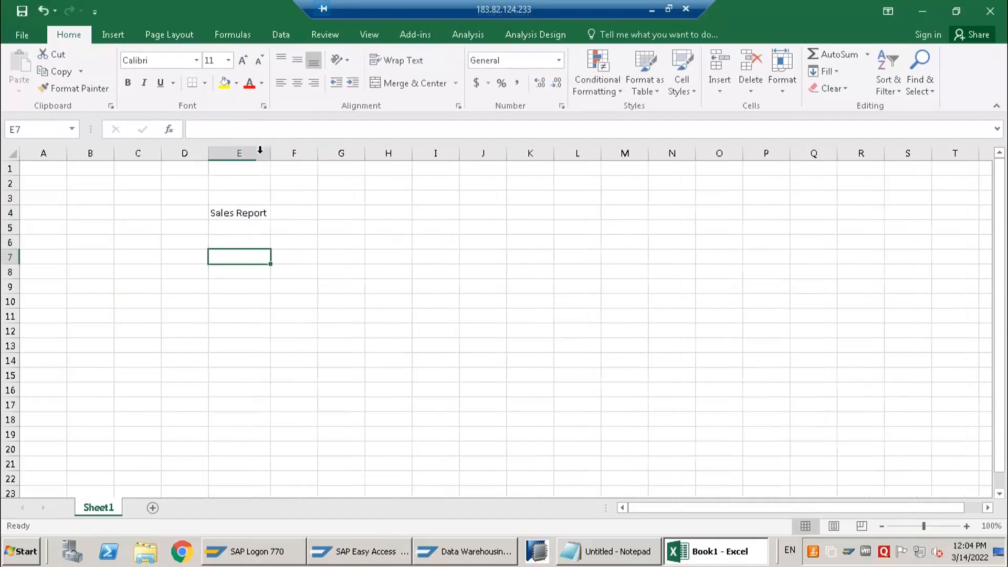
Enter the heading "KPI" in cell E6
left_click(230, 242)
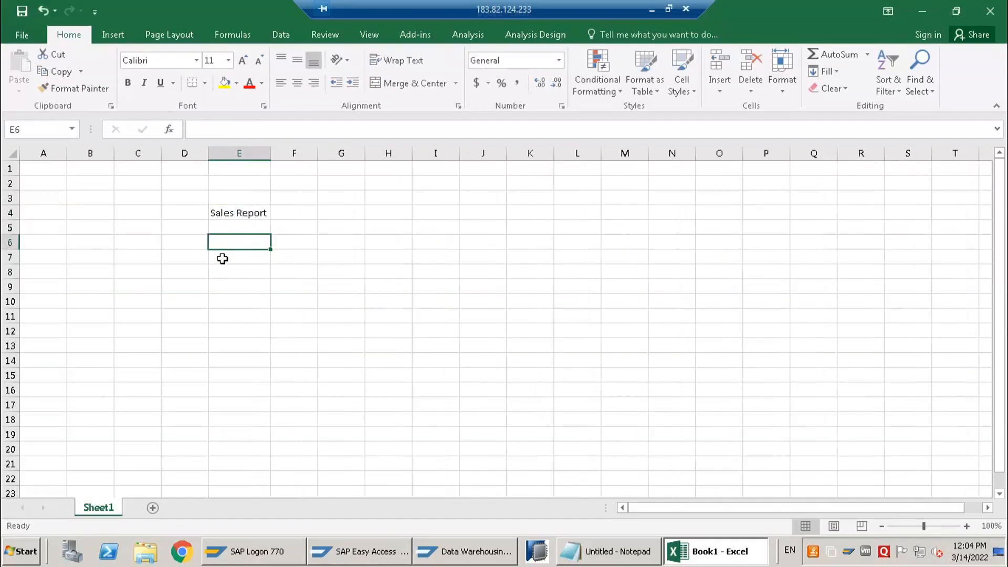
left_click_drag(225, 242, 230, 285)
left_click_drag(234, 247, 234, 247)
type("KPI")
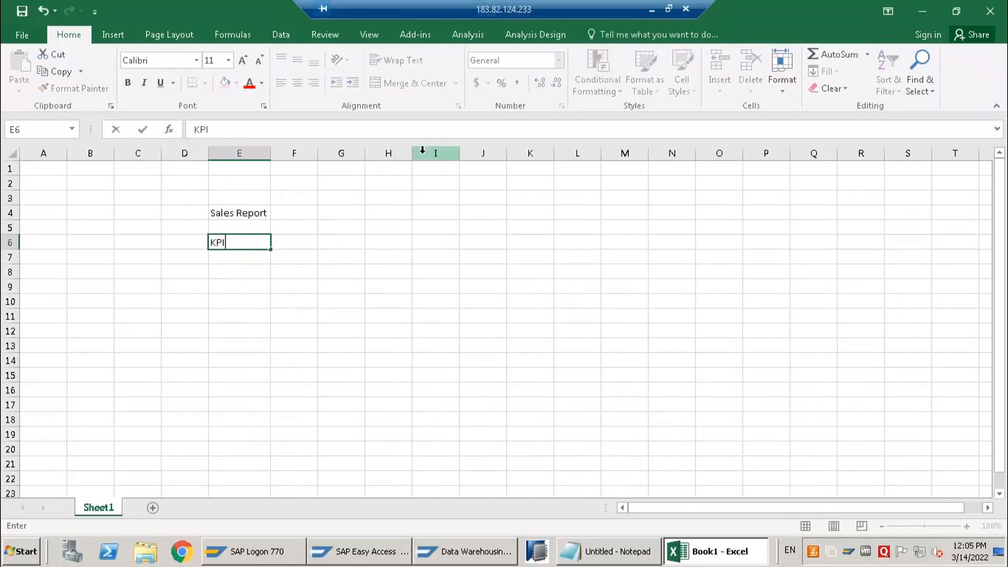
key("Return")
List "Total Sales", "Open Orders" and "On-time" under the KPI heading in cells E7 to E9
type("Total")
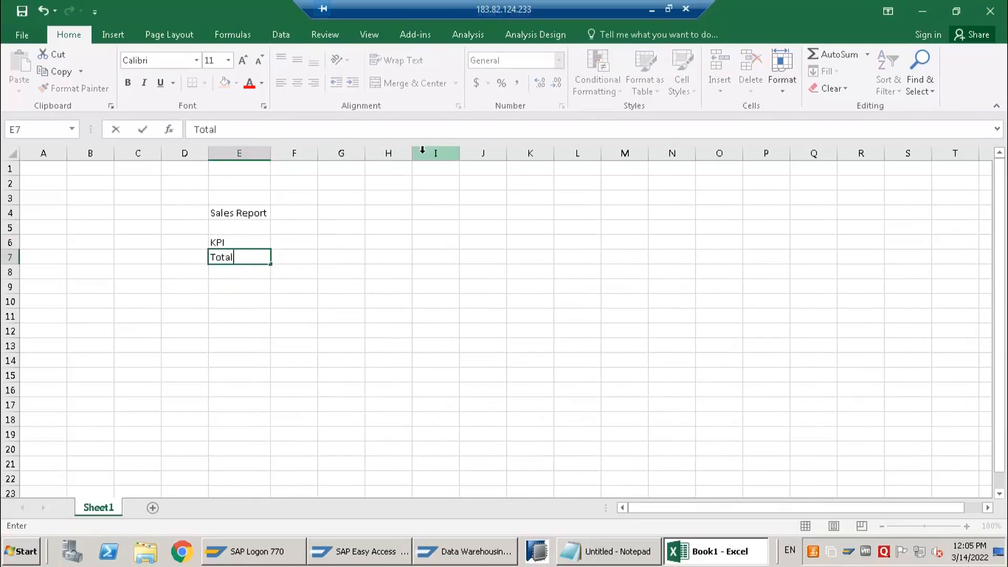
type(" Sales")
key("Return")
type("Open Orders")
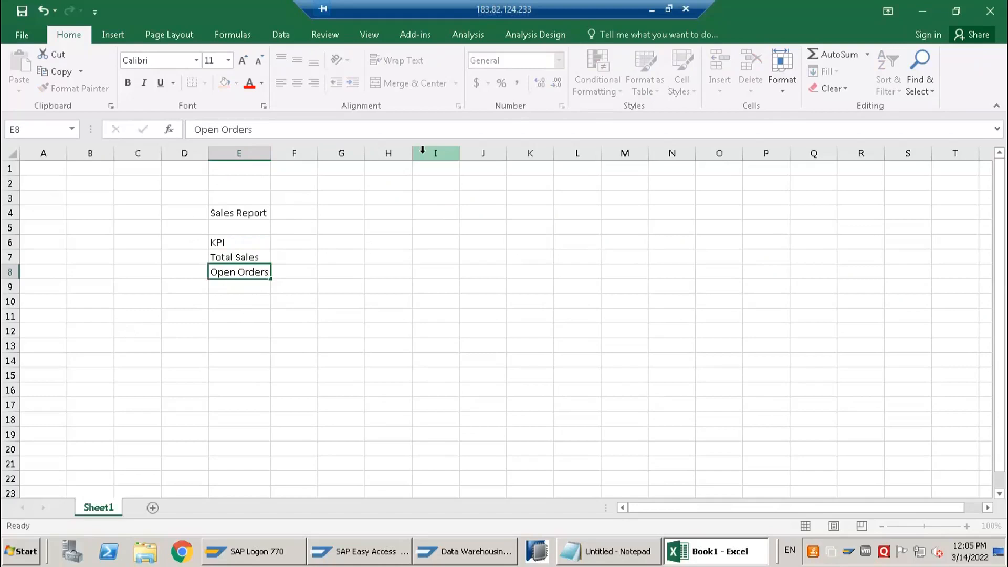
key("Return")
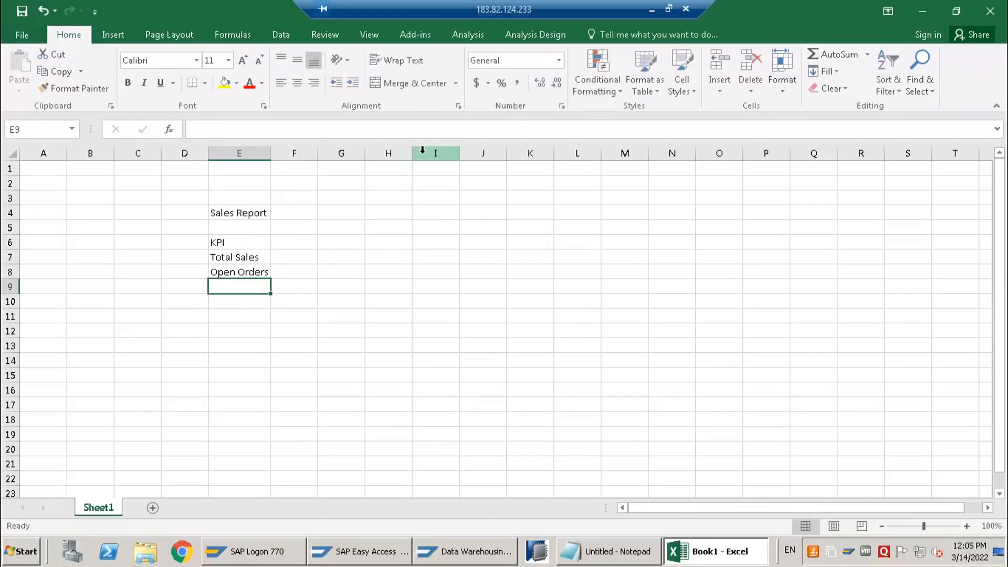
type("On")
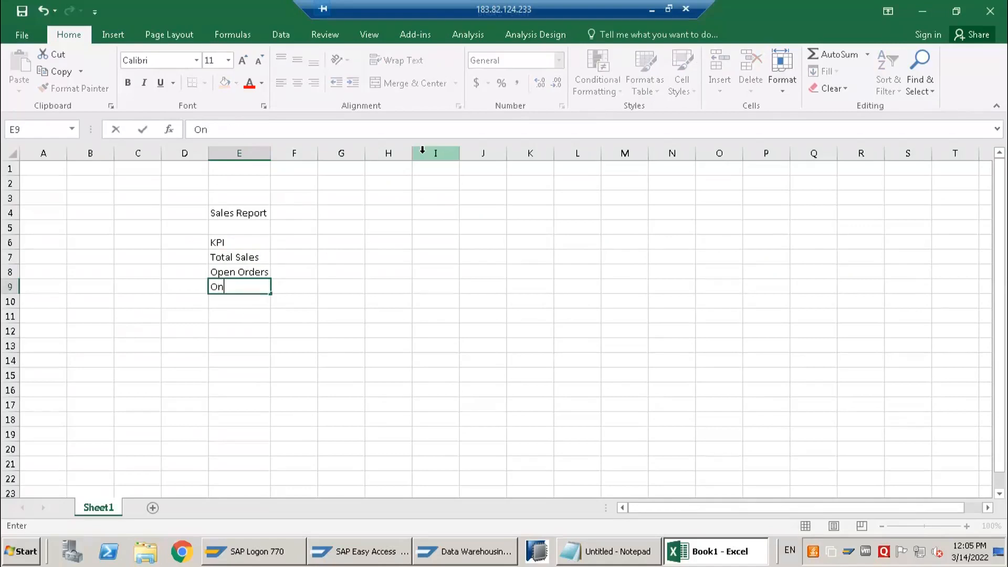
type("-time")
key("Return")
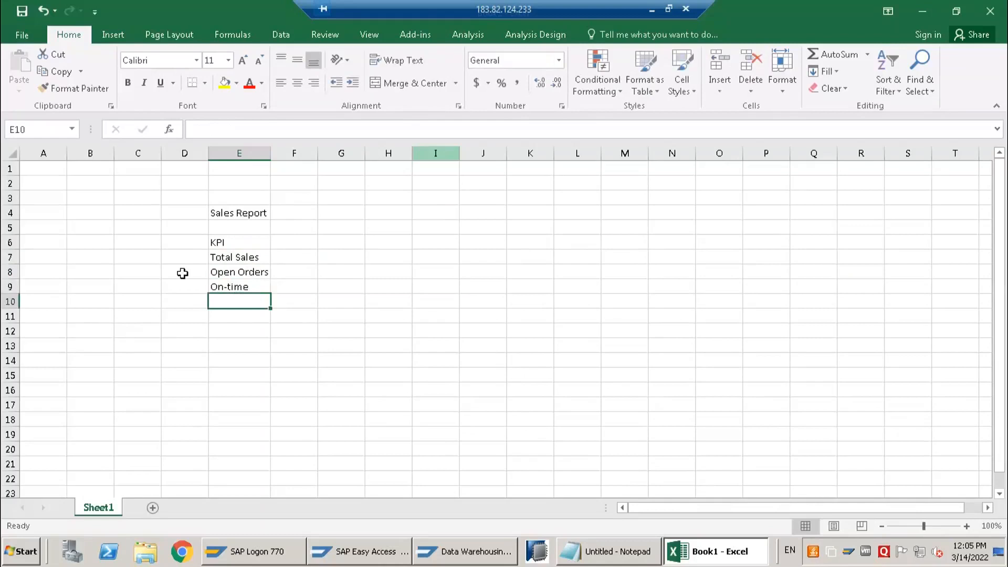
Clear the entries below the KPI heading in cells E7 to E10
left_click(247, 258)
left_click(245, 289, "shift")
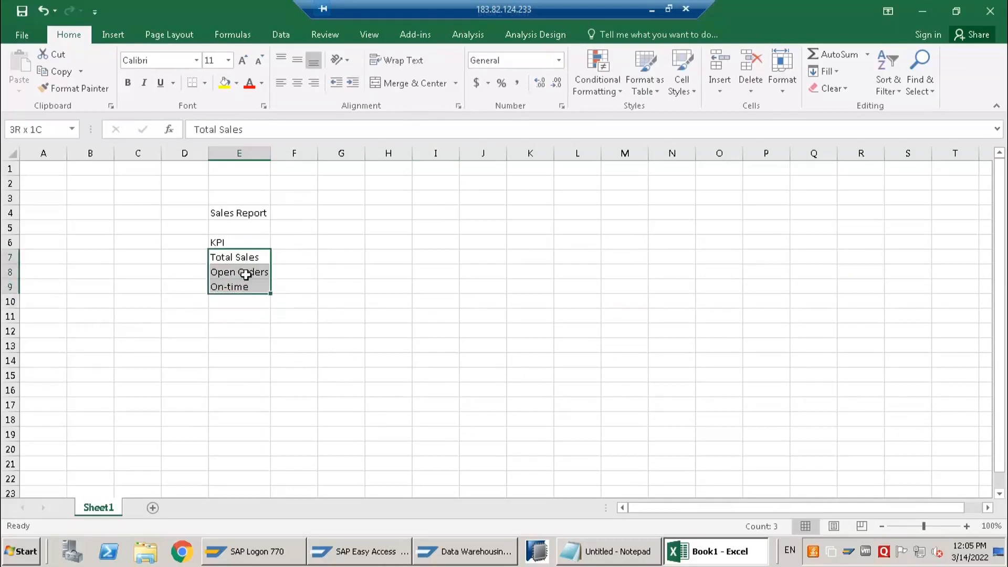
left_click_drag(239, 256, 239, 302)
key("Delete")
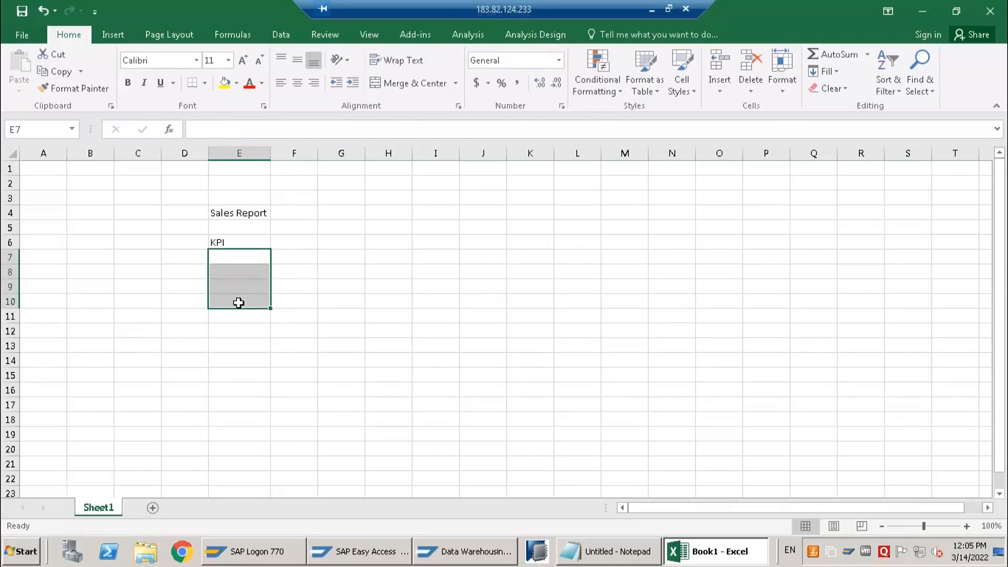
Enter "Total Sales" in cell E7 below the KPI heading
left_click(237, 252)
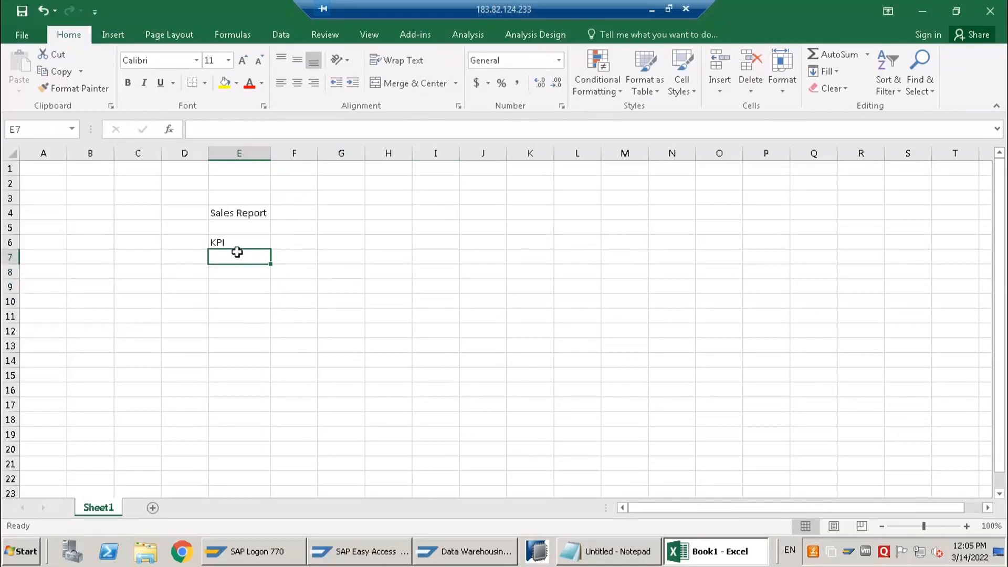
type("Total s")
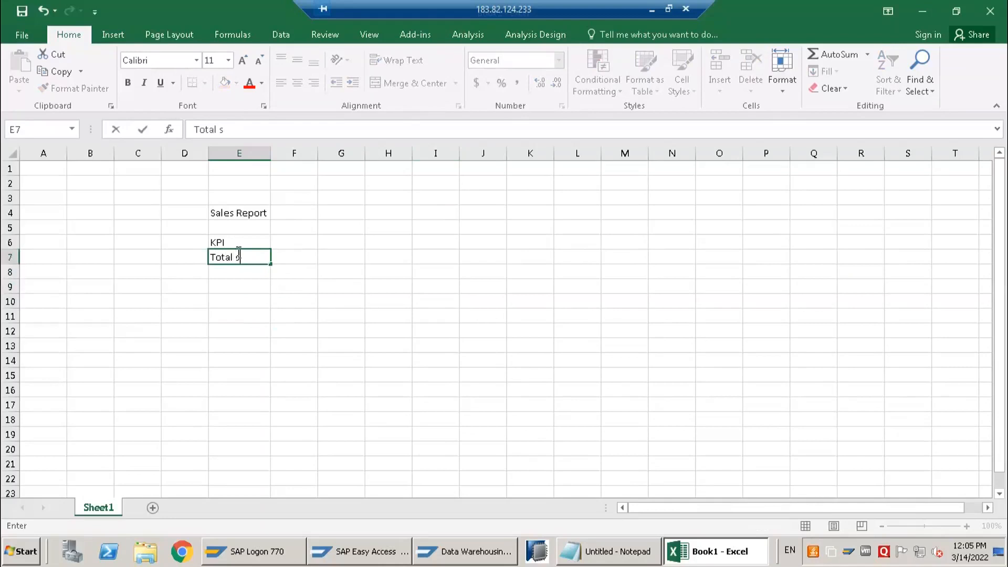
key("BackSpace")
type("Sales")
key("Return")
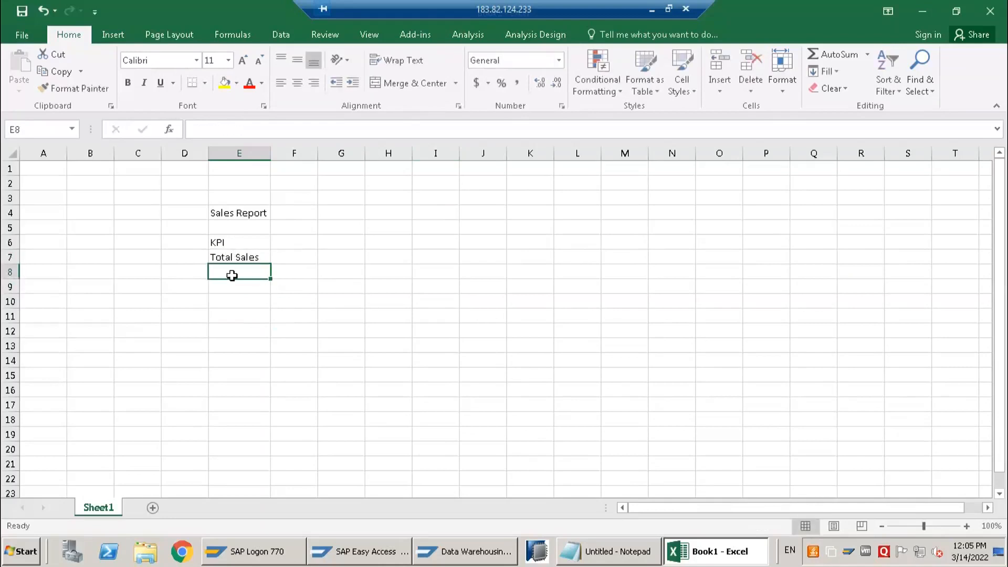
Enter "Current Month" in cell E9 and widen column E to fit the text
key("Return")
type("Current Sa")
key("BackSpace")
type("mONTH")
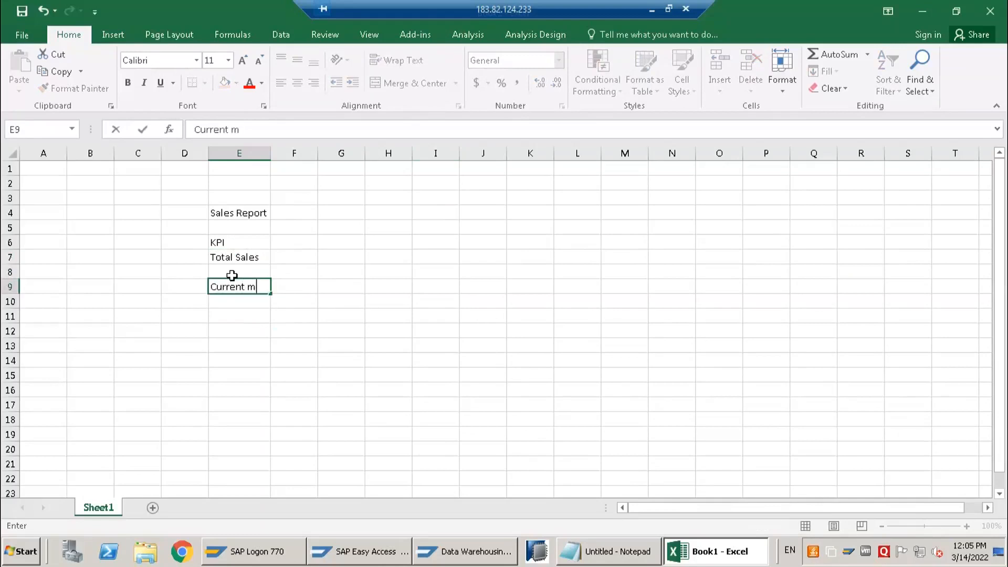
key("BackSpace")
key("BackSpace")
key("BackSpace")
key("BackSpace")
key("BackSpace")
type("Month")
key("Return")
left_click(240, 288)
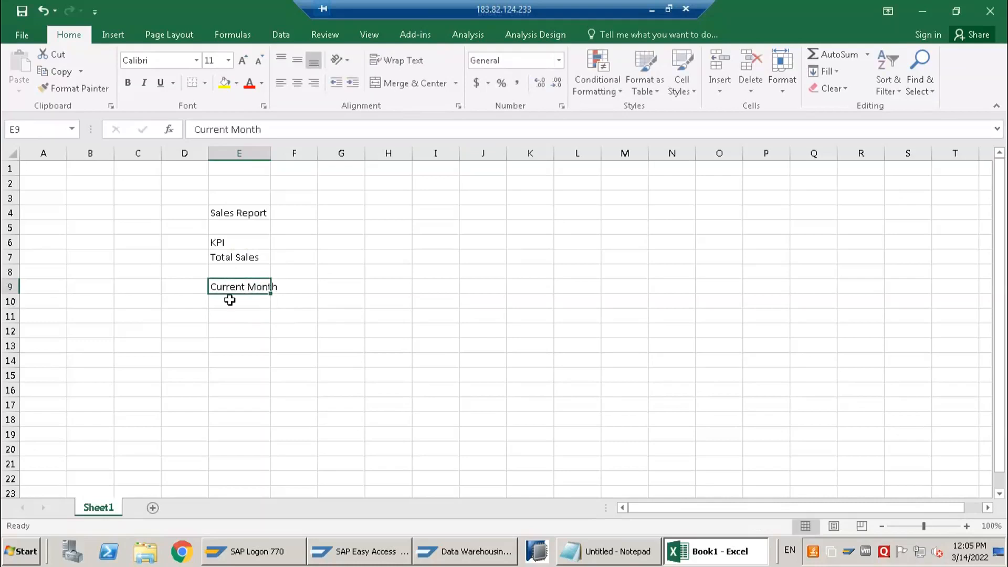
double_click(269, 152)
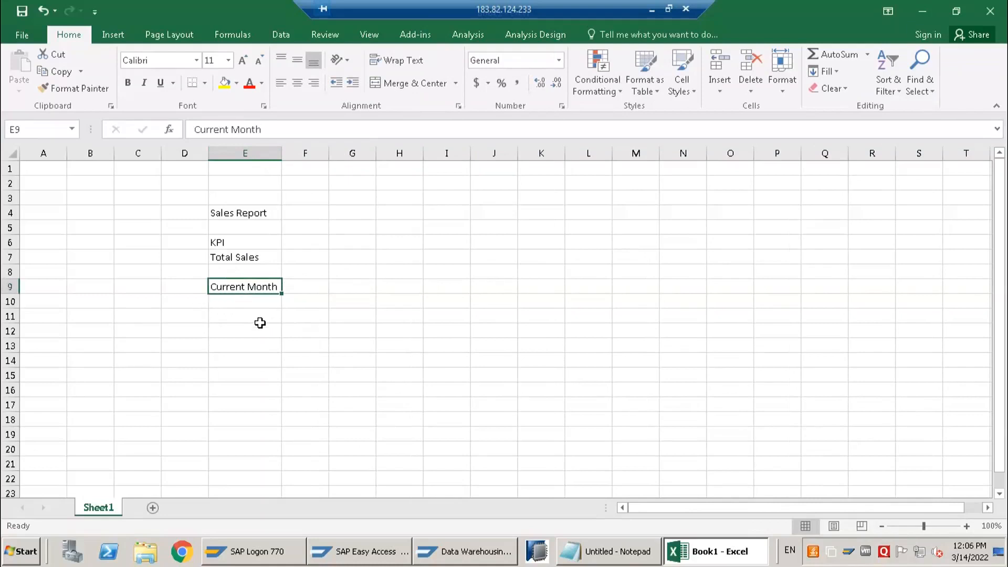
Enter "Last Month" in cell D9, beside Current Month
left_click(178, 283)
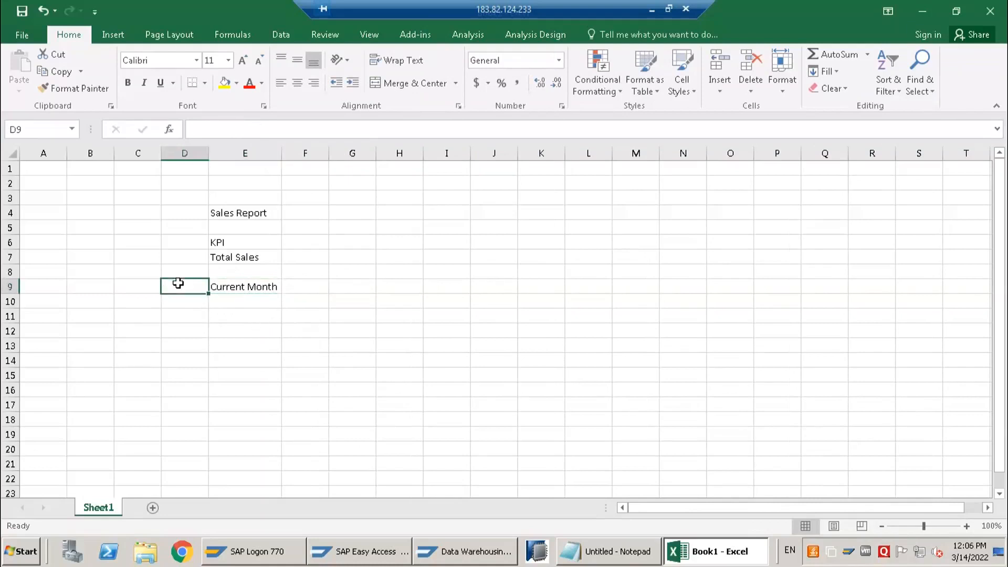
type("Last Month")
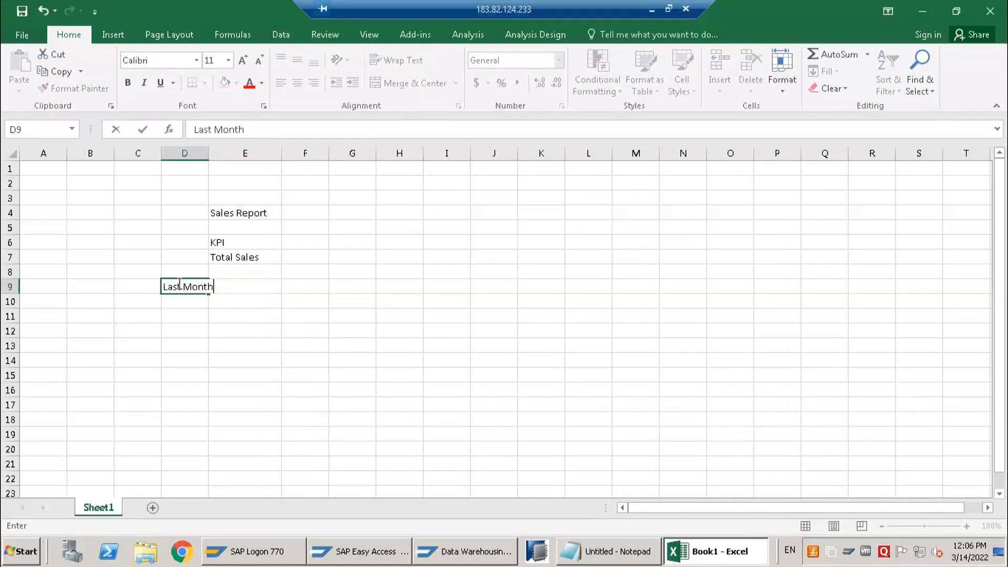
key("Return")
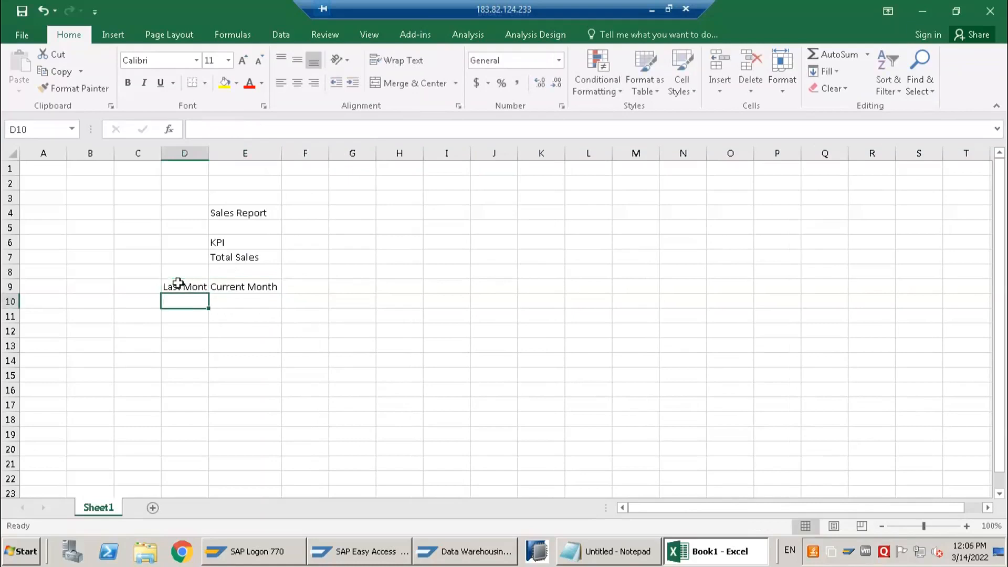
Enter the month labels "Jan", "Feb" and "March" across cells E11 to G11
key("Down")
key("Right")
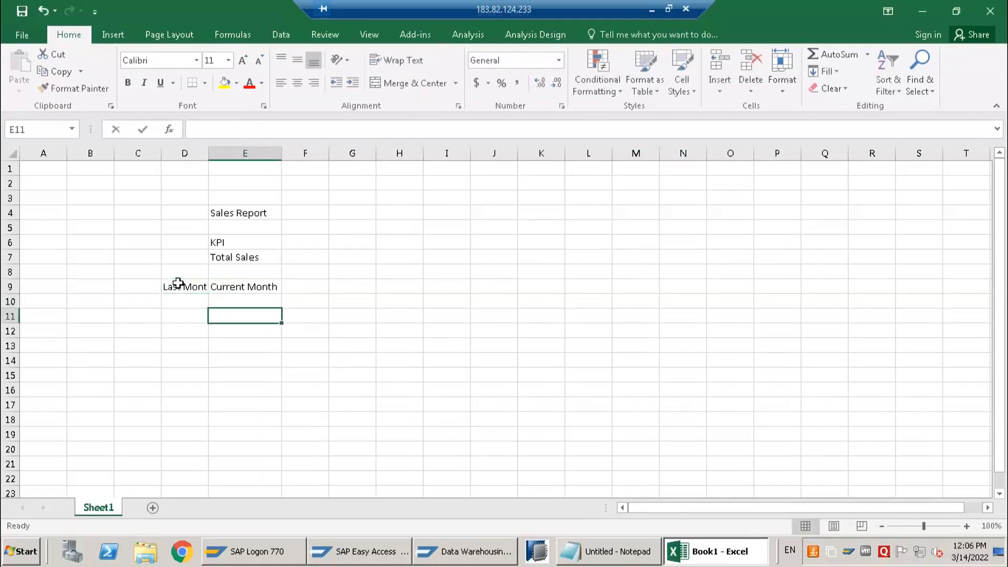
type("Jan")
key("Tab")
type("M")
key("BackSpace")
type("Feb")
key("Tab")
type("Marc")
key("Return")
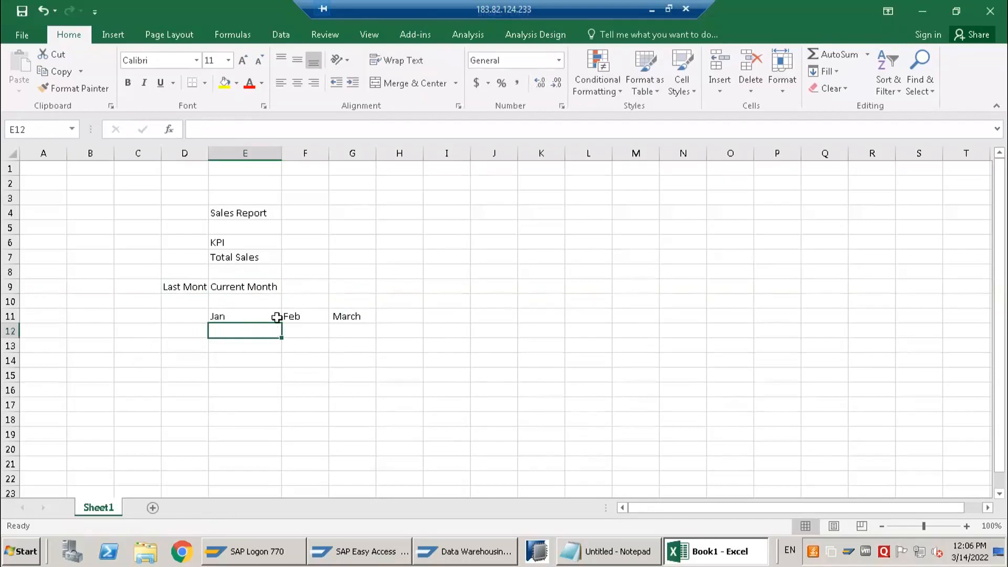
left_click(247, 320)
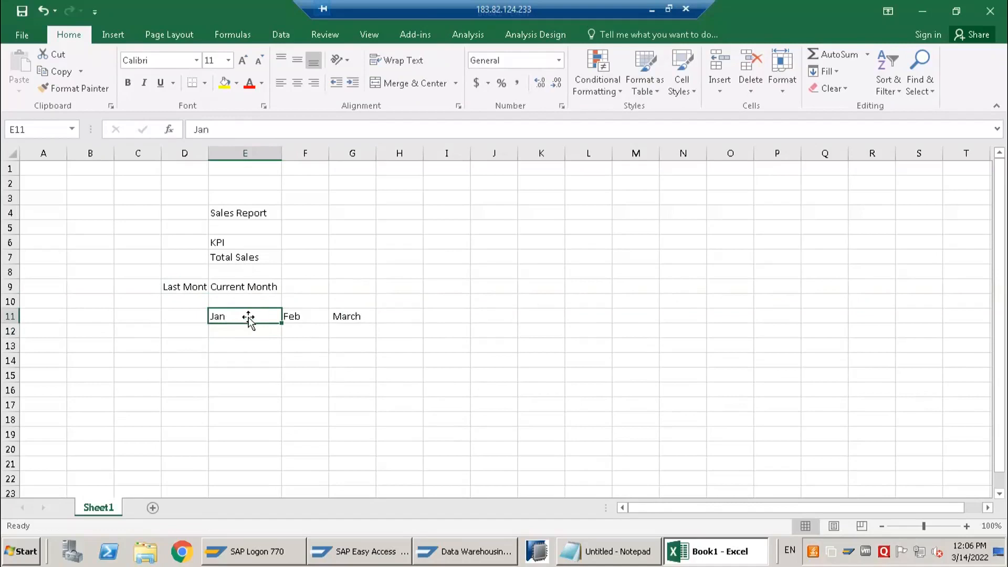
left_click(347, 317)
left_click_drag(236, 315, 354, 318)
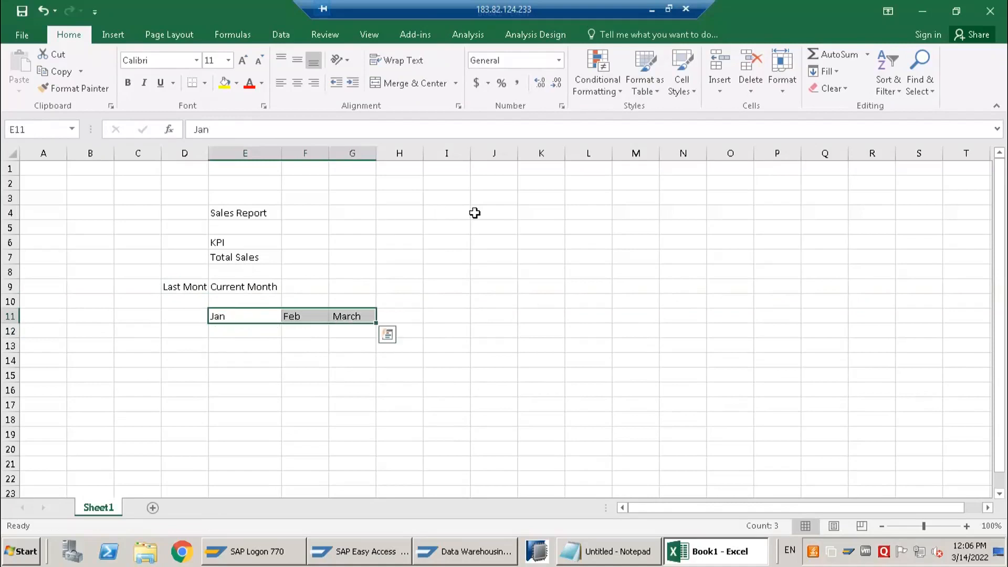
Enter "Multiprovider" in cell I5 and "Composite Provider" in cell I6
left_click(425, 225)
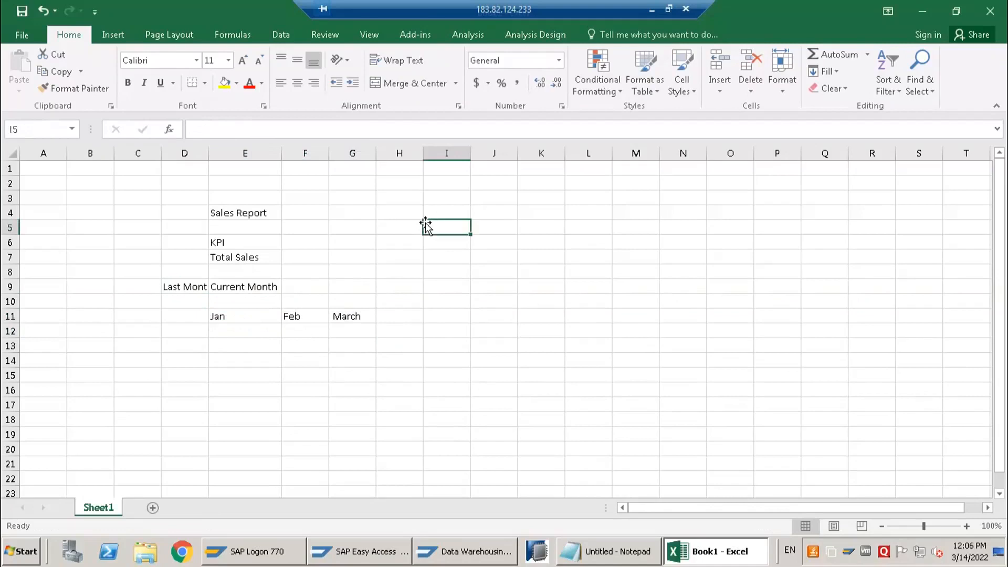
type("Multiprovider")
key("Return")
type("C")
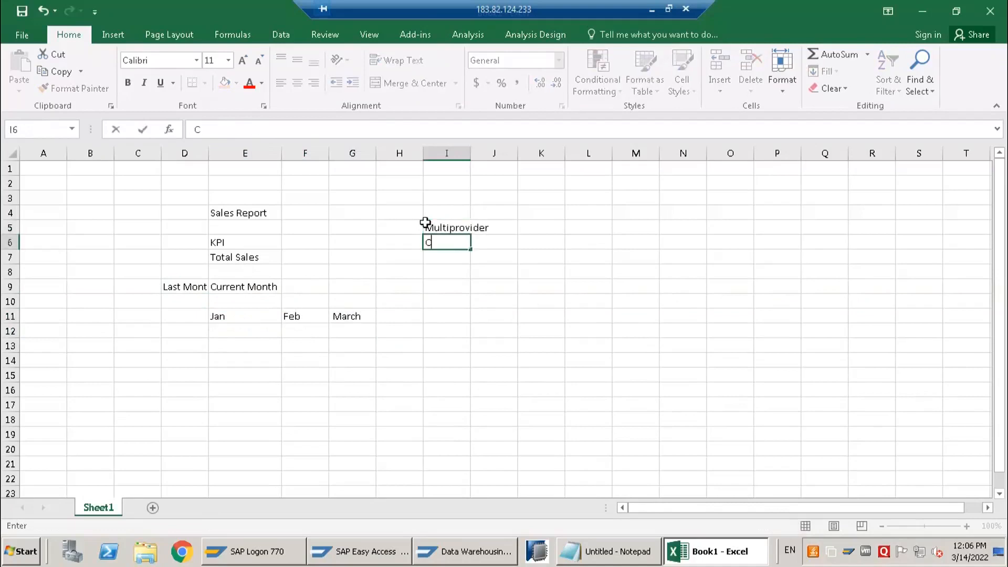
type("omposite Provider")
key("Return")
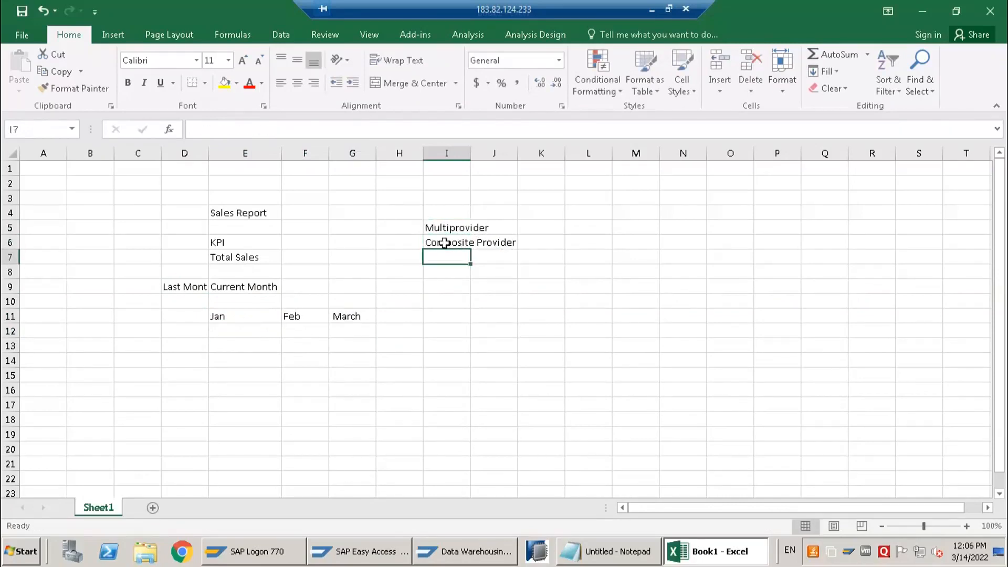
left_click(445, 246)
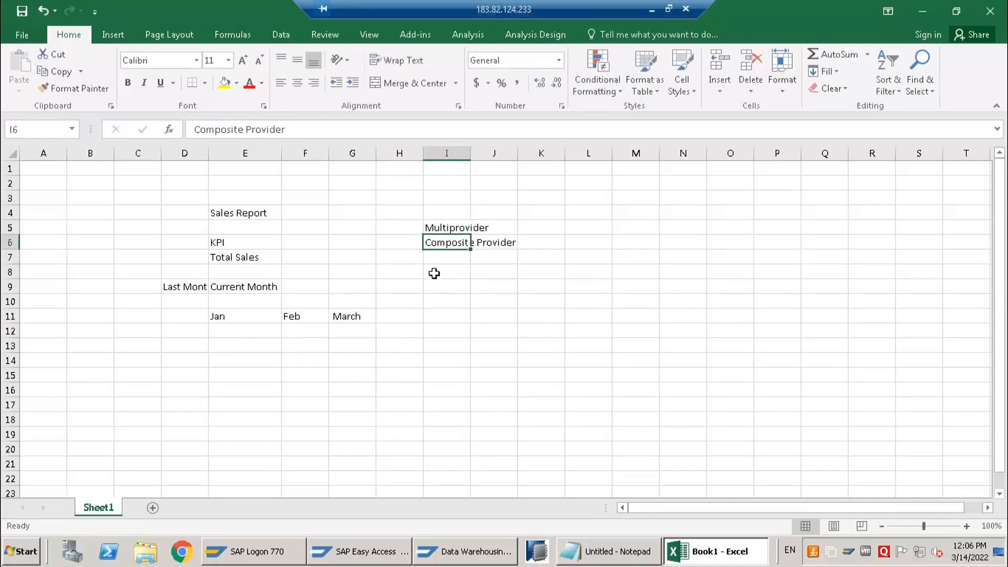
left_click(426, 274)
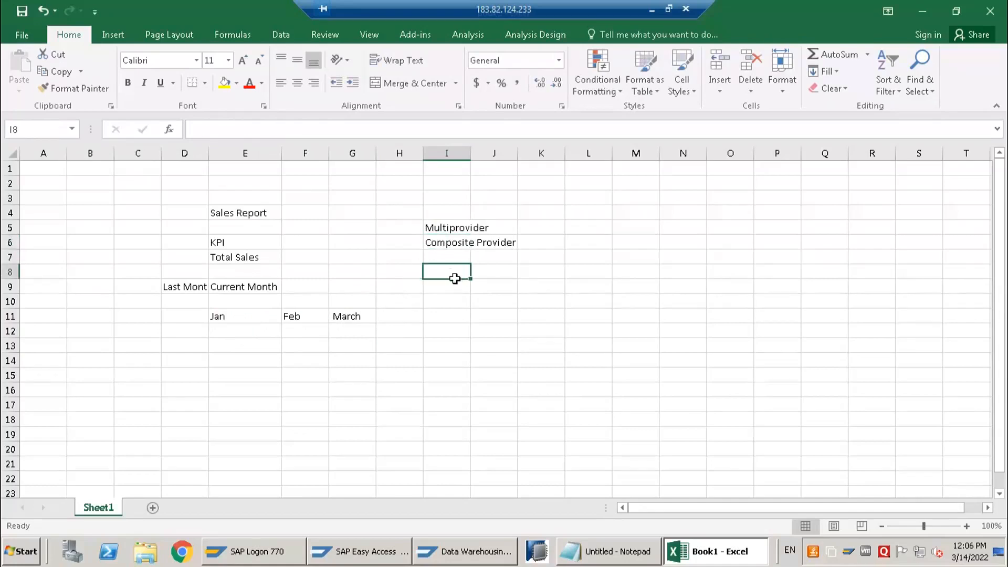
Enter "Calmonth" in cell D11 as the label for the month row
left_click(179, 317)
type("Calmonth")
key("Return")
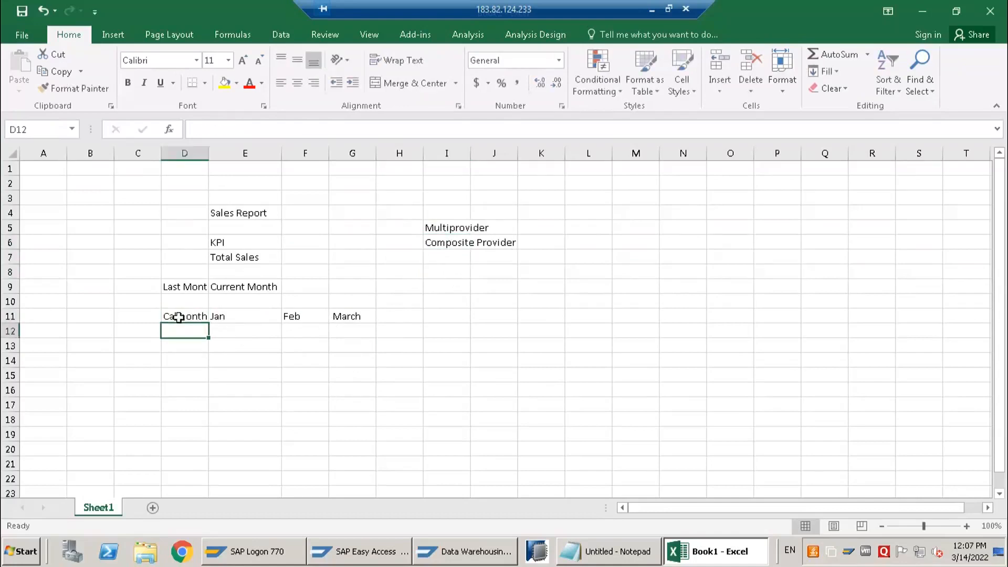
left_click(178, 316)
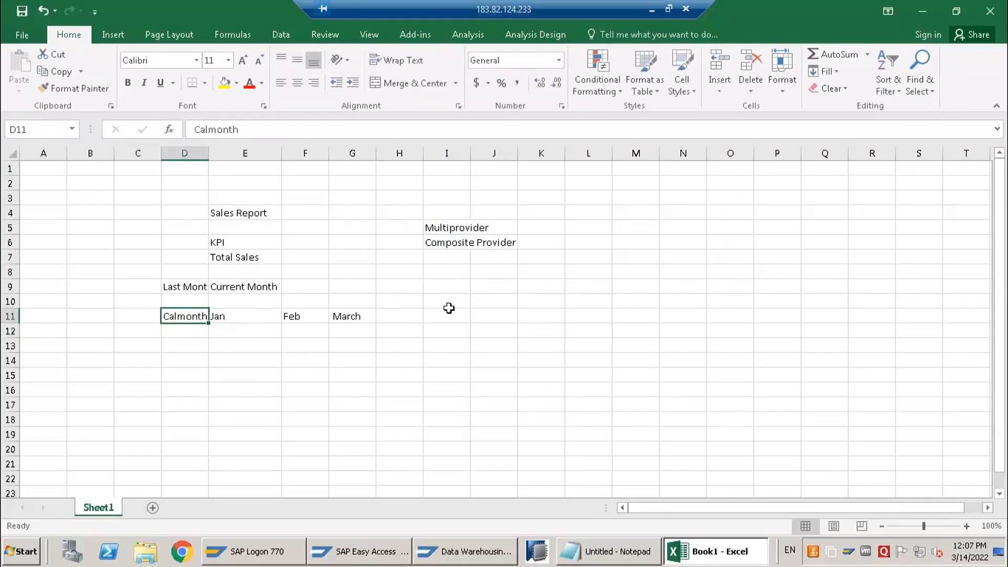
left_click(453, 255)
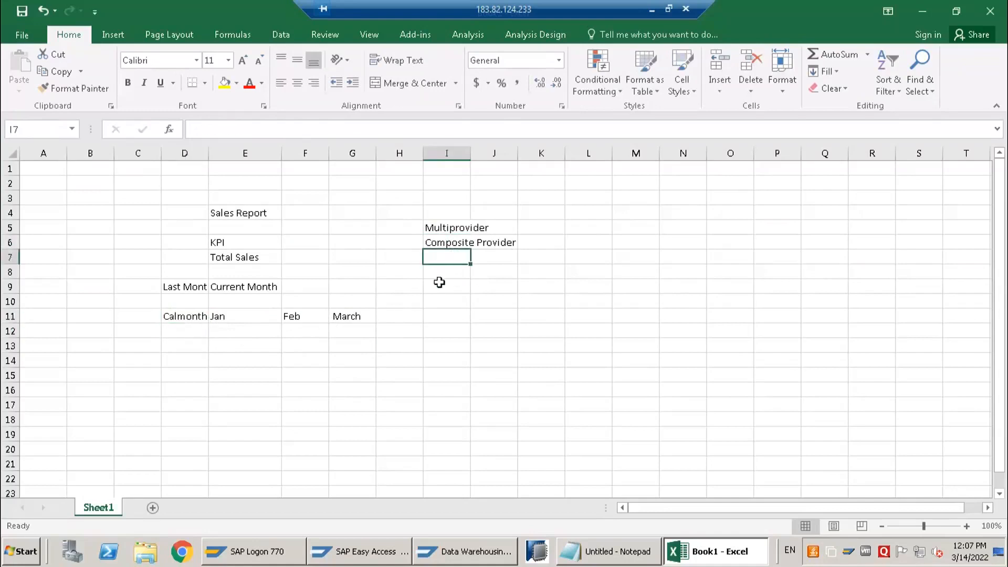
left_click(234, 322)
left_click(387, 322)
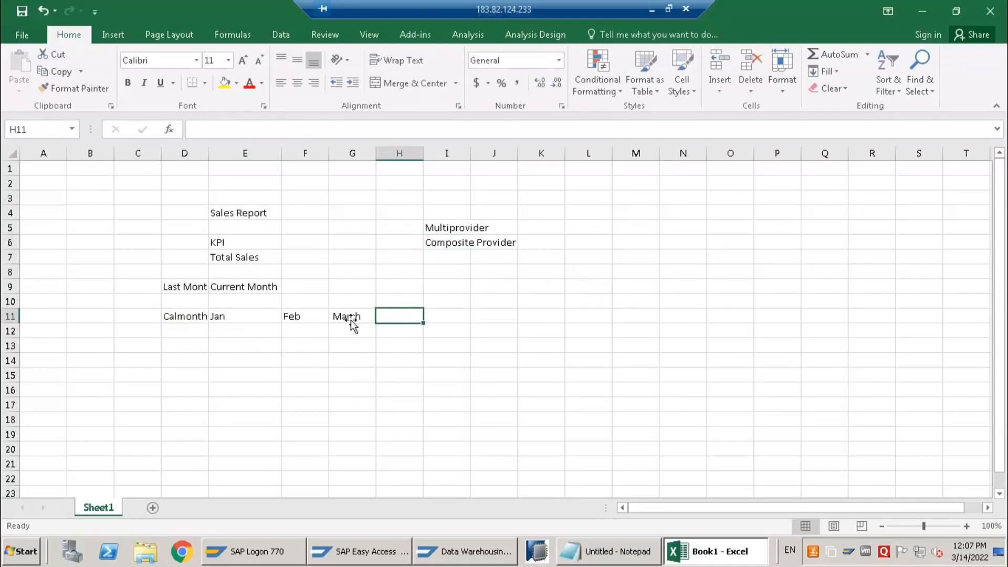
left_click_drag(243, 316, 347, 316)
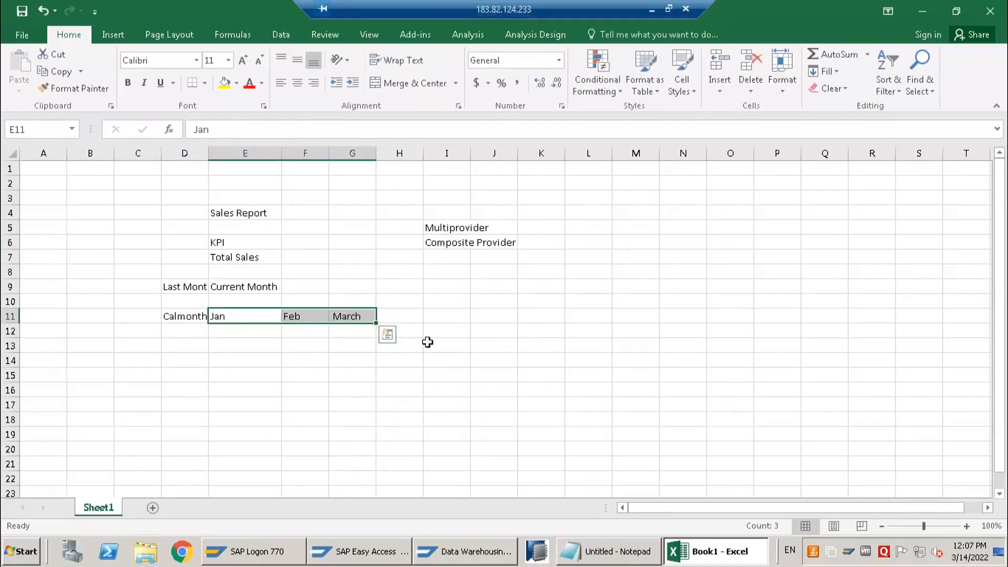
left_click(439, 259)
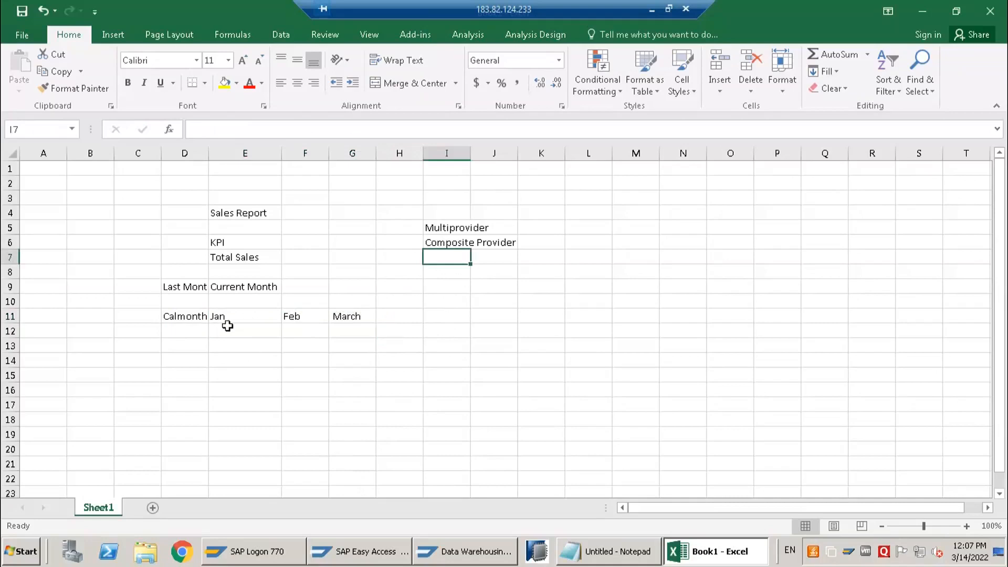
left_click_drag(228, 318, 353, 317)
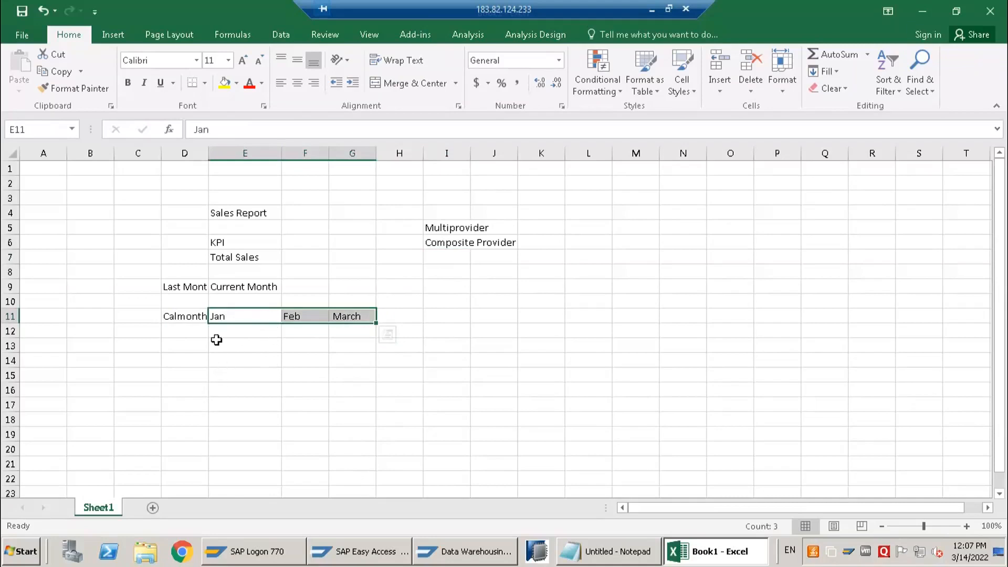
left_click(357, 315)
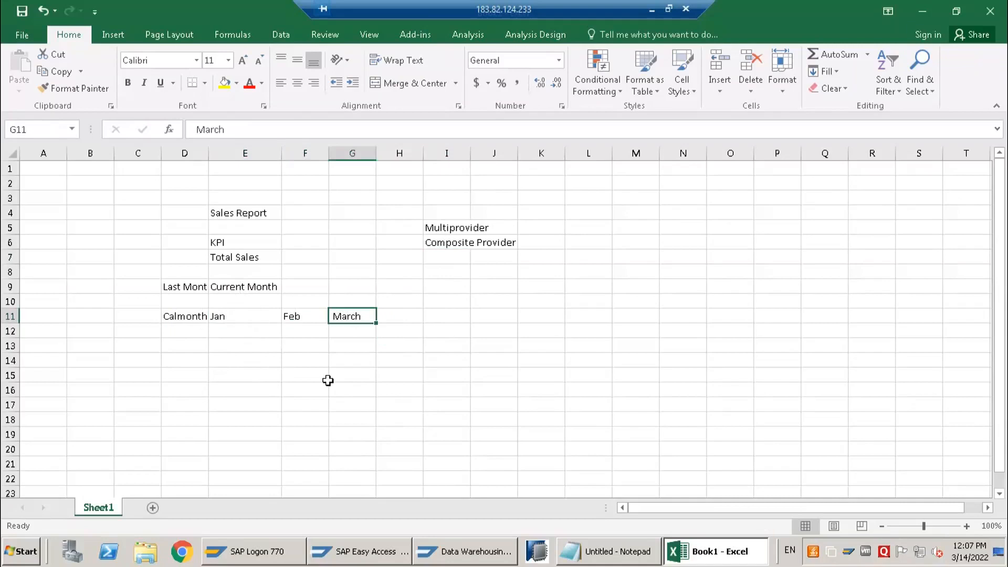
left_click(452, 270)
type("m")
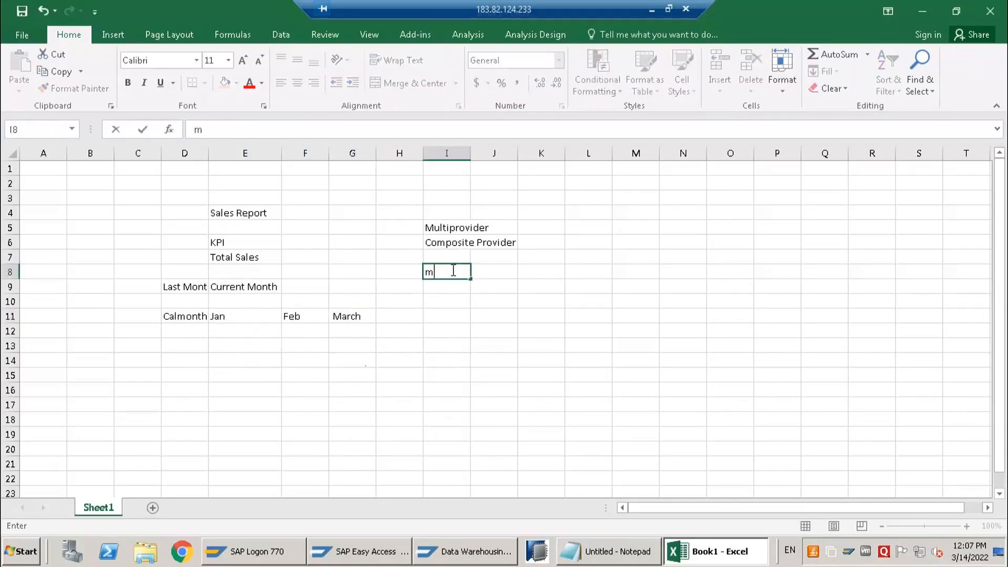
type("arch 2022")
key("Return")
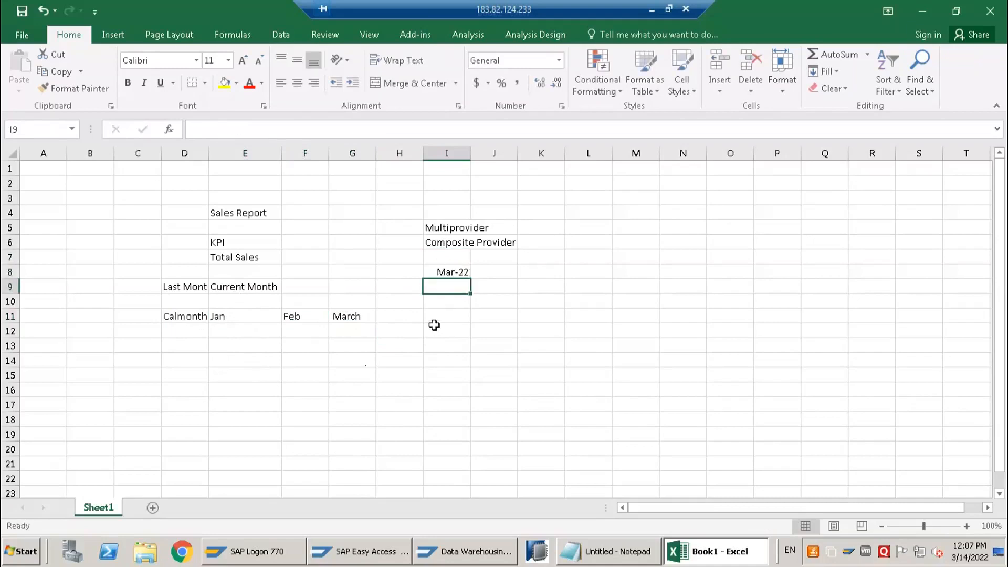
left_click(435, 274)
key("Delete")
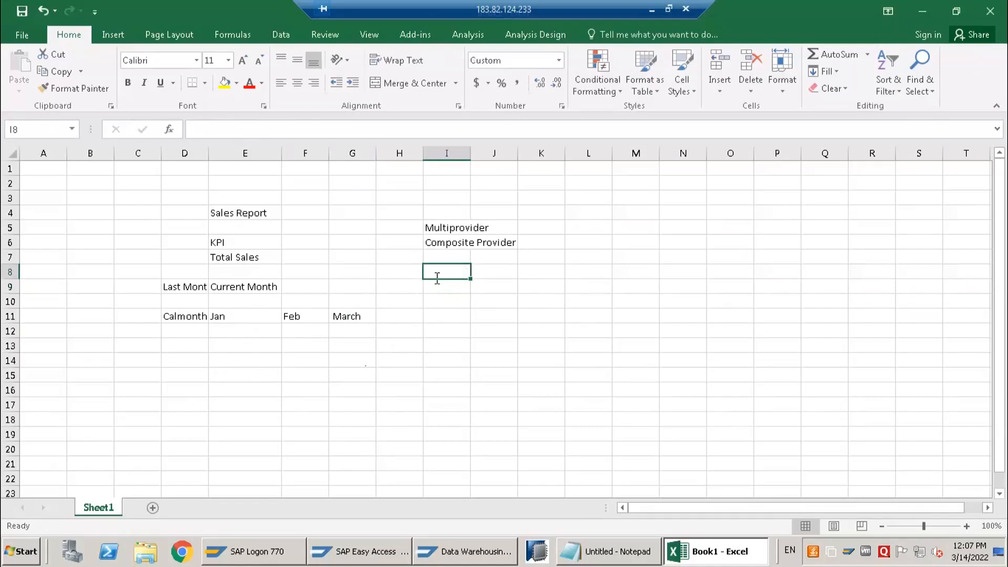
Enter the months Jan 2022 in cell I8 and March 2022 in cell J8
type("Jan")
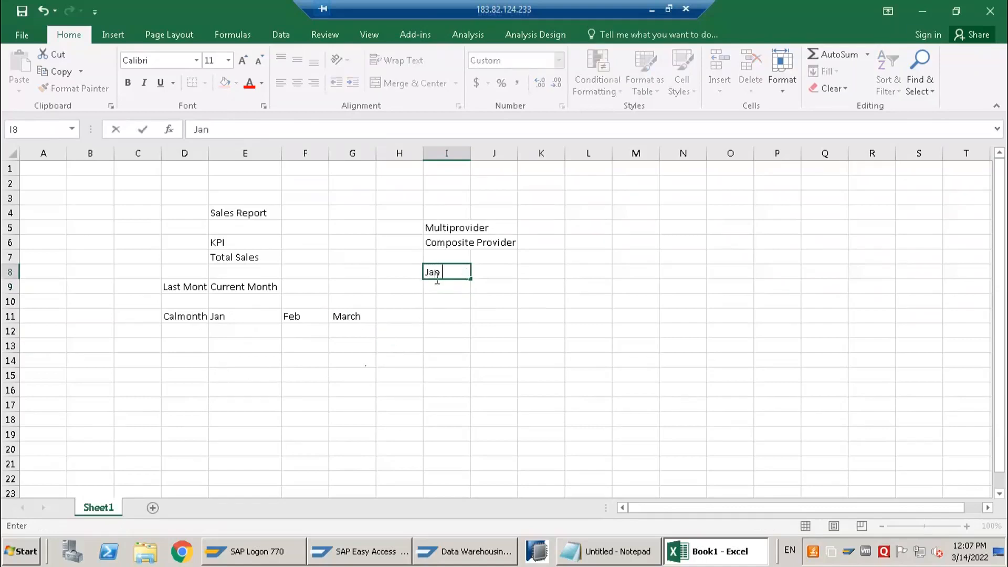
type(" 2022")
key("Tab")
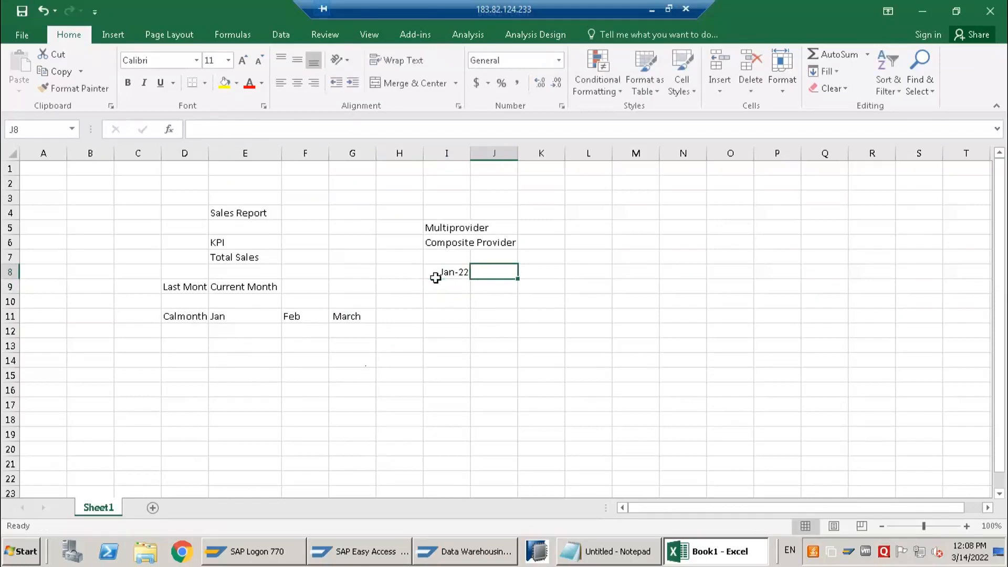
type("March 2022")
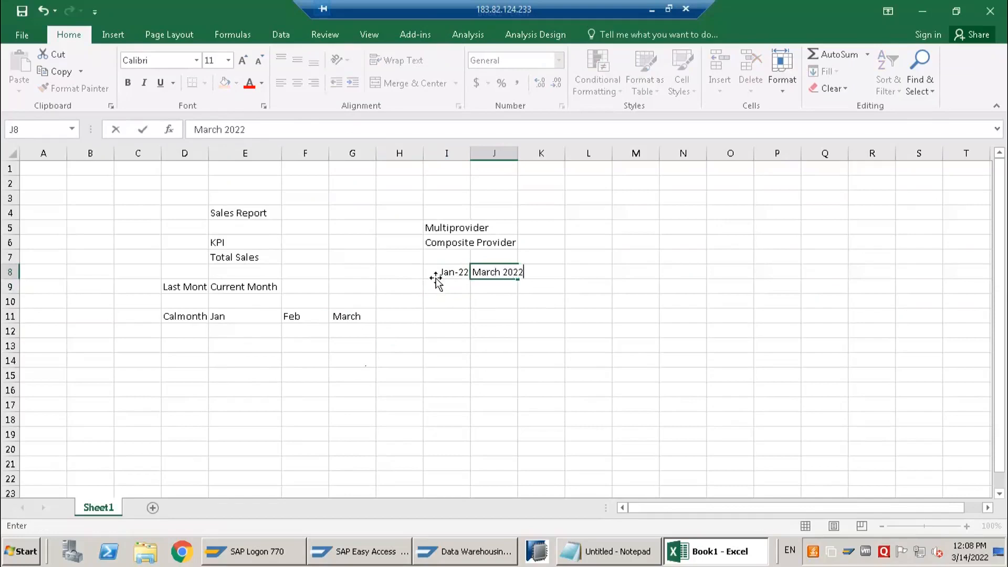
key("Return")
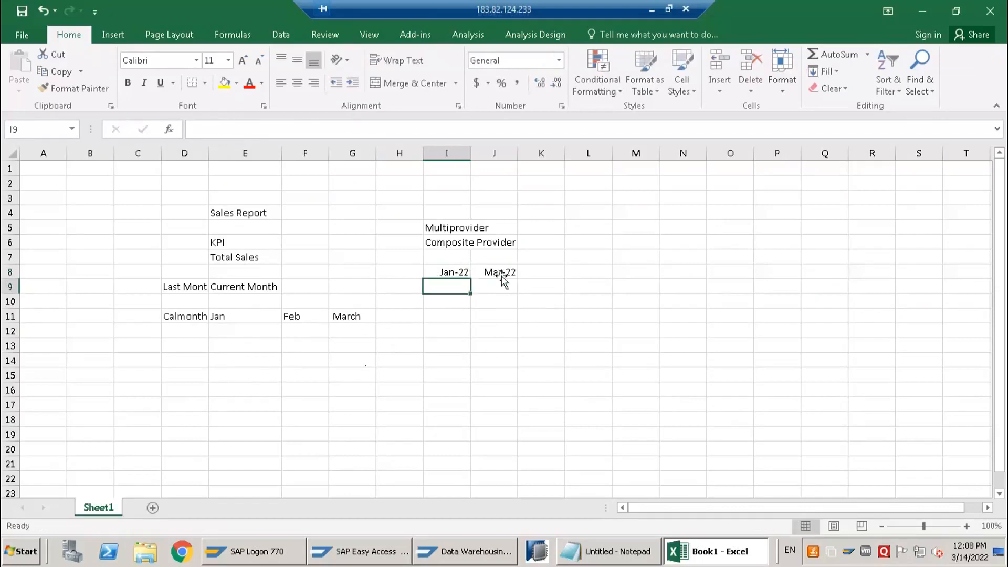
left_click_drag(450, 272, 486, 271)
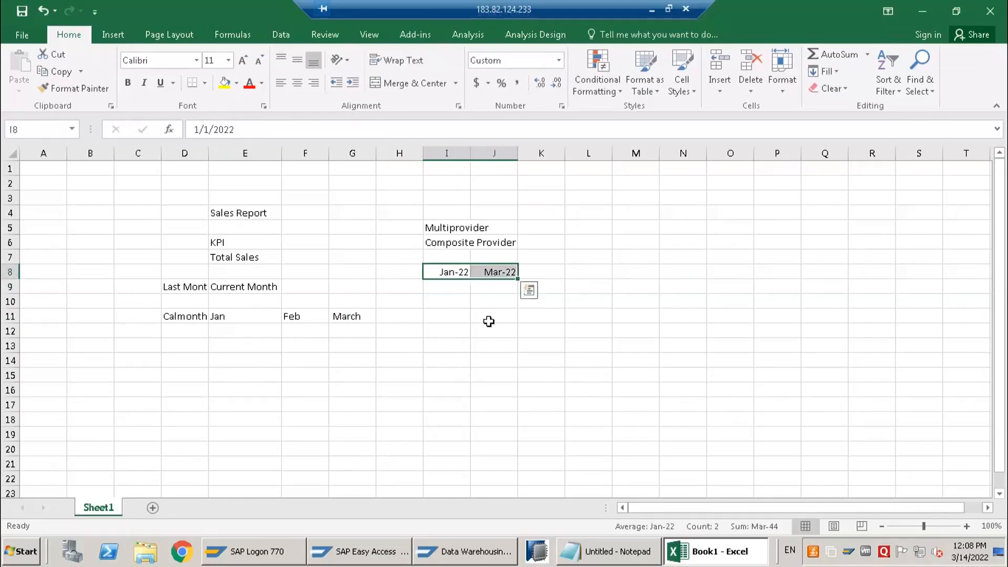
left_click(460, 375)
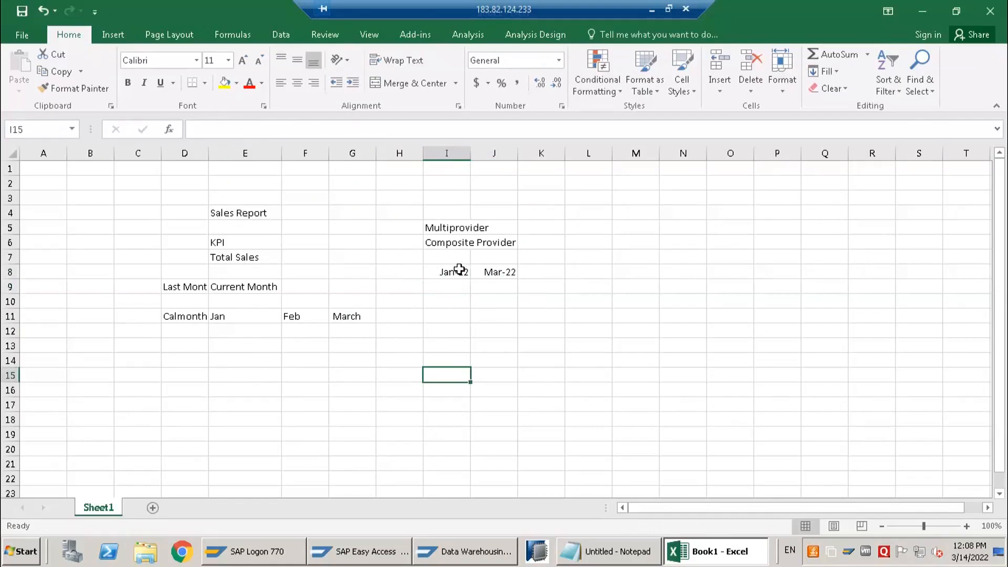
left_click_drag(454, 272, 495, 273)
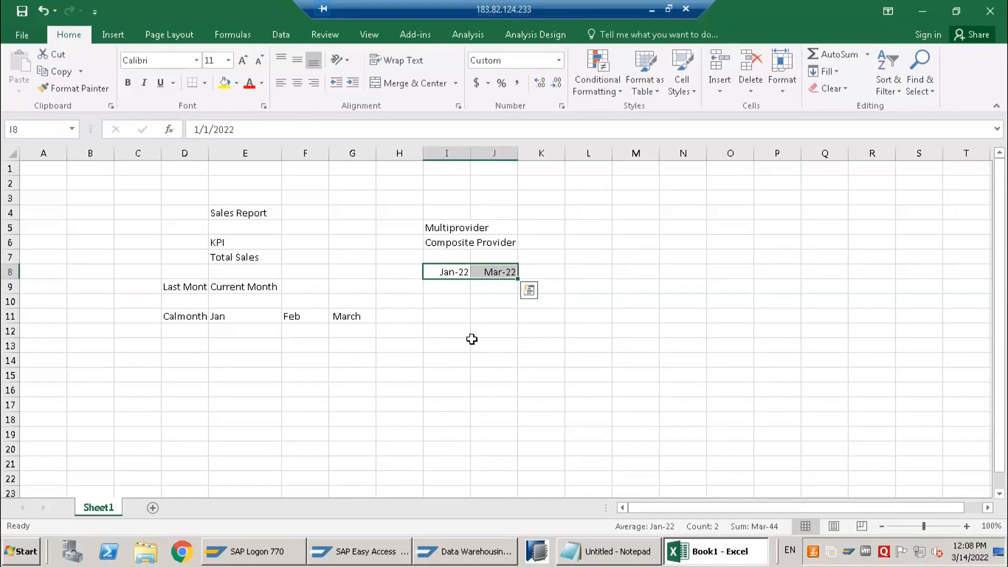
left_click(457, 277)
left_click_drag(446, 270, 494, 269)
left_click(446, 307)
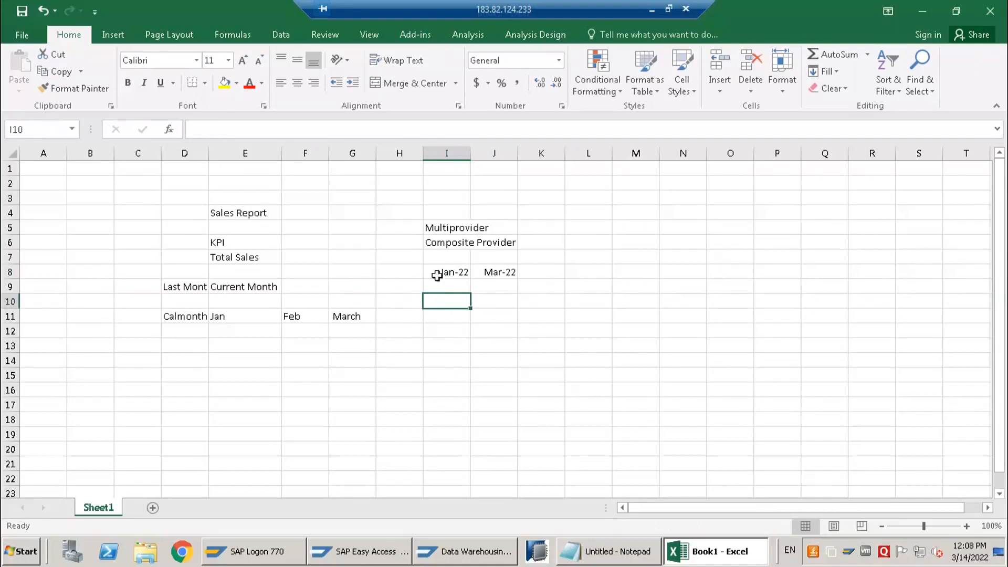
left_click(443, 274)
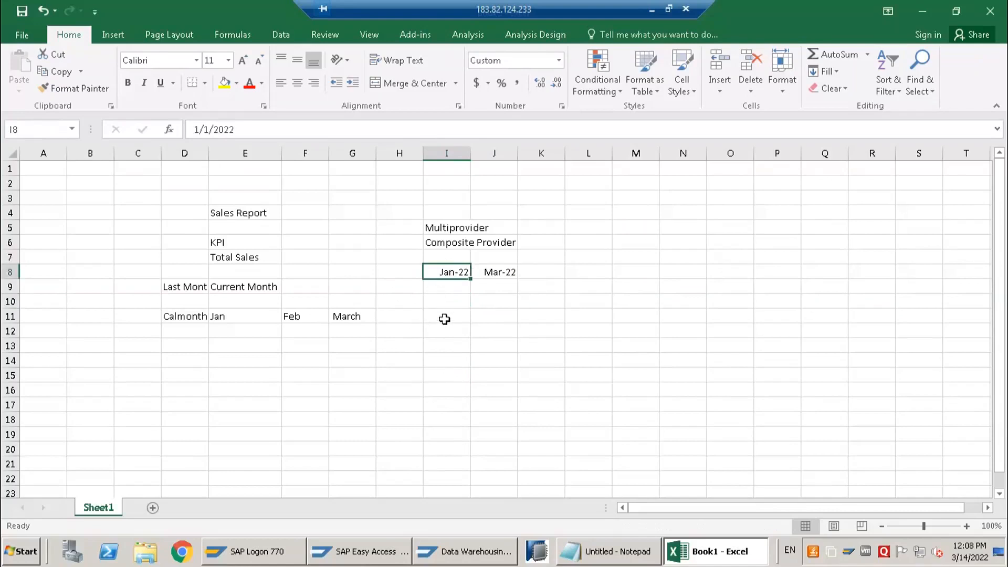
Enter "country" in cell H9, below and beside the Jan-22 heading
left_click(450, 293)
key("Left")
type("cou")
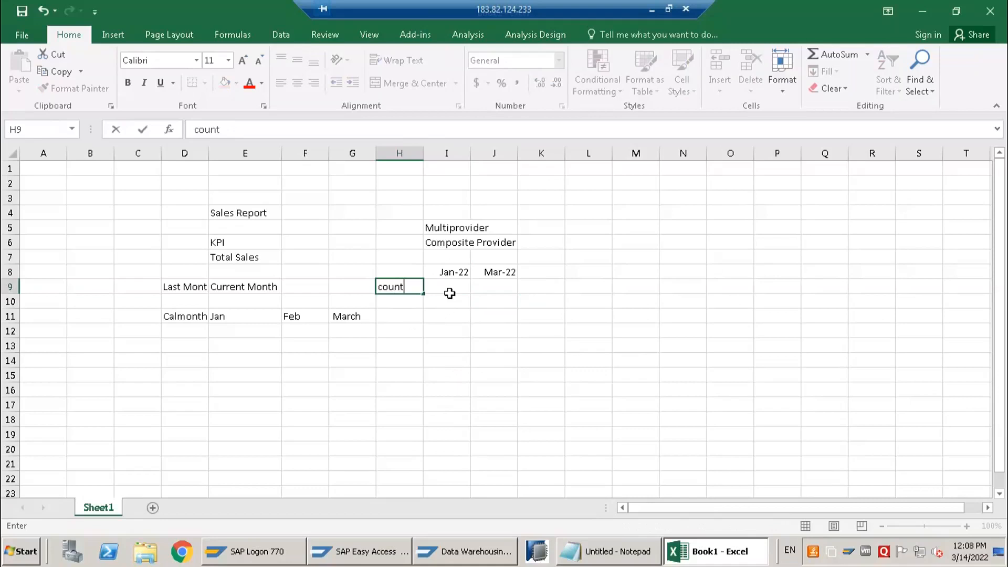
left_click(450, 293)
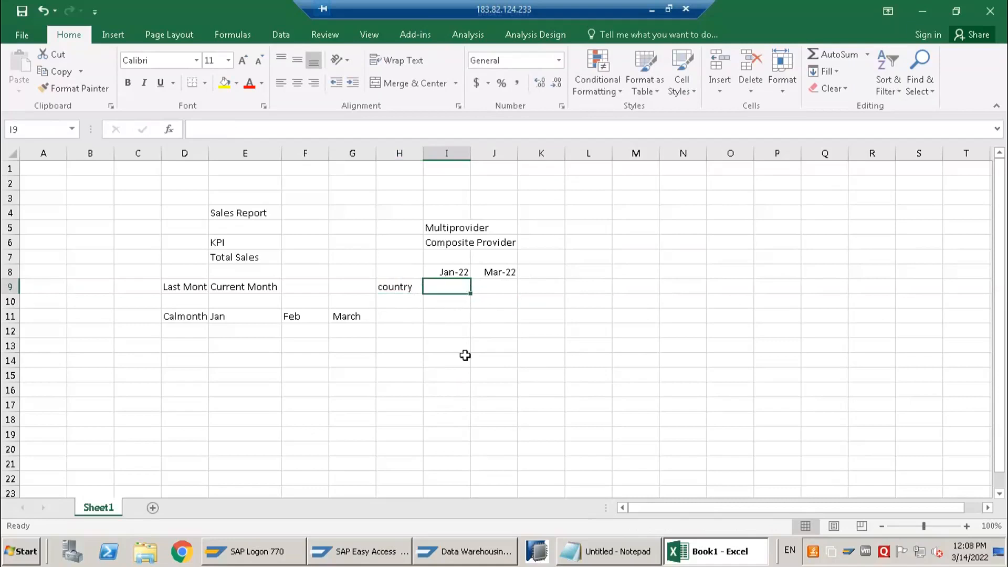
left_click_drag(405, 269, 406, 292)
left_click(448, 325)
left_click(402, 268)
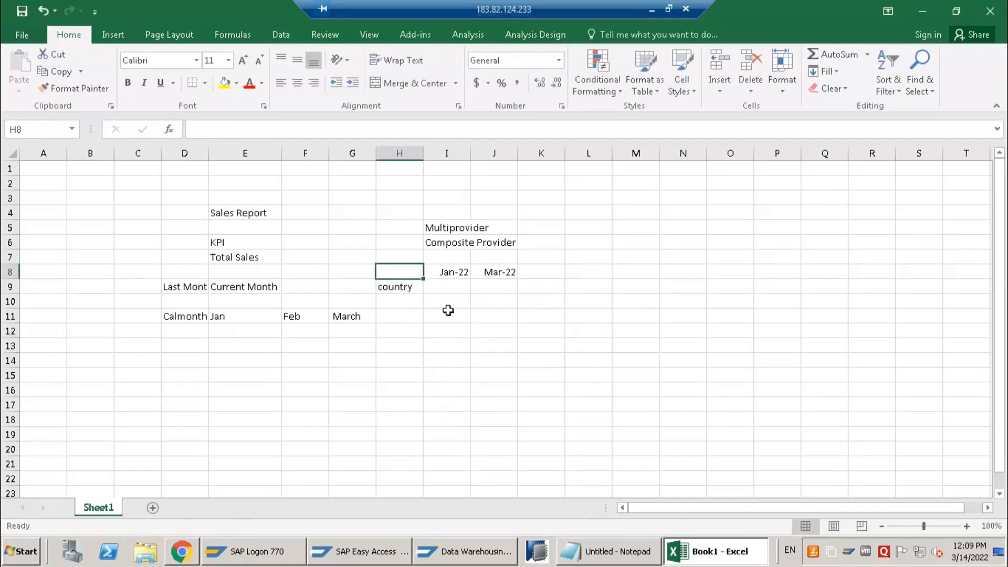
Clear the month entries in row 8 and the "country" label from the area below Composite Provider
left_click_drag(411, 270, 514, 270)
key("Delete")
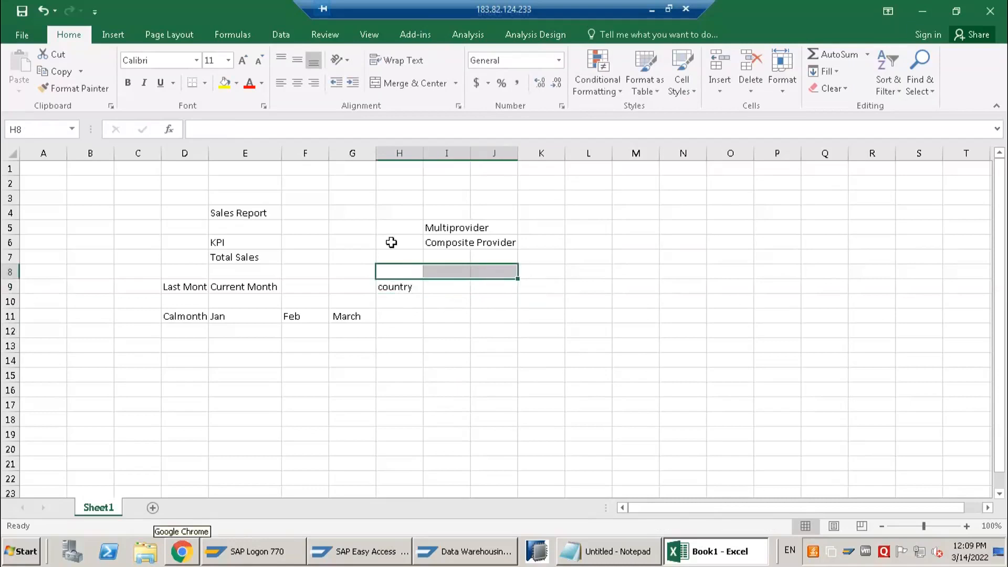
left_click(379, 260)
left_click(503, 322, "shift")
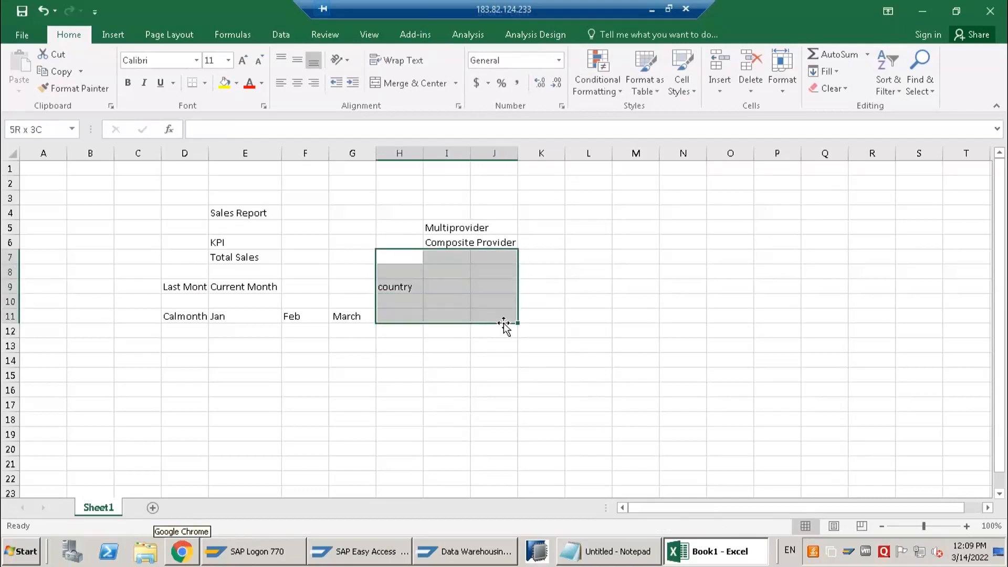
key("Delete")
left_click(352, 405)
Enter "custmor exit" in cell D13 and widen column D to fit the text
left_click_drag(159, 198, 310, 346)
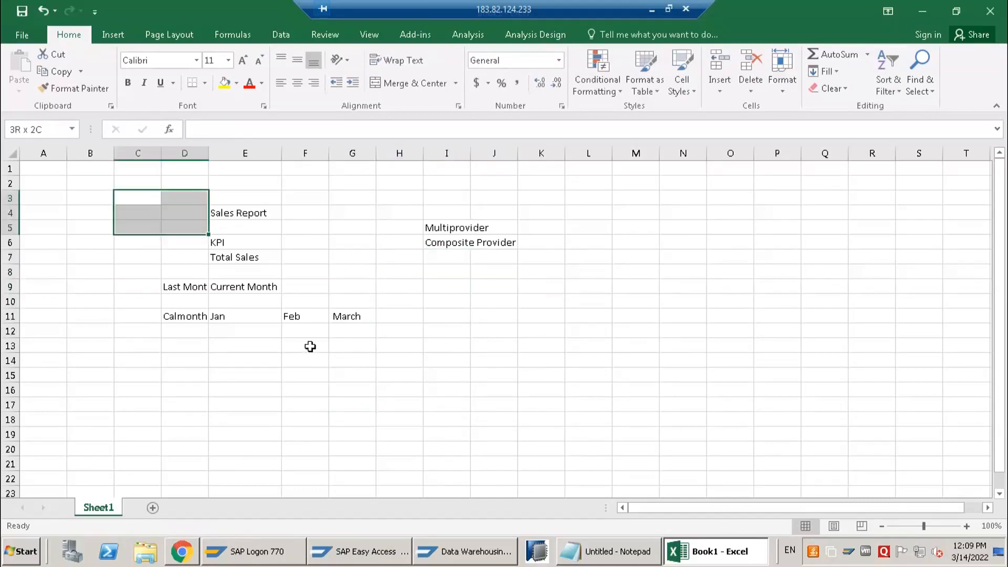
left_click(196, 344)
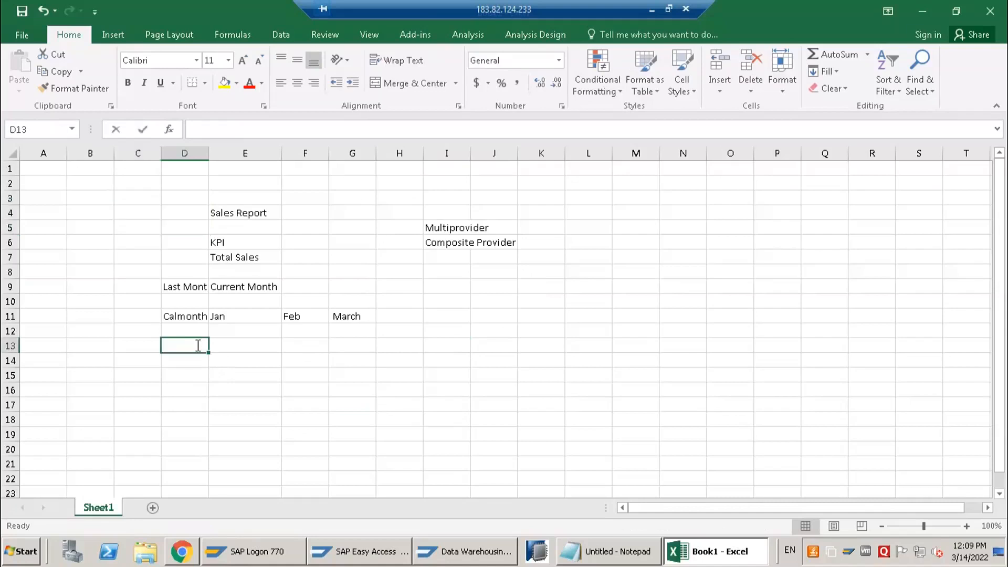
type("custmo")
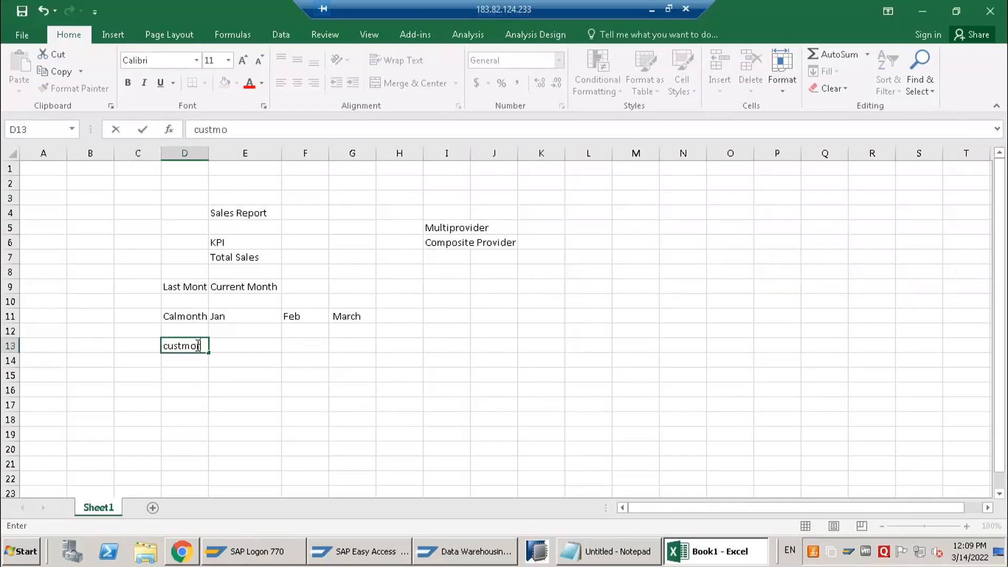
type("r exir")
key("Return")
left_click(195, 345)
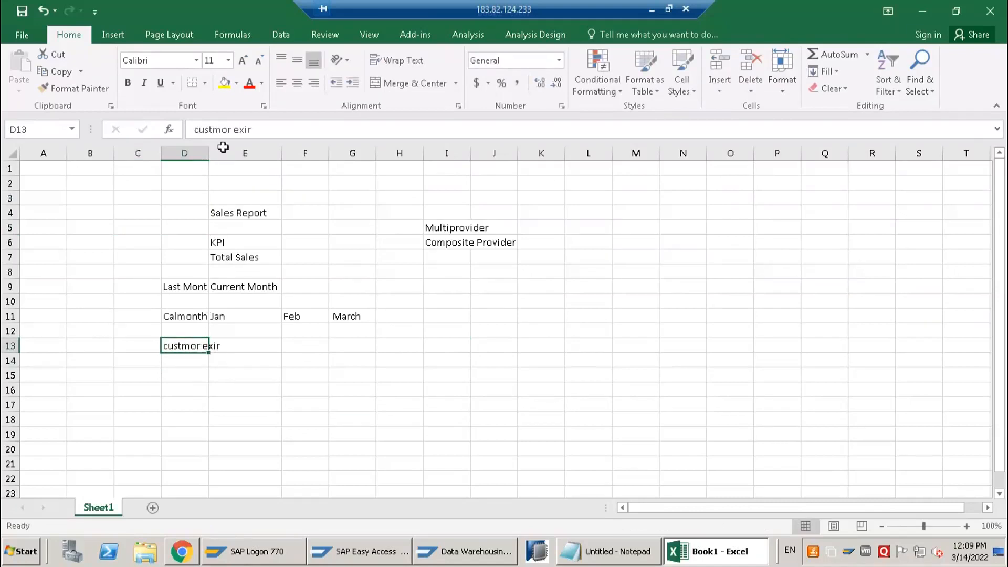
left_click(264, 130)
key("BackSpace")
type("t")
key("Return")
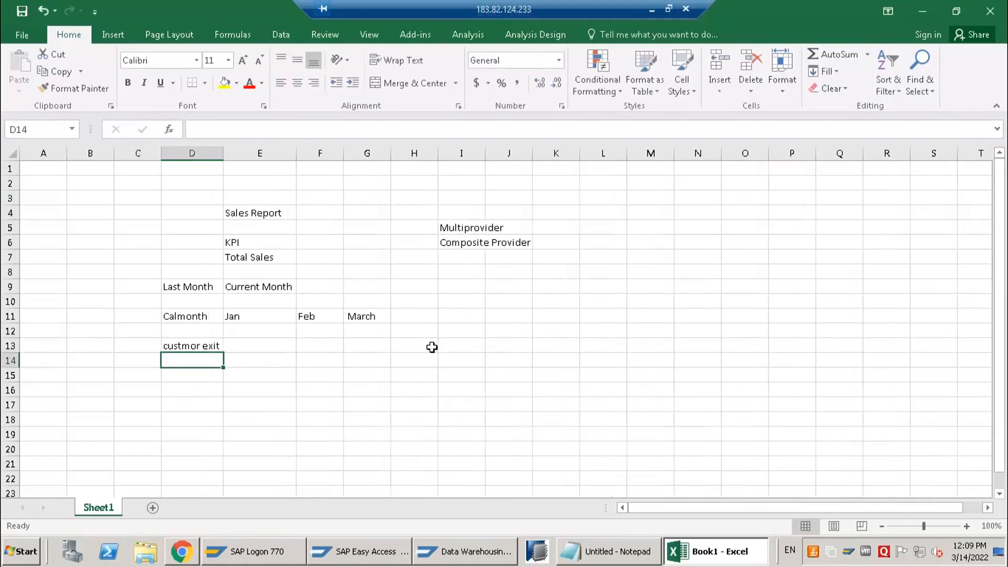
Enter "sales" in cell E13, beside the custmor exit label
scroll(452, 315, "down", 1)
left_click(455, 295)
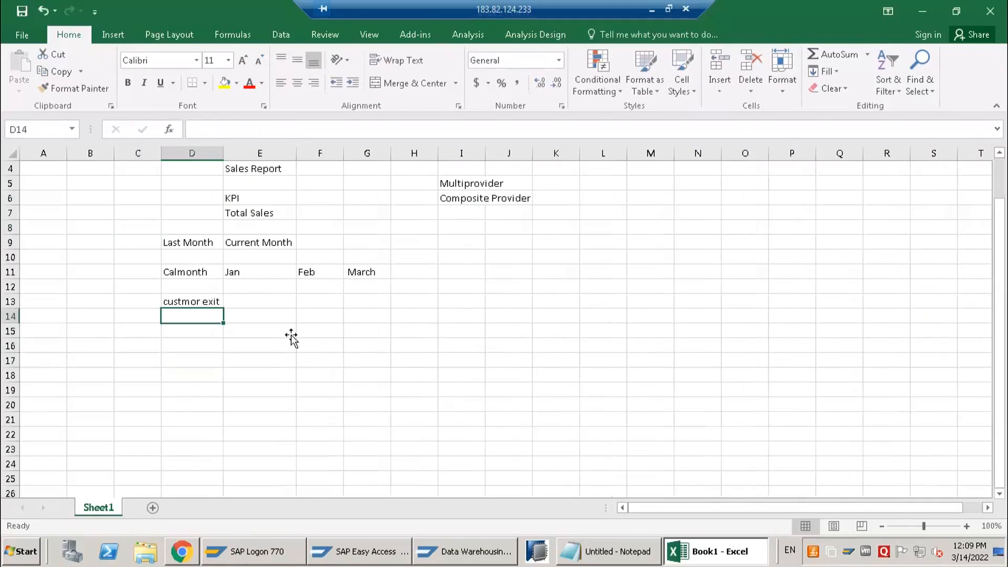
left_click(257, 306)
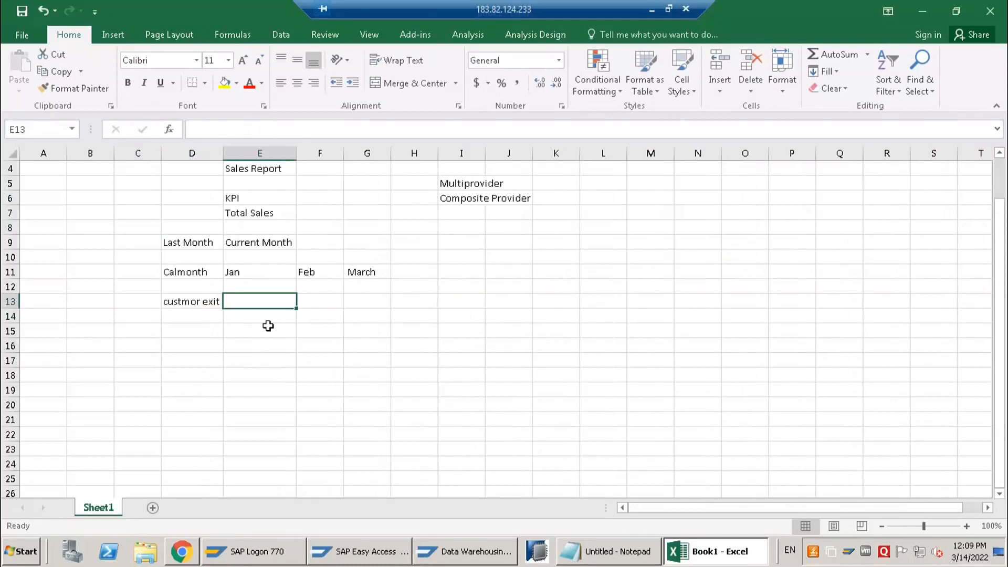
type("sa")
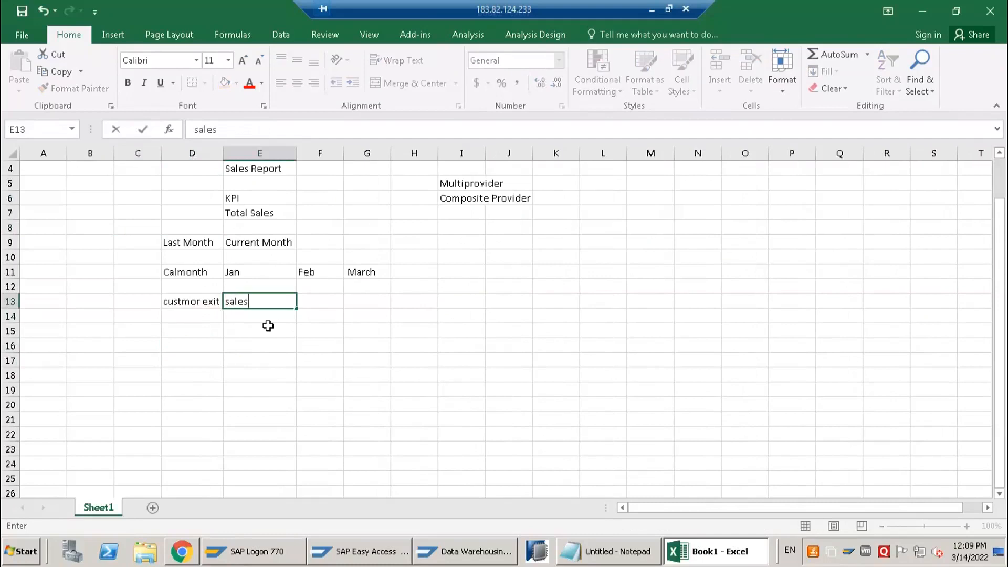
type("les")
key("Return")
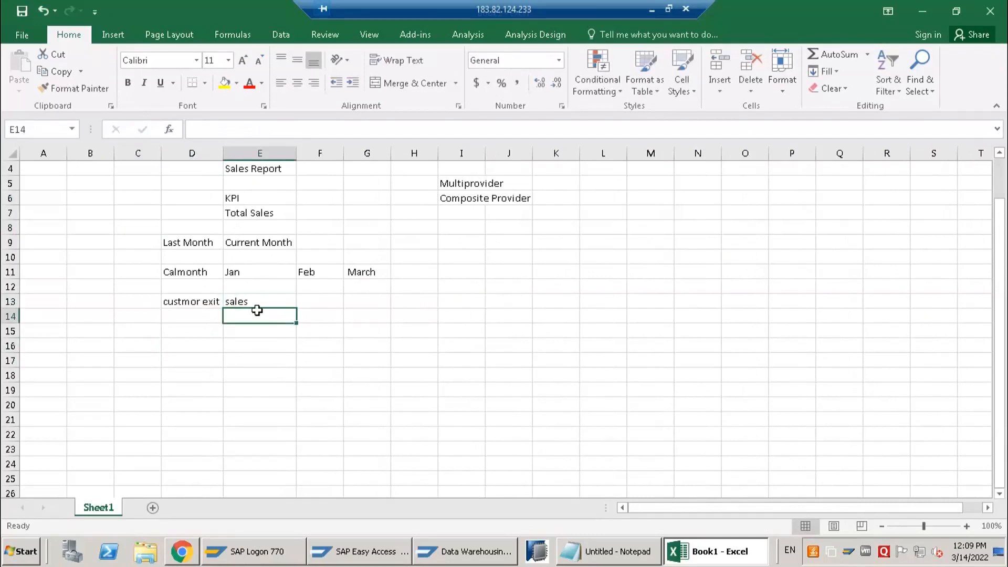
left_click(235, 305)
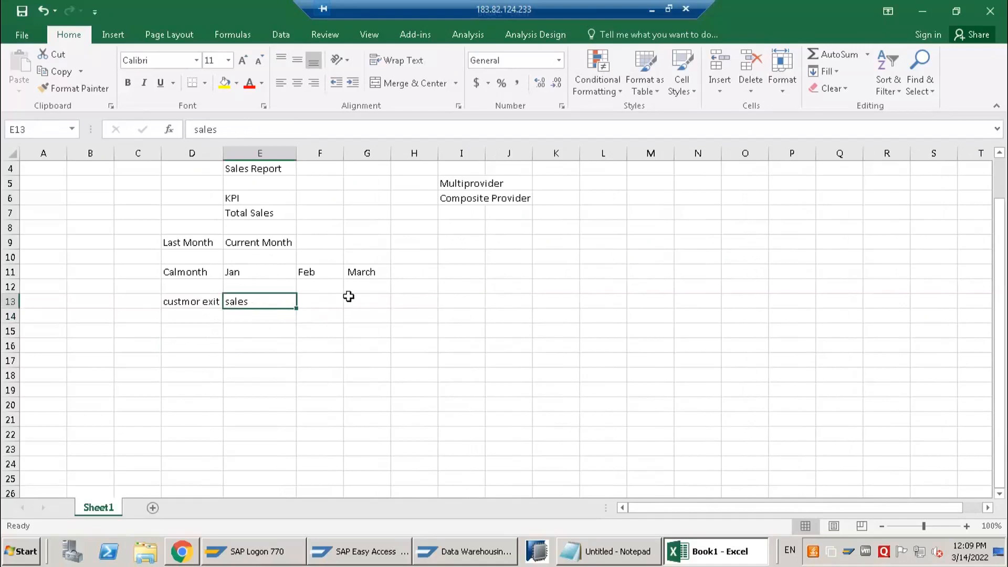
mouse_move(254, 314)
left_mouse_down()
mouse_move(256, 362)
mouse_move(256, 302)
left_mouse_up()
left_click(119, 303)
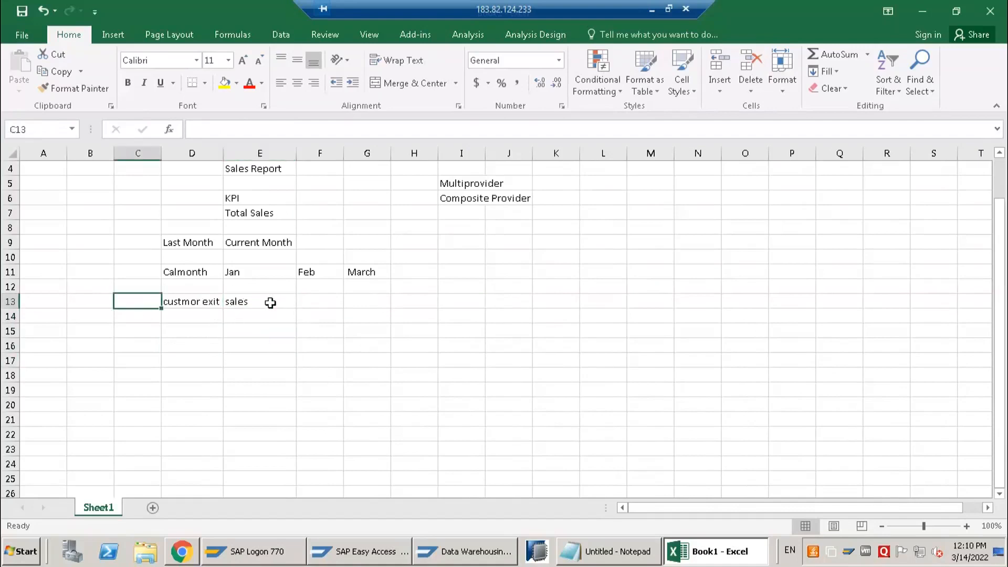
key("Right")
key("Right")
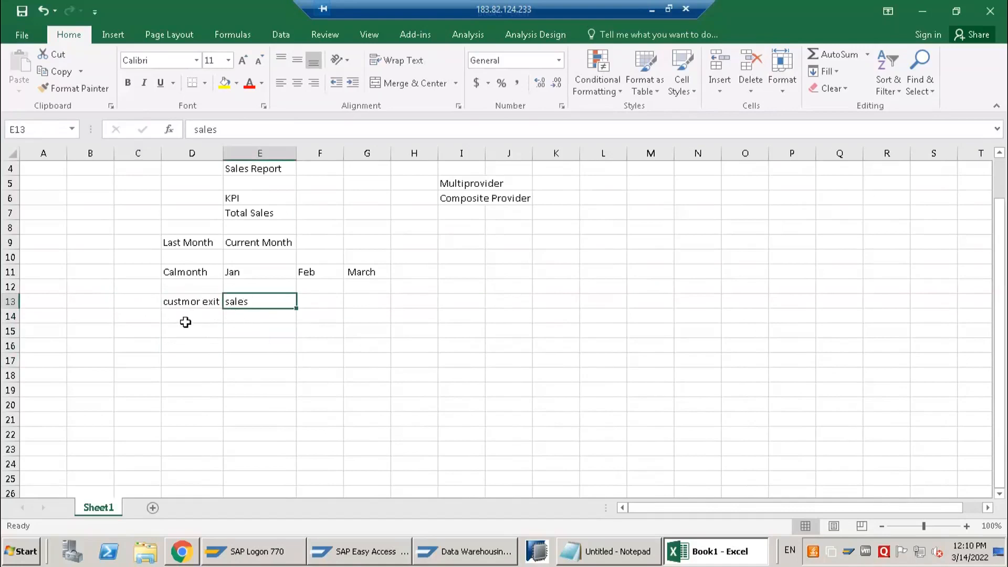
key("Left")
key("Left")
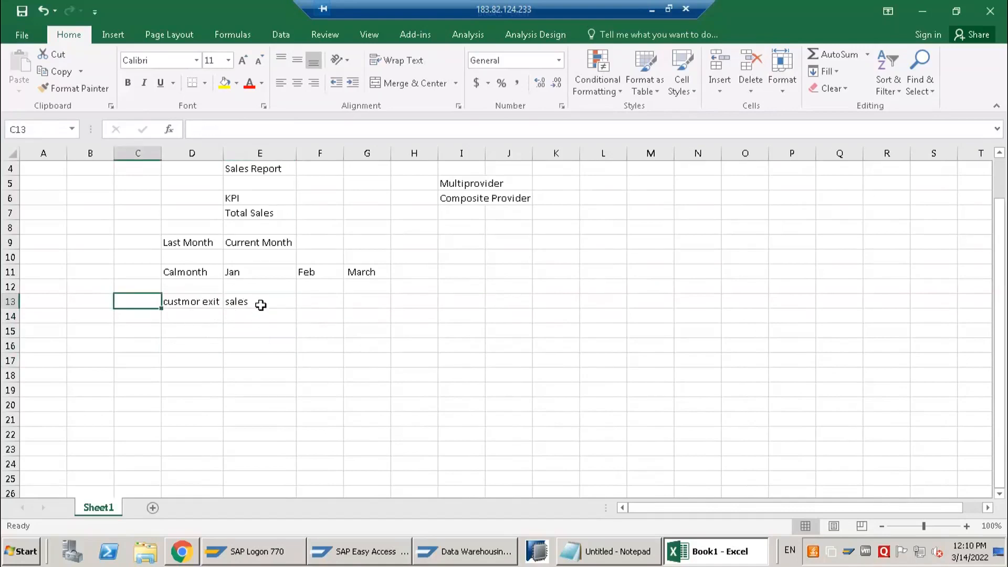
key("Right")
key("Right")
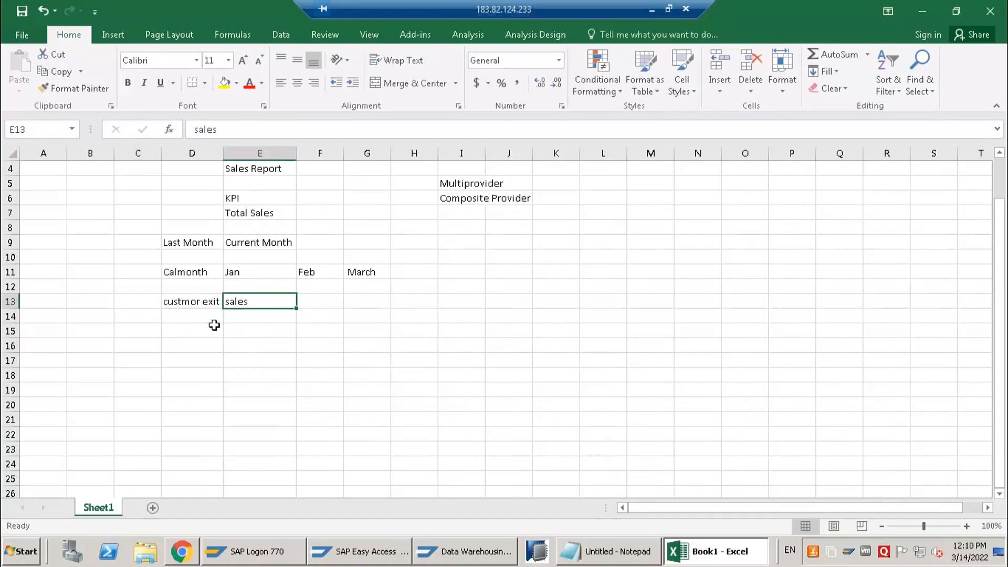
Clear the "sales" label from cell E13, beside custmor exit
mouse_move(258, 306)
left_mouse_down()
mouse_move(313, 393)
mouse_move(189, 378)
mouse_move(256, 355)
mouse_move(247, 303)
mouse_move(268, 376)
mouse_move(247, 301)
left_mouse_up()
key("Delete")
Enter "calmonth" in cell I10 and "company code" in I11, and fit column I's width to its text
left_click(448, 258)
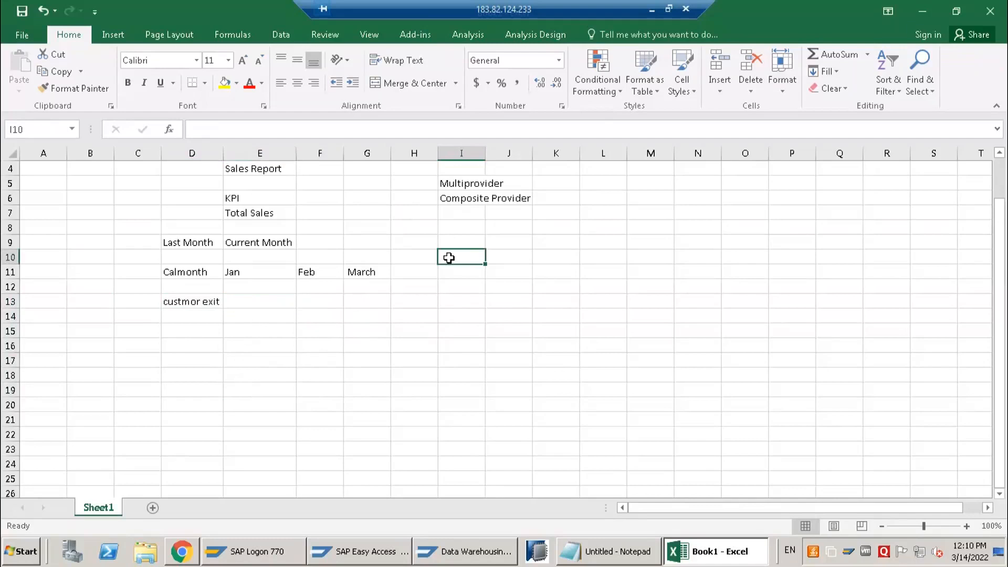
type("calmo")
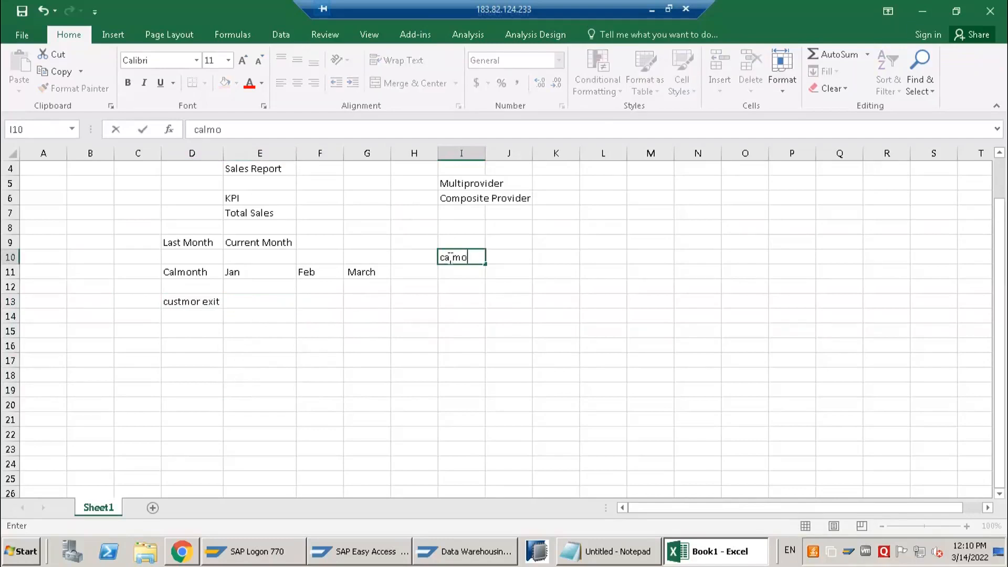
type("nth")
key("Return")
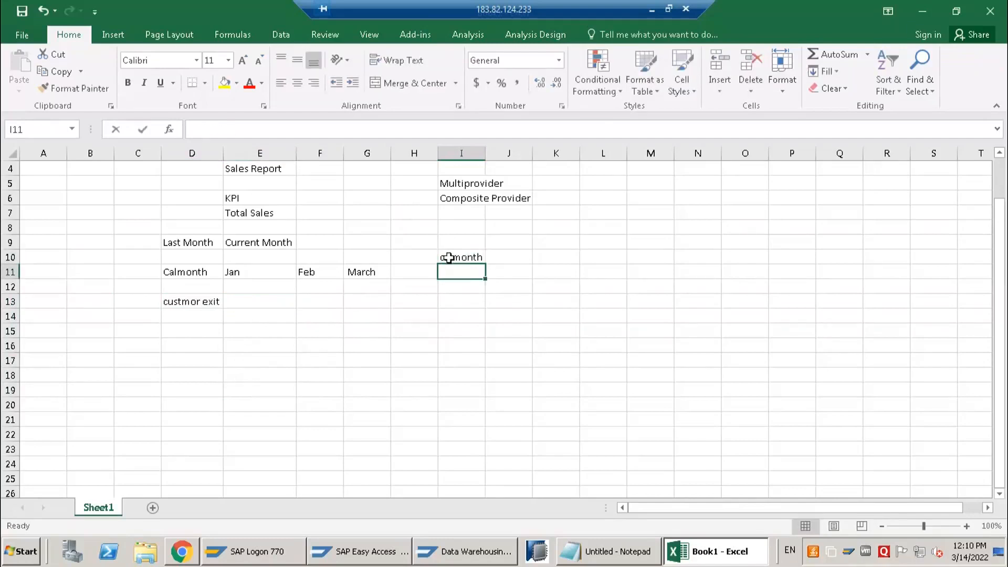
type("company code")
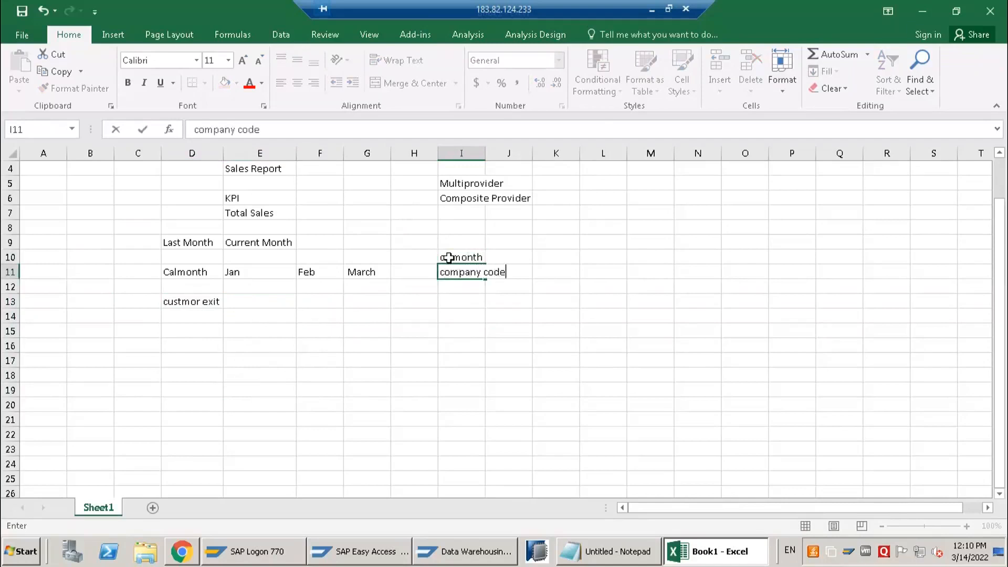
key("Tab")
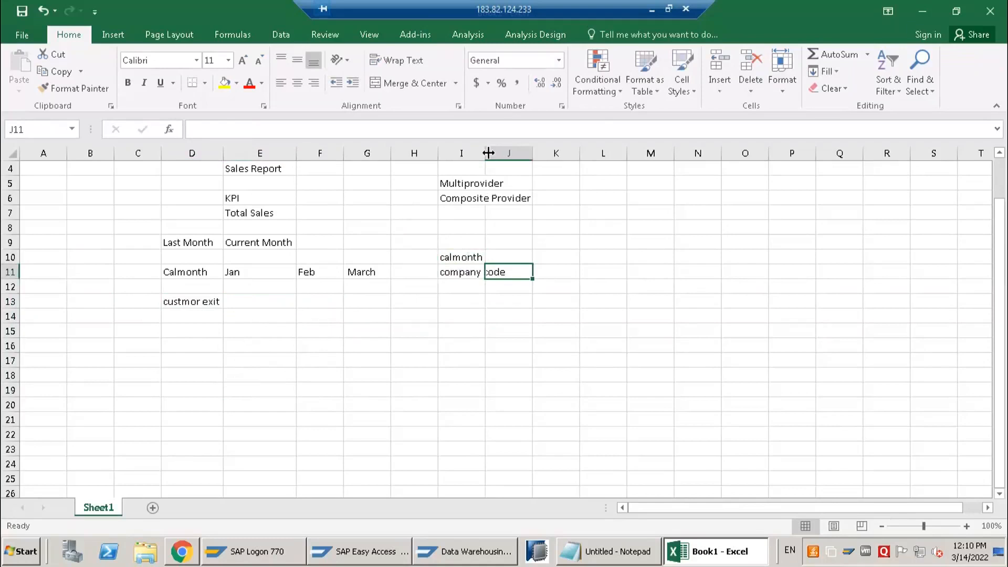
double_click(485, 152)
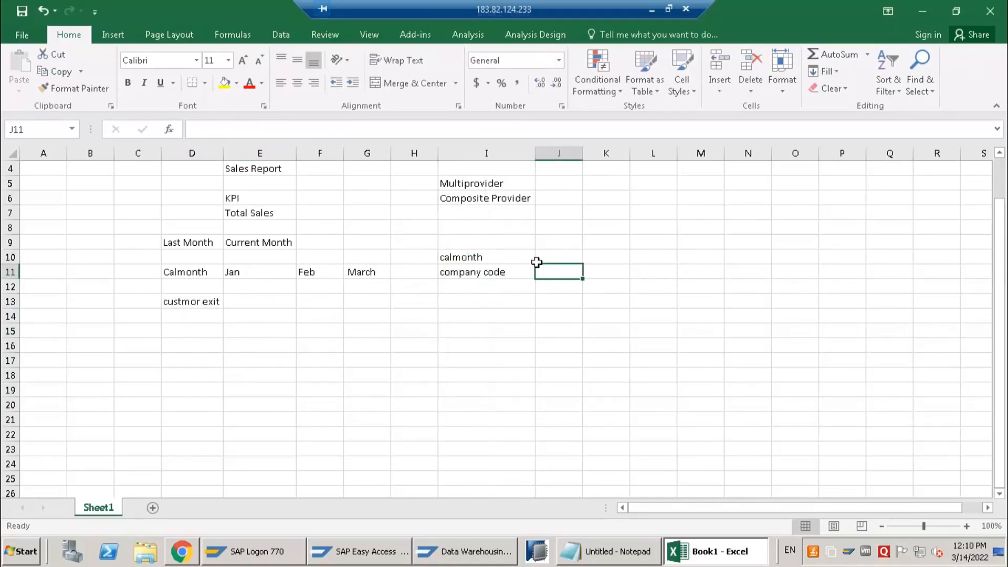
Enter 03.2022 in cell J10 as the calmonth value
left_click(551, 255)
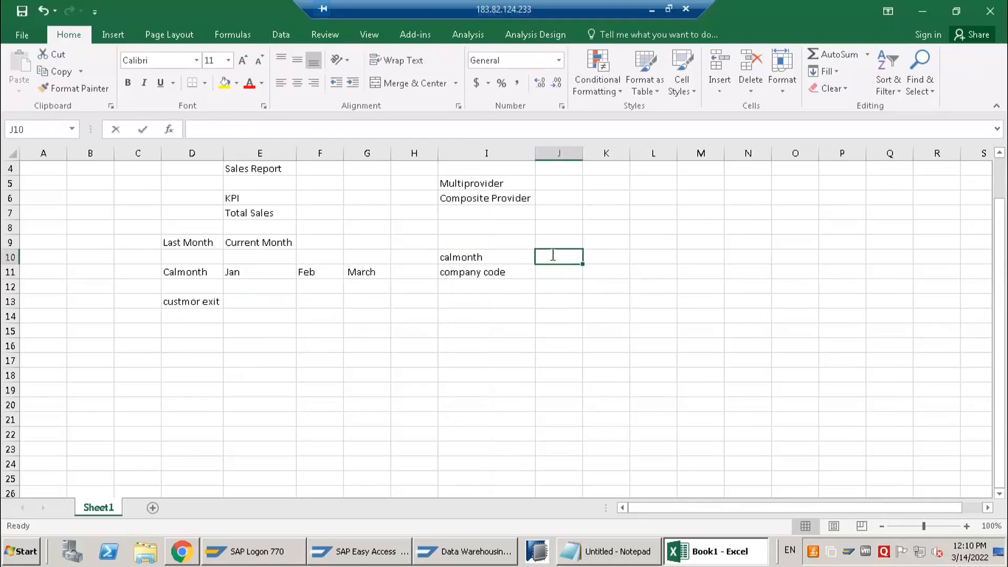
type("2022")
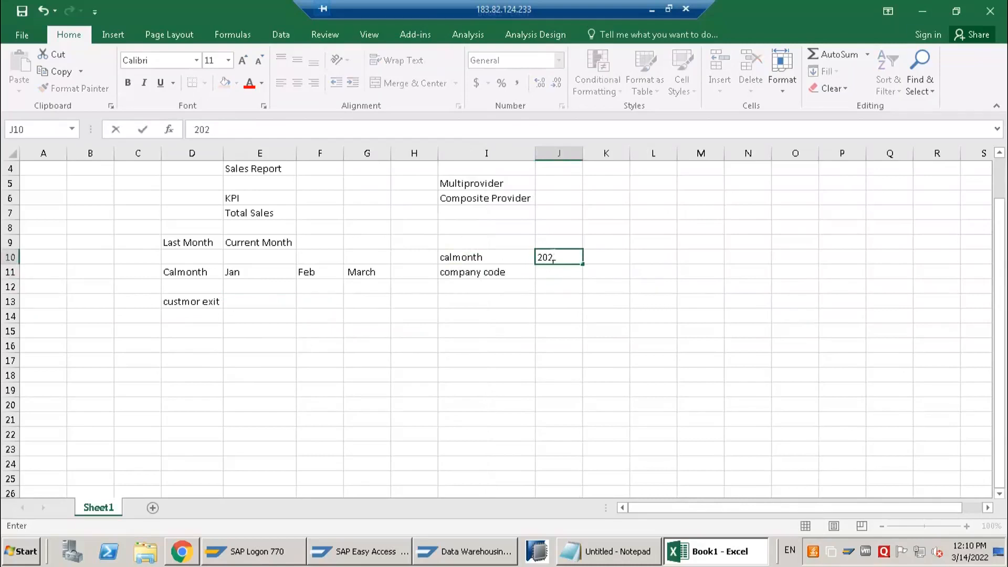
key("BackSpace")
key("BackSpace")
type("03.2022")
key("Return")
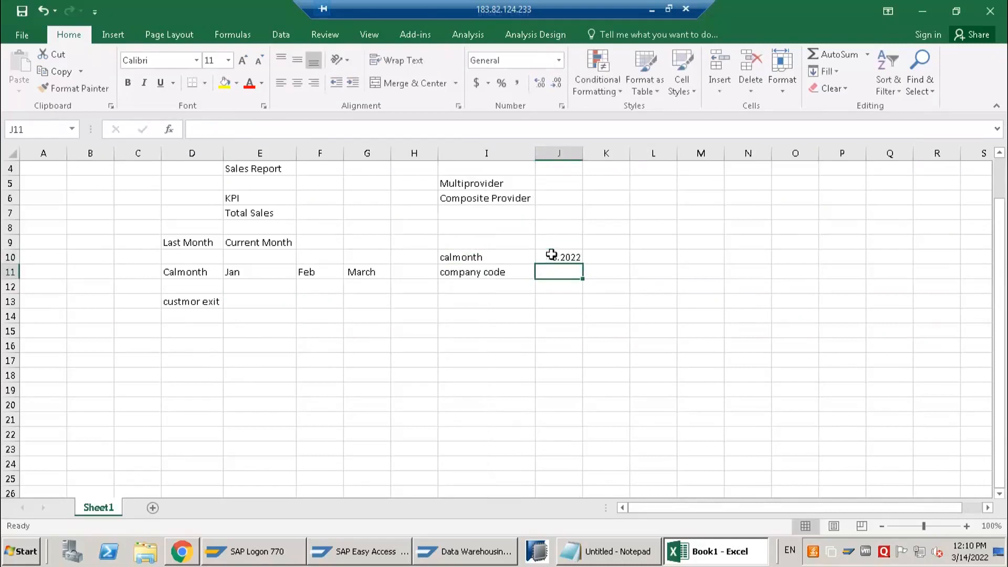
Enter C001 beside company code in cell J11 and clear it again
type("C0")
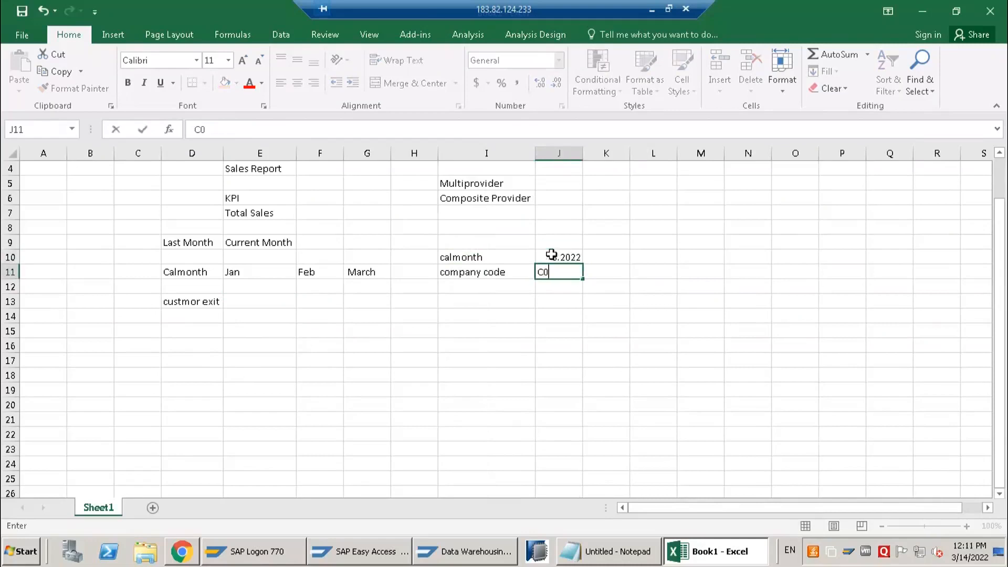
type("01")
key("Tab")
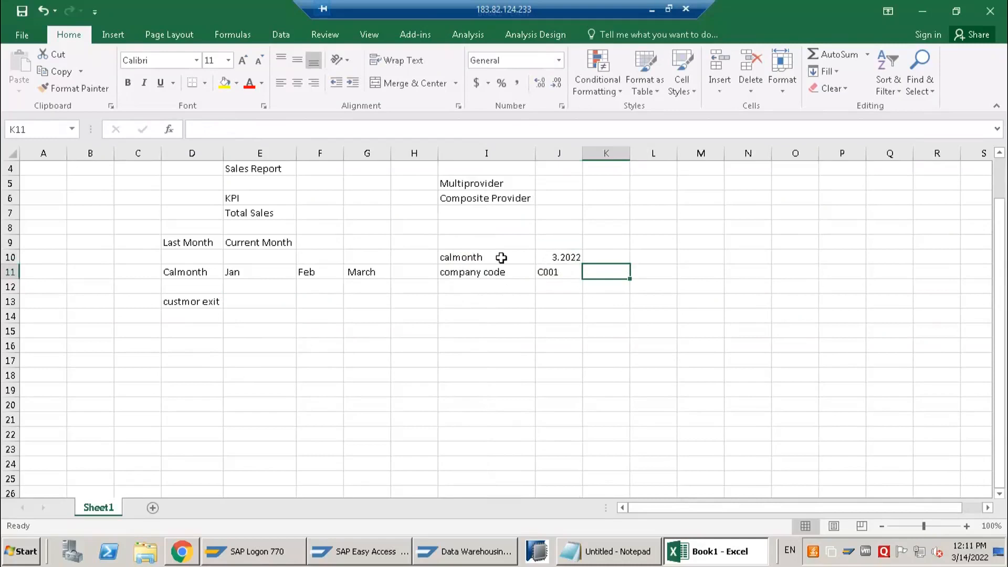
left_click(548, 260)
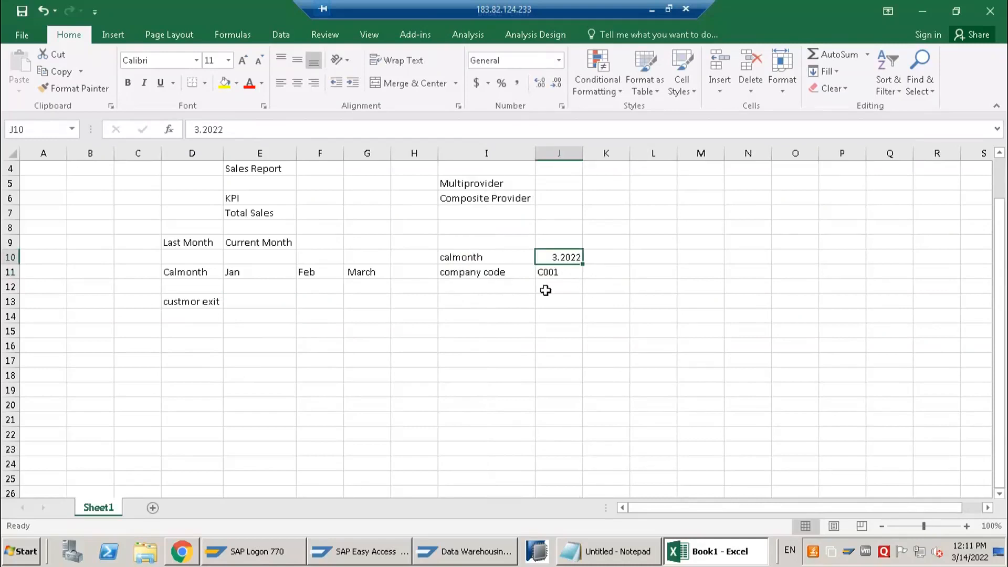
left_click(550, 269)
key("Delete")
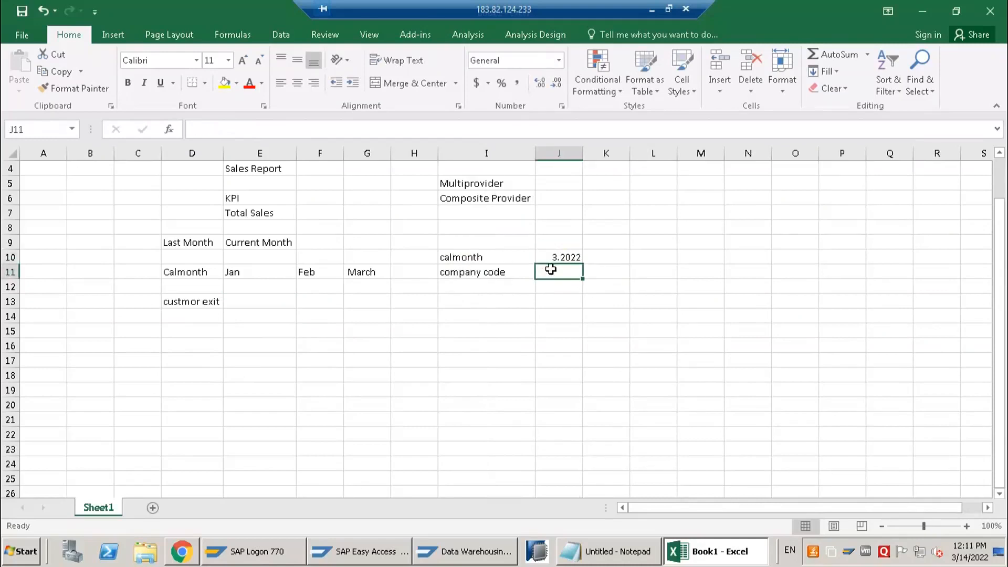
Retype the calmonth value in cell J10 as 03.2022
left_click(552, 260)
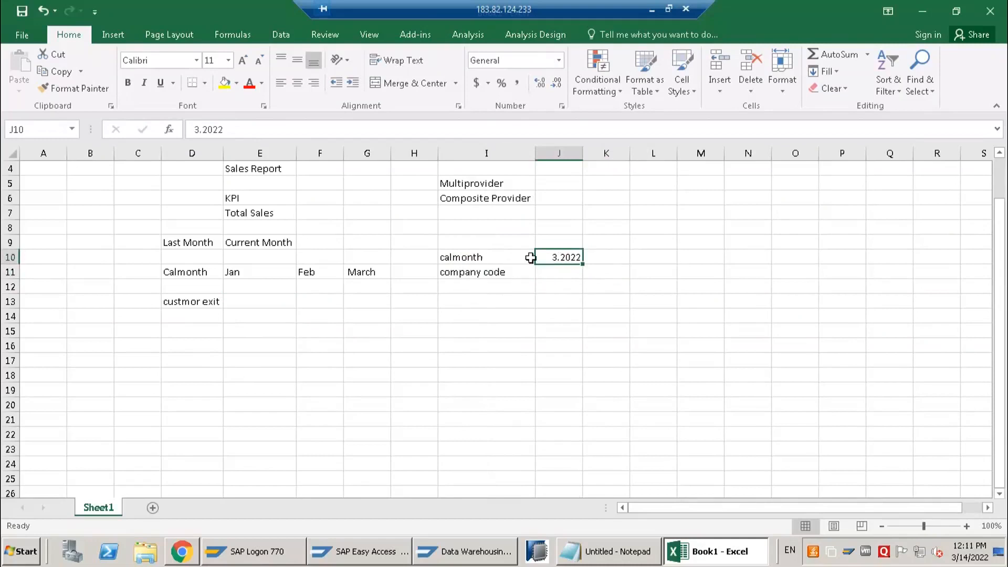
type("03.2022")
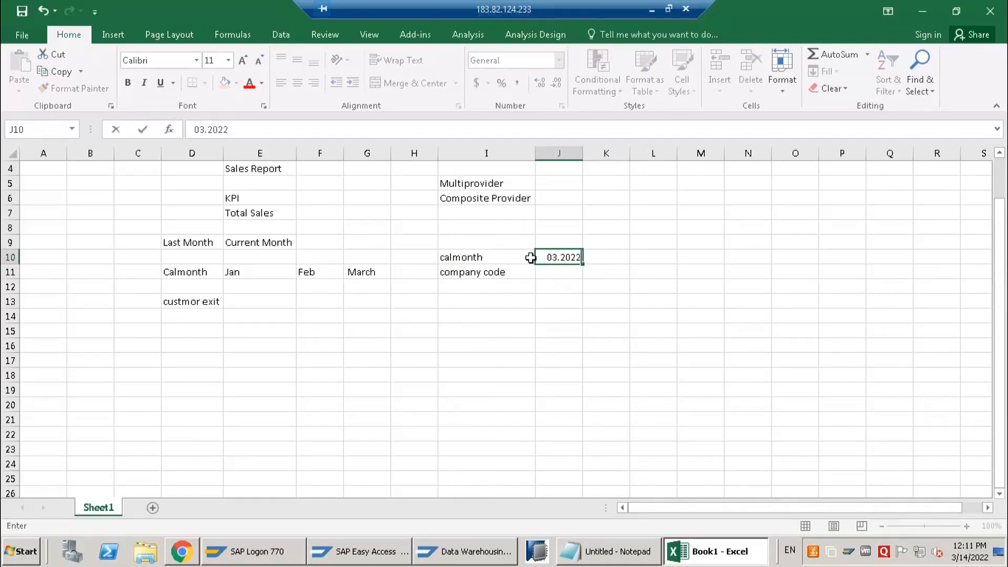
key("Return")
left_click(540, 257)
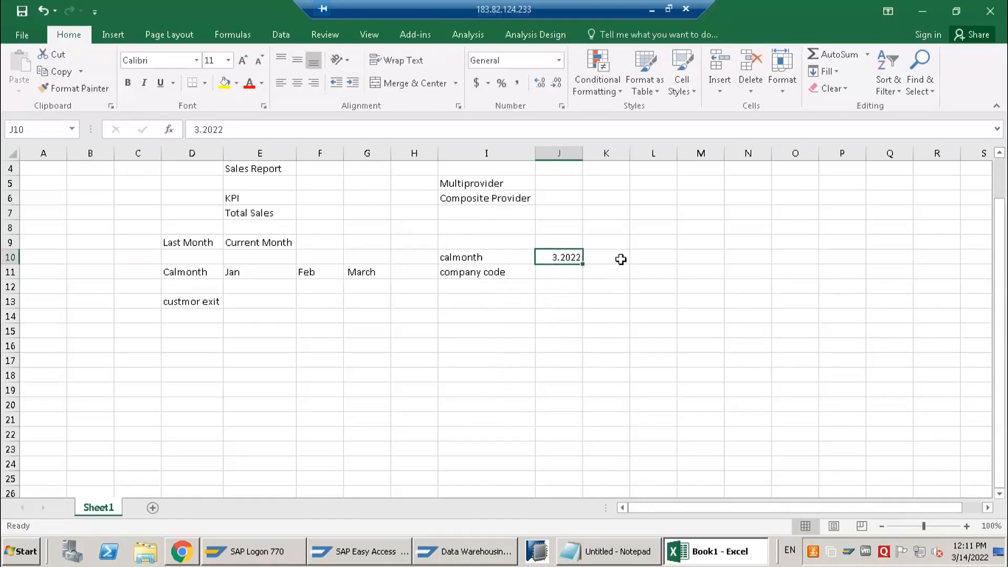
left_click(541, 305)
left_click(558, 257)
left_click(481, 345)
left_click(560, 253)
type("03.2022")
key("Return")
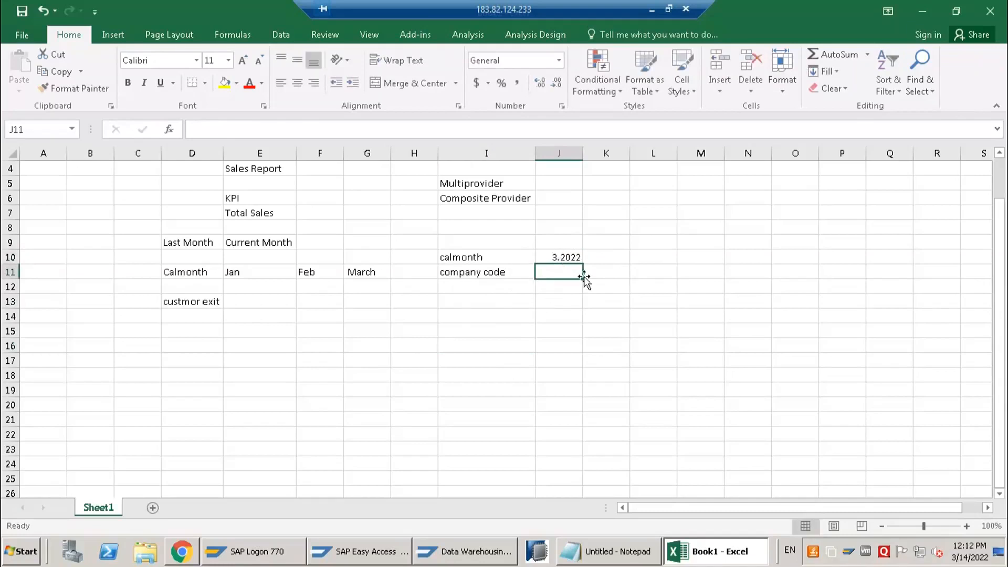
Clear the calmonth value in cell J10 and enter 03.2022 in the empty cell
key("Up")
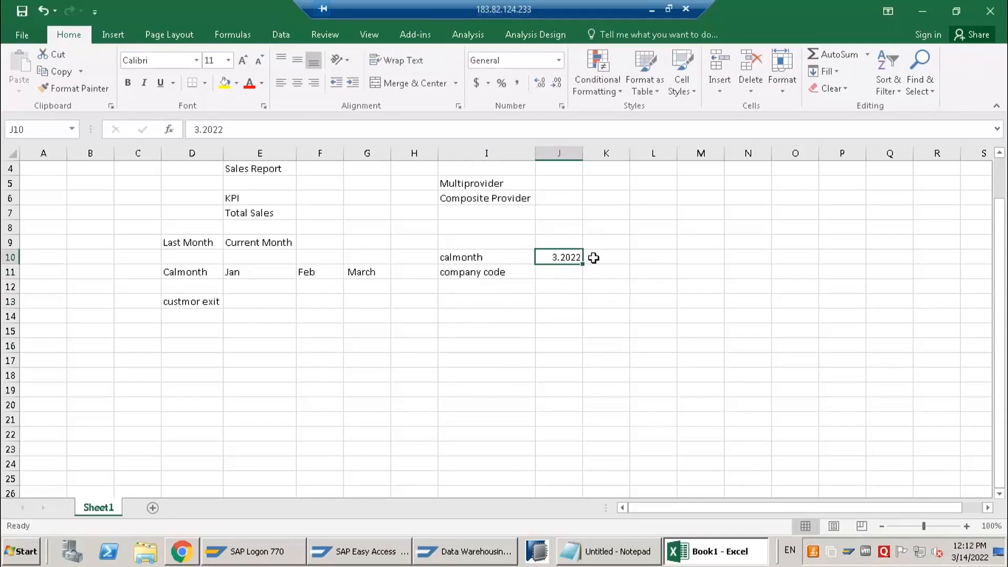
key("Right")
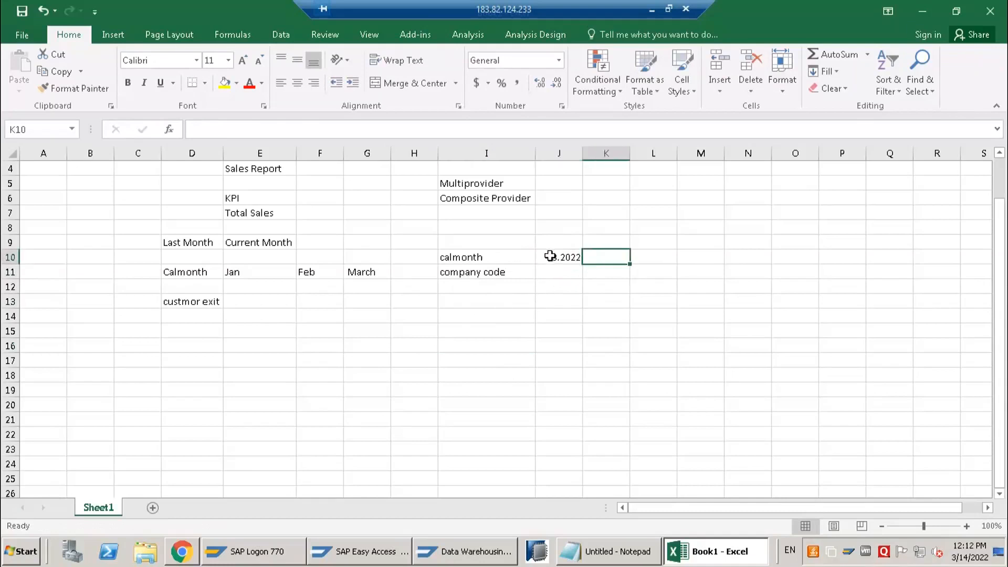
key("Left")
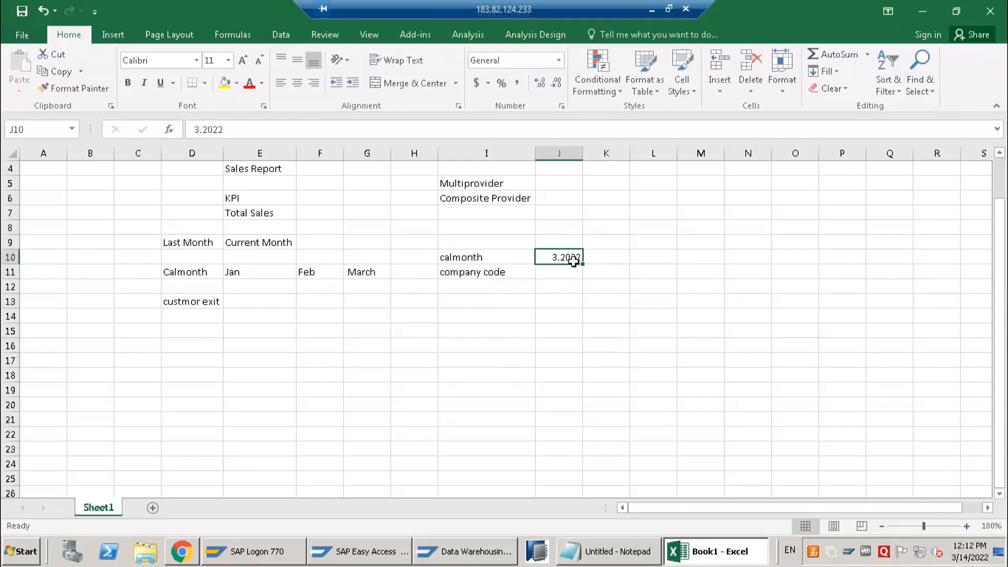
key("Delete")
key("Down")
key("Down")
key("Down")
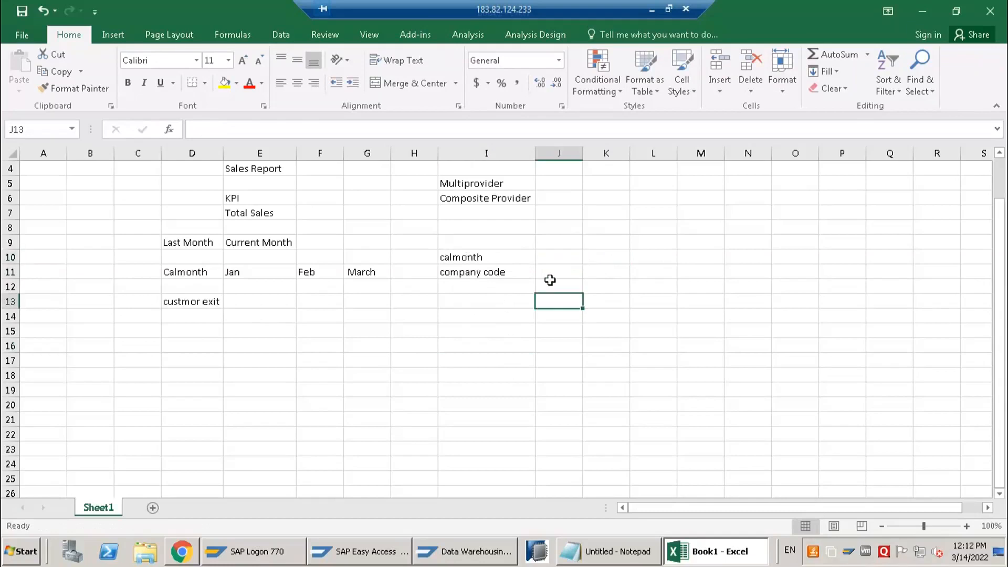
left_click(550, 260)
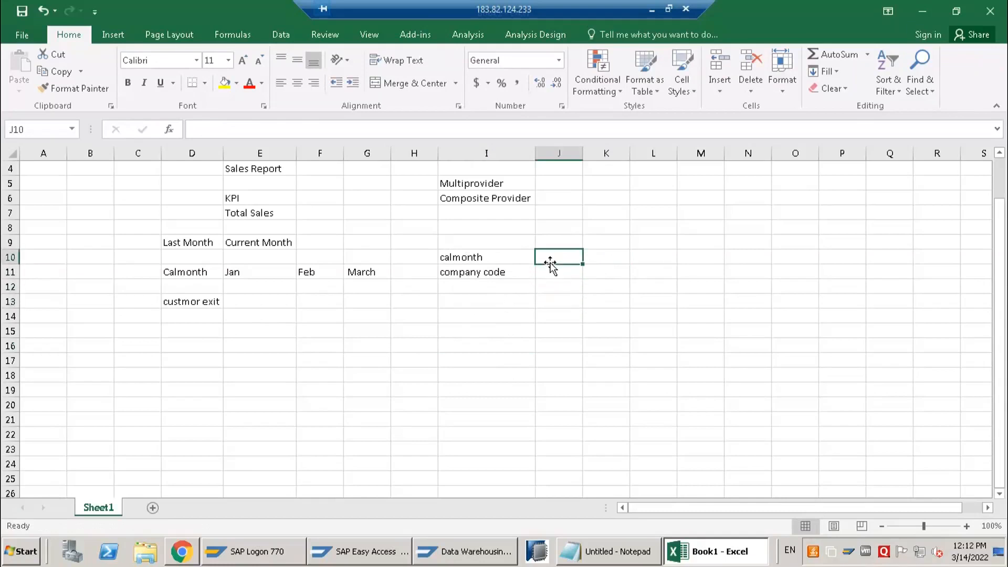
type("03.2022")
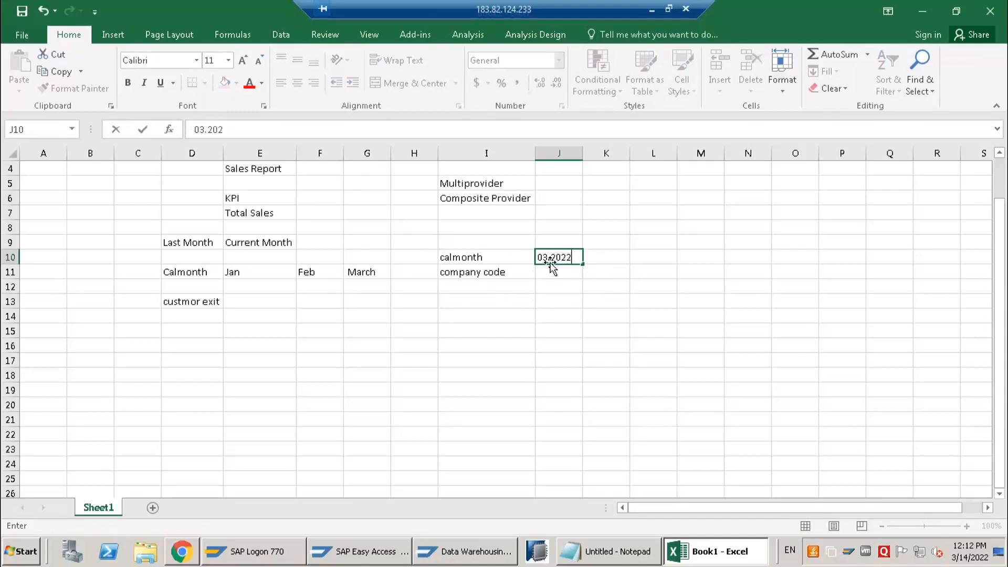
key("Return")
left_click(569, 261)
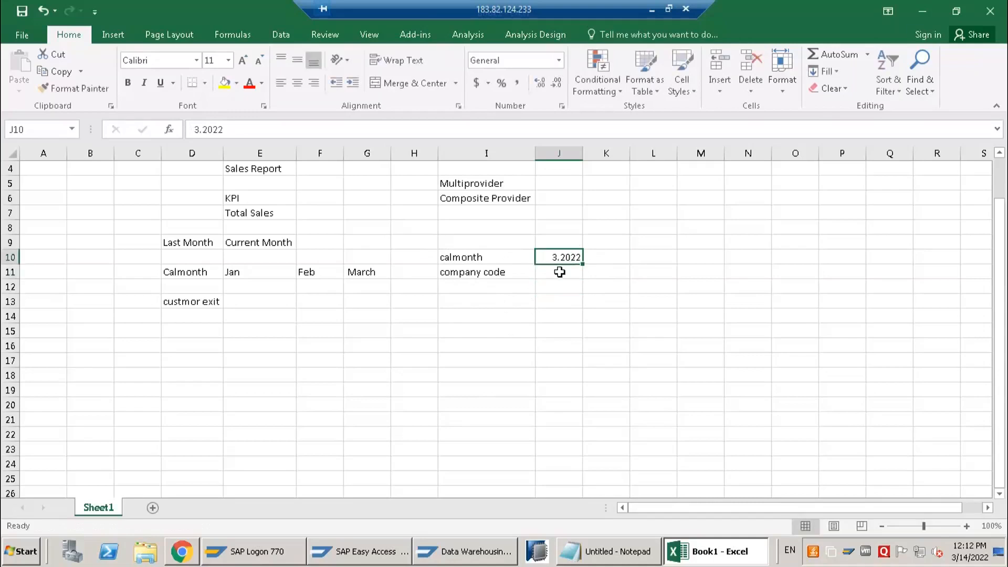
left_click_drag(531, 244, 594, 282)
left_click(496, 330)
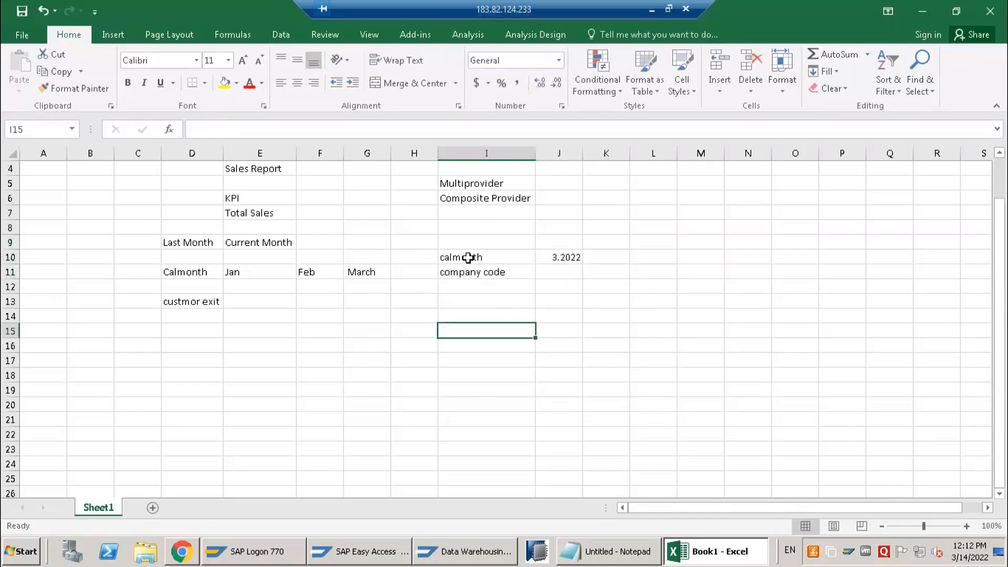
left_click(558, 257)
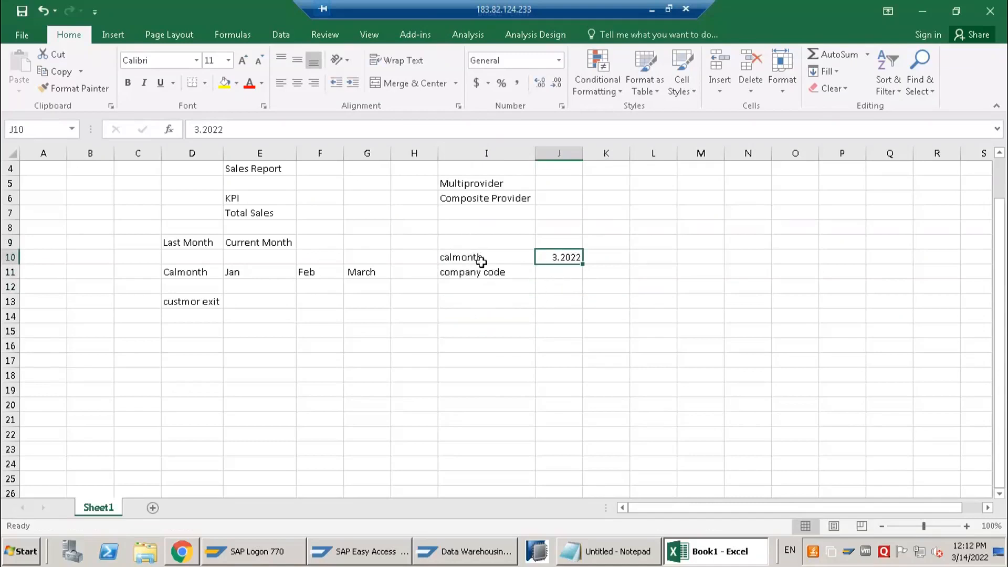
Merge and center cells I9:J9 above the calmonth row and enter the heading "Year to date"
left_click(473, 244)
left_click(563, 245, "shift")
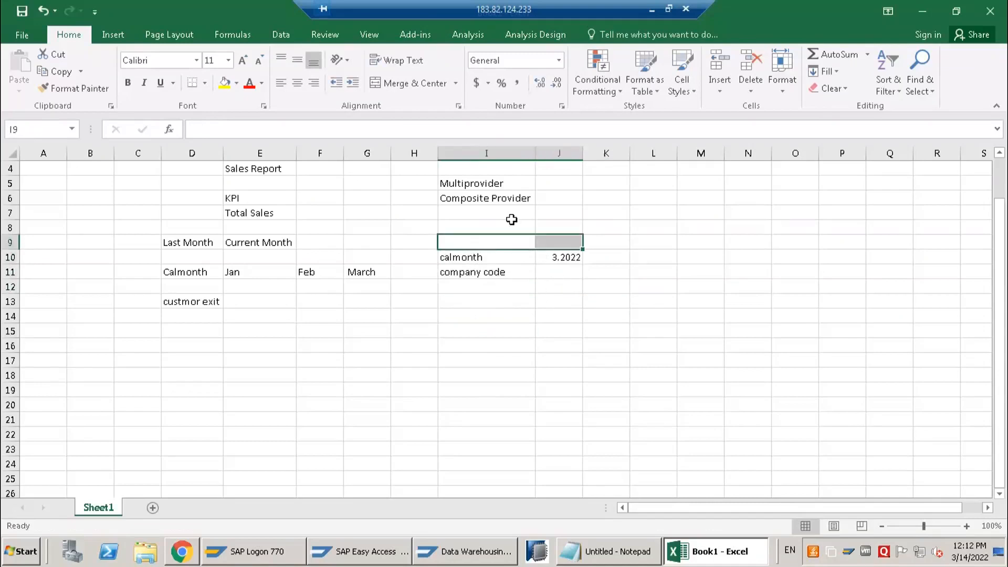
left_click(415, 85)
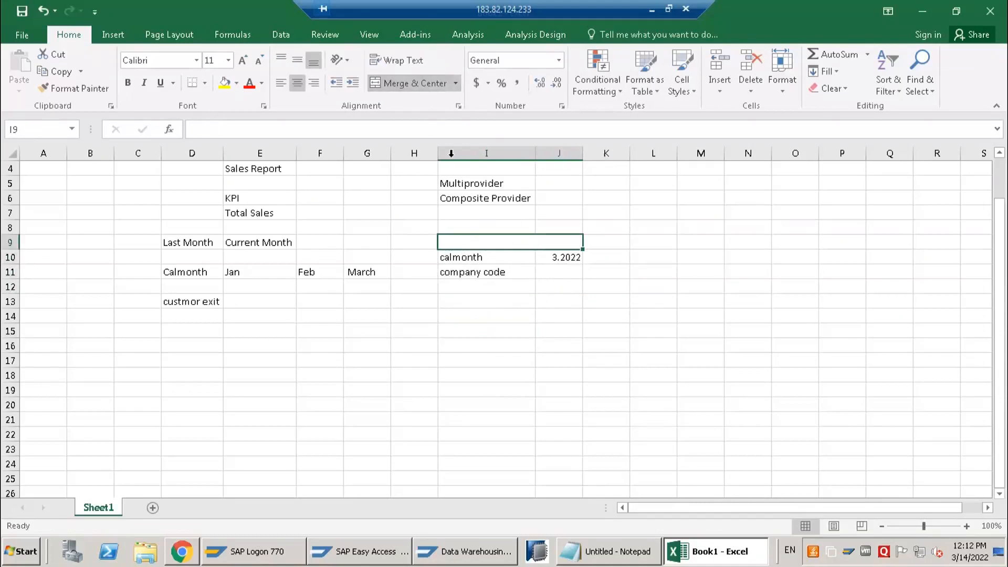
type("Y")
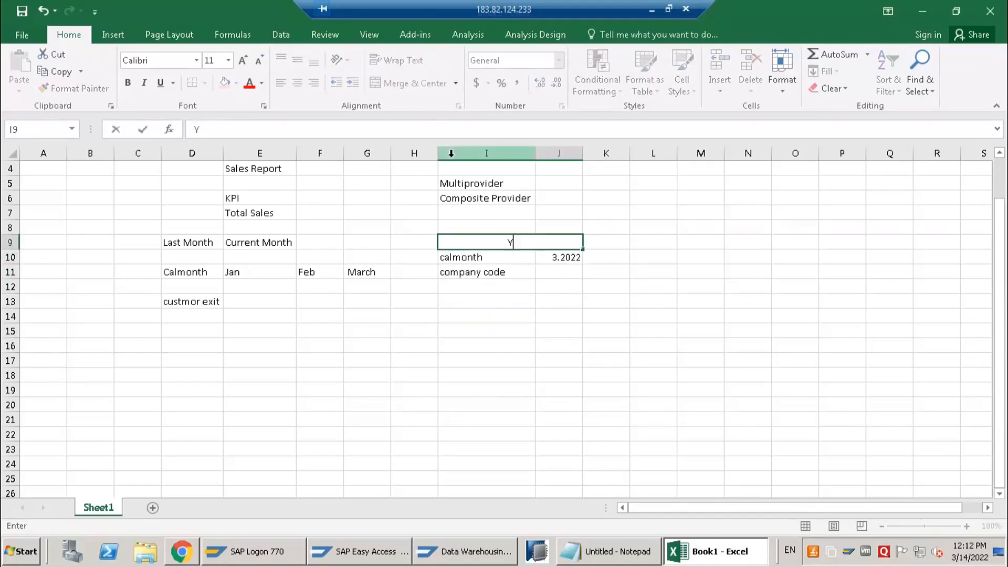
type("ear to date")
key("Return")
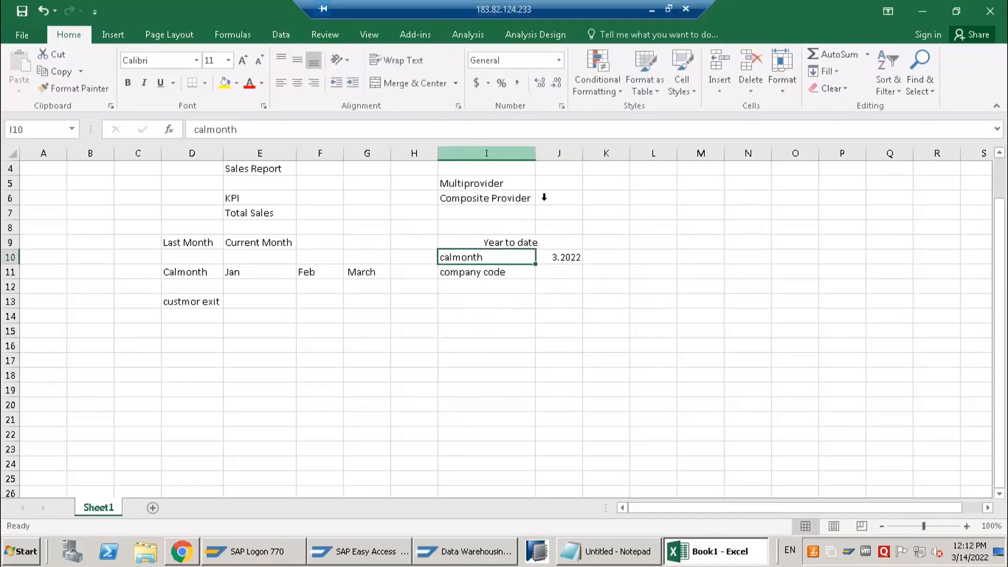
left_click(562, 264)
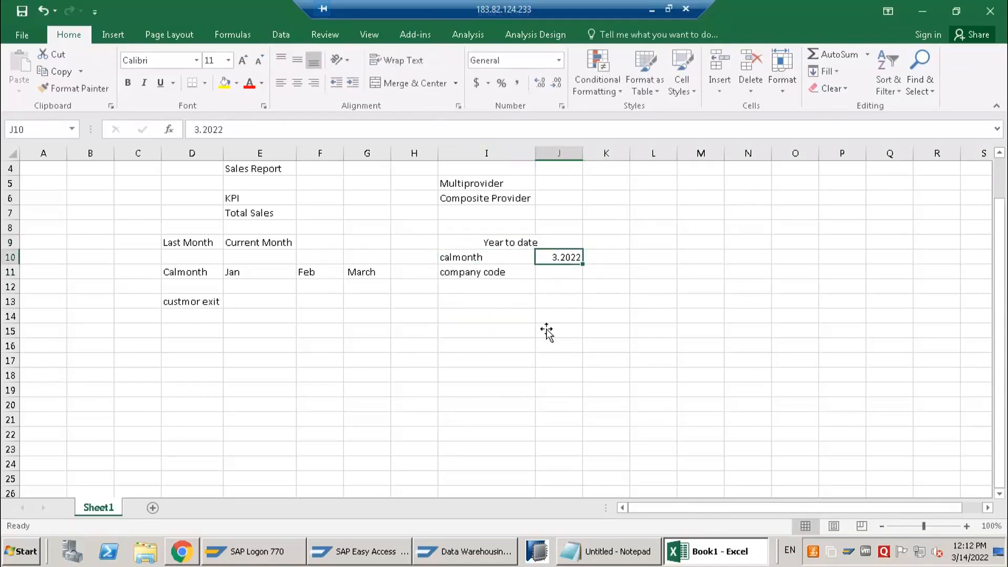
Merge and center cells J13:L13 below the company code row
left_click_drag(520, 301, 618, 304)
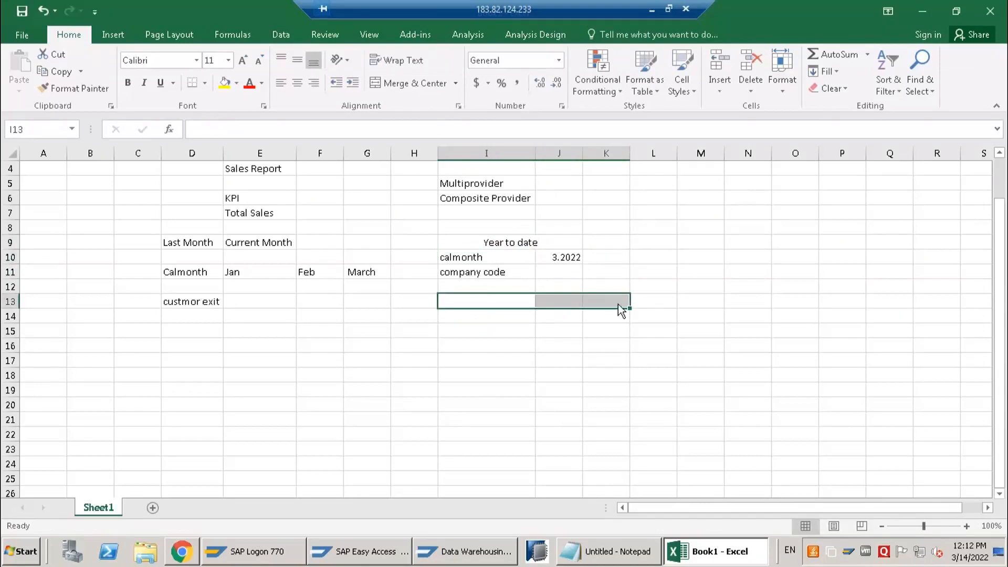
left_click(562, 300)
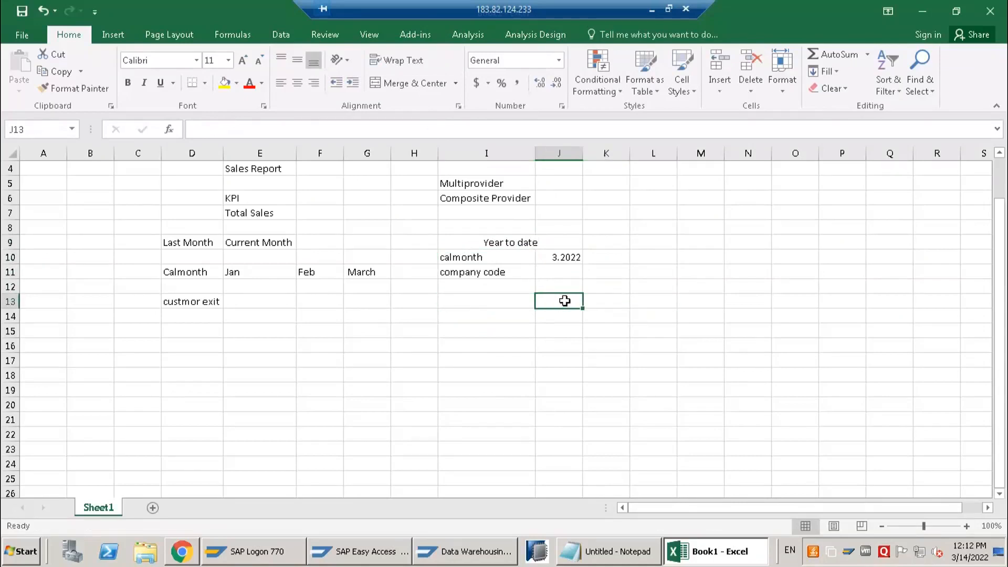
left_click(643, 299, "shift")
left_click(415, 83)
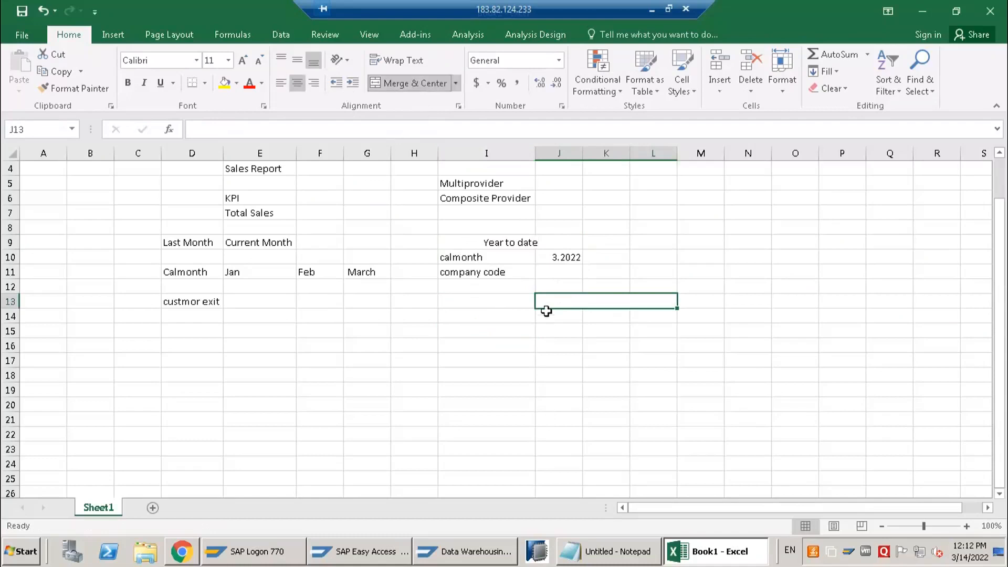
Enter the month labels jan, feb and march in cells J14, K14 and L14
left_click(552, 314)
type("jan")
key("Tab")
type("m")
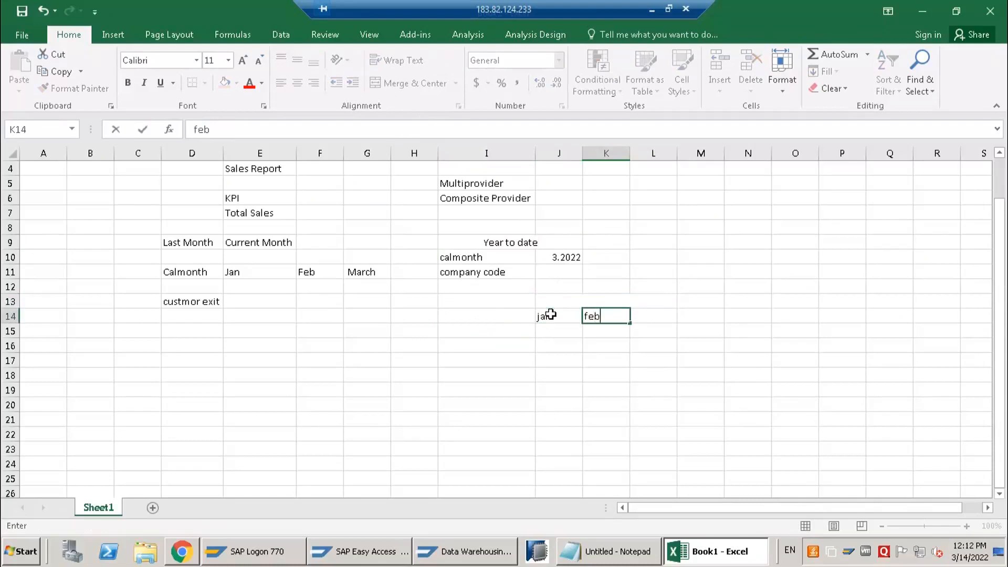
key("Tab")
type("n")
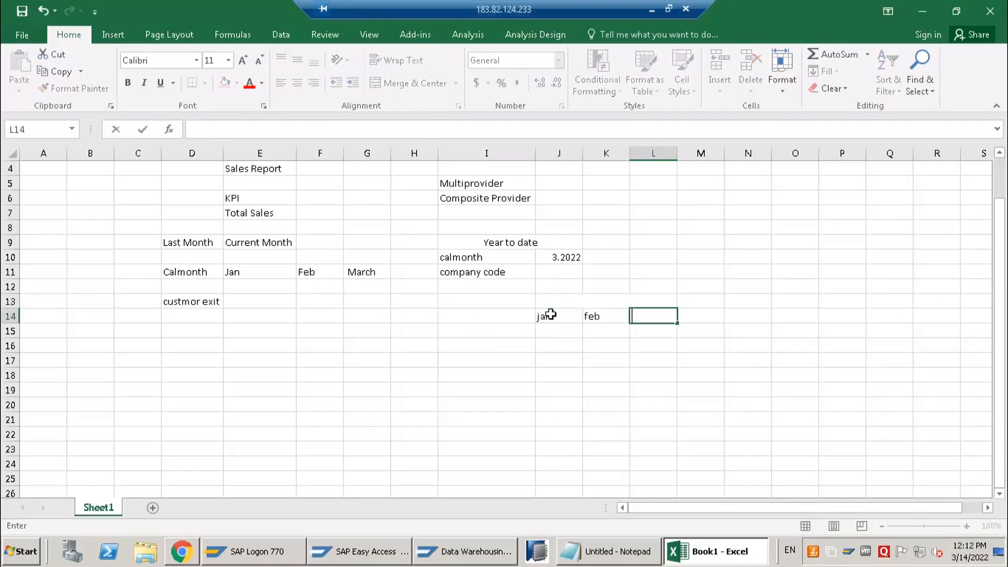
type("h")
key("Return")
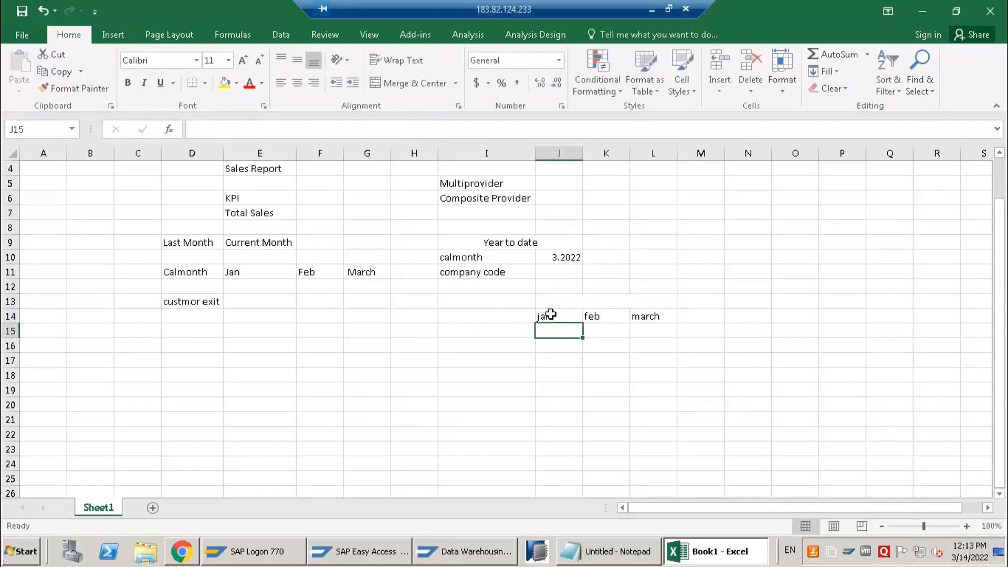
key("Up")
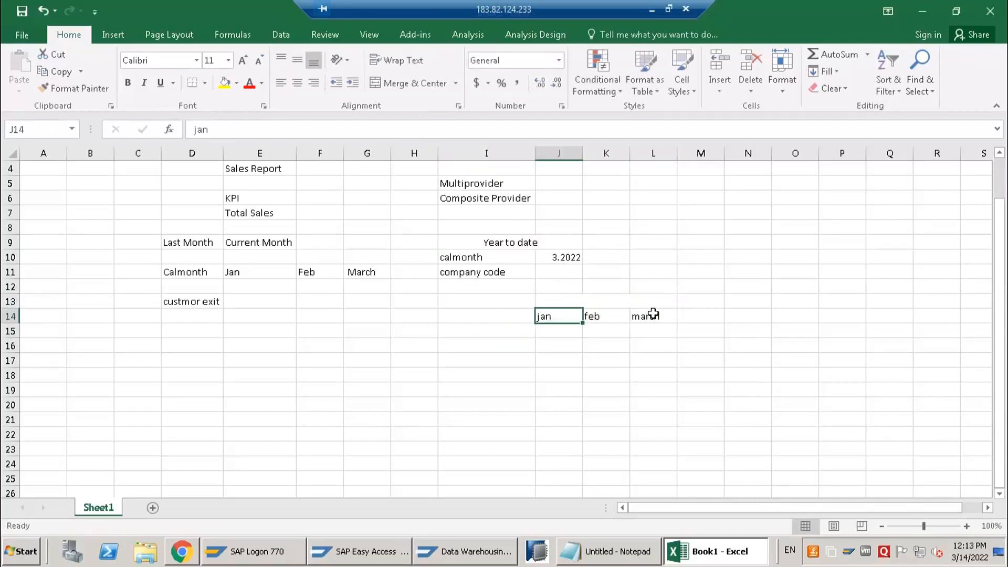
left_click(653, 315)
Change the calmonth value in cell J10 to 4.2022
left_click(555, 256)
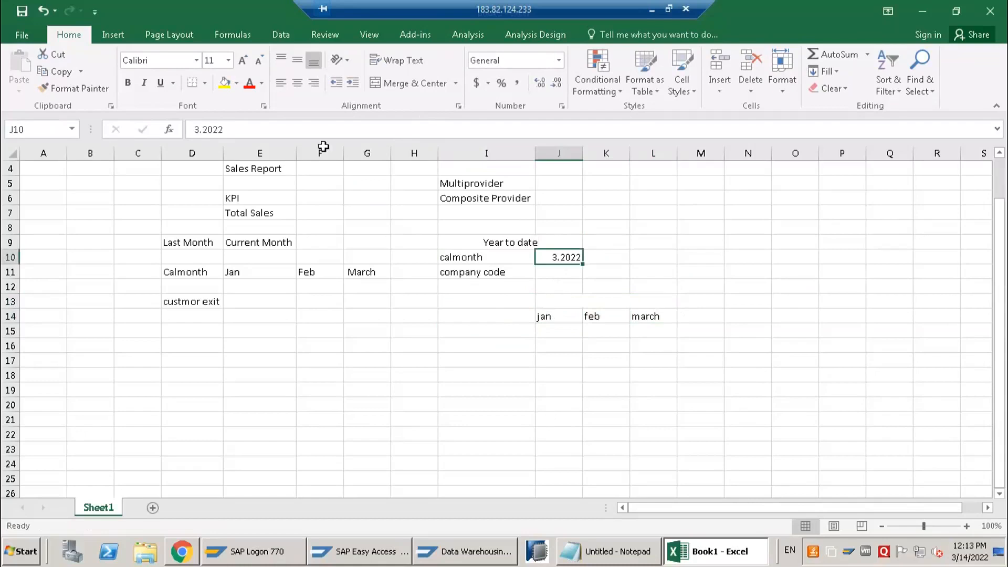
left_click(200, 129)
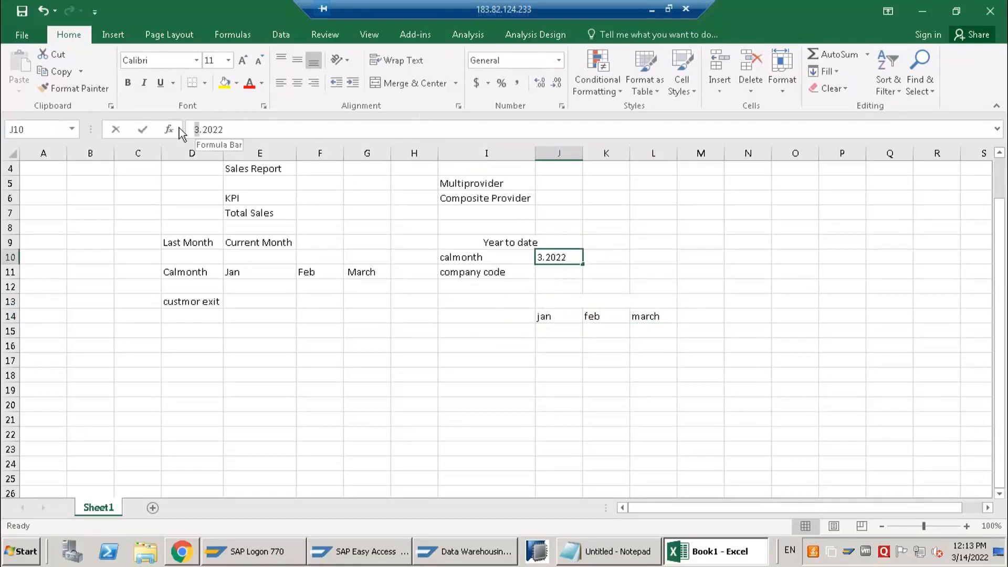
key("BackSpace")
type("4")
key("Return")
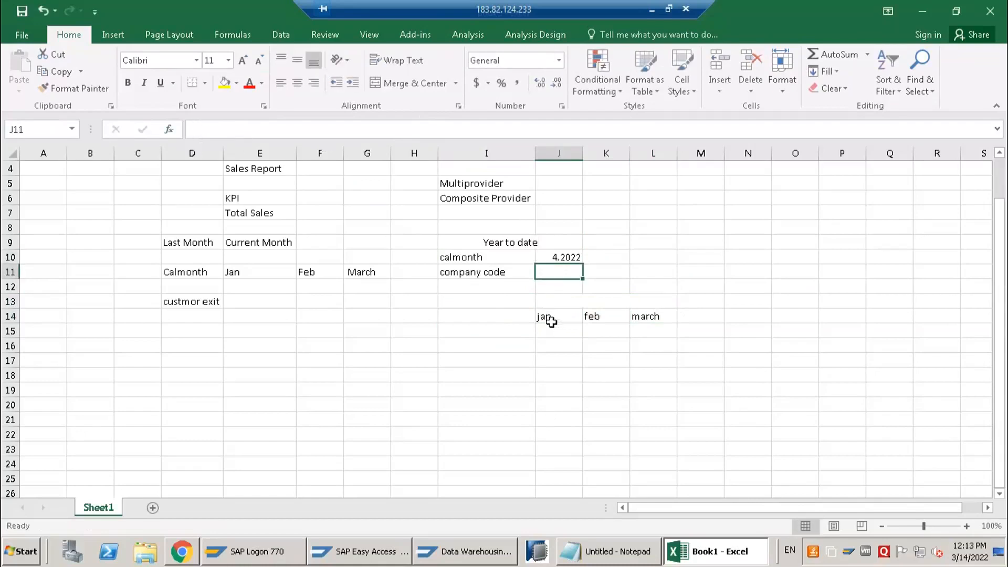
key("Down")
key("Down")
key("Down")
Add the month label april in cell M14, after march
left_click(695, 315)
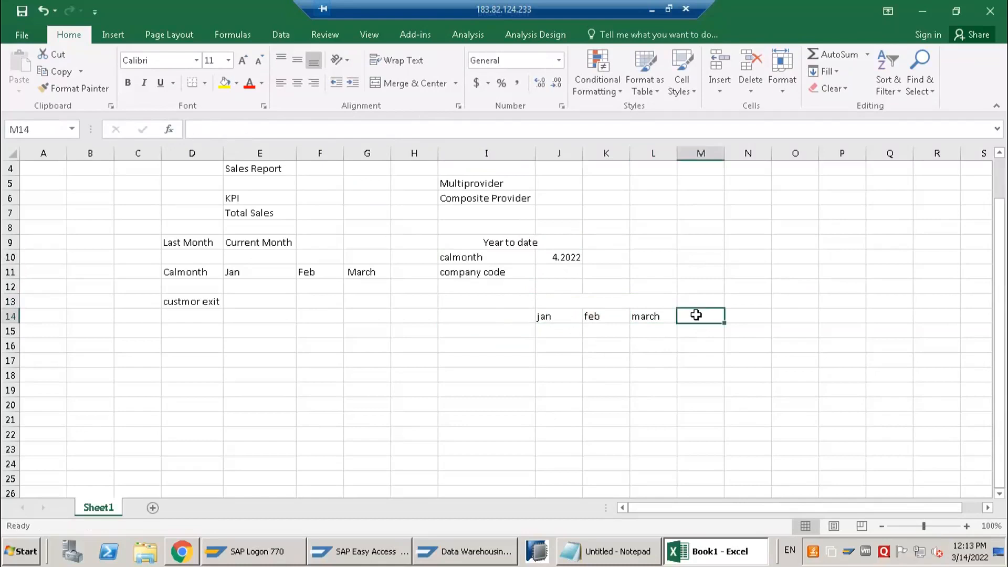
type("apri")
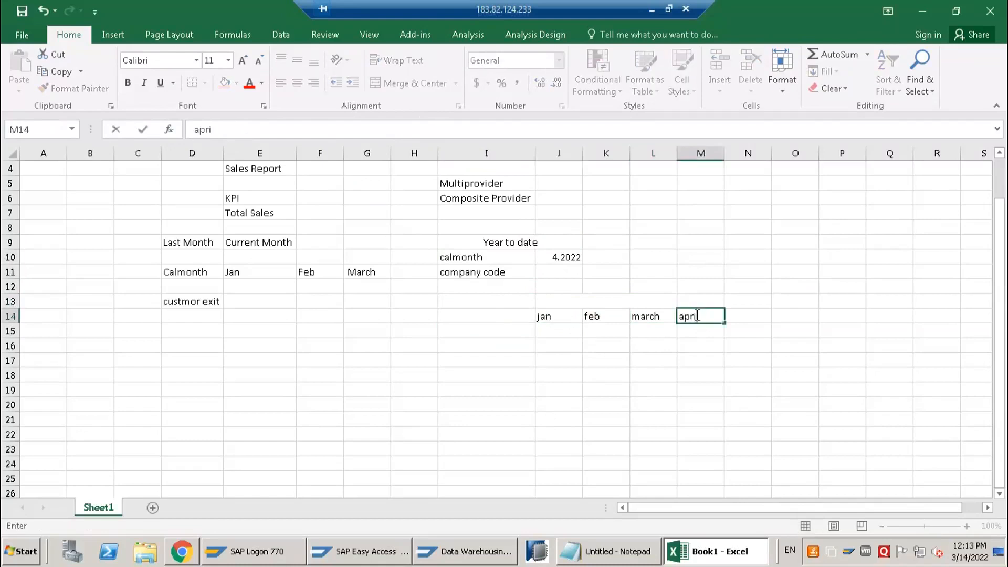
type("l")
key("Return")
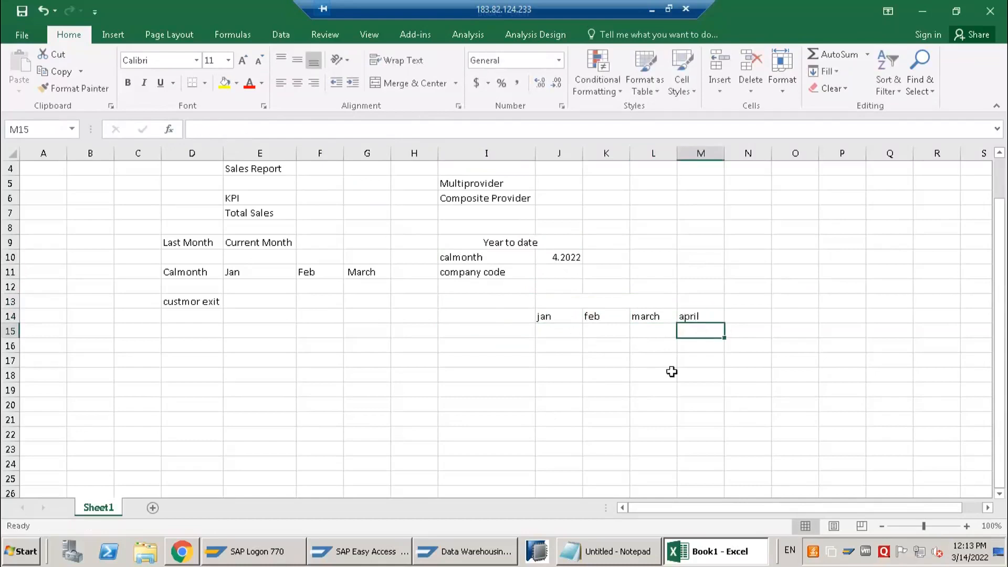
Replace the calmonth value in cell J10 with 04.2021
left_click(575, 259)
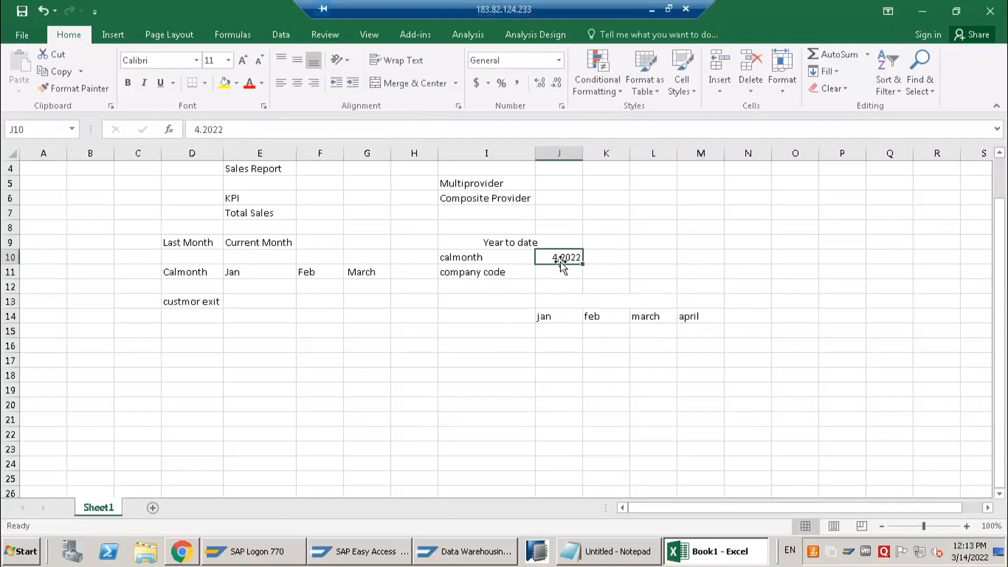
type("0")
type("4.2021")
key("Return")
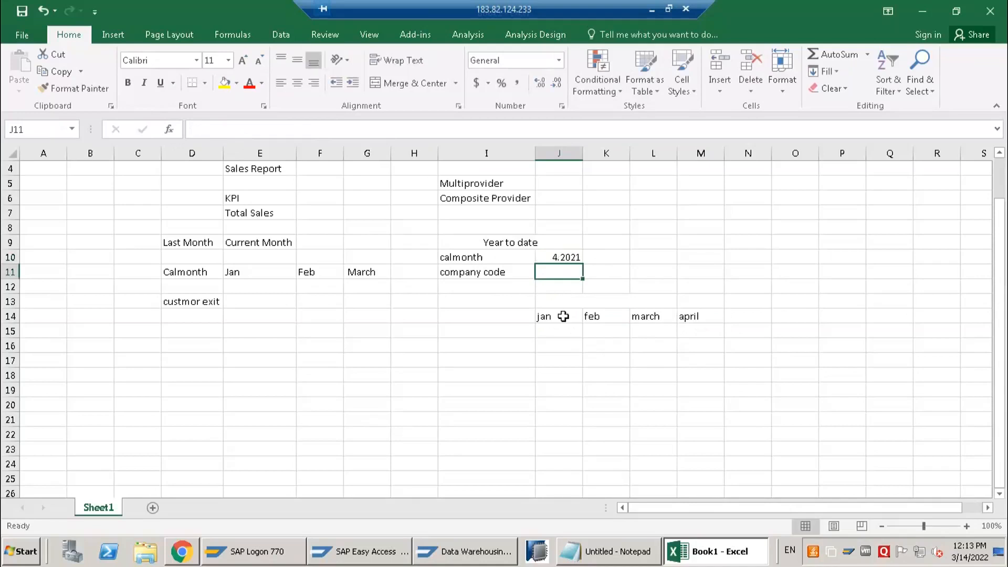
Change the first two month labels in cells J14 and K14 to jan 2021 and feb 2021
double_click(563, 316)
key("BackSpace")
key("BackSpace")
key("BackSpace")
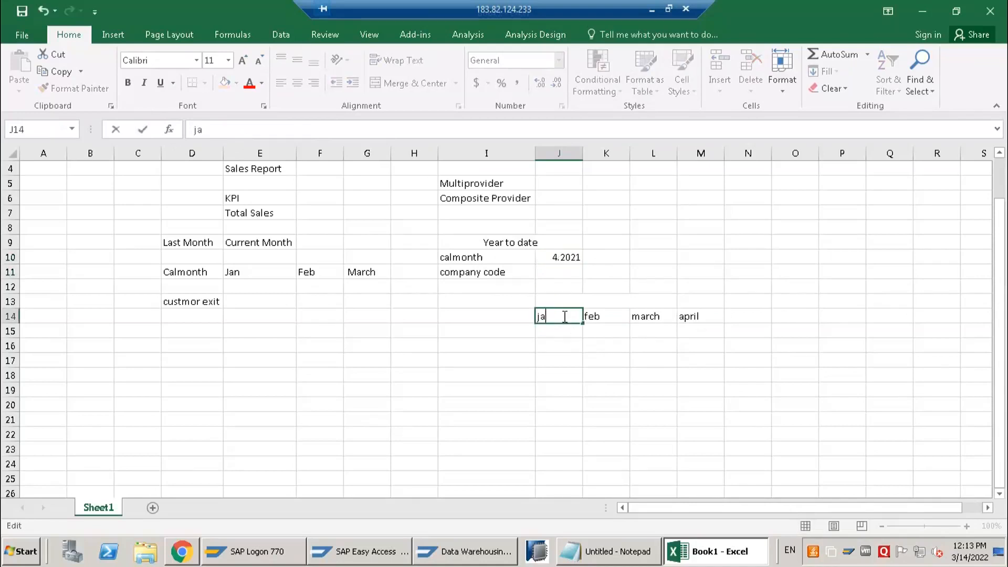
type("jan 2021")
key("Tab")
type("d")
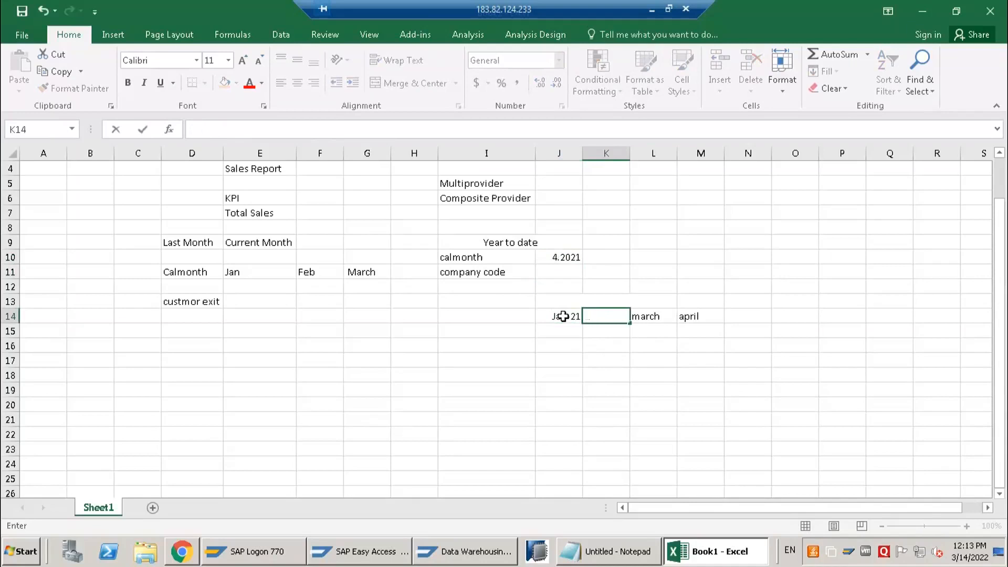
type("feb 2021")
key("Return")
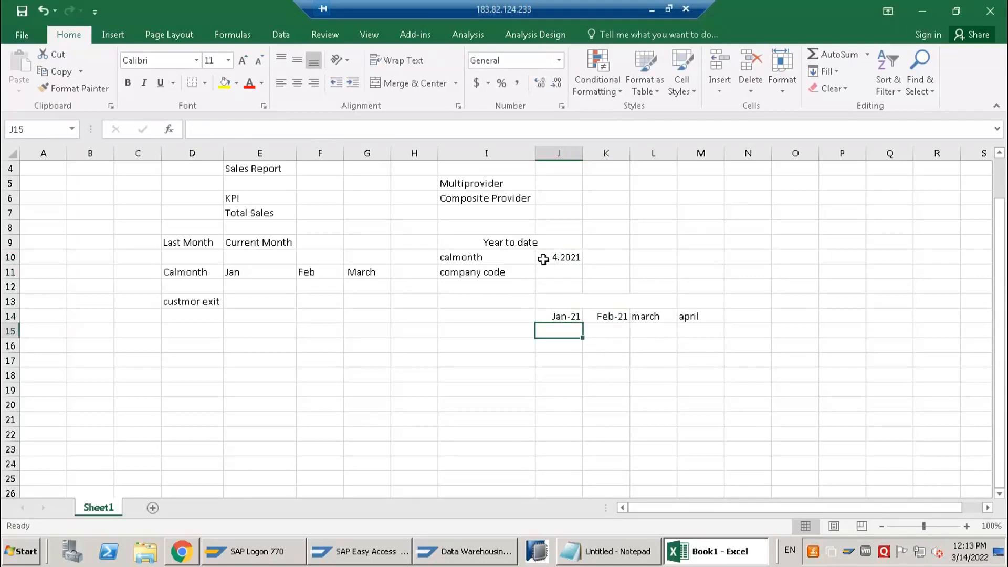
Enter the note "single valye" in cell K10 beside the calmonth value
left_click(546, 259)
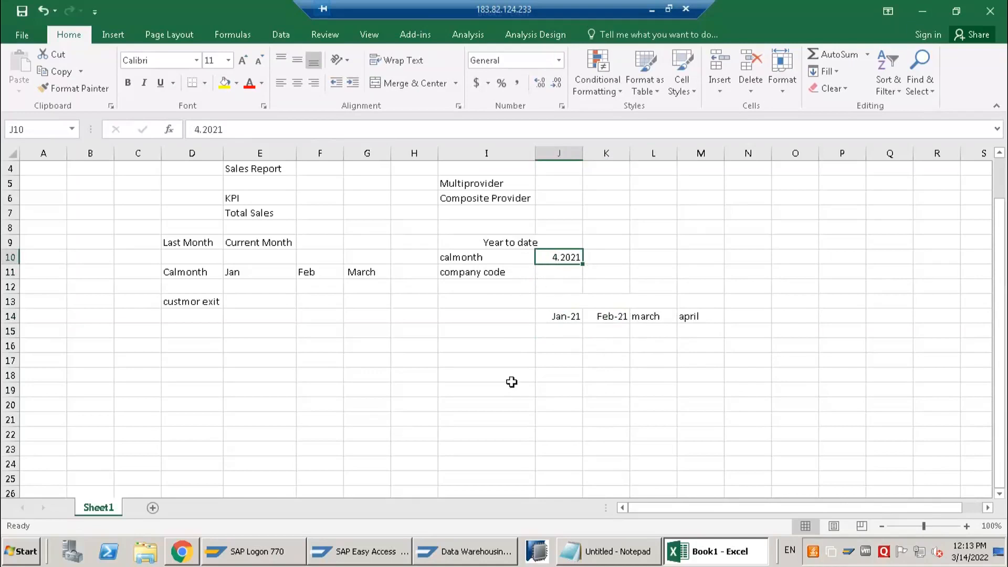
left_click_drag(557, 315, 711, 321)
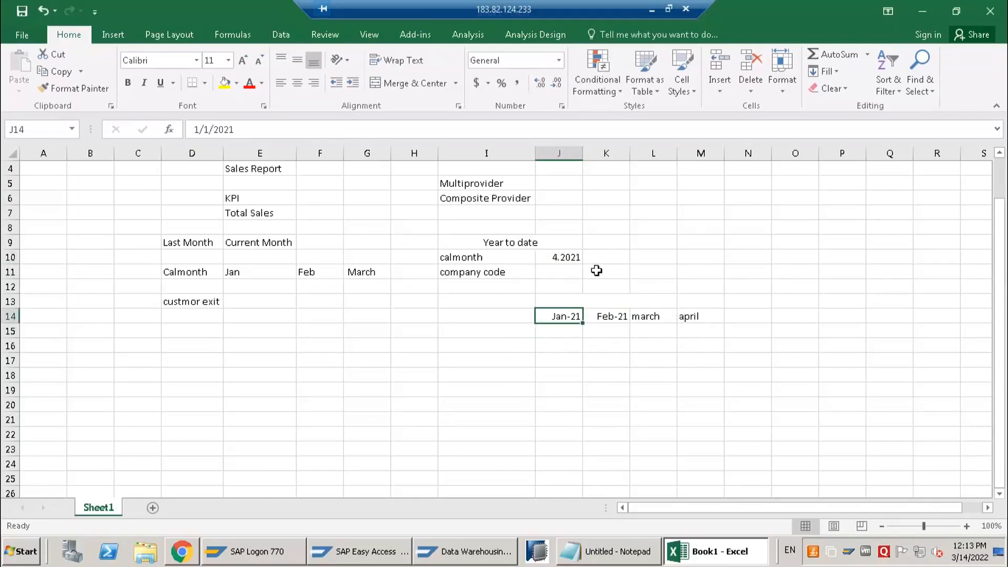
left_click(610, 261)
type("s")
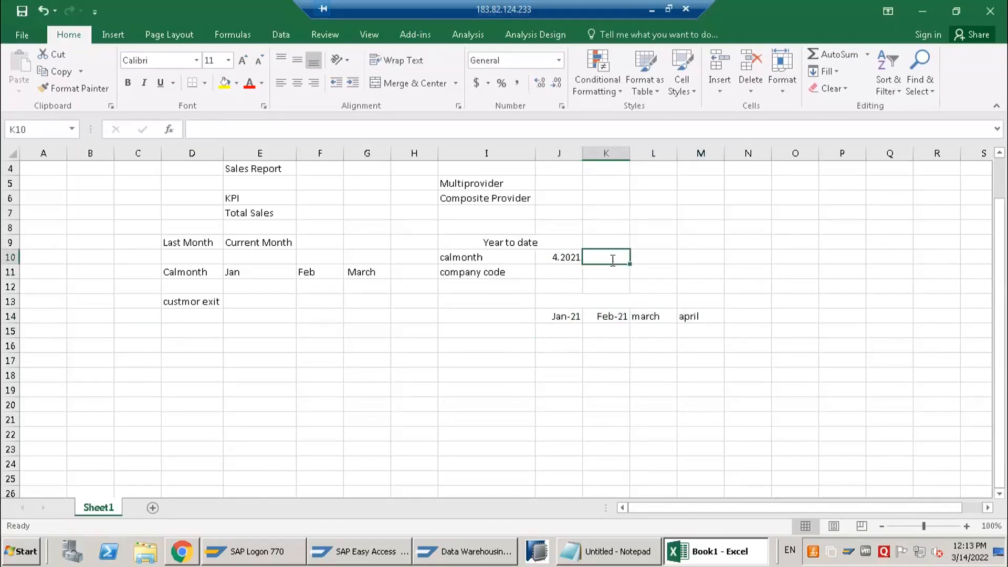
type("ingle va")
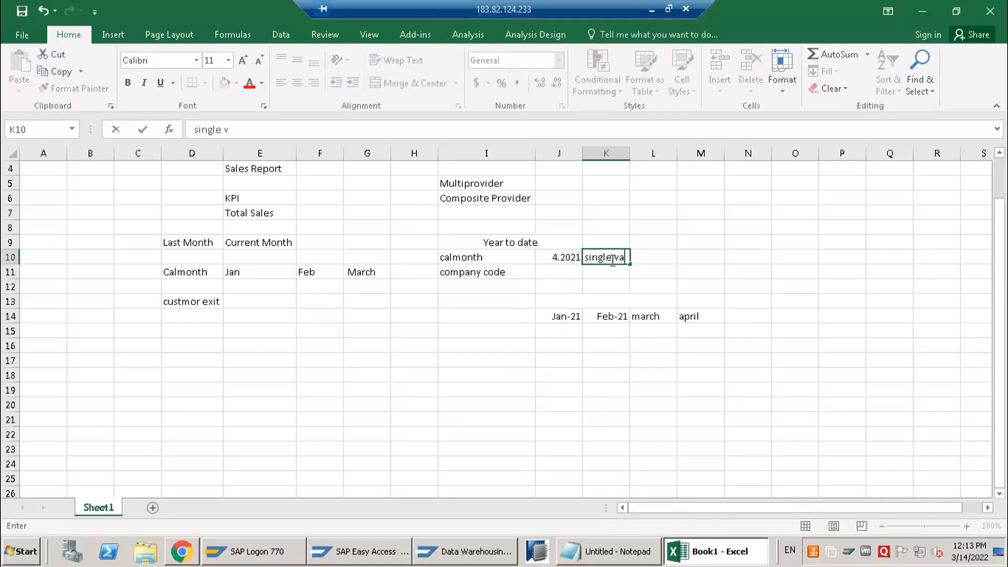
type("lye")
key("Return")
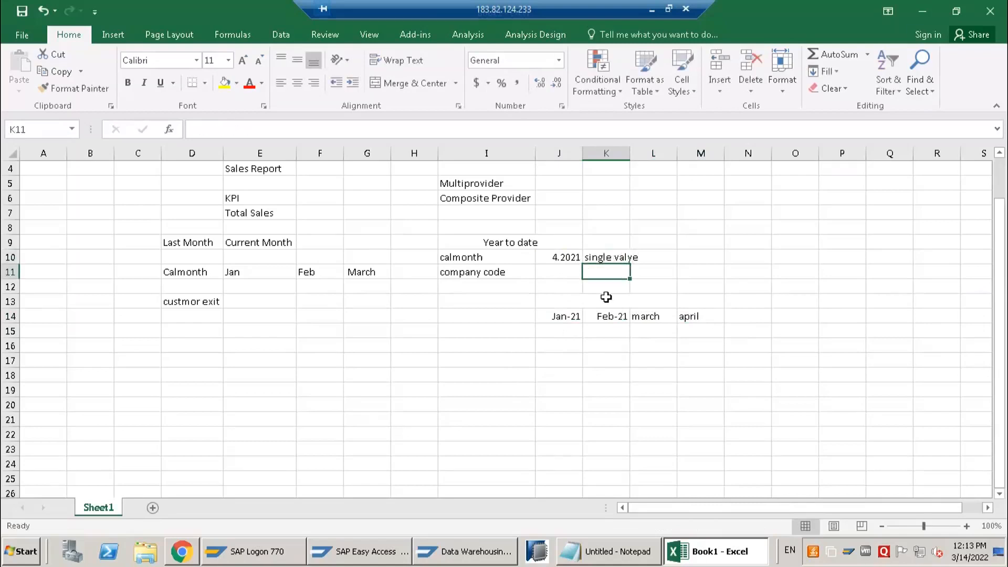
left_click_drag(576, 321, 686, 319)
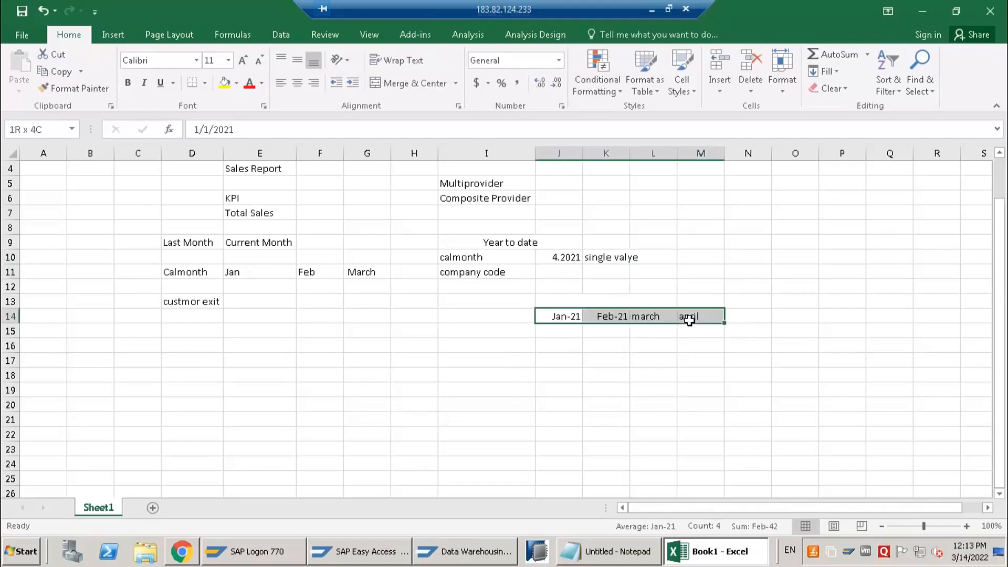
left_click(549, 316)
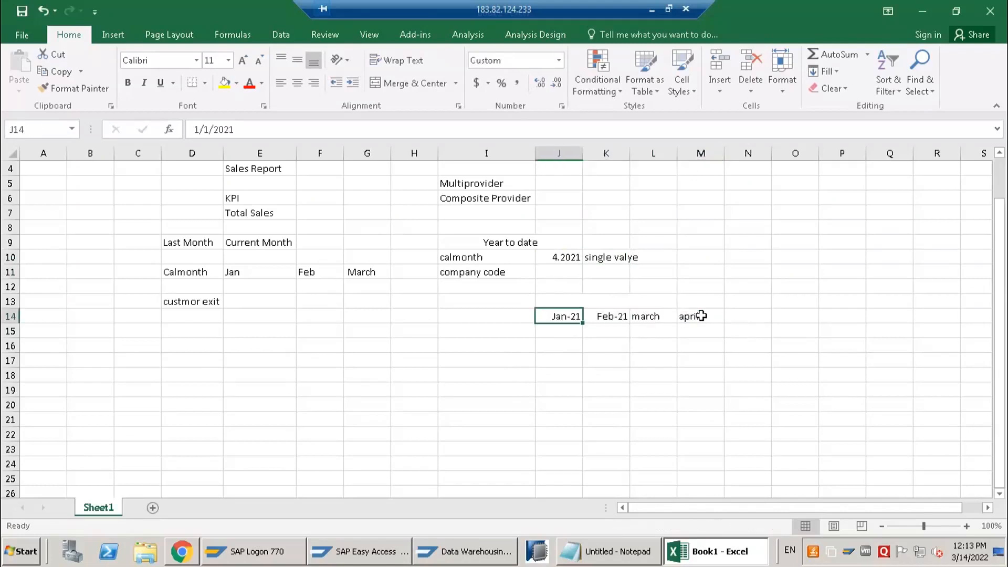
left_click(703, 316)
Correct the spelling of the note in cell K10 to "single value"
left_click(598, 260)
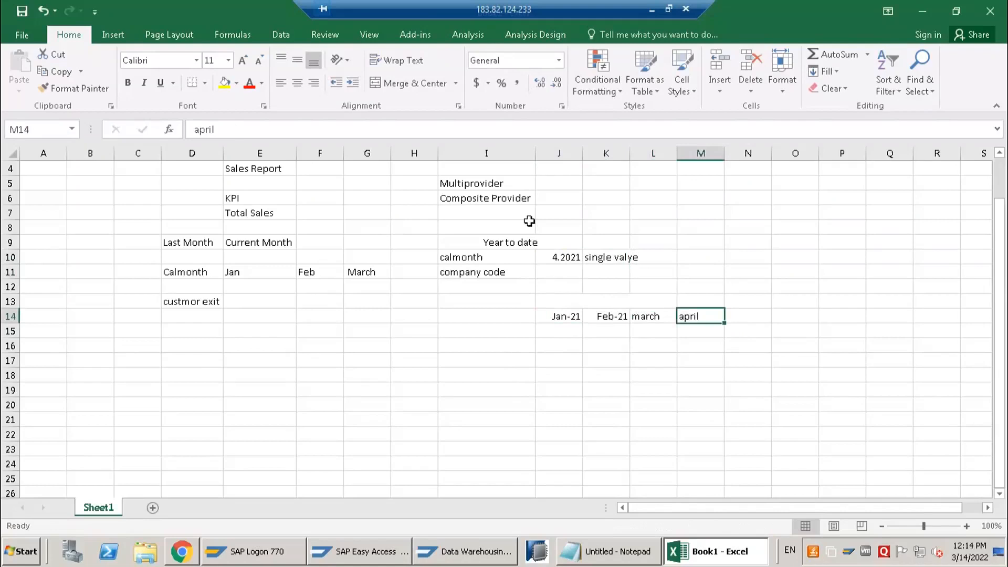
left_click(291, 128)
key("BackSpace")
key("BackSpace")
type("ue")
key("Return")
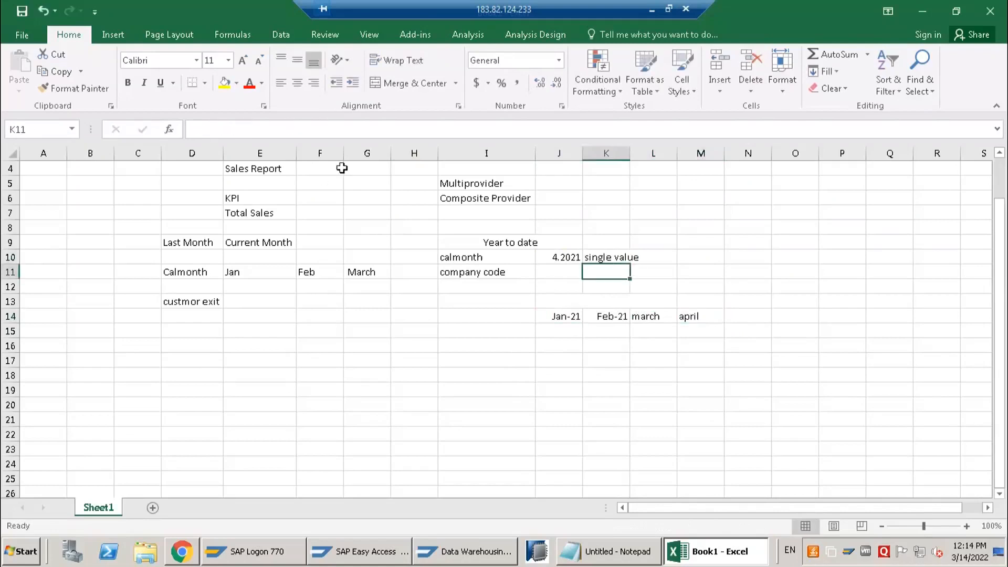
Examine how the single calmonth input in J10 relates to the months in J14:M14 and the customer exit entry in D13
left_click(567, 256)
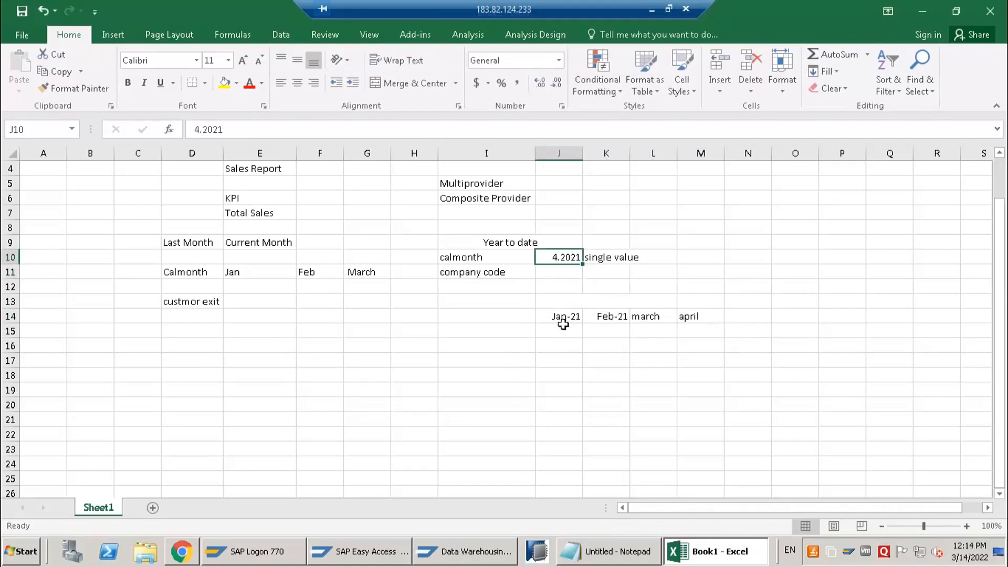
left_click_drag(562, 316, 657, 316)
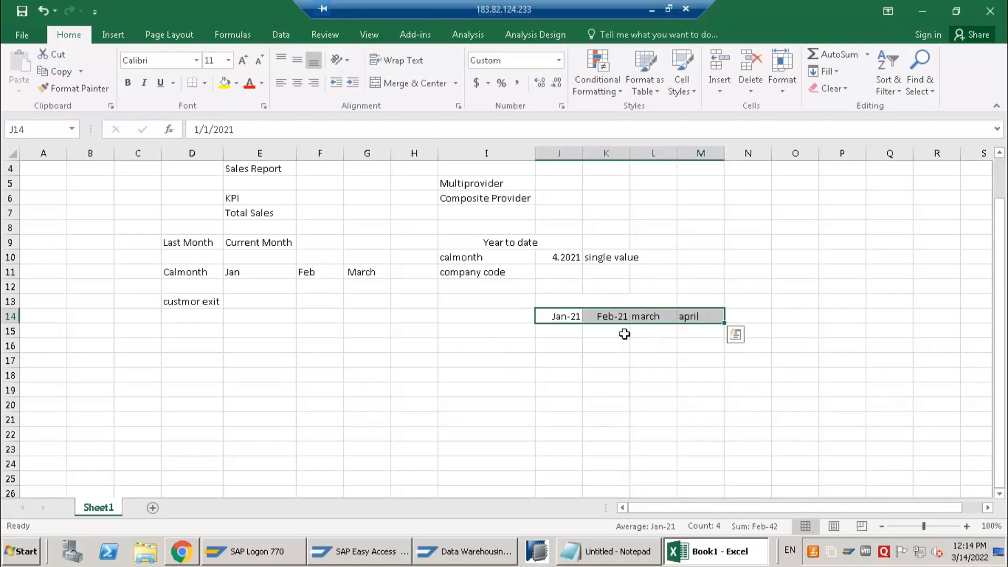
left_click(190, 308)
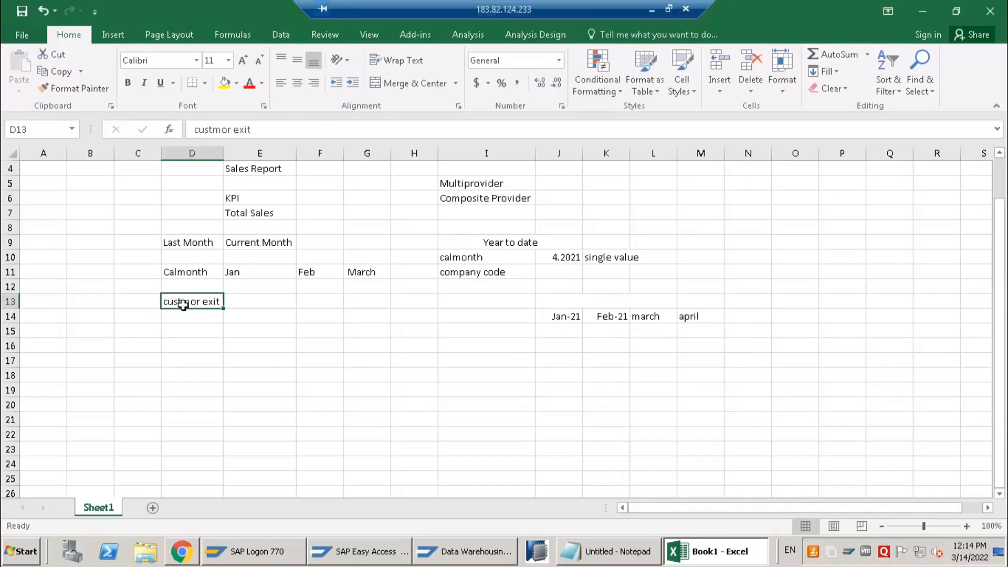
left_click(457, 230)
left_click_drag(523, 263, 579, 299)
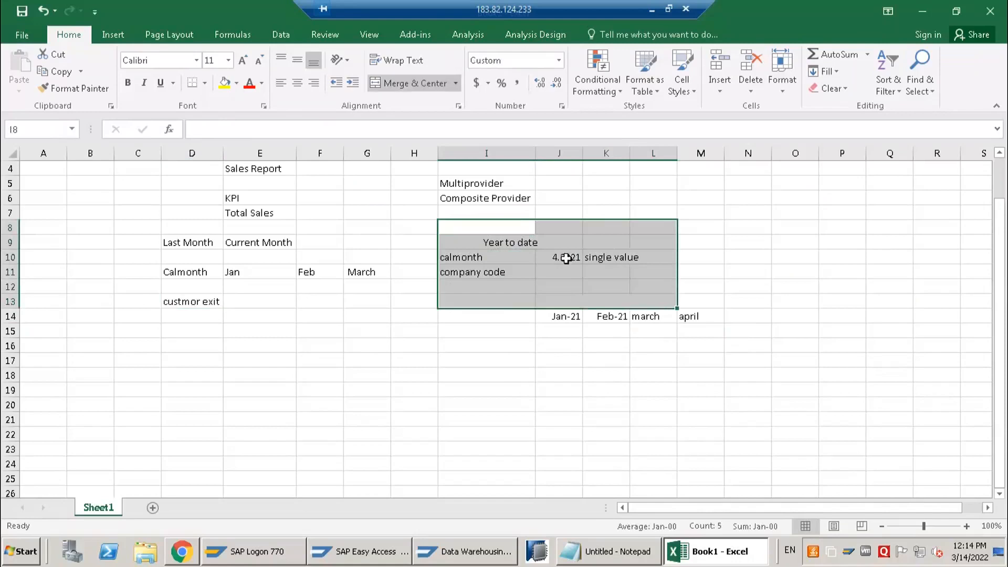
left_click(565, 258)
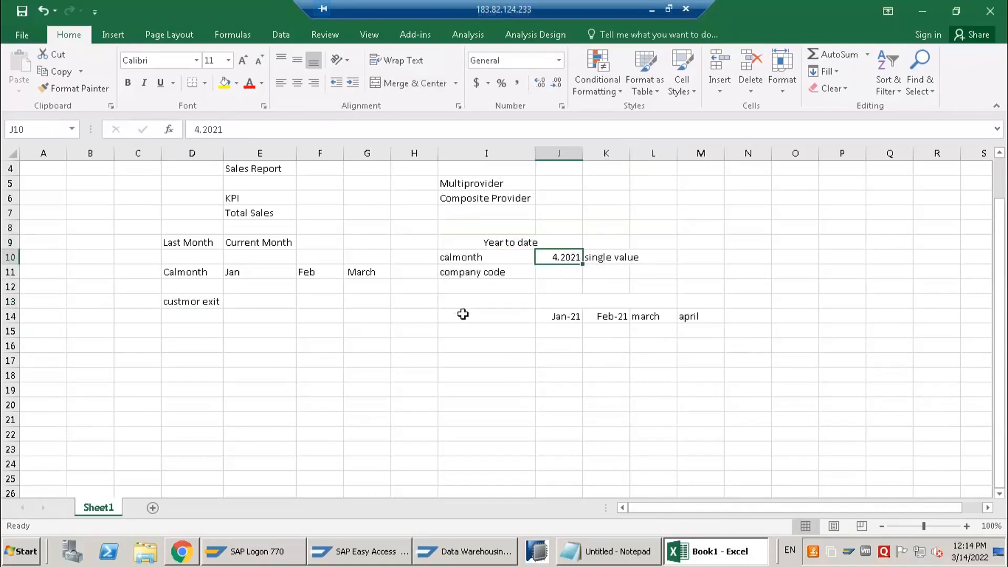
left_click_drag(477, 319, 706, 318)
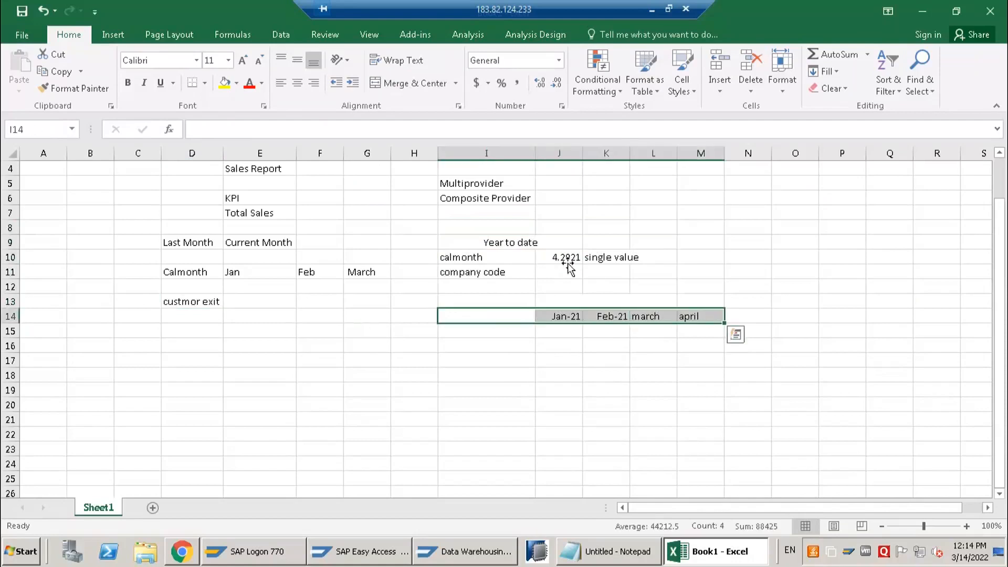
left_click_drag(562, 319, 703, 315)
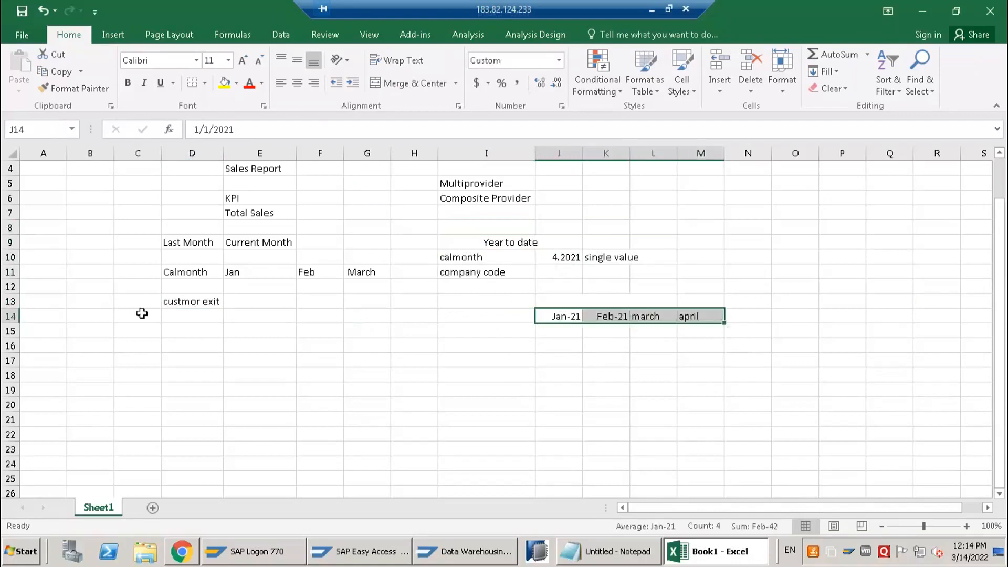
left_click(182, 300)
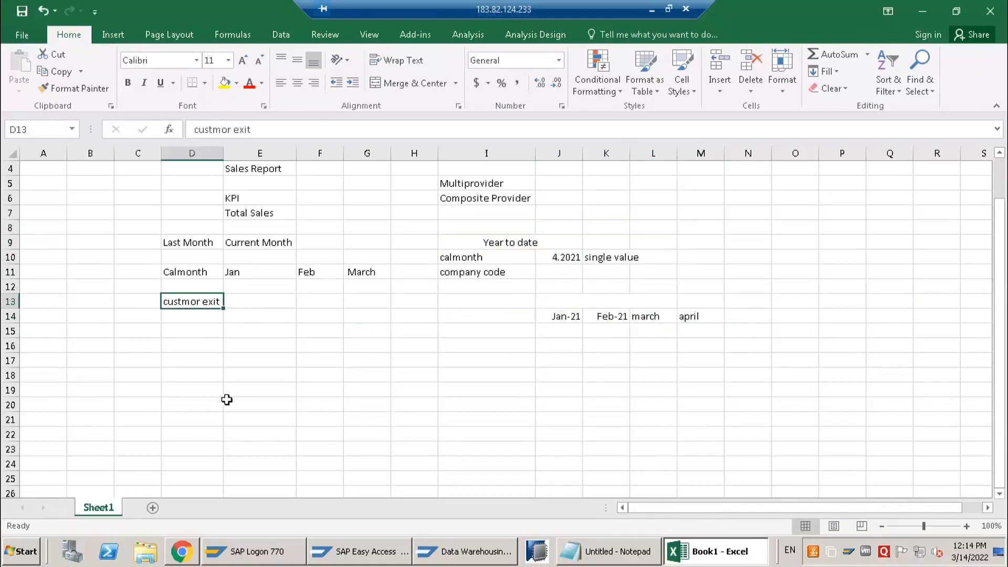
left_click_drag(144, 193, 707, 336)
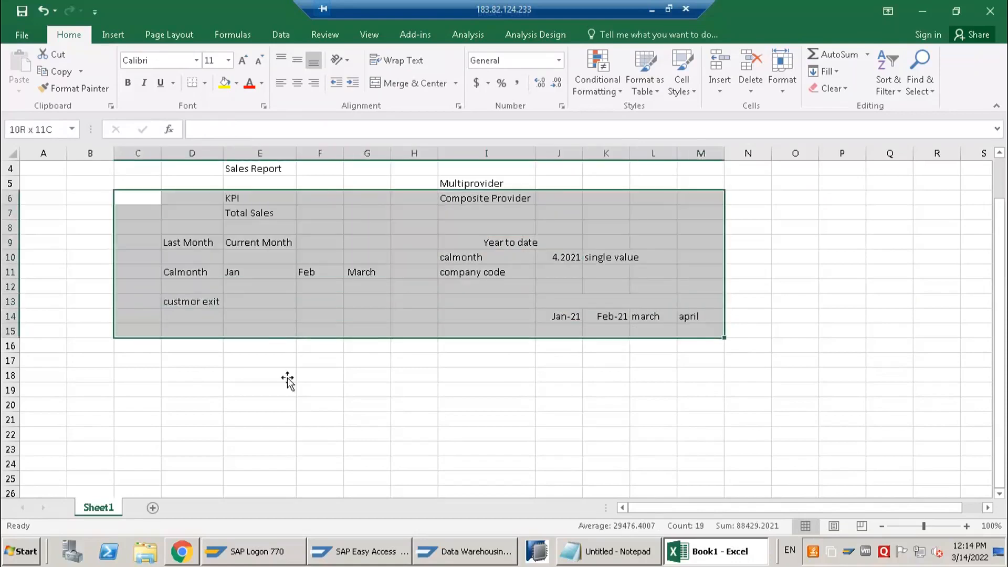
left_click(265, 373)
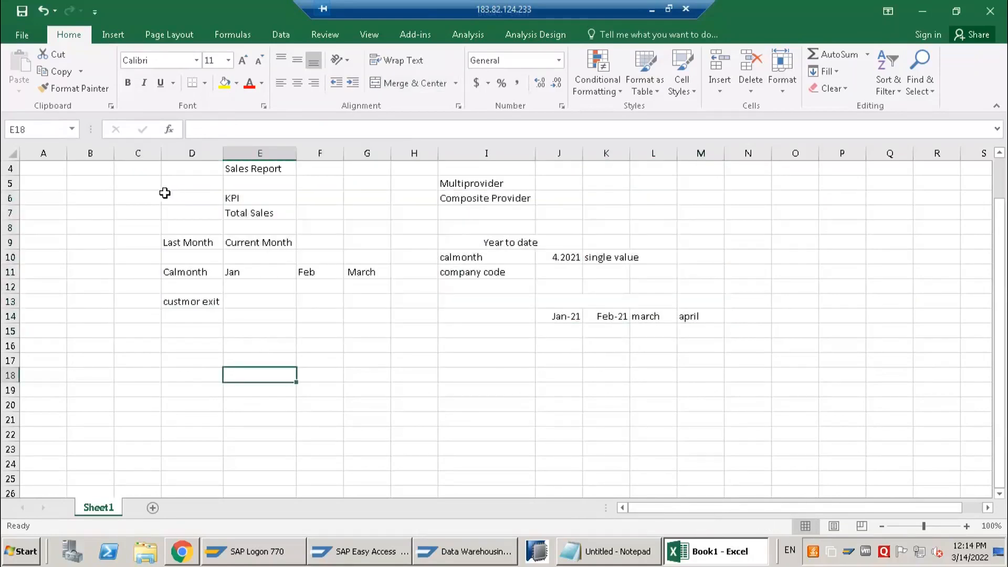
left_click_drag(187, 173, 689, 345)
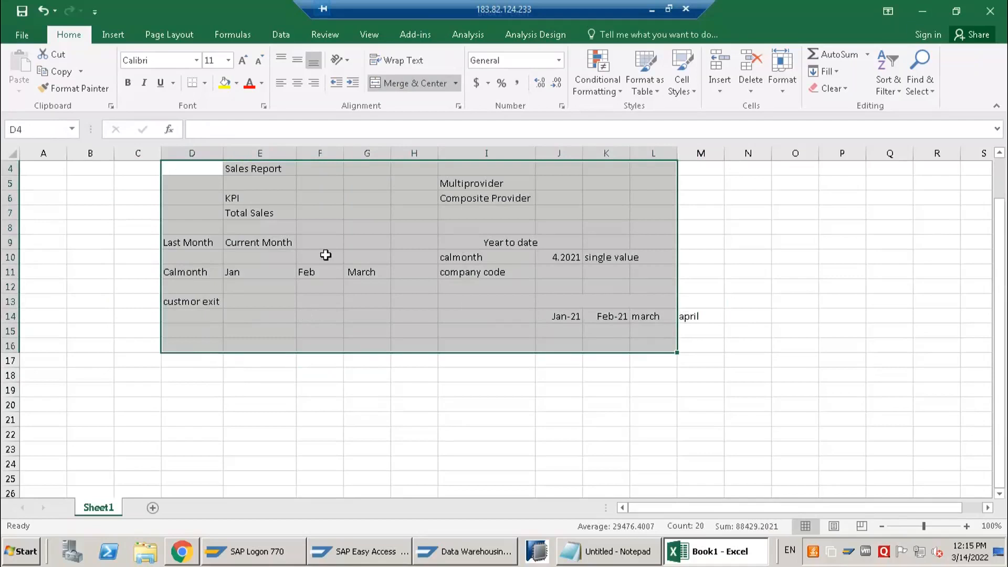
left_click(200, 212)
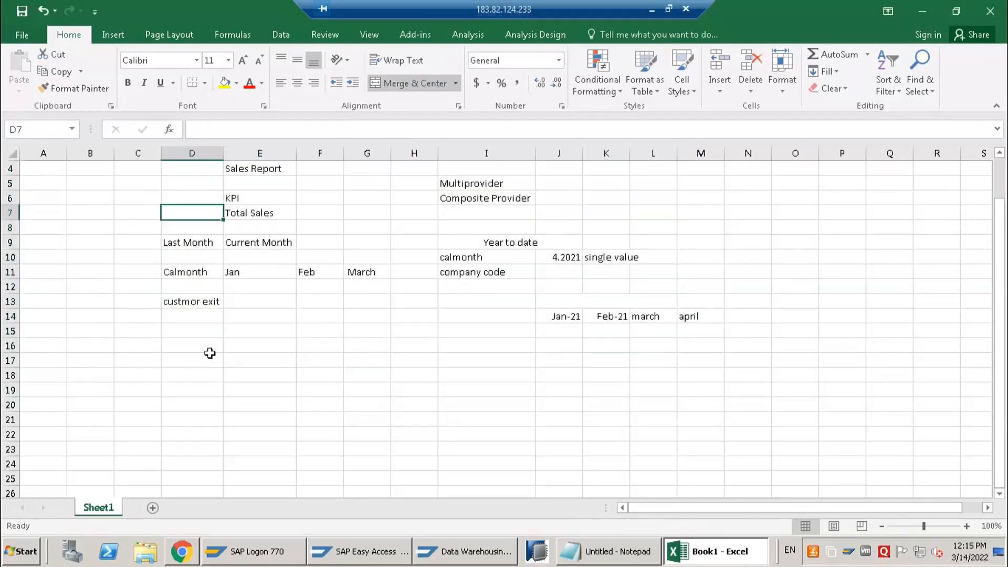
Switch to the SAP Data Warehousing Workbench and open the data display of the Employee Multiprovider (ZNO_EMPM)
left_click(368, 557)
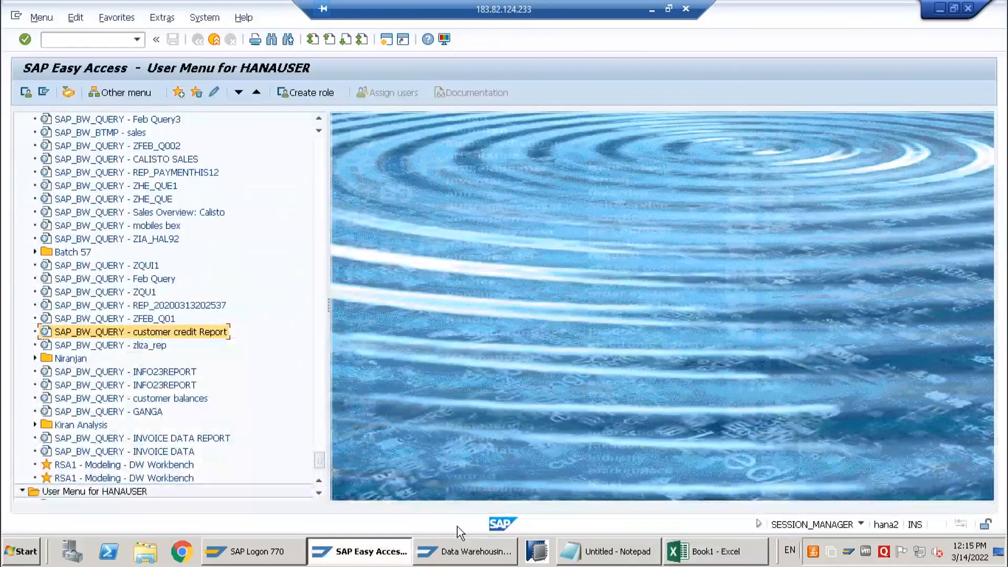
left_click(464, 551)
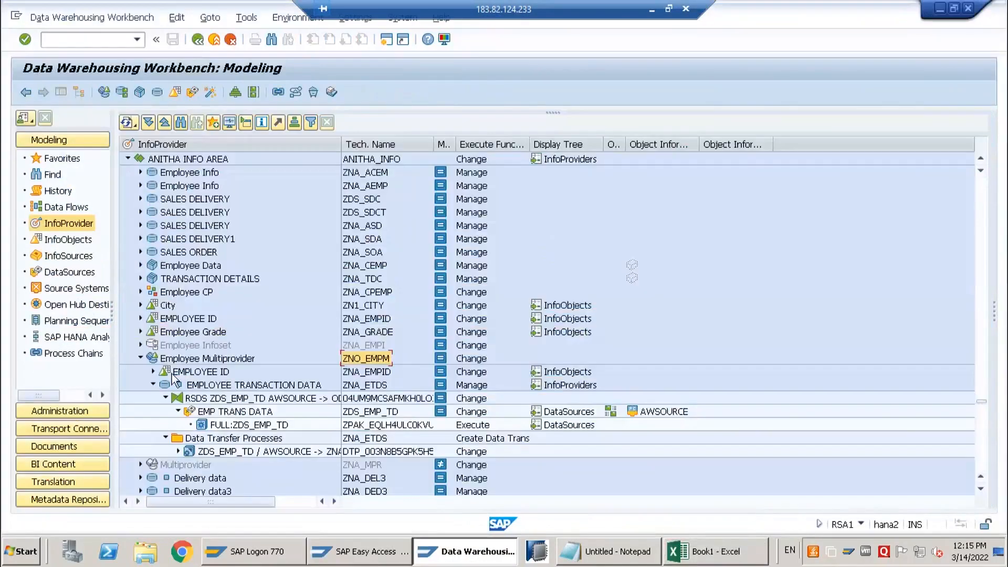
scroll(175, 359, "down", 2)
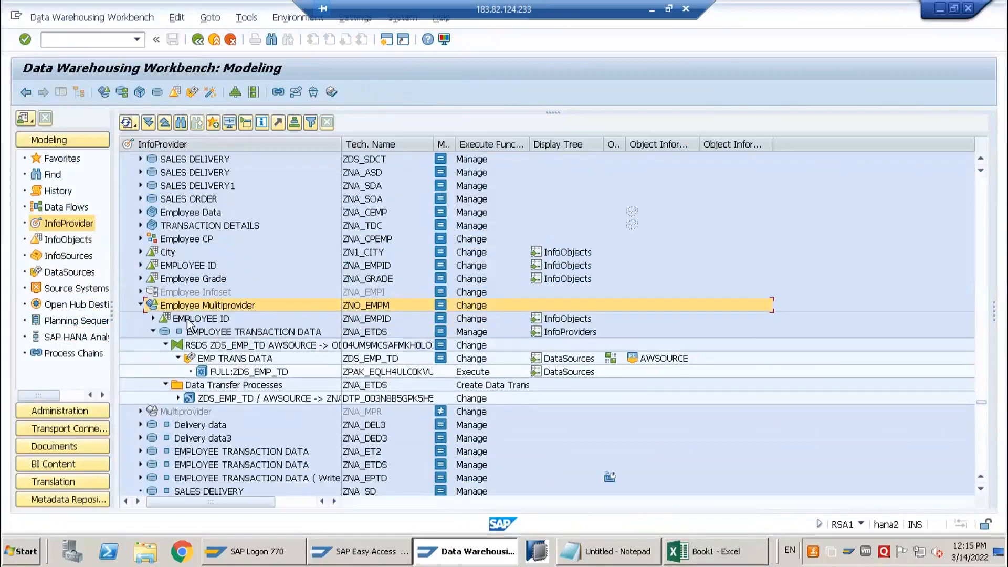
left_click(229, 322)
left_click(202, 333)
right_click(190, 310)
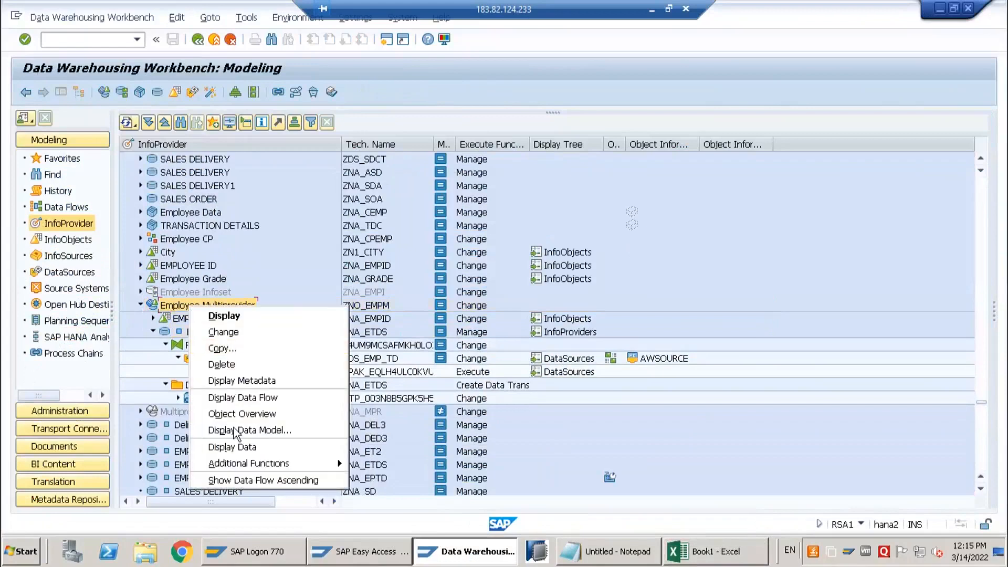
left_click(233, 445)
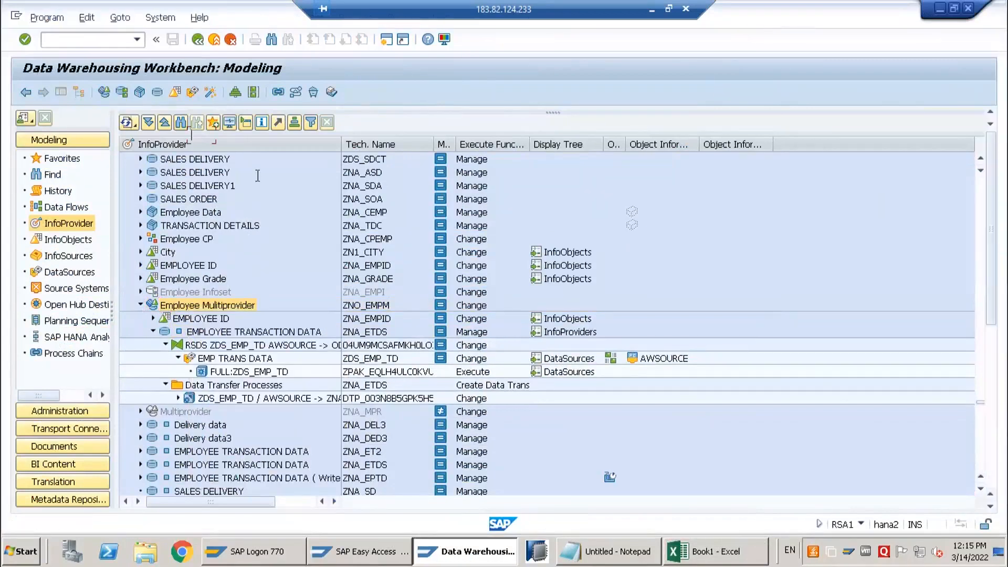
Clear the ZNO_EMPM output field selection, choose all characteristics and execute the list output
left_click(113, 93)
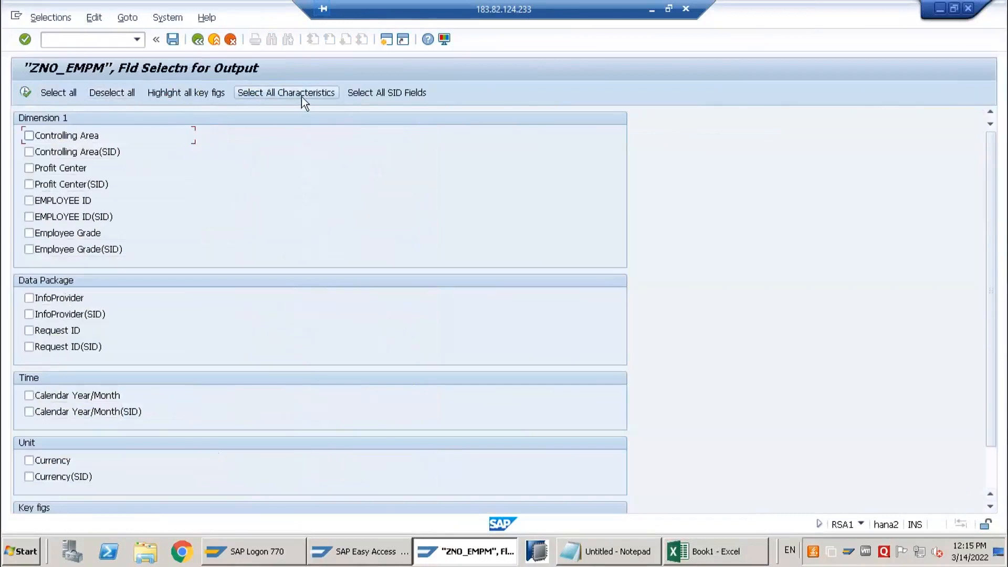
left_click(26, 93)
left_click(27, 93)
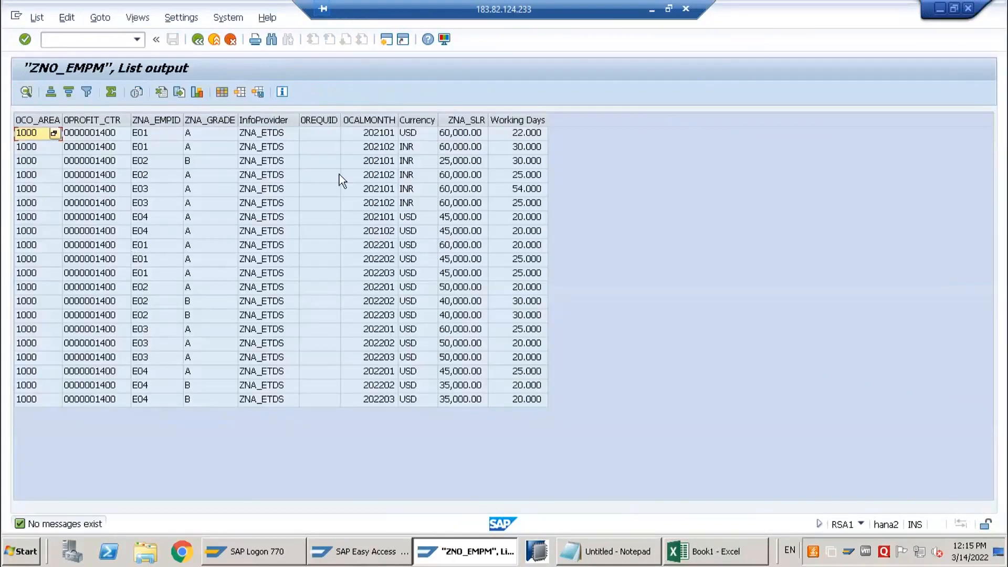
Sort the ZNO_EMPM list output in ascending order by the 0CALMONTH column
left_click(363, 120)
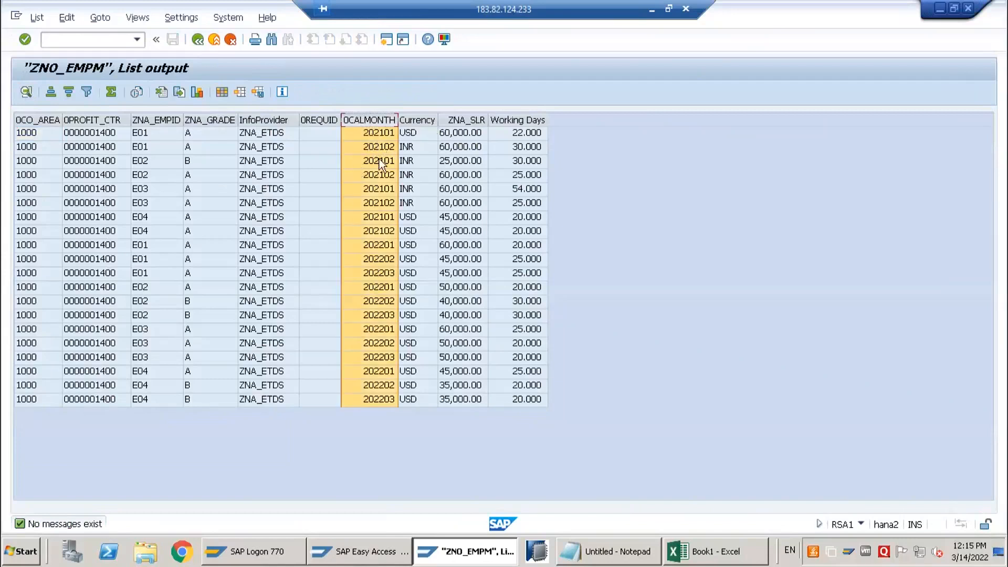
left_click(378, 136)
left_click(380, 203)
left_click(369, 120)
left_click(50, 92)
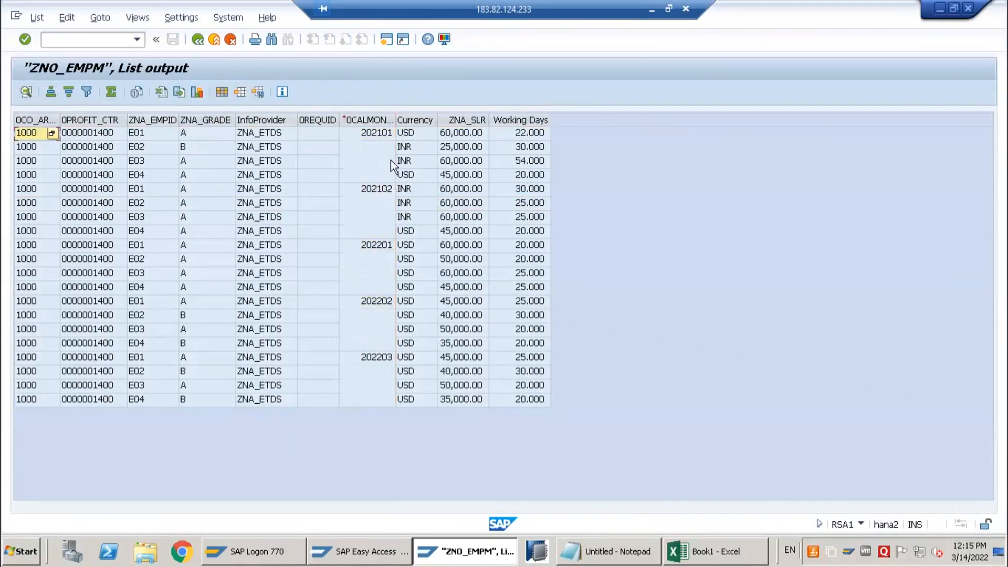
Examine which calendar months of 2022 have records in the sorted ZNO_EMPM list output
left_click(386, 287)
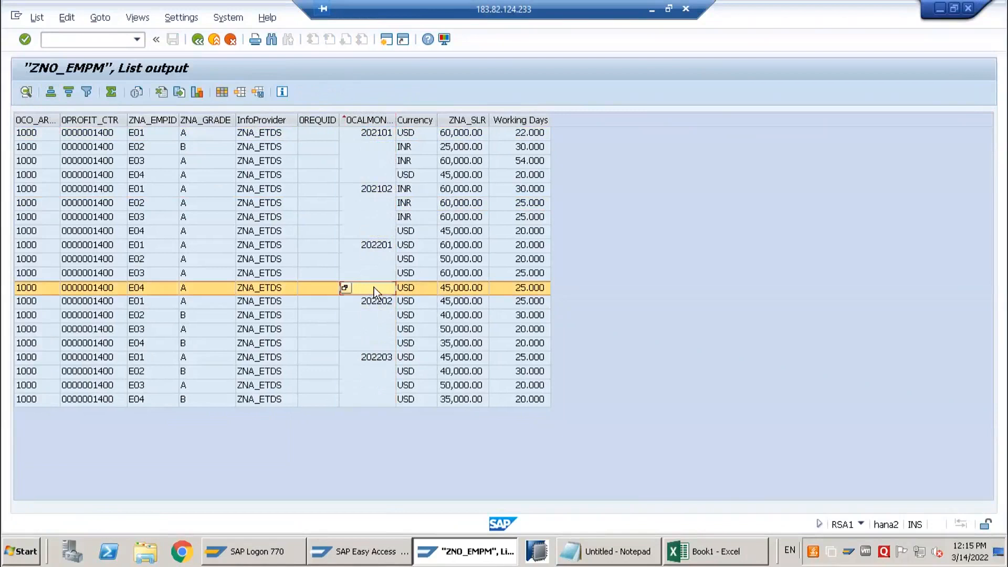
left_click(360, 362)
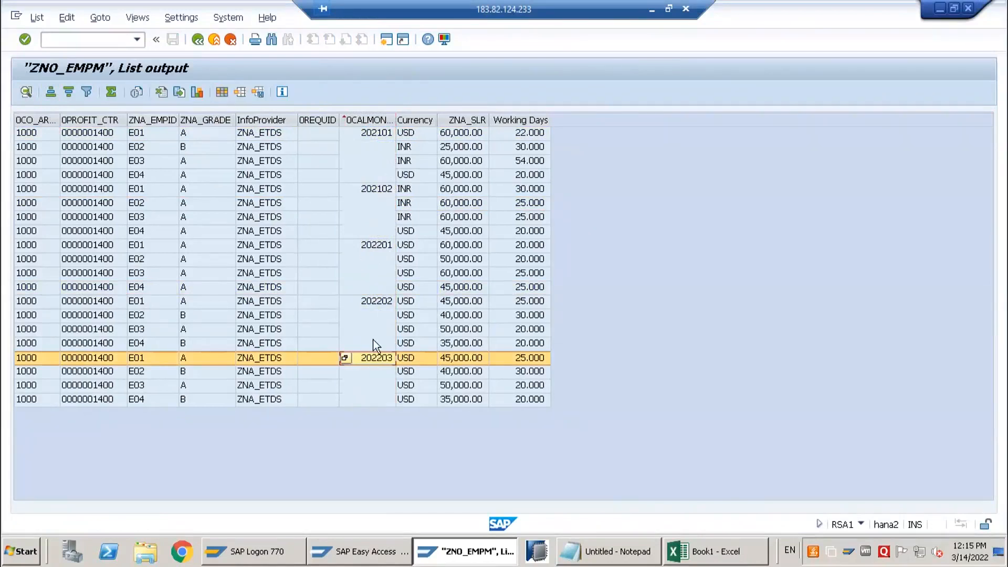
left_click(367, 258)
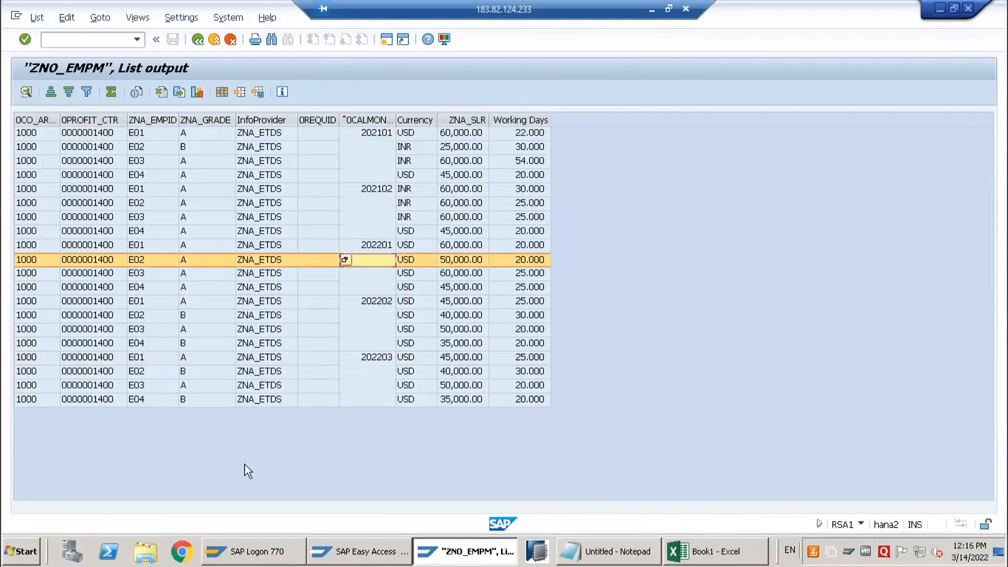
Launch BEx Query Designer and log on to the bw system by entering the account password
left_click(19, 558)
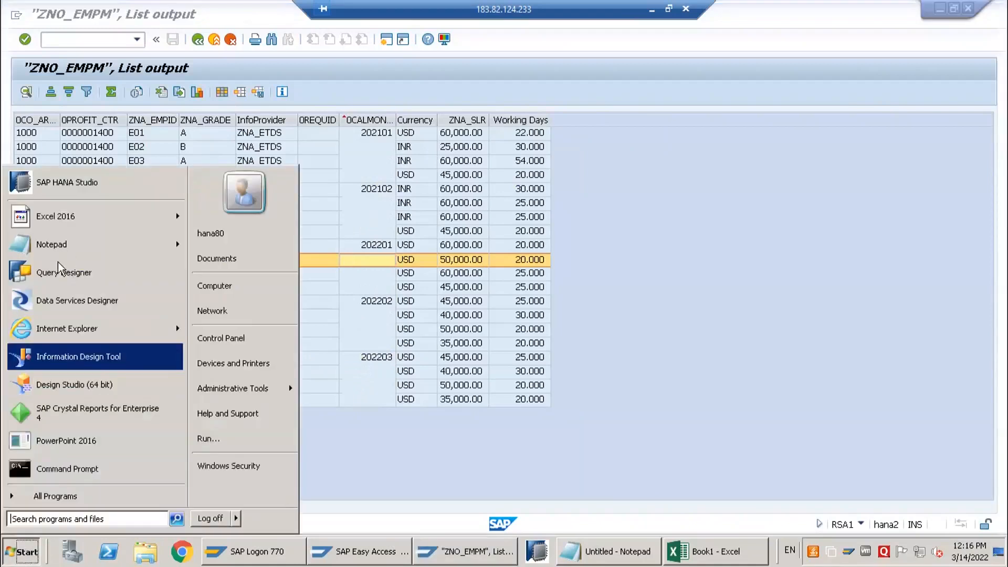
left_click(55, 277)
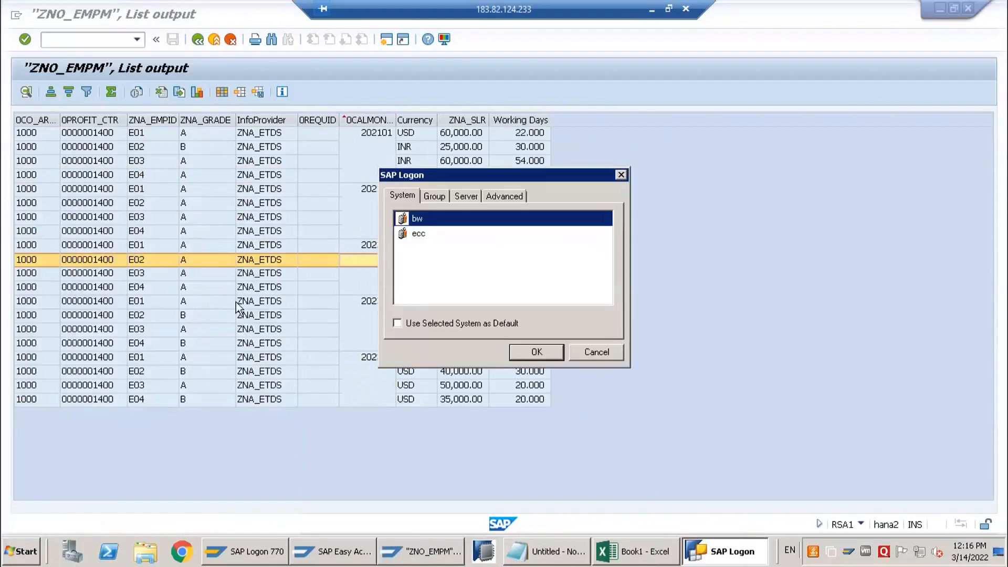
left_click(517, 355)
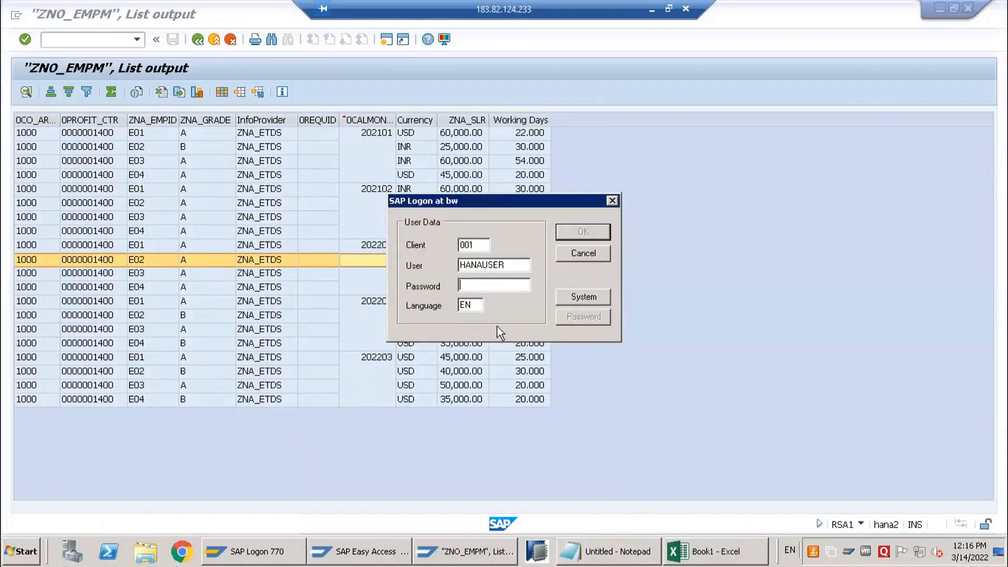
type("***")
key("Return")
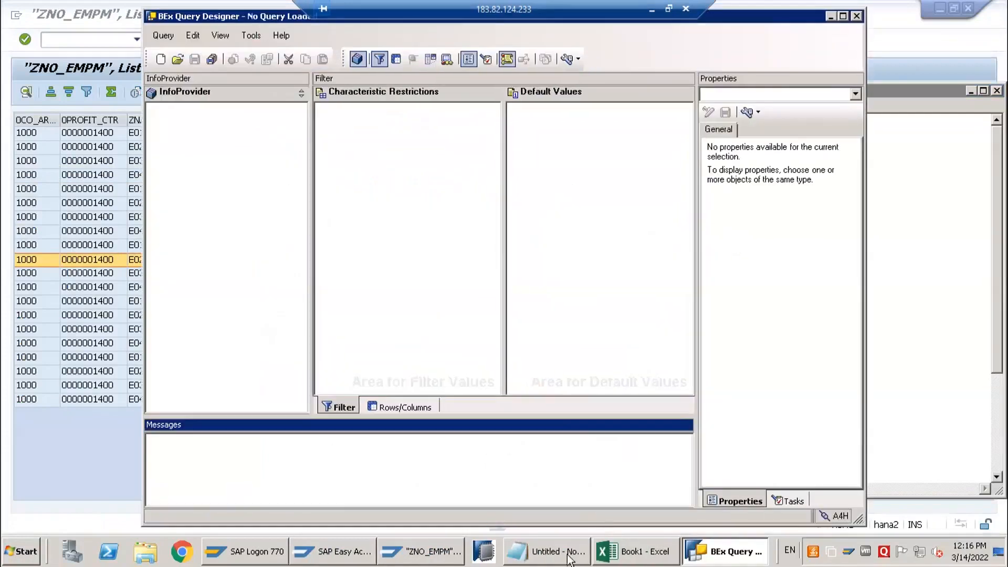
Create a new query on InfoProvider ZNO_EMPM, finding it with the name copied from the Notepad notes, and show its Rows/Columns layout
left_click(546, 551)
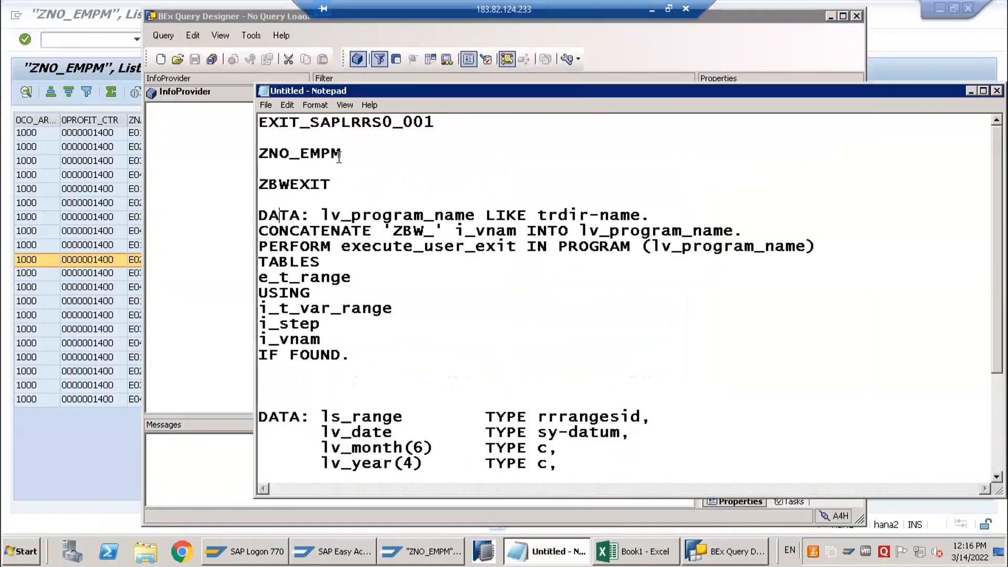
double_click(315, 157)
key("ctrl+c")
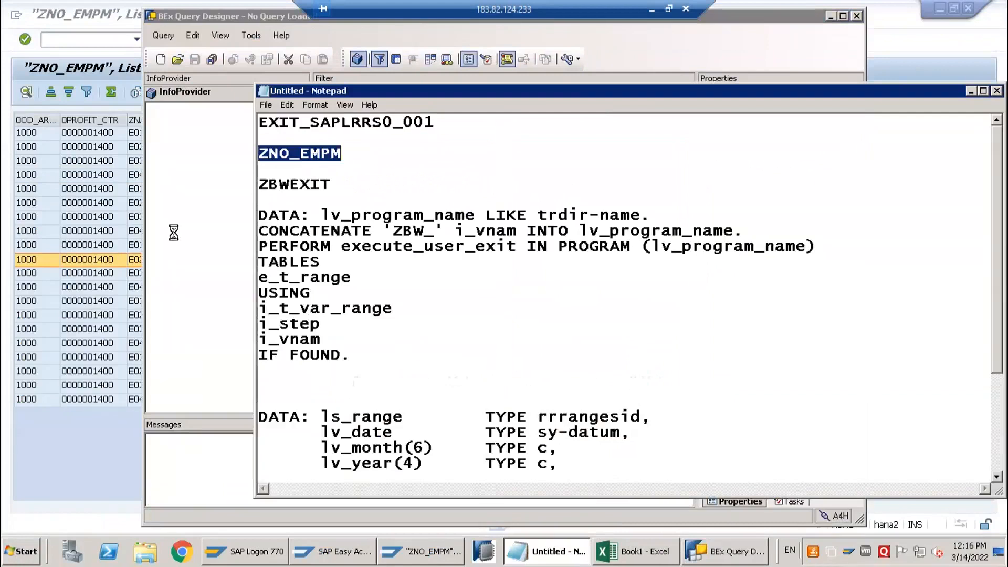
left_click(191, 115)
left_click(161, 59)
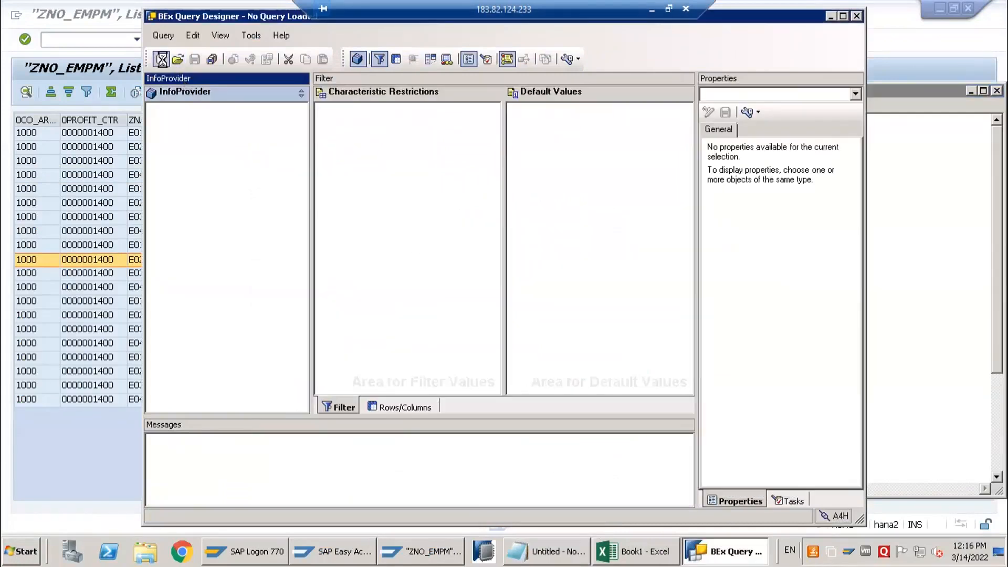
left_click(310, 173)
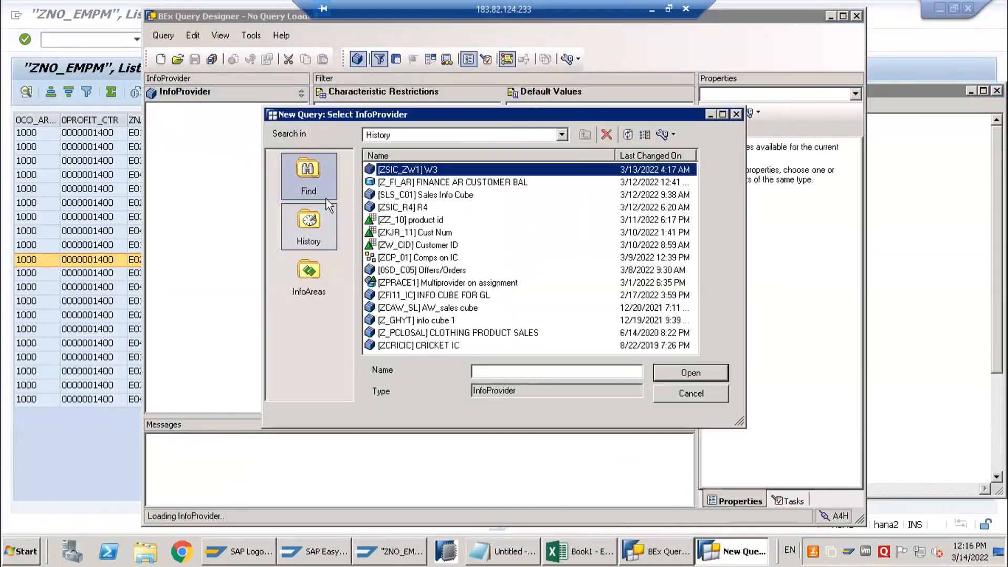
key("ctrl+v")
key("Return")
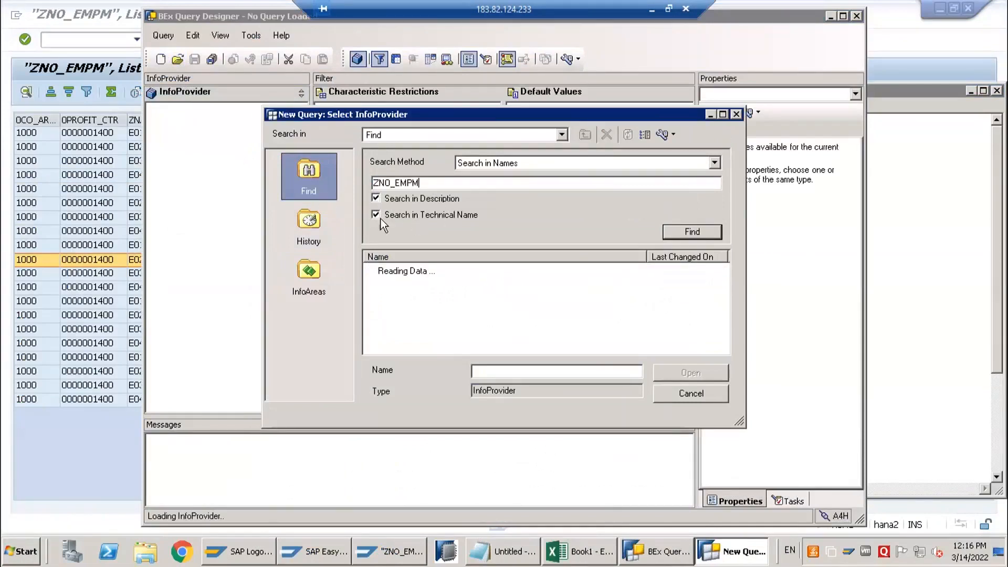
double_click(426, 271)
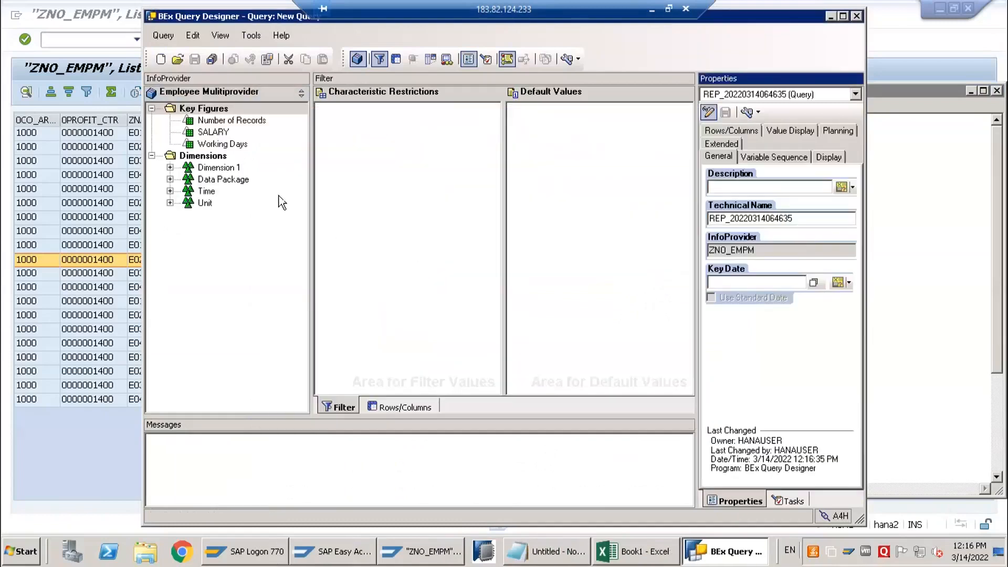
left_click(391, 407)
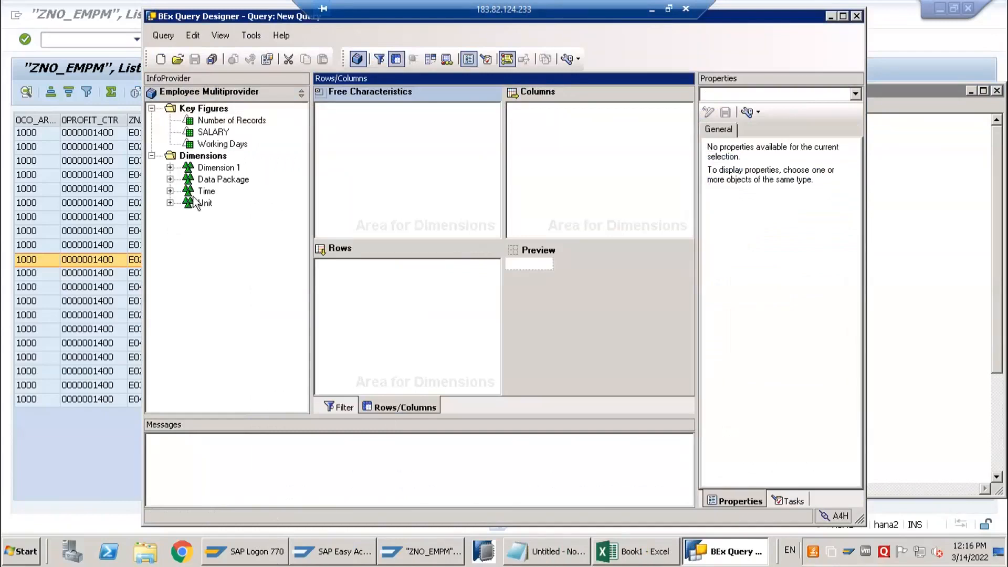
Move the Query Designer and Notepad windows out of the way and check the ZNA_SLR column in the ZNO_EMPM list output
left_click_drag(222, 16, 307, 223)
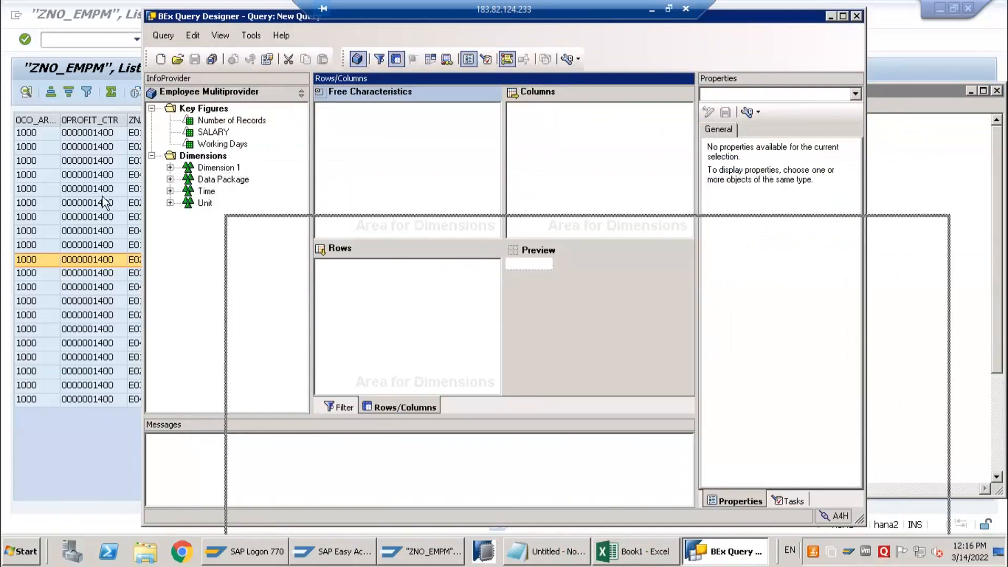
left_click(970, 91)
left_click(432, 143)
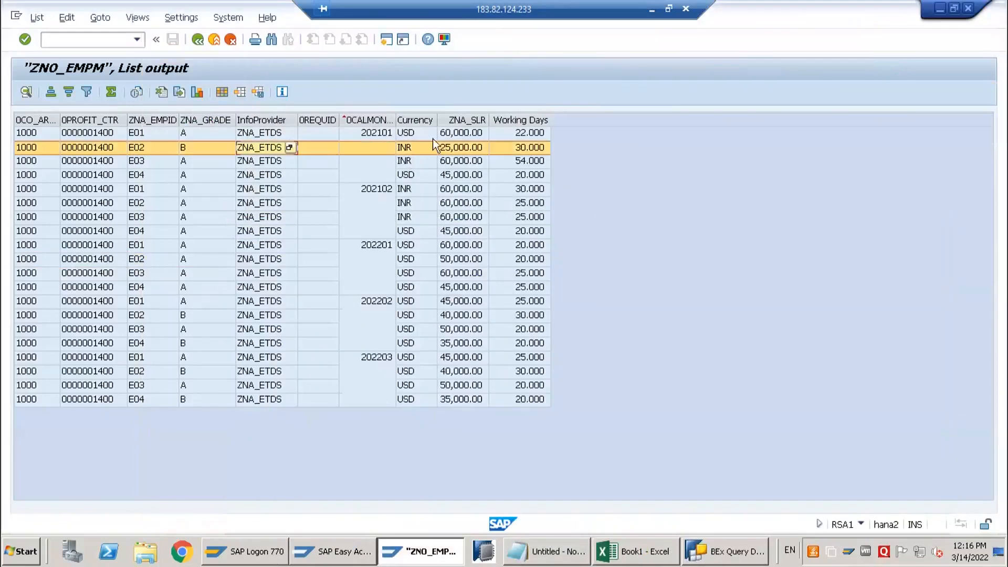
left_click(474, 120)
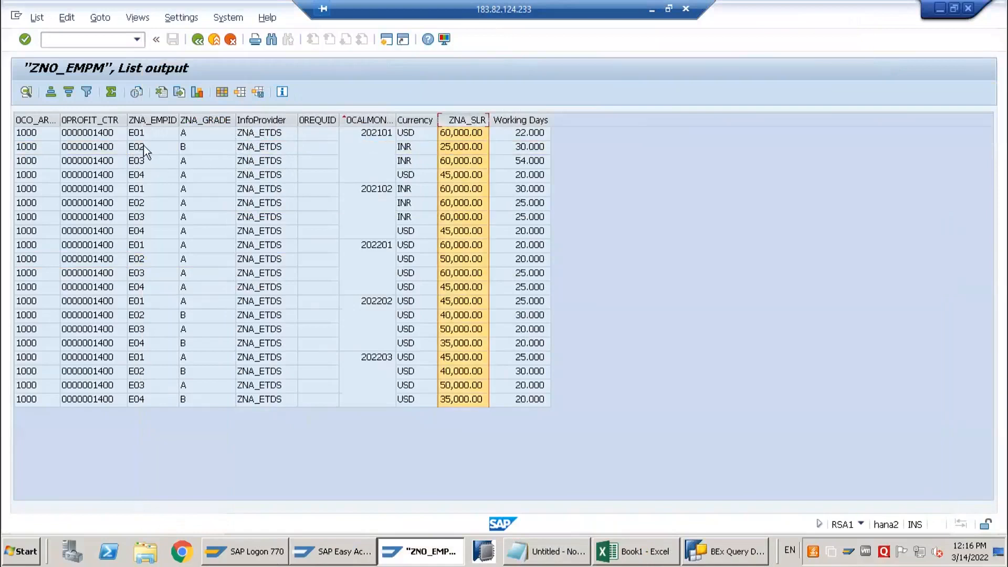
Return to BEx Query Designer, maximize its window and expand the Data Package, Dimension 1 and Time dimensions
left_click(564, 559)
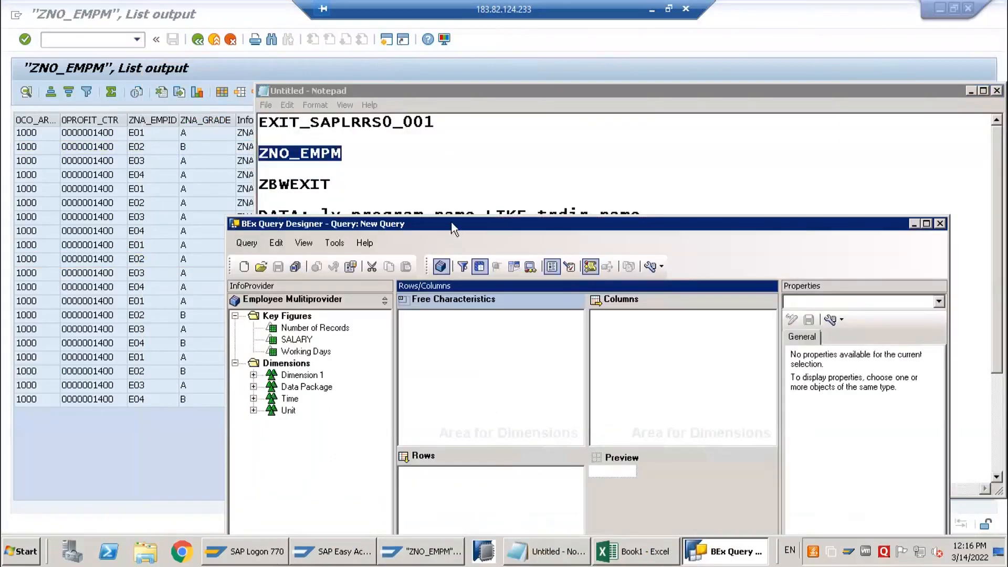
double_click(446, 222)
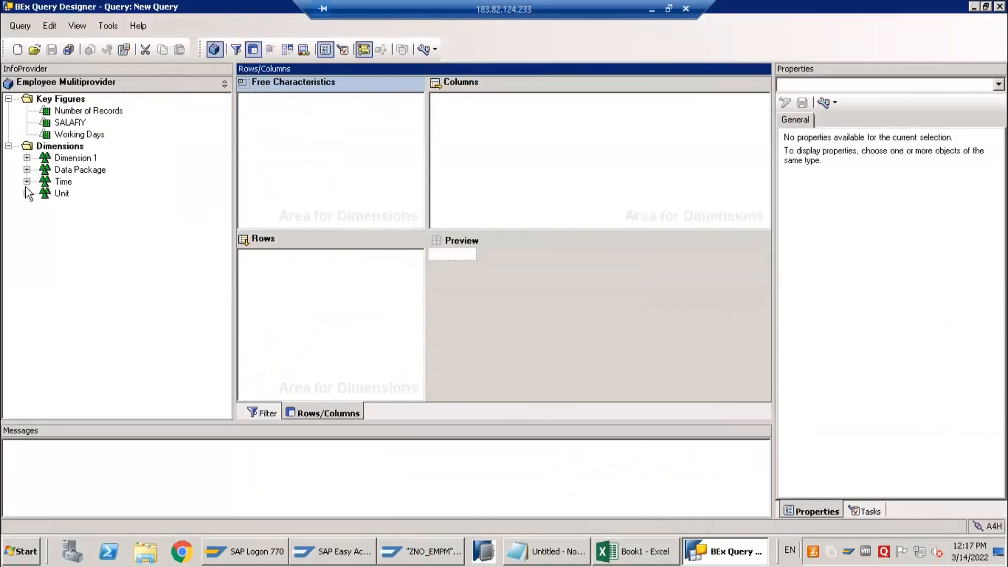
left_click(27, 169)
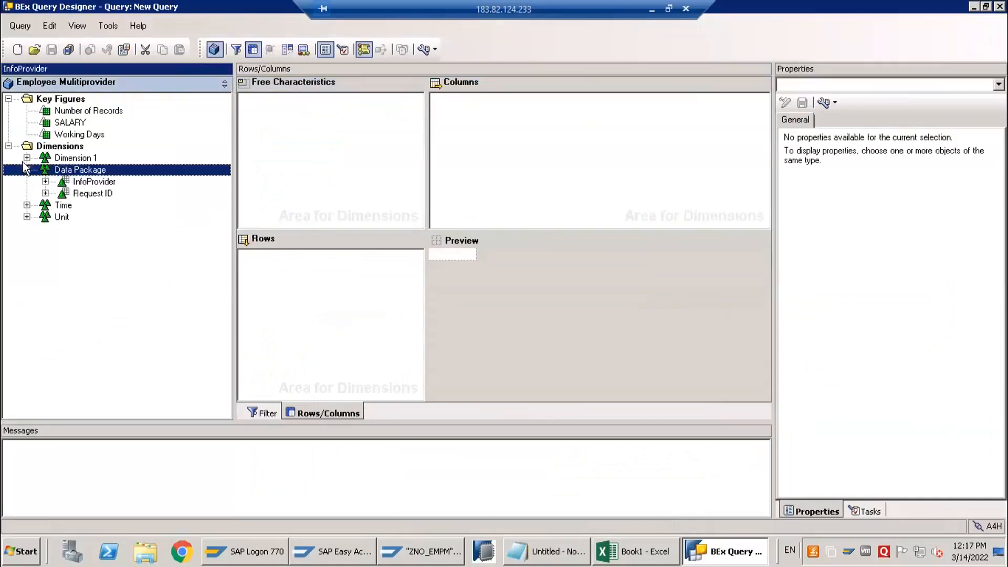
left_click(26, 158)
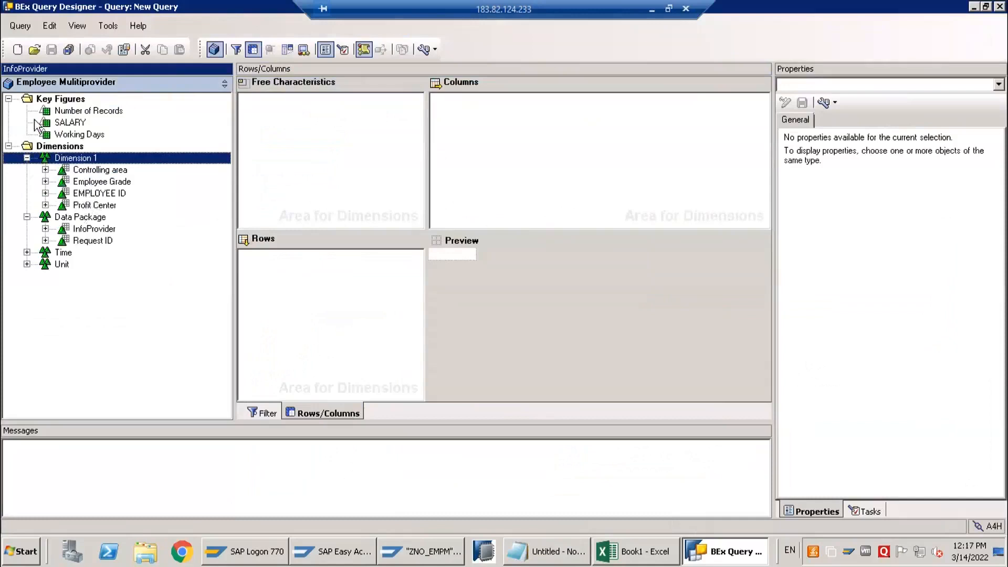
left_click(26, 252)
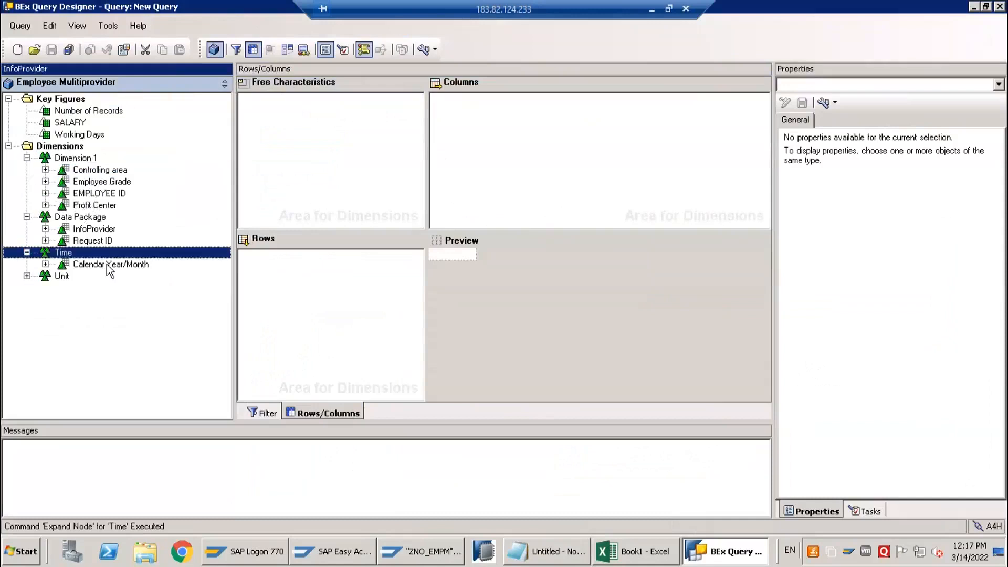
Add Calendar Year/Month and EMPLOYEE ID to the rows and the SALARY key figure to the columns
left_click_drag(105, 267, 266, 289)
left_click_drag(100, 193, 339, 266)
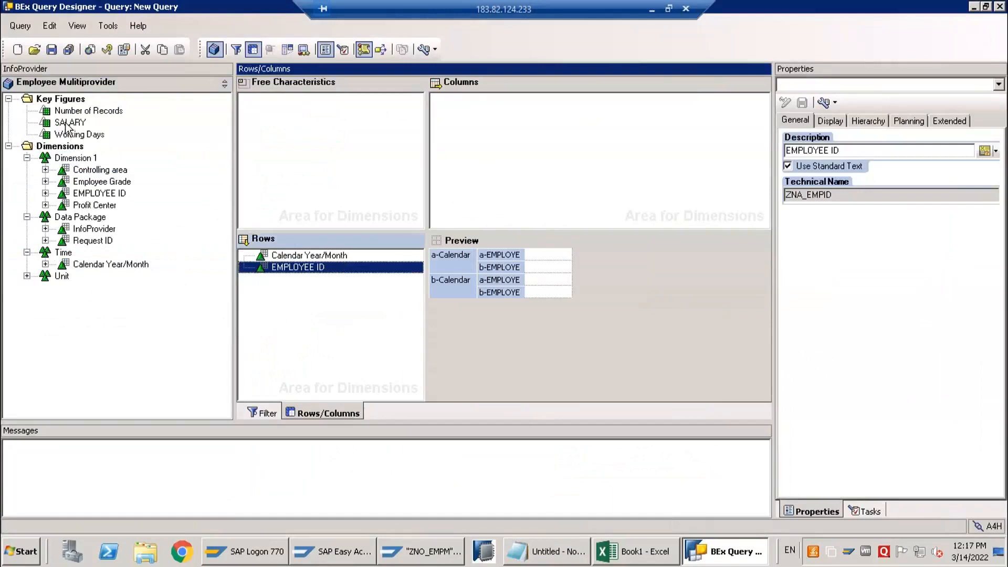
left_click_drag(68, 123, 464, 146)
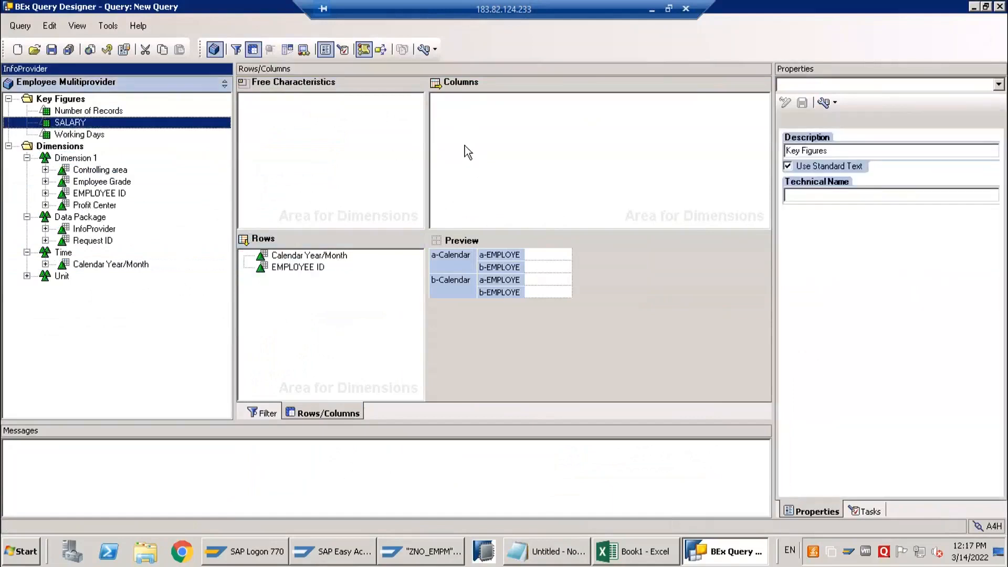
Set the results rows of both Calendar Year/Month and EMPLOYEE ID to Always Suppress
left_click(287, 256)
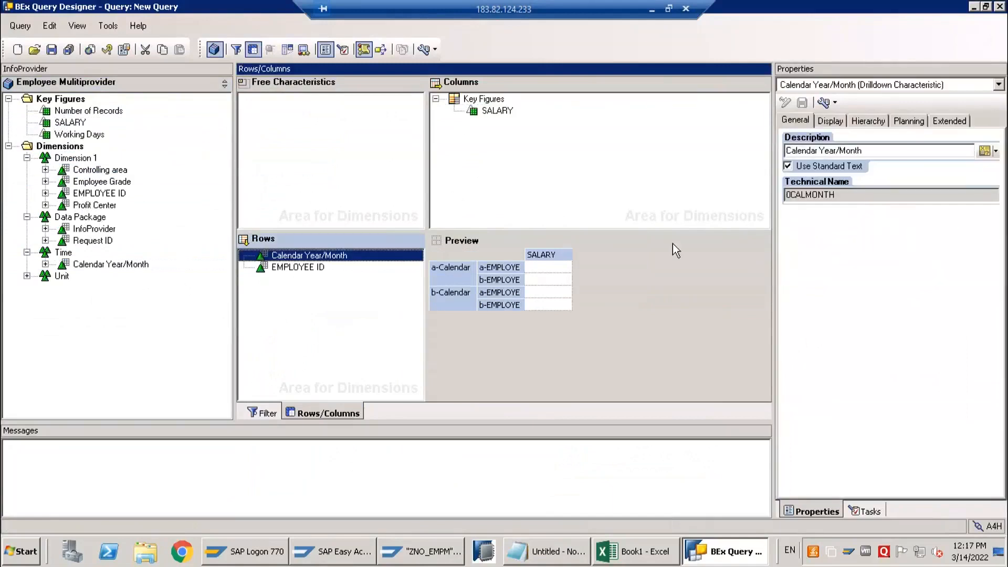
left_click(852, 122)
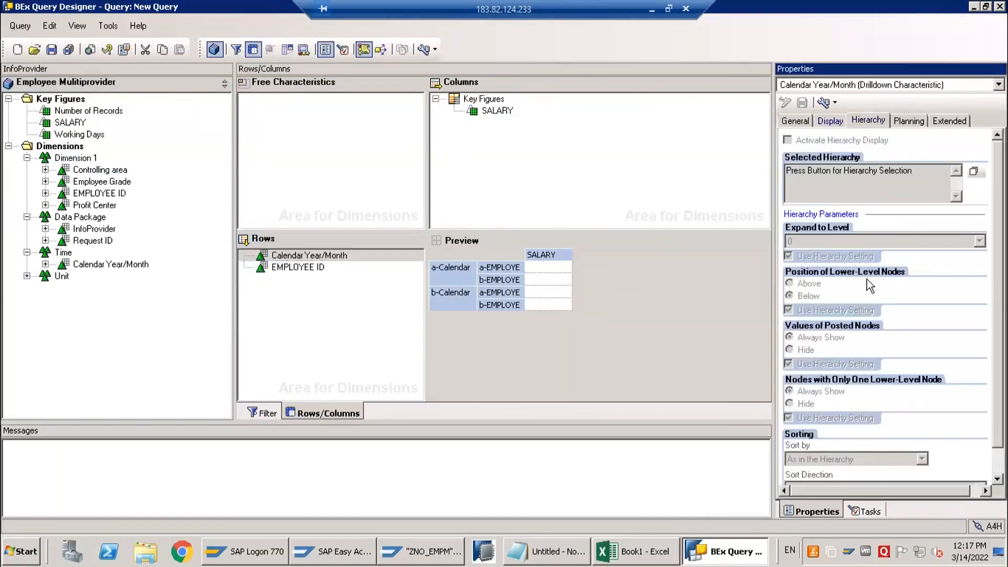
left_click(829, 122)
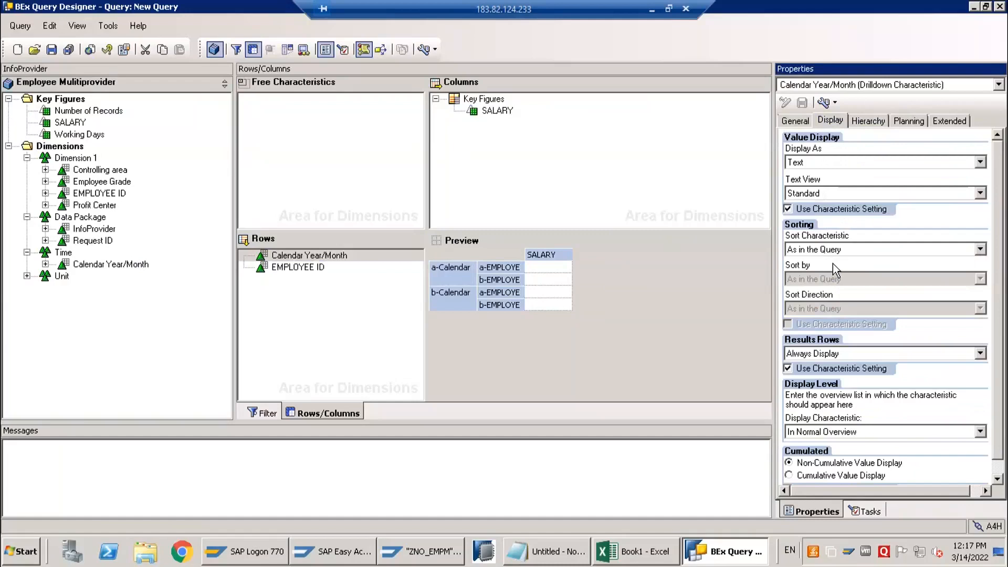
left_click(323, 257)
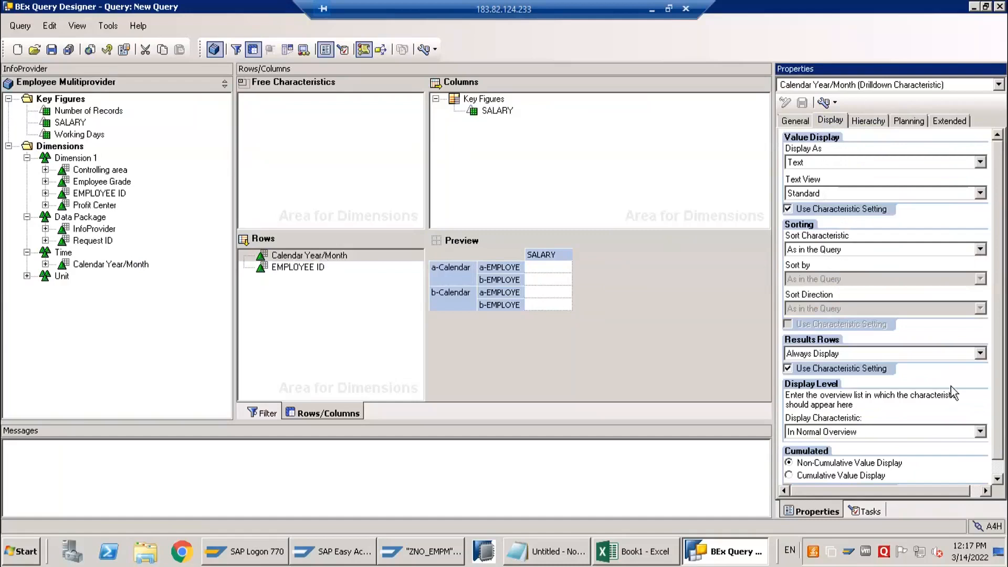
left_click(825, 355)
left_click(827, 387)
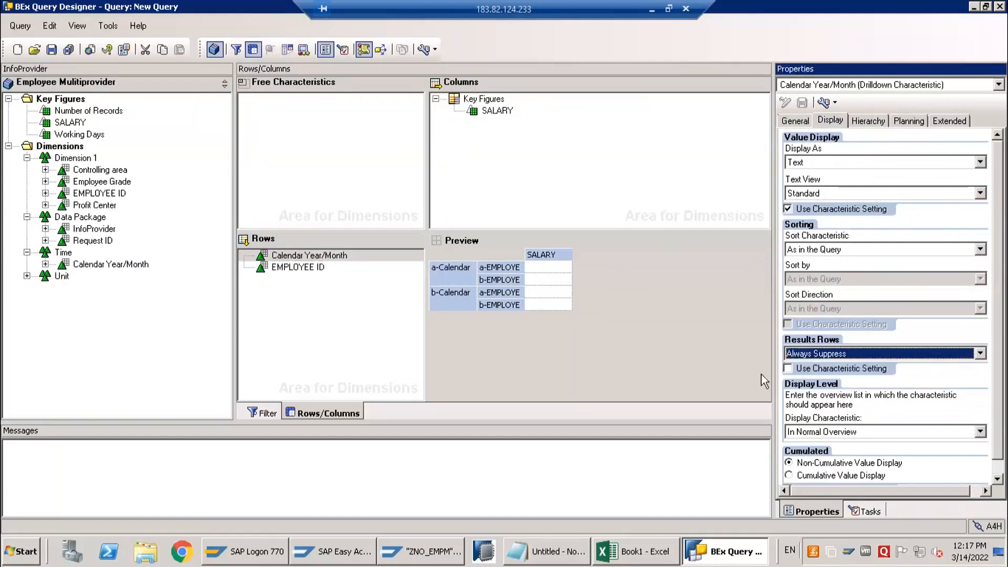
left_click(302, 268)
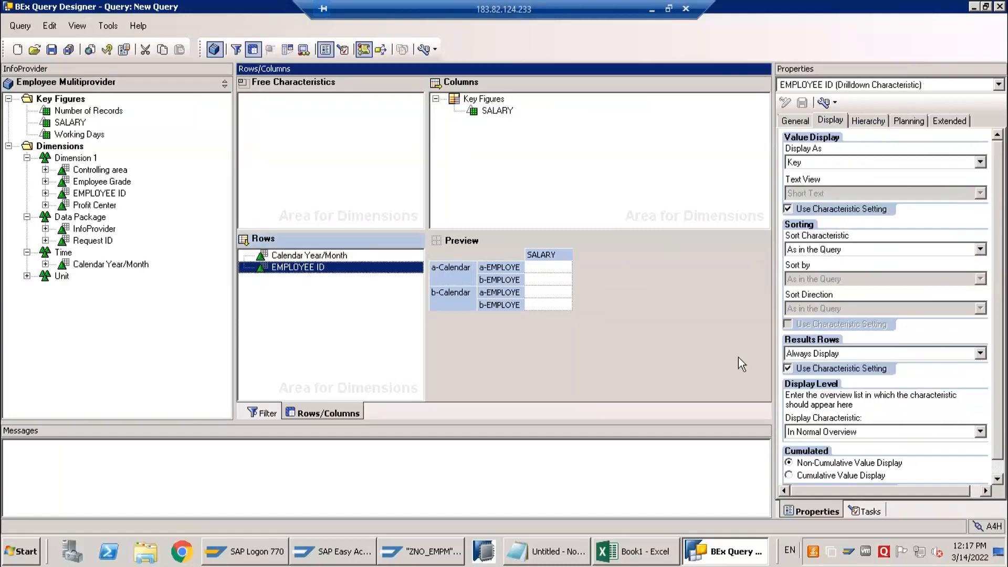
left_click(827, 354)
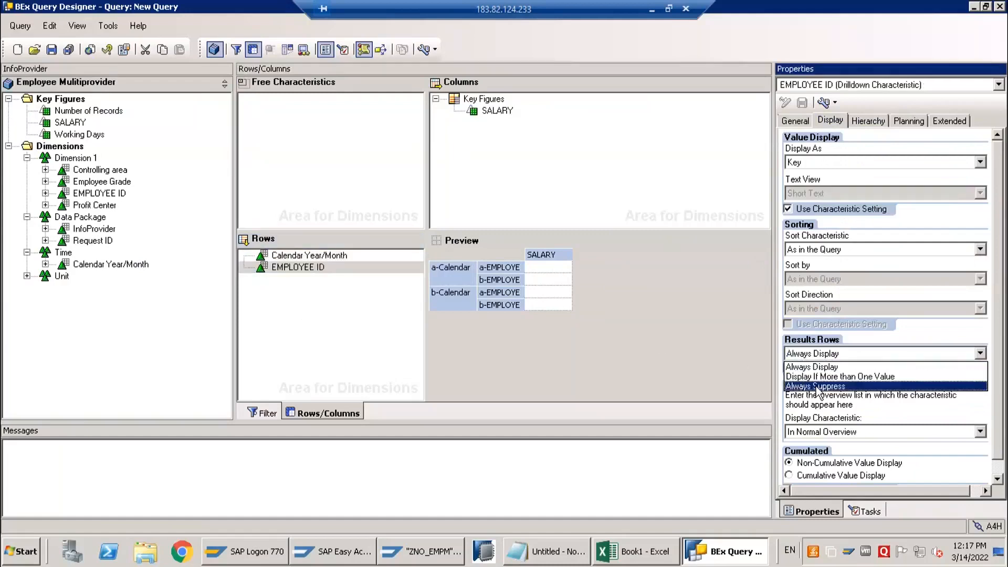
left_click(817, 386)
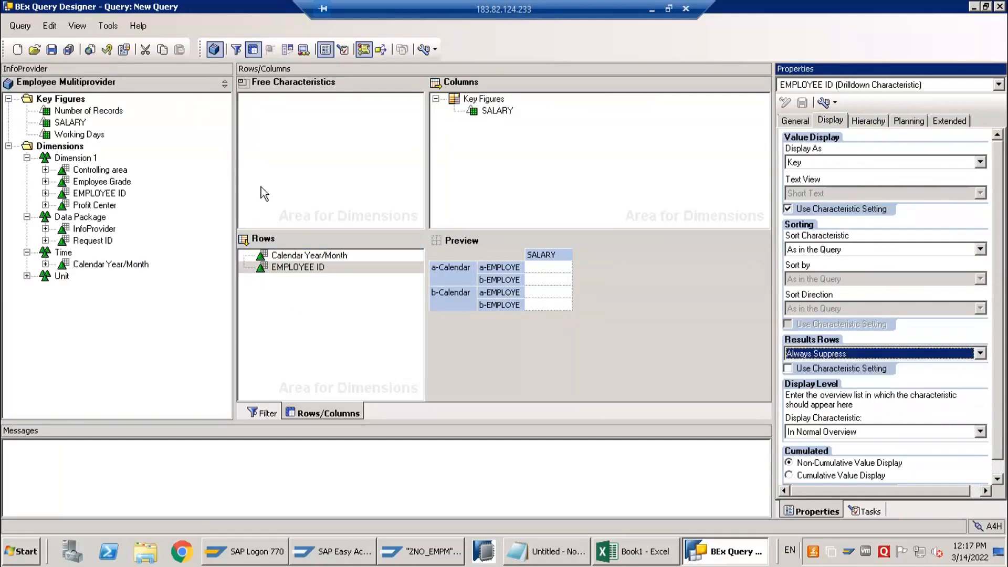
Try to save the query with technical name ZNO_EMPM_Q001 and description Employee Data
left_click(52, 49)
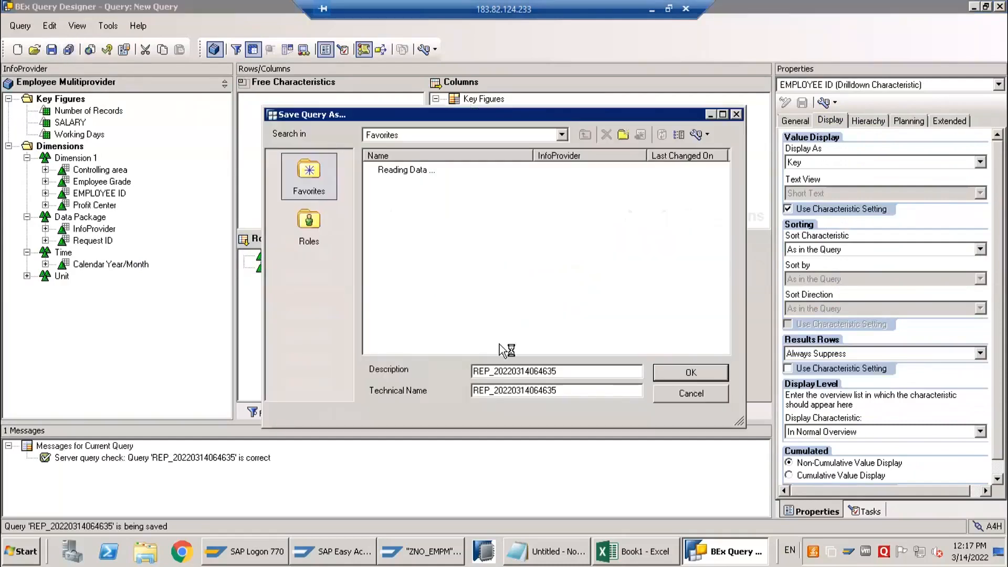
left_click_drag(566, 391, 455, 389)
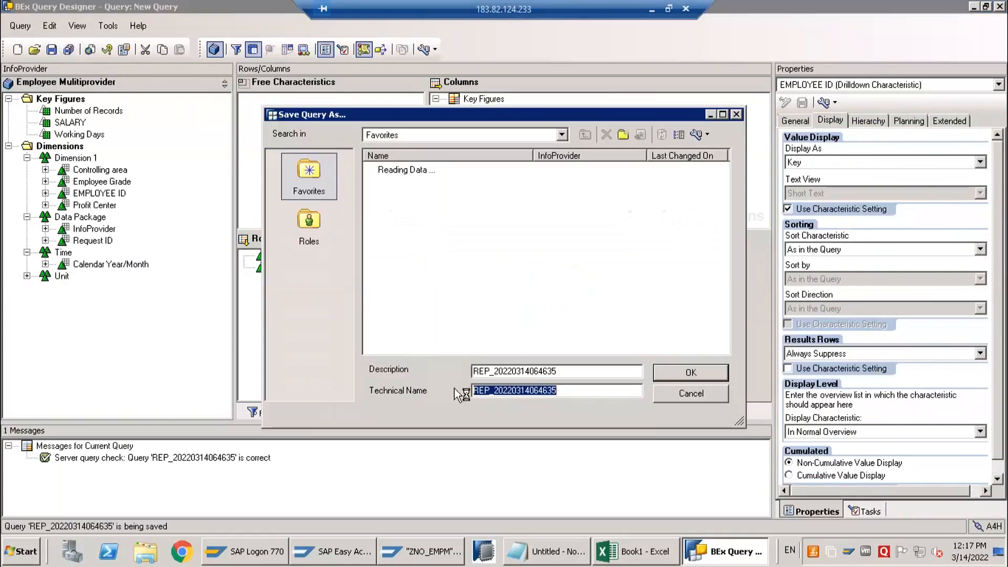
type("ZNO_EMPM")
type("_")
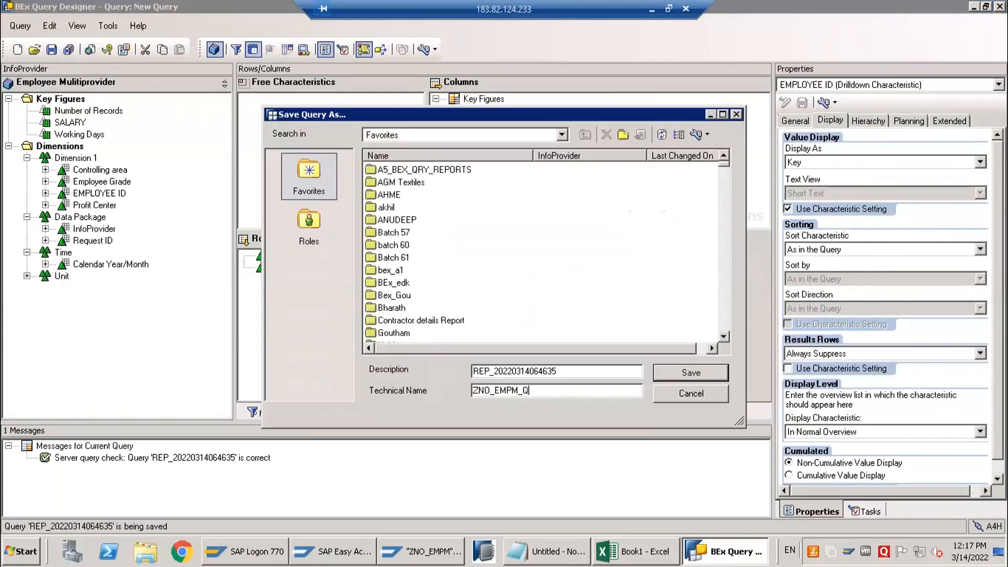
key("shift+Tab")
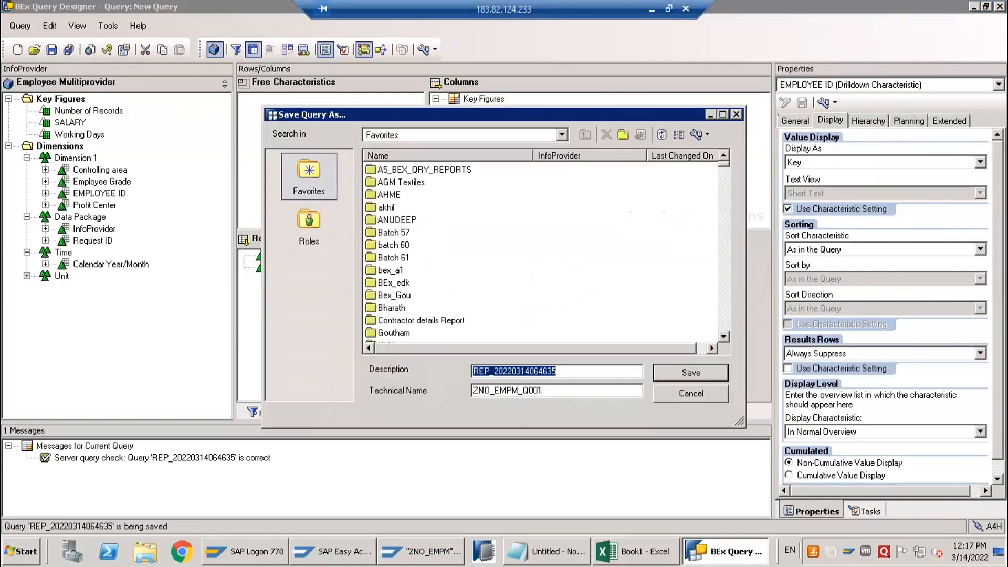
type("Employee Data")
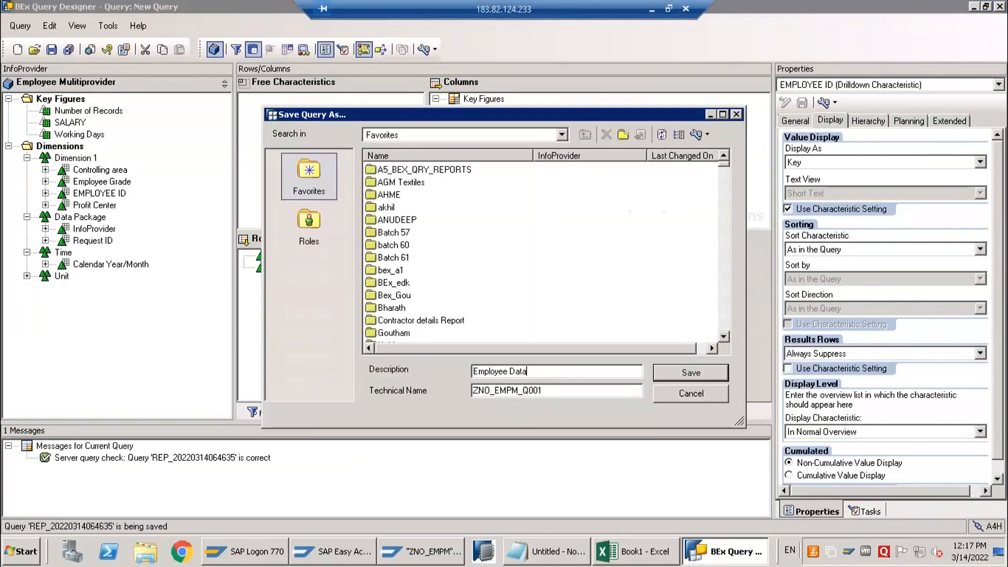
left_click(692, 374)
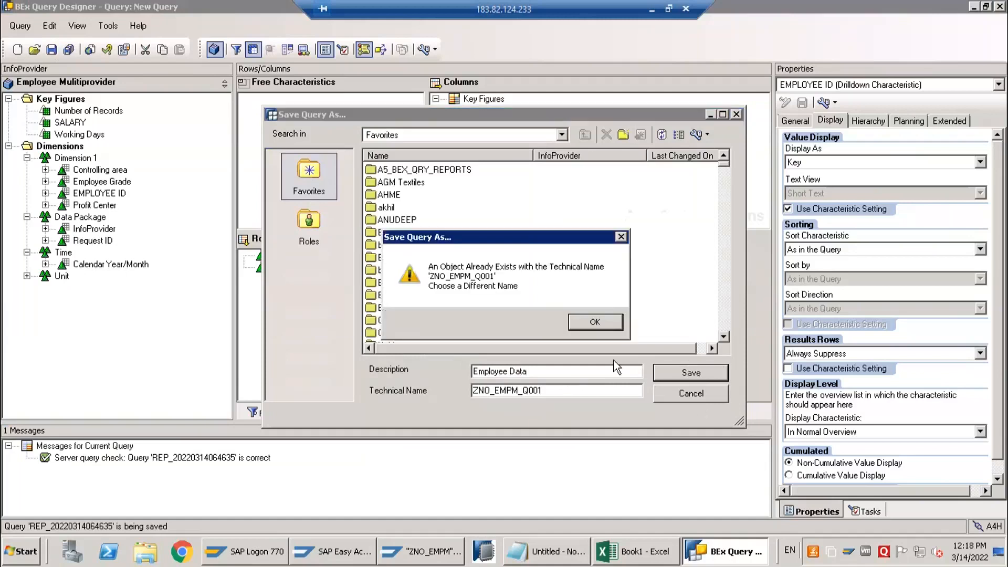
Change the query's technical name to ZNO_EMPM_Q002 and save it
left_click(576, 321)
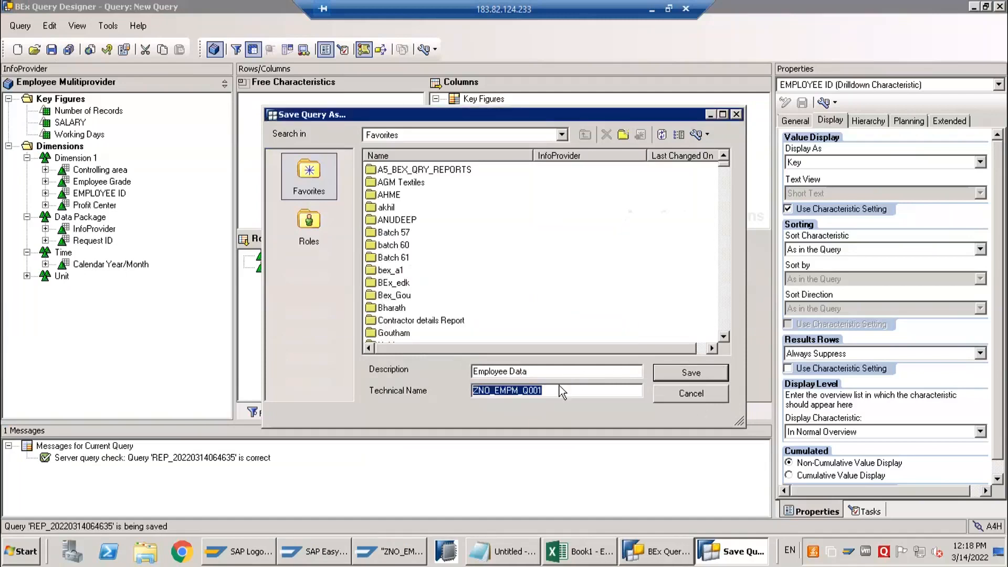
left_click(557, 391)
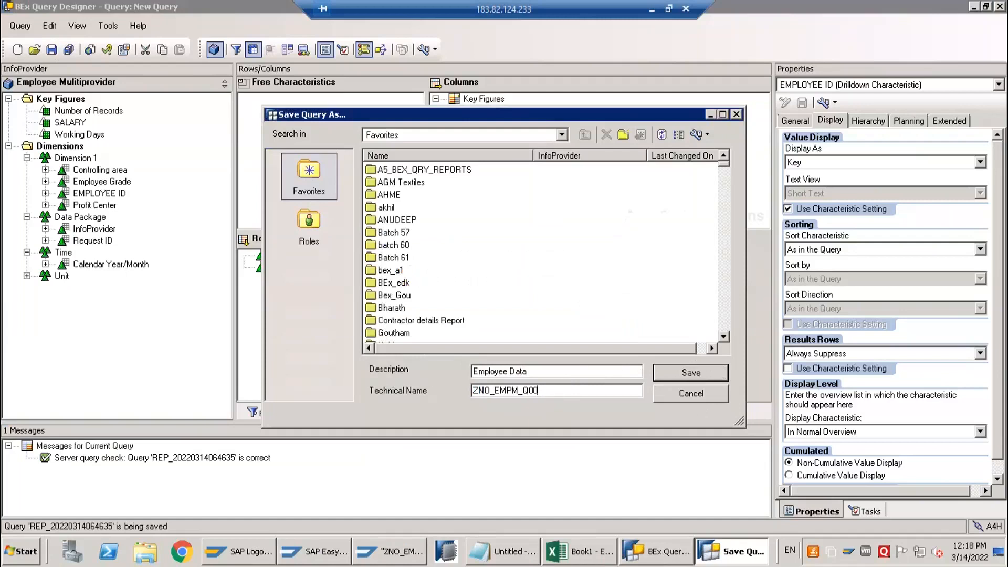
left_click(704, 373)
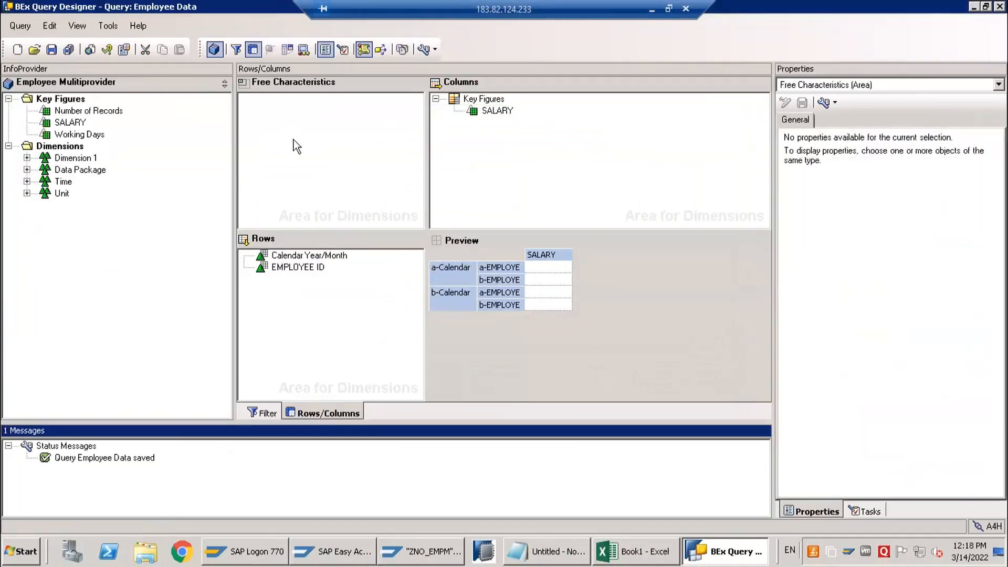
Add Calendar Year/Month from the Time dimension to the filter's characteristic restrictions
left_click(262, 411)
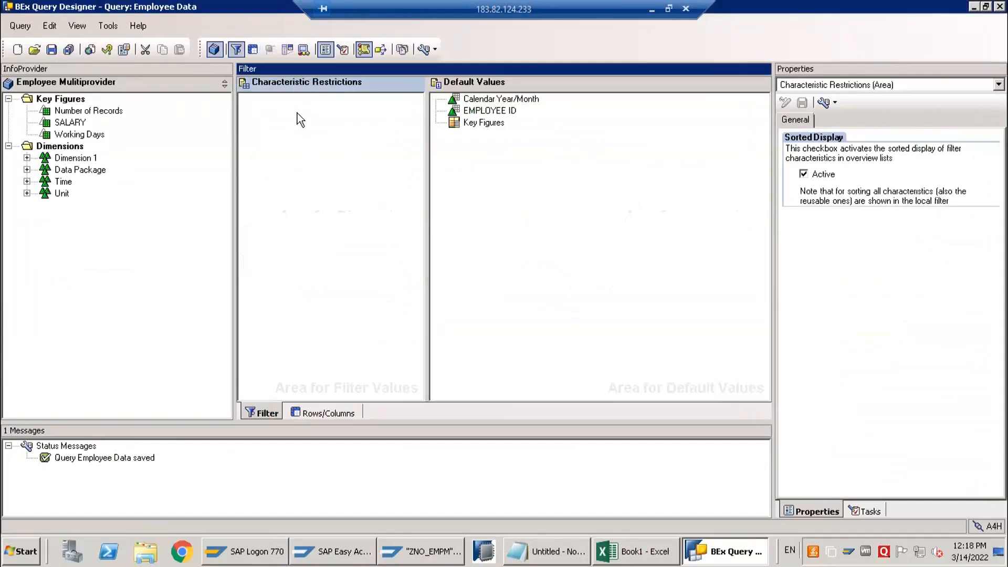
left_click(28, 183)
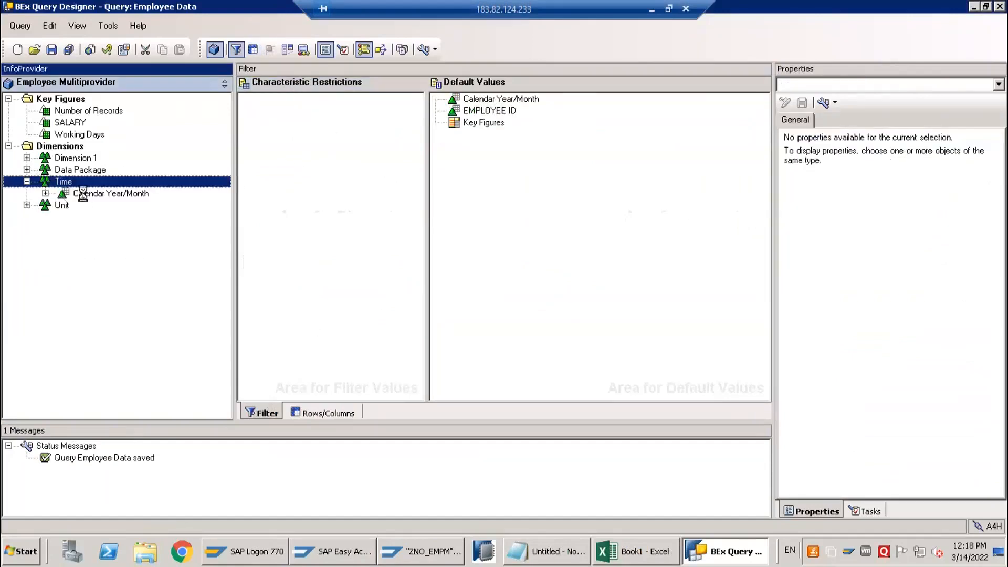
left_click(79, 196)
left_click_drag(338, 187, 276, 247)
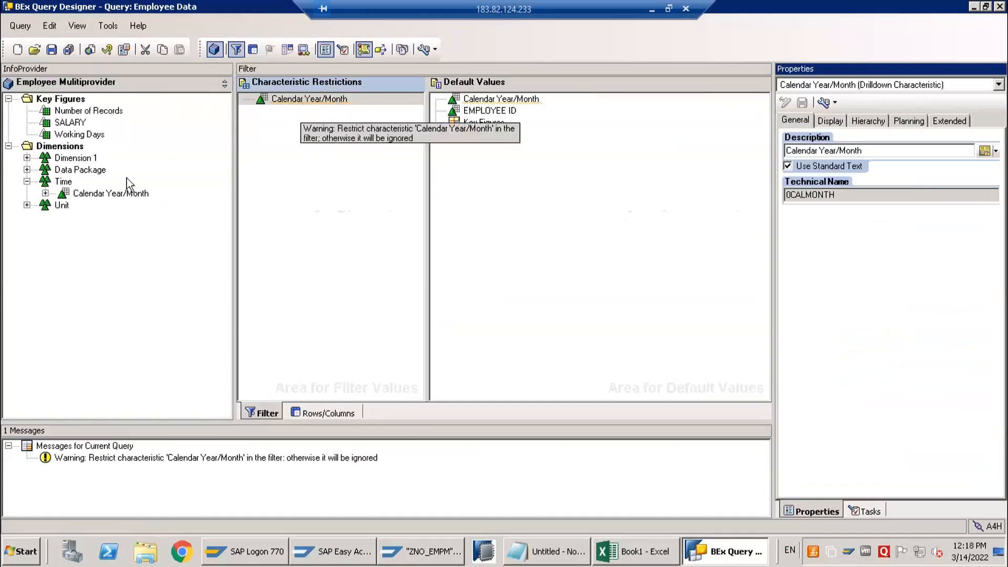
Expand Calendar Year/Month in the Time dimension and list its characteristic value variables
left_click(53, 197)
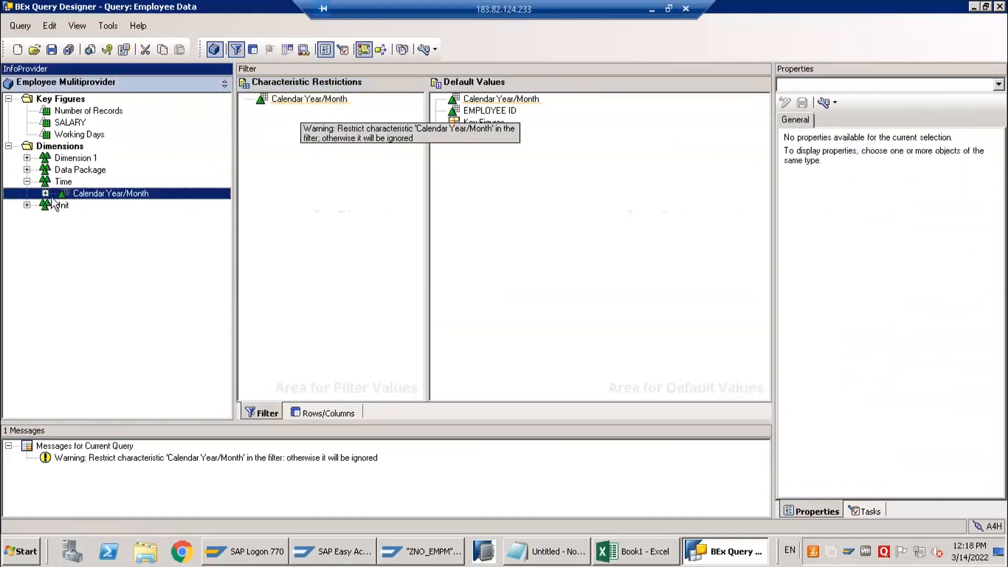
left_click(45, 194)
left_click(64, 217)
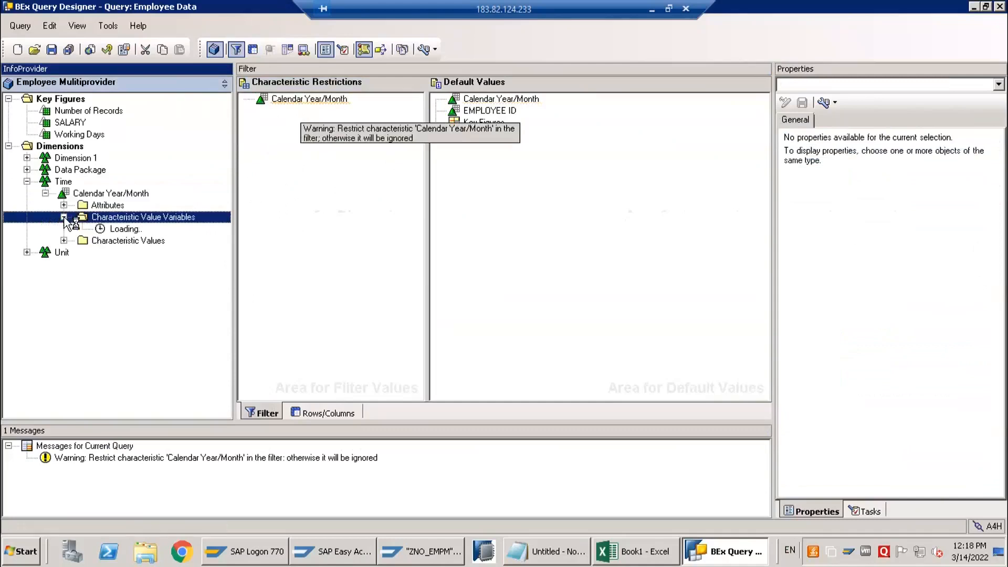
scroll(131, 293, "down", 4)
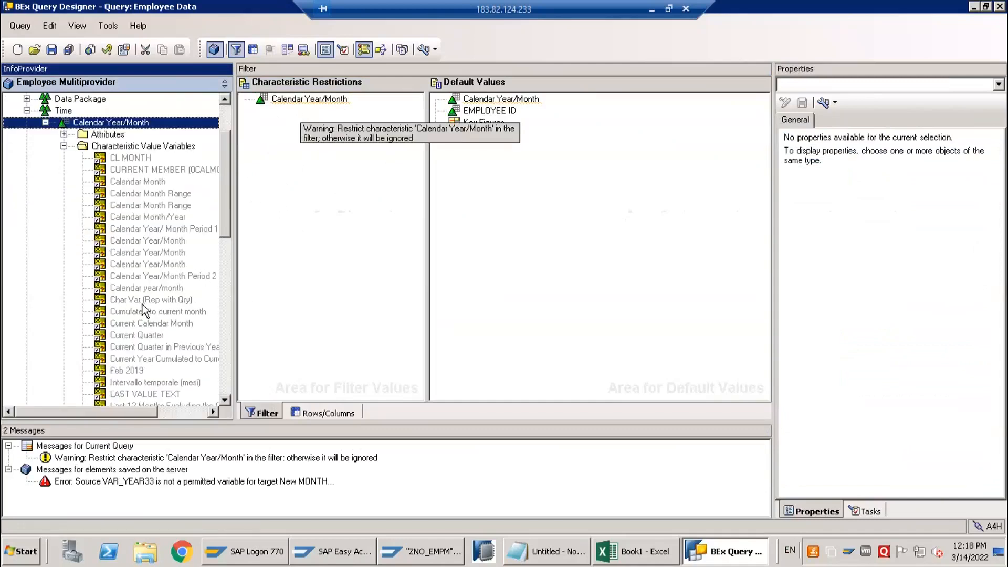
scroll(143, 309, "up", 4)
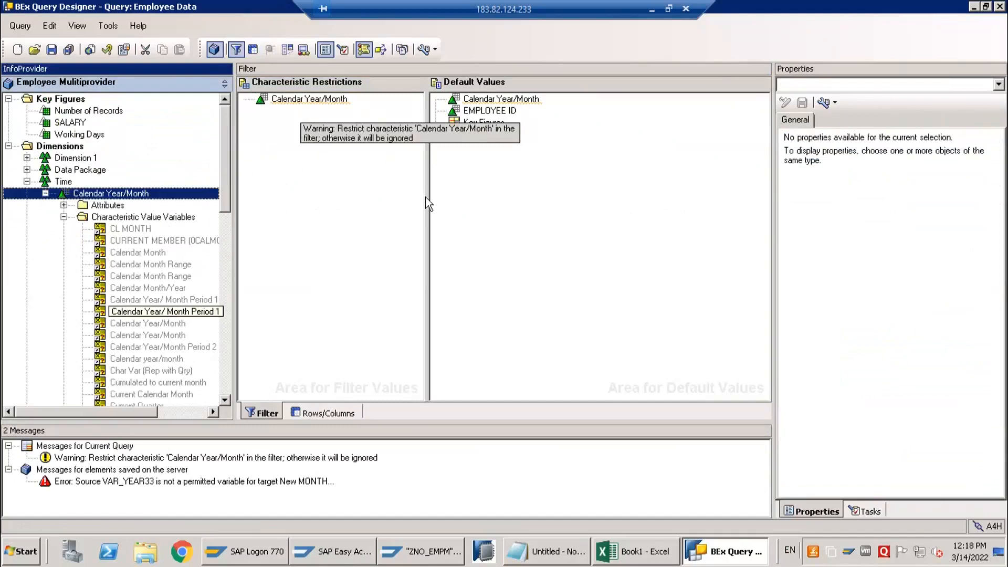
Widen the Characteristic Restrictions and InfoProvider areas and show technical names for all objects
left_click_drag(427, 198, 575, 198)
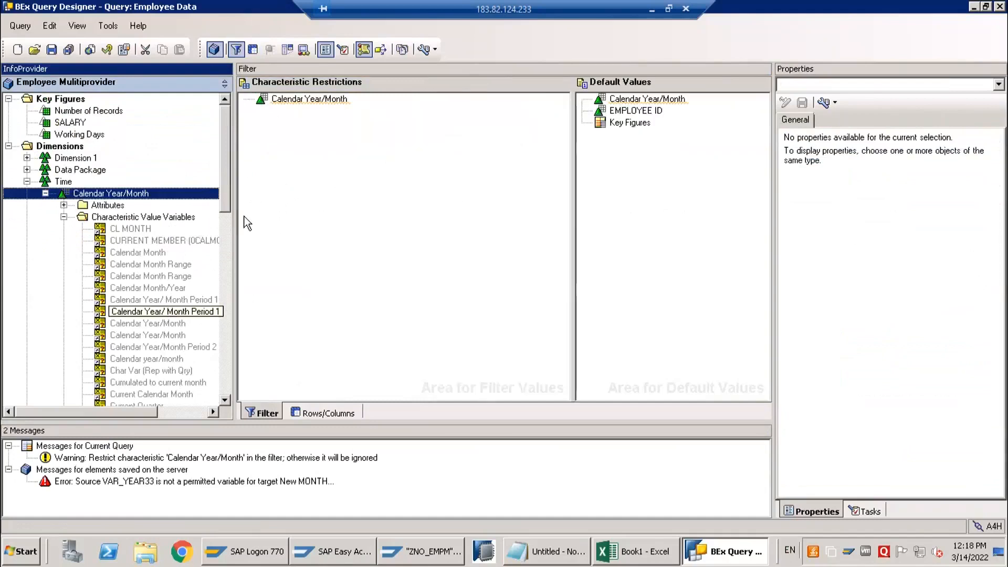
left_click_drag(237, 211, 288, 216)
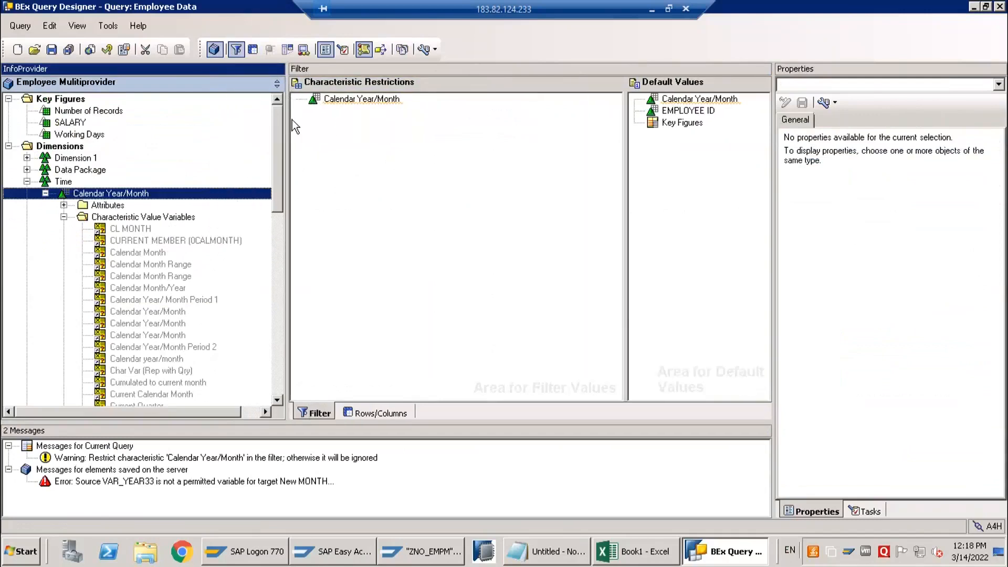
left_click(421, 50)
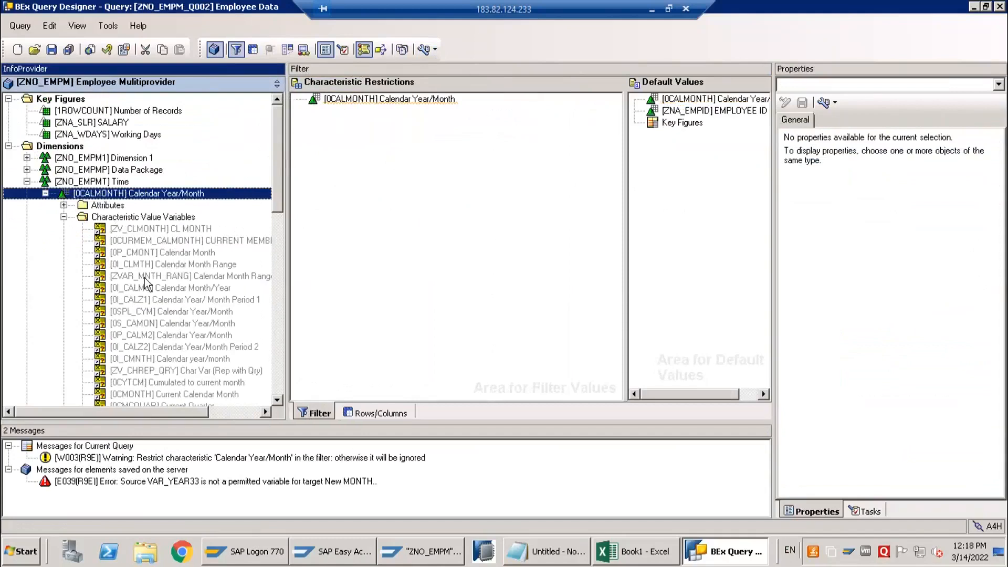
Look through the existing 0CALMONTH variables, including the details of 0I_CALMO, and select the Characteristic Value Variables folder
left_click(162, 288)
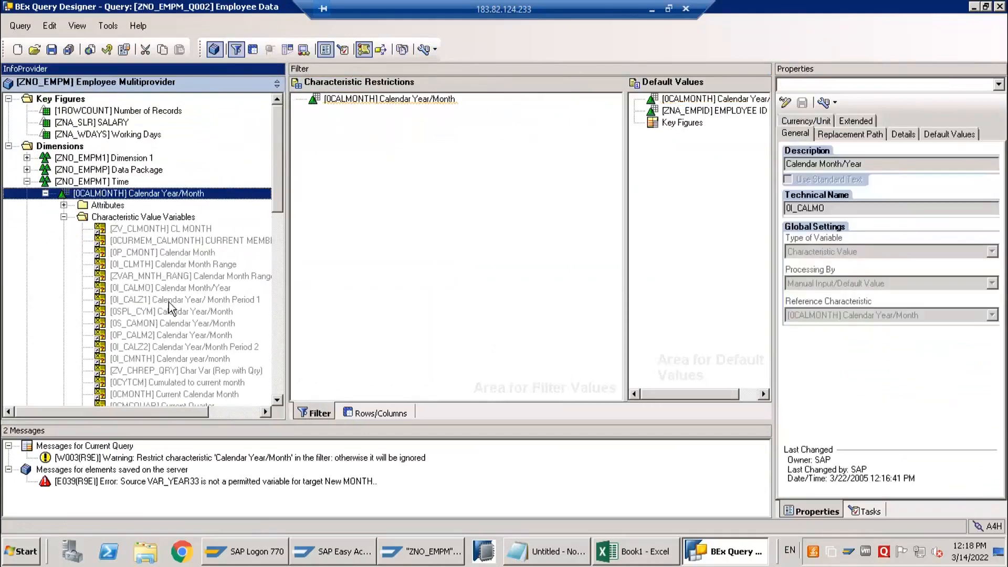
scroll(168, 304, "down", 1)
scroll(169, 306, "down", 4)
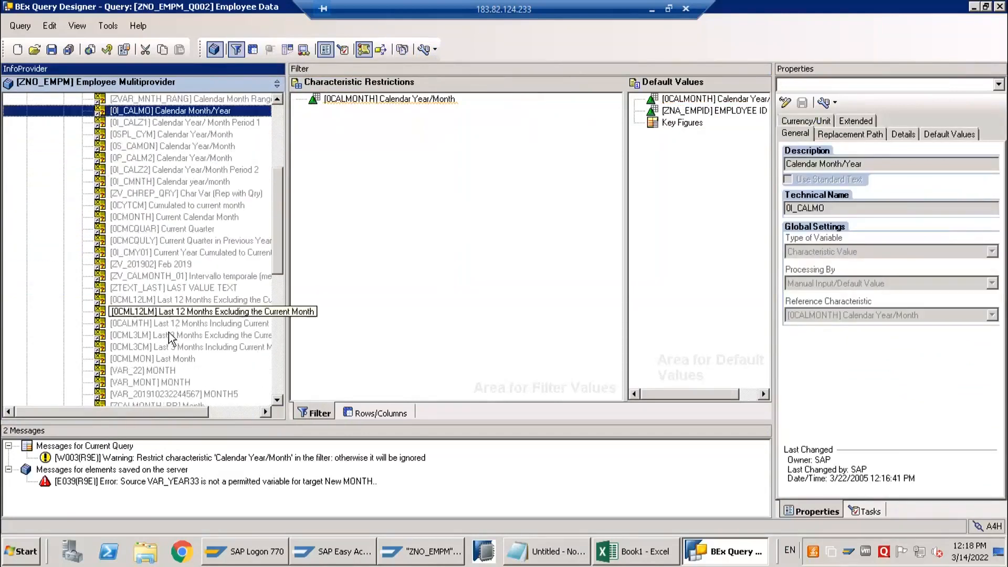
scroll(169, 340, "down", 3)
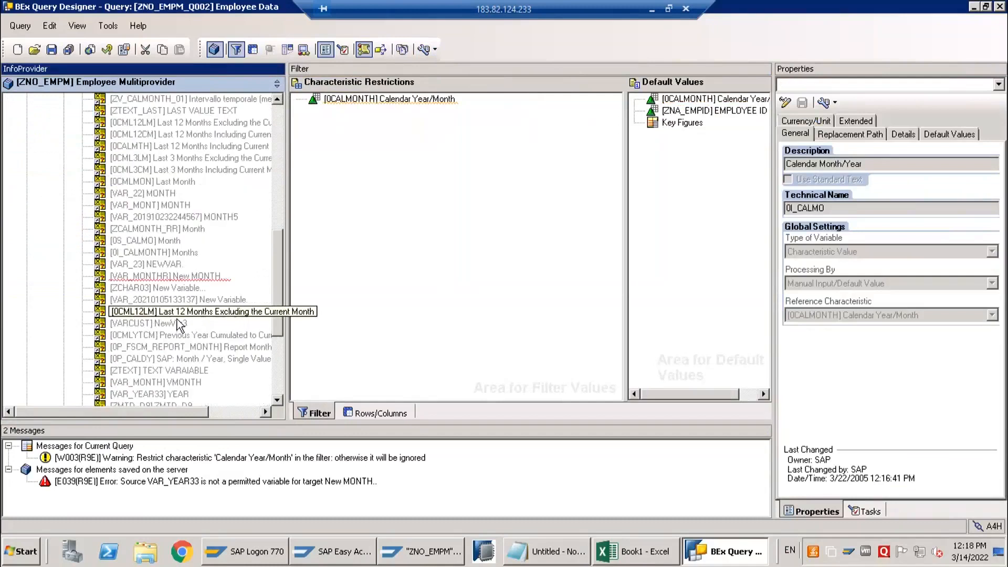
scroll(183, 306, "up", 7)
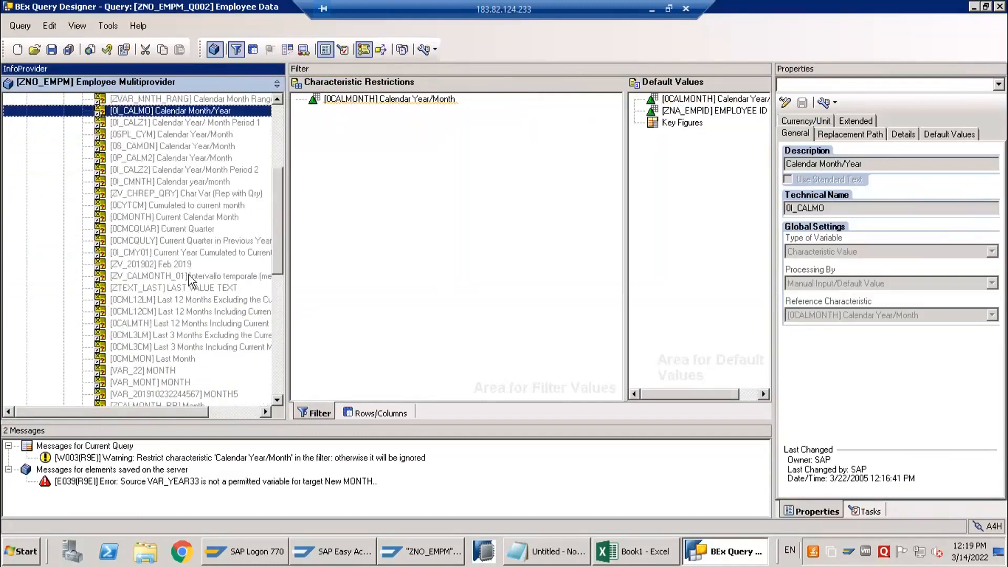
left_click(366, 102)
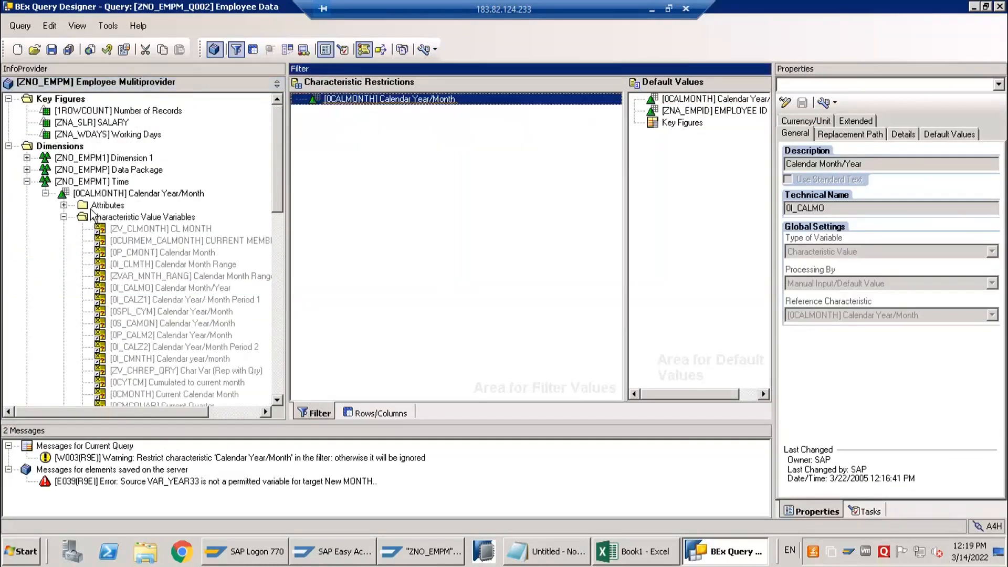
left_click(107, 222)
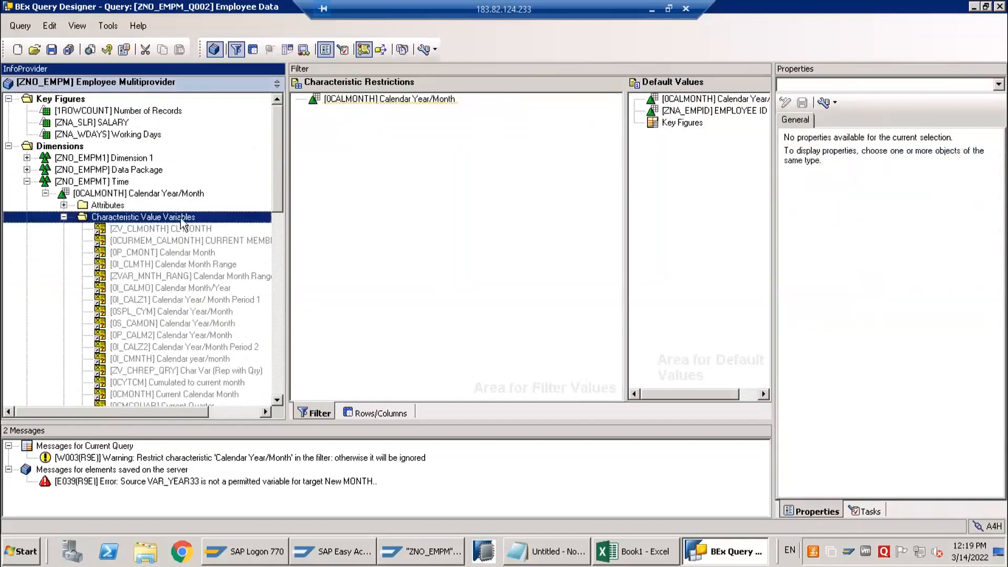
Create a new characteristic value variable for Calendar Year/Month and enter 0CALMONTH_ as its technical name
right_click(107, 222)
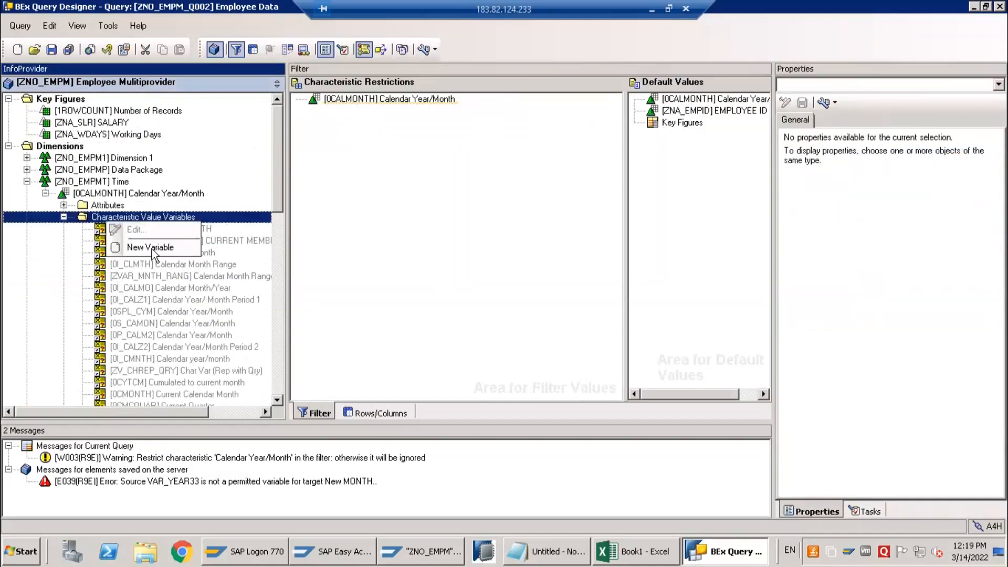
left_click(183, 246)
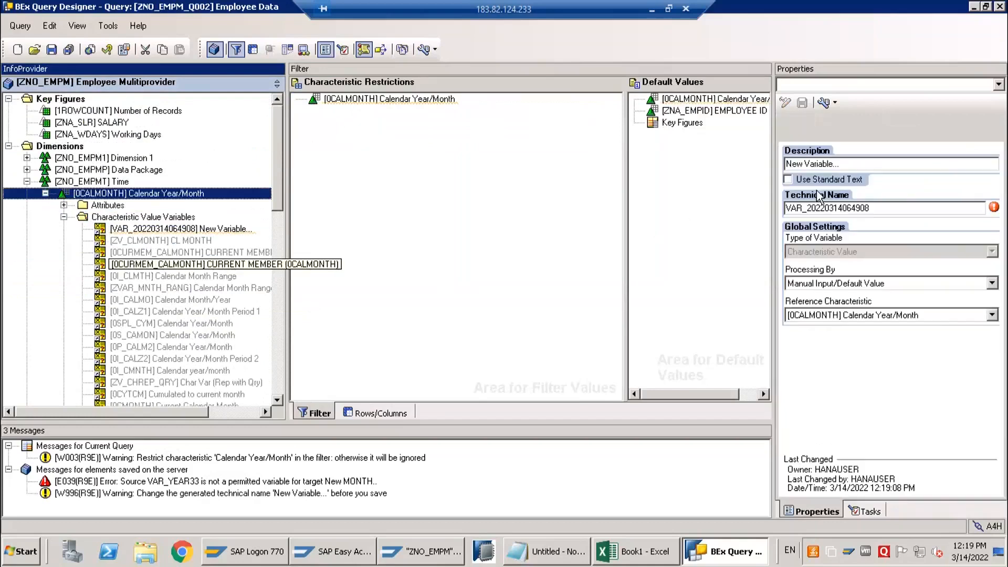
left_click_drag(905, 212, 751, 209)
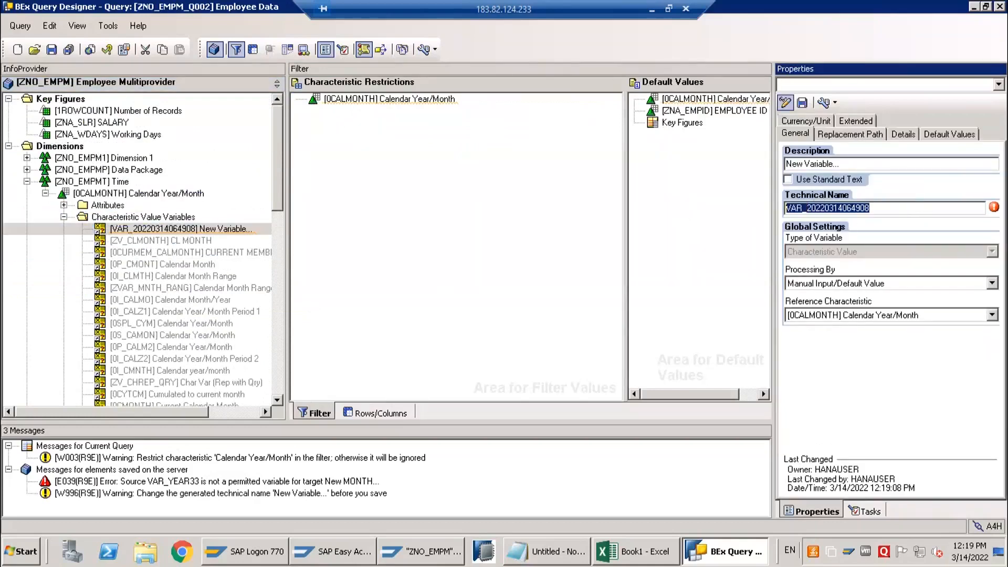
type("0CALMONTH_")
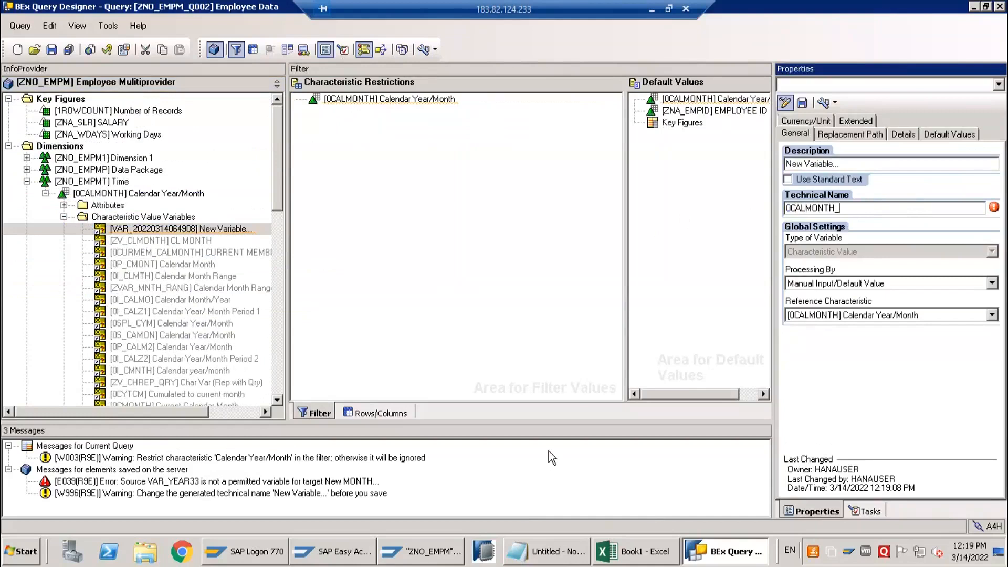
Open a new Notepad window, narrow it so the variable's properties stay visible, and write the note "Madatory"
key("super+r")
key("Return")
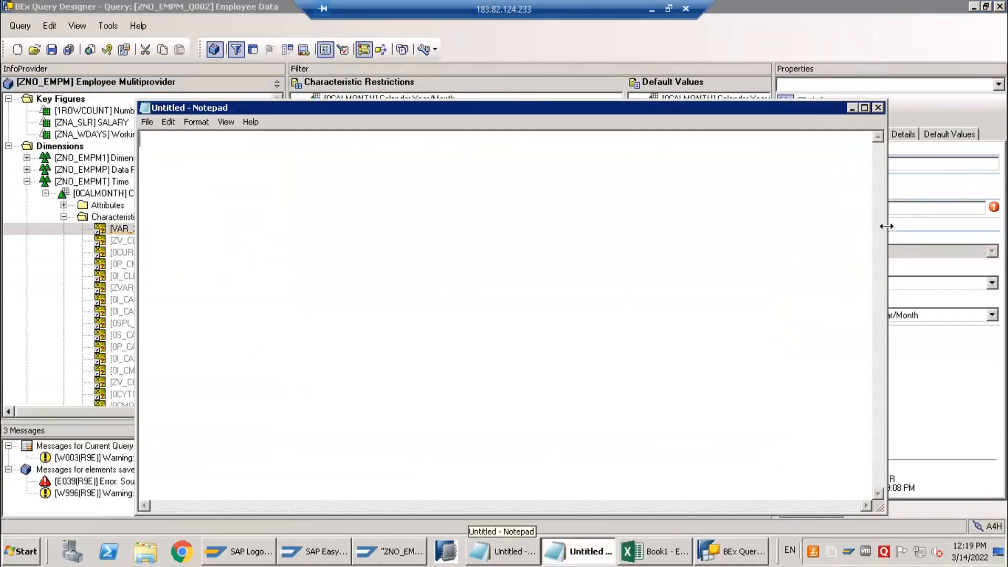
left_click_drag(710, 226, 593, 229)
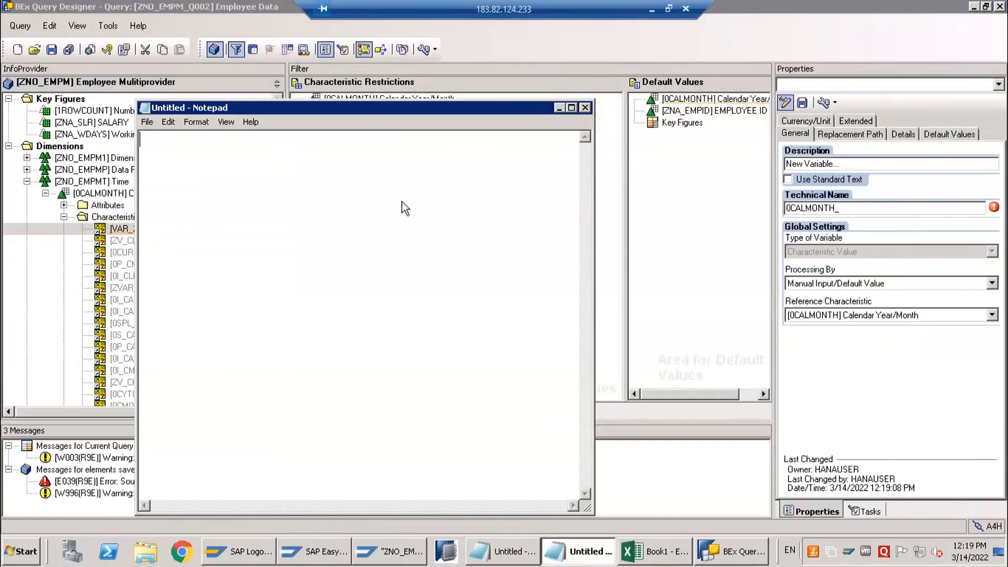
type("Madatory")
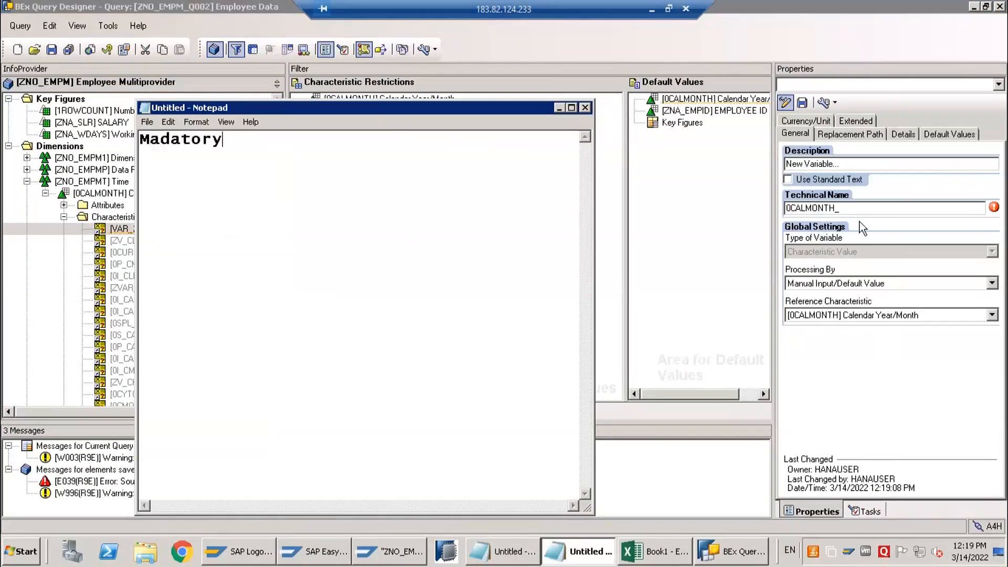
Open the new variable's detail settings and list the choices for whether its input is optional or mandatory
left_click(904, 135)
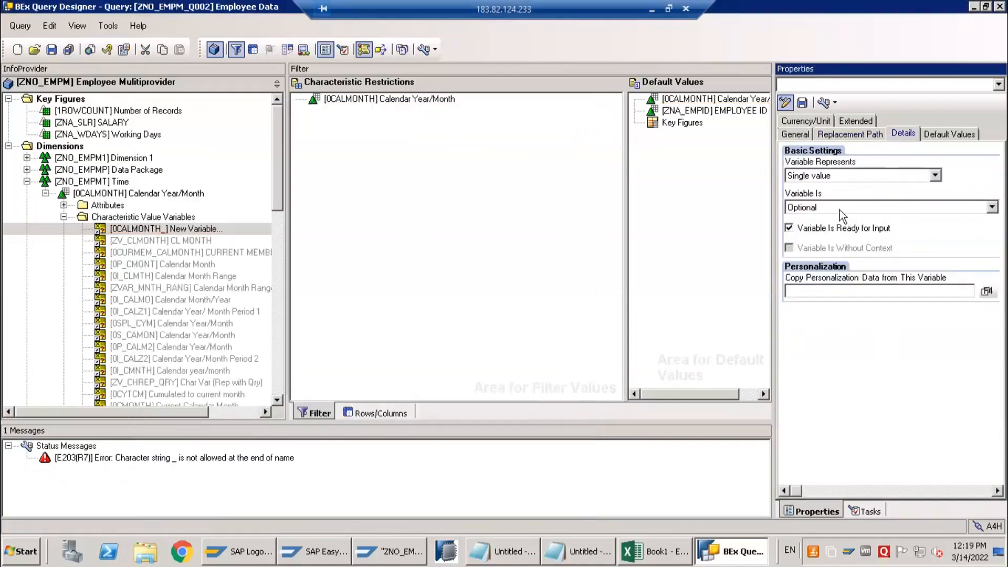
left_click(823, 209)
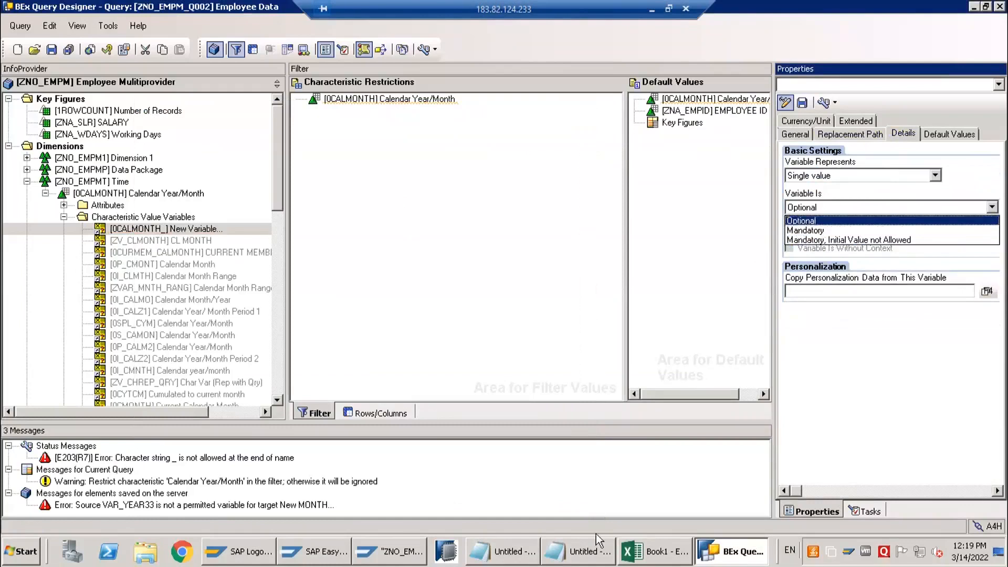
Complete the first line of the Notepad note as "Madatory/Optional - M/O"
left_click(572, 554)
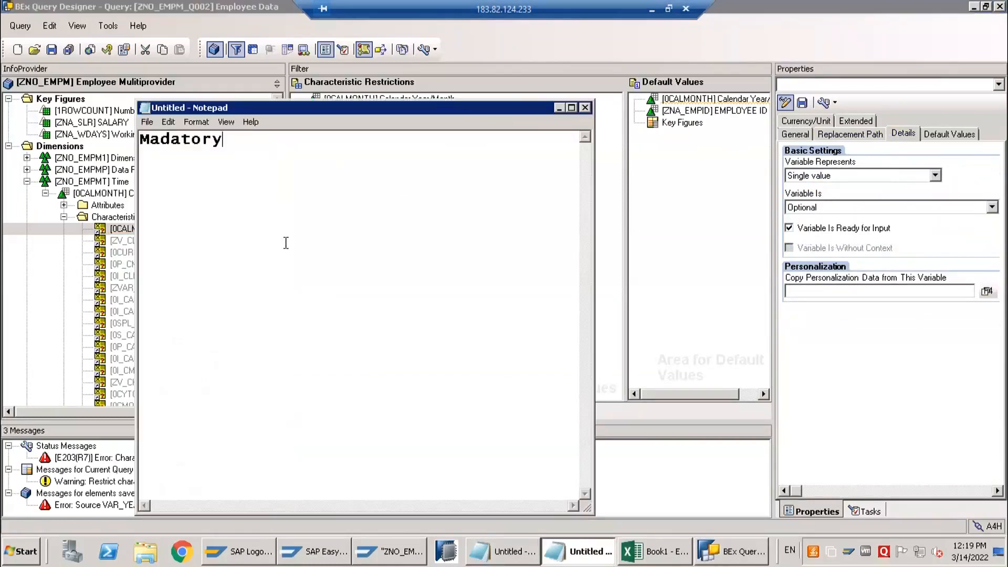
type("?Op")
key("BackSpace")
key("BackSpace")
key("BackSpace")
type("/Optional - ")
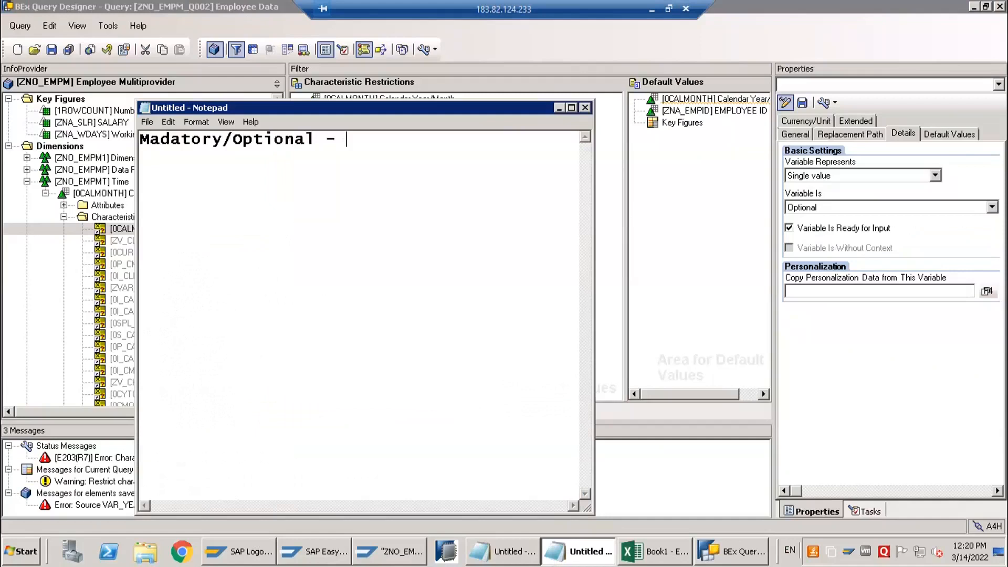
type("M/O")
key("Return")
Set the variable to represent Interval, and list Single Value, Multi Single, Interval and Selction Optional on separate lines of the note
left_click(818, 179)
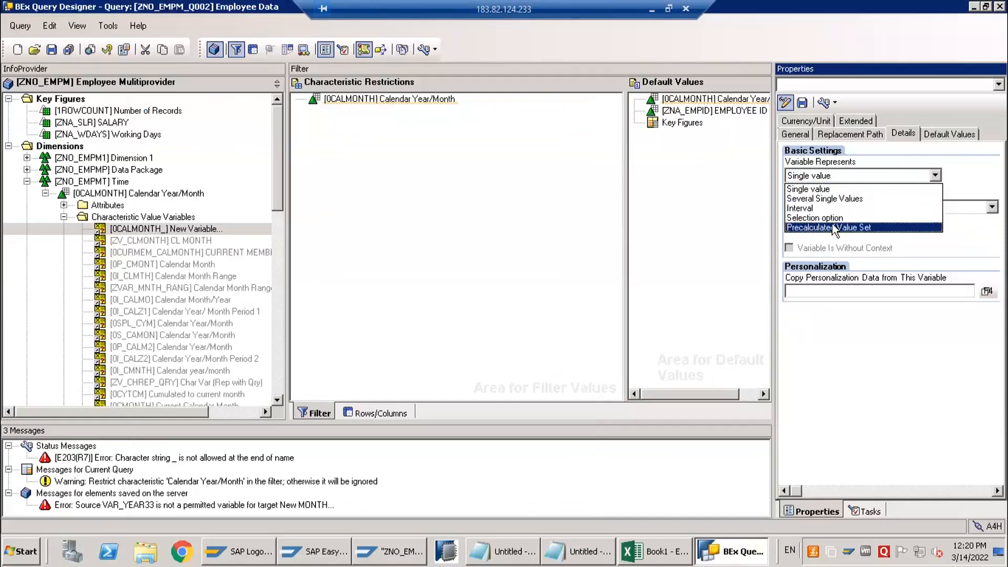
left_click(803, 210)
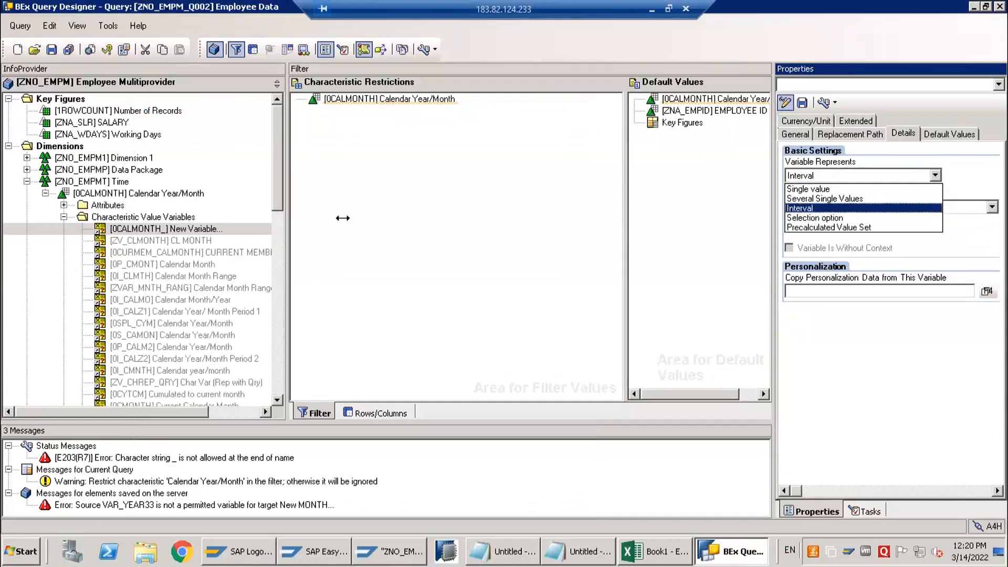
key("alt+Tab")
type("Single ")
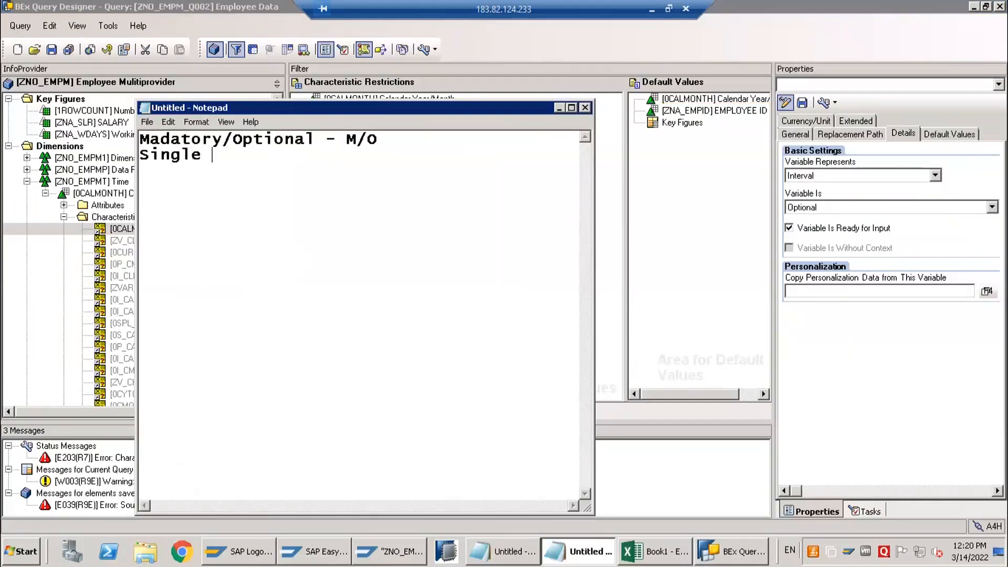
type("Value")
key("Return")
type("Multi Single")
key("Return")
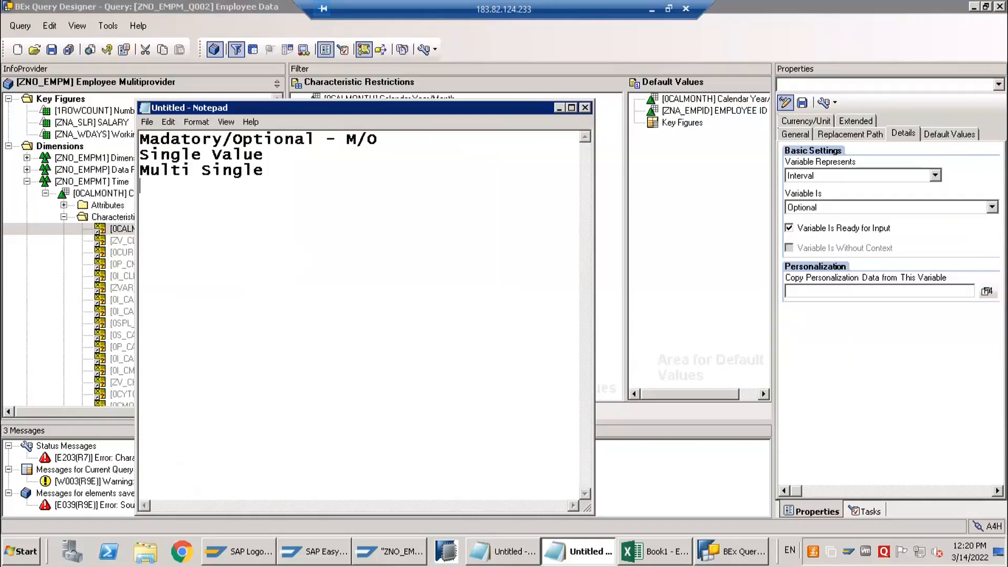
type("Interval")
key("Return")
type("Selction ")
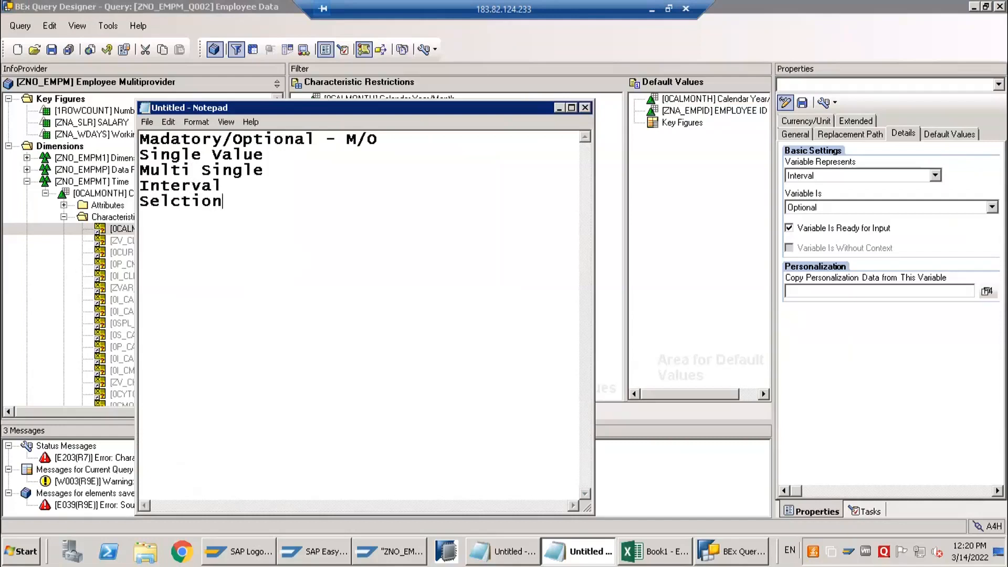
type("Optional ")
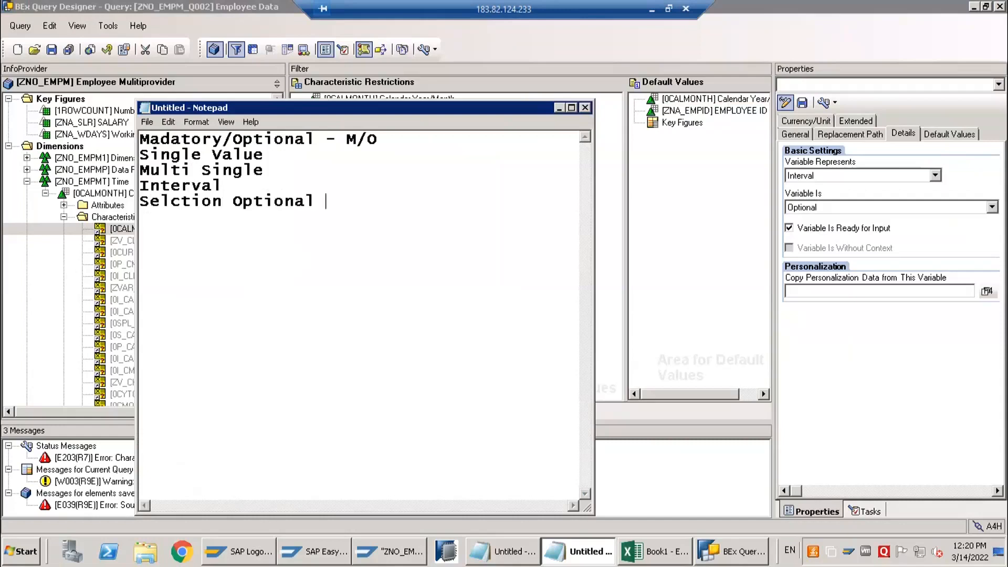
type("- O")
Add the codes O, I, M and S after Selction Optional, Interval, Multi Single and Single Value in the note
key("Up")
type("- I")
key("Up")
type("- <")
key("BackSpace")
type("M")
key("Up")
type("- S")
Set the value types apart with blank lines above them and below them in the note
left_click(142, 159)
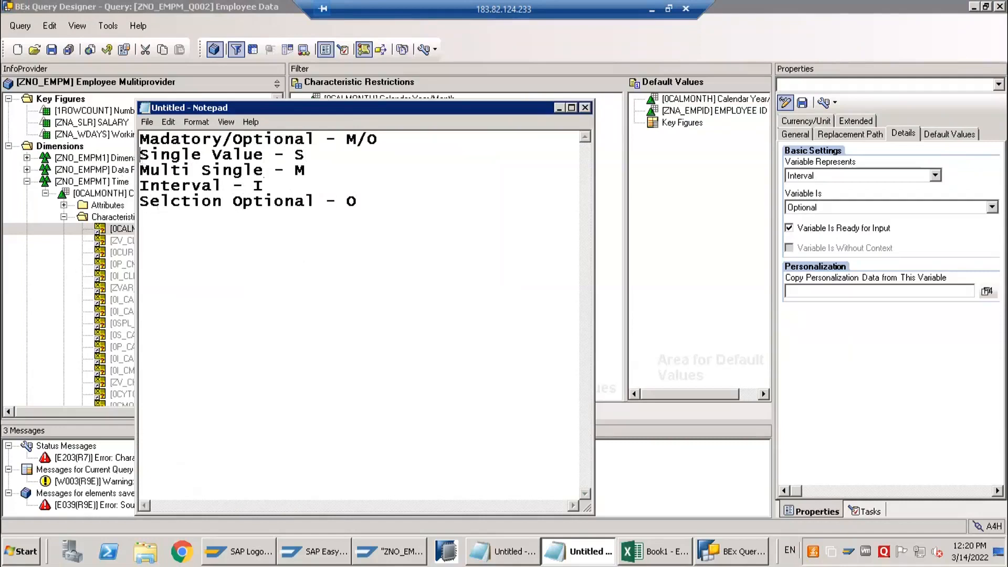
key("Return")
key("Return")
left_click(401, 234)
key("Return")
key("Return")
key("Return")
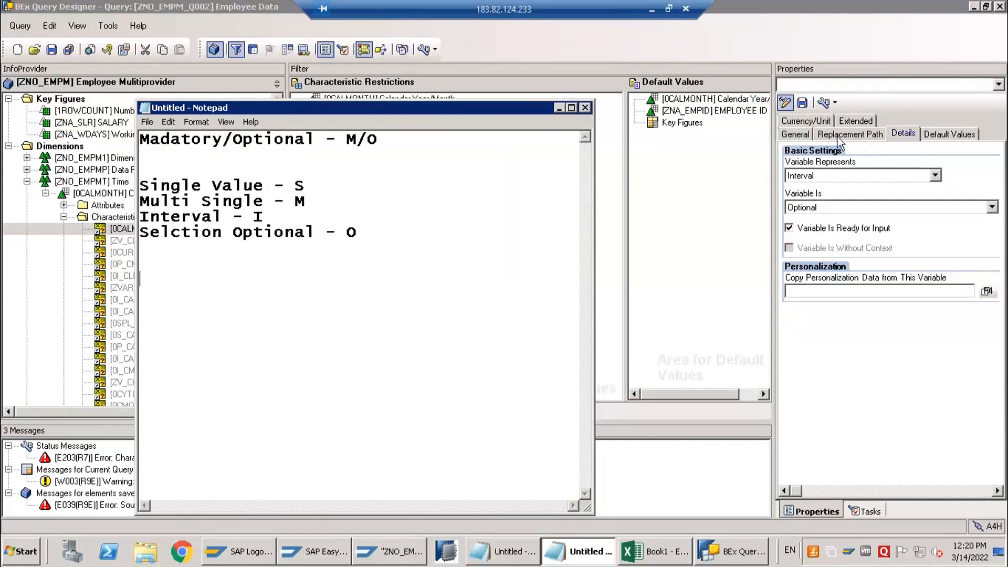
Set the new variable's processing type to Authorization in its general settings
left_click(795, 134)
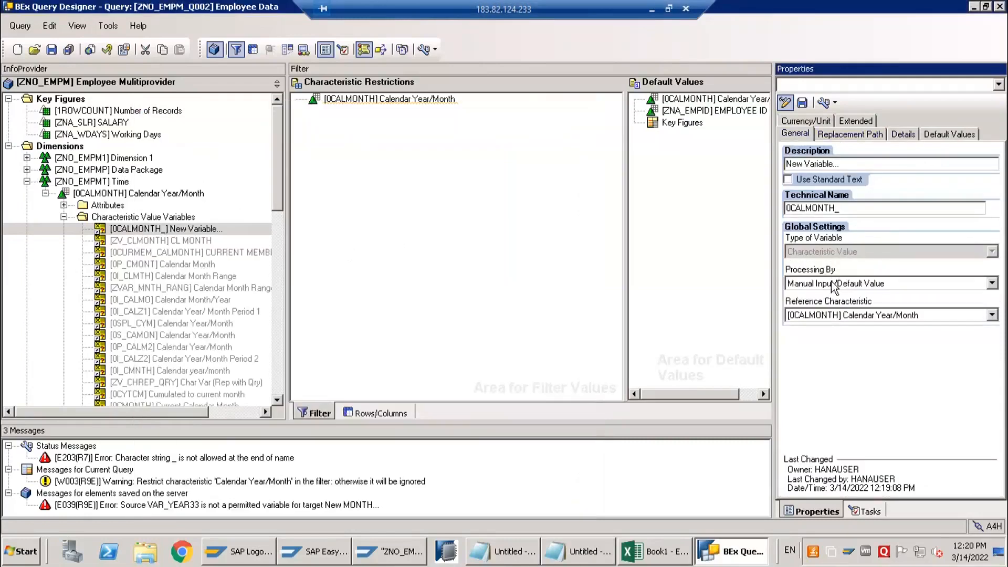
left_click(834, 285)
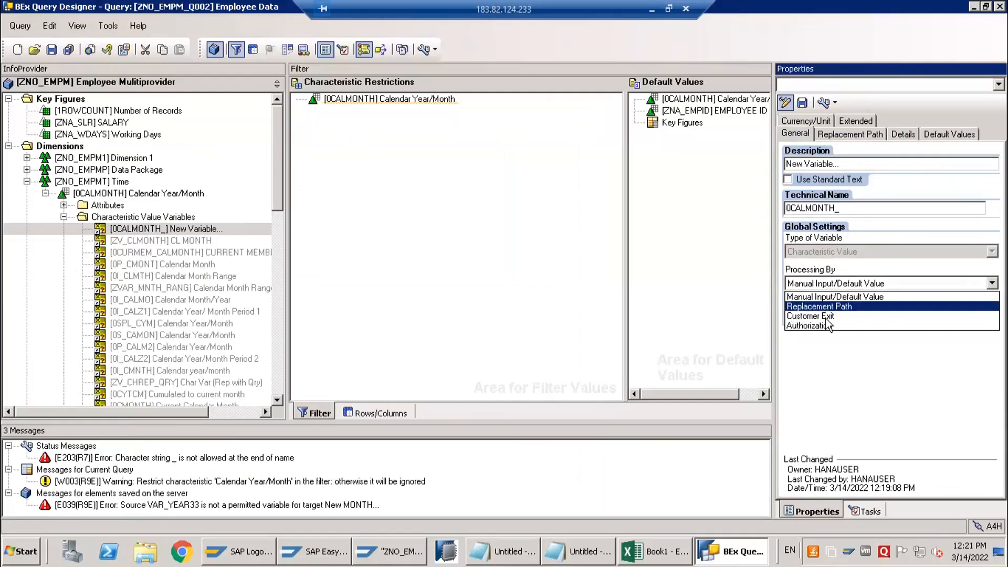
left_click(825, 326)
List the processing types Manual, Replace, Autho and Customerexit on separate lines at the end of the Notepad note
key("alt+Tab")
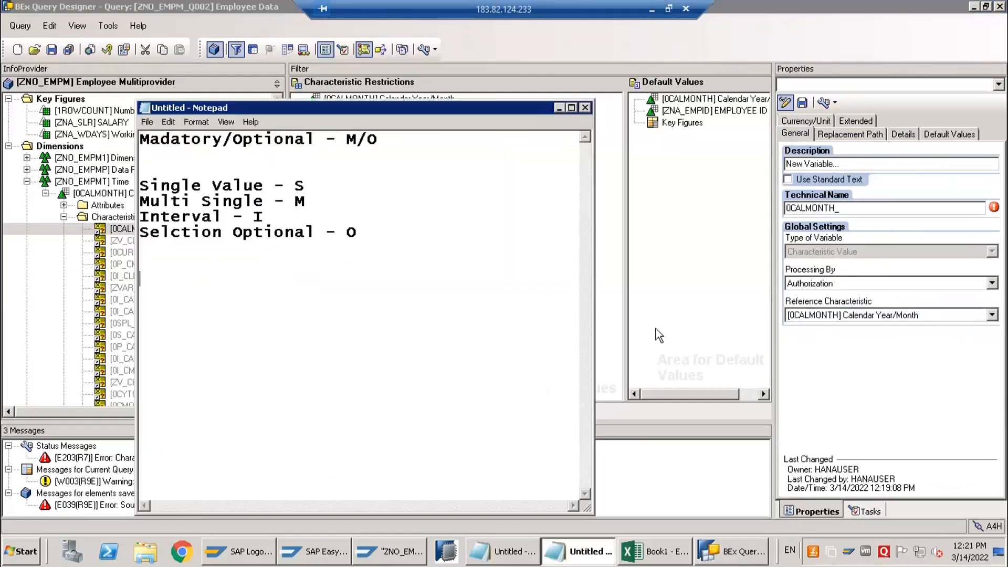
type("Manual")
key("Return")
type("Replace")
key("Return")
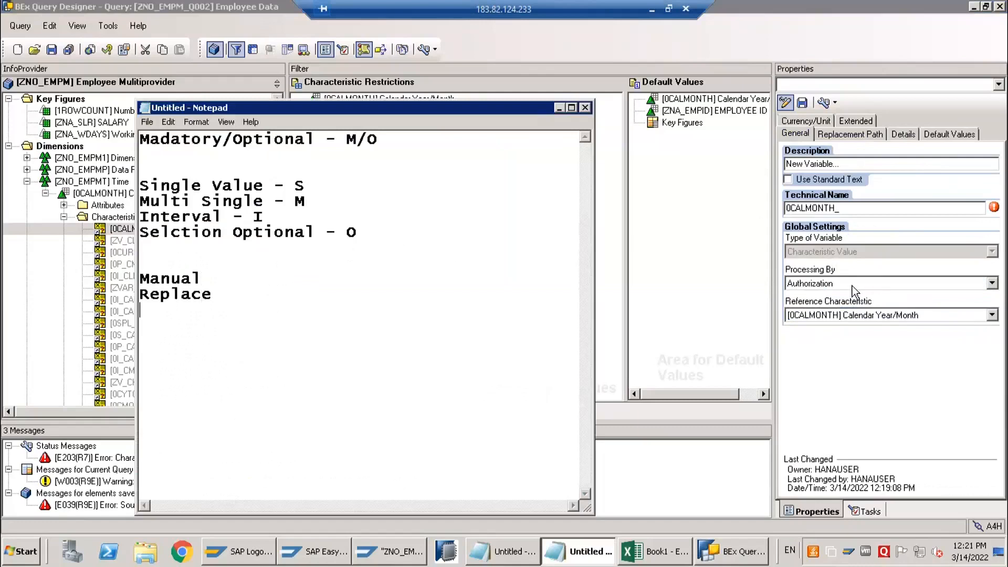
type("Autho")
key("Return")
type("Custoerm")
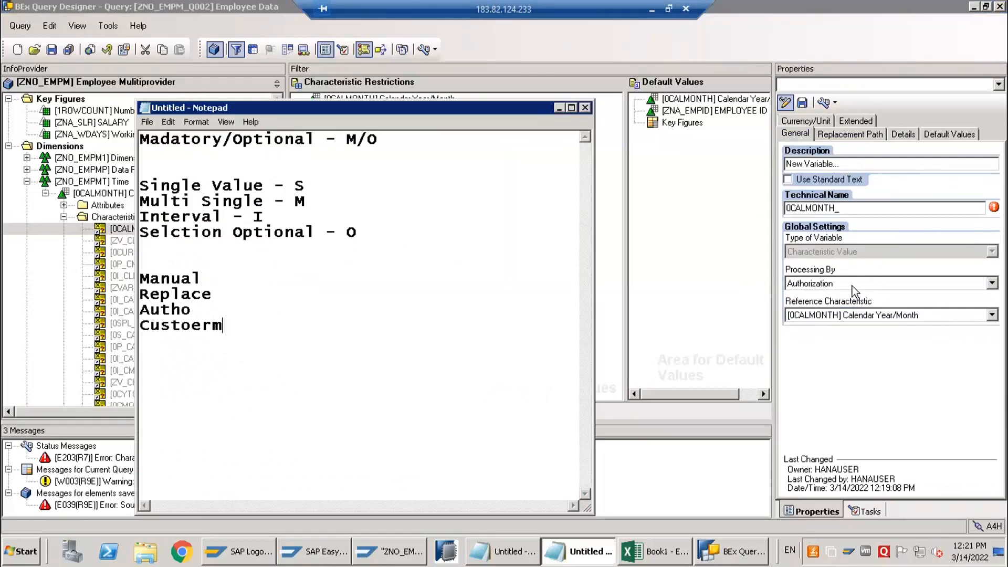
key("BackSpace")
key("BackSpace")
key("BackSpace")
key("BackSpace")
type("omerexit")
Add the processing-type codes "- M/ R/A/C" after Manual in the note
key("Up")
key("Up")
key("Up")
key("End")
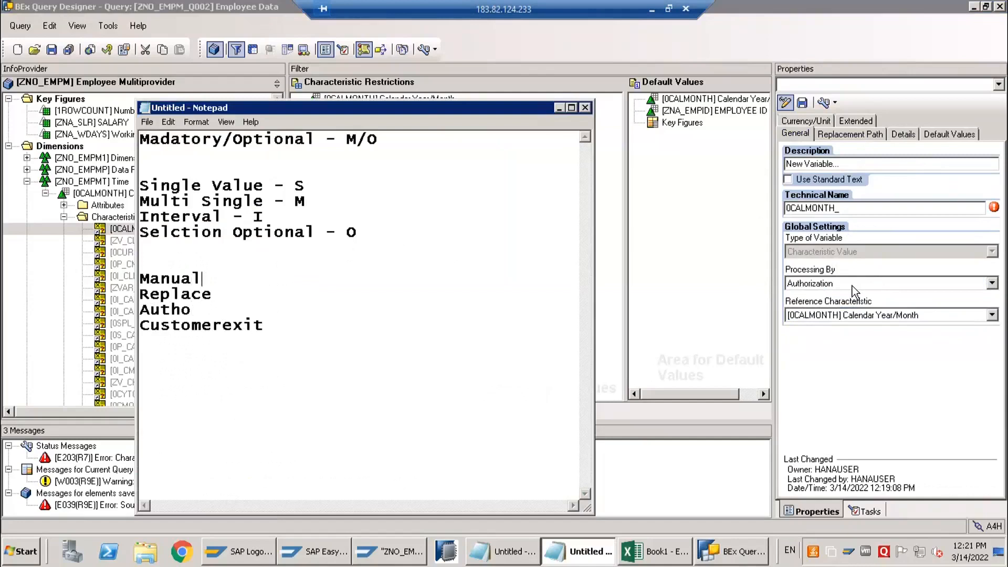
type("- ")
type("M ")
type("?")
key("BackSpace")
key("BackSpace")
type("/ R/A/")
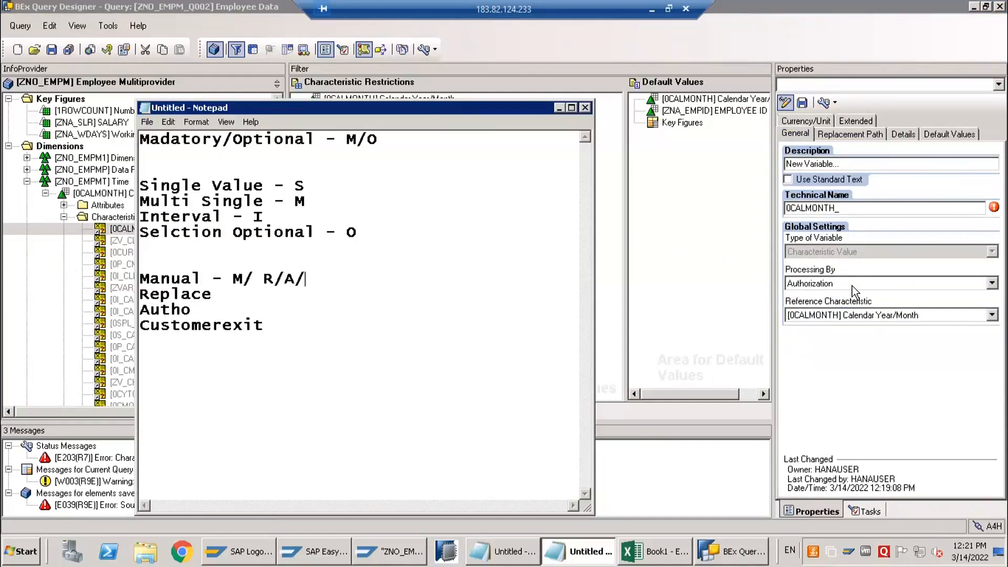
type("C")
Write the example technical name 0CALMONTH_O_s_M_01 below the processing types in the note
left_click(406, 320)
key("Return")
type("Oc")
key("BackSpace")
type("CALMONTH_")
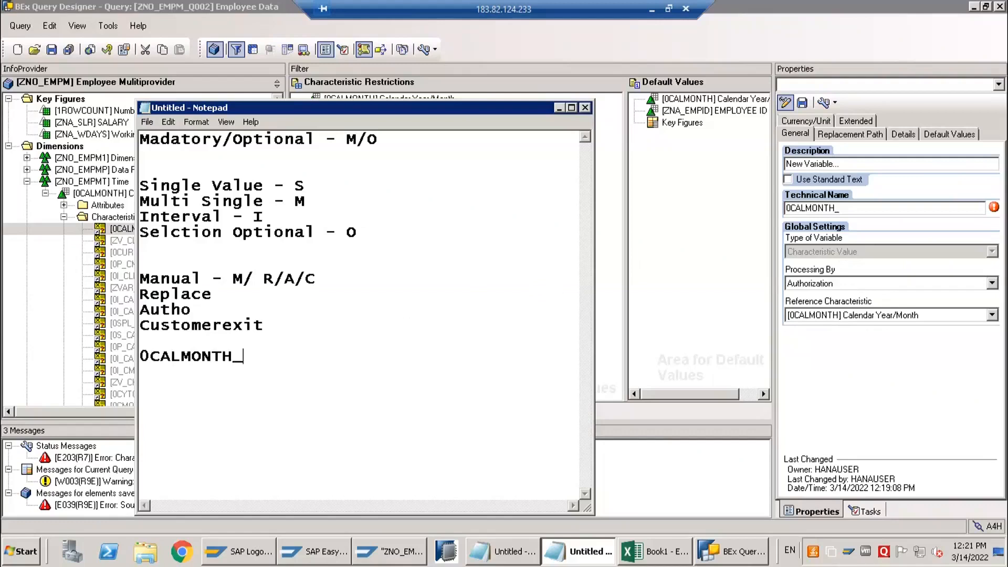
type("O_")
type("s_")
type("m")
key("BackSpace")
type("M_01")
Copy the example name from the note and replace the variable's technical name with 0CALMONTH_O_S_M_01
key("shift+Home")
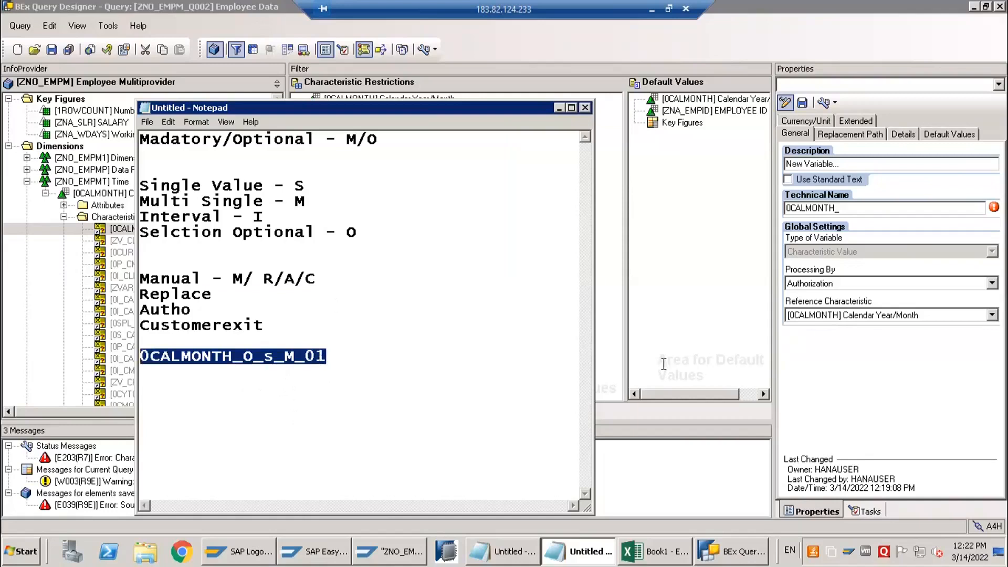
left_click(848, 209)
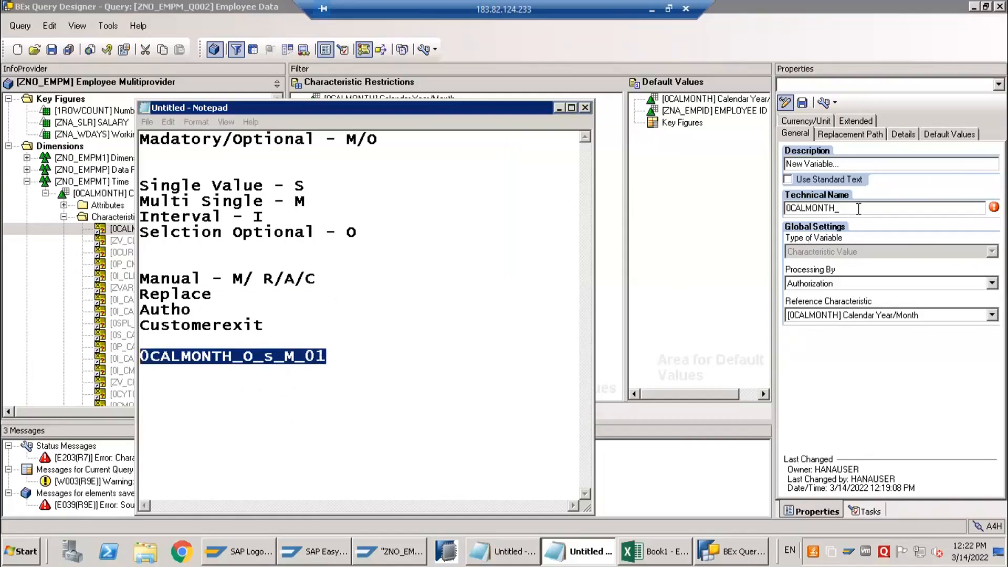
key("ctrl+a")
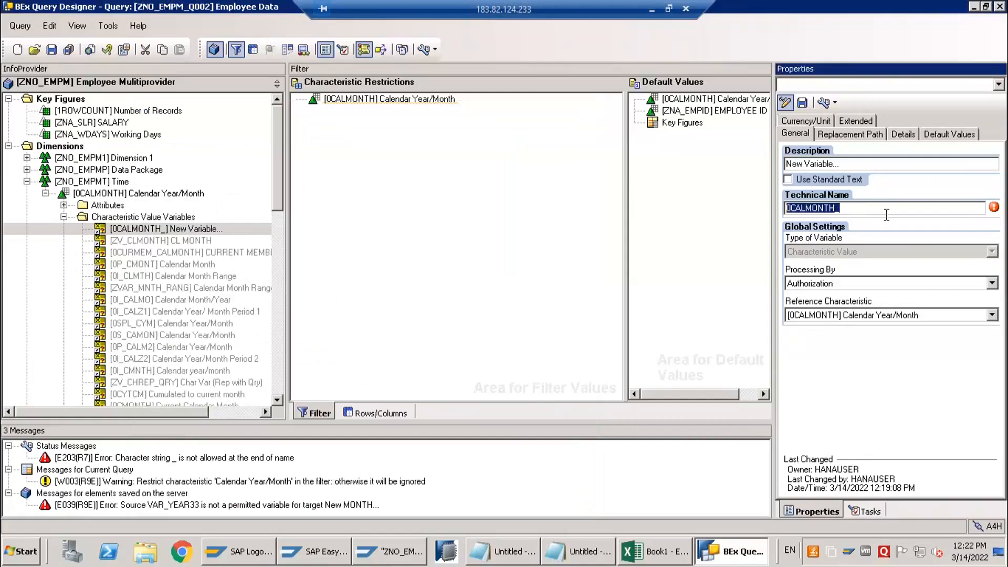
left_click(870, 209)
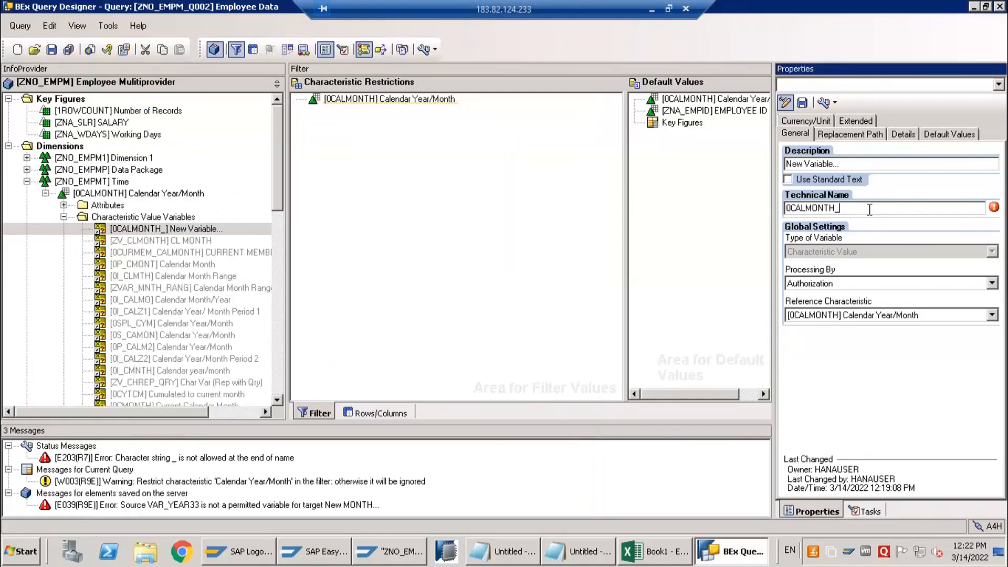
type("0CALMONTH_O_S_M_01")
key("ctrl+a")
type("0CALMONTH_O_S_M_01")
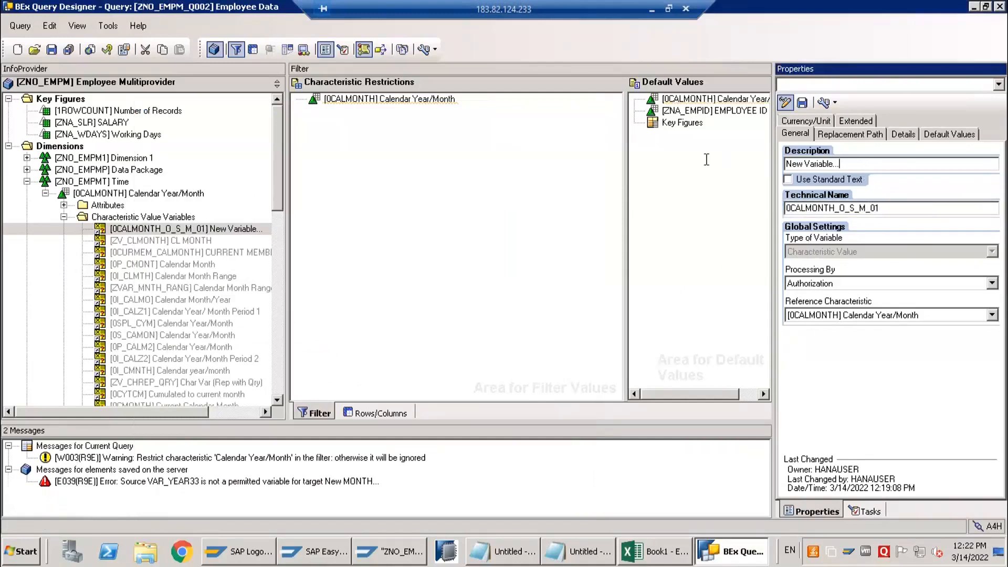
Set the variable's description to "Calendar Year/Month" and its processing type to Manual Input/Default Value
type("cALEND")
key("BackSpace")
key("BackSpace")
key("BackSpace")
key("BackSpace")
key("BackSpace")
key("BackSpace")
type("Calendar Year")
type("?")
key("BackSpace")
type("/Month")
left_click(817, 282)
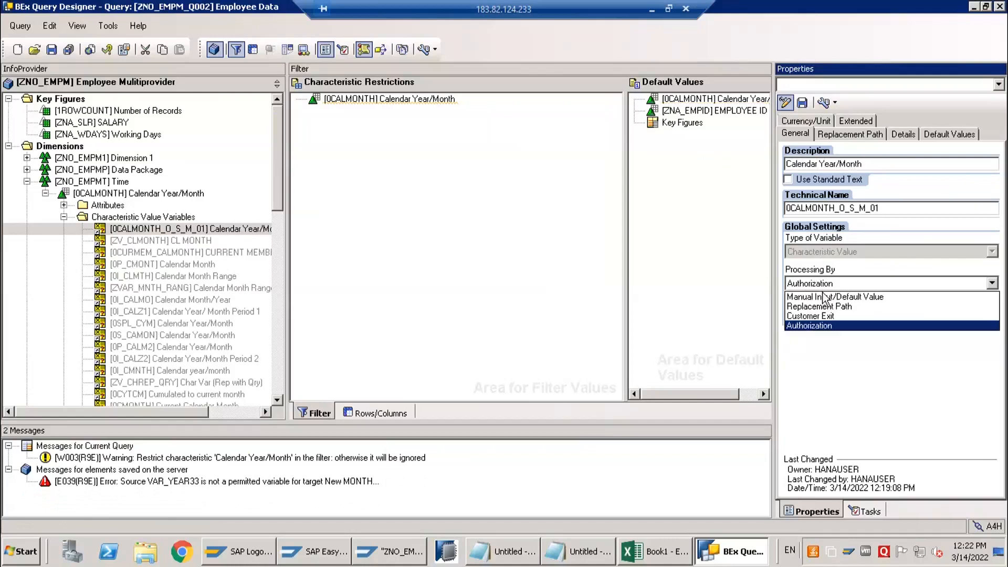
left_click(810, 296)
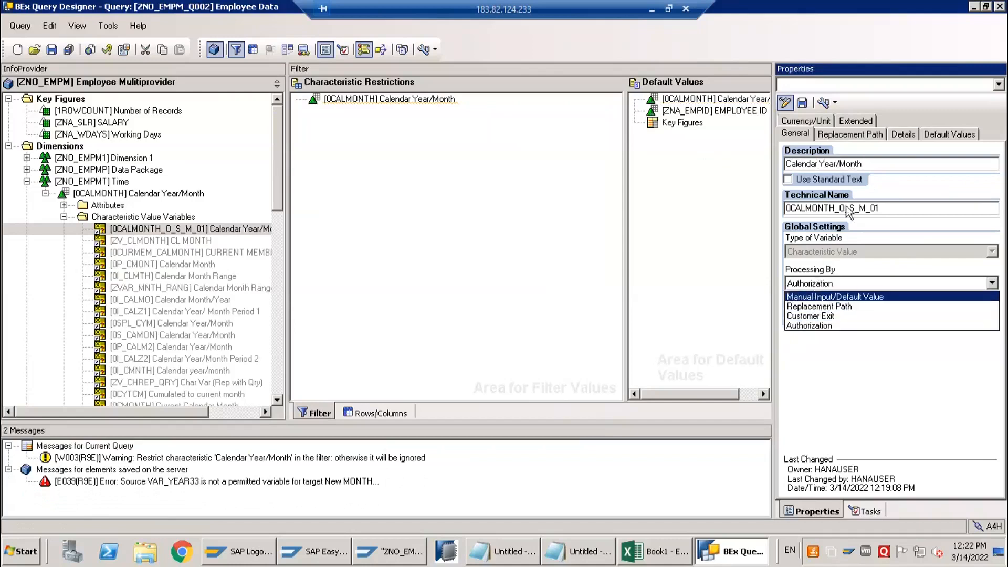
Set the variable to represent a Single value and make its input Optional
left_click(893, 138)
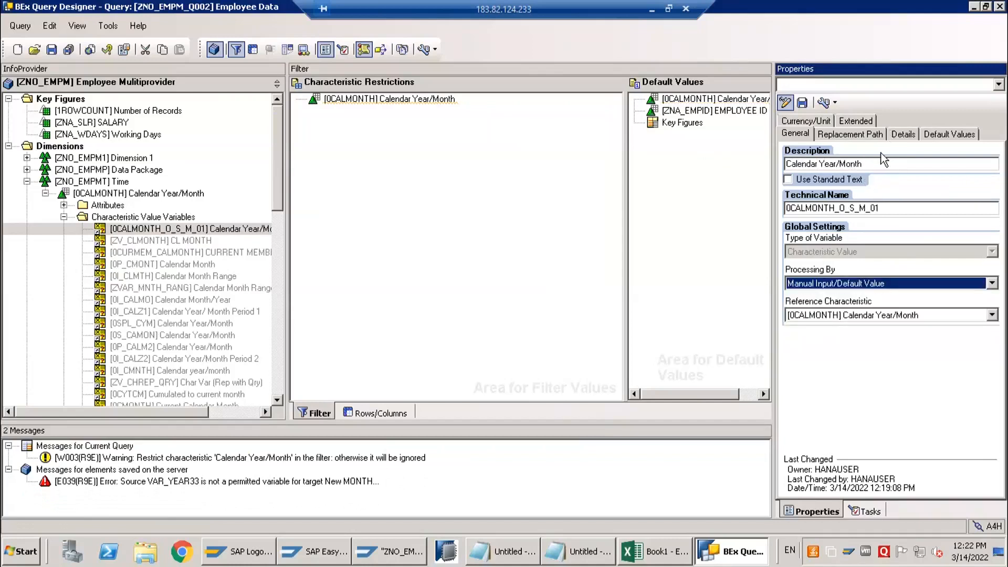
left_click(813, 175)
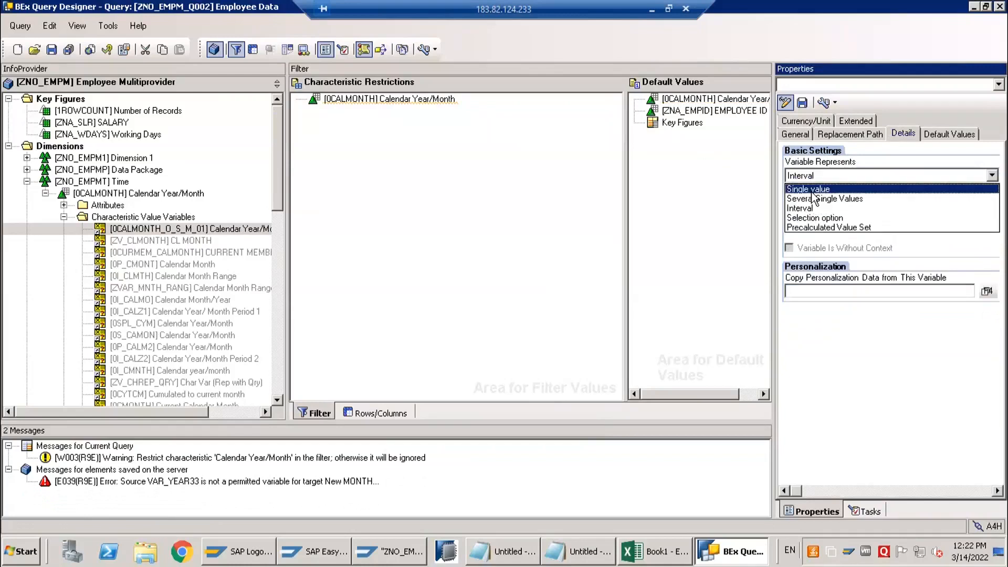
left_click(813, 189)
left_click(813, 212)
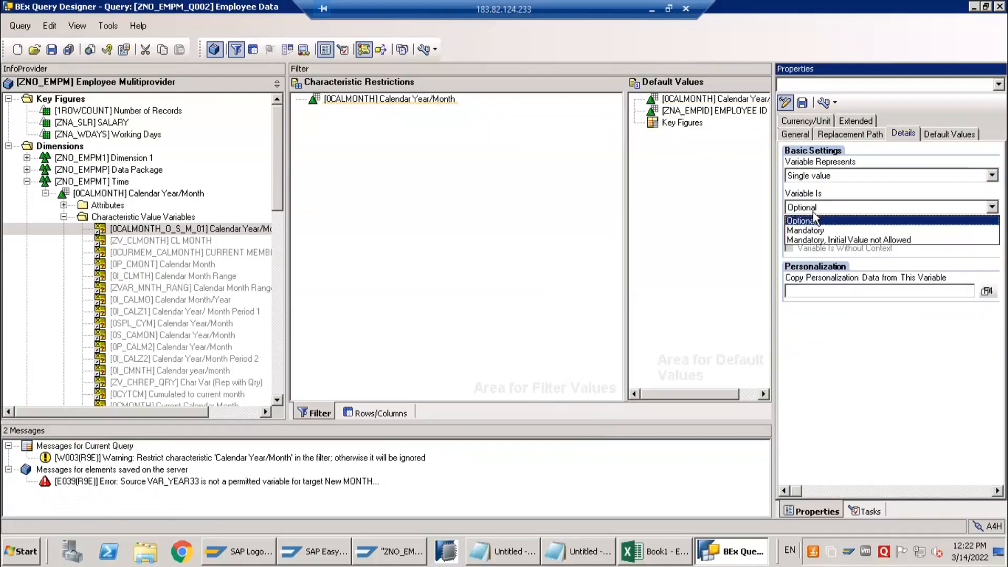
left_click(814, 219)
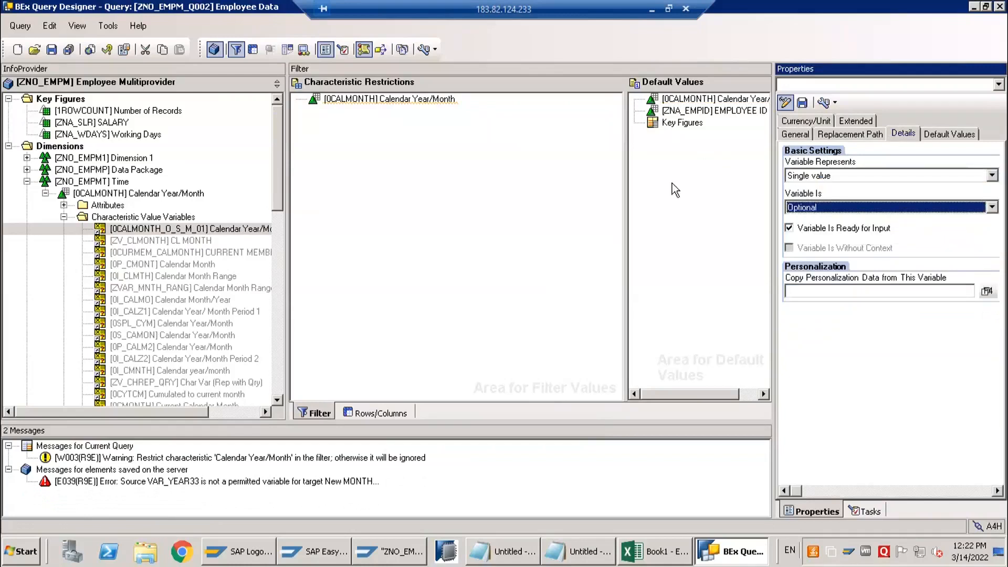
Save the query and restrict Calendar Year/Month in the characteristic restrictions with the variable 0CALMONTH_O_S_M_01
left_click(795, 134)
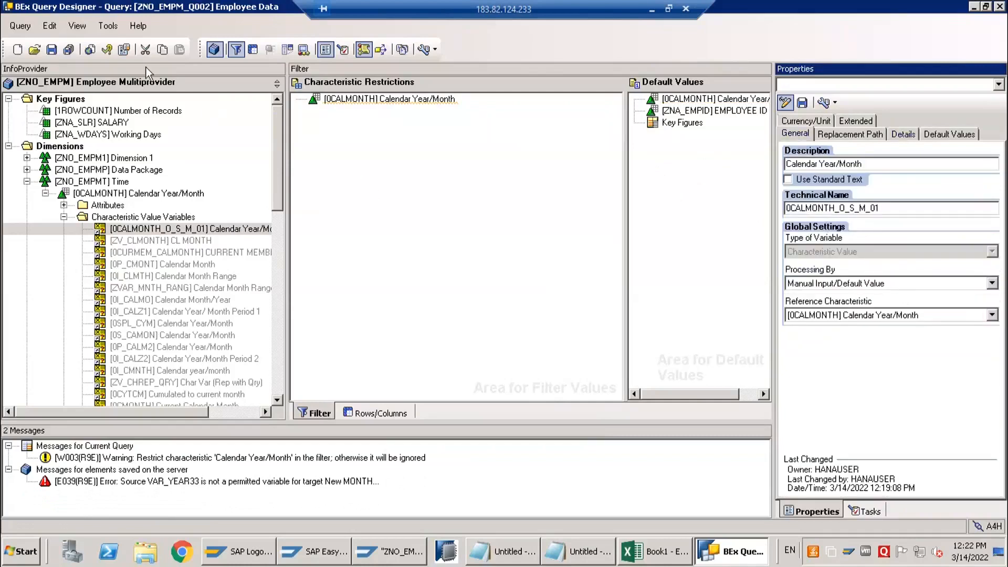
left_click(52, 49)
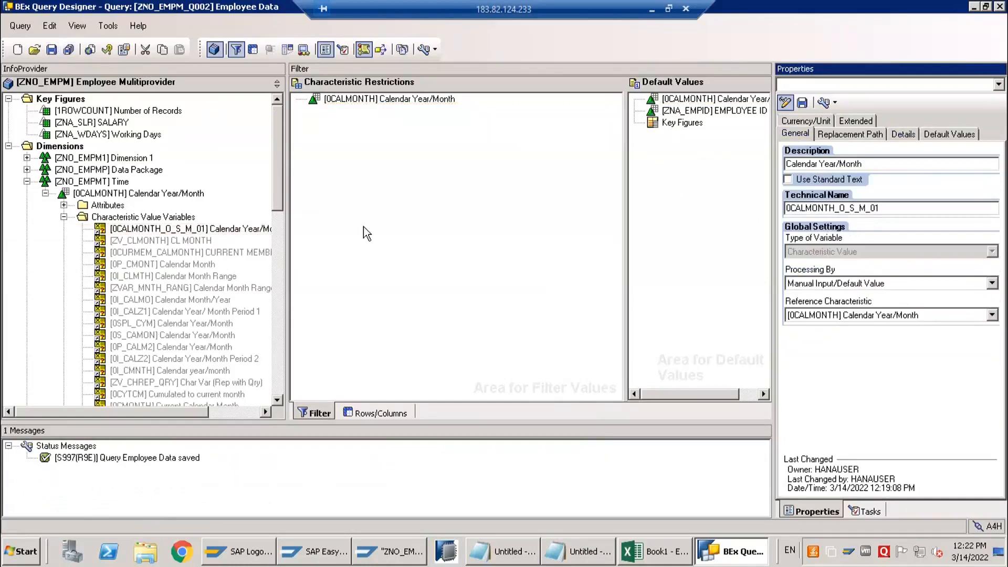
left_click(143, 231)
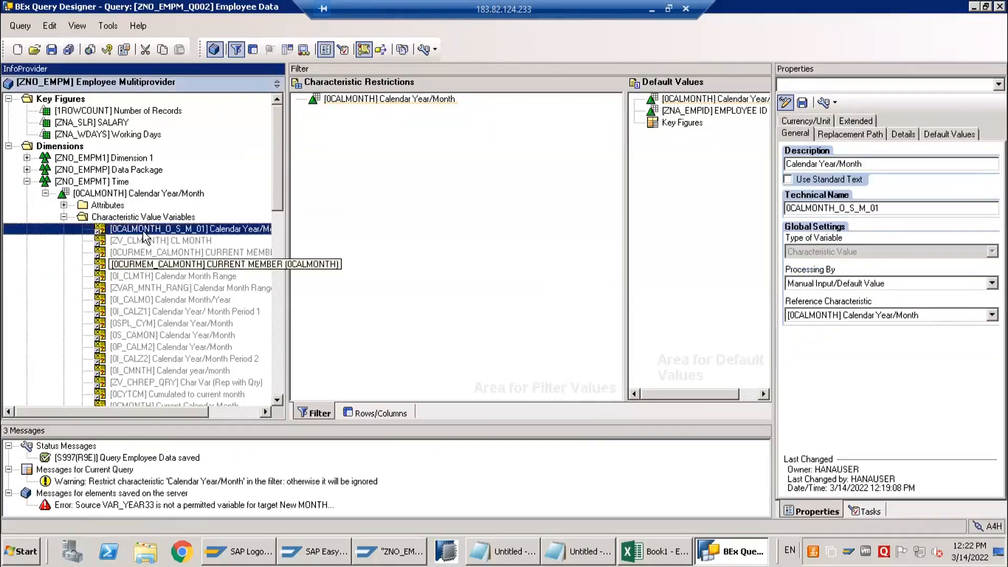
left_click_drag(335, 204, 345, 197)
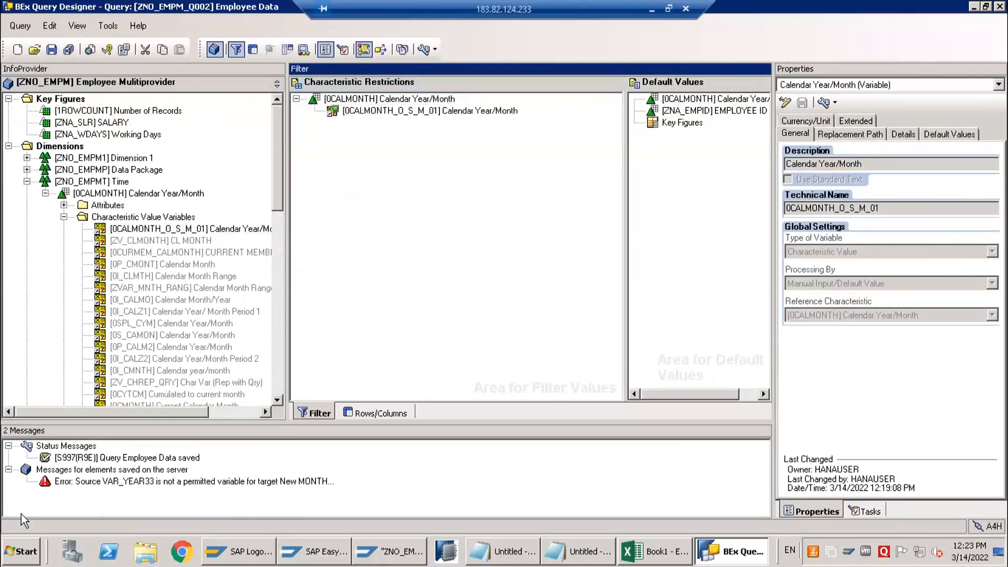
Launch Analysis for Microsoft Excel
left_click(21, 551)
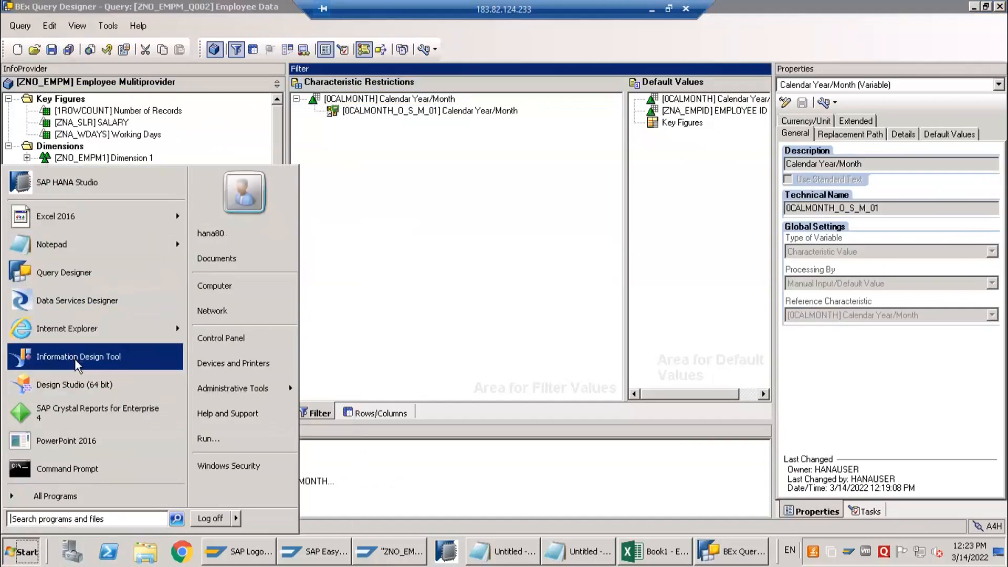
type("ana")
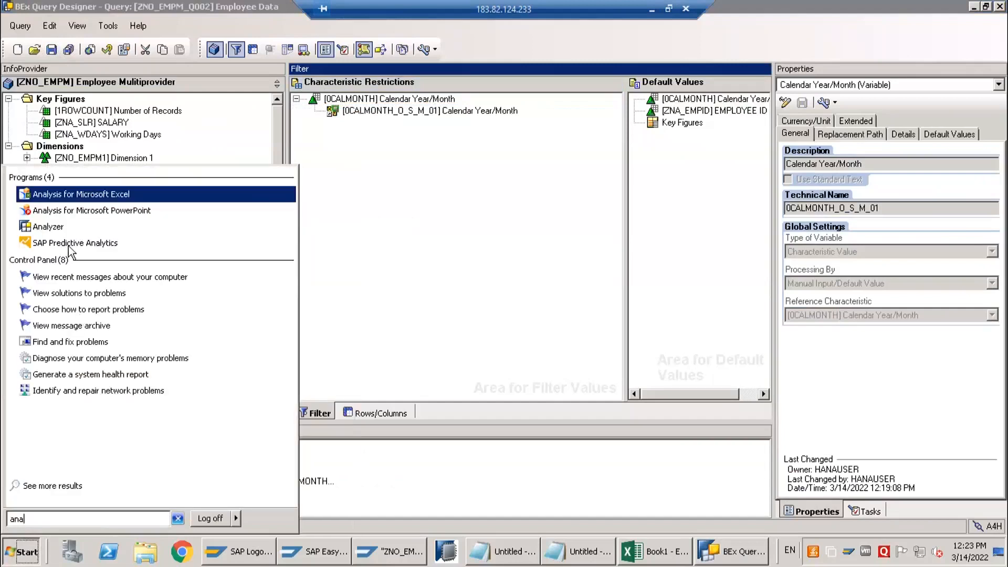
left_click(81, 195)
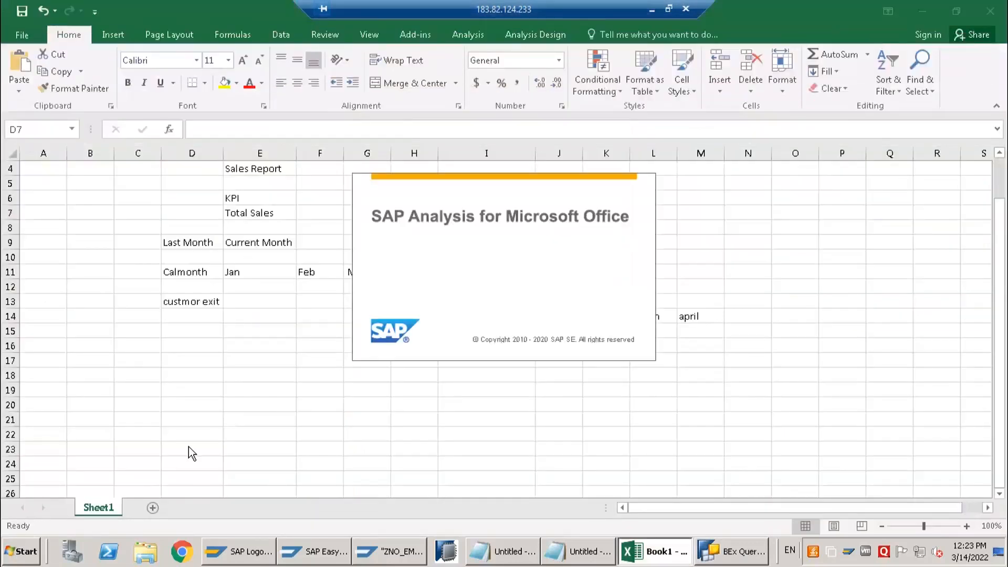
Switch to BEx Query Designer and copy the query's technical name ZNO_EMPM_Q002 from the query properties
left_click(730, 553)
left_click(122, 50)
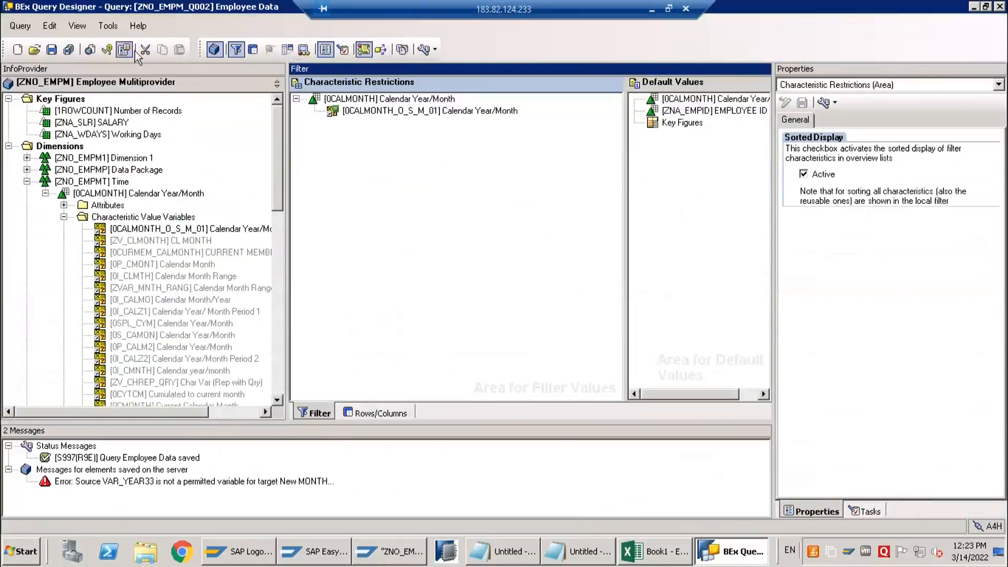
left_click_drag(857, 195, 776, 202)
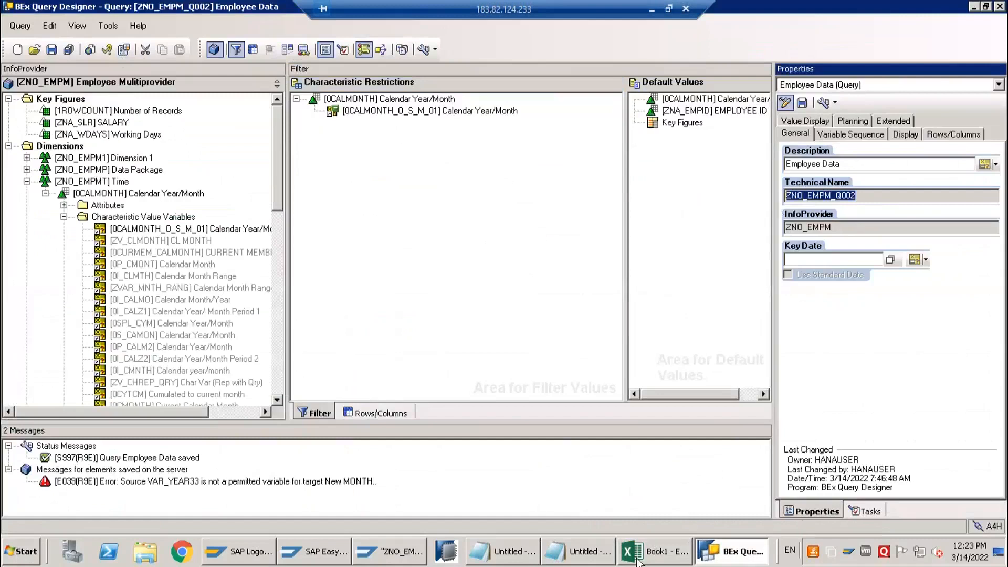
Switch to Excel and create a new blank workbook
left_click(653, 551)
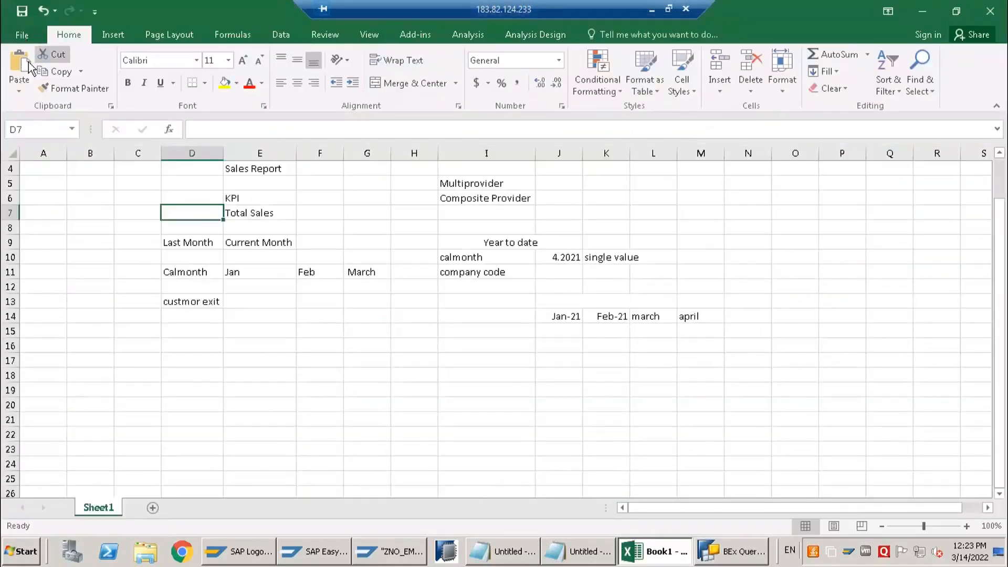
left_click(21, 35)
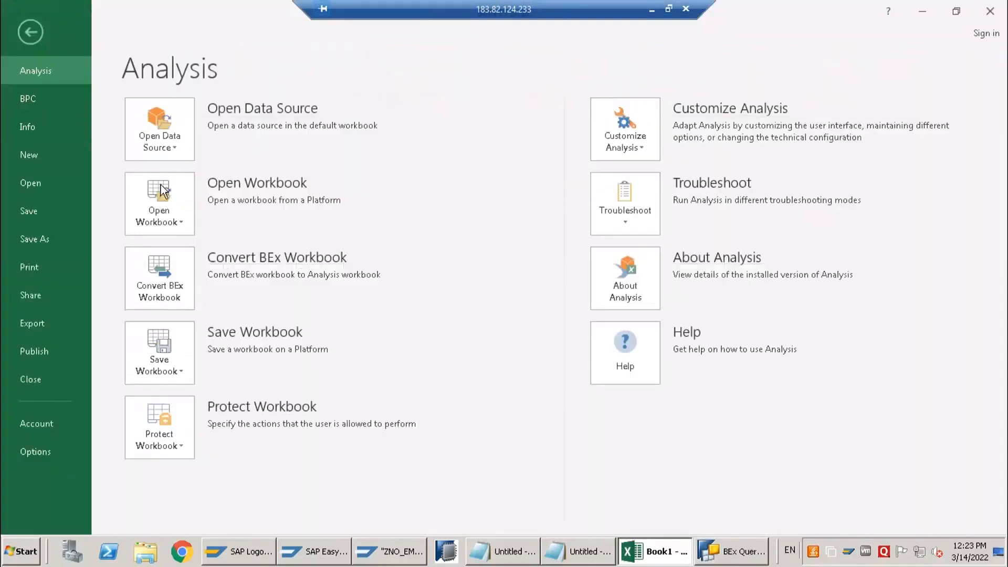
left_click(29, 37)
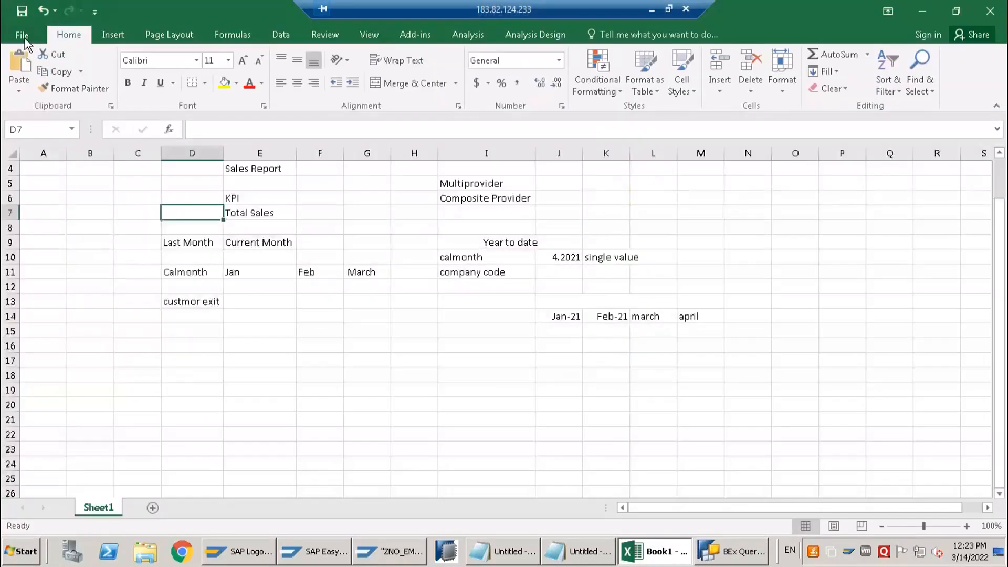
left_click(23, 35)
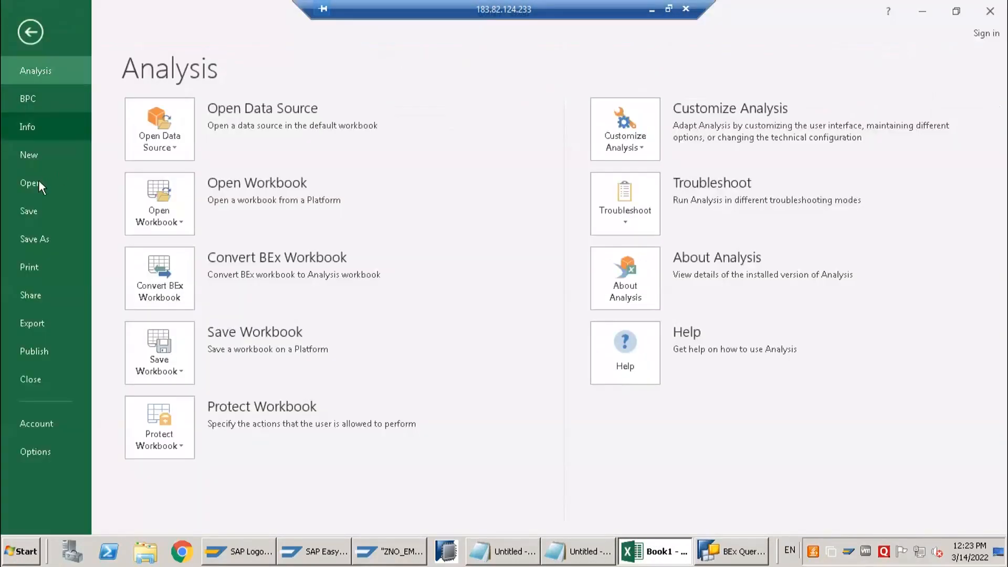
left_click(84, 155)
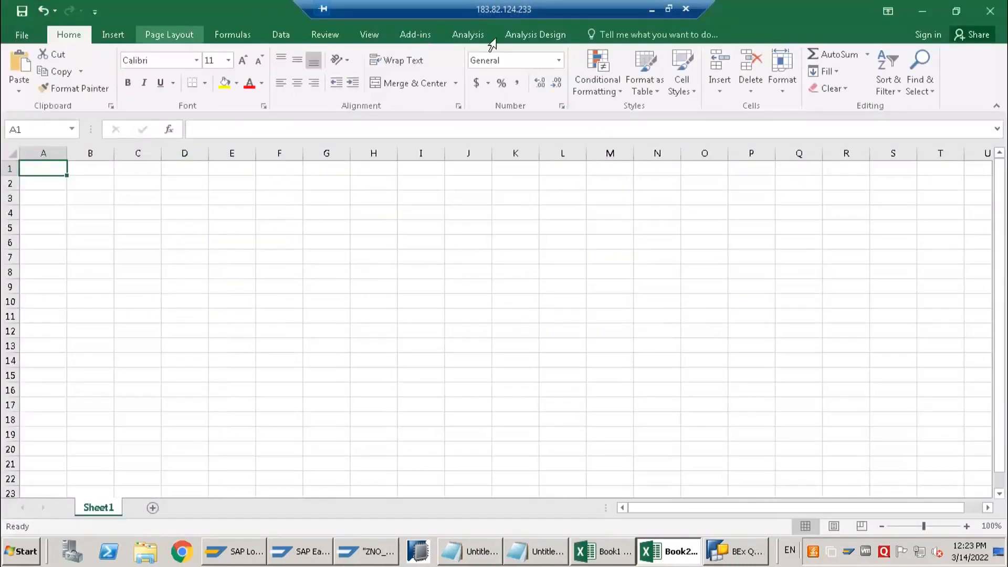
Start selecting a data source for analysis and log on to the bw system with the account password, accepting the insecure connection
left_click(24, 84)
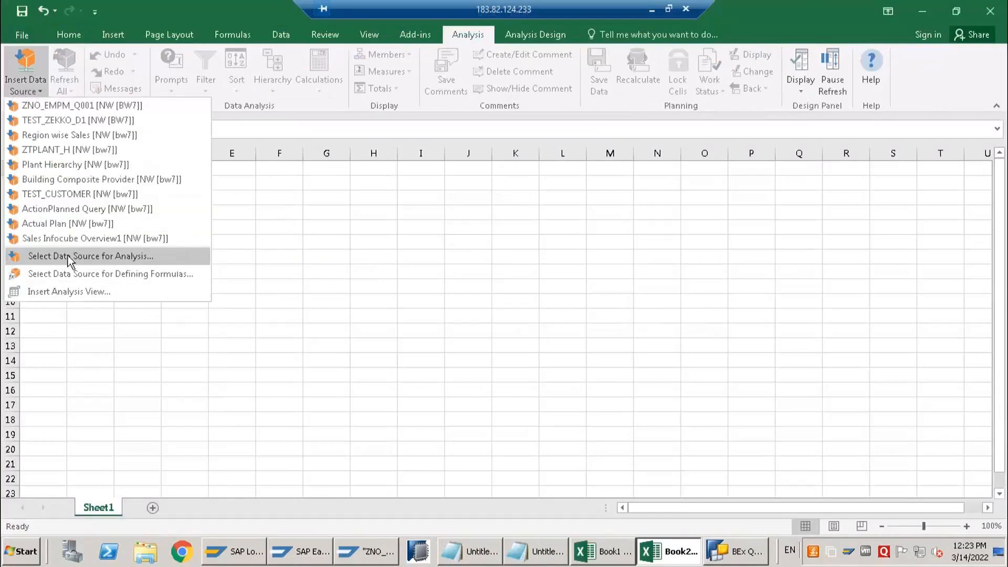
left_click(67, 256)
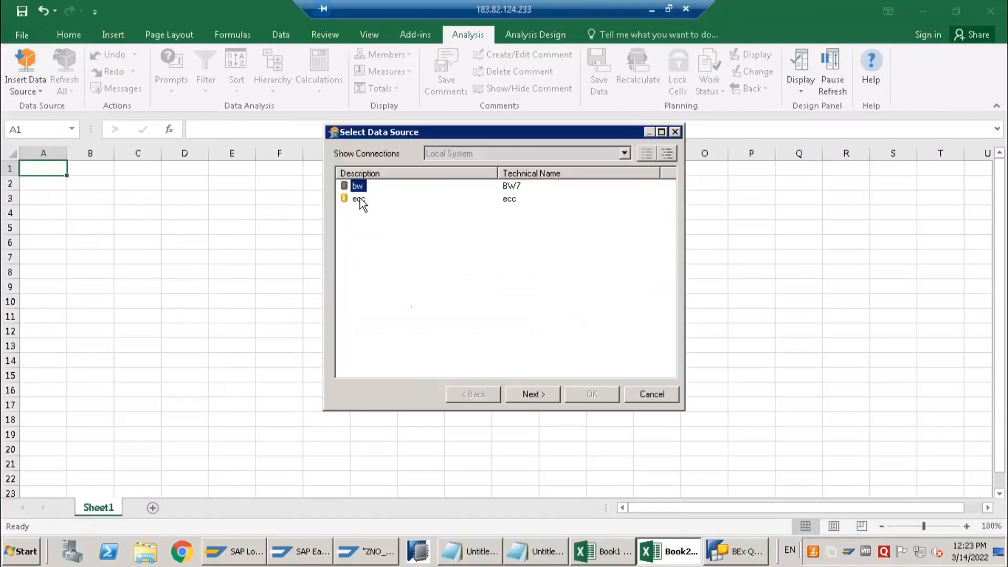
double_click(360, 188)
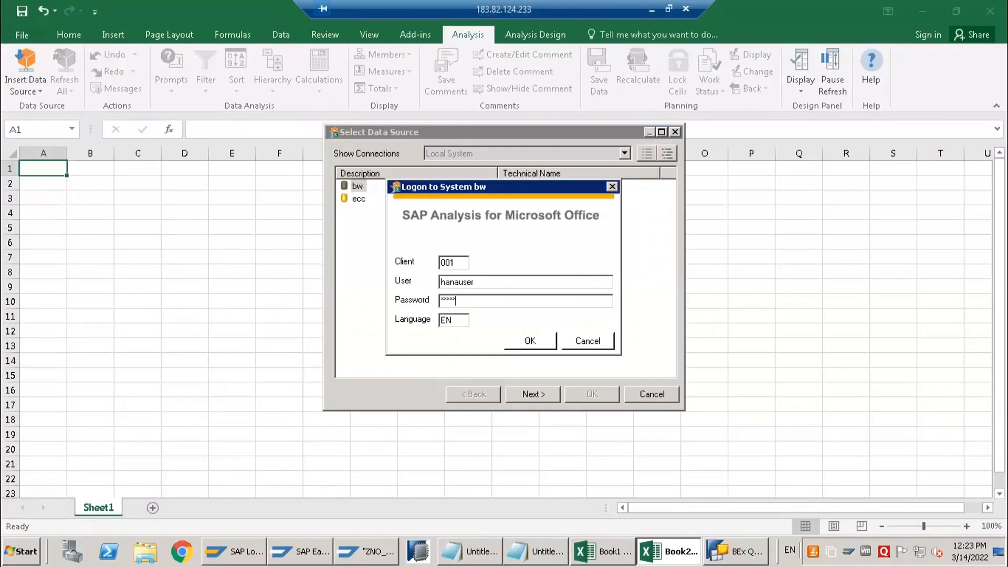
key("Return")
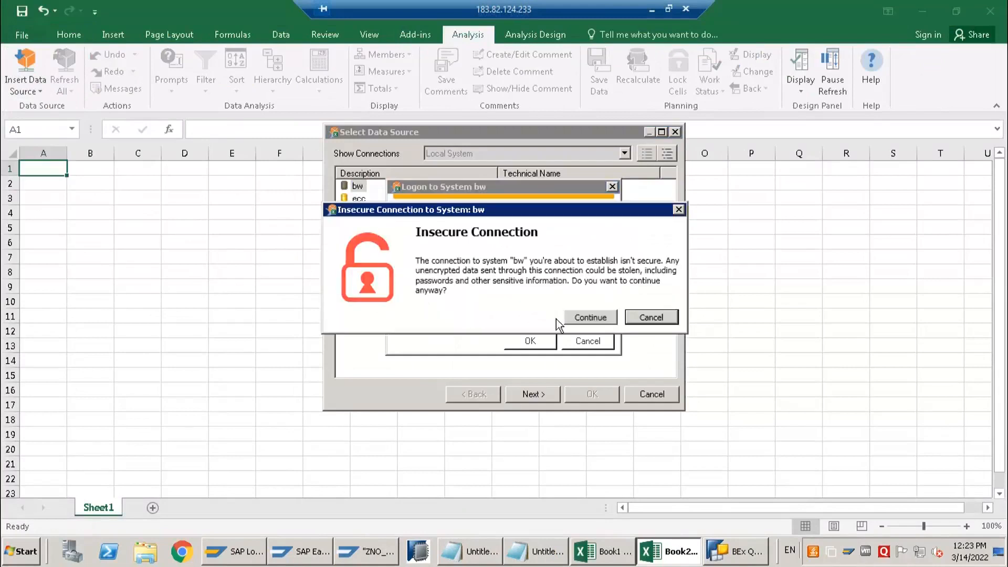
left_click(581, 320)
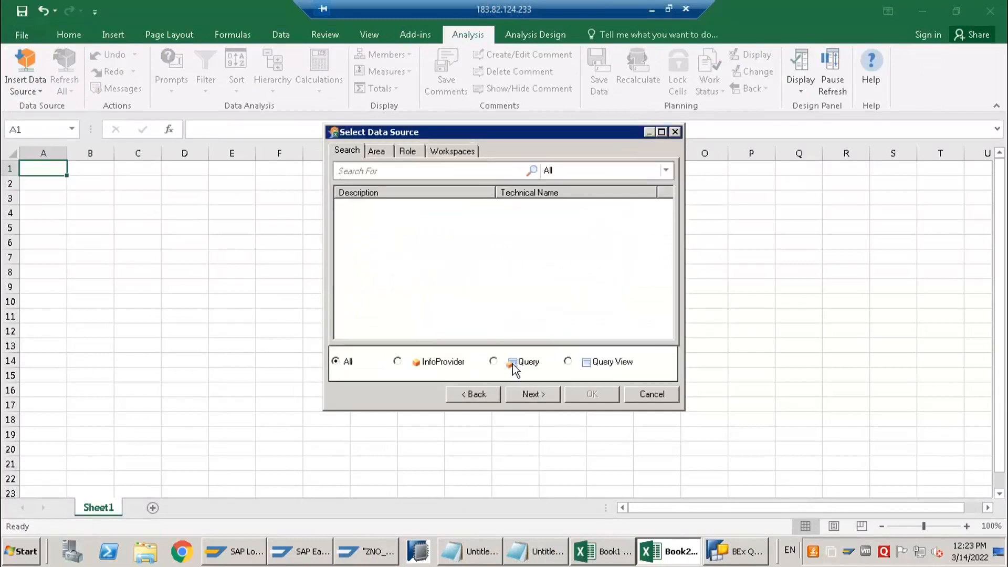
Restrict the data source search to queries, search for ZNO_EMPM_Q002 and insert the Employee Data query
left_click(513, 364)
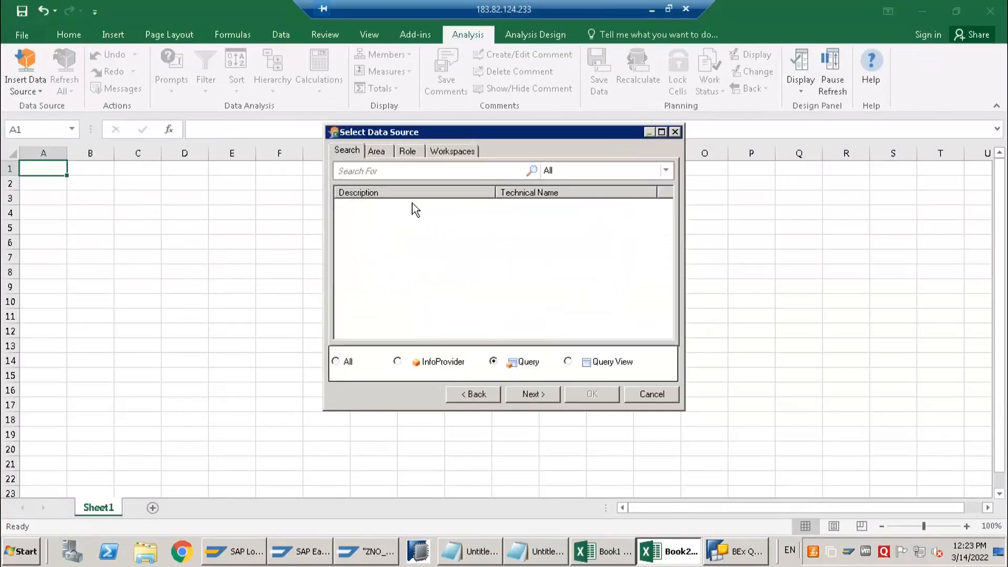
left_click(412, 170)
type("ZNO_EMPM_Q002")
key("Return")
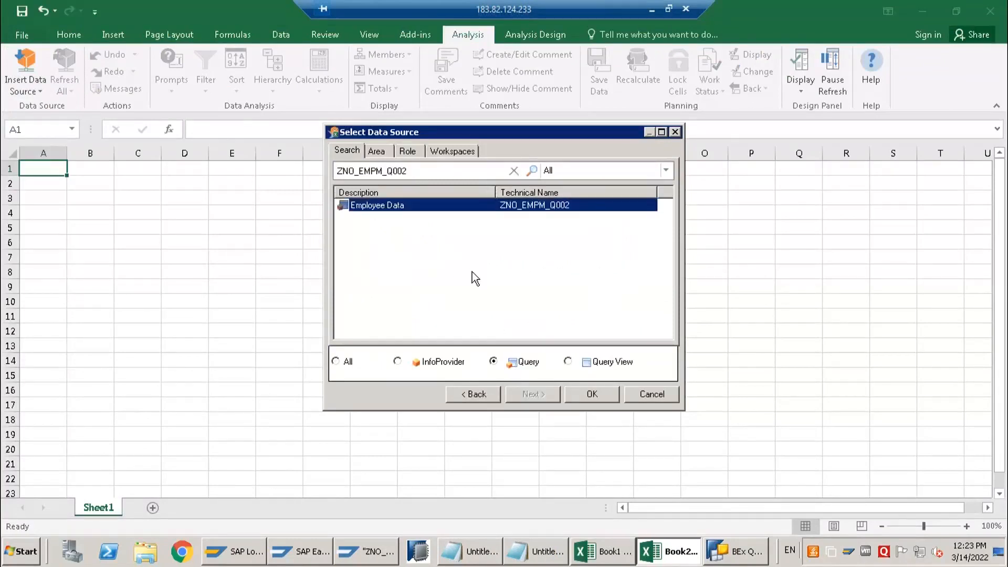
double_click(381, 206)
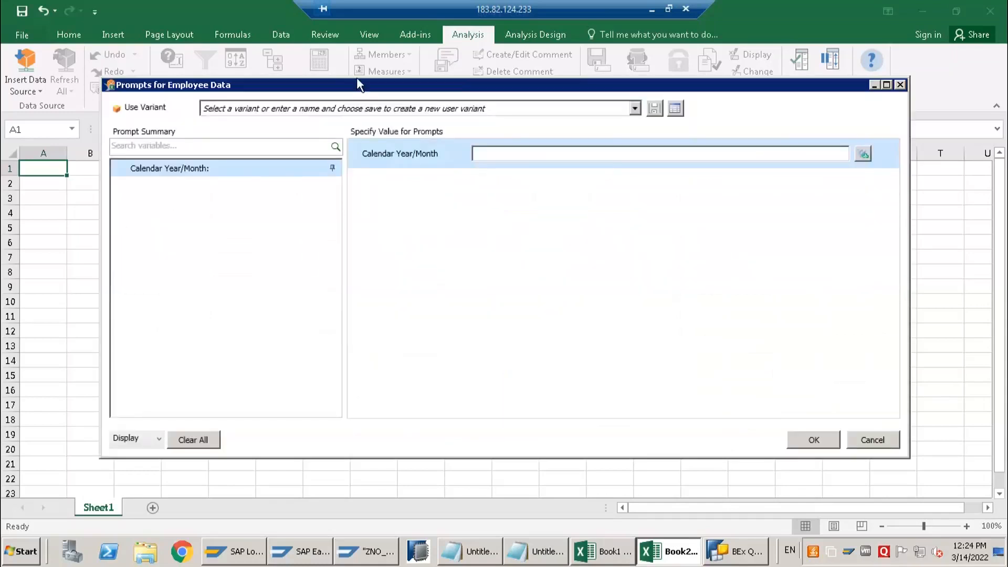
Run the Employee Data query with the optional Calendar Year/Month prompt left empty and review the resulting rows
left_click_drag(324, 90, 298, 95)
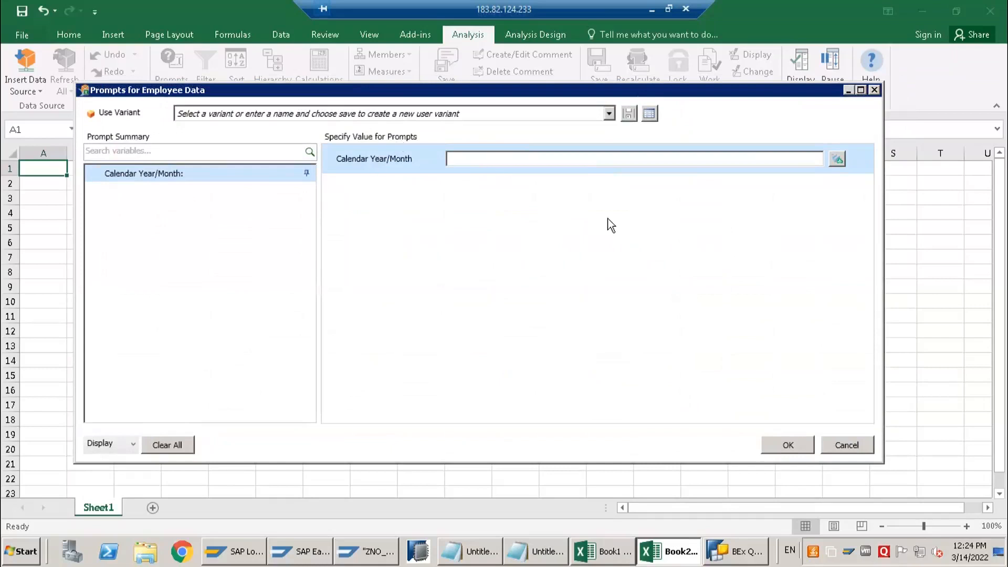
left_click(779, 441)
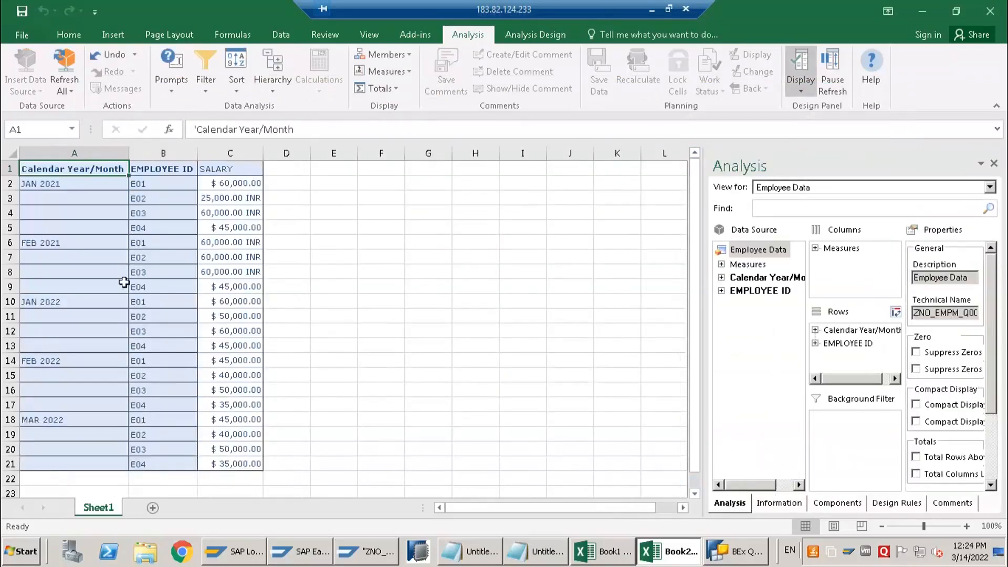
scroll(109, 320, "down", 4)
scroll(100, 271, "up", 4)
Switch to BEx Query Designer and create a new characteristic value variable under Calendar Year/Month
left_click(739, 552)
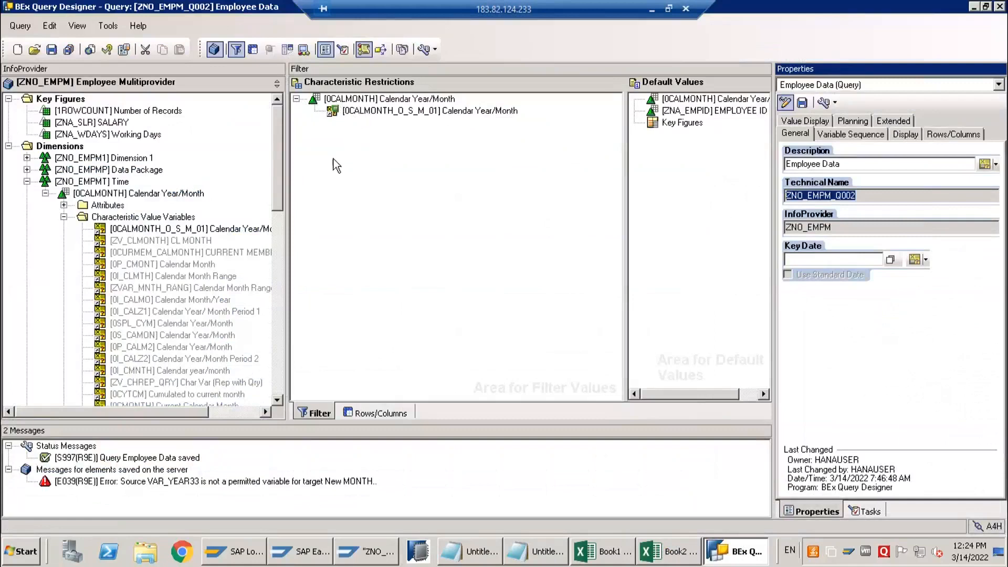
left_click(315, 99)
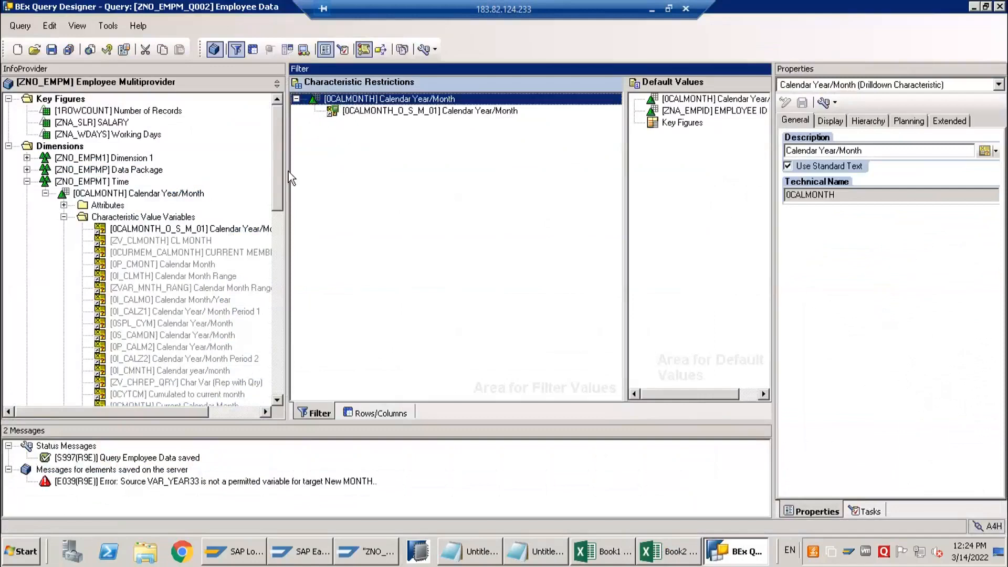
right_click(153, 217)
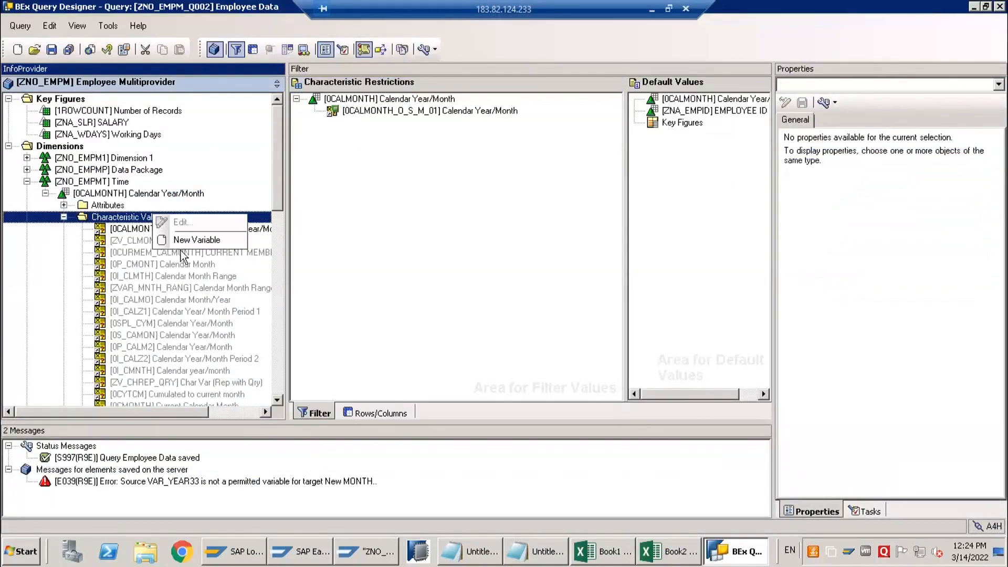
left_click(182, 240)
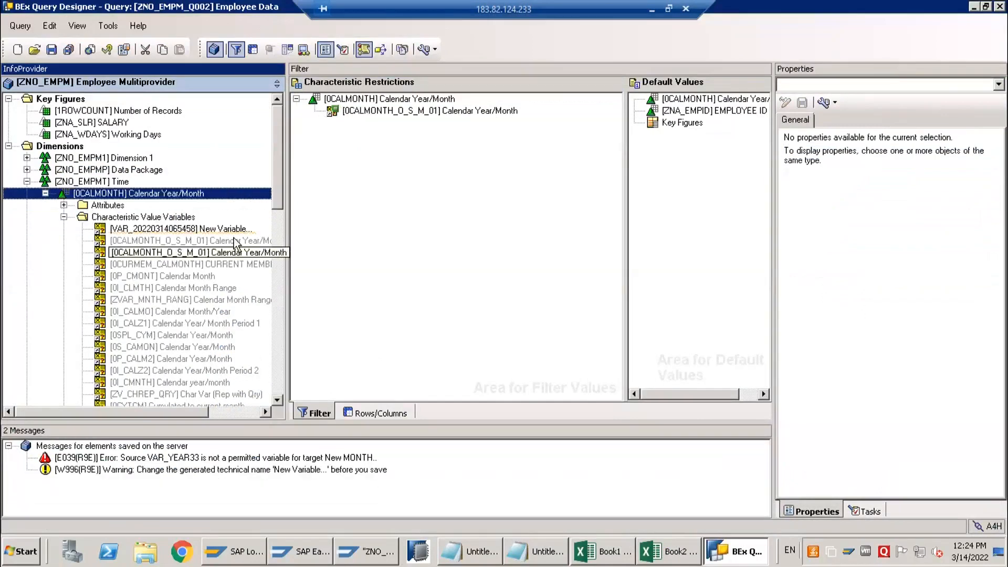
Replace the new variable's technical name with 0CALMONTH_M_S_M_01
left_click_drag(866, 208, 736, 213)
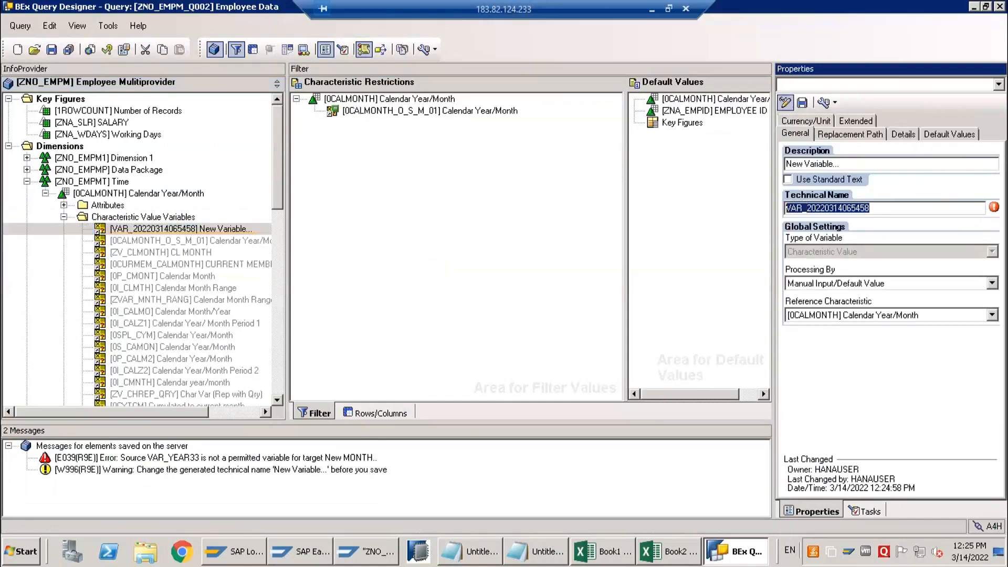
type("0CALMONTH_M_S_")
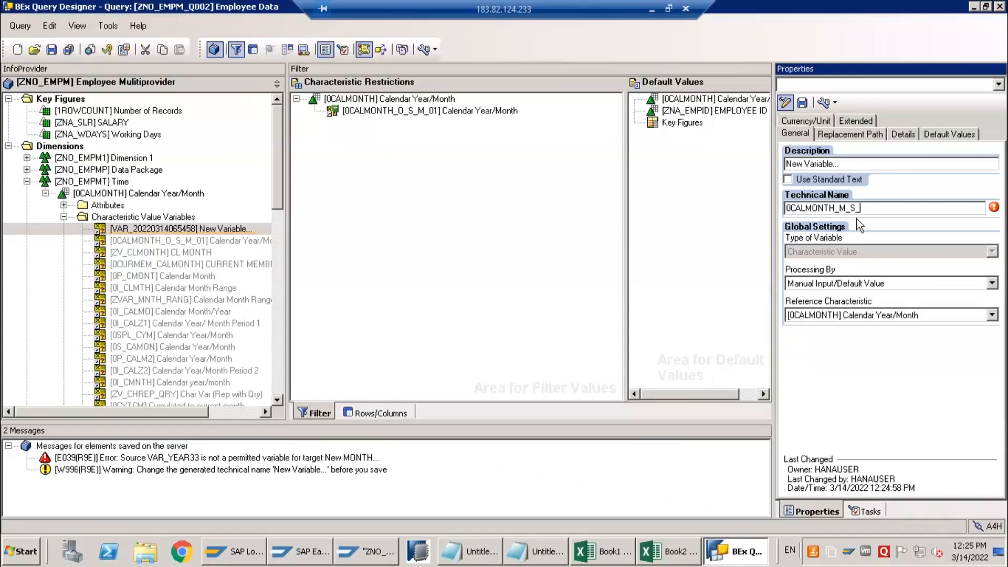
type("M_01")
Set the new variable's description to "Calendar Year/Month"
left_click(864, 163)
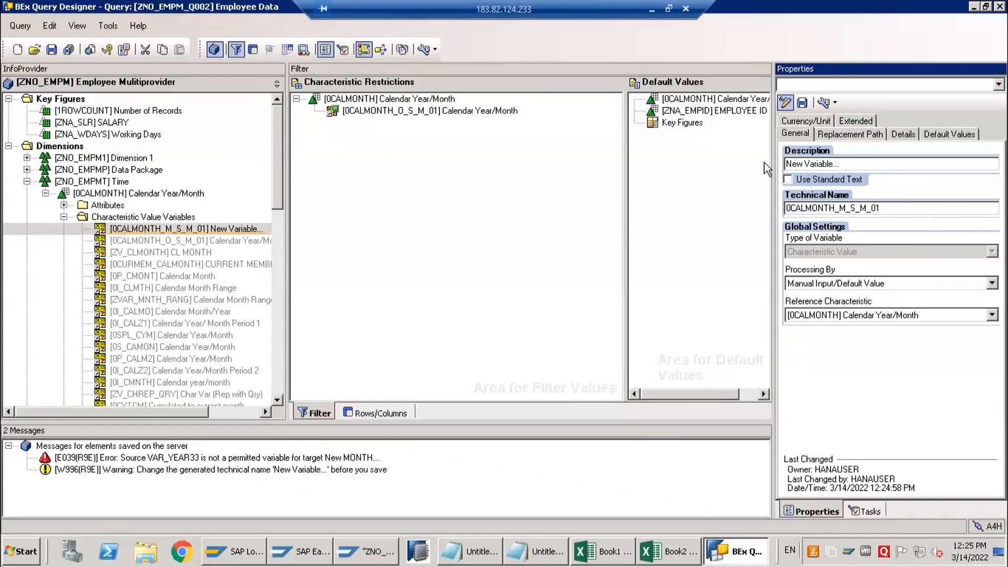
type("cA")
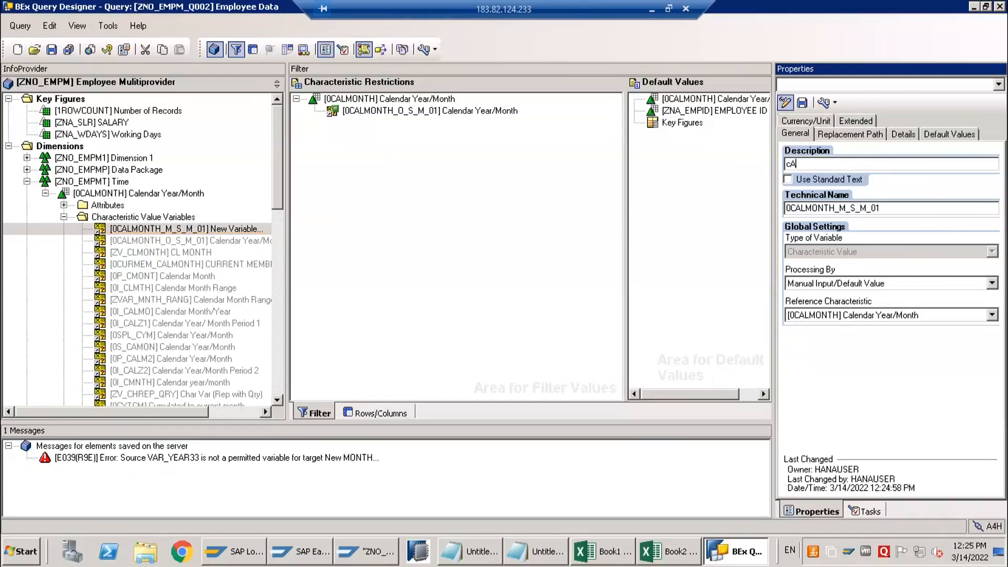
type("LE")
key("BackSpace")
type("Month")
left_click(824, 164)
left_click(840, 207)
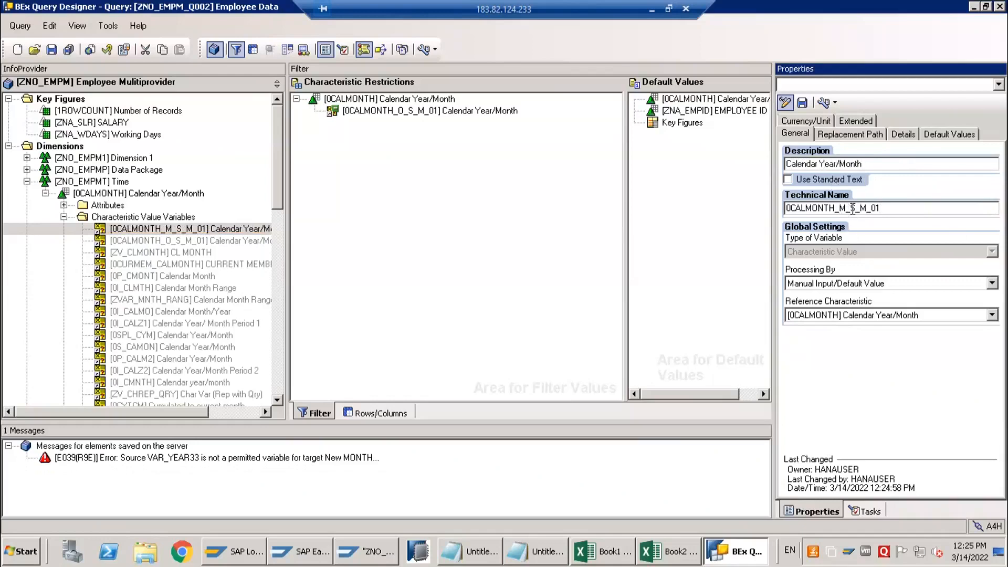
left_click(855, 209)
Make the single-value variable's input Mandatory and save it as 0CALMONTH_M_S_M_01
left_click(900, 136)
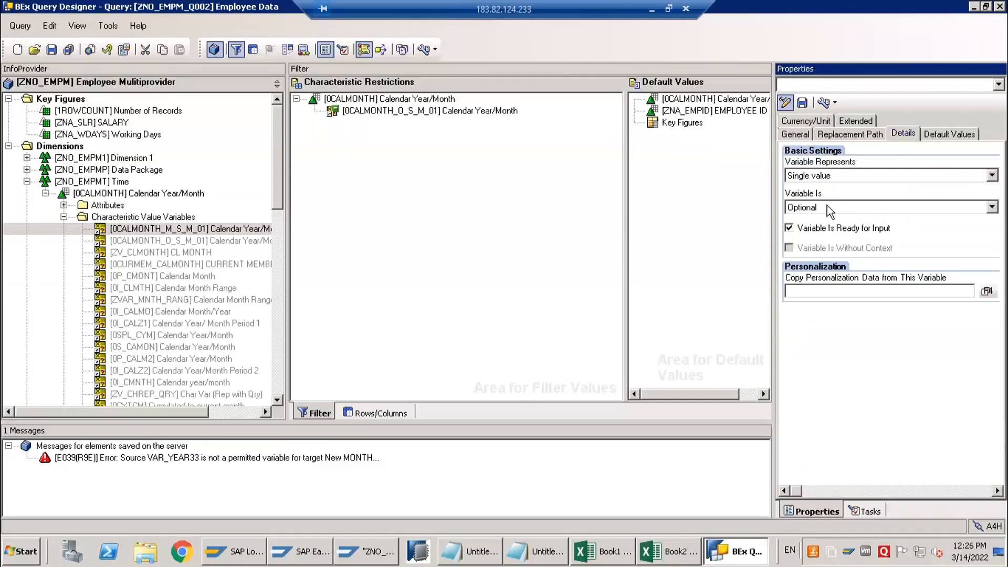
left_click(827, 207)
left_click(826, 230)
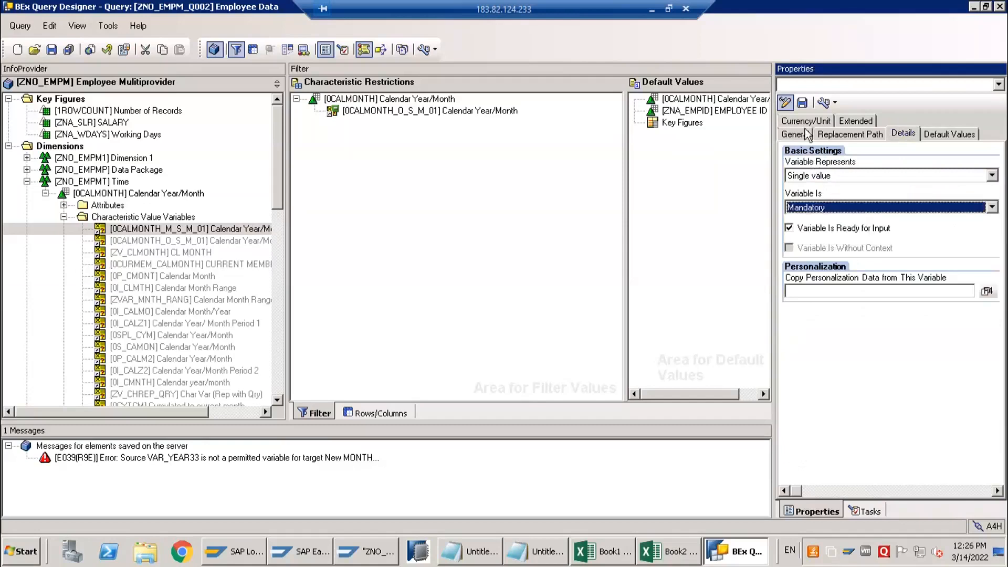
left_click(801, 103)
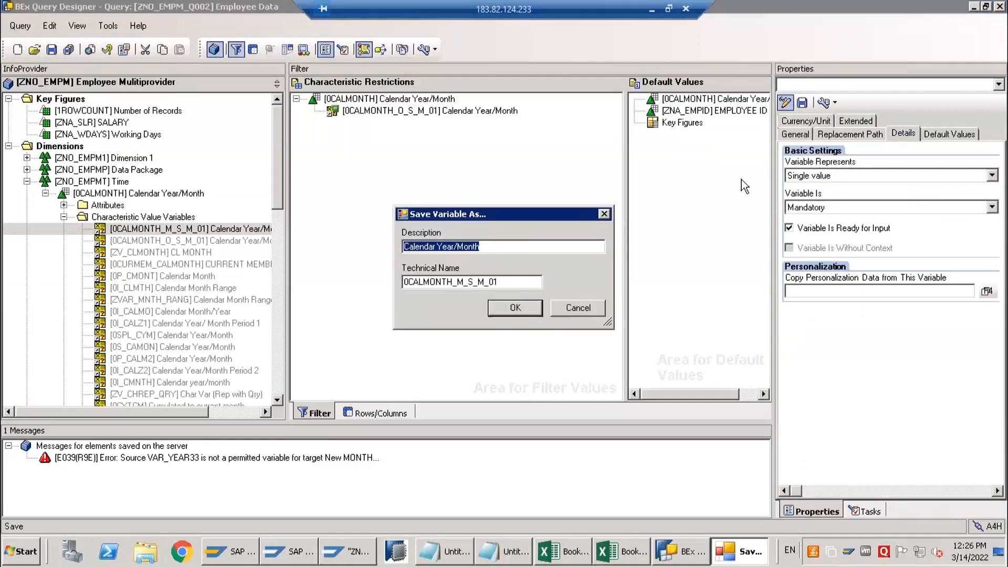
left_click(515, 310)
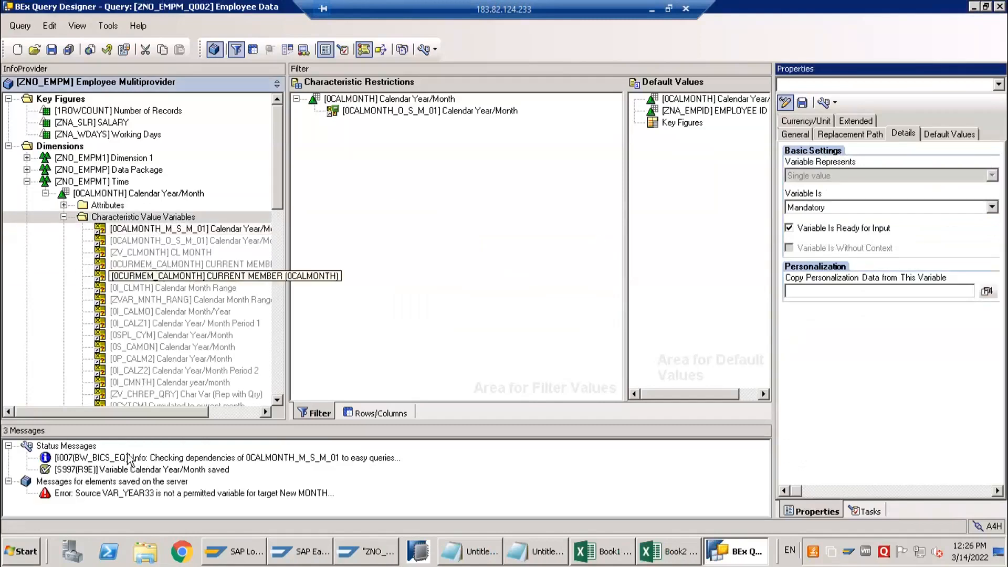
Replace the variable 0CALMONTH_O_S_M_01 with 0CALMONTH_M_S_M_01 in the Calendar Year/Month characteristic restriction
left_click_drag(161, 228, 365, 134)
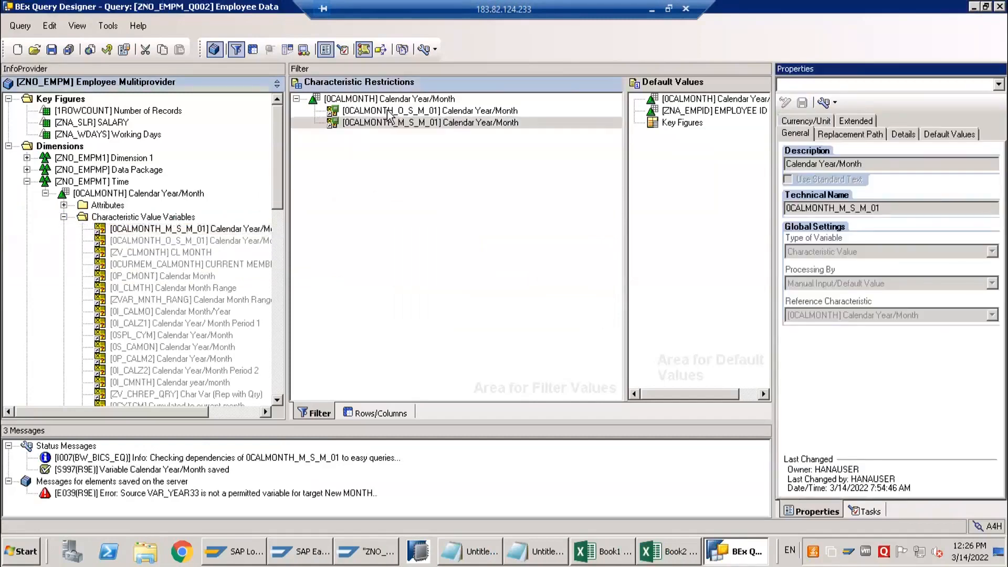
left_click(387, 109)
right_click(388, 110)
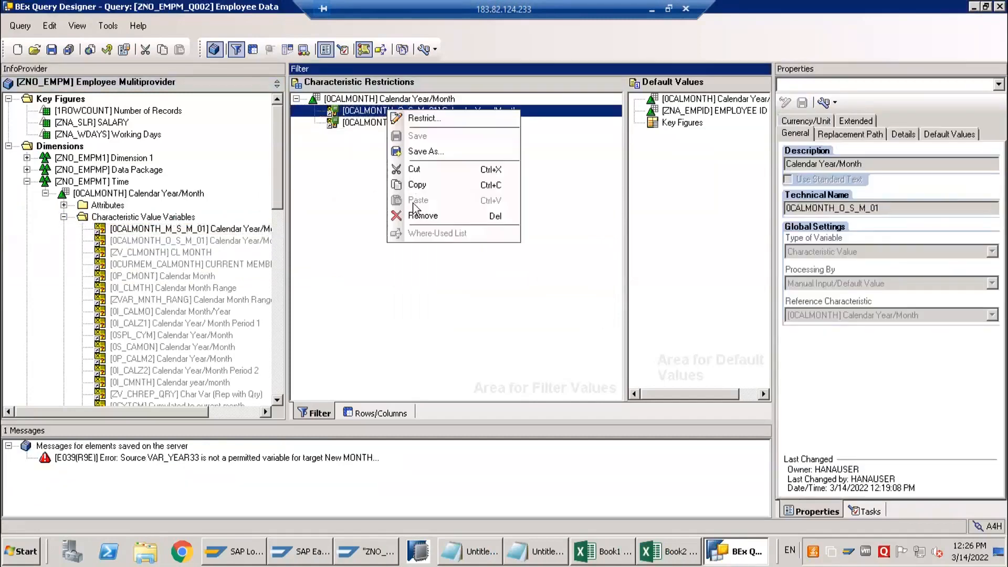
left_click(422, 215)
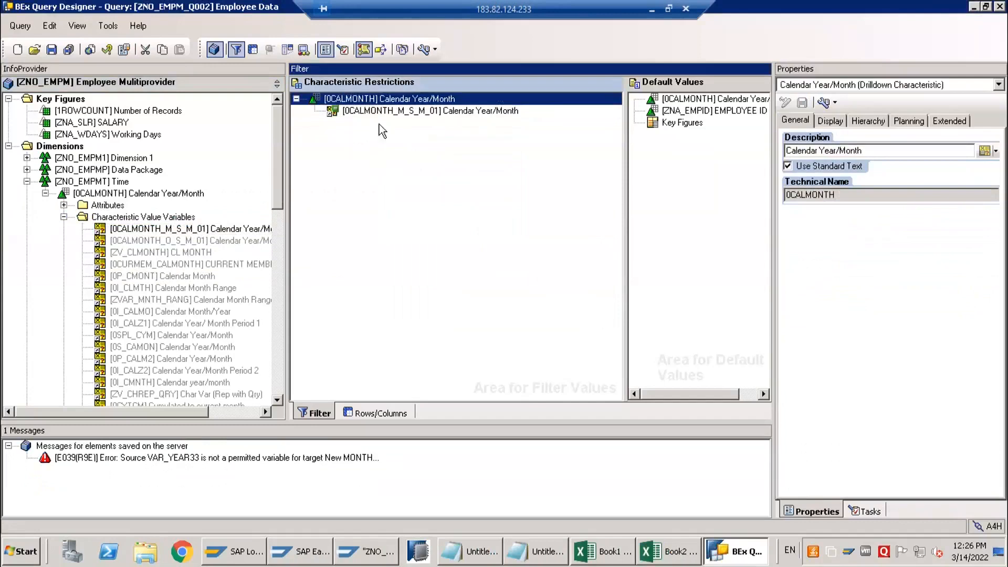
Save the query, then switch to the Analysis workbook Book2 in Excel and reset the Employee Data source
left_click(336, 111)
left_click(57, 50)
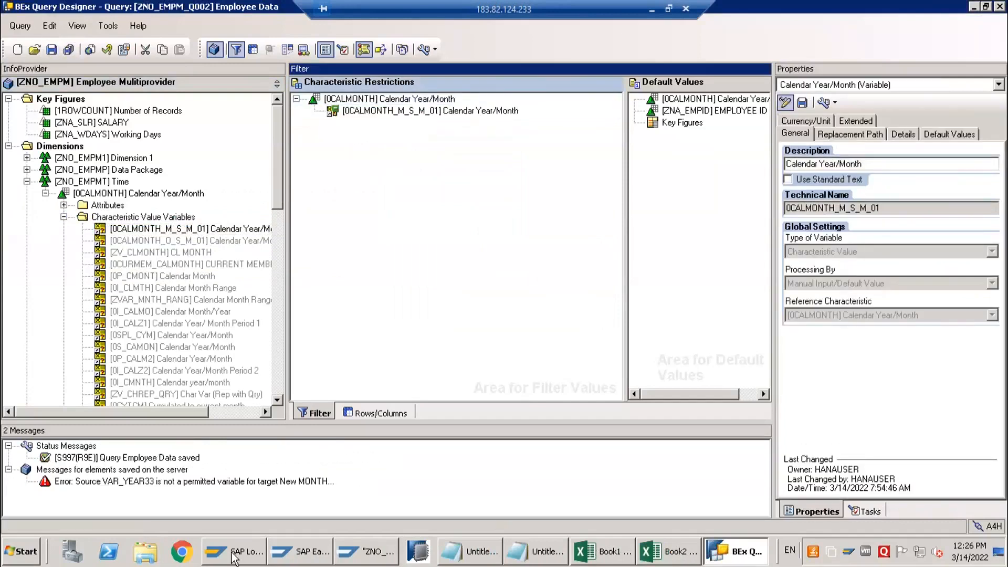
left_click(641, 547)
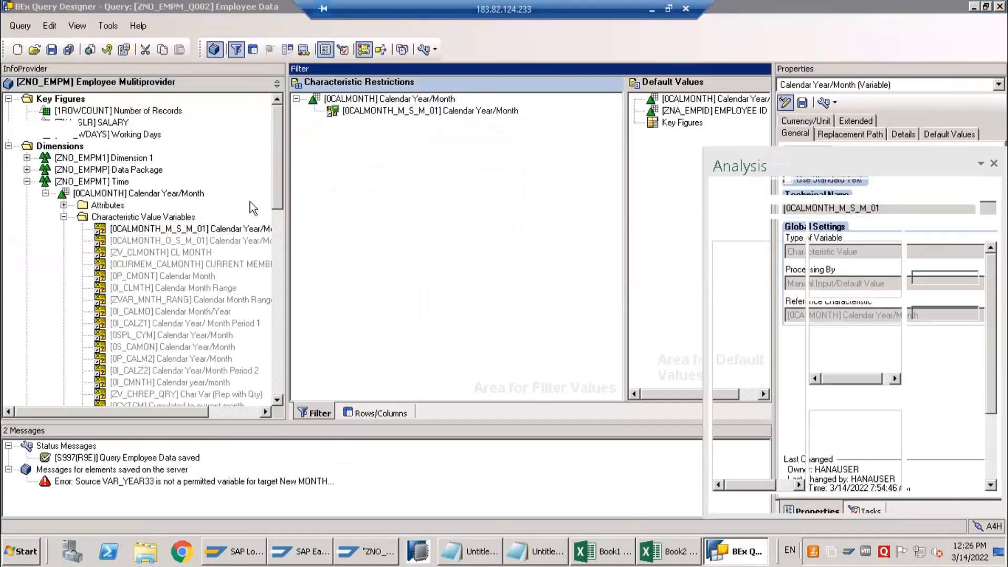
left_click(66, 94)
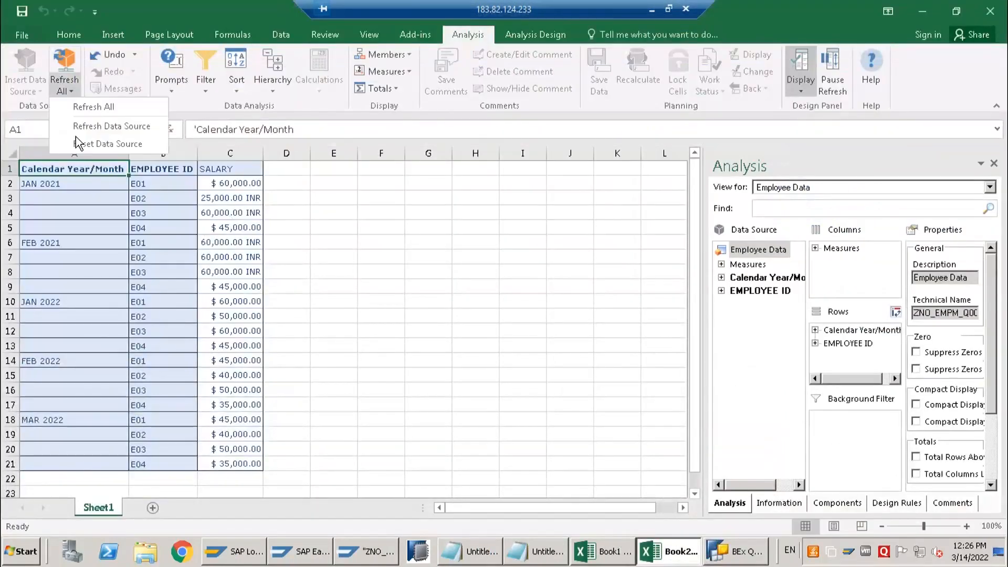
left_click(87, 127)
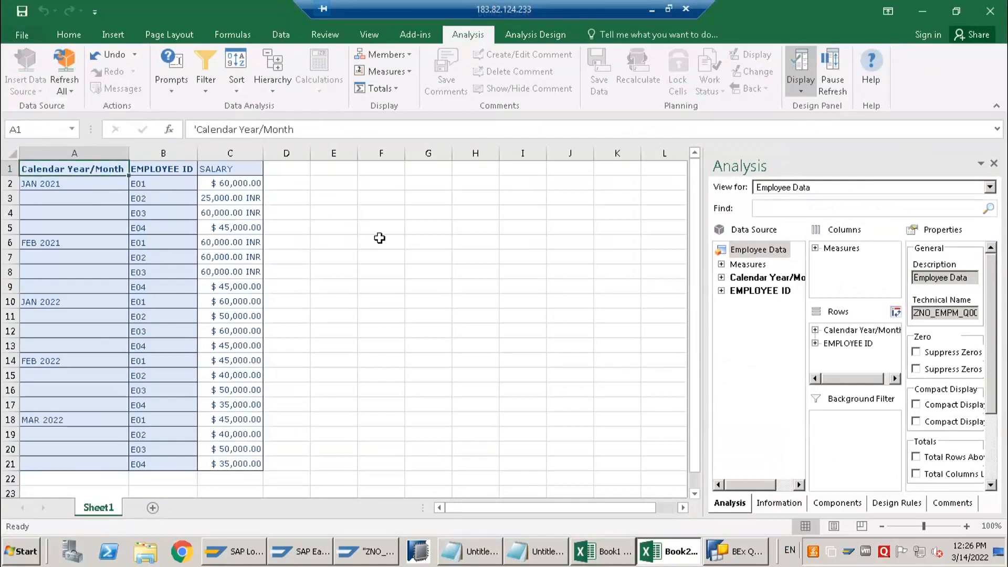
left_click(172, 89)
left_click(67, 95)
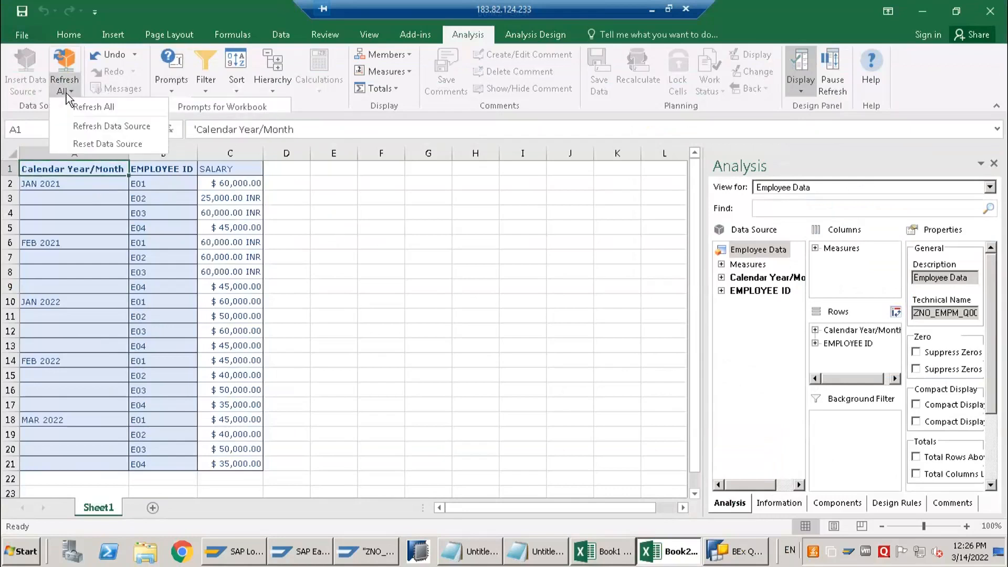
left_click(95, 145)
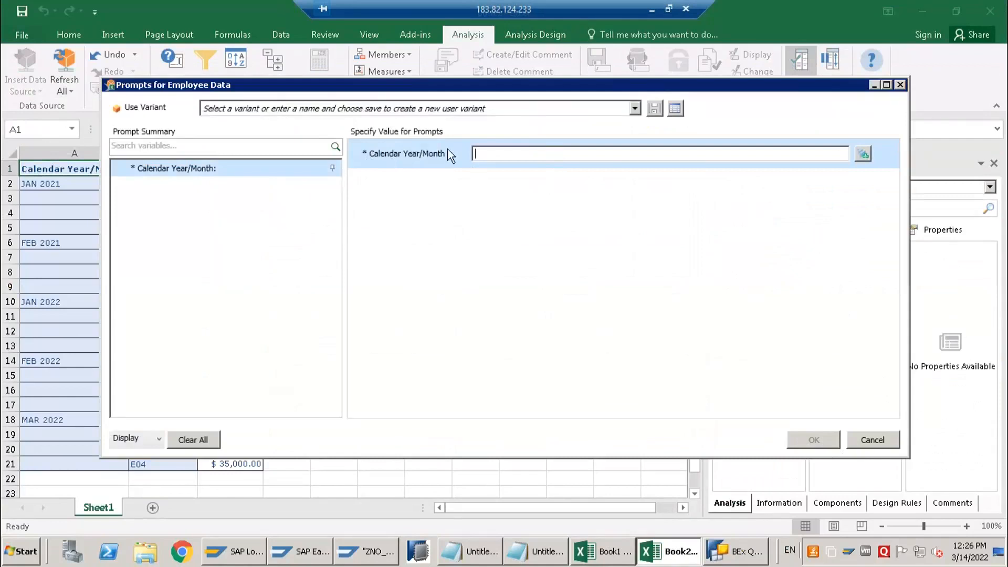
Answer the mandatory Calendar Year/Month prompt with the member MAR 2022 and run the query
left_click(864, 154)
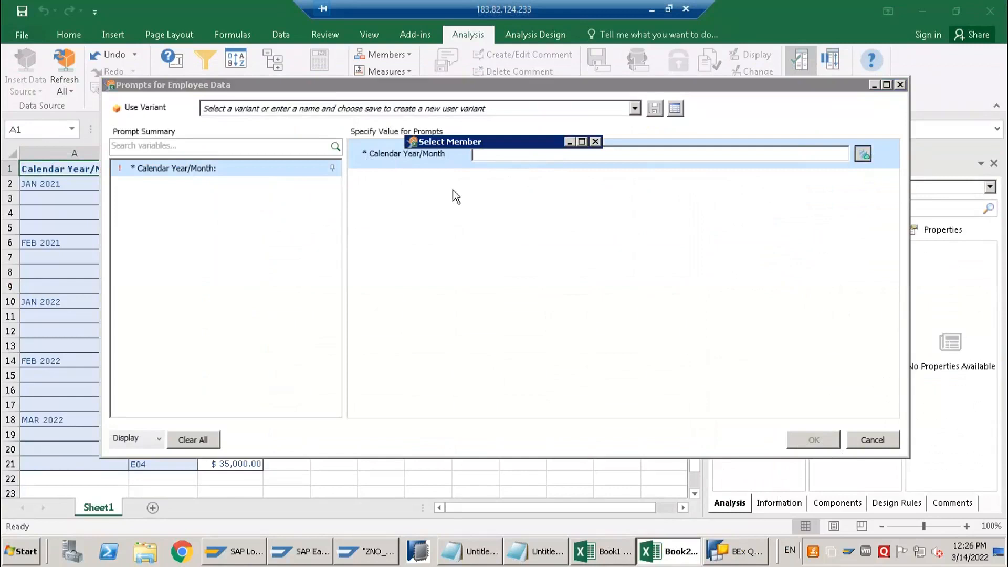
left_click(416, 265)
left_click(507, 380)
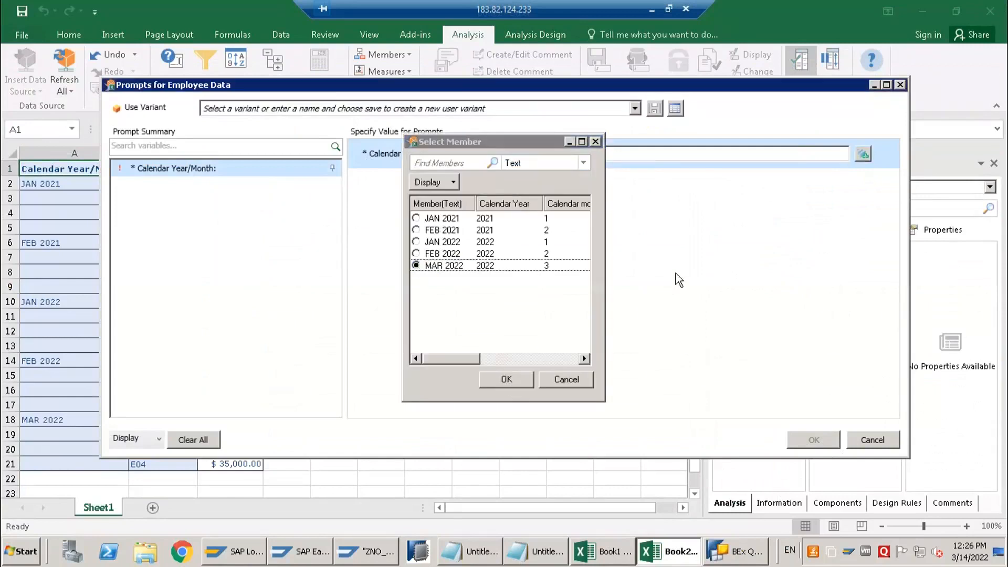
left_click(820, 439)
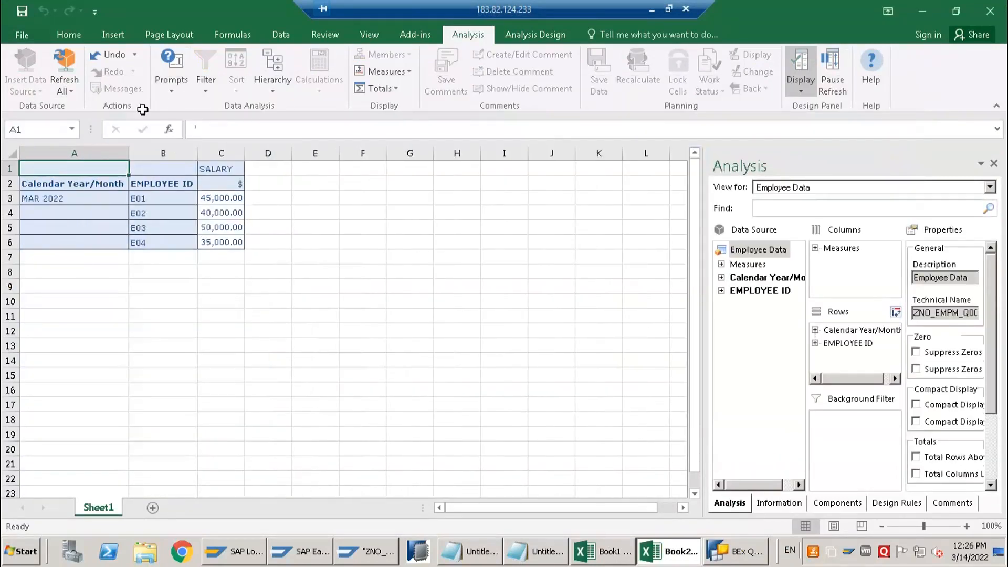
Insert the Employee Data source again at cell A8, accepting 03/2022 for the Calendar Year/Month prompt
left_click(172, 92)
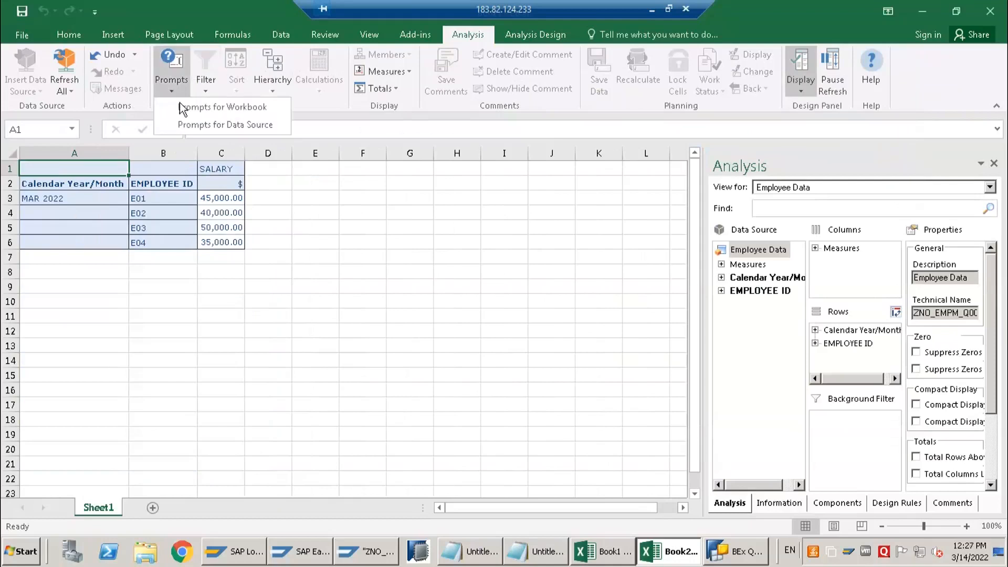
left_click(52, 262)
left_click(52, 272)
left_click(67, 94)
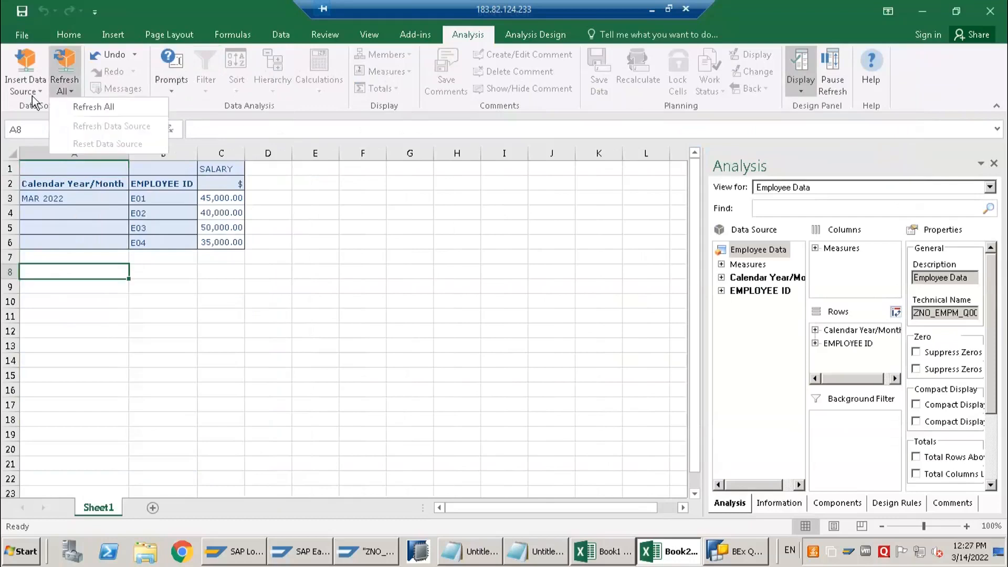
left_click(32, 92)
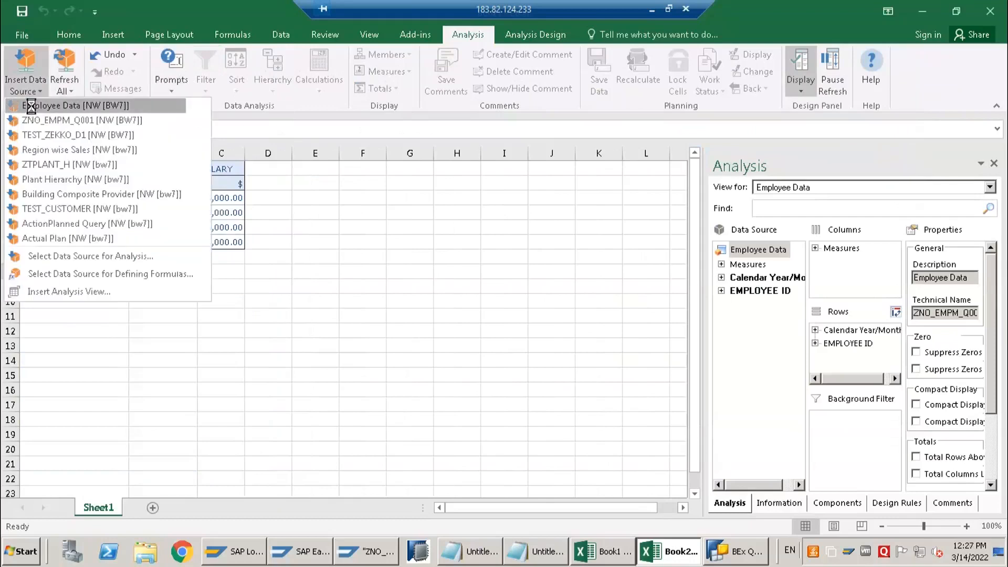
left_click(32, 106)
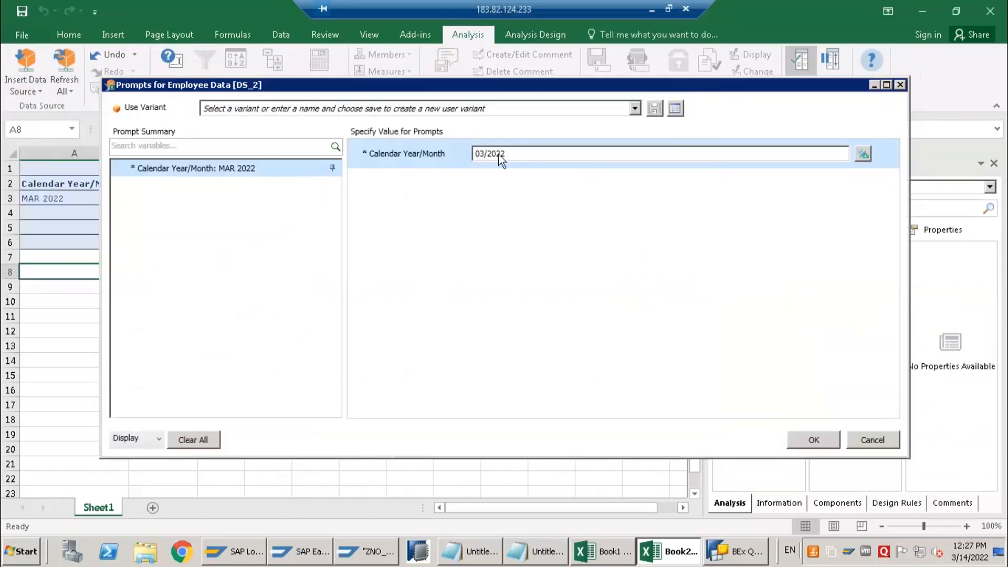
left_click(497, 154)
left_click_drag(507, 154, 440, 155)
left_click(818, 444)
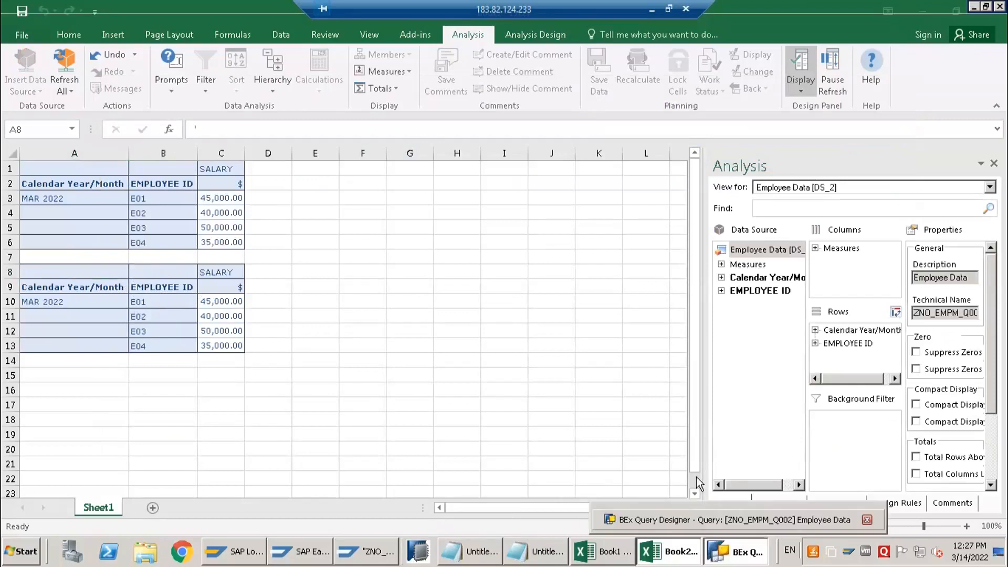
Switch to BEx Query Designer and create a new characteristic value variable for Calendar Year/Month
left_click(734, 557)
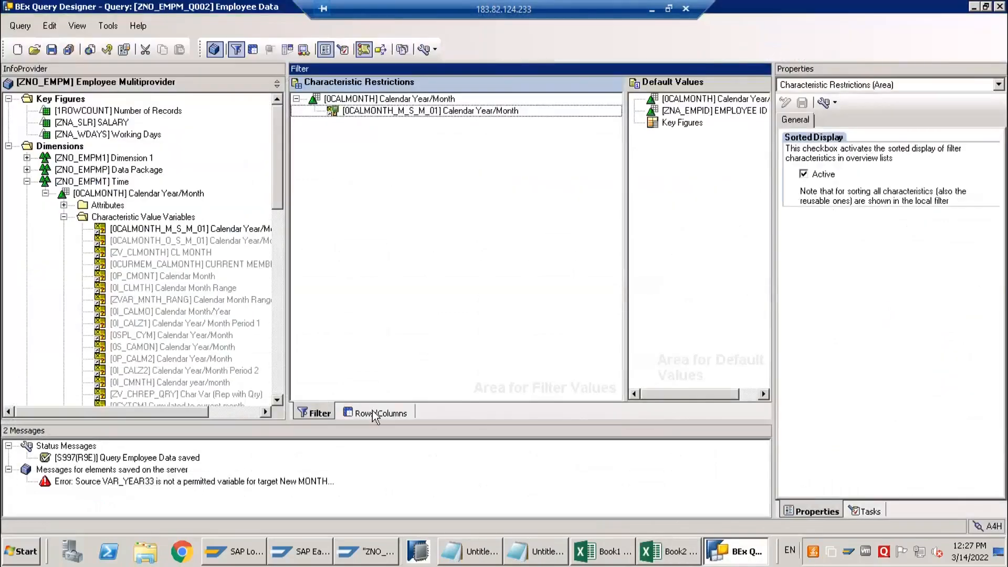
left_click(128, 216)
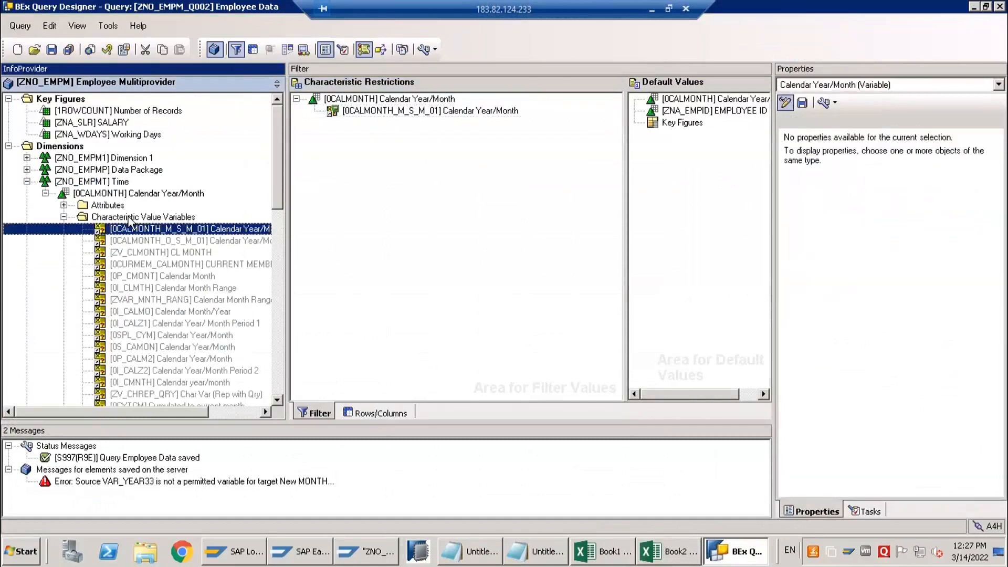
right_click(129, 216)
left_click(151, 241)
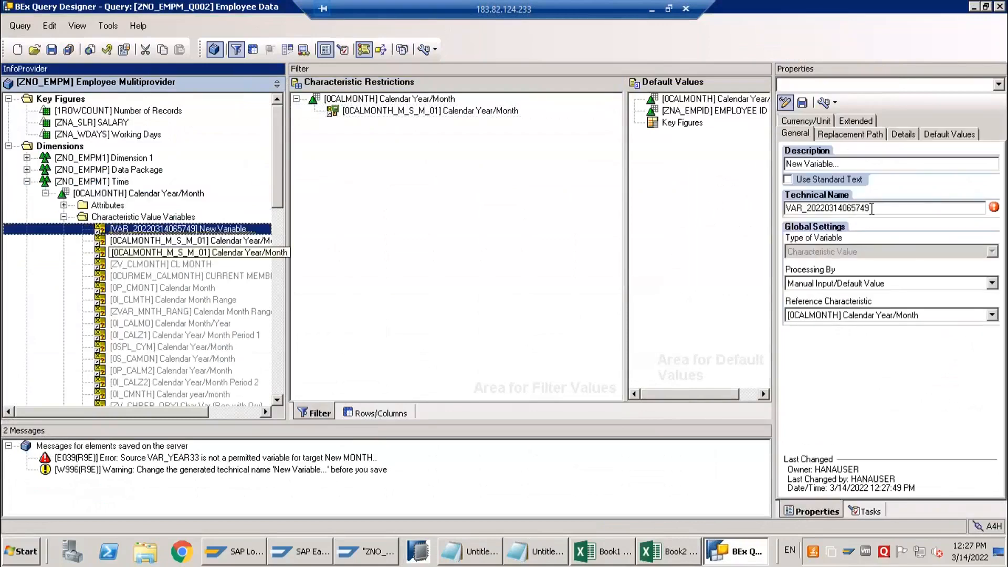
Replace the new variable's generated technical name with 0CALMONTH_M_S_C_01
left_click_drag(869, 208, 797, 208)
key("shift+Home")
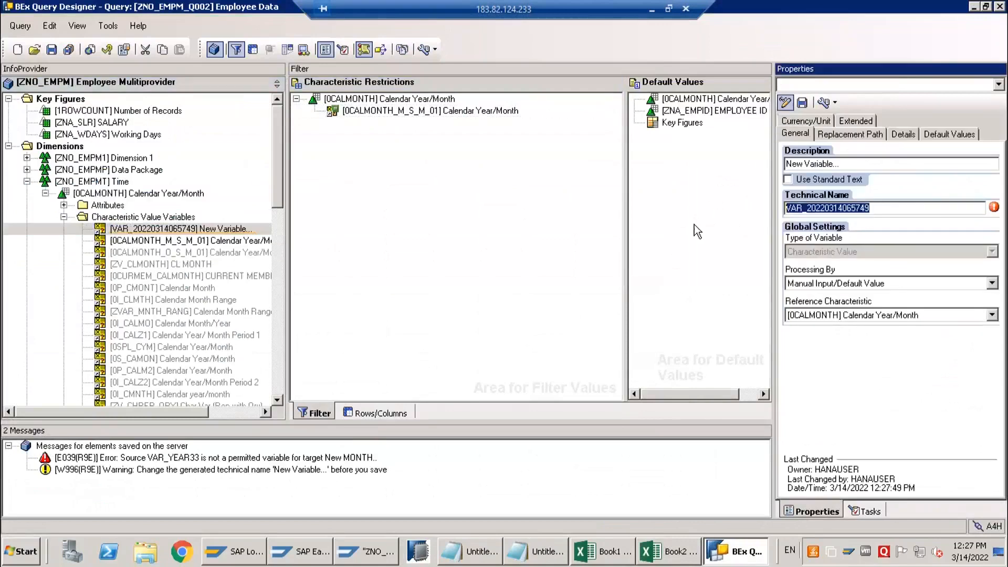
type("0CALM")
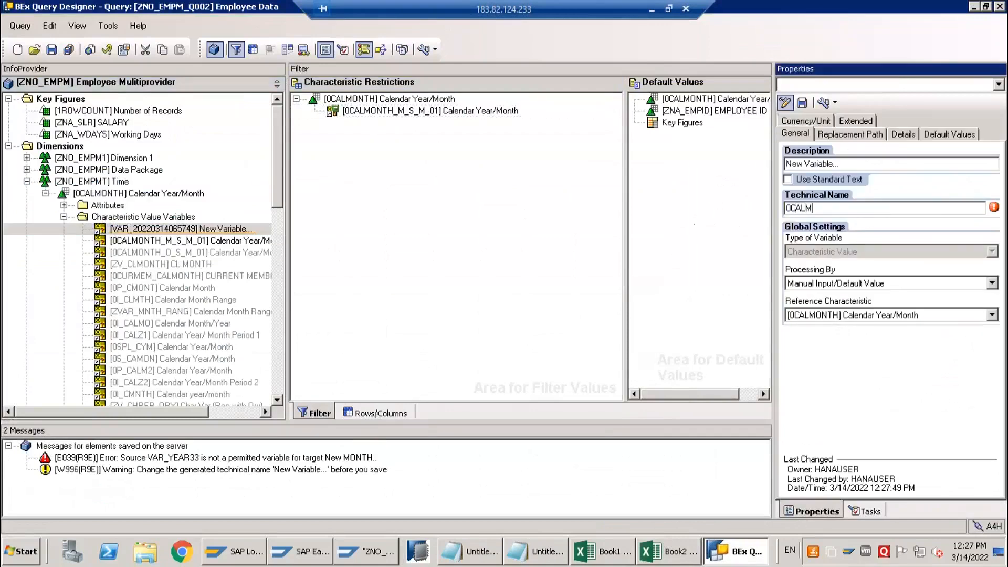
type("ONTH_M_S_C_")
type("01")
left_click_drag(839, 209, 869, 208)
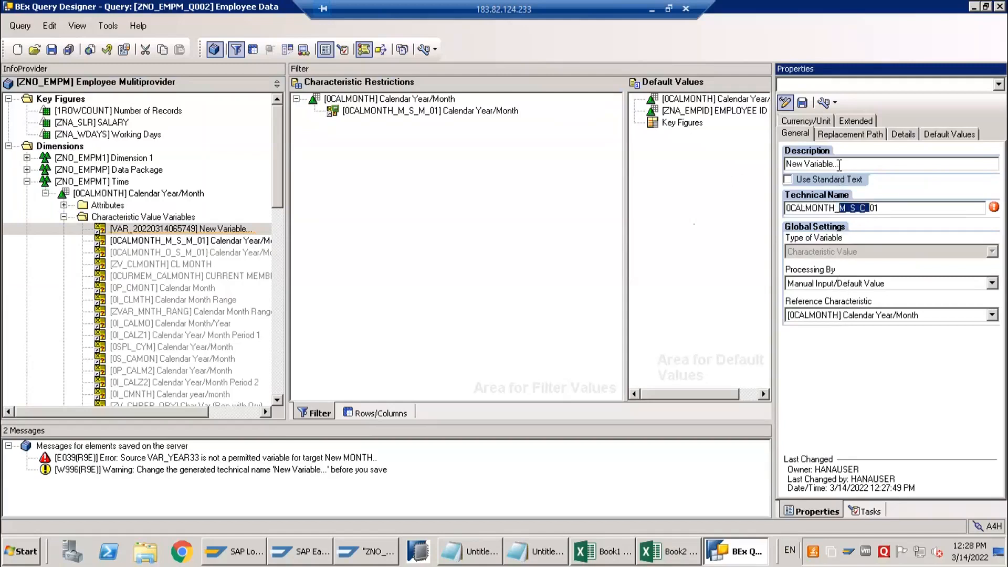
Set the new variable's description to "Calendar Year/Month" and its processing type to Customer Exit
left_click_drag(875, 165, 776, 163)
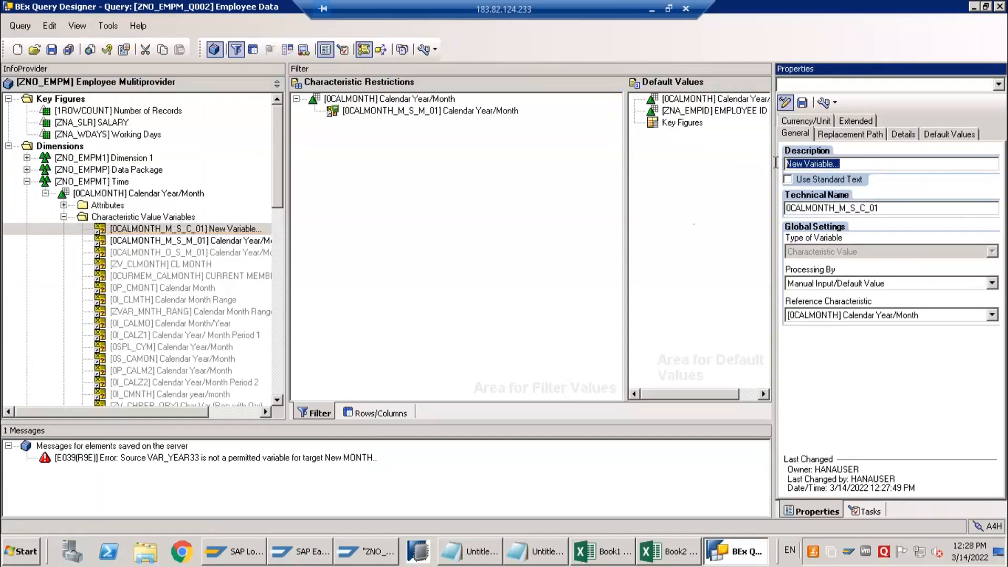
type("C")
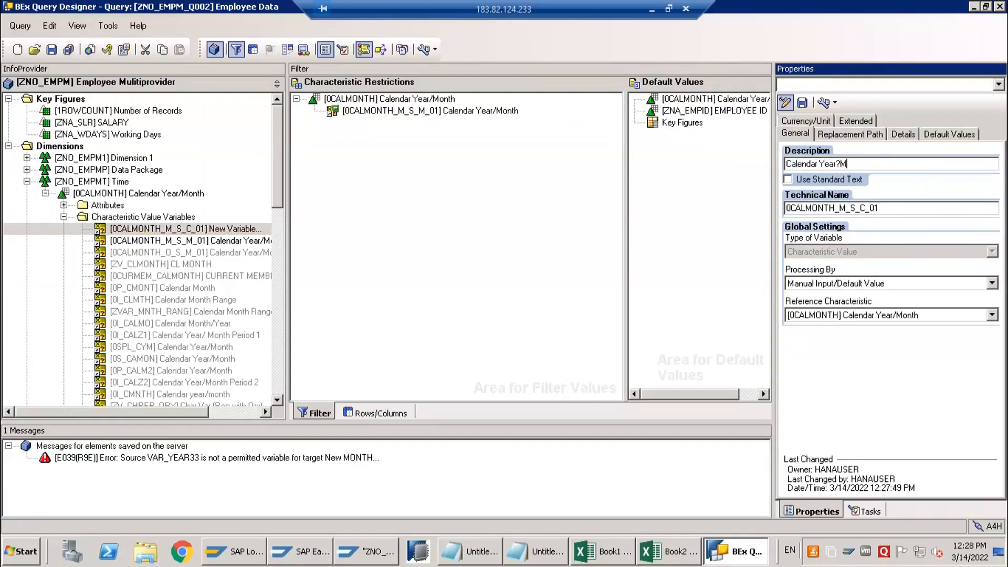
type("alendar Year/Month")
left_click(830, 288)
left_click(830, 289)
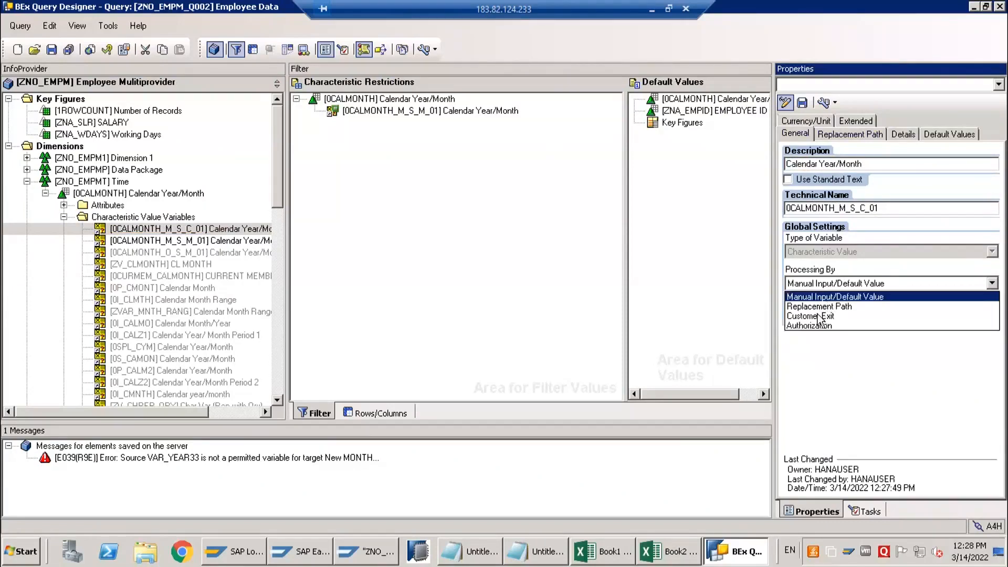
left_click(820, 316)
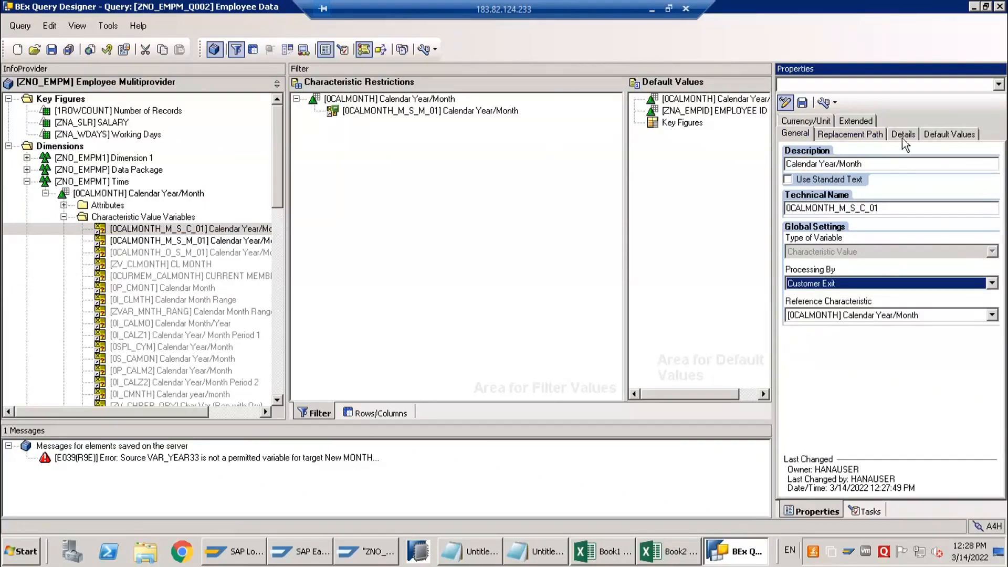
Make the single-value customer exit variable Mandatory and save it
left_click(901, 134)
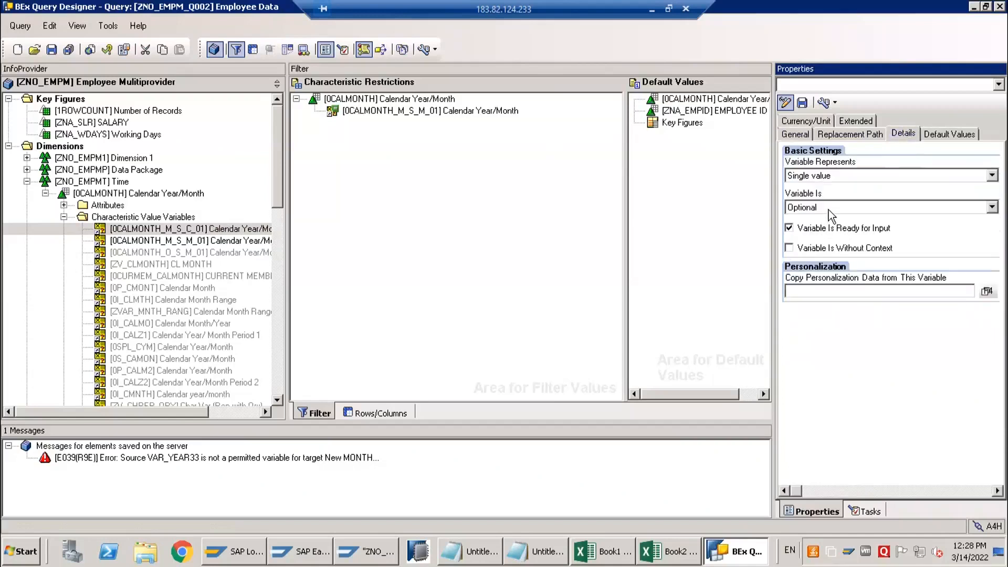
left_click(828, 210)
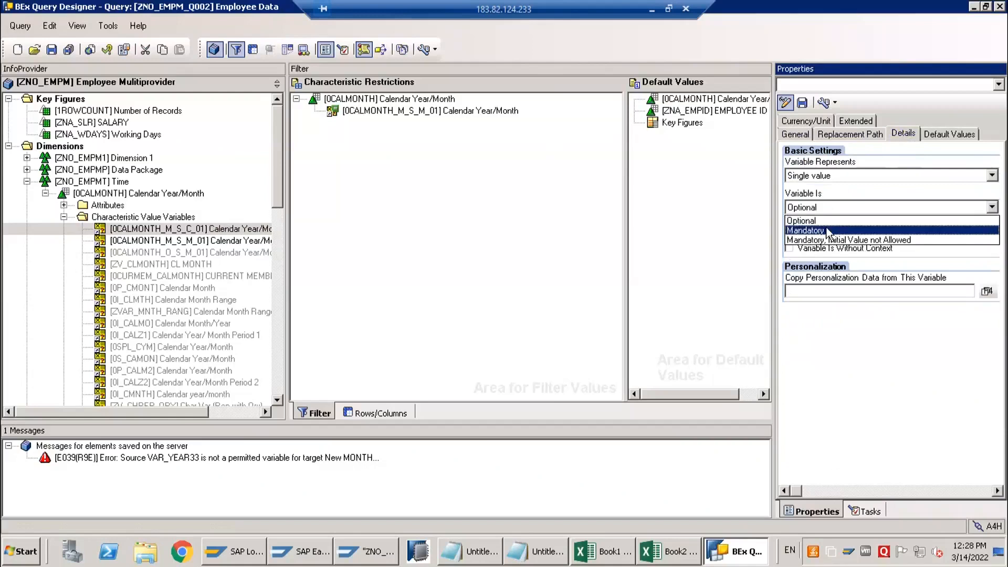
left_click(827, 232)
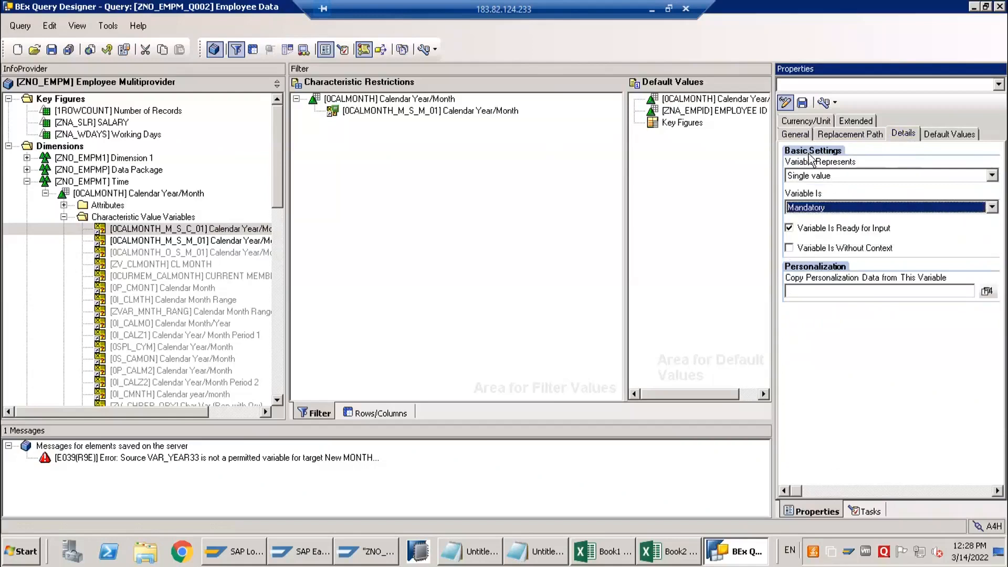
left_click(802, 103)
left_click(492, 305)
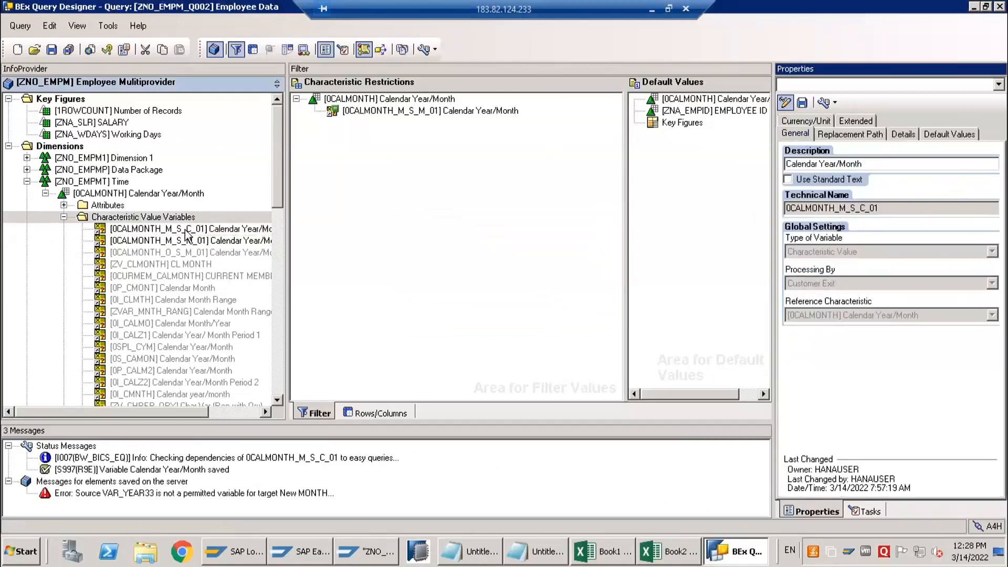
Replace the variable 0CALMONTH_M_S_M_01 with 0CALMONTH_M_S_C_01 in the Calendar Year/Month characteristic restriction
left_click(140, 230)
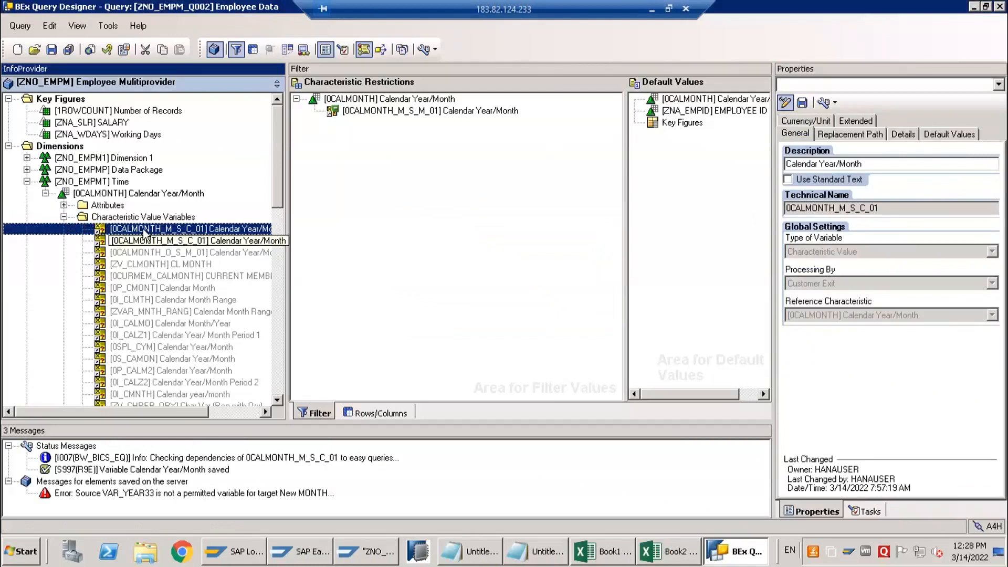
left_click_drag(363, 143, 371, 120)
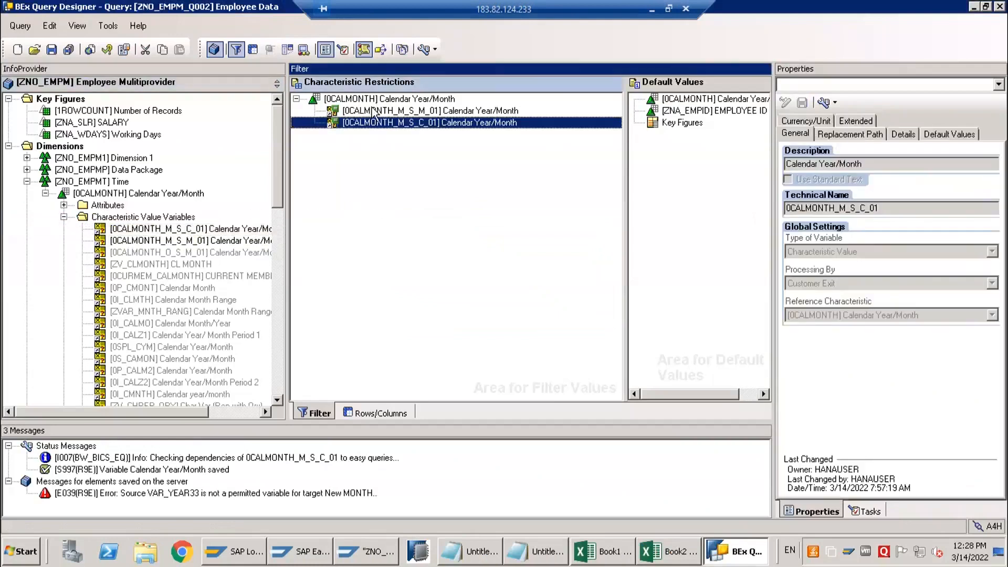
right_click(371, 111)
left_click(389, 213)
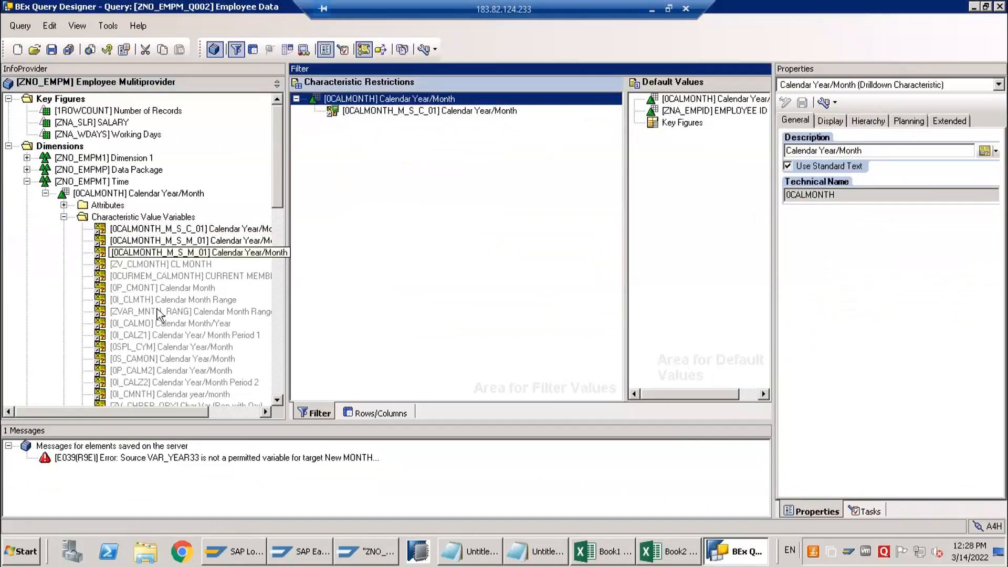
Compare the variables 0CALMONTH_M_S_C_01, 0CALMONTH_M_S_M_01 and 0CALMONTH_O_S_M_01, and save the query
left_click(133, 230)
left_click(133, 241)
left_click(134, 255)
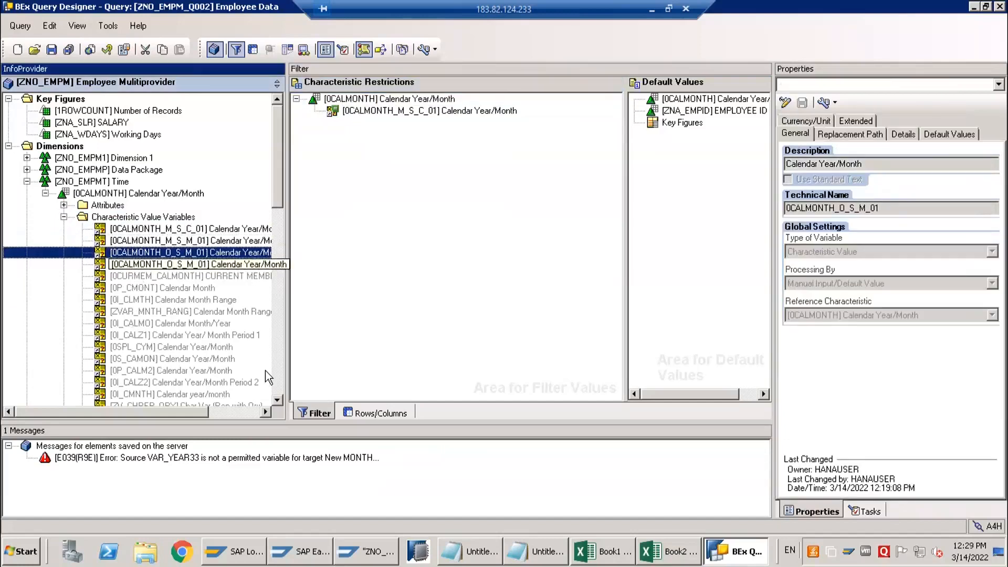
left_click(202, 230)
left_click(205, 253)
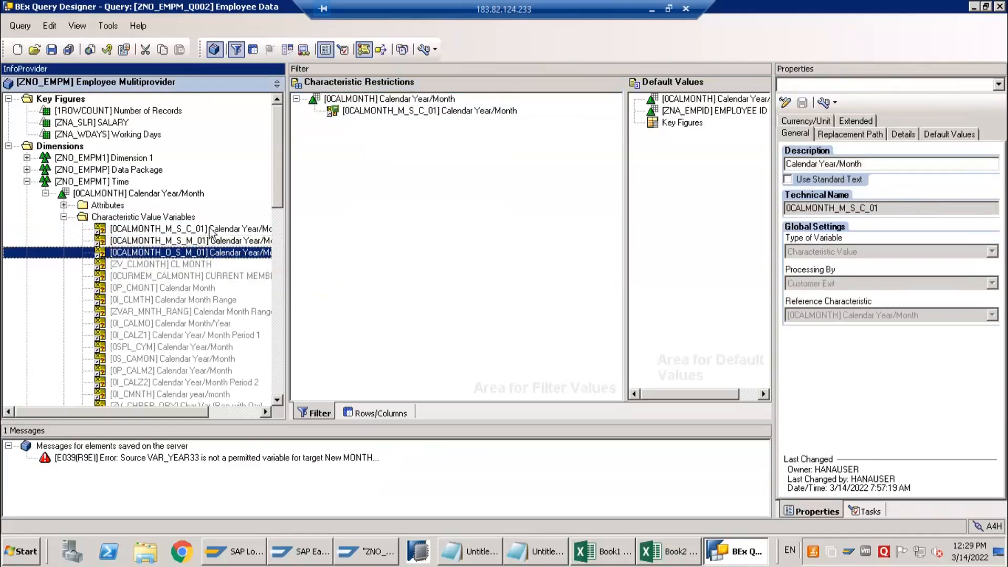
left_click(189, 228)
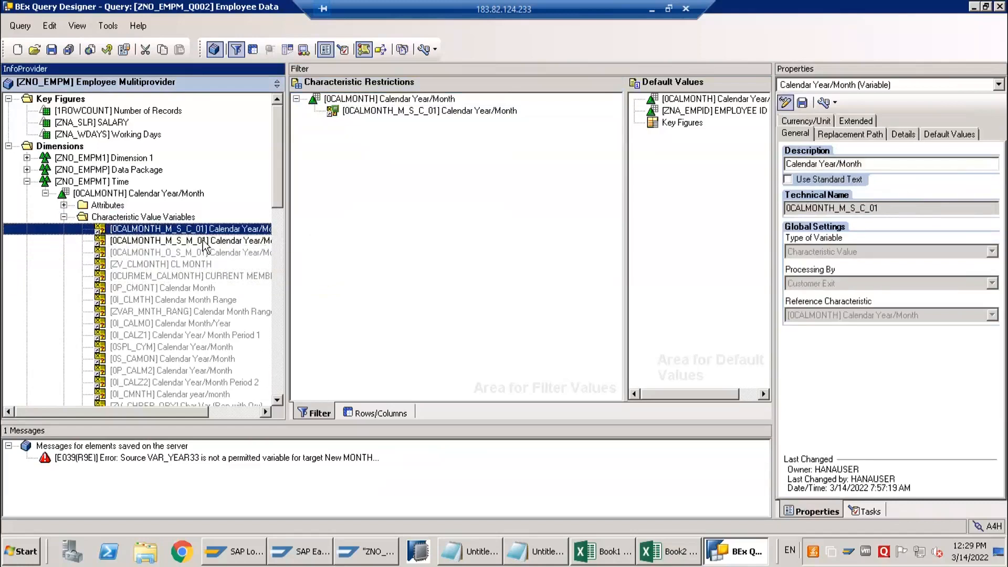
left_click(52, 51)
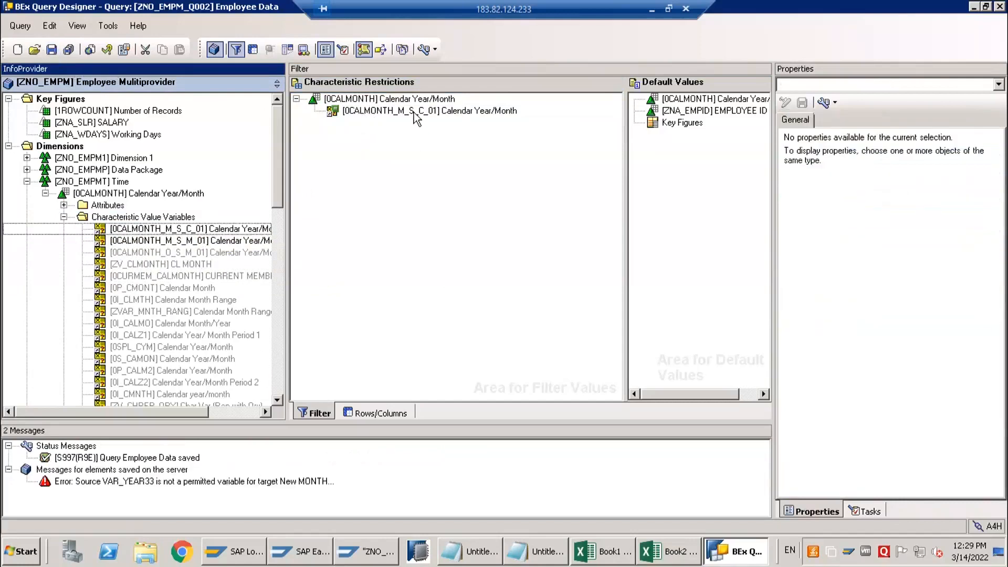
In the Book2 workbook, add query ZNO_EMPM_Q002 as a data source at A15 to check its Calendar Year/Month prompt, and cancel
left_click(662, 551)
left_click(78, 374)
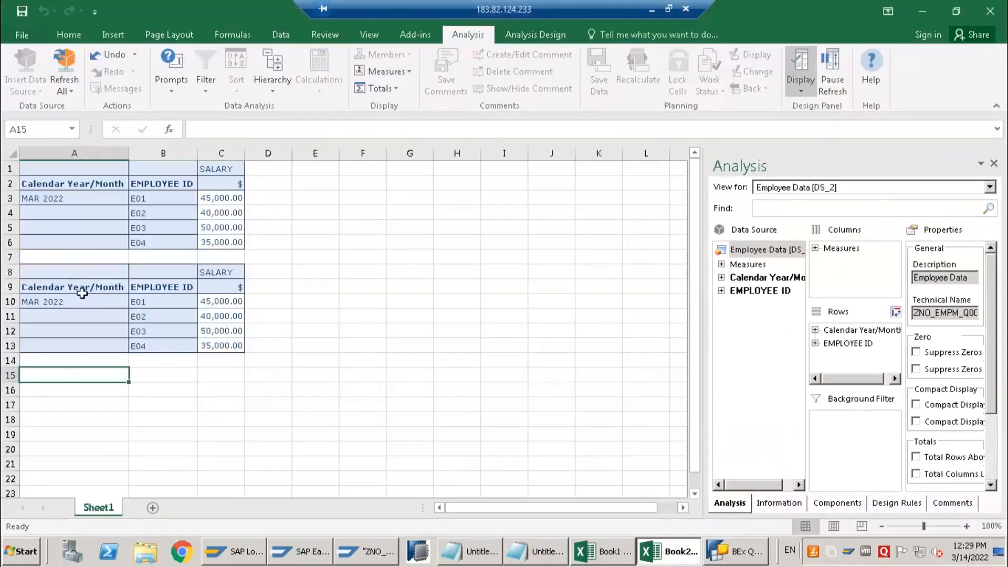
left_click(72, 93)
left_click(31, 91)
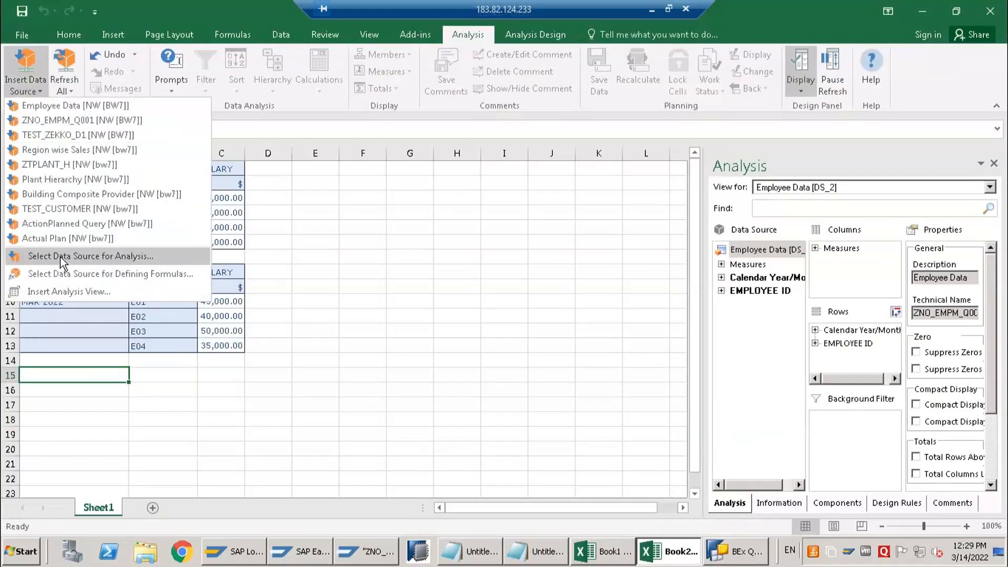
left_click(63, 257)
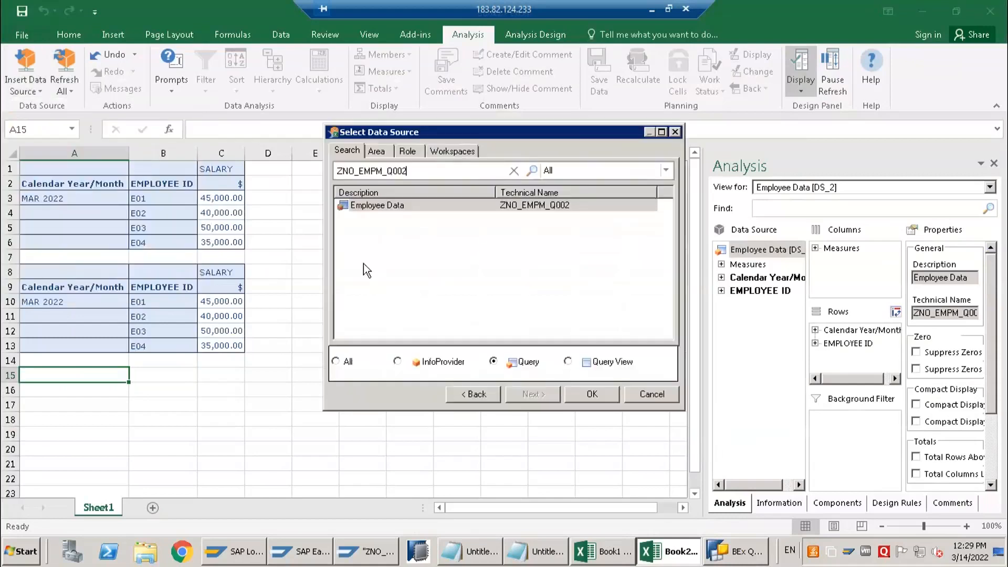
left_click(377, 207)
left_click(585, 394)
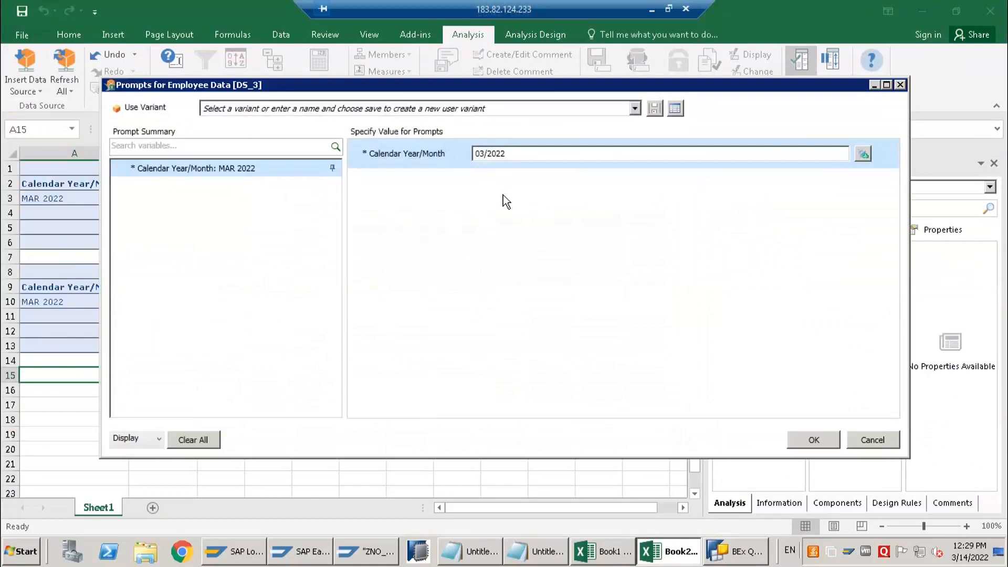
left_click_drag(516, 155, 426, 160)
left_click(871, 439)
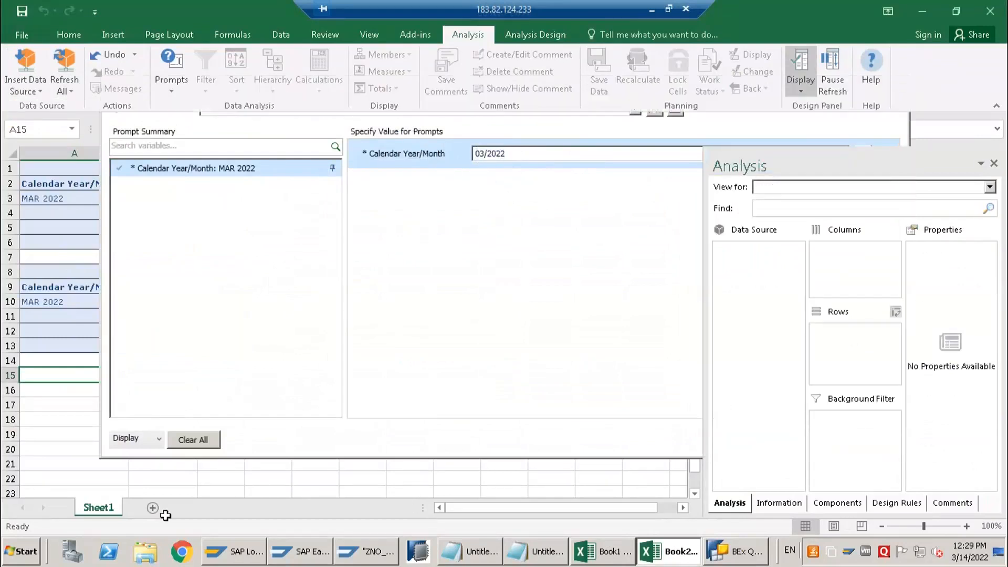
Switch to the SAP Easy Access session and open the Query Monitor with transaction rsrt
left_click(310, 555)
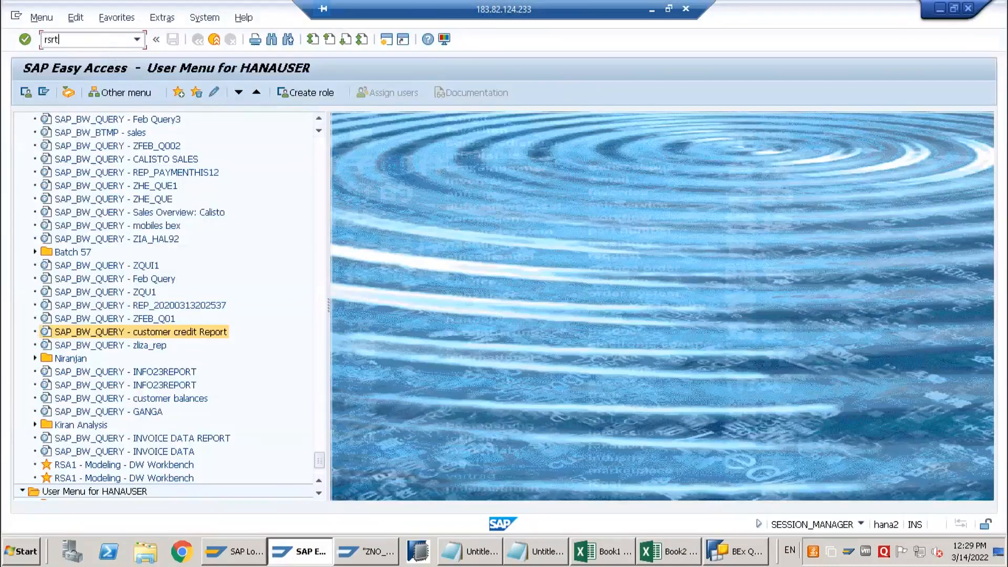
type("rsrt")
key("Return")
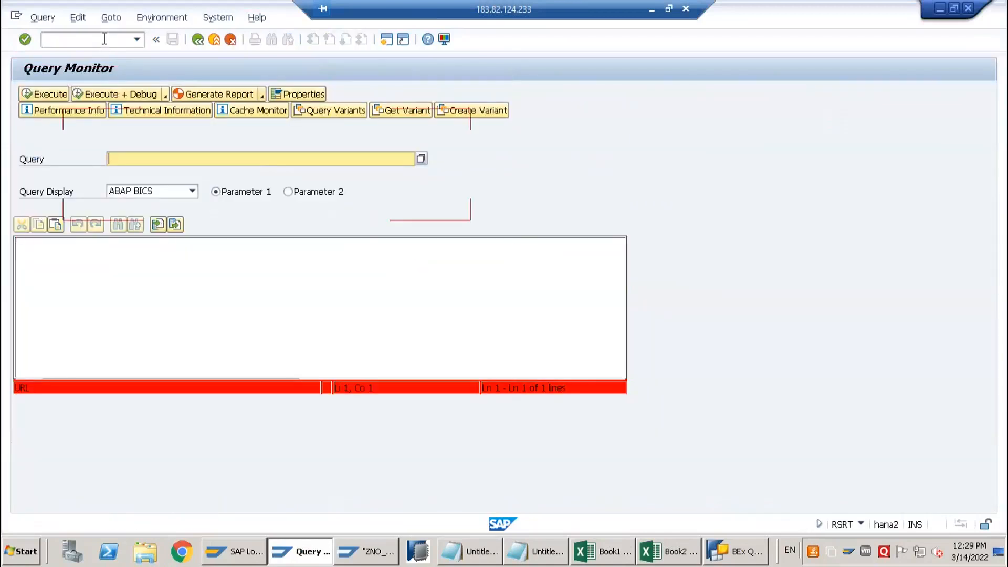
Enter query ZNO_EMPM/ZNO_EMPM_Q002 in the Query Monitor and execute it to reach its Calendar Year/Month variable entry
left_click(727, 550)
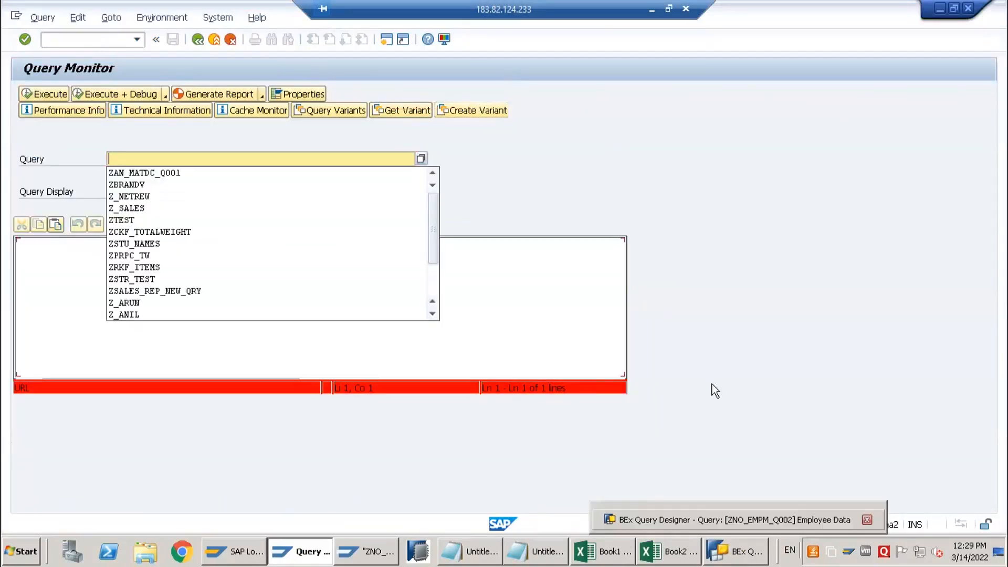
left_click(124, 49)
left_click_drag(767, 192, 741, 193)
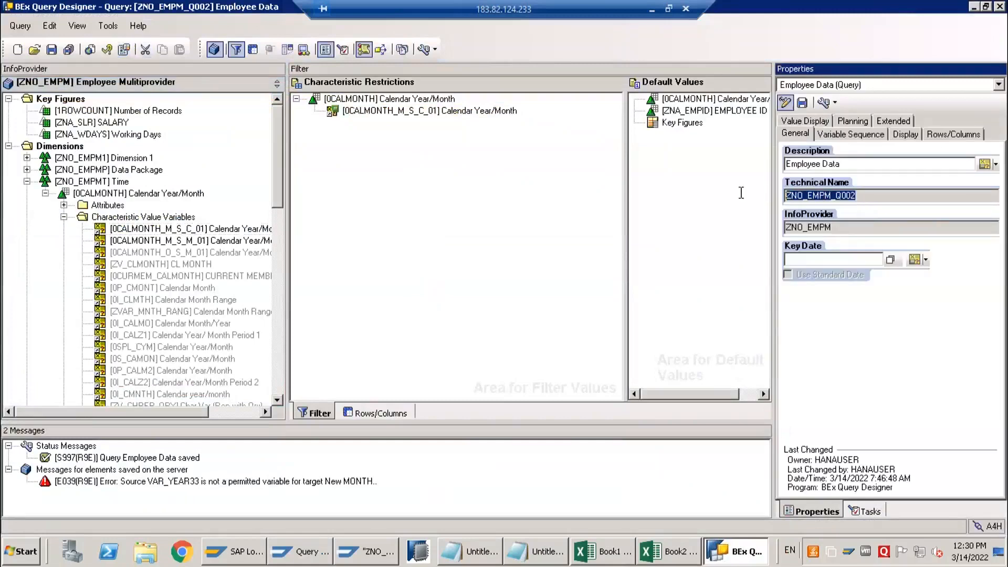
key("alt+Tab")
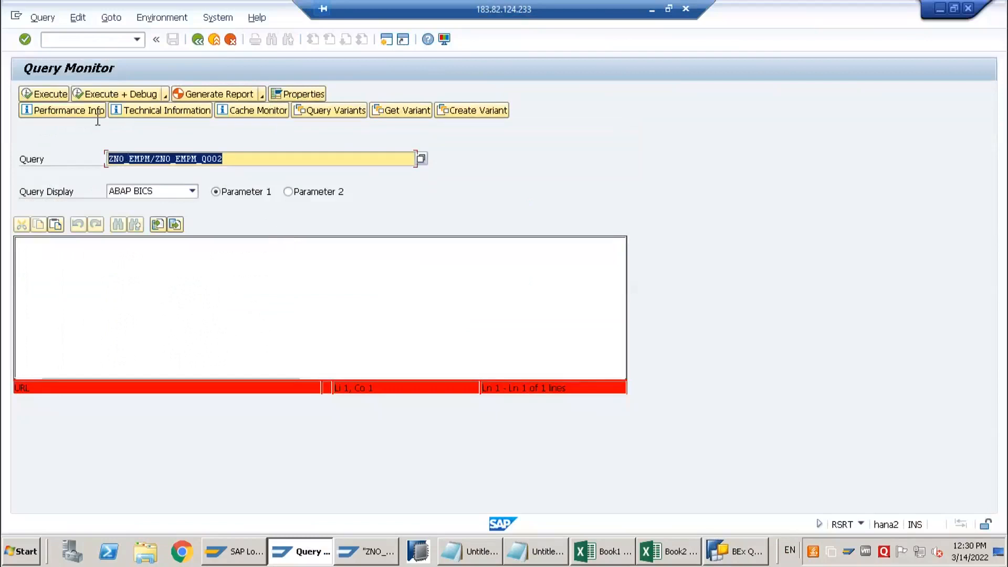
left_click(42, 95)
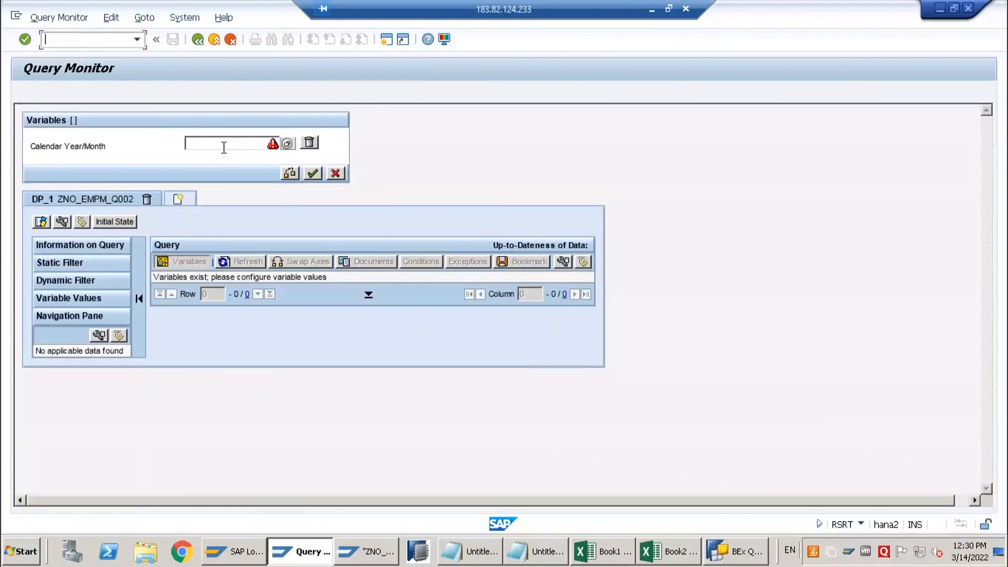
left_click(225, 146)
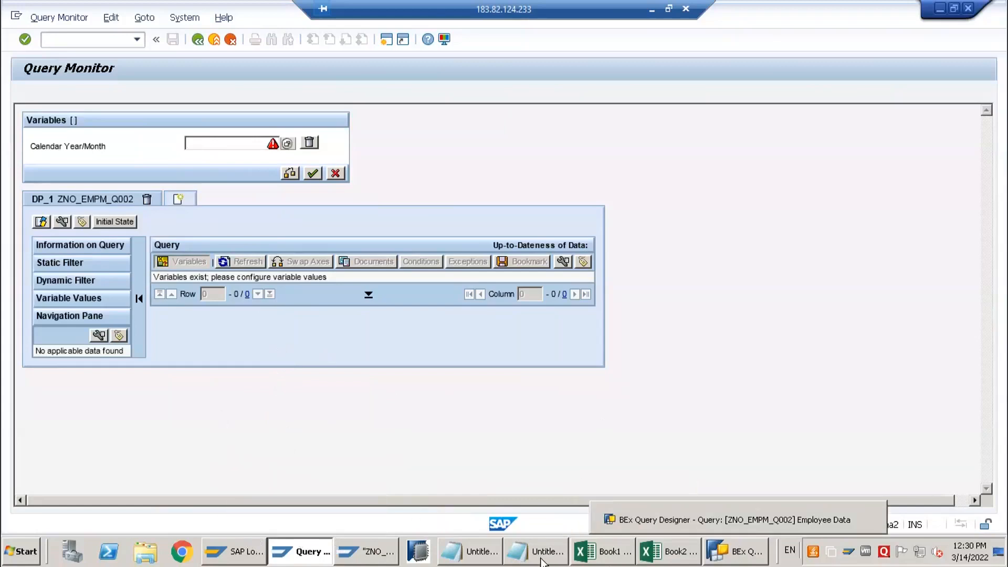
In the Notepad notes, add an I_STEP heading below the variable name with the values 0, 1, 2 and 3 on separate lines
mouse_move(540, 562)
left_click(488, 518)
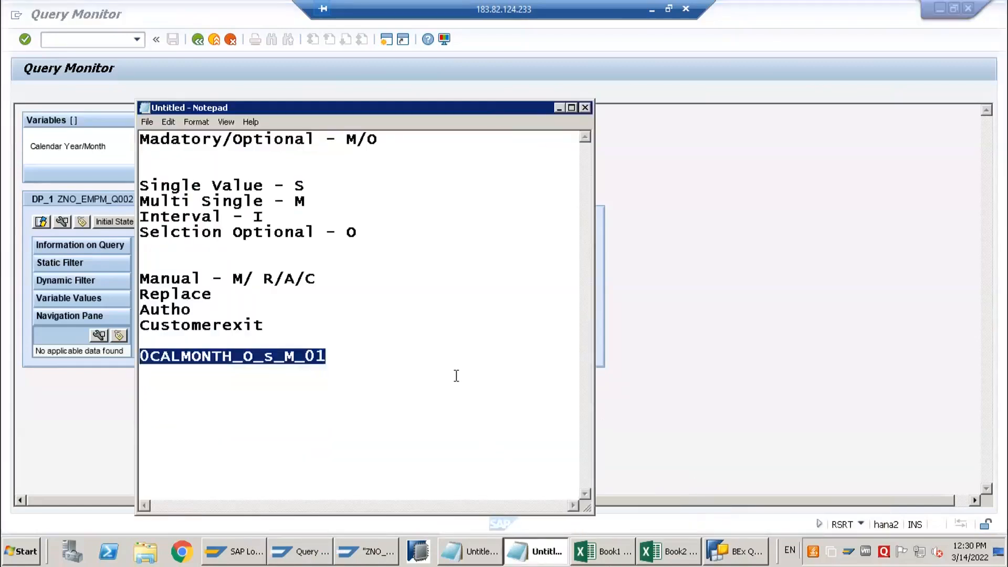
key("End")
key("Return")
key("Return")
type("I")
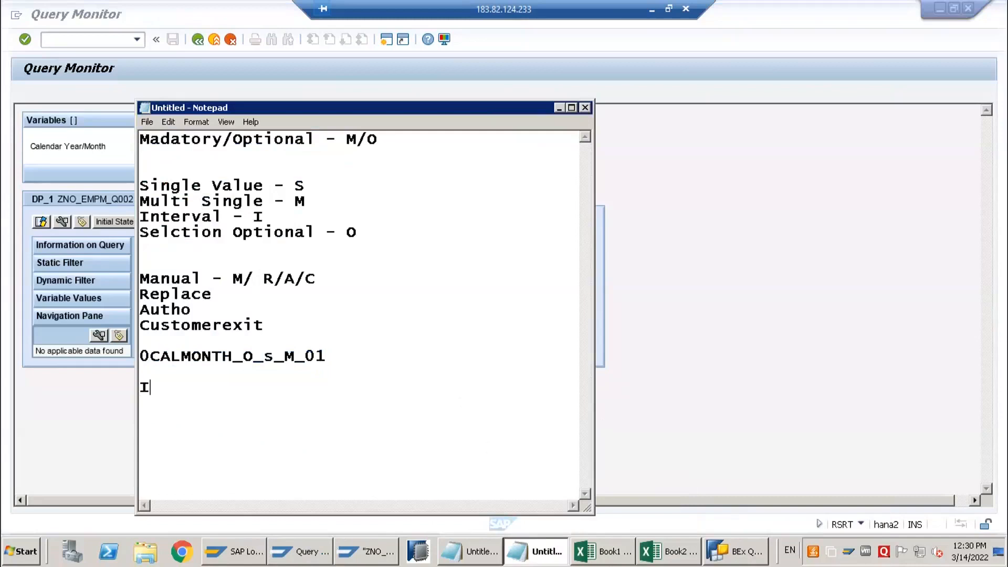
type("_STEP")
key("Return")
type("0")
key("Return")
type("1")
key("Return")
type("2")
key("Return")
type("3")
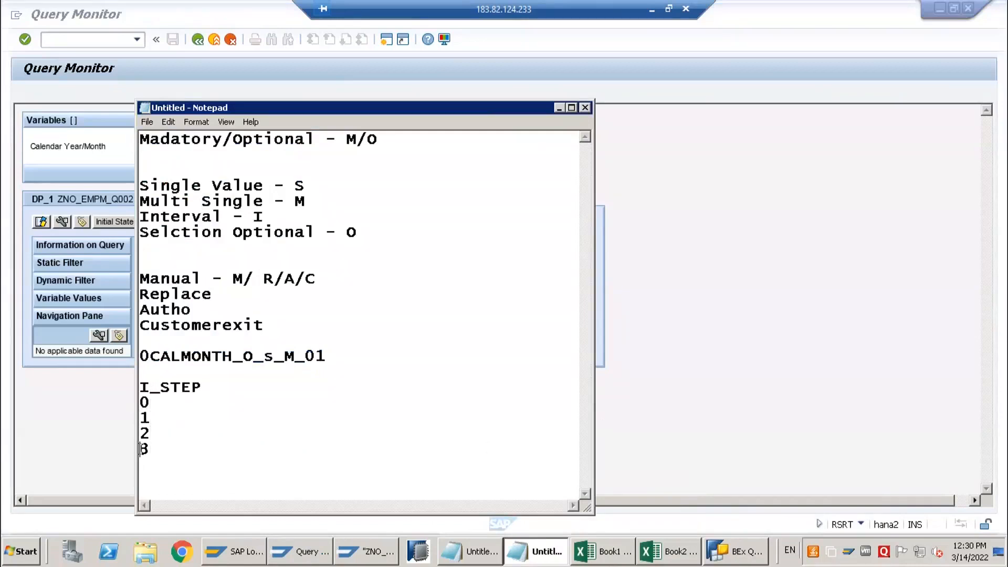
Label the I_STEP values: 0 - Authorization, 1 - Before, 2 - After and 3 - Check
left_click_drag(150, 450, 149, 402)
left_click(156, 401)
left_click(160, 445)
type("- Authori")
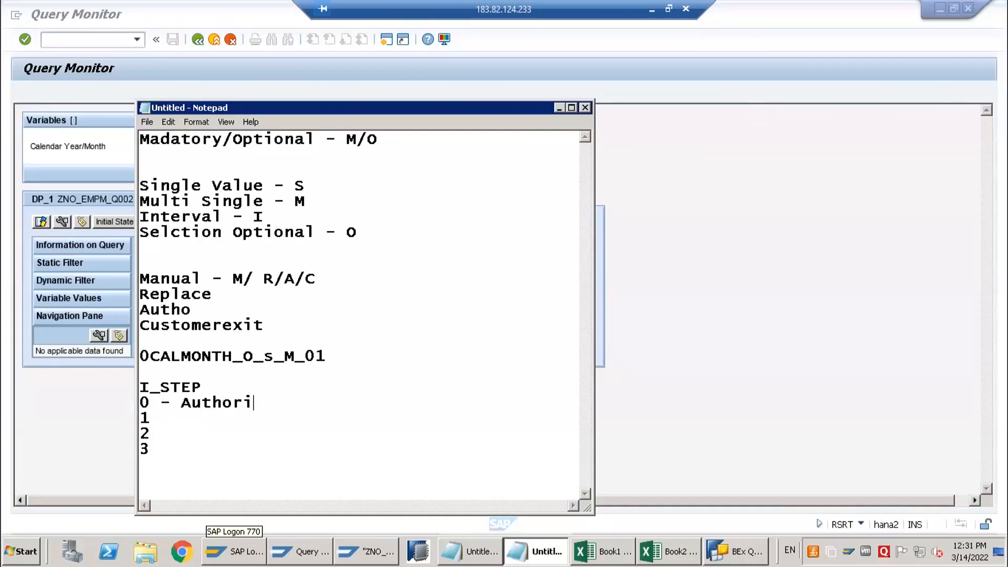
type("zation 1 ")
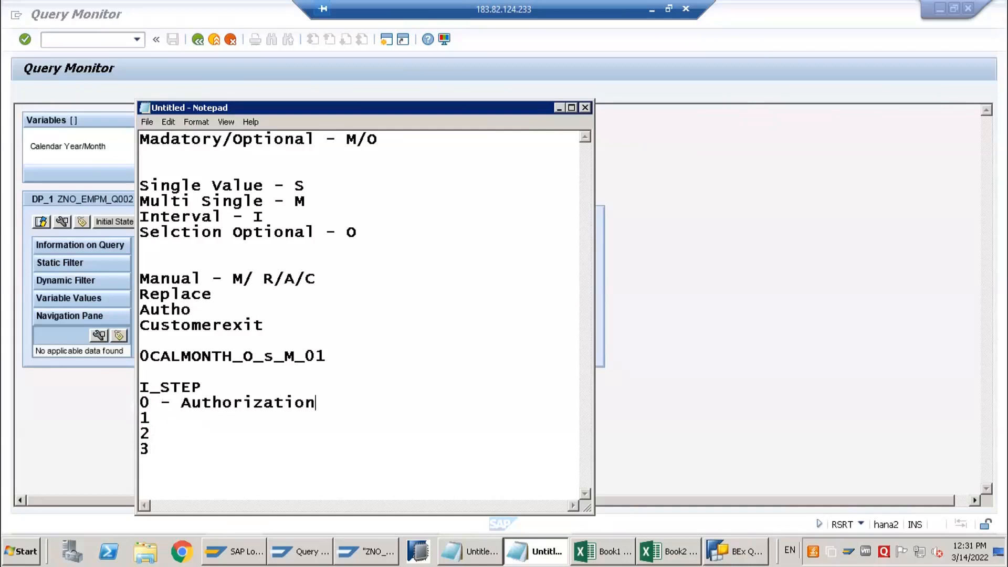
type("- Before")
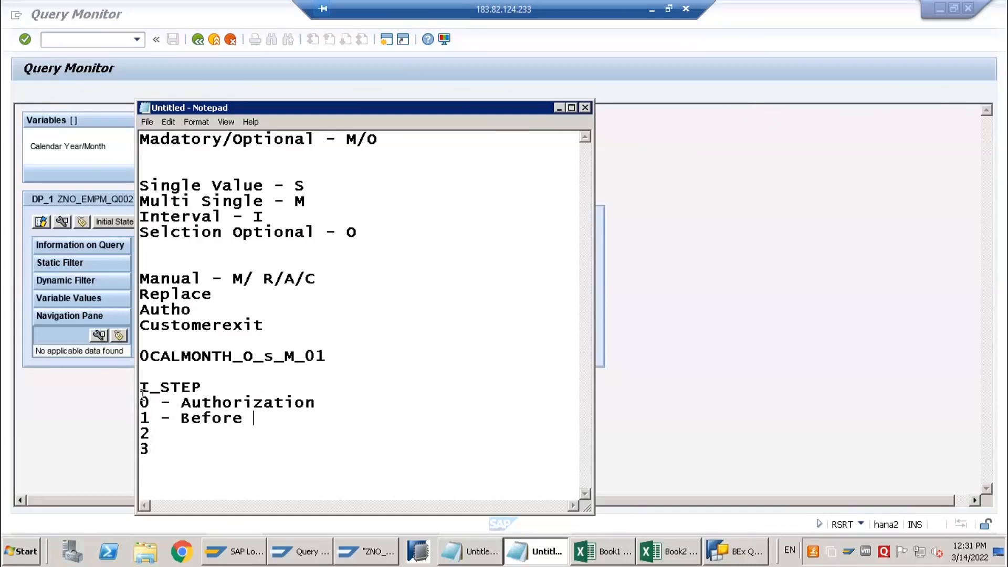
left_click_drag(140, 388, 180, 442)
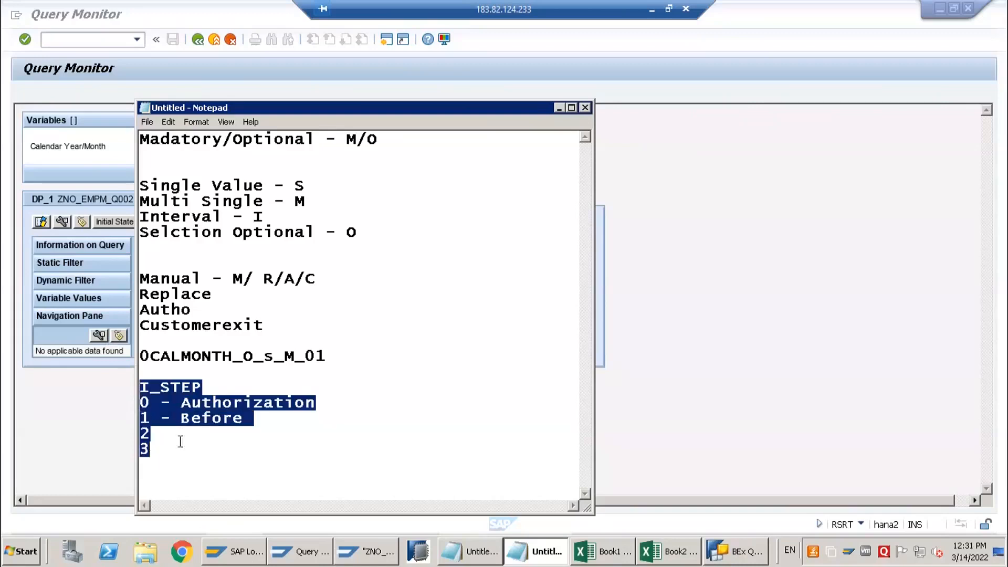
left_click(162, 402)
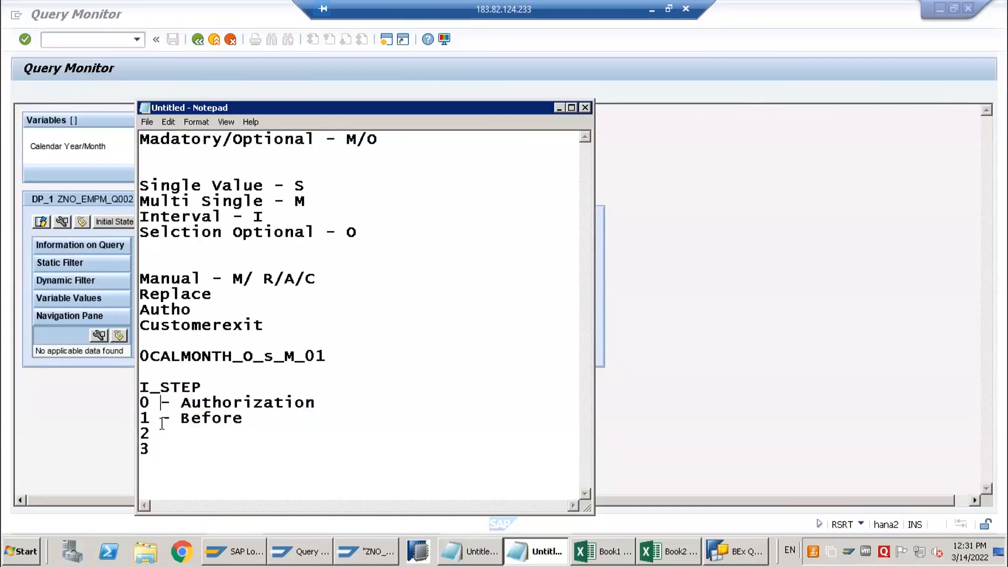
type("- After 3")
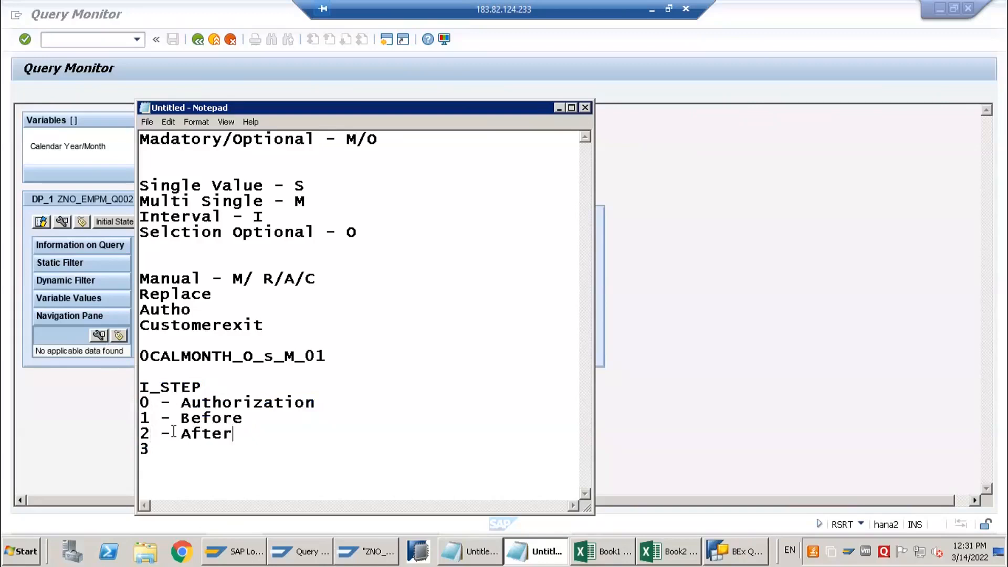
type(" - Check")
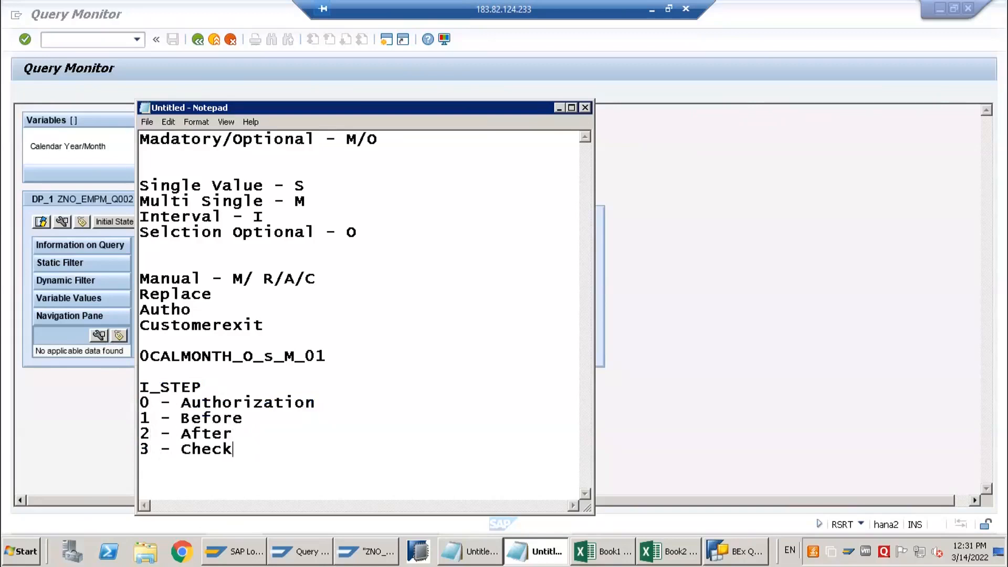
Switch to the Book1 workbook in Excel and add a new worksheet
key("alt+Tab")
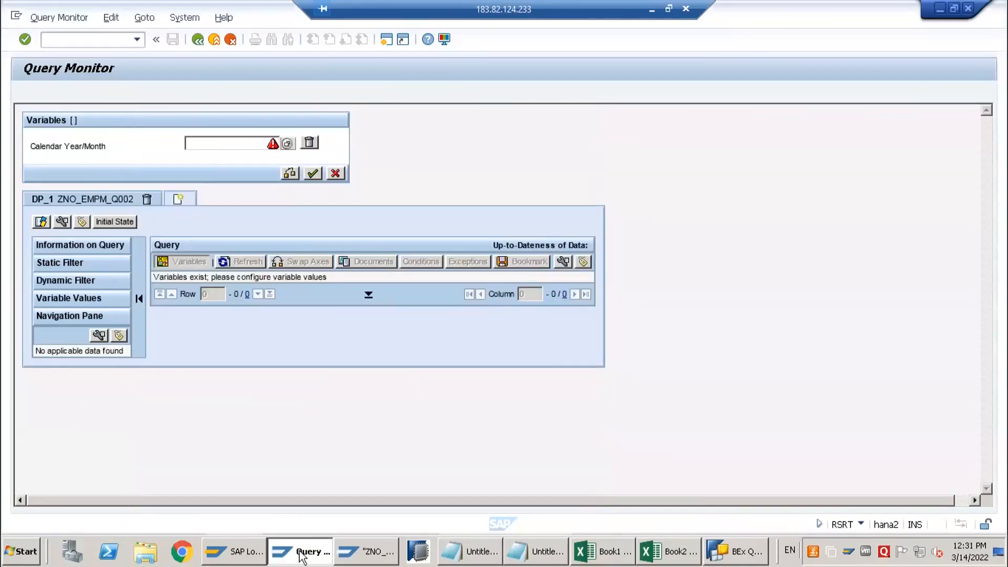
left_click(242, 552)
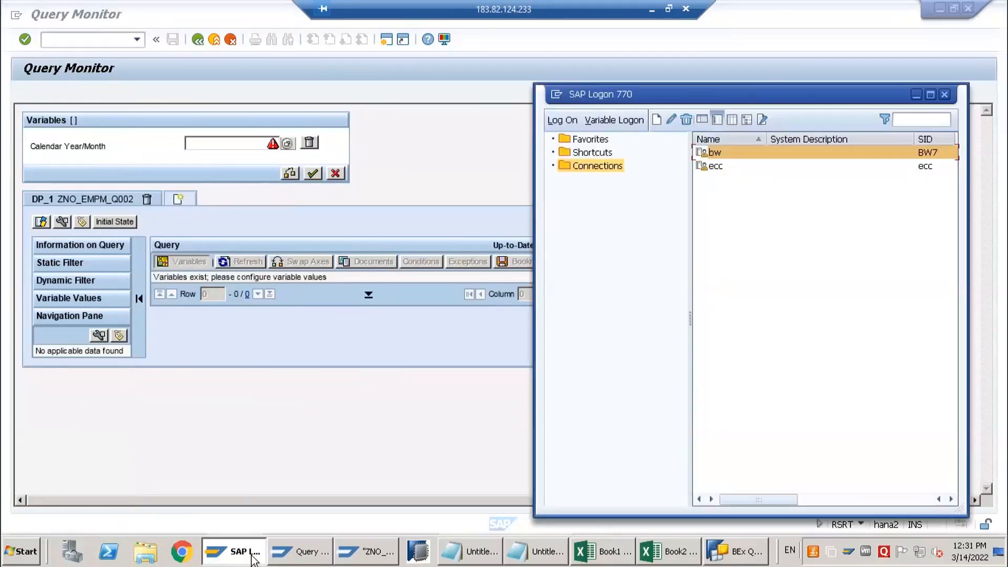
left_click(306, 553)
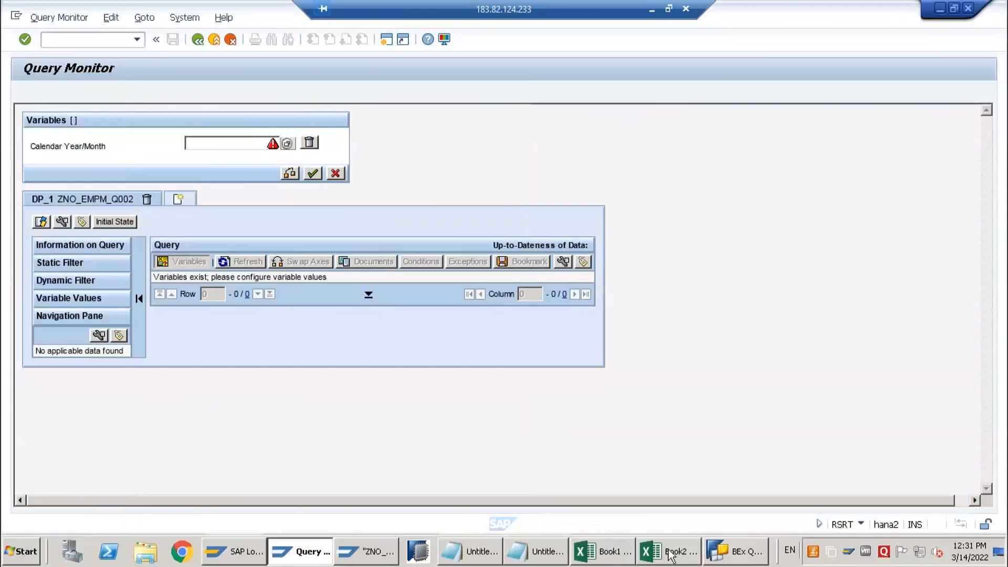
left_click(601, 552)
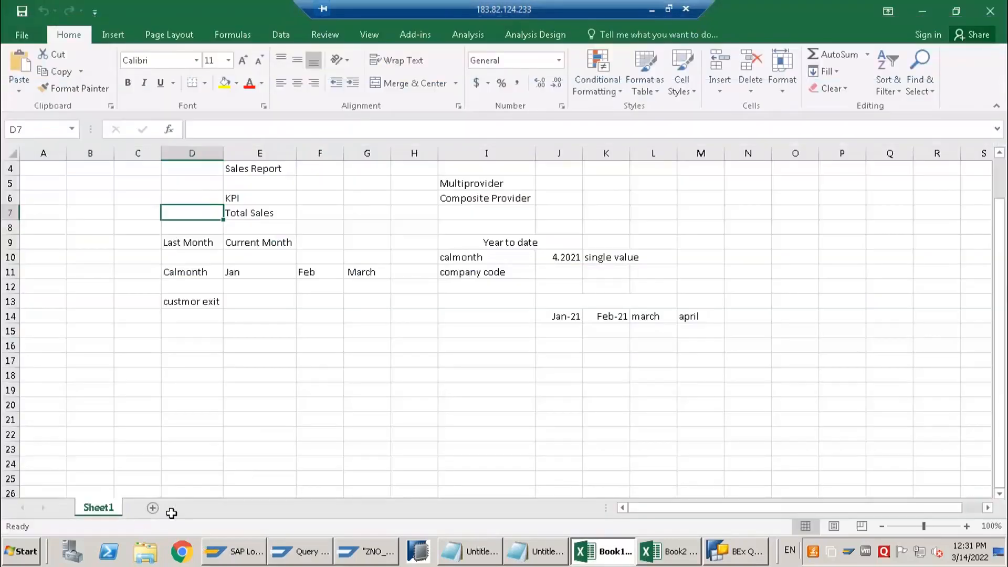
left_click(152, 507)
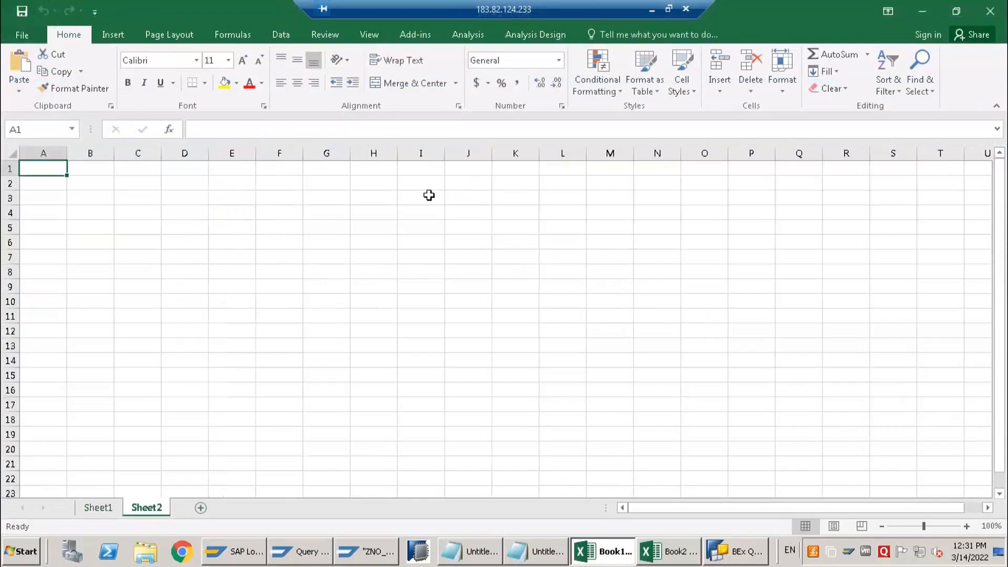
Enter "Data Source Enhancement" in cell I3 of the new sheet
left_click(421, 195)
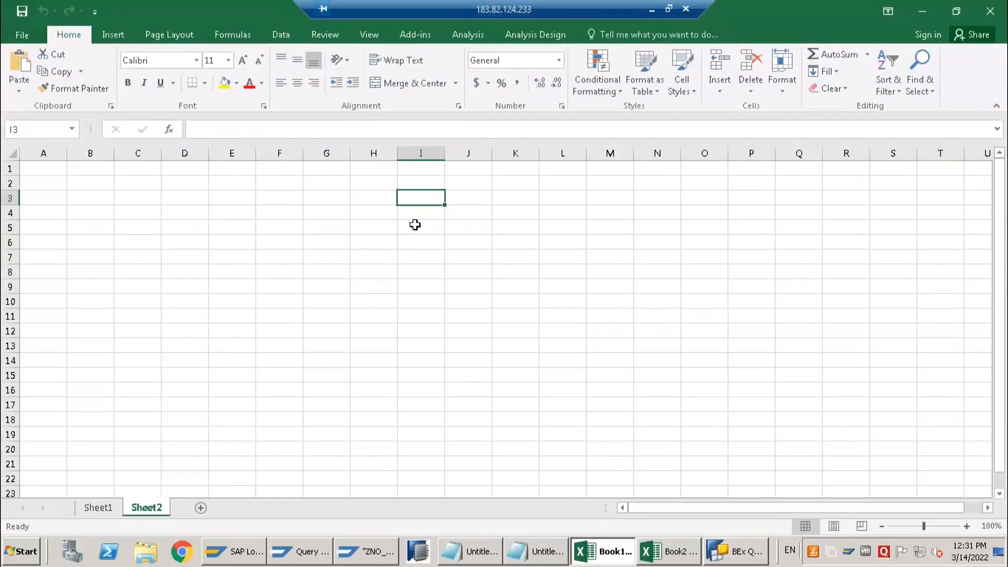
type("Dat")
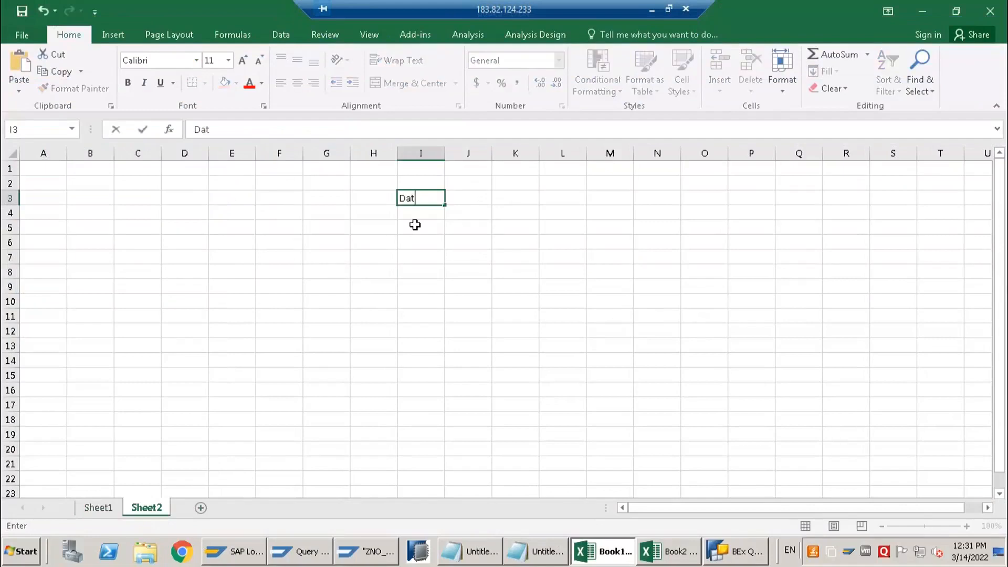
type("a Source Enha")
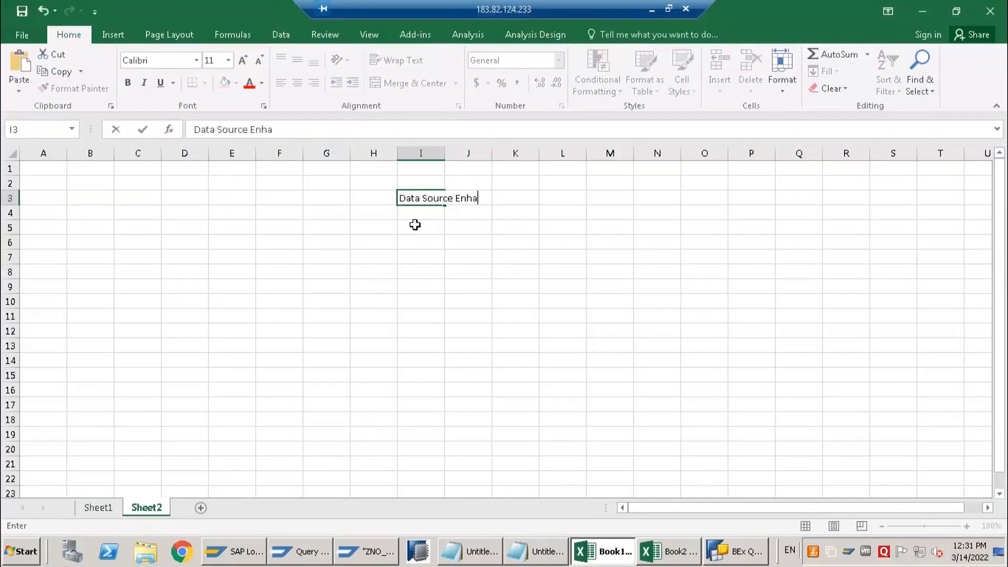
type("nvcem")
key("BackSpace")
key("BackSpace")
key("BackSpace")
type("cement")
key("Return")
Enter "Customer Exit" in cell I5 and fit column I's width to its contents
left_click(415, 225)
type("Cu")
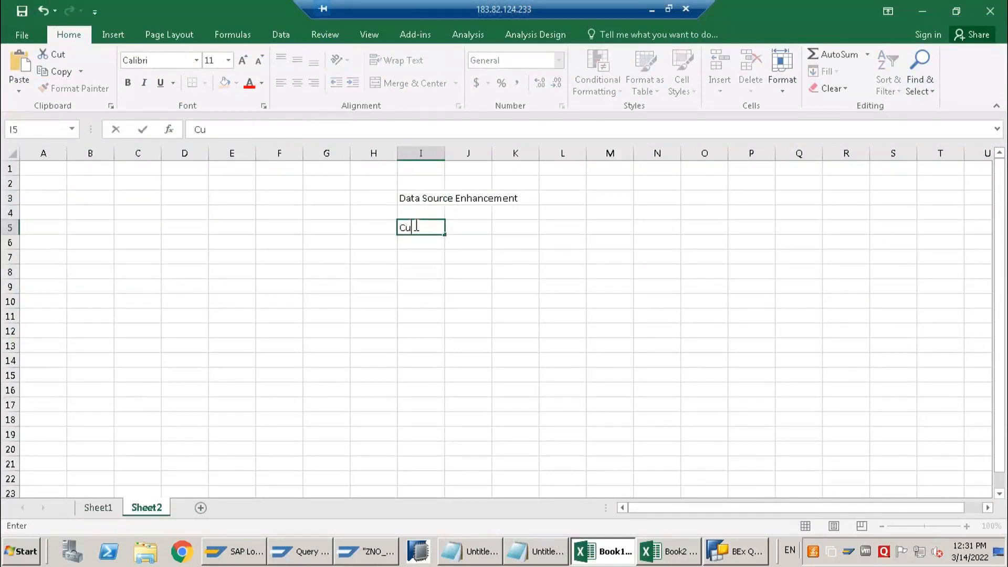
type("stomer Exit")
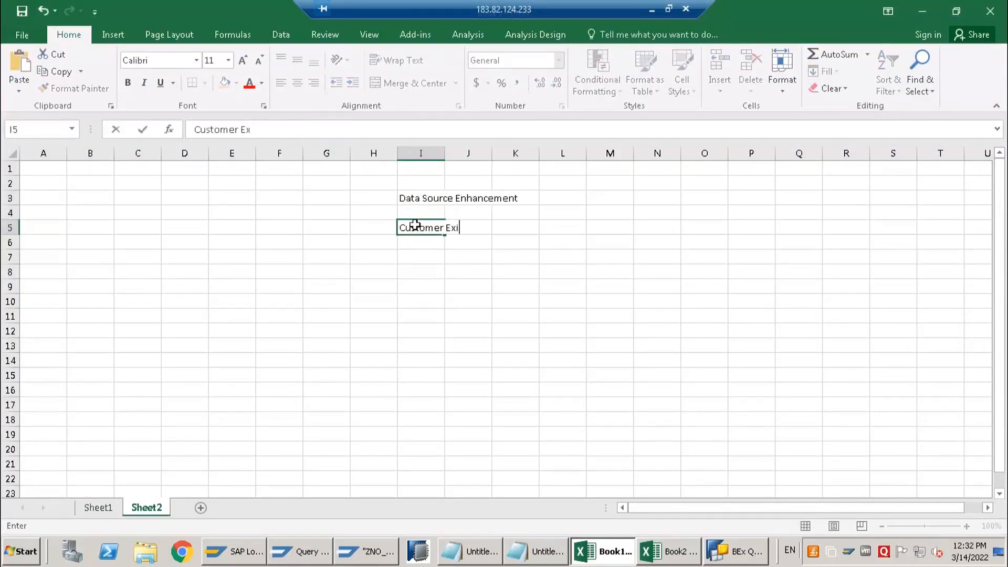
key("Return")
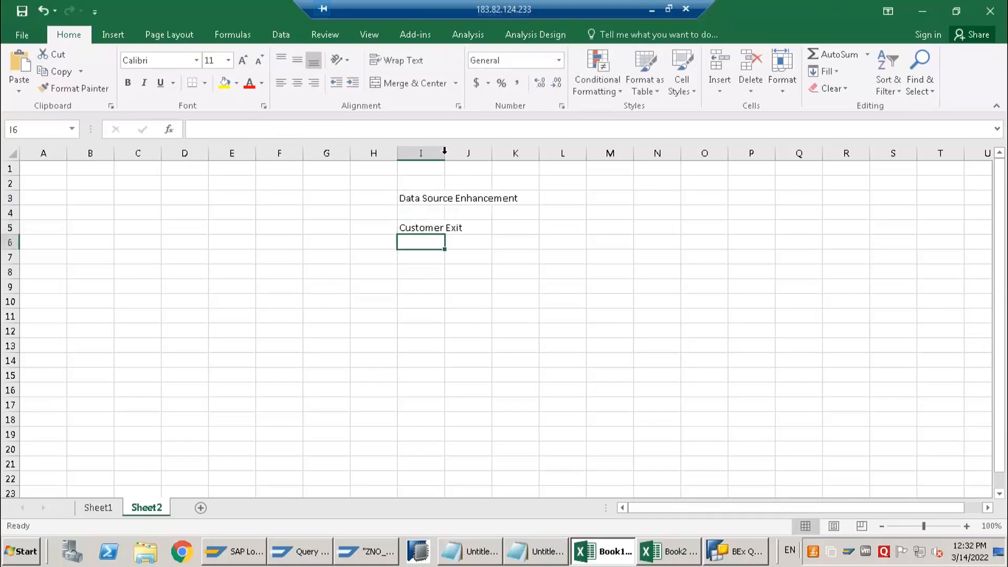
double_click(444, 153)
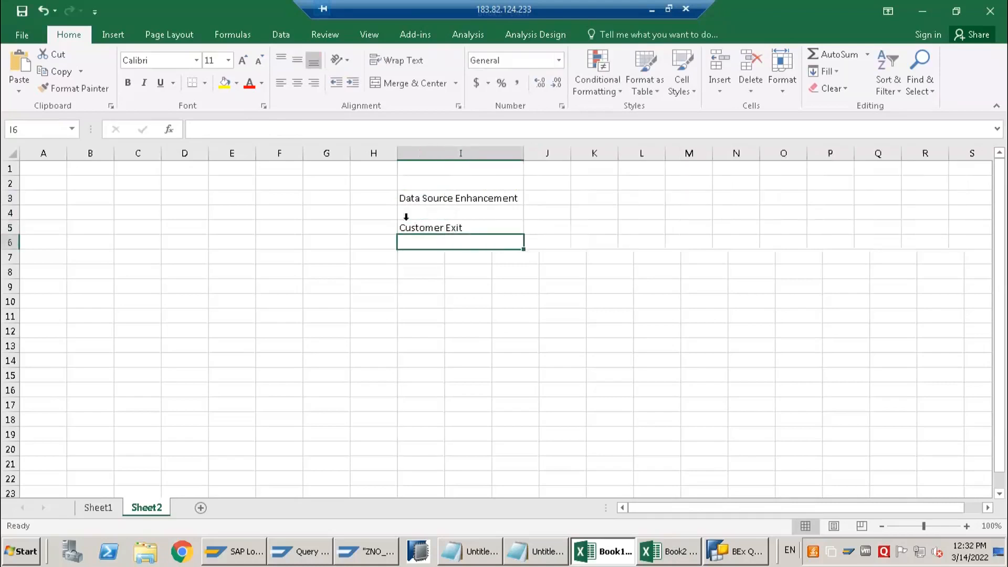
Enter "one time implementation" in cell K3, beside Data Source Enhancement
left_click(578, 202)
type("one")
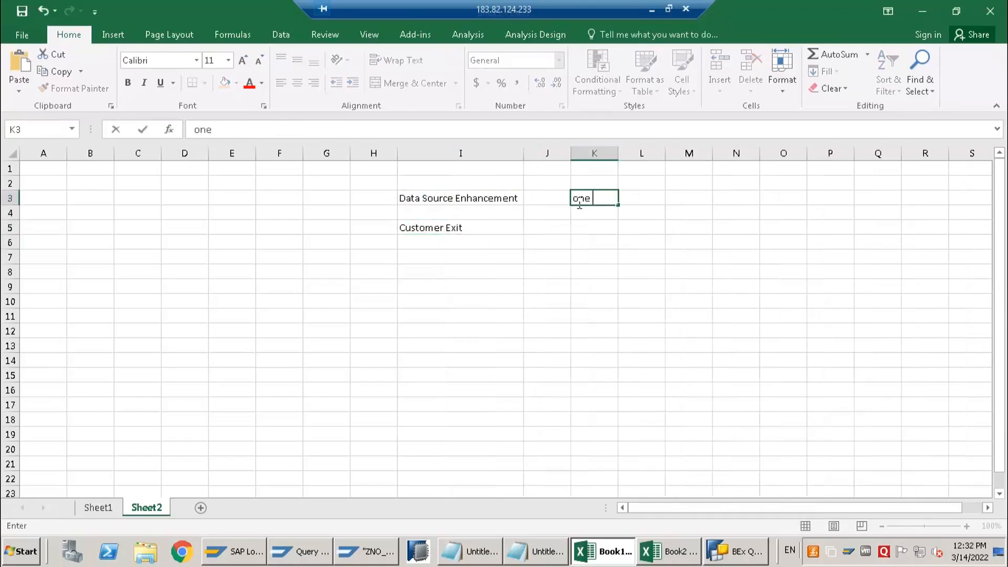
type(" time implementa")
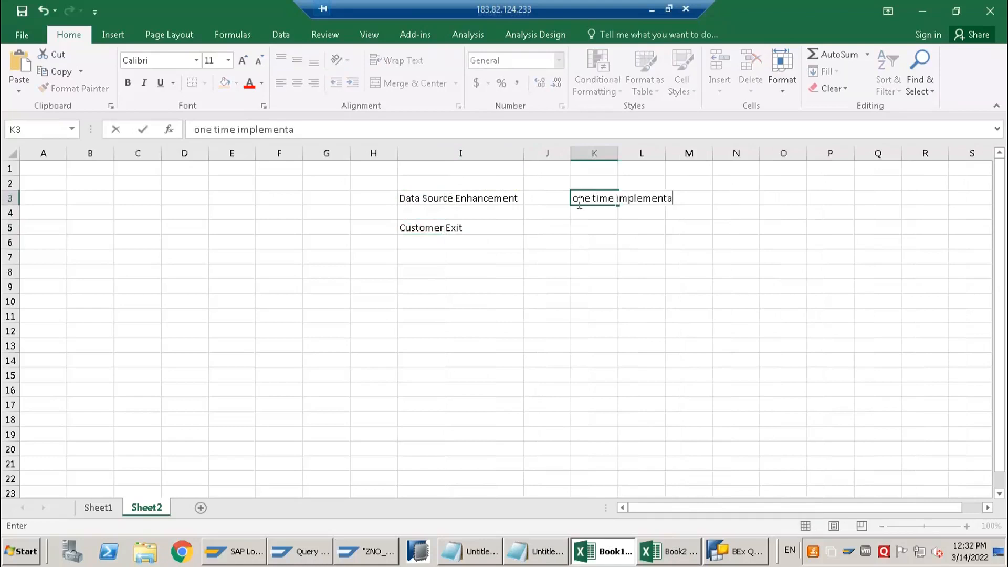
type("tion")
key("Return")
key("Return")
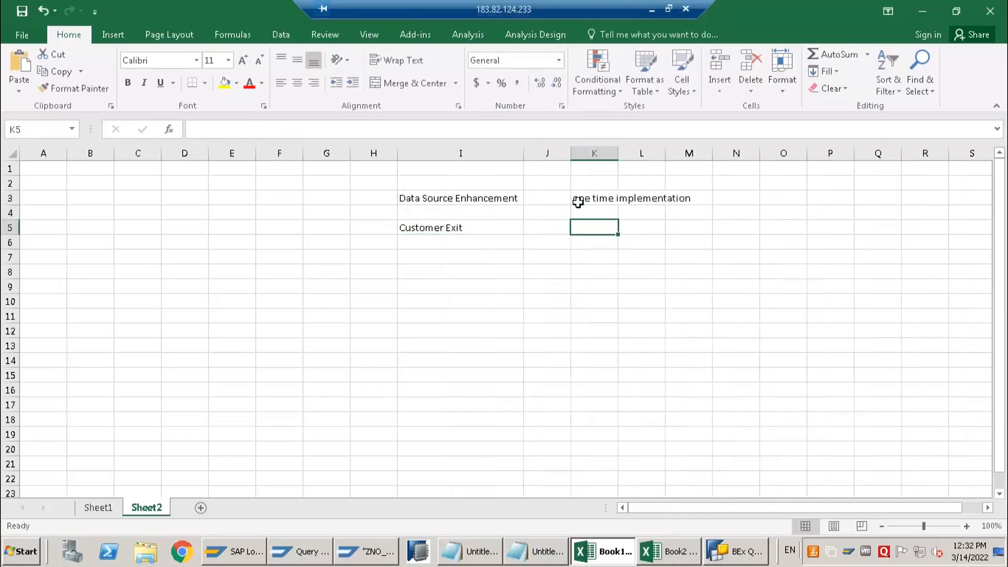
Enter "One time implemen" in cell K5, beside Customer Exit
type("One time")
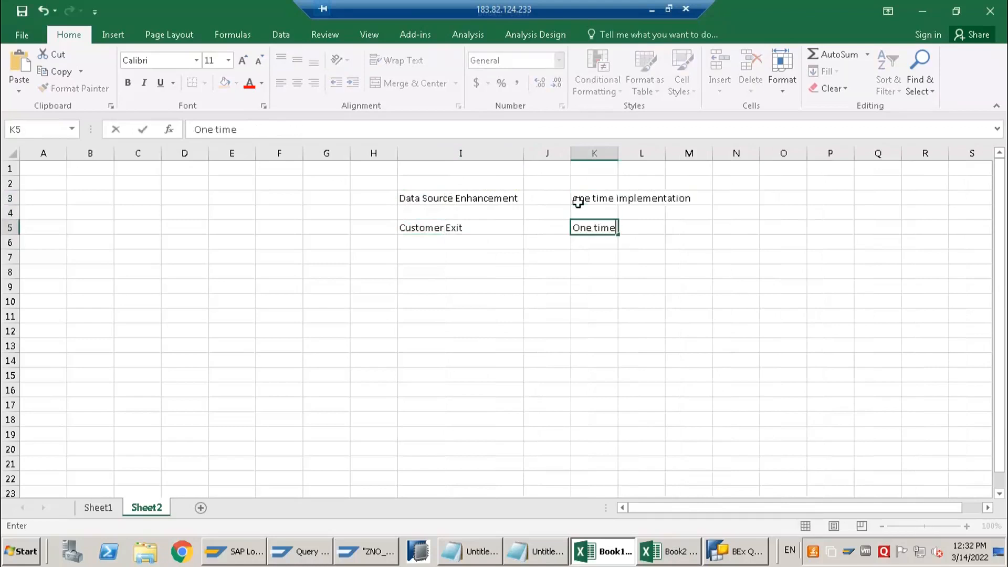
type(" implemen")
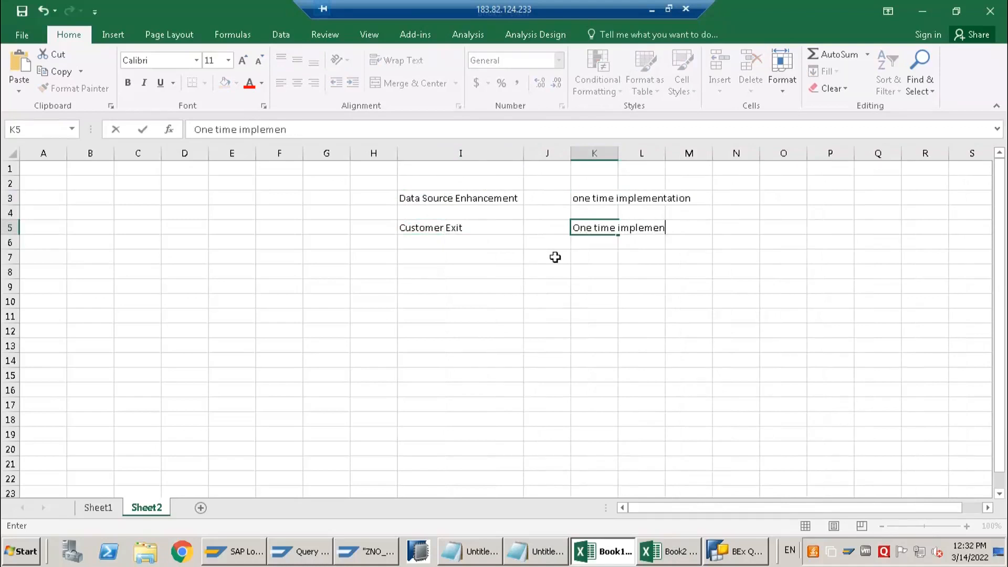
left_click(434, 254)
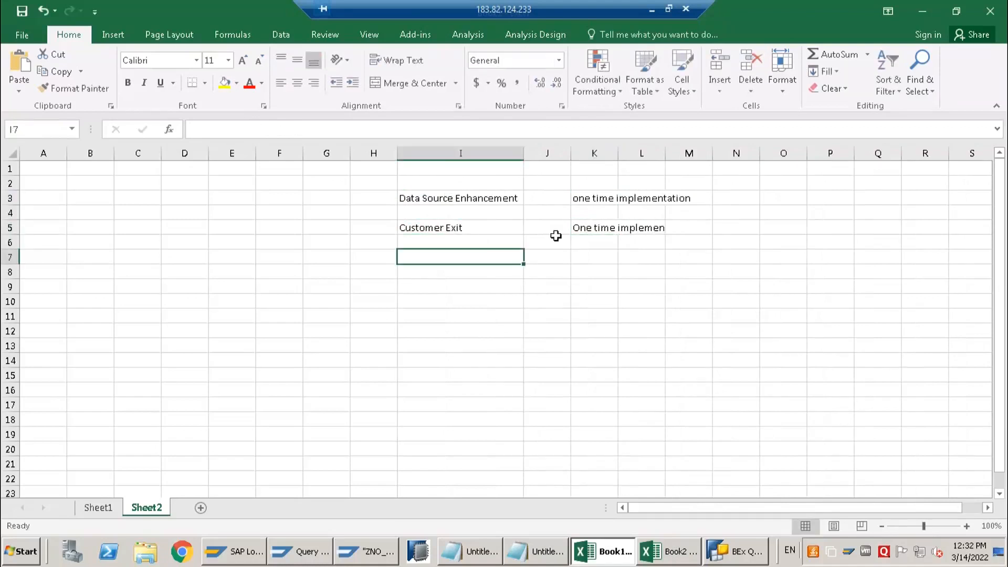
left_click(468, 230)
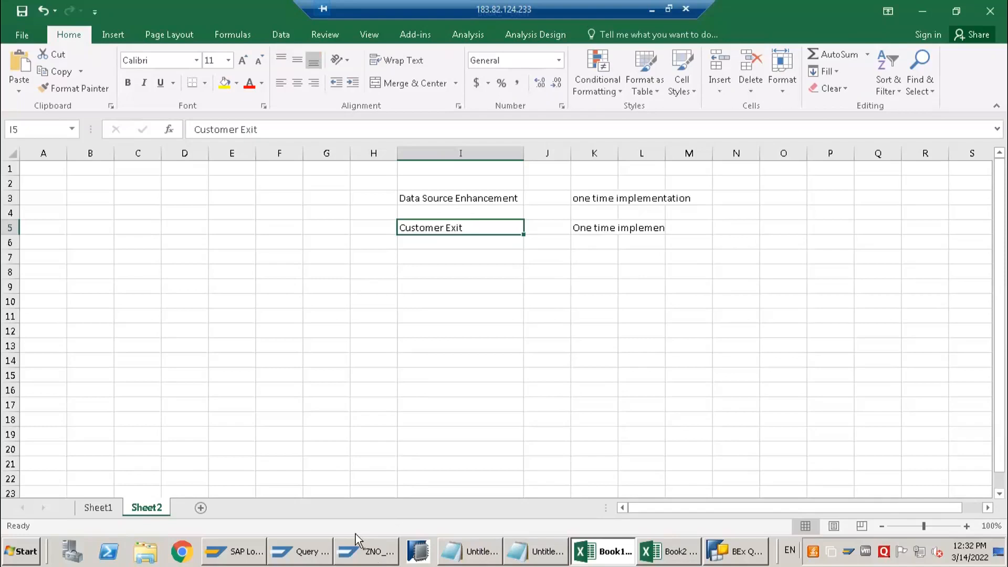
Switch to SAP GUI and open transaction CMOD in a new session
left_click(375, 559)
left_click(326, 559)
left_click(380, 558)
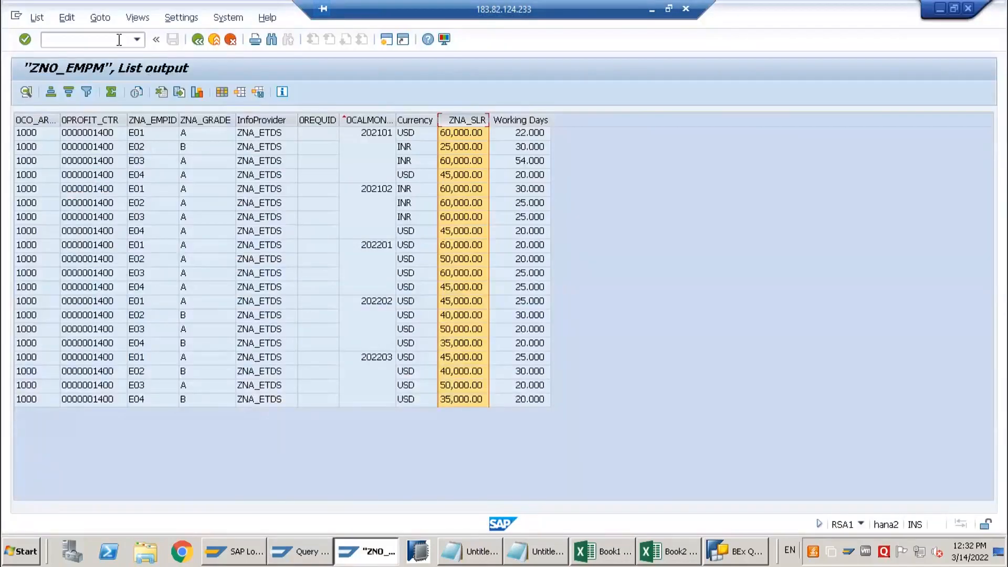
left_click(119, 40)
type("/ocmod")
key("Return")
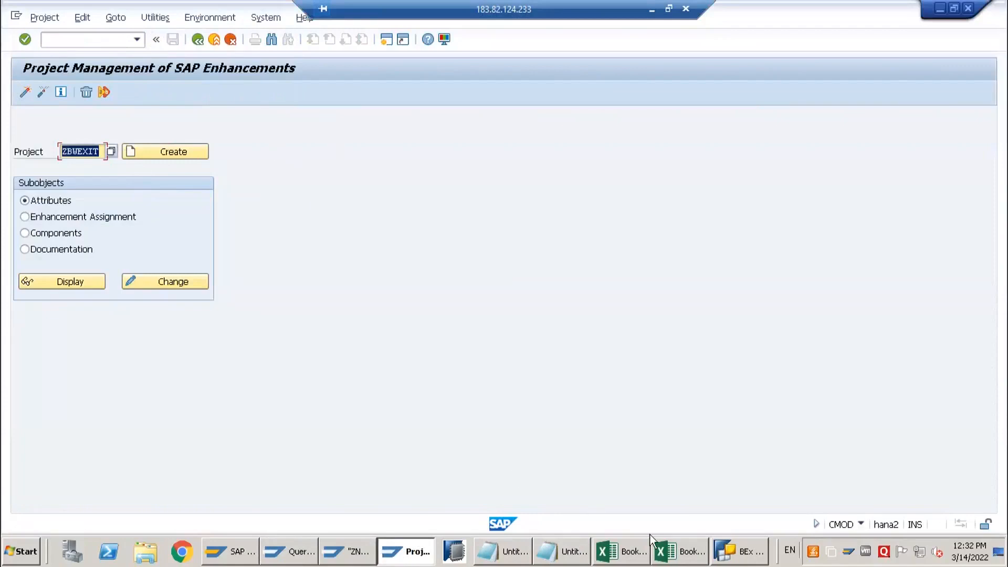
Note "CMOD" in cell I8 of the Book1 workbook and return to the SAP enhancement project screen
left_click(644, 559)
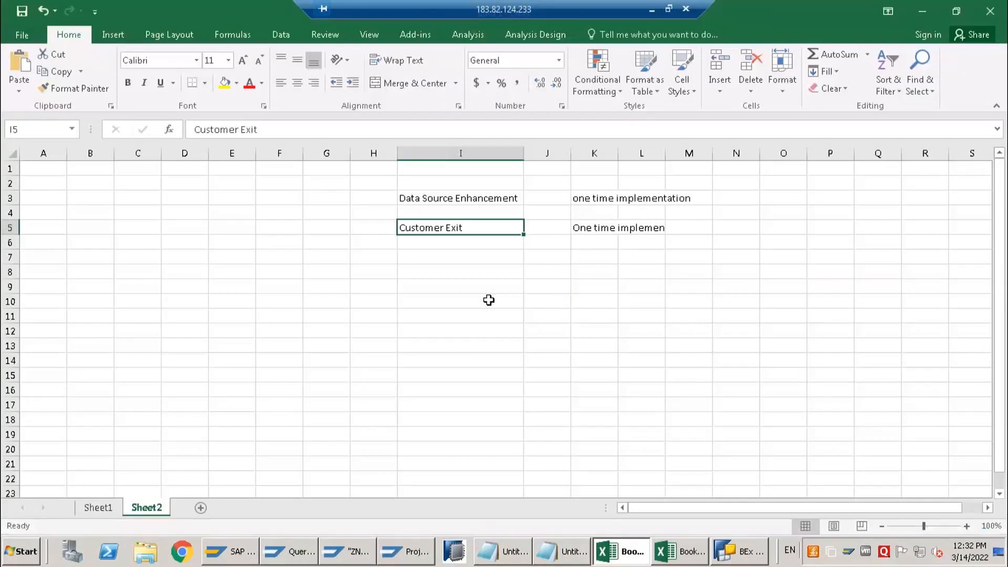
left_click(471, 267)
type("CMOD")
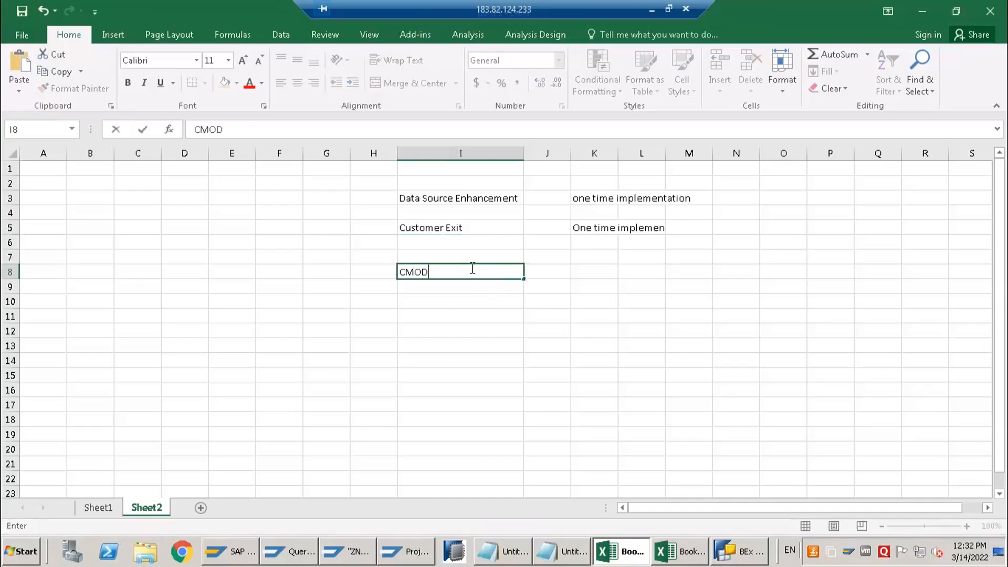
key("Return")
key("alt+Tab")
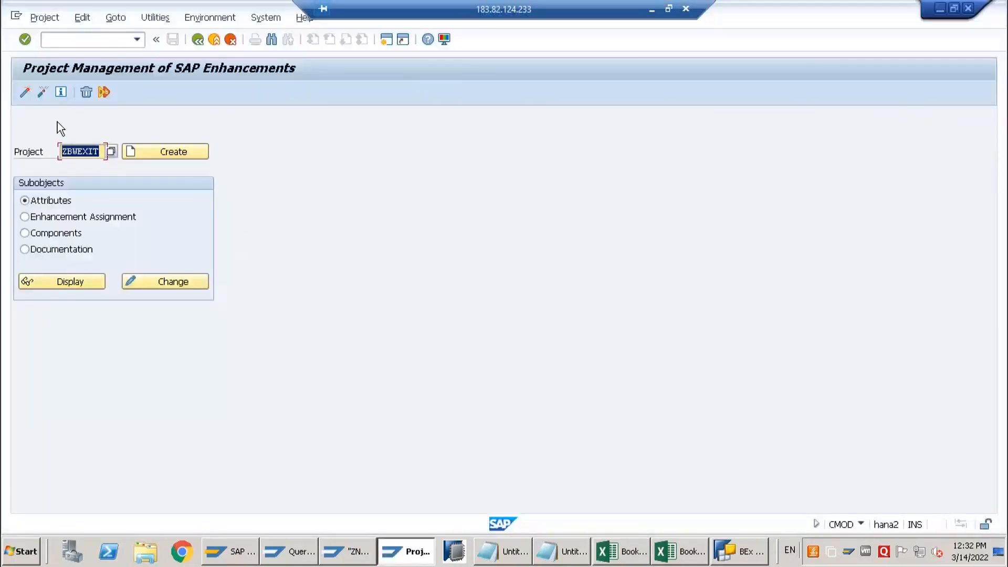
Choose the enhancement project zbwexit and display its attributes
key("BackSpace")
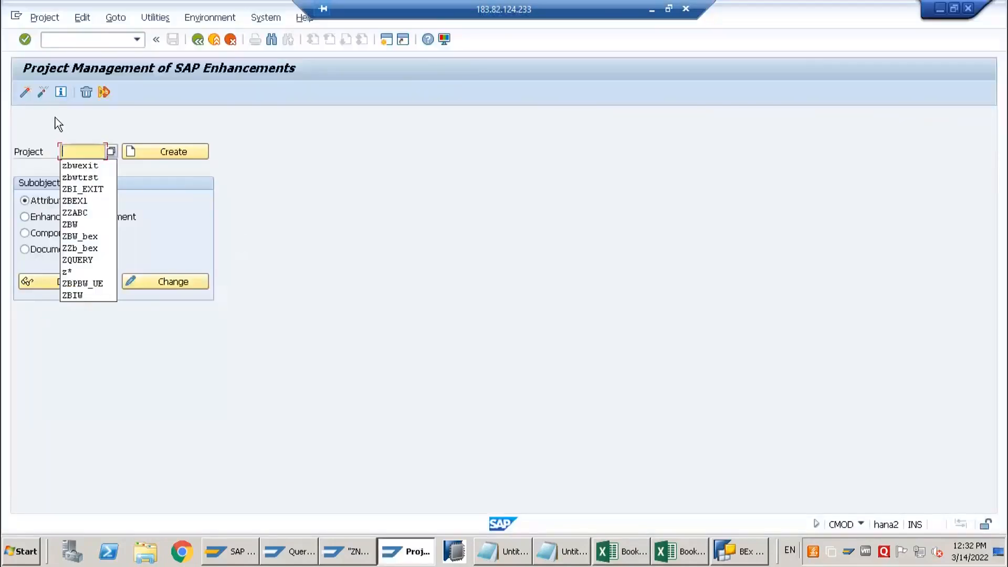
left_click(72, 165)
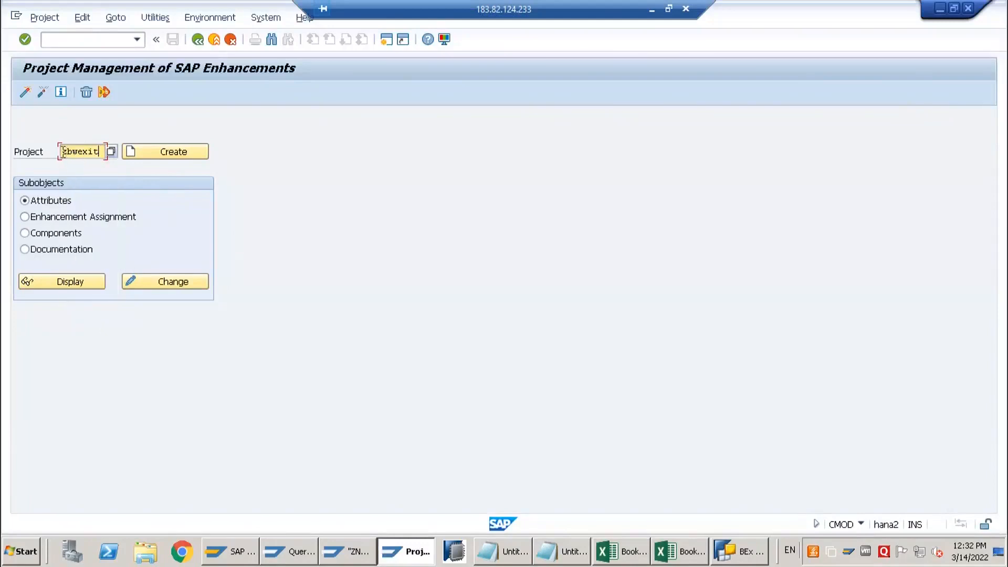
left_click_drag(60, 151, 131, 157)
left_click(94, 286)
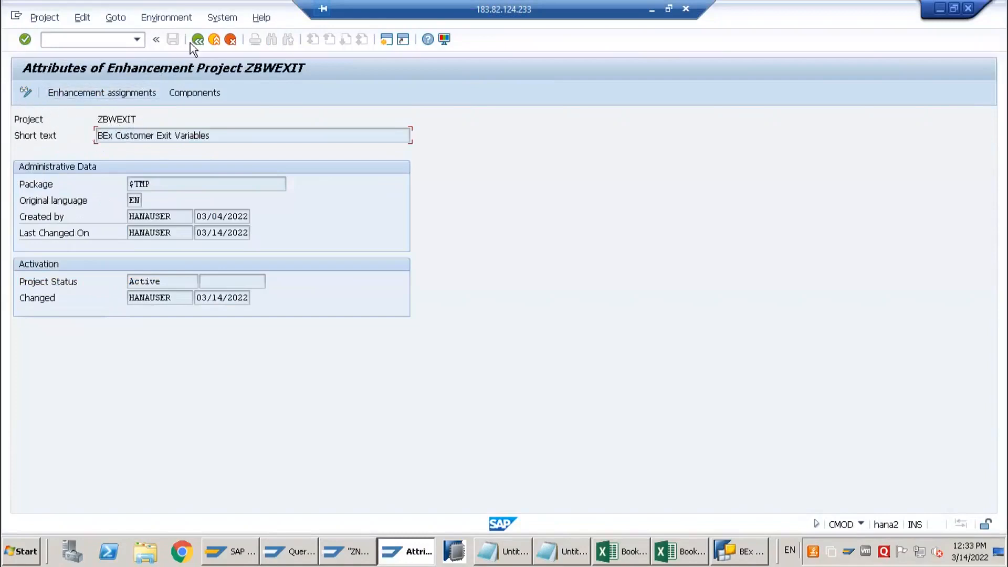
Show the enhancement assignments of ZBWEXIT, view the documentation of RSR00001 and select the enhancement name
left_click(93, 94)
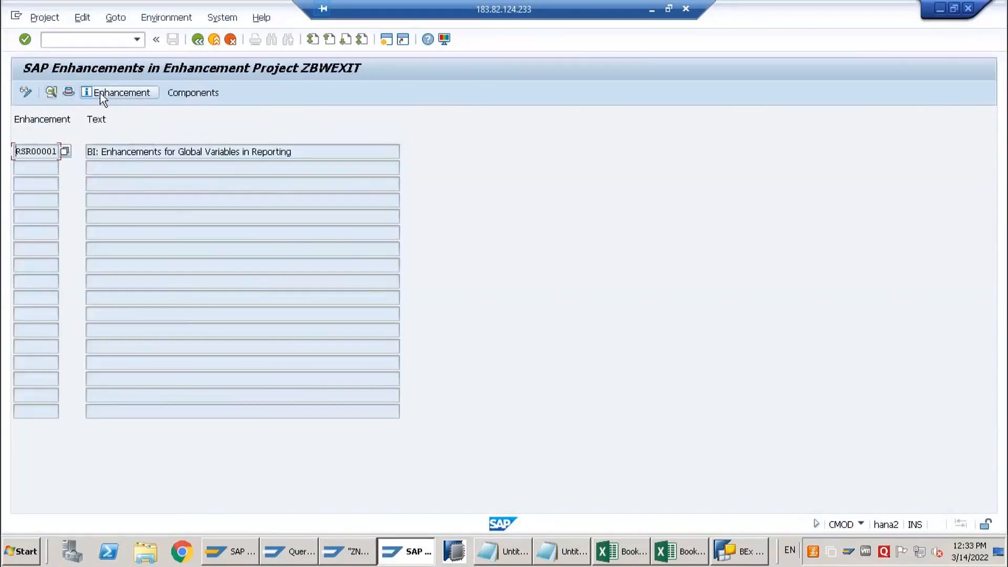
double_click(16, 150)
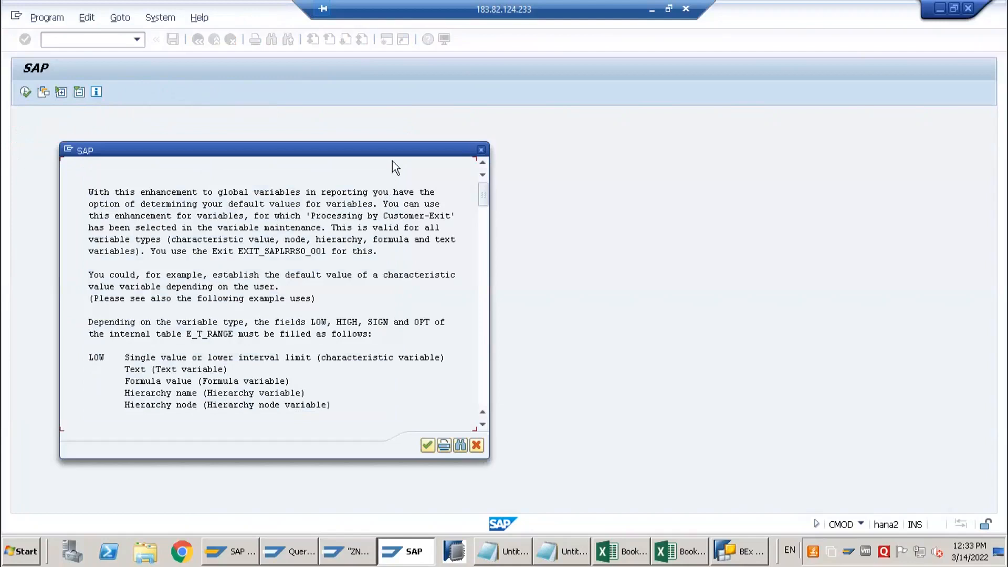
left_click(481, 149)
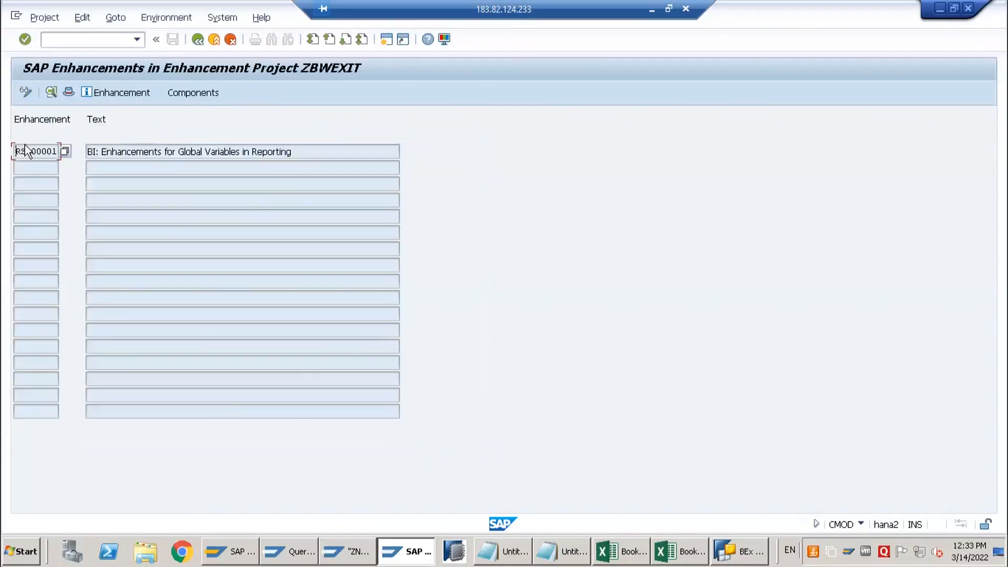
left_click_drag(17, 152, 71, 152)
Open transaction CMOD in another new session and try to create an enhancement project named ZTEST
left_click(84, 41)
type("/ocmod")
key("Return")
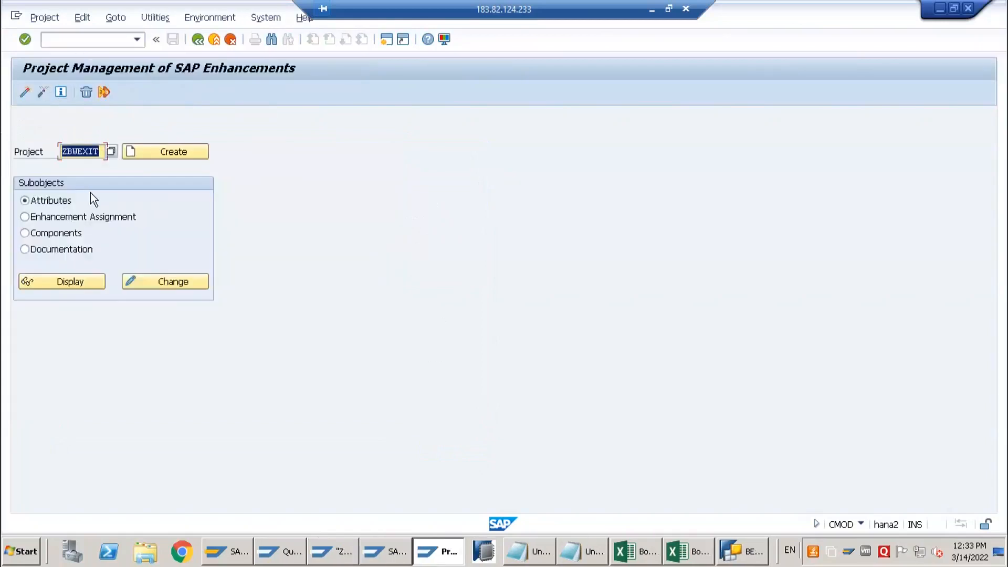
key("BackSpace")
type("ZTRS")
key("BackSpace")
key("BackSpace")
key("BackSpace")
key("BackSpace")
type("ST")
key("BackSpace")
key("BackSpace")
type("ZTEST")
left_click(181, 157)
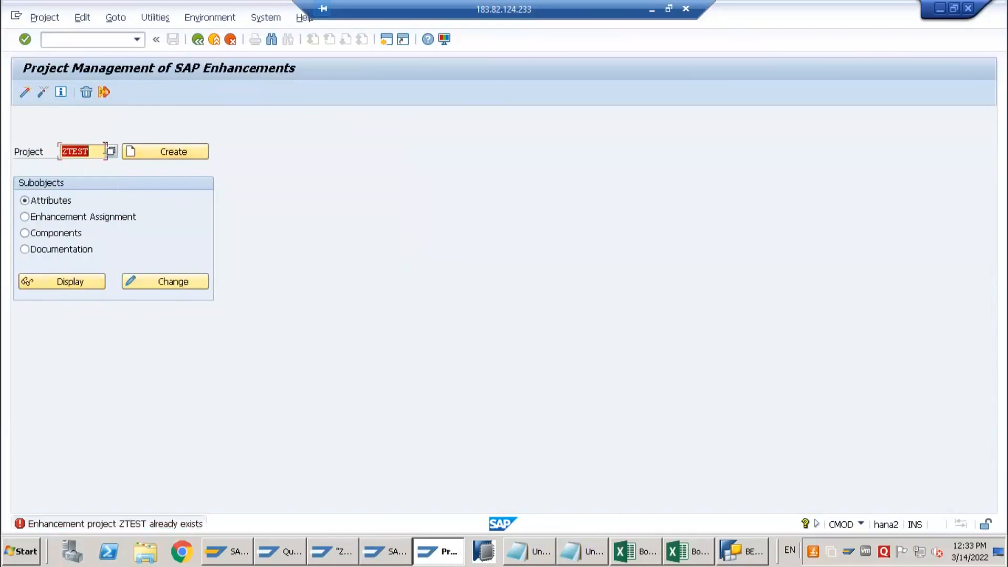
Create enhancement project ZTEST5 with short text "Test 5", save it as a local object and open its enhancement assignments
left_click(95, 153)
type("5")
left_click(163, 151)
type("Test 6")
key("BackSpace")
type("5")
left_click(119, 95)
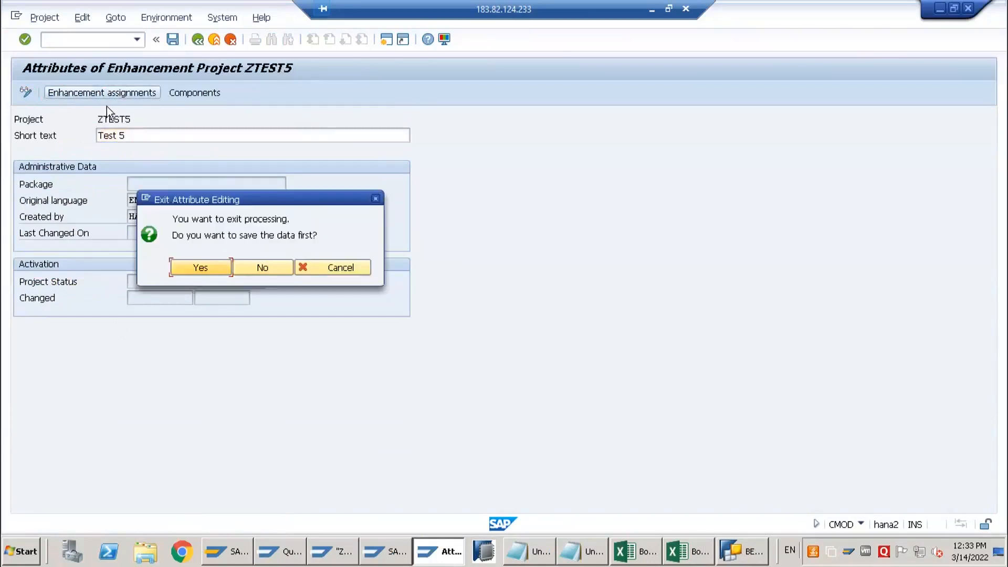
key("Return")
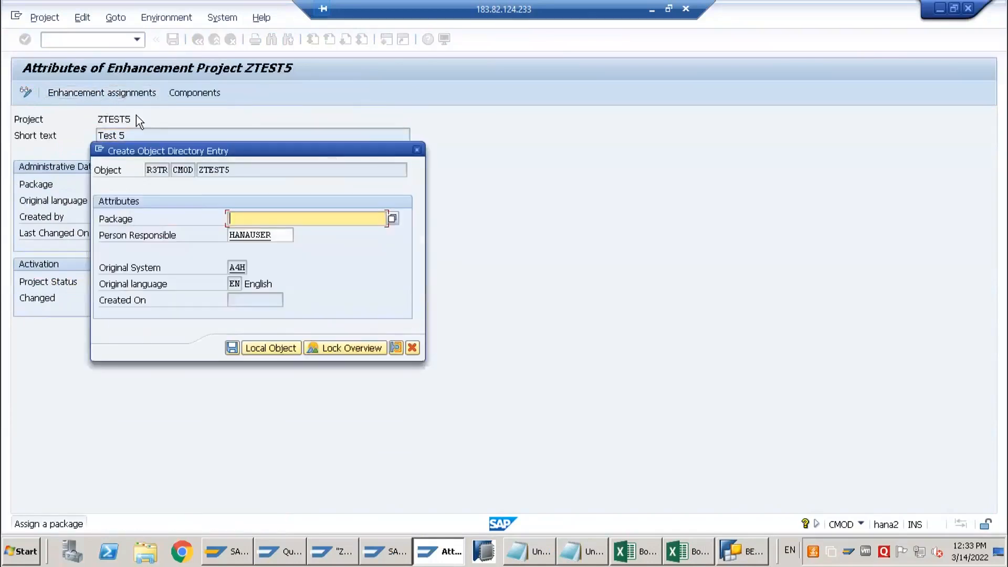
left_click(240, 346)
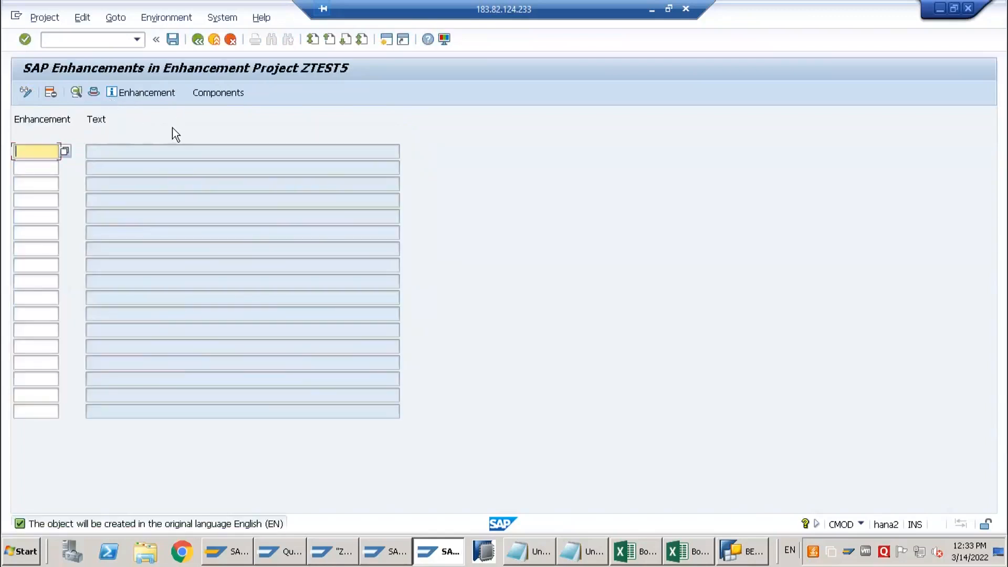
Copy enhancement name RSR00001 from project ZBWEXIT and try to assign it to project ZTEST5
key("alt+Tab")
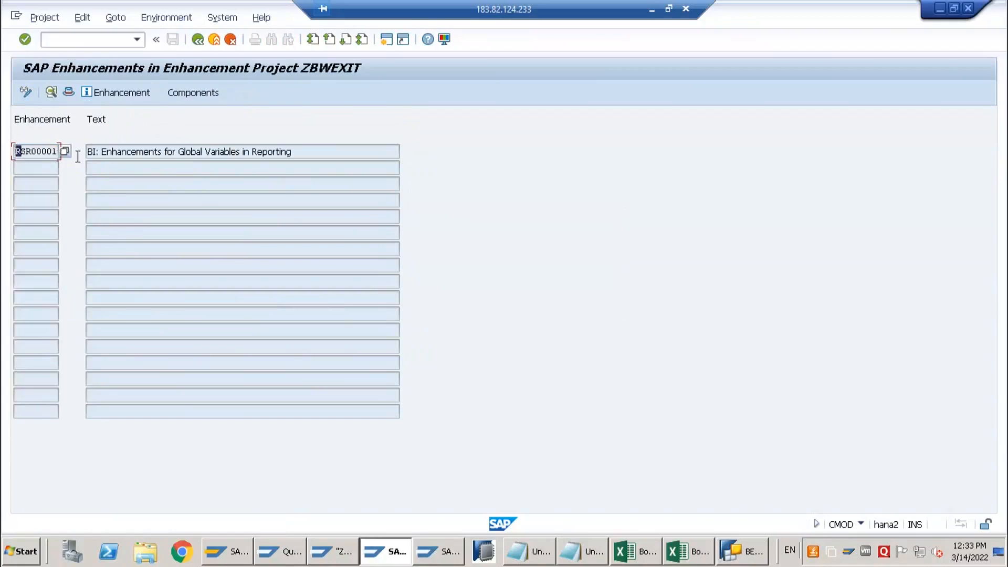
left_click_drag(78, 157, 79, 157)
key("ctrl+c")
key("alt+Tab")
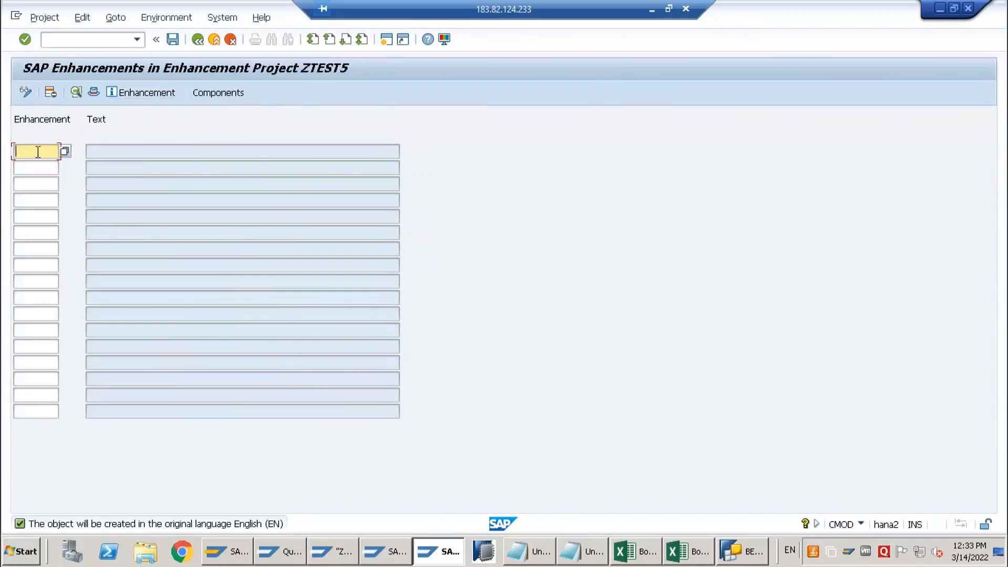
key("ctrl+v")
key("Return")
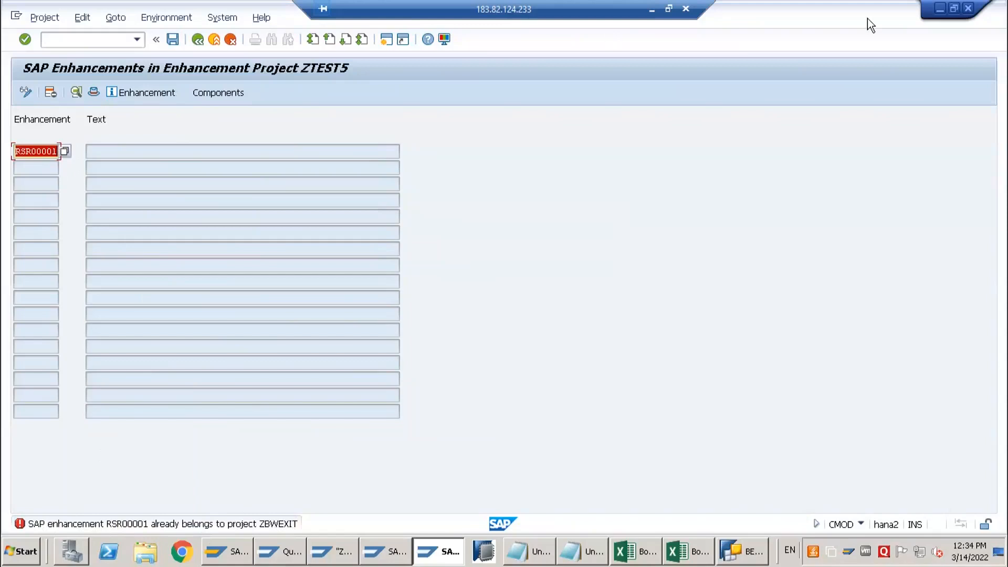
Abandon the enhancement assignment in ZTEST5 and close its session
left_click(216, 41)
left_click(214, 40)
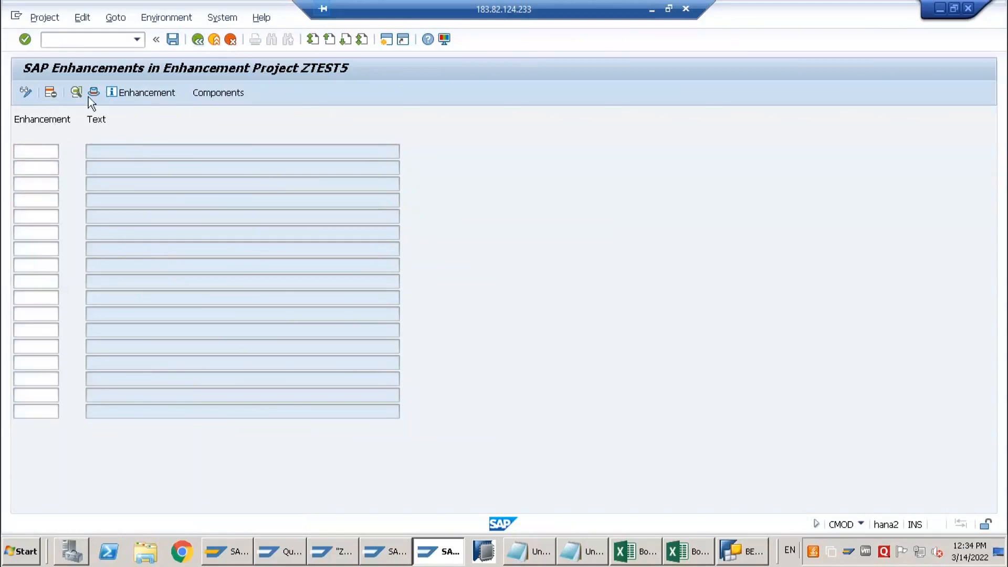
left_click(198, 269)
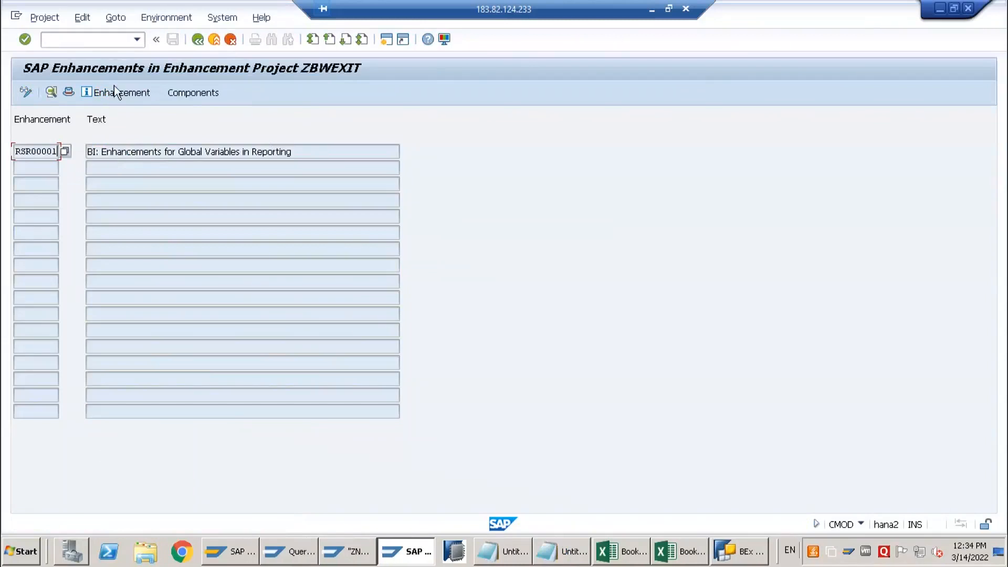
Go back to the project selection, choose project zbwexit again and display its enhancement assignments
left_click(197, 40)
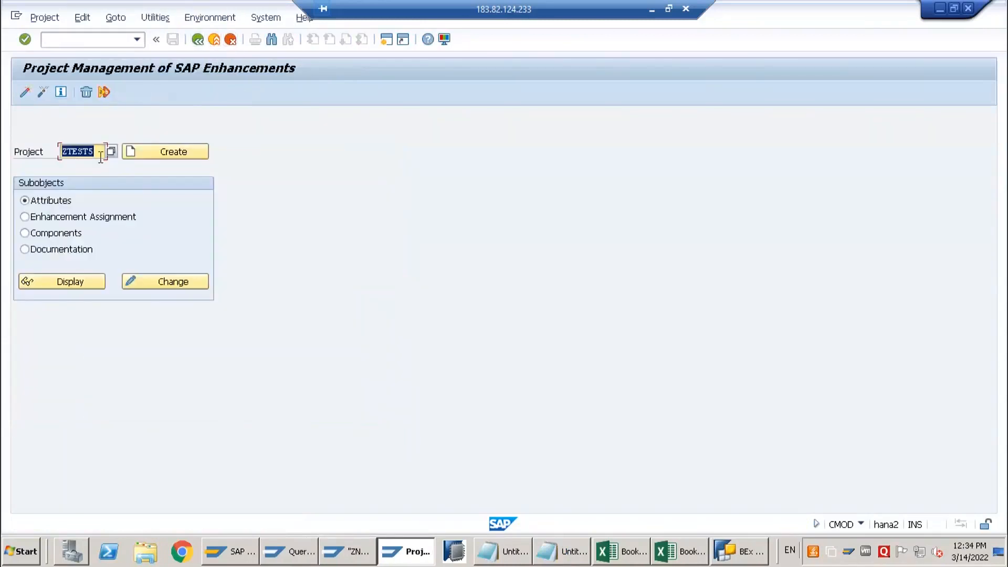
key("BackSpace")
key("Down")
key("Down")
key("Down")
key("Down")
key("Return")
left_click(71, 283)
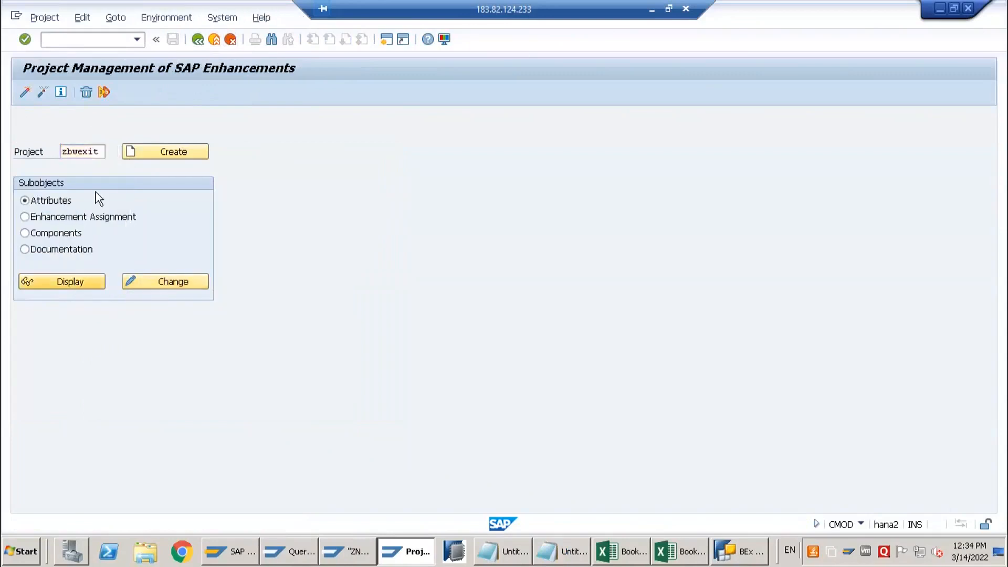
left_click(138, 96)
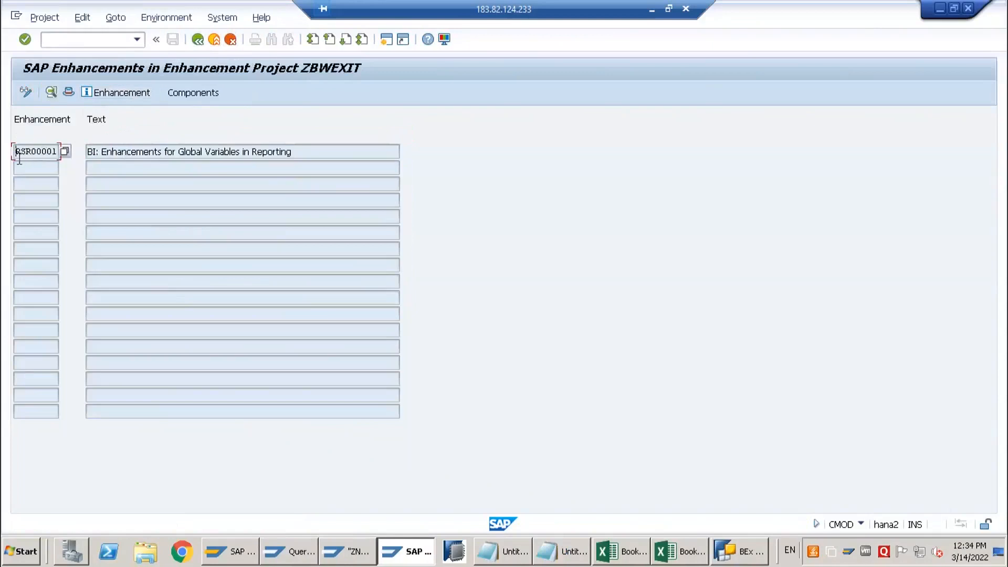
Review the description of enhancement RSR00001 and display the components of project ZBWEXIT
left_click_drag(135, 155, 304, 159)
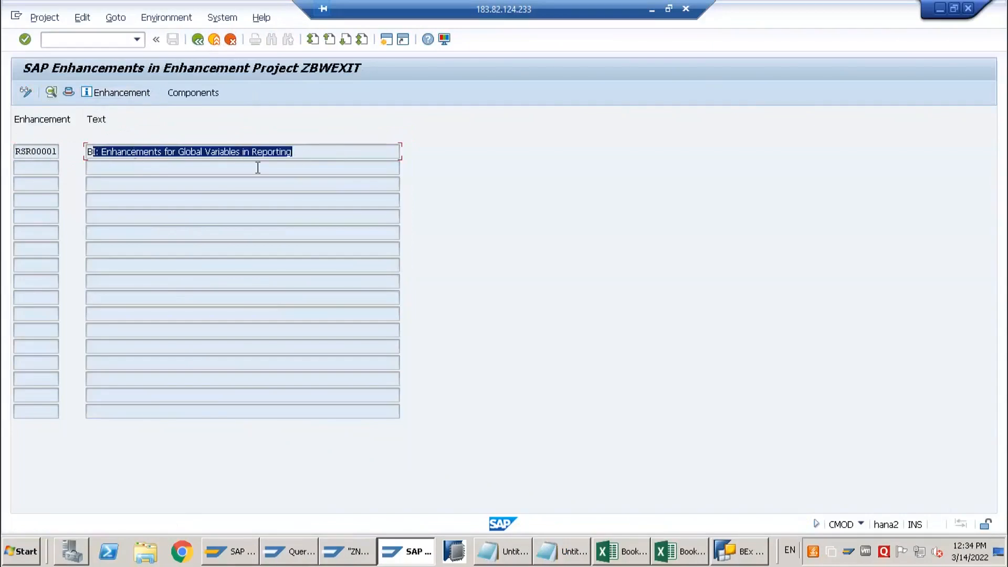
left_click(235, 151)
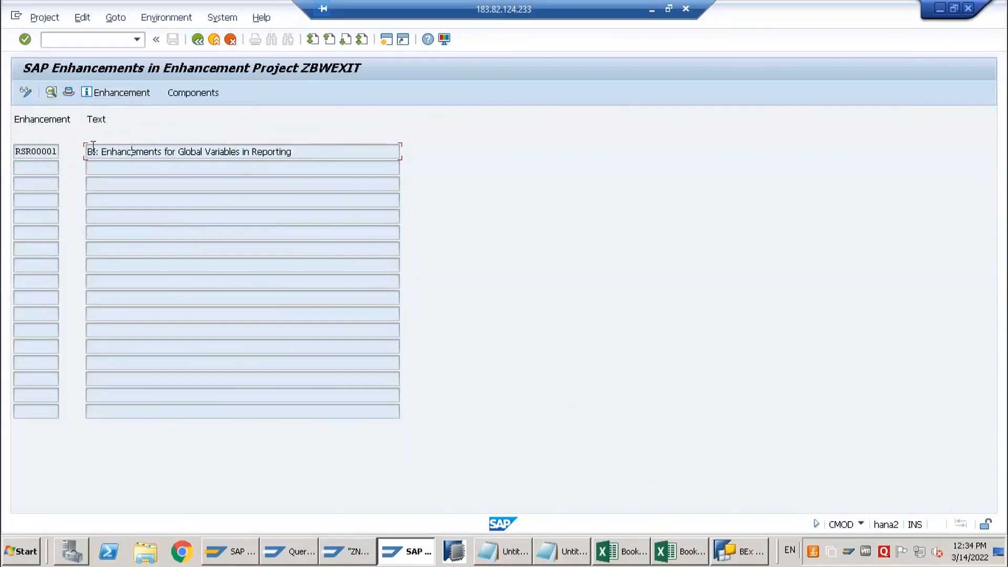
left_click(51, 152)
left_click(186, 101)
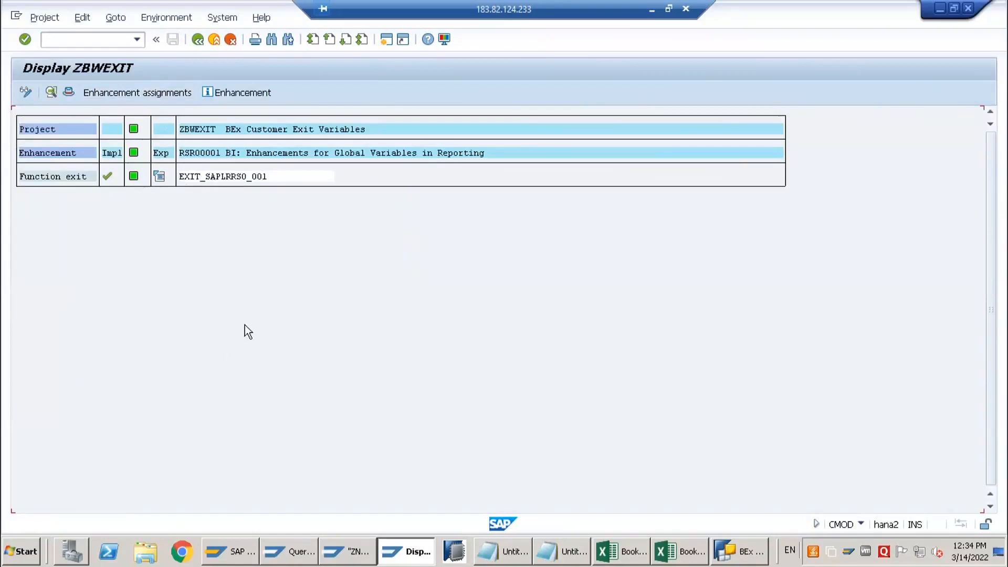
Open the source code of function exit EXIT_SAPLRRS0_001 and examine its importing and exporting parameters
left_click(223, 175)
left_click(254, 157)
left_click(196, 179)
double_click(219, 177)
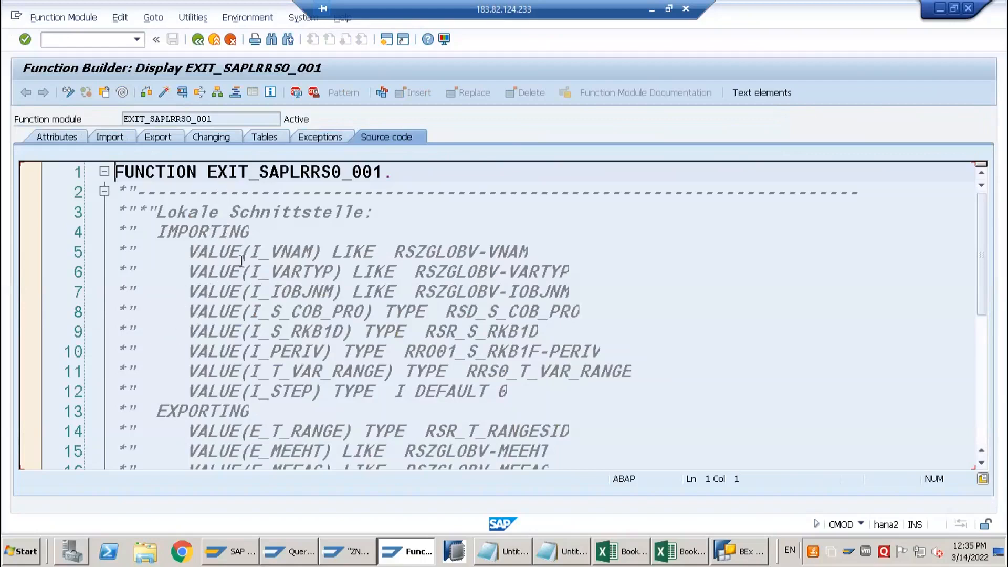
scroll(203, 226, "down", 1)
scroll(195, 220, "up", 1)
left_click(187, 232)
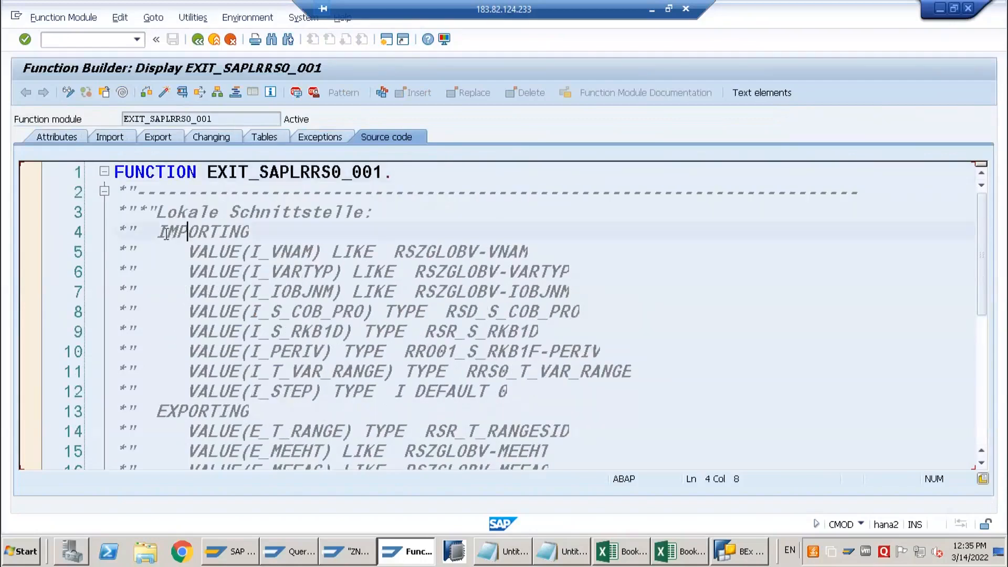
Review the importing, exporting and changing parameters of EXIT_SAPLRRS0_001 and open its include ZXRSRU01
left_click_drag(158, 231, 265, 234)
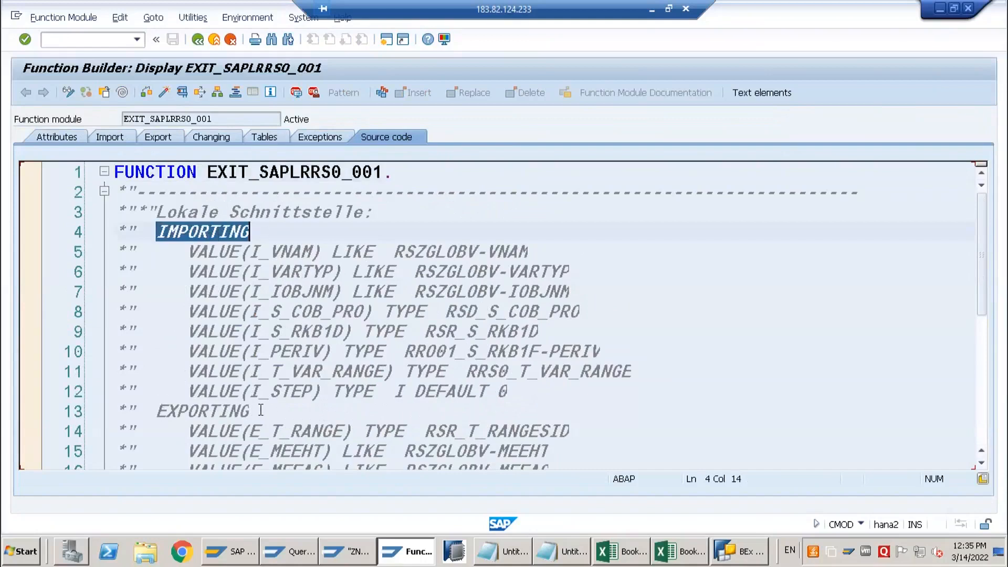
scroll(197, 436, "down", 4)
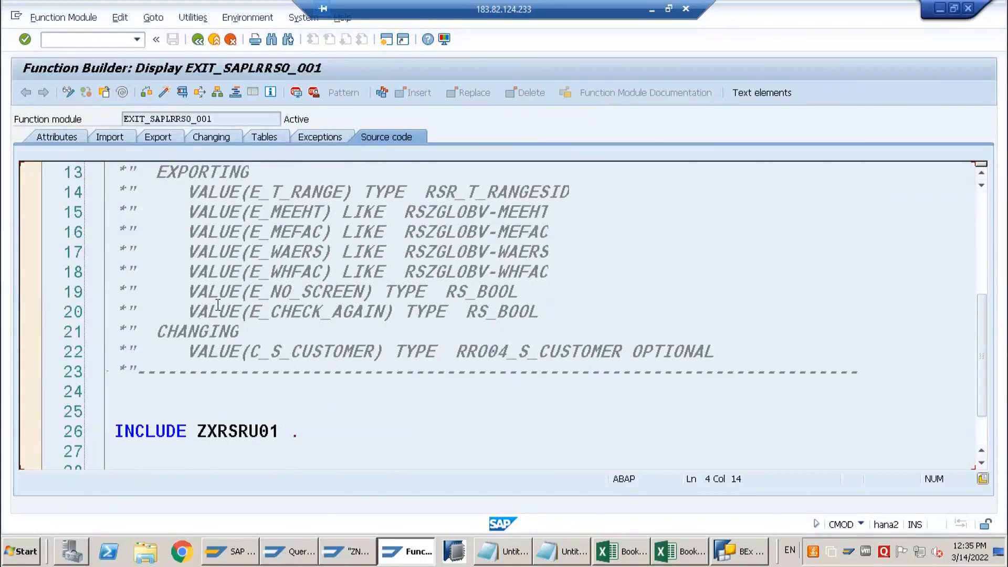
scroll(217, 302, "up", 4)
scroll(235, 380, "down", 9)
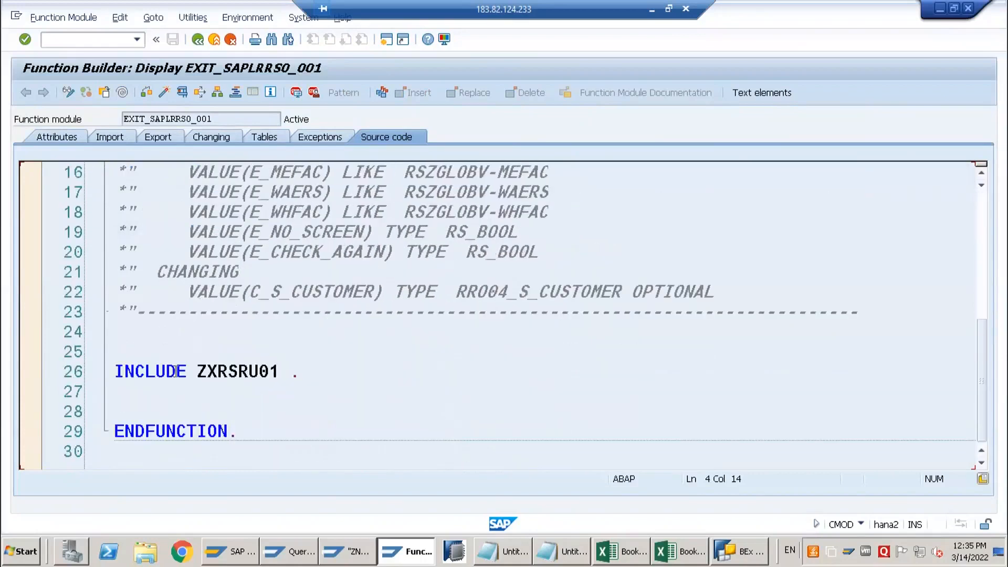
scroll(197, 257, "up", 2)
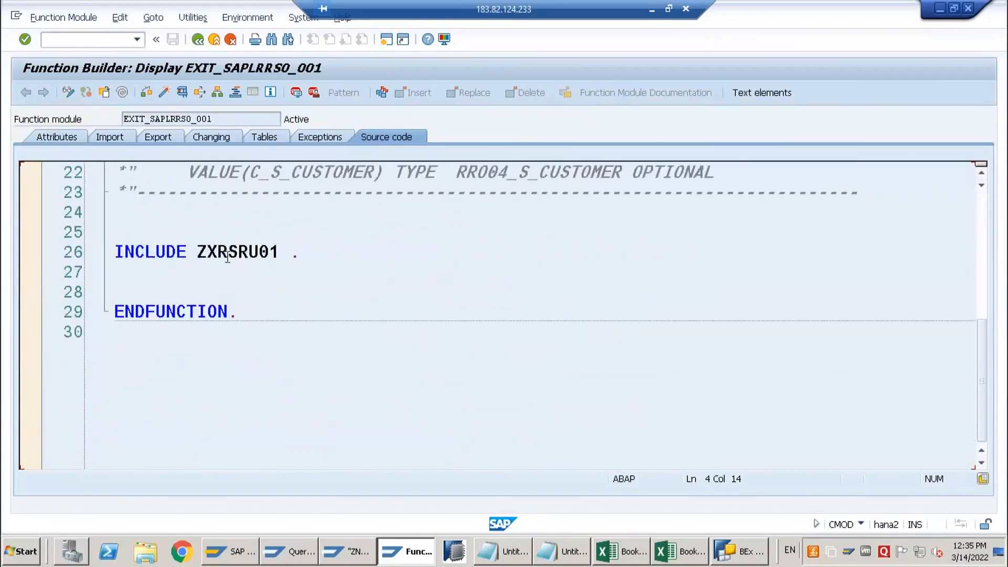
left_click(229, 252)
double_click(231, 252)
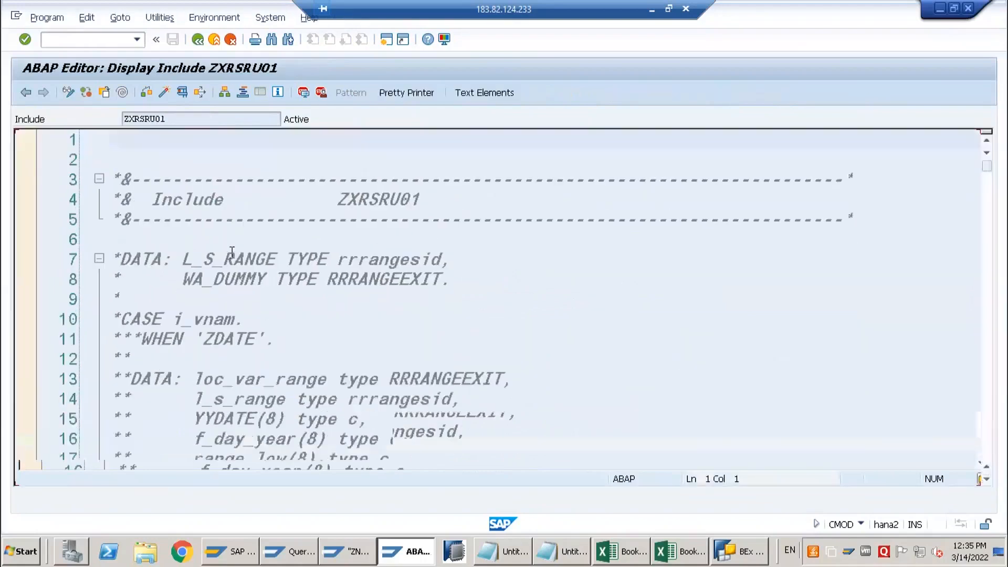
Examine the include's commented-out code and the active CASE i_vnam branches from REP_JP through ZMTD
scroll(122, 137, "down", 3)
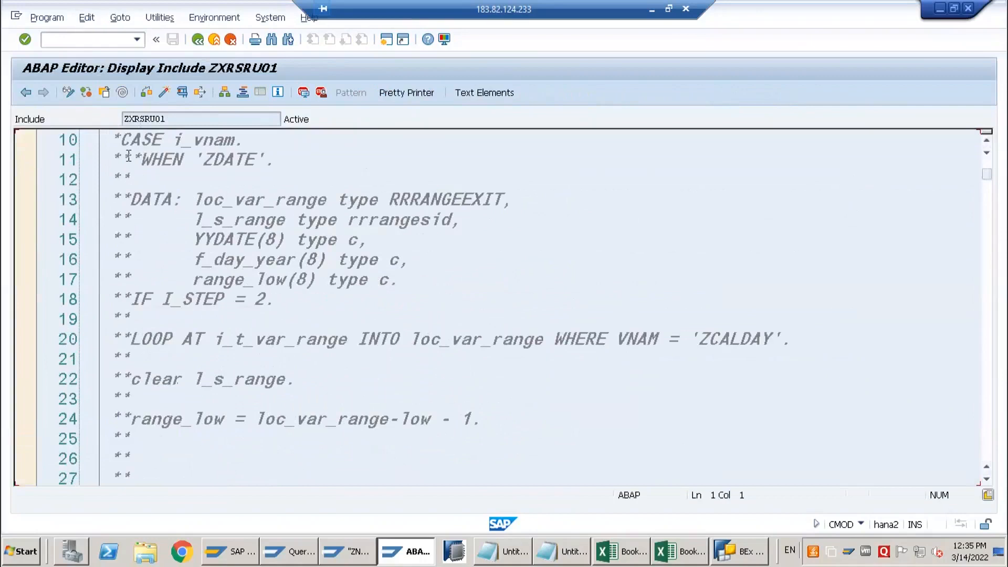
scroll(128, 156, "down", 15)
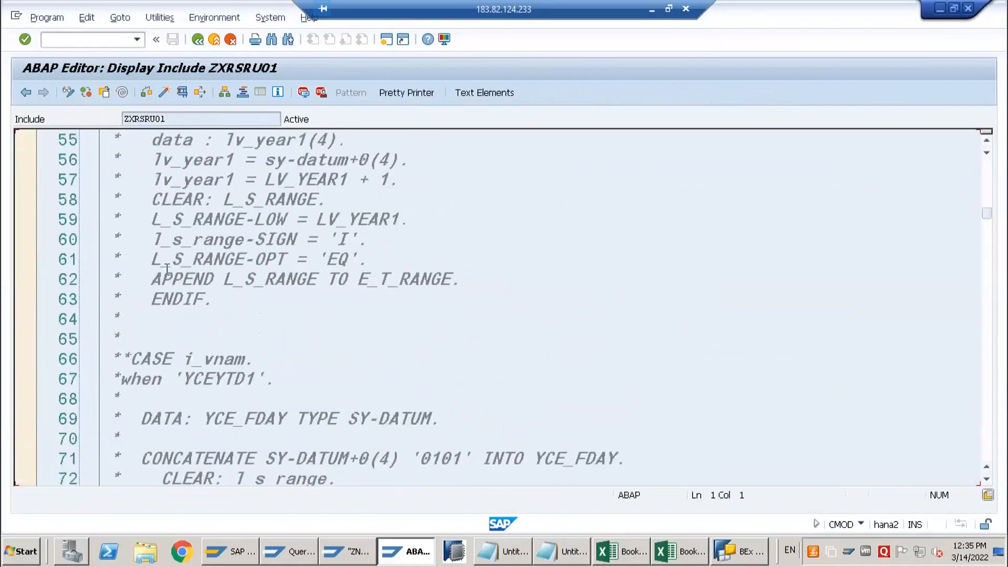
scroll(167, 268, "down", 12)
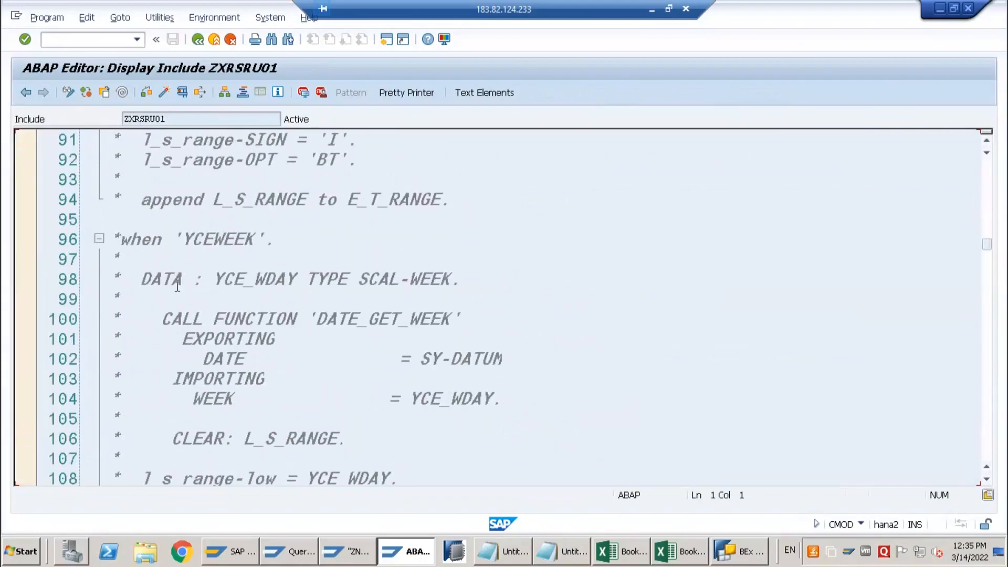
scroll(177, 286, "down", 20)
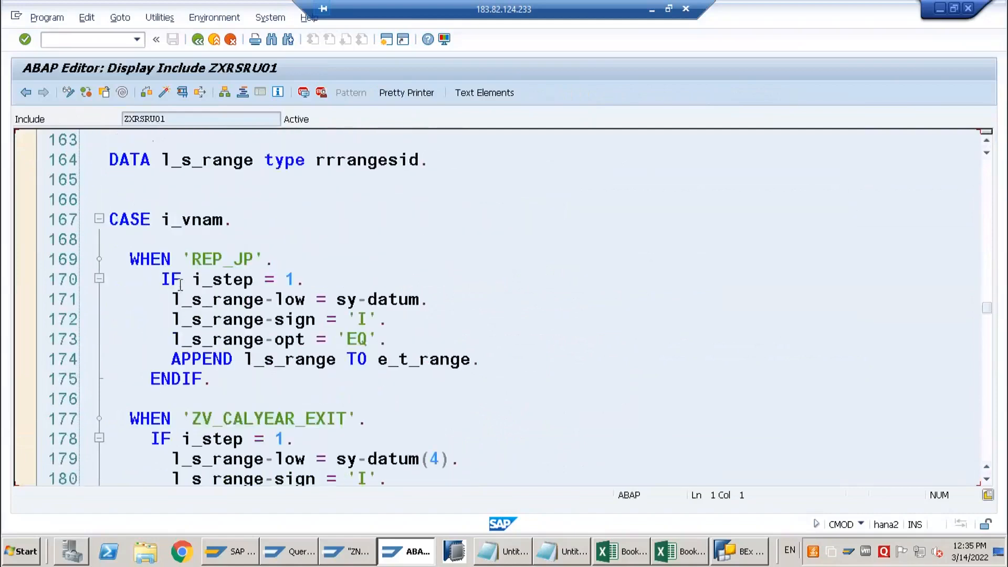
left_click(204, 220)
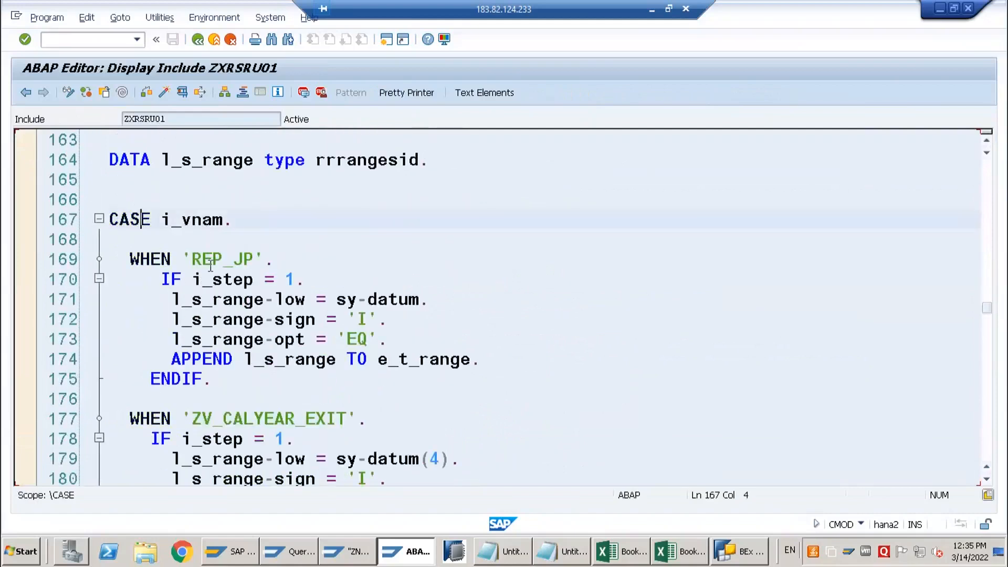
left_click_drag(192, 259, 246, 258)
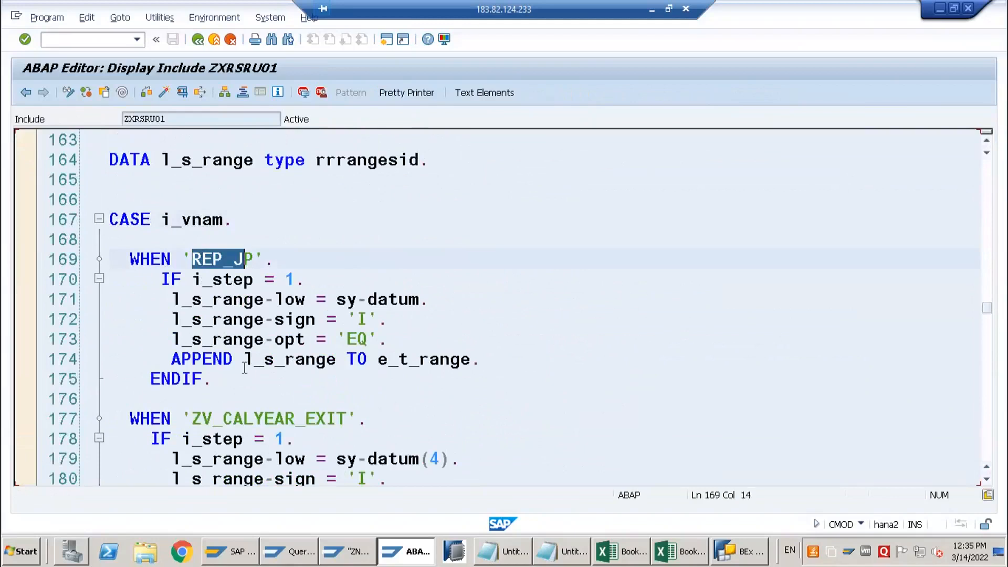
scroll(215, 338, "down", 5)
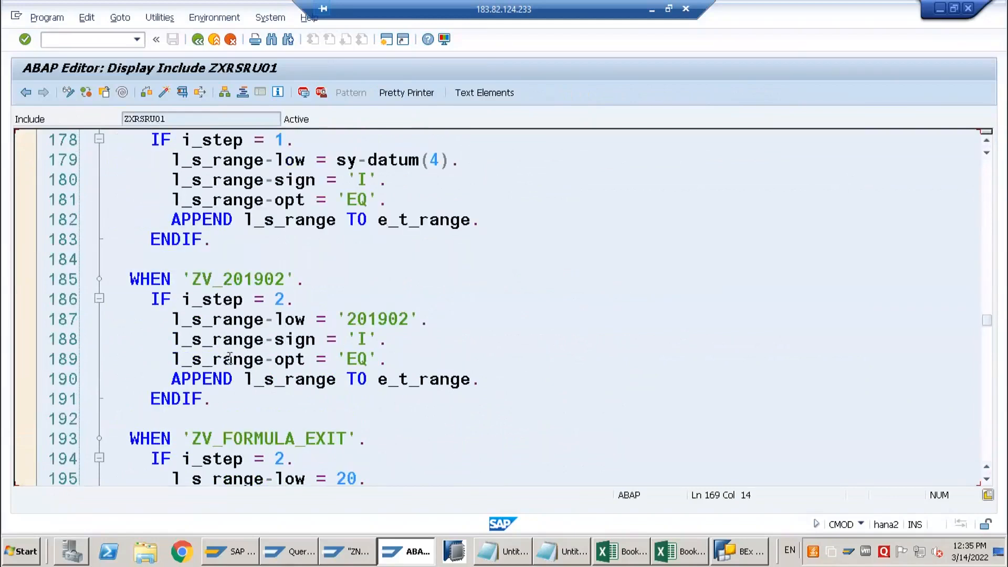
scroll(220, 362, "down", 6)
scroll(217, 371, "down", 17)
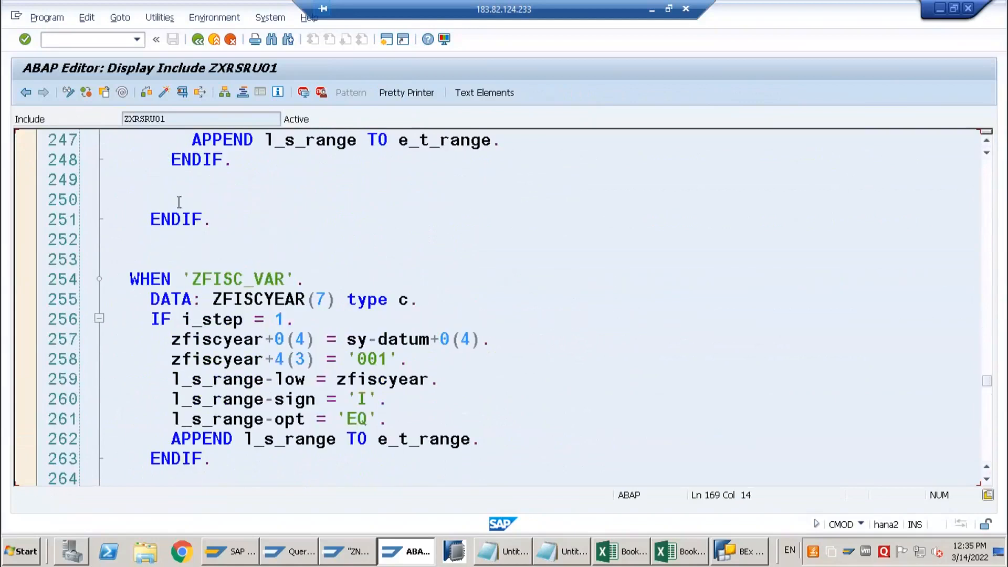
scroll(180, 203, "down", 7)
scroll(242, 353, "down", 18)
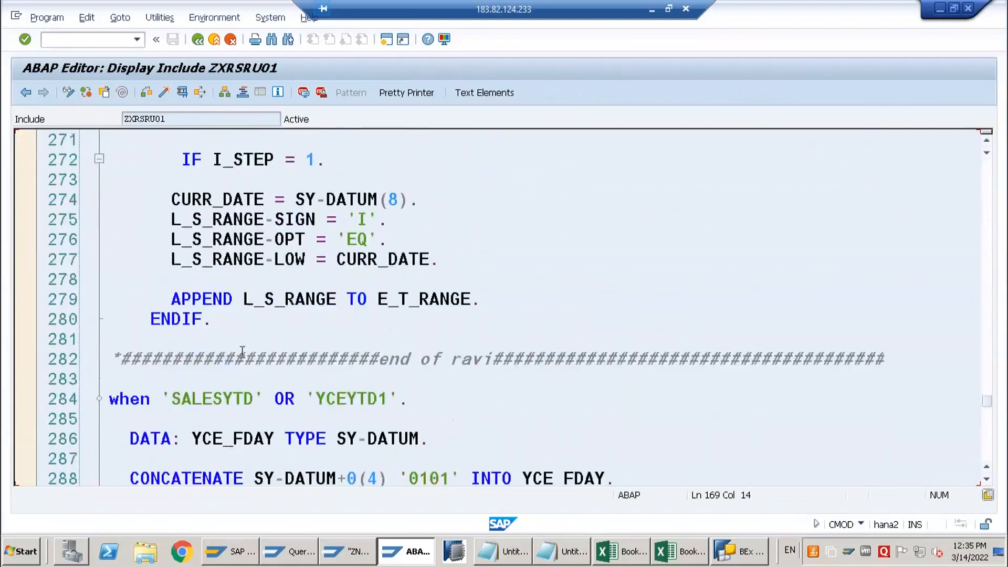
scroll(242, 353, "down", 8)
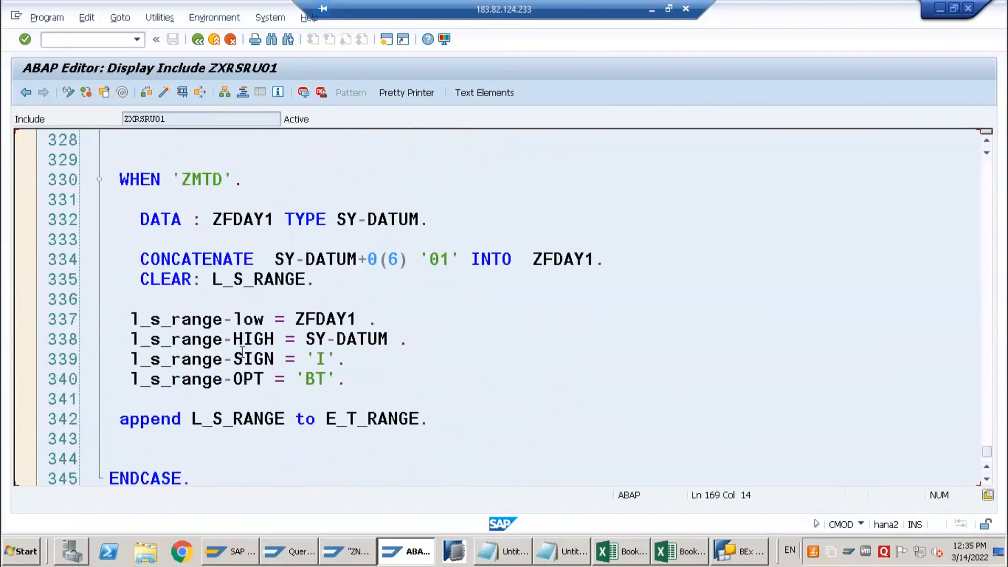
Go back through the variable branches and examine the complete WHEN 'ZVAR_YRMONTH' block with its i_step = 2 logic
scroll(240, 353, "up", 6)
scroll(217, 277, "up", 1)
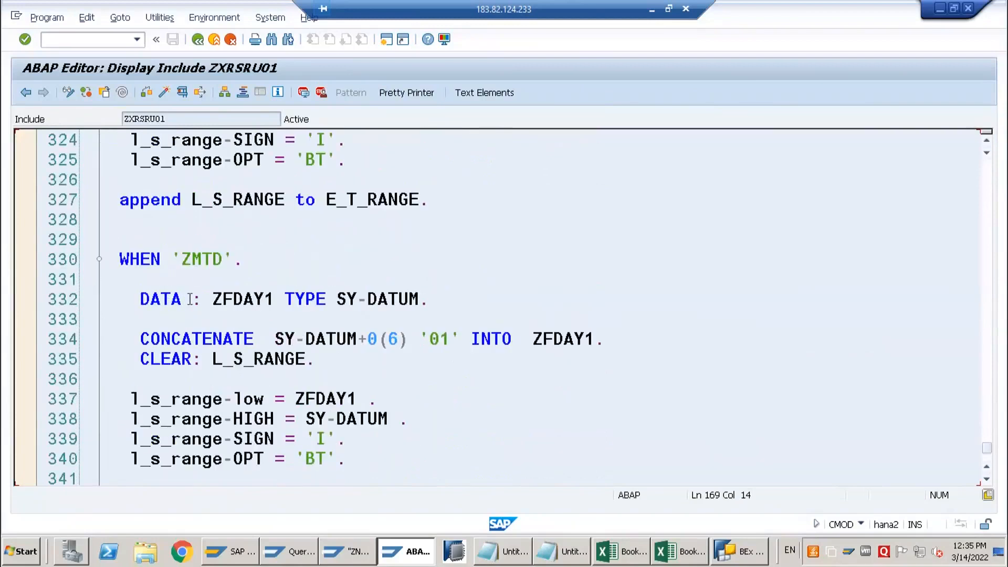
scroll(190, 300, "up", 18)
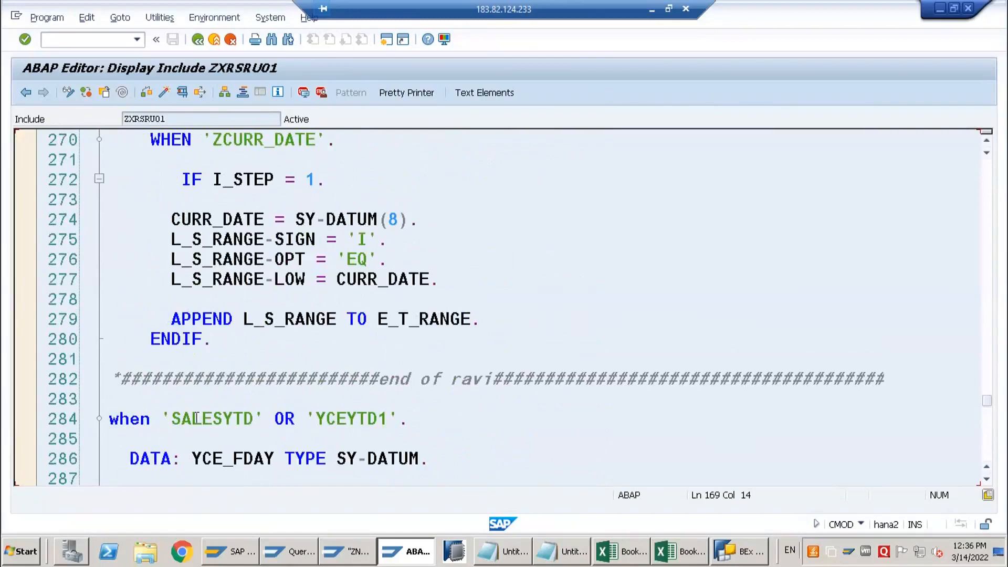
scroll(205, 349, "up", 5)
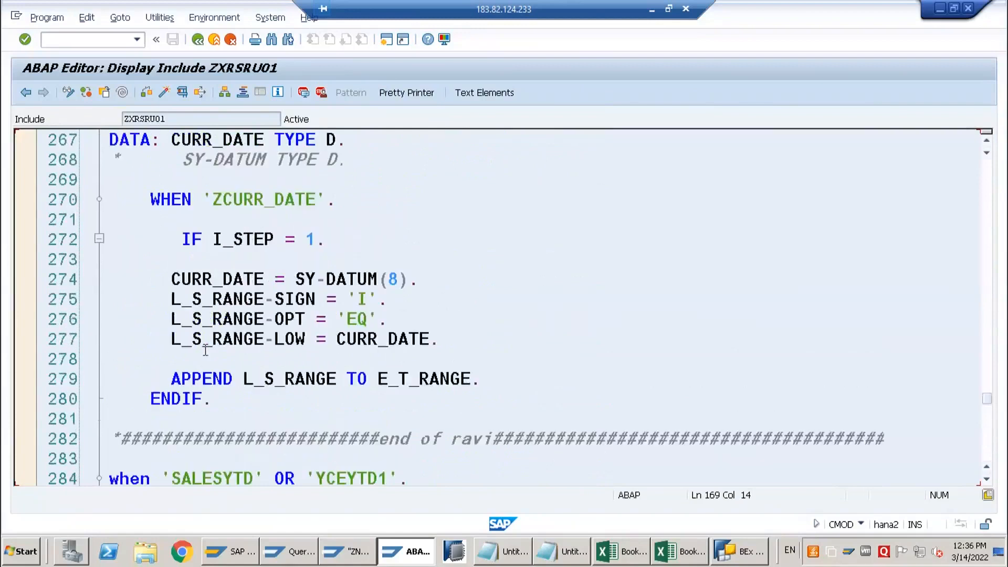
scroll(215, 313, "up", 6)
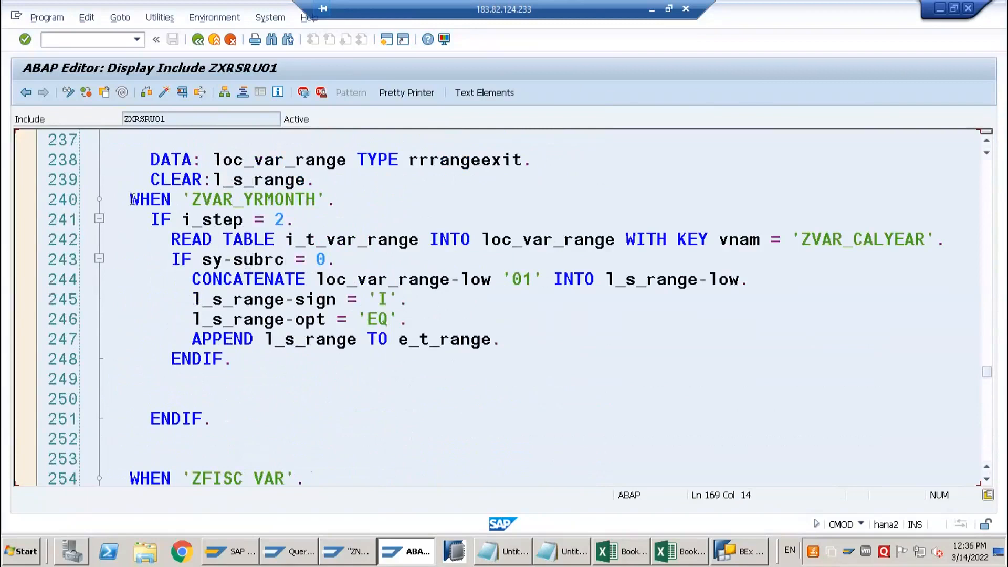
left_click_drag(131, 200, 228, 418)
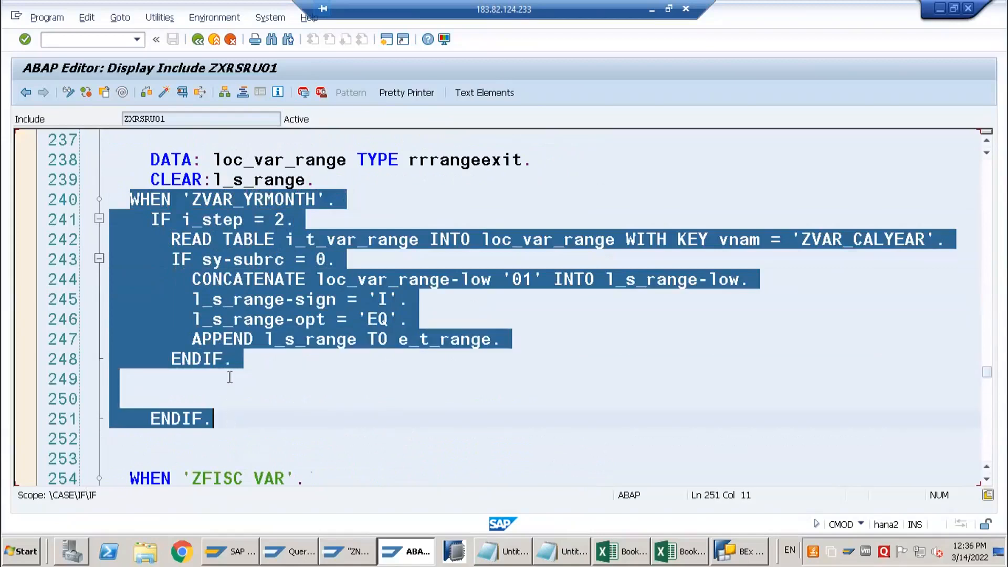
left_click(215, 302)
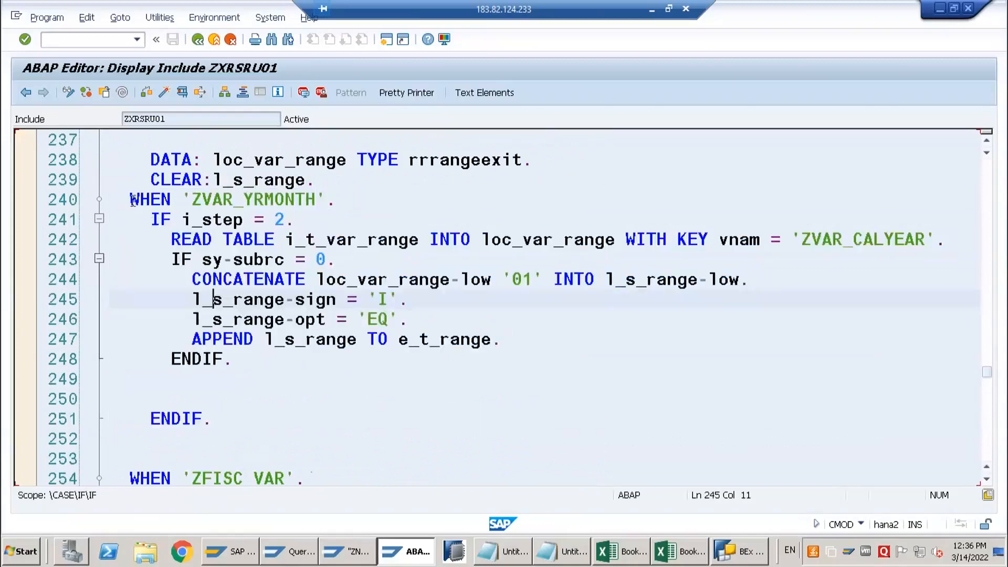
left_click_drag(131, 199, 246, 454)
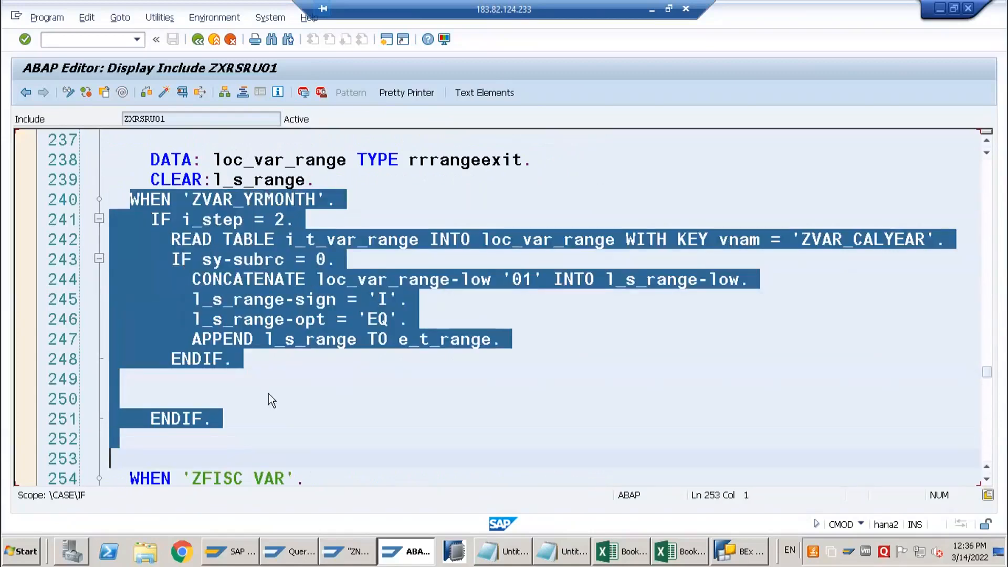
left_click(247, 401)
Switch include ZXRSRU01 to change mode and insert three blank lines beneath its header comment
scroll(259, 315, "up", 12)
scroll(259, 309, "up", 20)
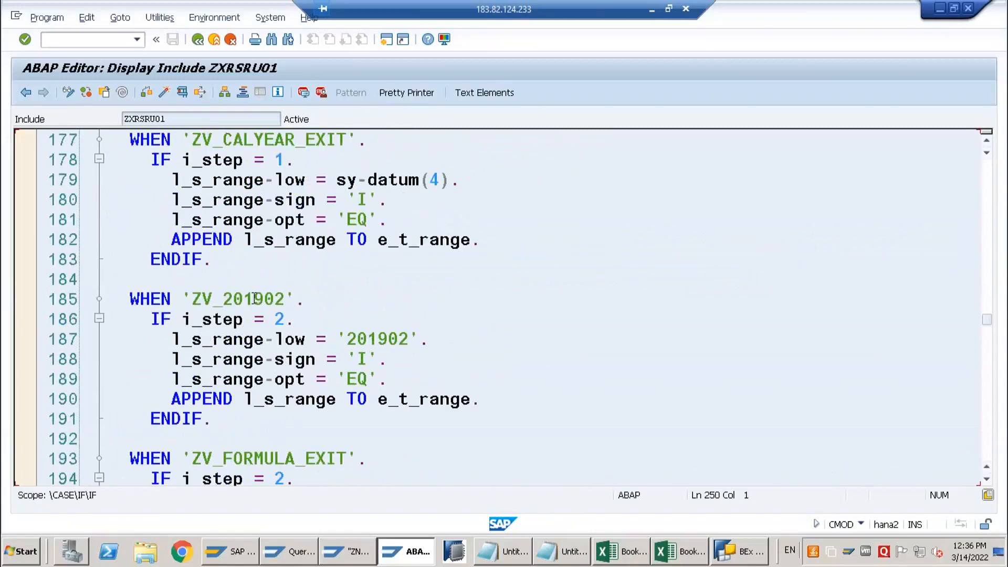
scroll(251, 294, "down", 3)
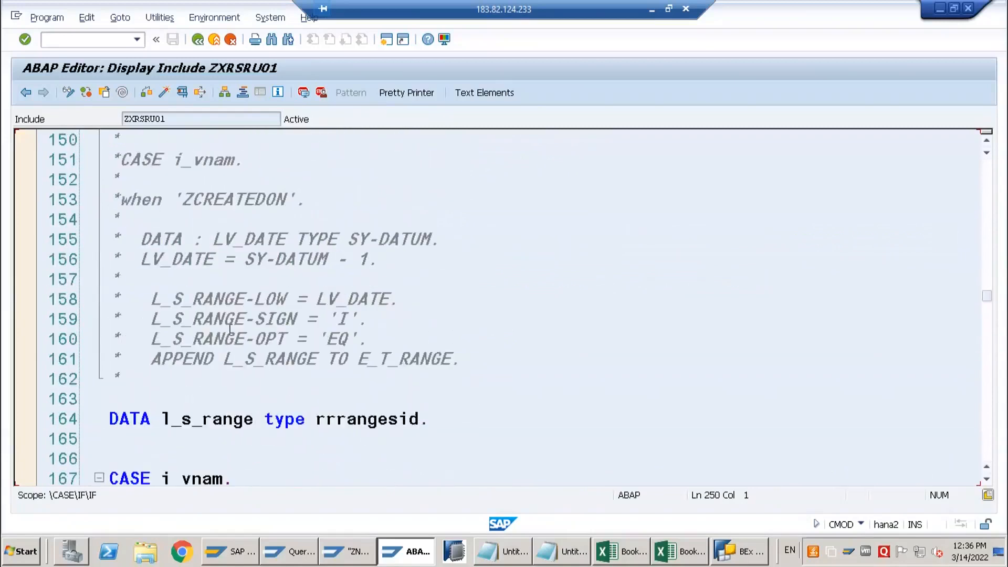
scroll(195, 405, "down", 2)
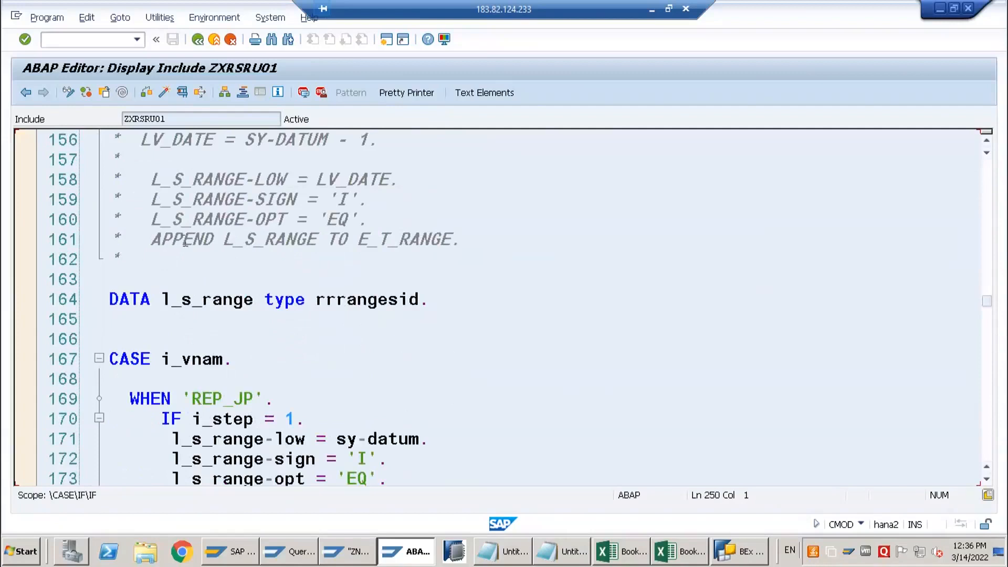
left_click(76, 95)
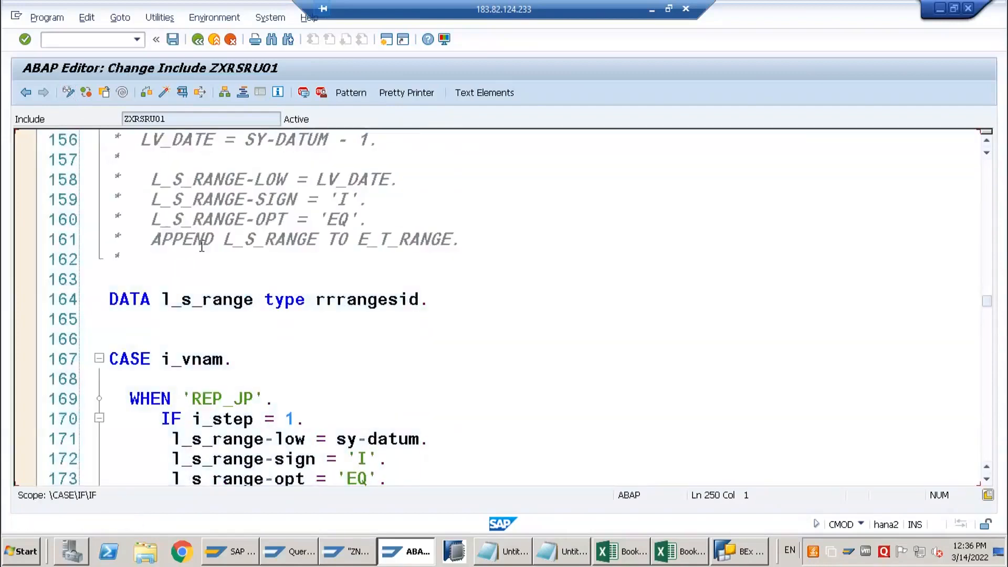
scroll(207, 246, "up", 20)
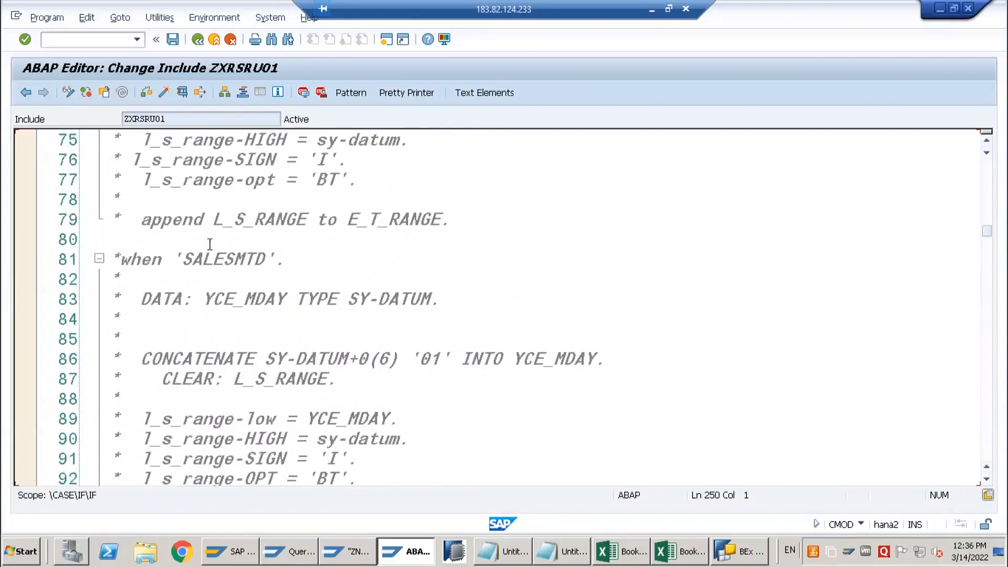
scroll(209, 243, "up", 19)
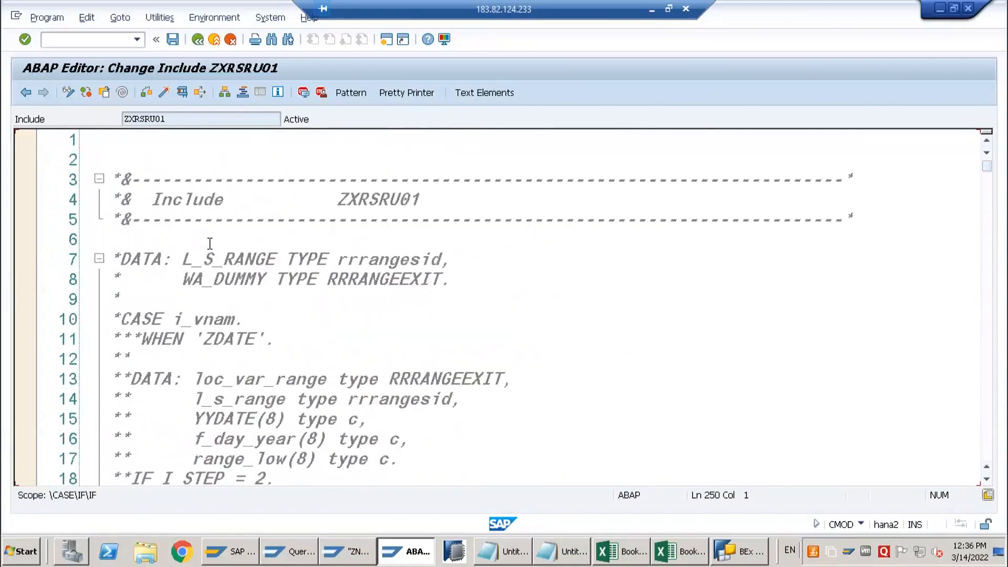
left_click(250, 239)
key("Return")
key("Return")
key("Return")
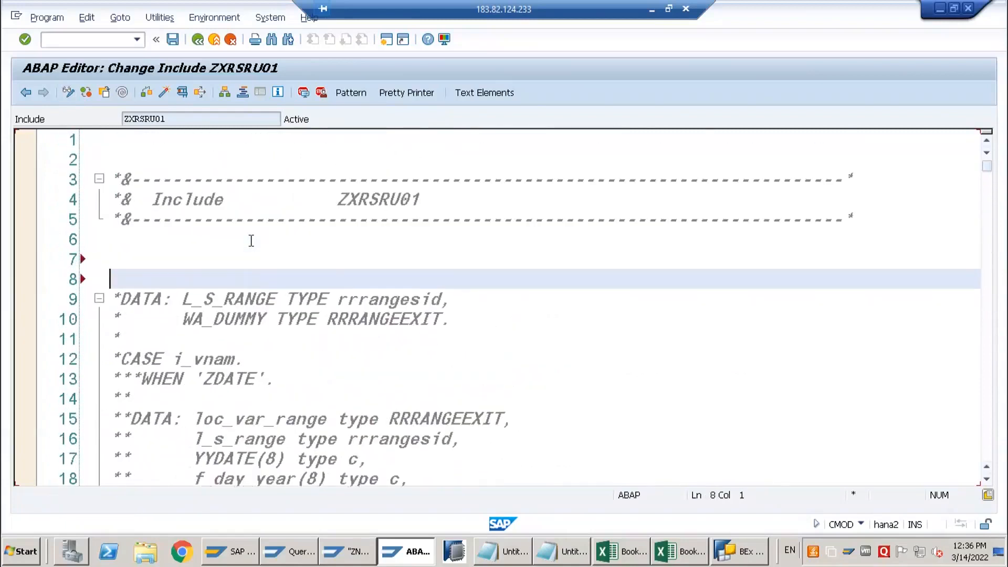
left_click(204, 253)
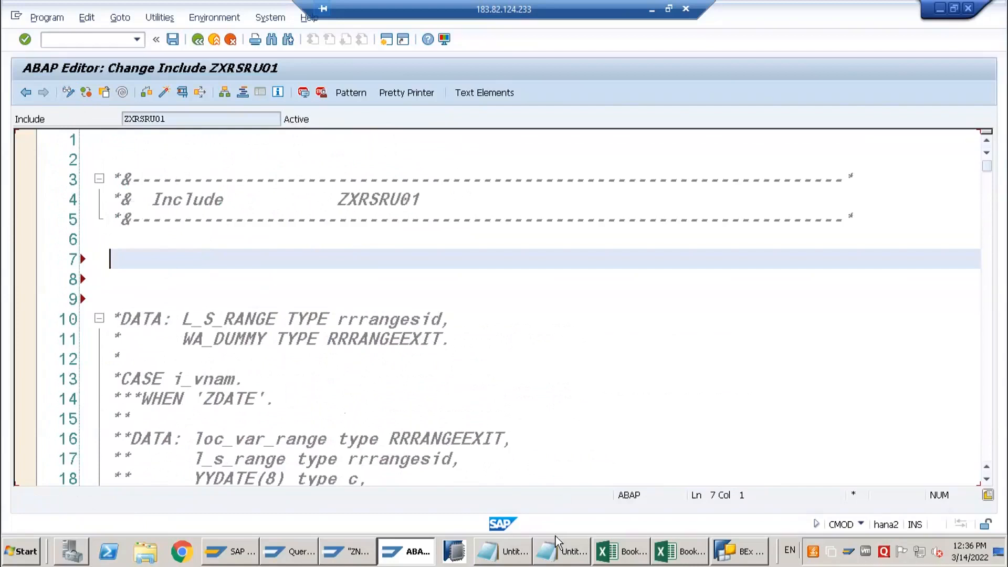
Copy the lv_program_name declaration, CONCATENATE and PERFORM execute_user_exit block from the Notepad notes into line 7 of include ZXRSRU01
left_click(559, 561)
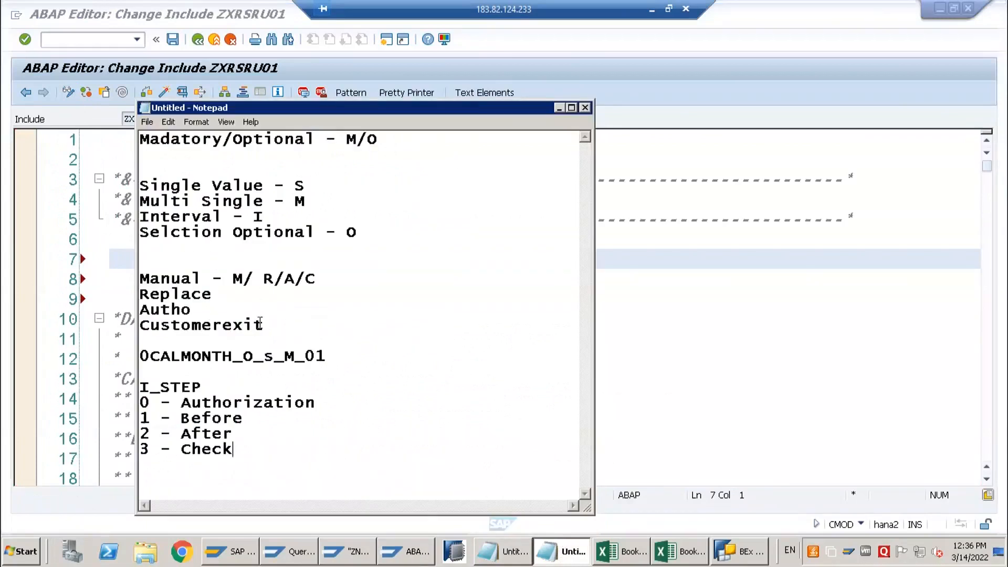
left_click(521, 561)
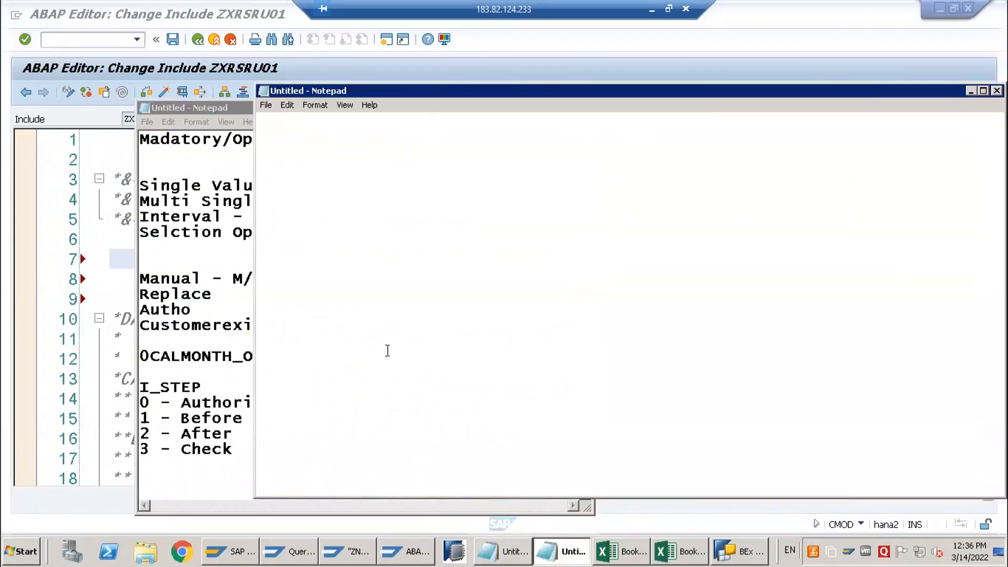
left_click(232, 110)
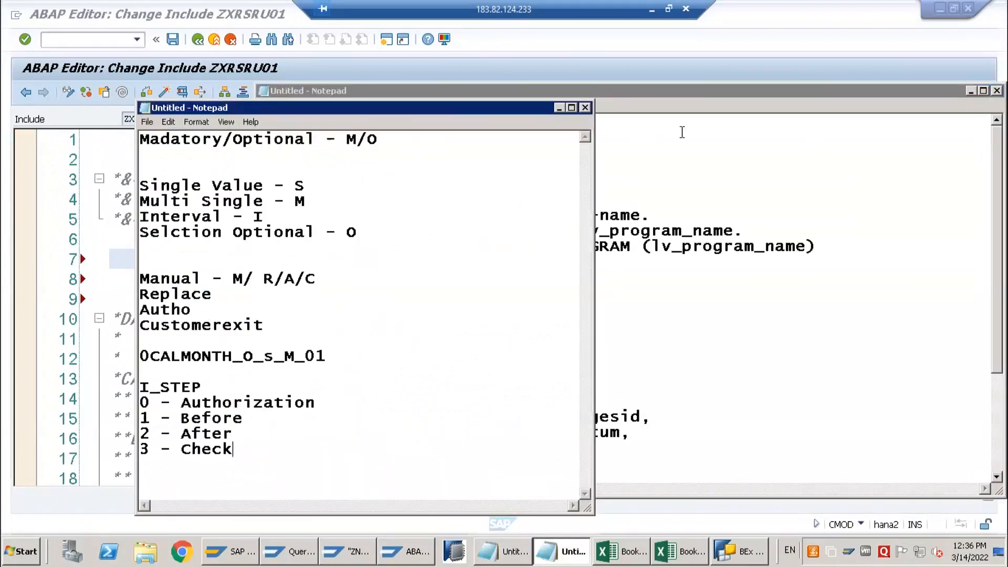
left_click(558, 108)
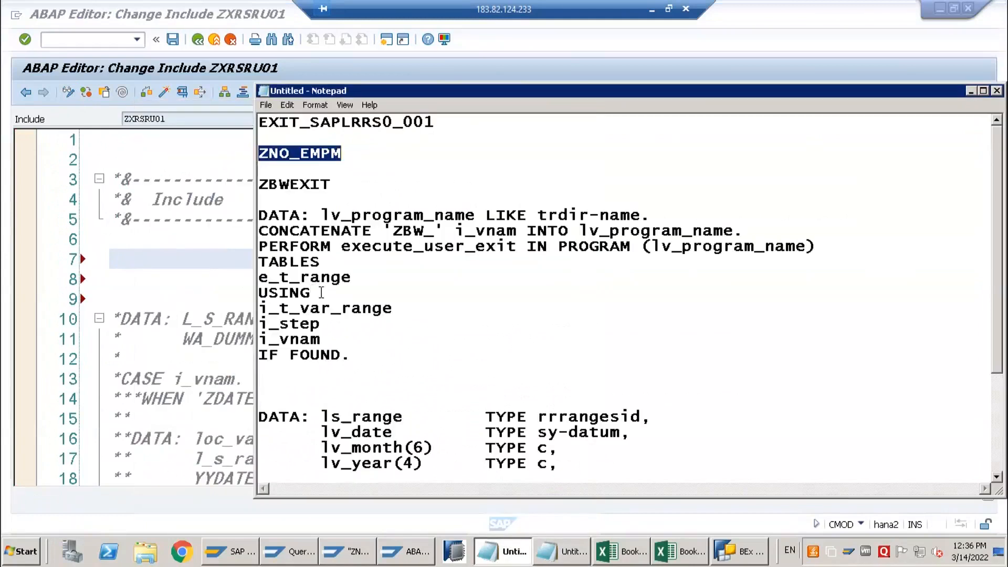
left_click_drag(260, 217, 365, 377)
key("ctrl+c")
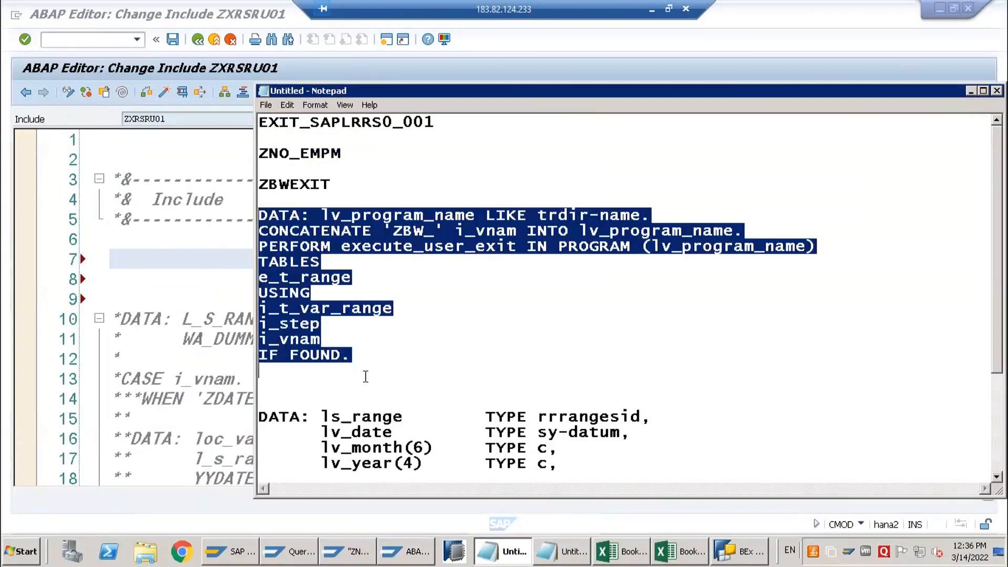
left_click(174, 259)
key("ctrl+v")
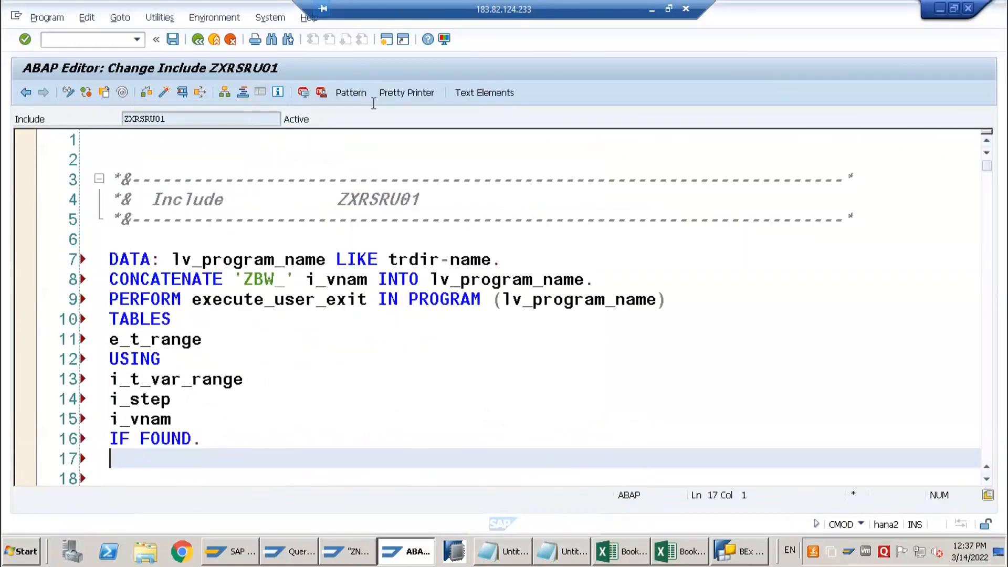
Format the include with Pretty Printer, add a blank line below the lv_program_name declaration, and save the include
left_click(405, 93)
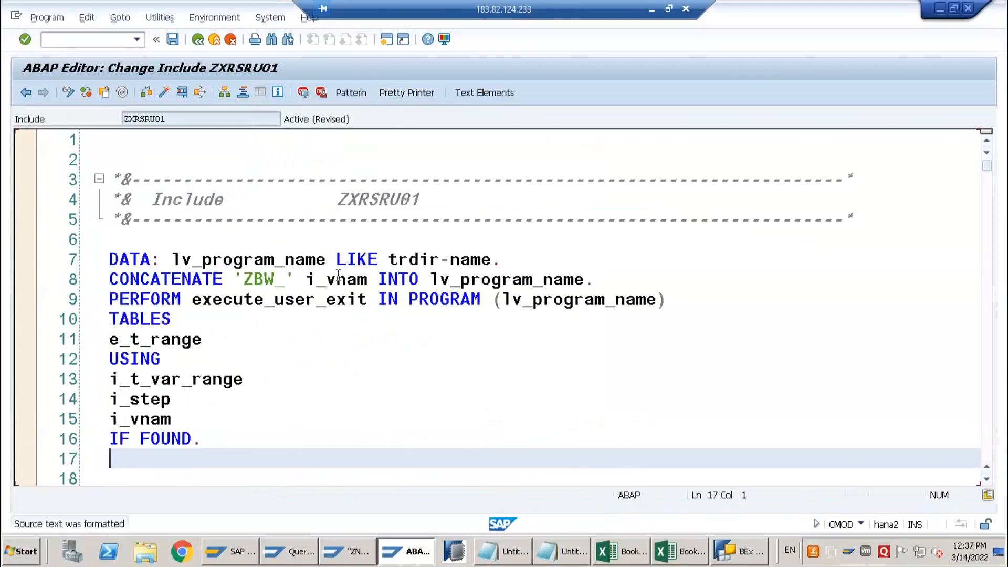
left_click(527, 261)
key("Return")
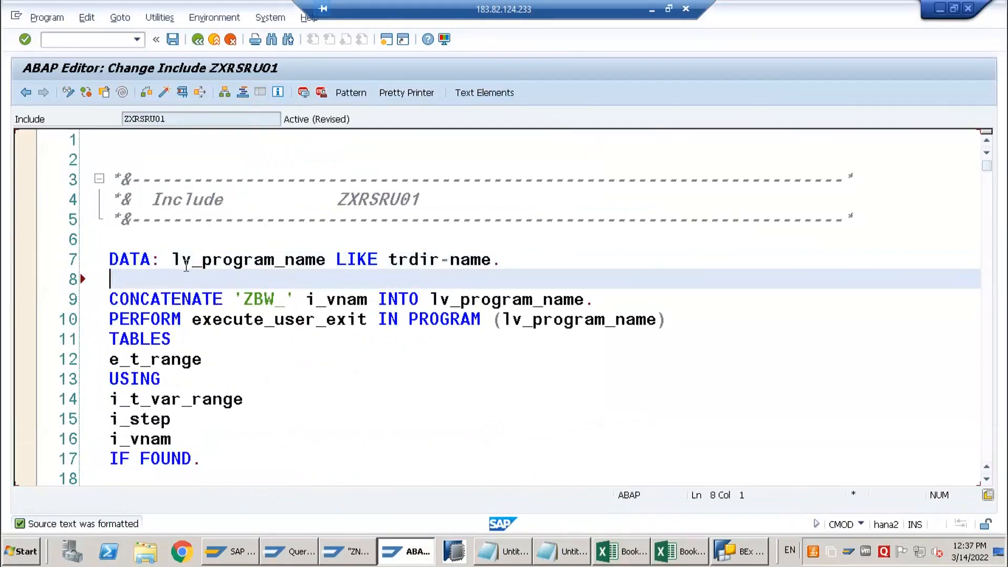
left_click_drag(173, 261, 318, 260)
left_click_drag(234, 300, 369, 300)
left_click_drag(432, 299, 595, 299)
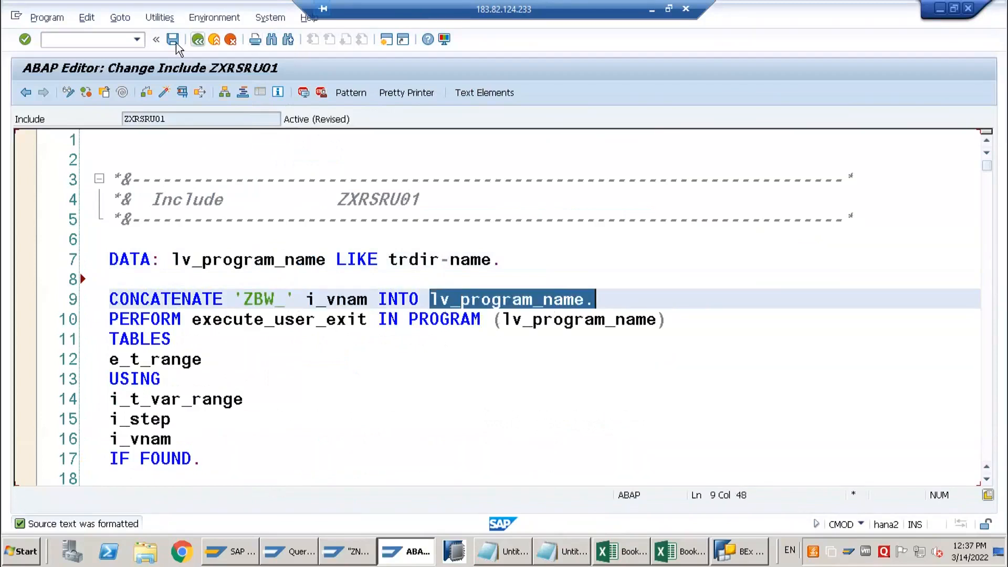
left_click(199, 42)
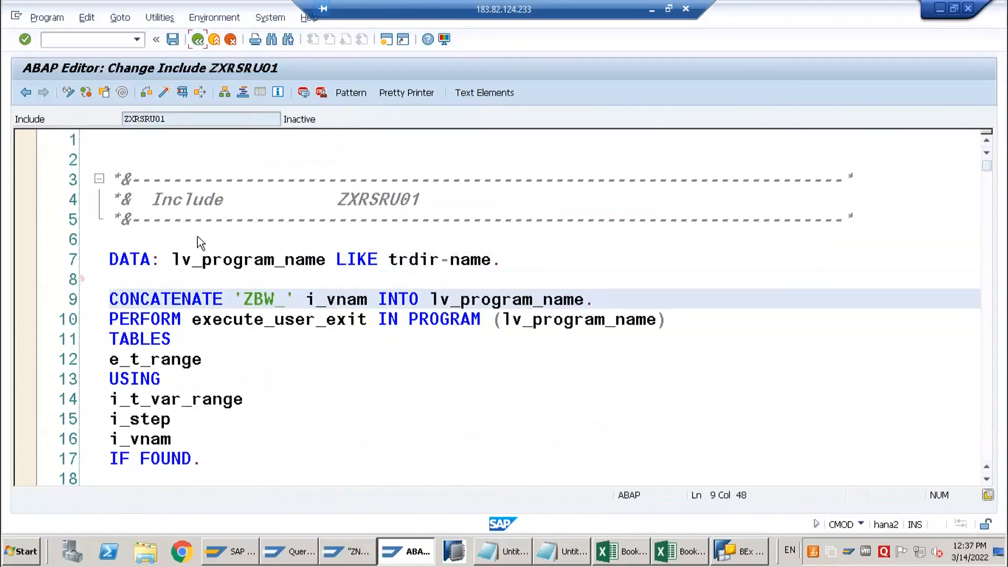
Review the import parameter I_VNAM of EXIT_SAPLRRS0_001, including its associated type and short text
scroll(215, 239, "up", 7)
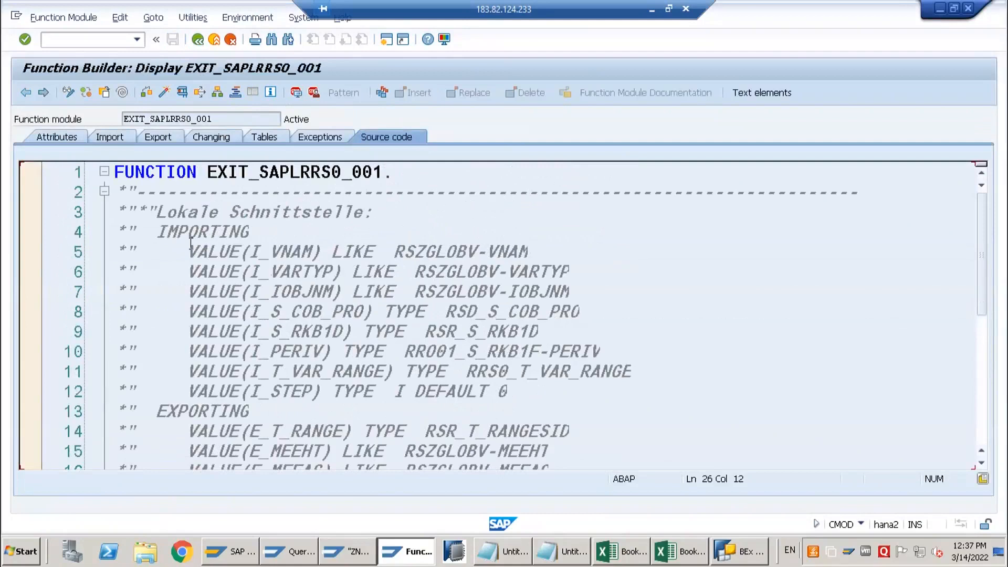
left_click(114, 136)
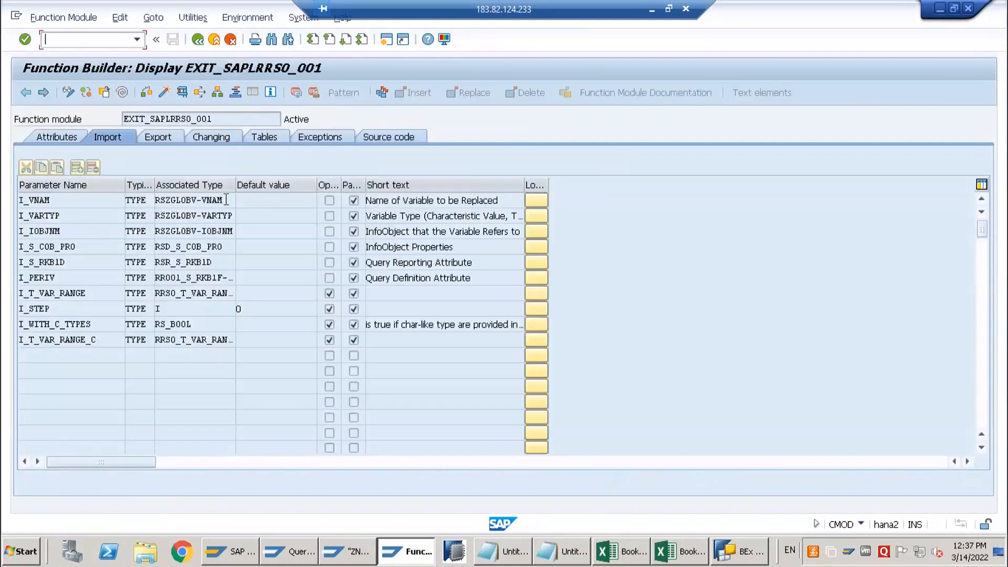
left_click_drag(441, 200, 366, 200)
left_click(162, 200)
double_click(162, 200)
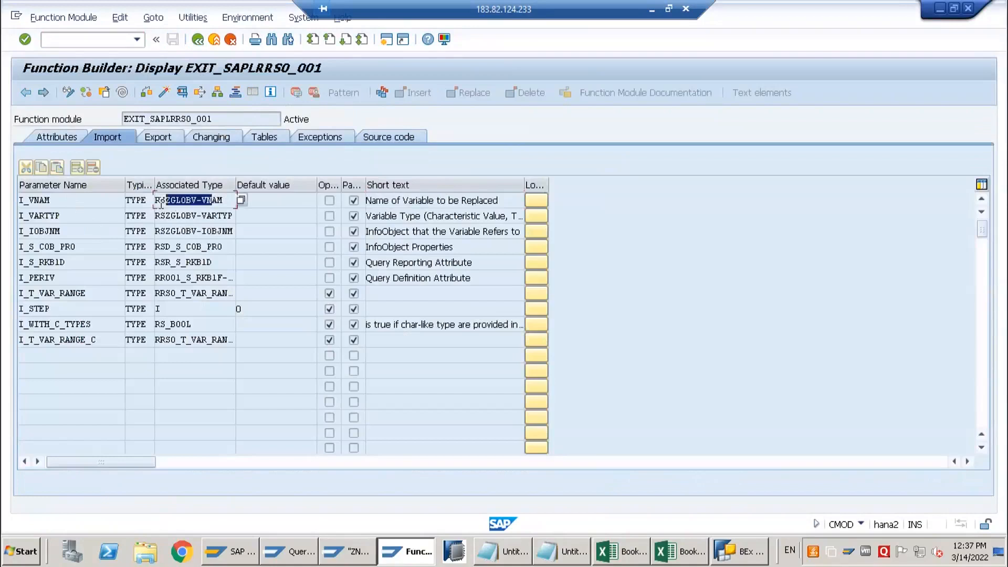
left_click(191, 201)
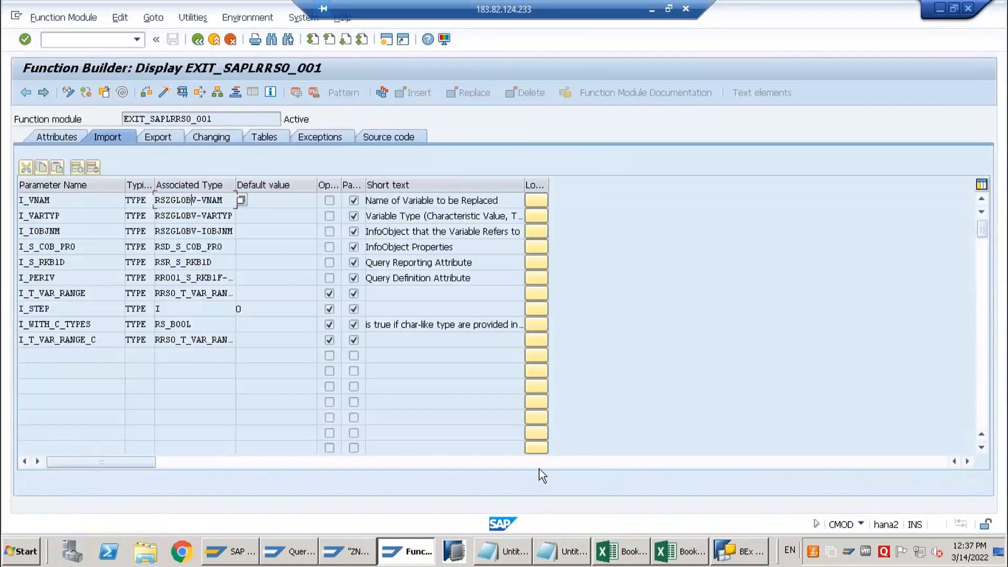
Check the properties of variable 0CALMONTH_M_S_C_01 in BEx Query Designer against the import parameter I_VNAM
left_click(727, 558)
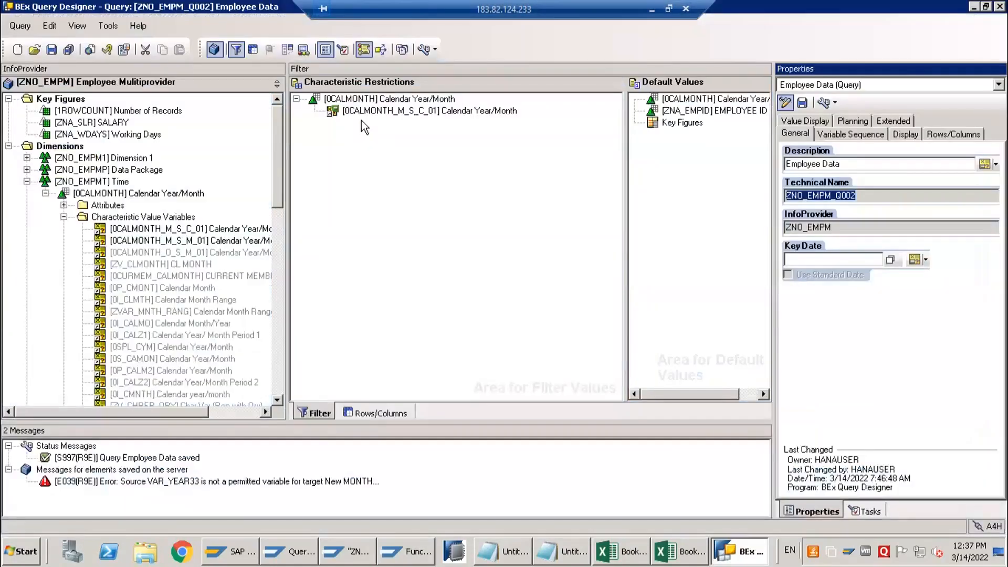
left_click(382, 112)
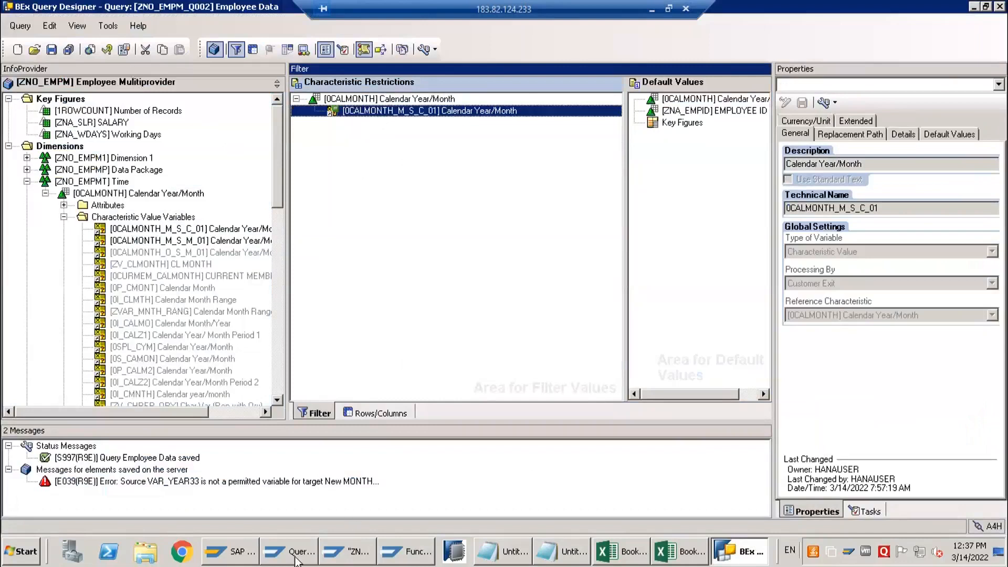
left_click(415, 555)
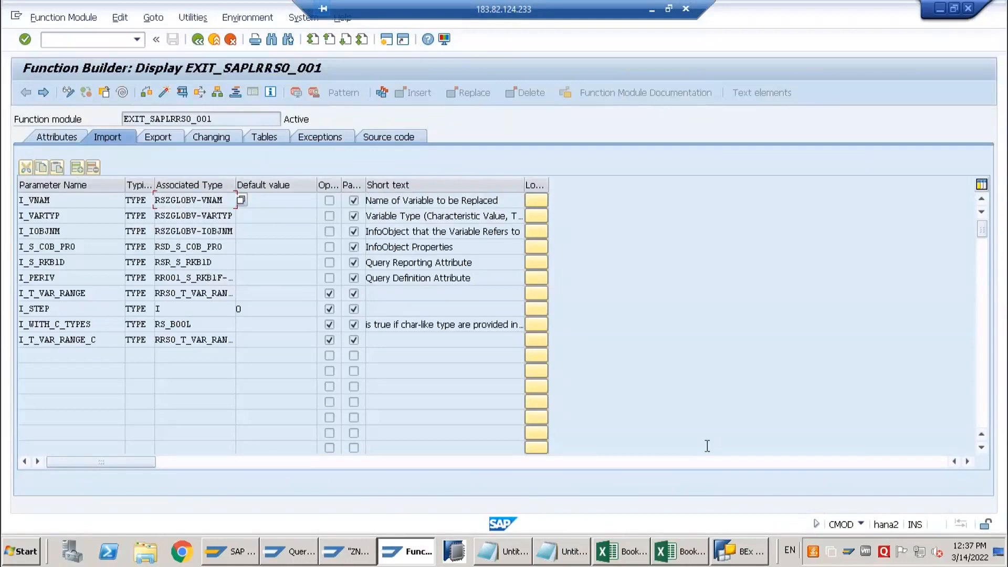
left_click(753, 552)
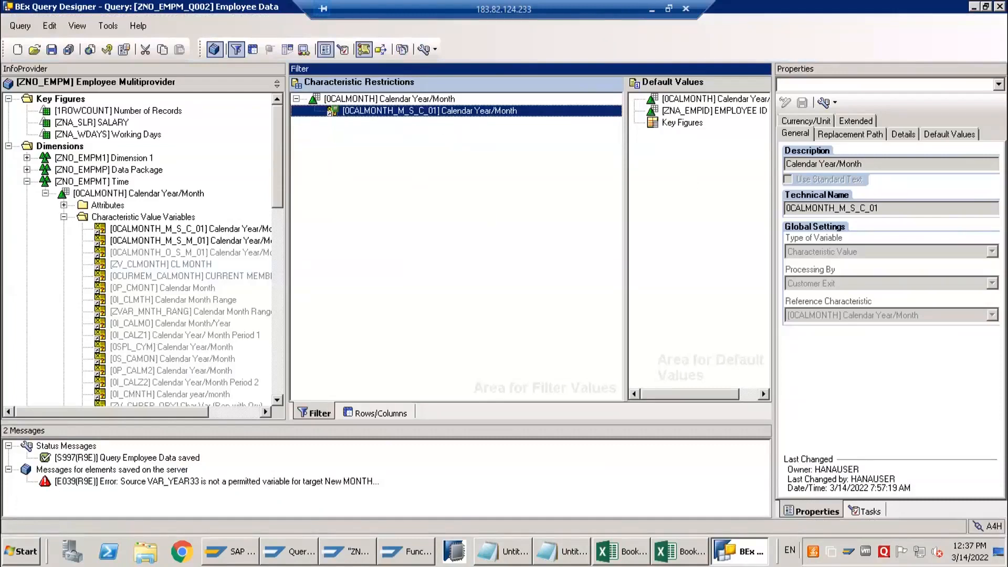
left_click(973, 8)
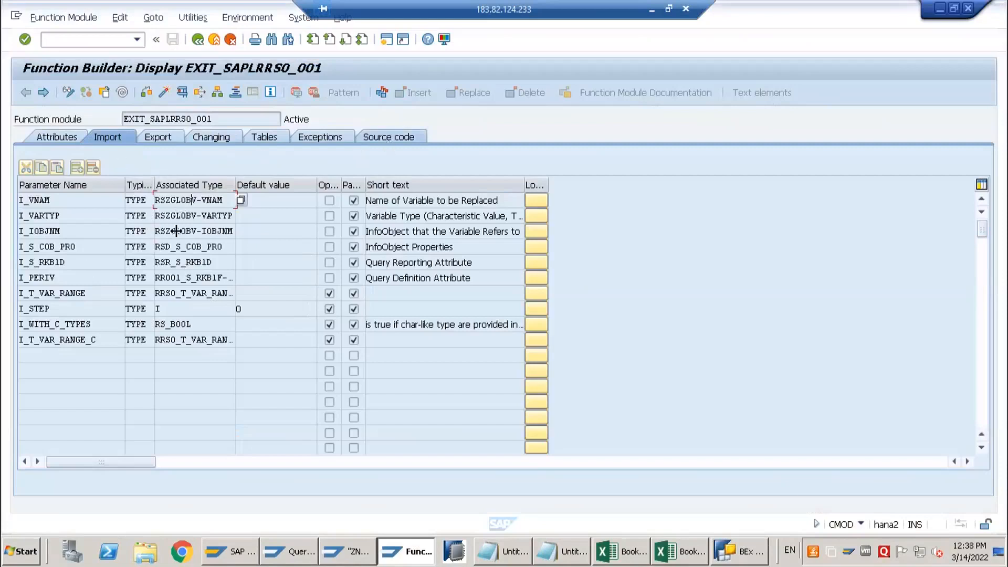
left_click_drag(223, 201, 159, 202)
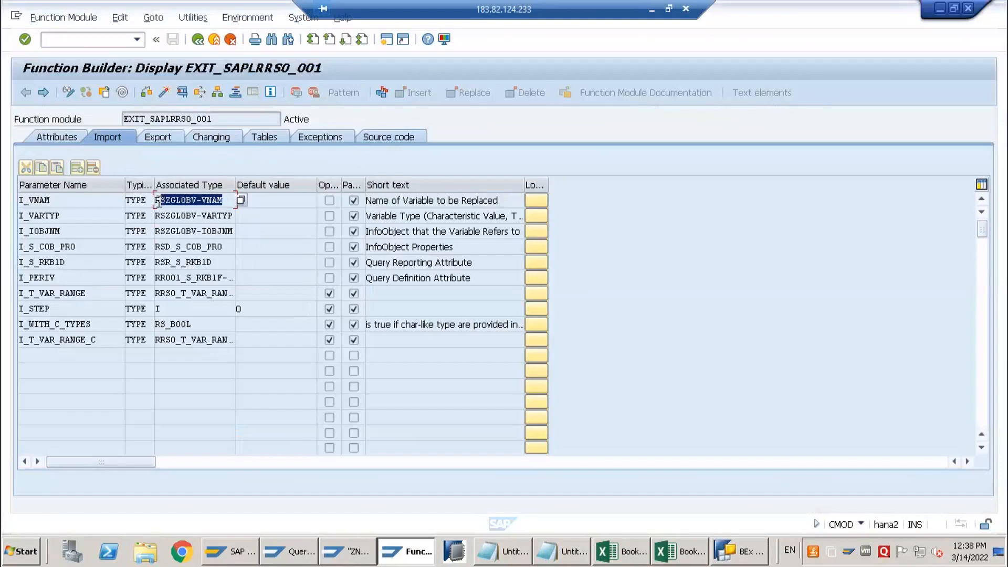
Reopen include ZXRSRU01 from the source code of EXIT_SAPLRRS0_001 and switch it to change mode
left_click(374, 137)
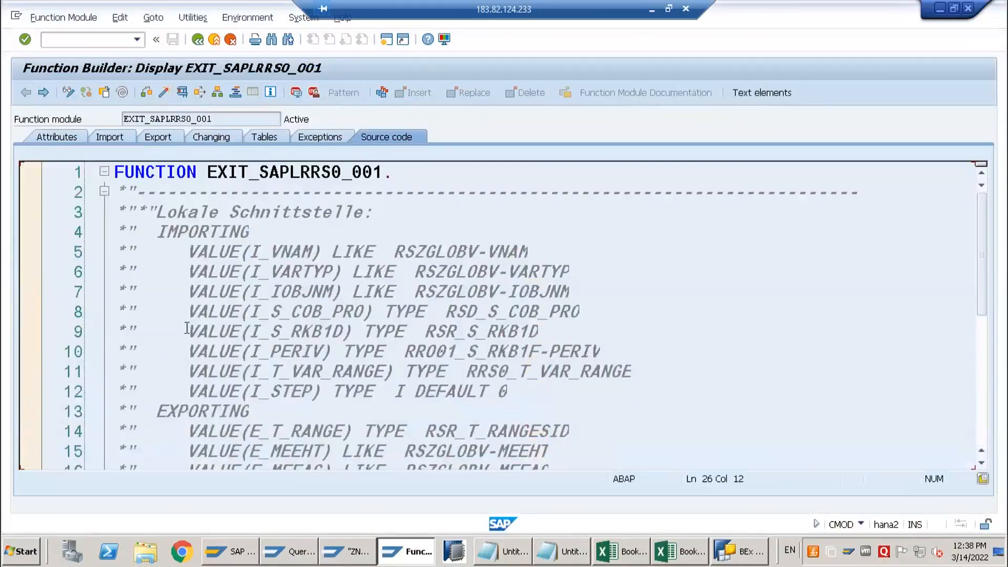
scroll(195, 326, "down", 9)
scroll(211, 230, "up", 1)
scroll(228, 263, "up", 1)
double_click(229, 251)
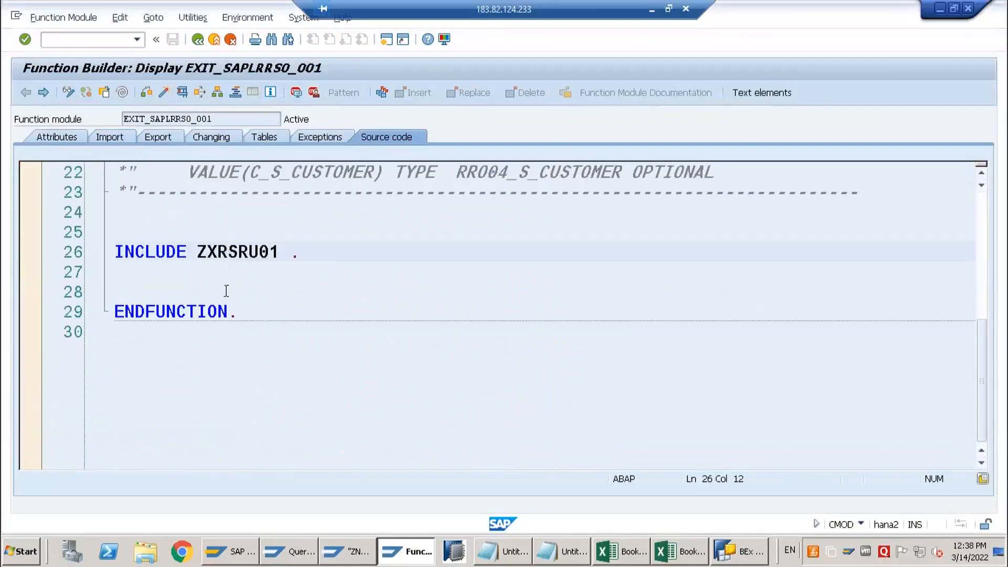
left_click(68, 92)
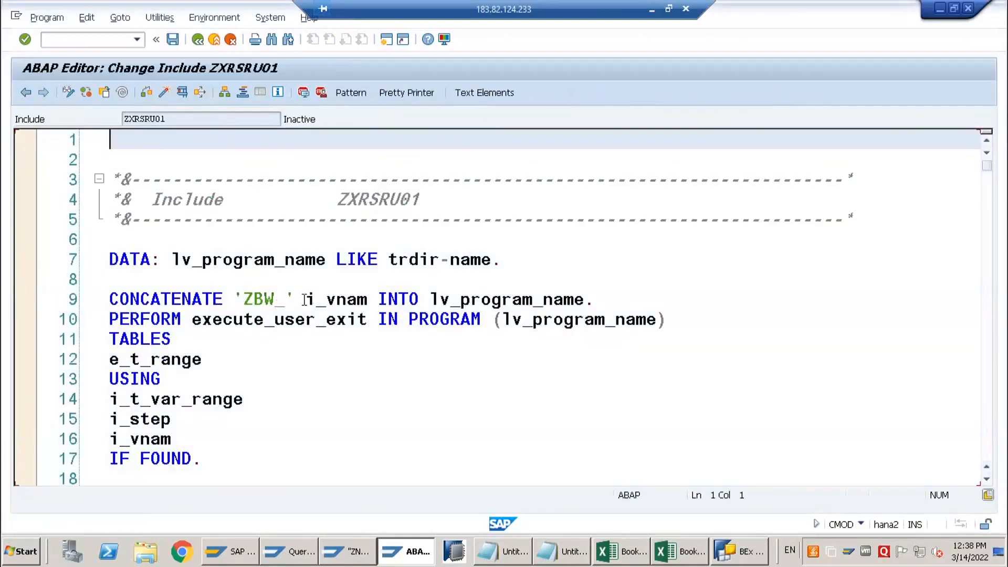
Examine how i_vnam builds lv_program_name and which tables and parameters the PERFORM execute_user_exit statement passes
left_click_drag(306, 299, 371, 300)
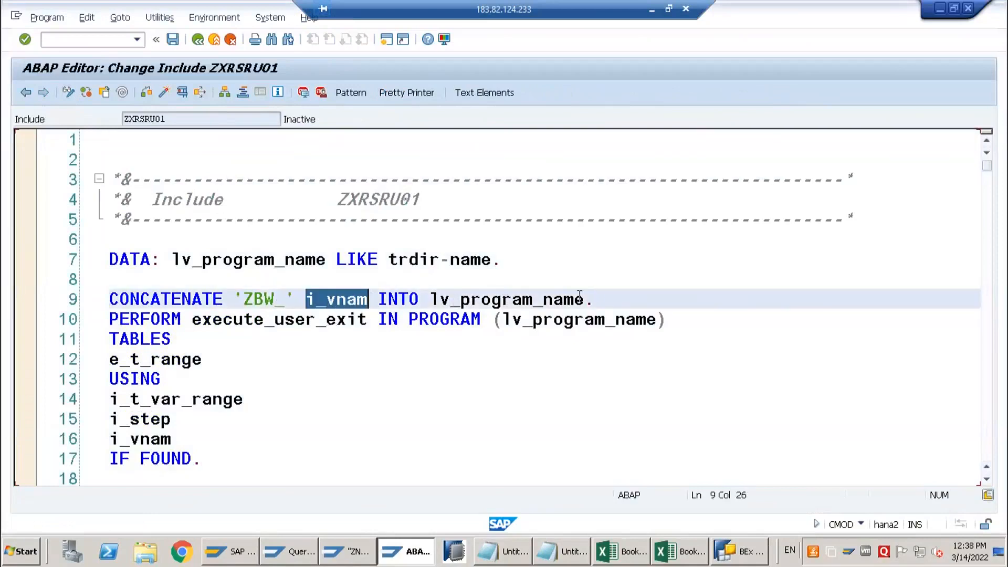
left_click_drag(594, 299, 430, 299)
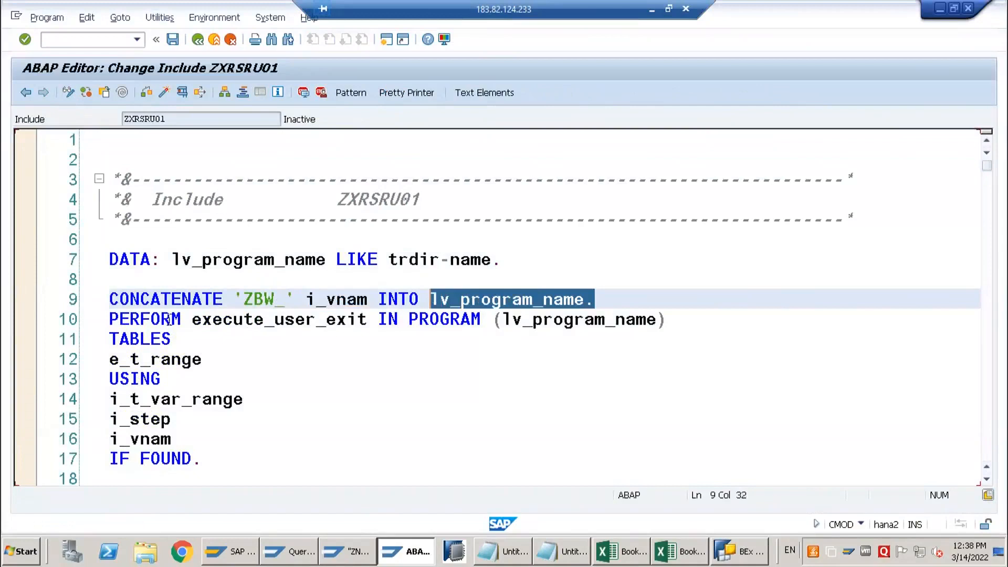
left_click(264, 320)
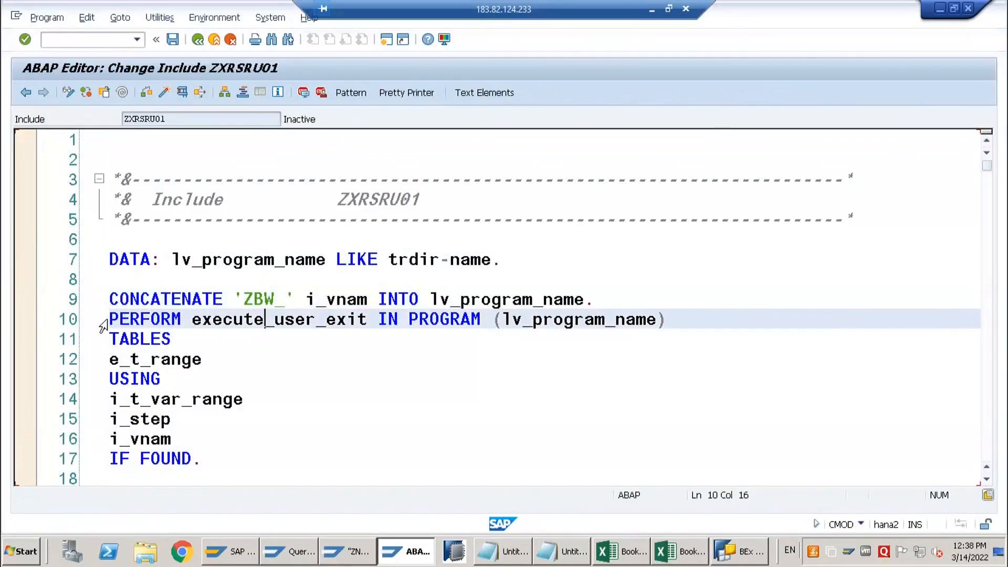
left_click(107, 320)
left_click(117, 354)
left_click_drag(110, 319, 247, 327)
left_click(256, 320)
double_click(202, 359)
left_click_drag(114, 395, 173, 439)
left_click(256, 456)
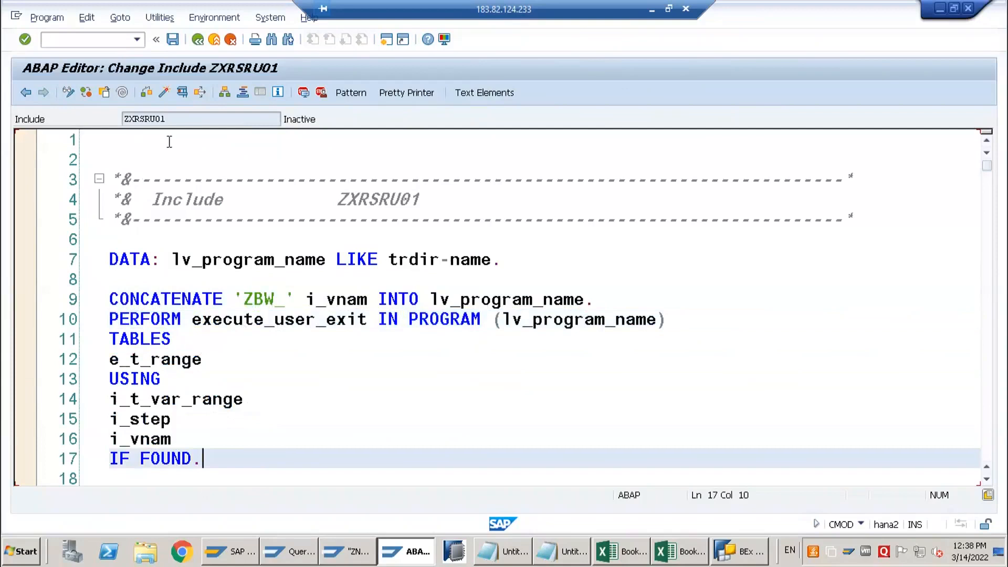
Activate include ZXRSRU01 from the inactive local objects
left_click(165, 94)
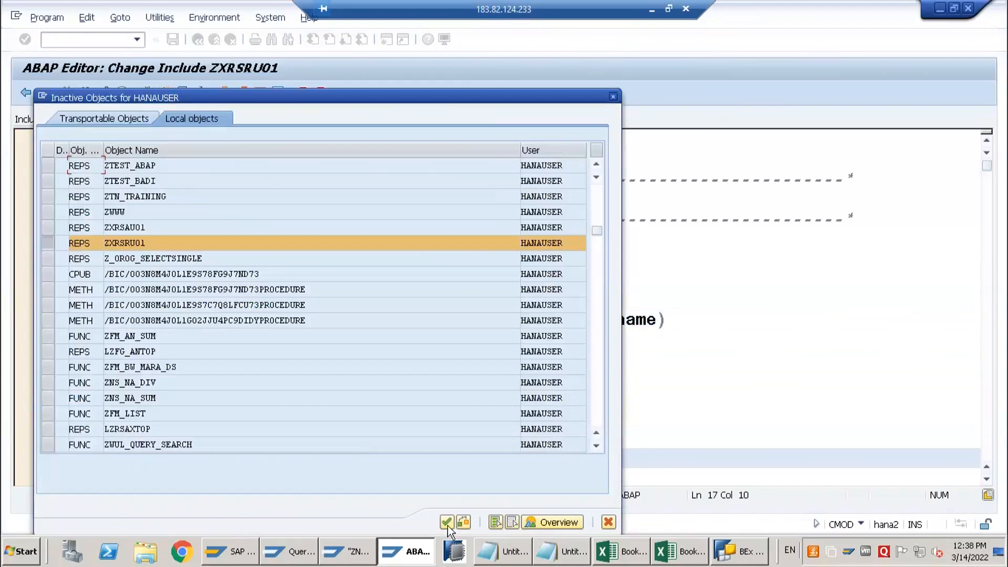
left_click(446, 522)
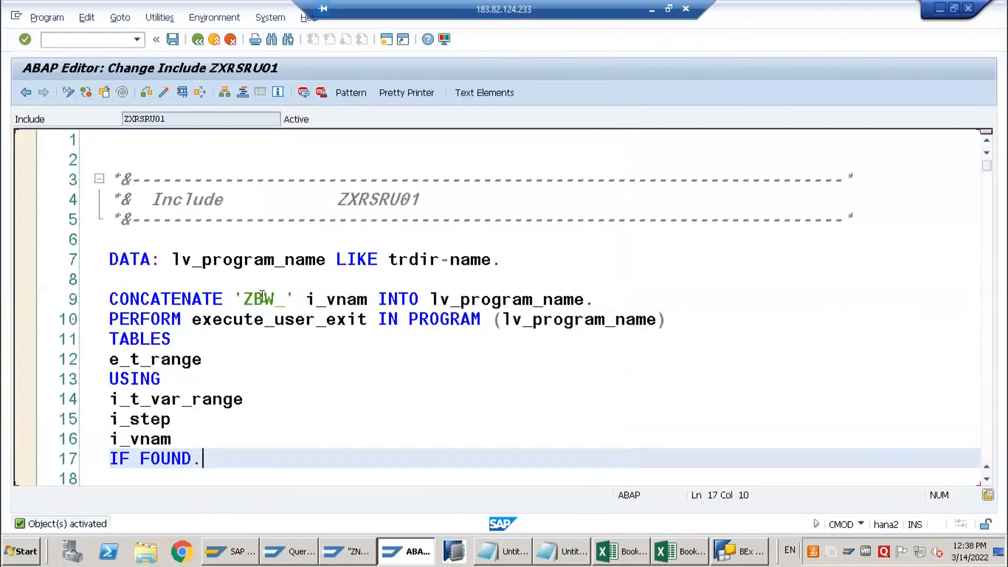
Combine the ZBW_ prefix with the variable's technical name from Query Designer and note ZBW_0CALMONTH_M_S_C_01 in the Notepad notes
left_click_drag(244, 300, 288, 300)
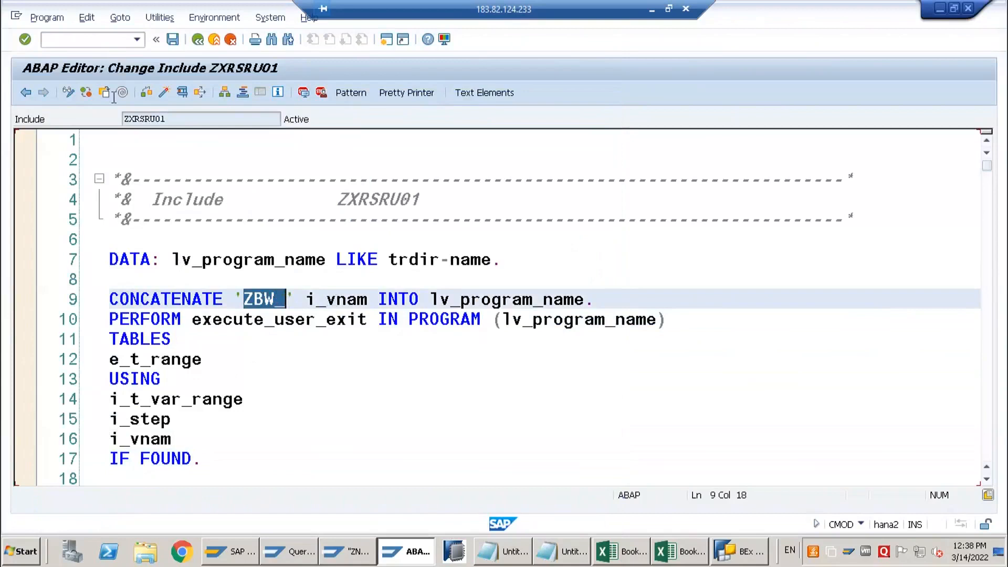
left_click(740, 551)
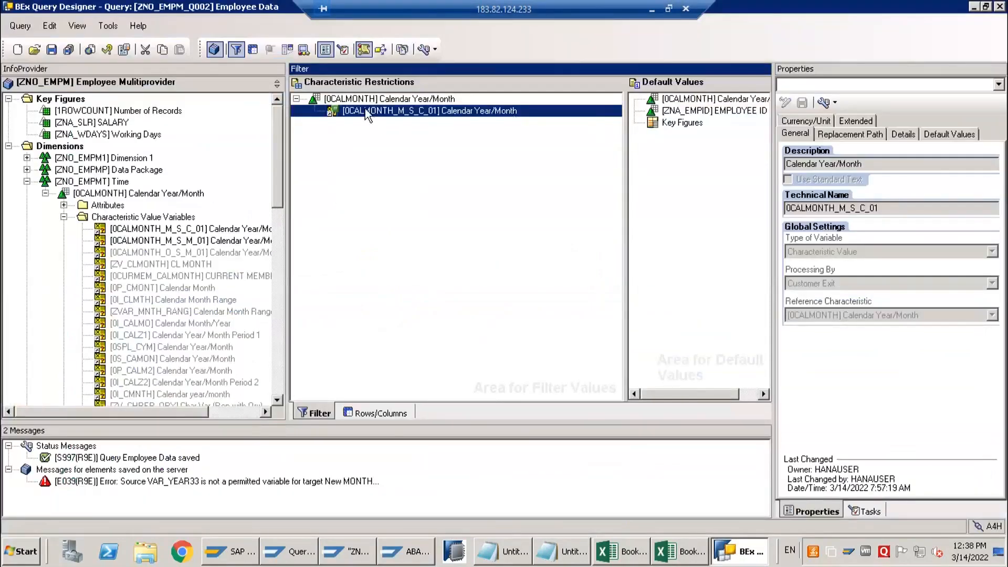
left_click_drag(894, 208, 760, 202)
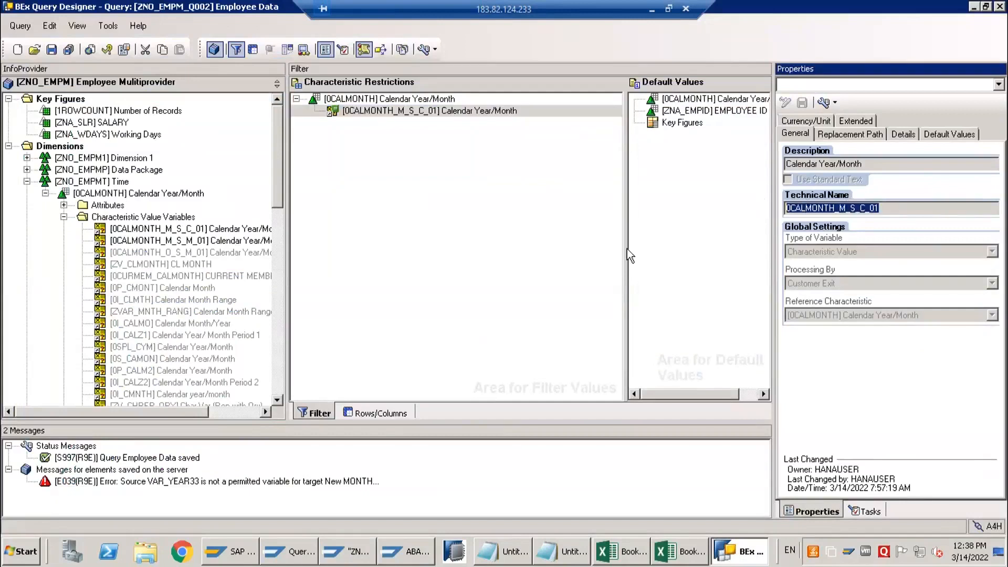
left_click(973, 7)
left_click(575, 554)
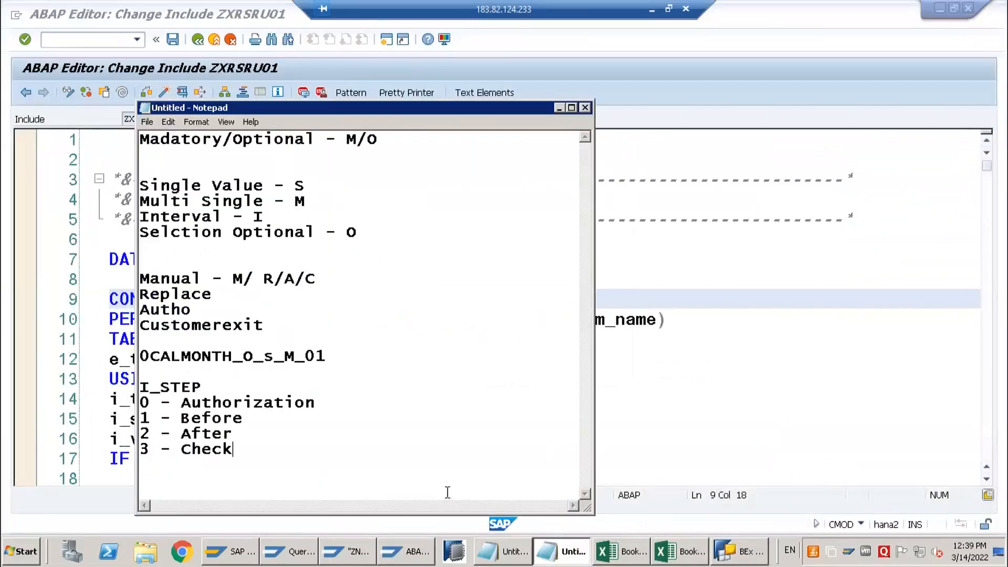
key("Return")
key("Return")
type("ZBW_0CALMONTH_M_S_C_01")
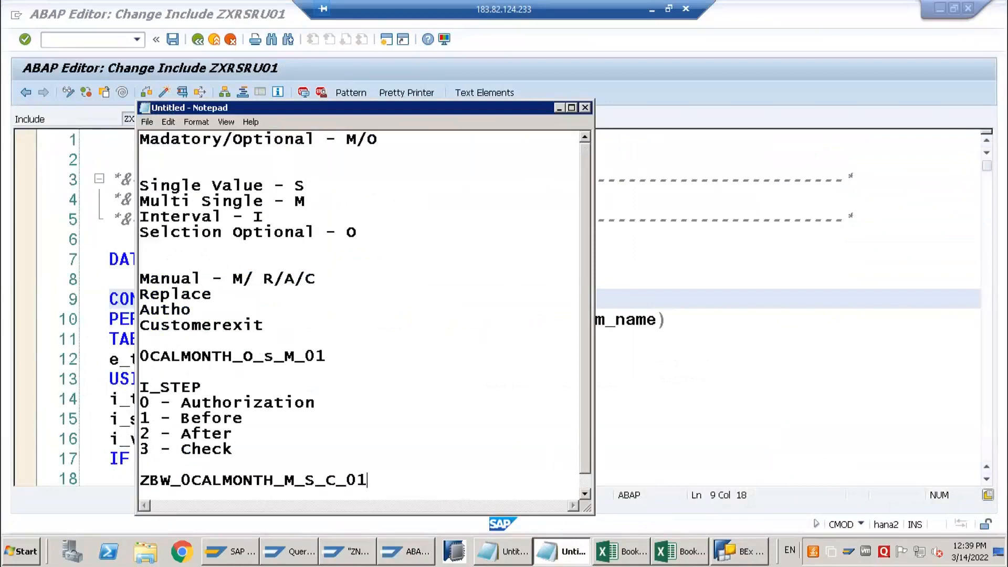
Copy the noted name, open transaction SE38 in a new session, and start creating program ZBW_0CALMONTH_M_S_C_01
key("shift+Home")
key("ctrl+c")
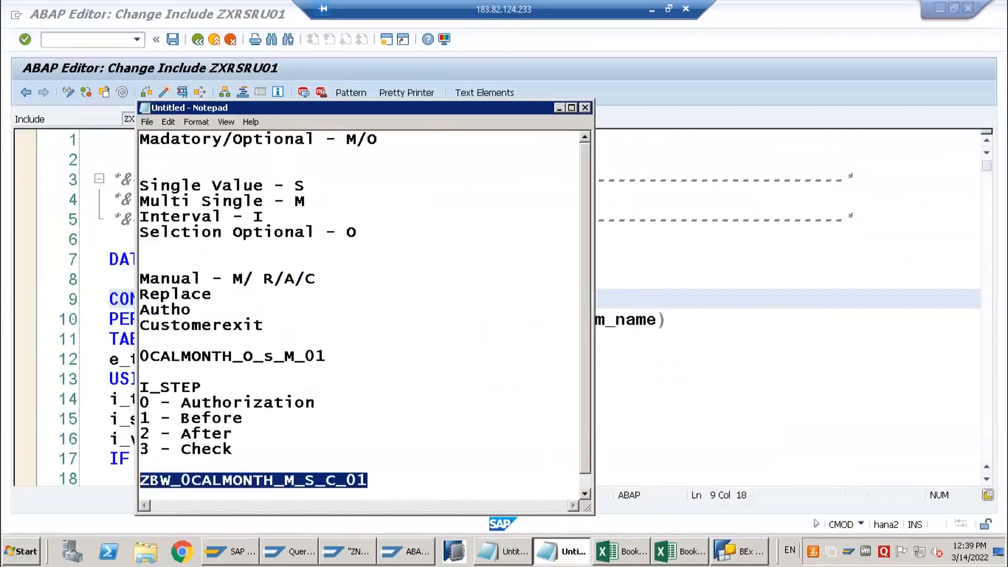
left_click(728, 296)
left_click(104, 42)
type("/ose38")
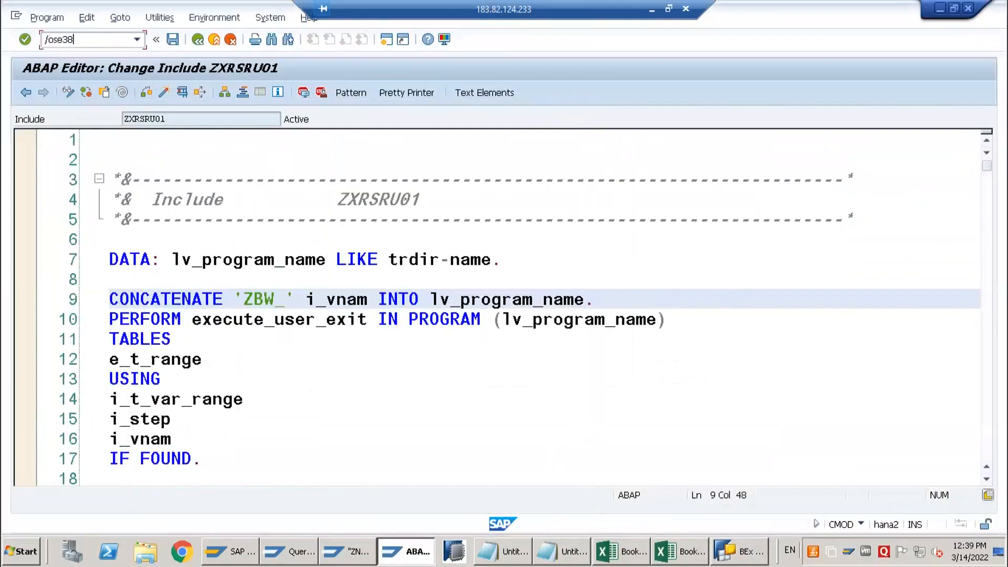
key("Return")
key("ctrl+v")
left_click(300, 155)
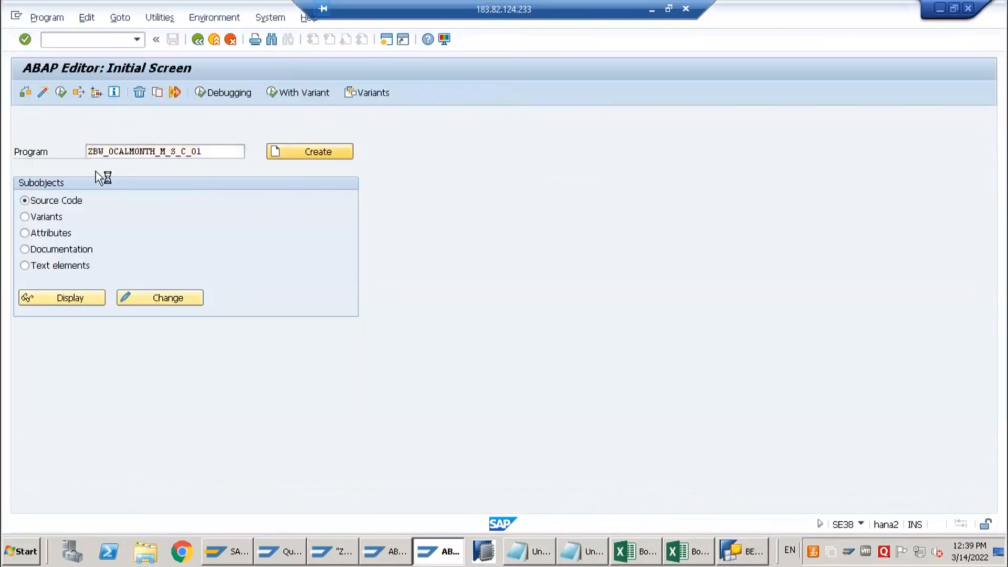
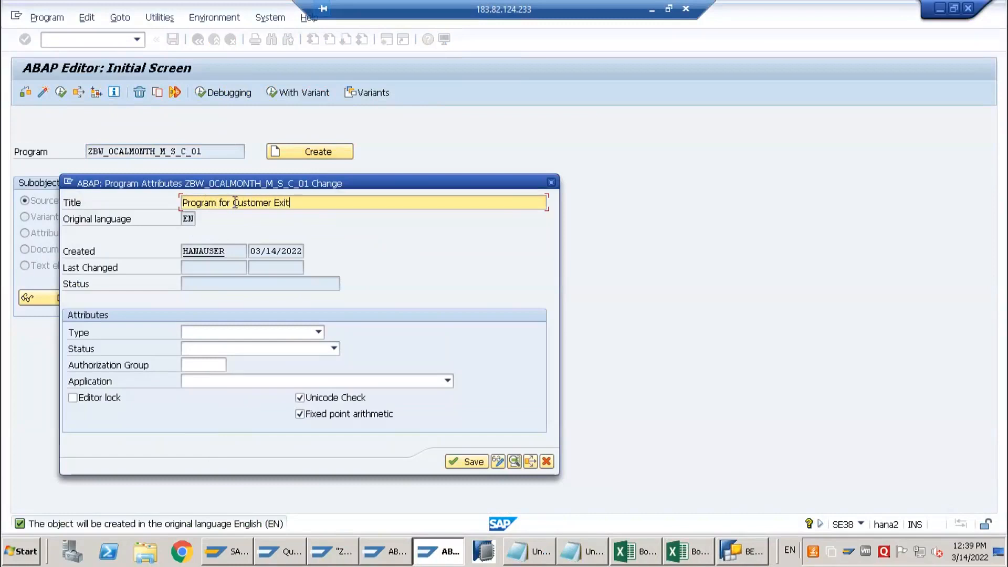
Title the program "Program for Customer Exit 0CALMONTH_M_S_C_01", set its type to Executable program, and save the attributes
type("ZBW_0CALMONTH_M_S_C_01")
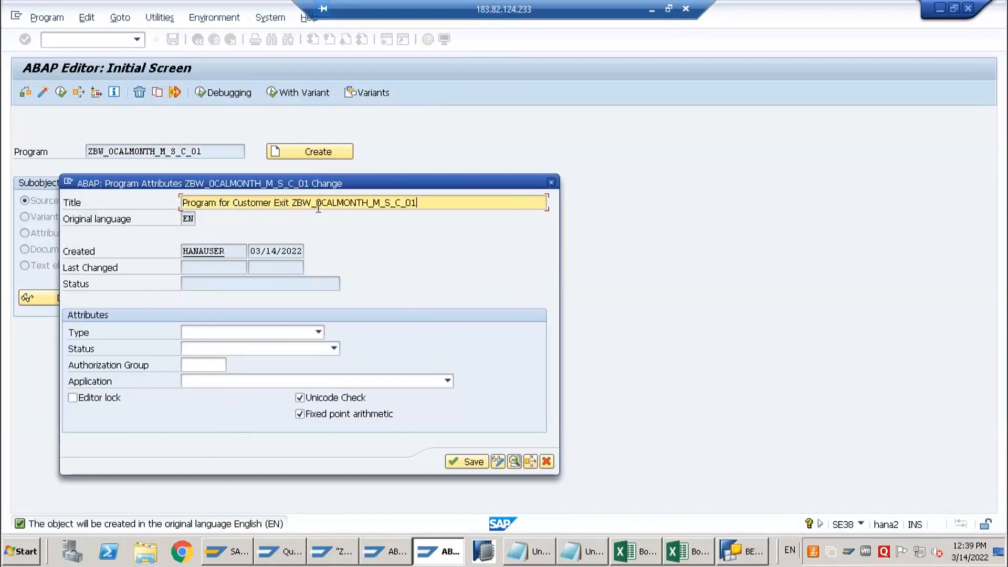
key("BackSpace")
key("BackSpace")
key("BackSpace")
key("BackSpace")
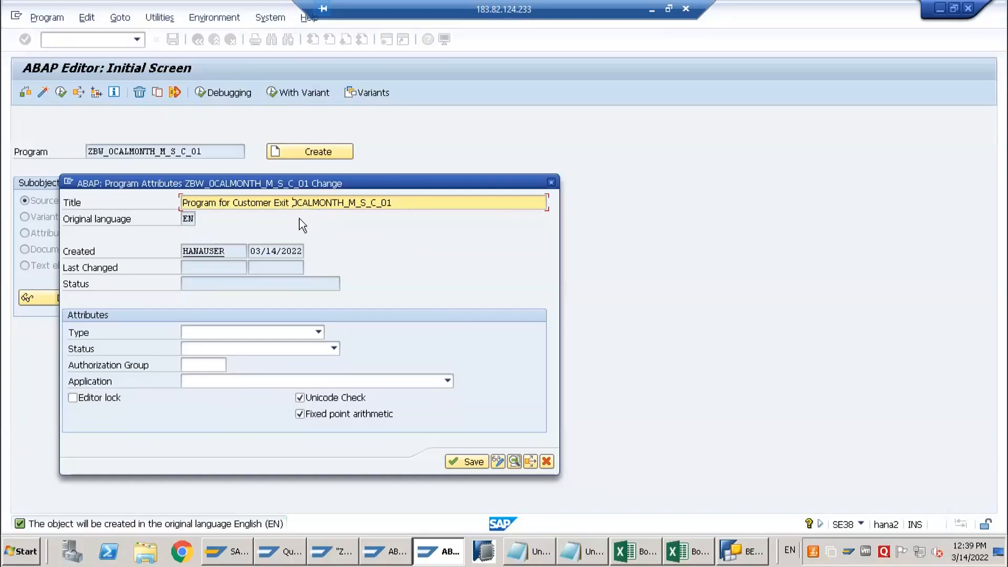
left_click(252, 331)
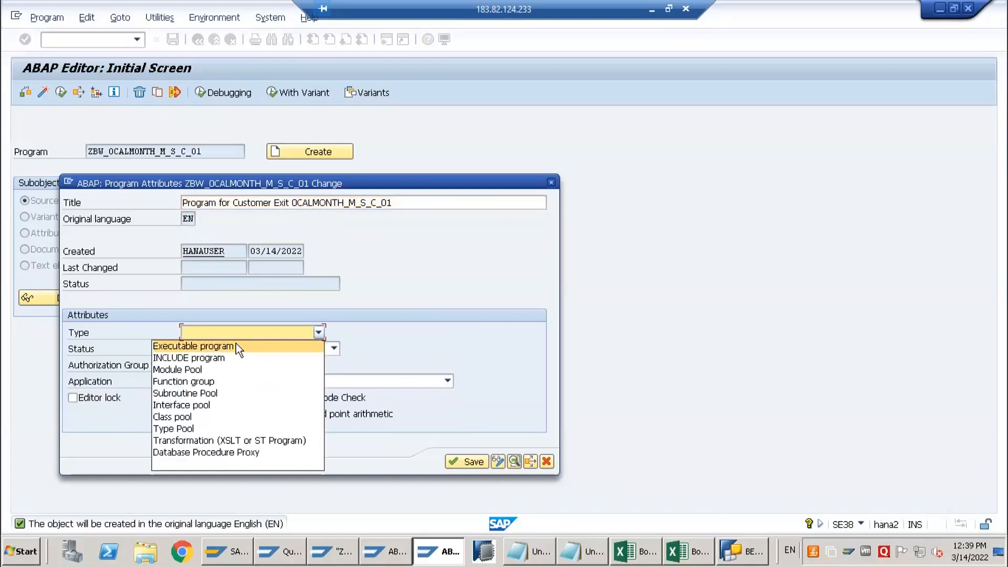
left_click(235, 343)
left_click(458, 492)
left_click(255, 348)
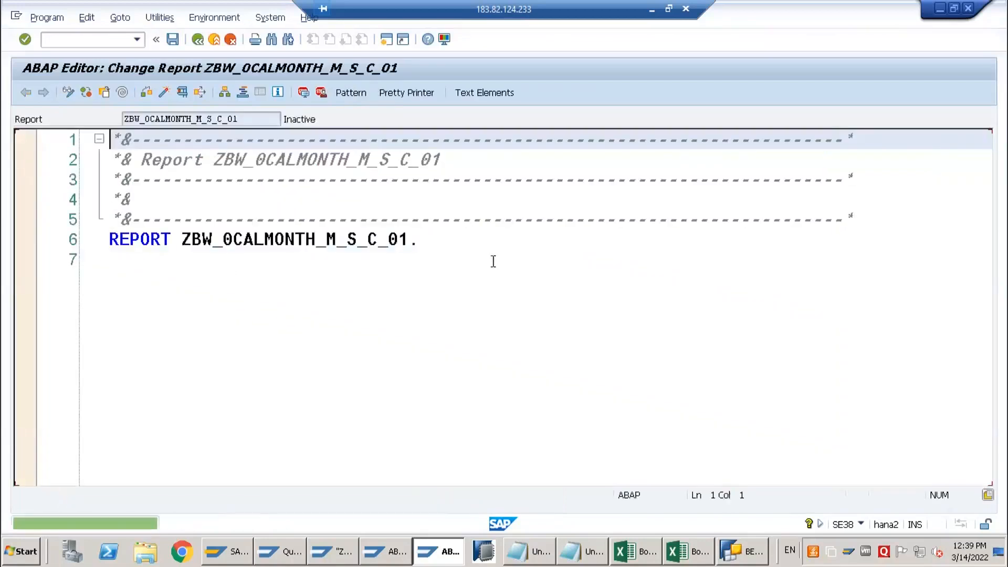
Copy the DATA declarations and the FORM execute_user_exit header from the Notepad notes into the report below the REPORT statement
left_click(492, 260)
key("Return")
key("Return")
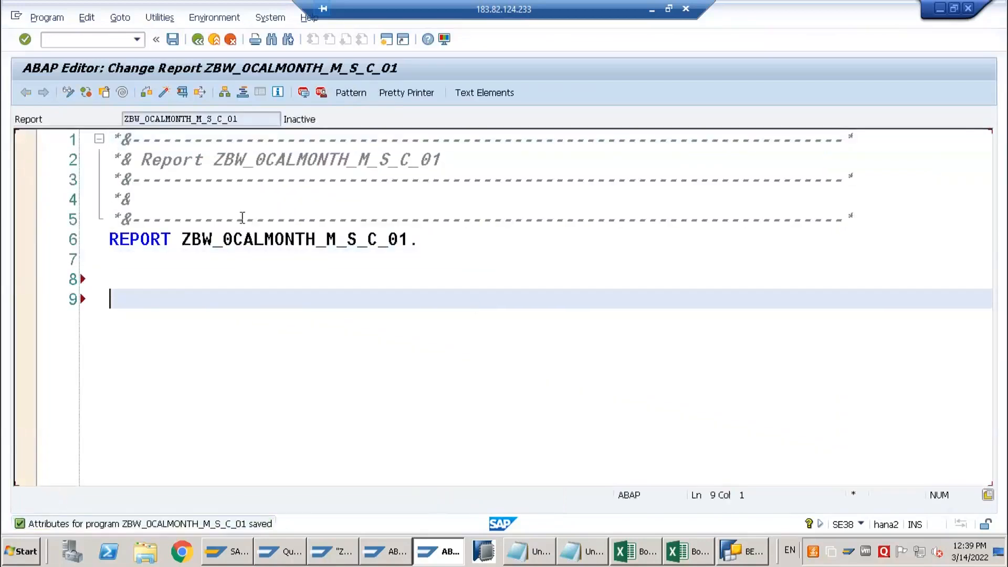
left_click(536, 552)
scroll(370, 345, "down", 3)
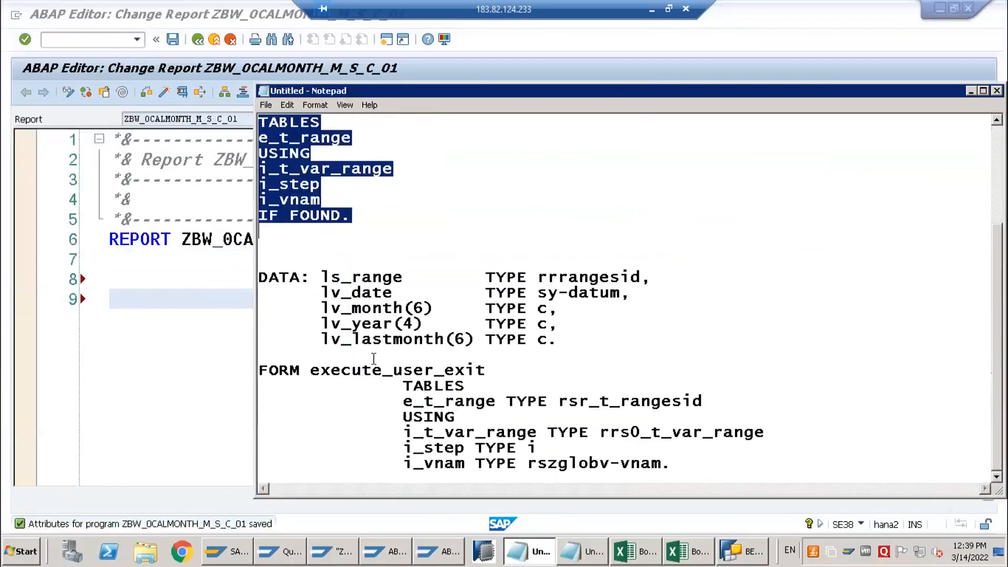
left_click_drag(260, 277, 690, 468)
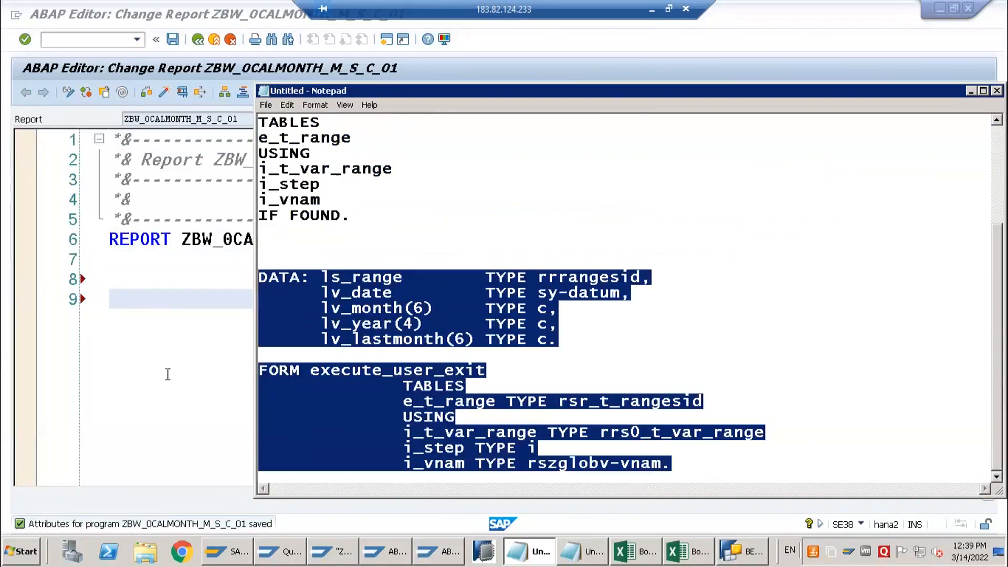
left_click(170, 279)
type("DATA: ls_range        TYPE rrrangesid,       lv_date         TYPE sy-datum,       lv_month(6)     TYPE c,       lv_year(4)      TYPE c,       lv_lastmonth(6) TYPE c.  FORM execute_user_exit               TABLES               e_t_range TYPE rsr_t_rangesid               USING               i_t_var_range TYPE rrs0_t_var_range               i_step TYPE i               i_vnam TYPE rszglobv-vnam.")
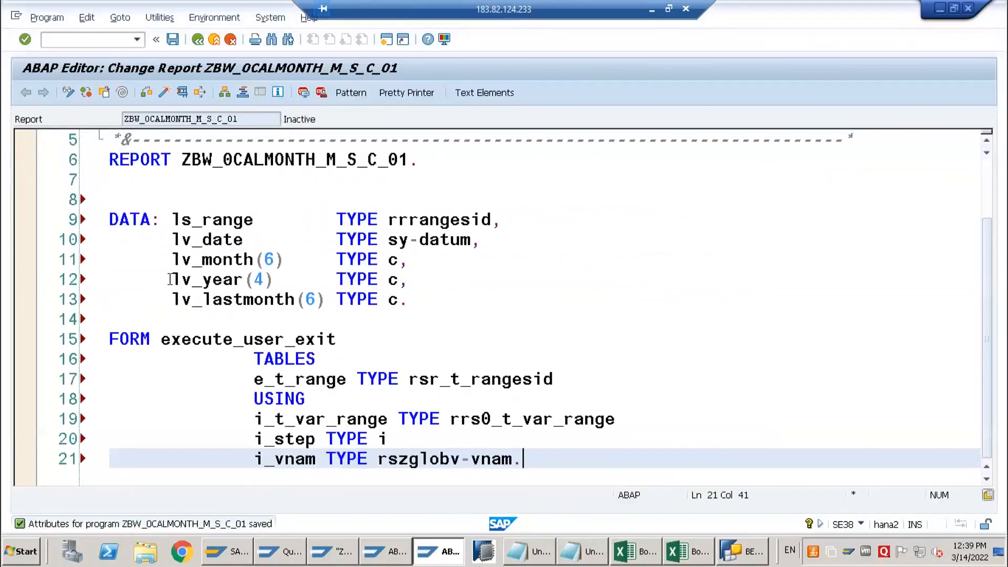
Close FORM execute_user_exit with an ENDFORM statement and format the source code with Pretty Printer
key("Return")
key("Return")
type("end")
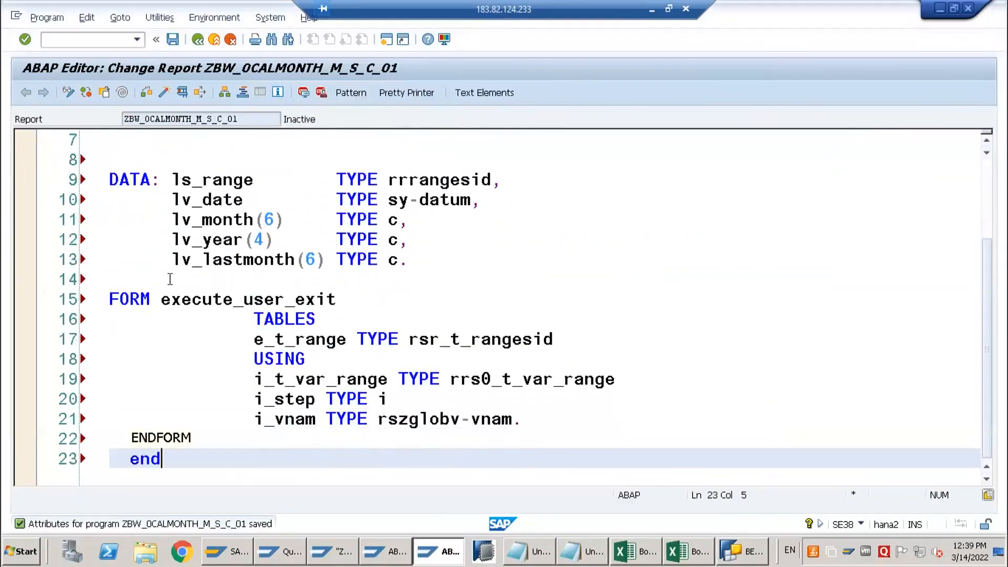
key("Tab")
left_click(405, 94)
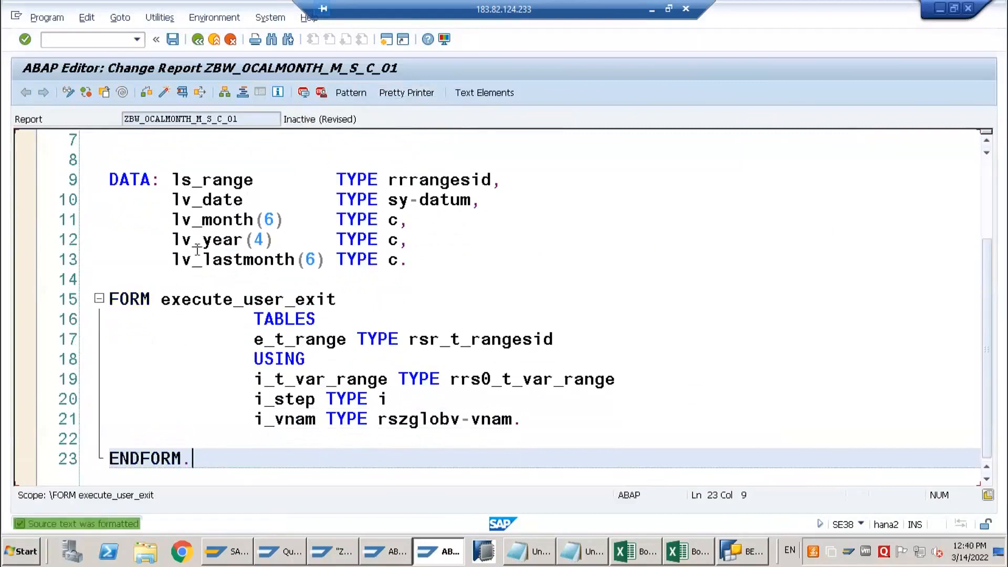
Remove the lv_date, lv_month, lv_year and lv_lastmonth declarations, ending the DATA statement after ls_range TYPE rrrangesid
scroll(194, 273, "up", 2)
scroll(197, 262, "down", 2)
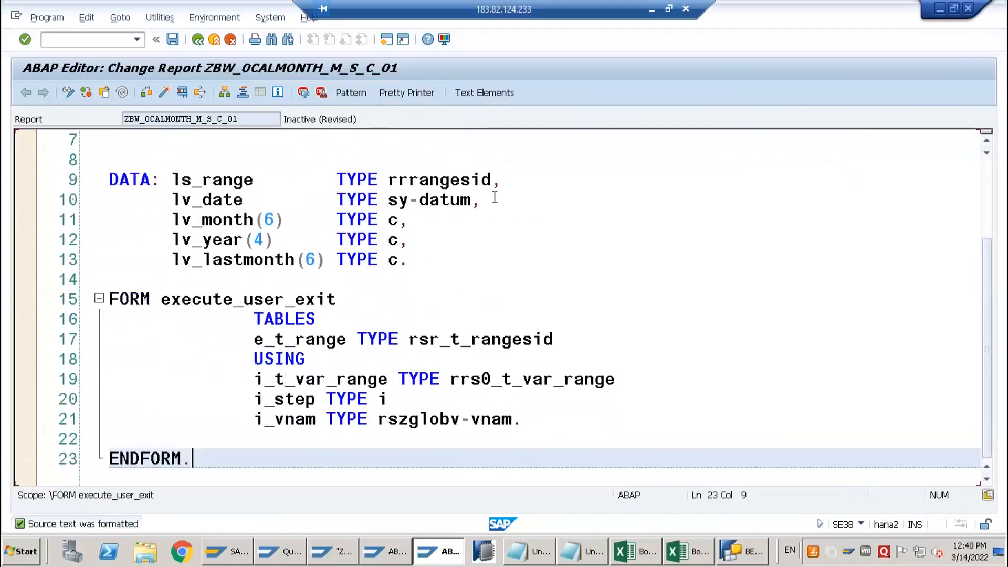
left_click_drag(493, 179, 493, 260)
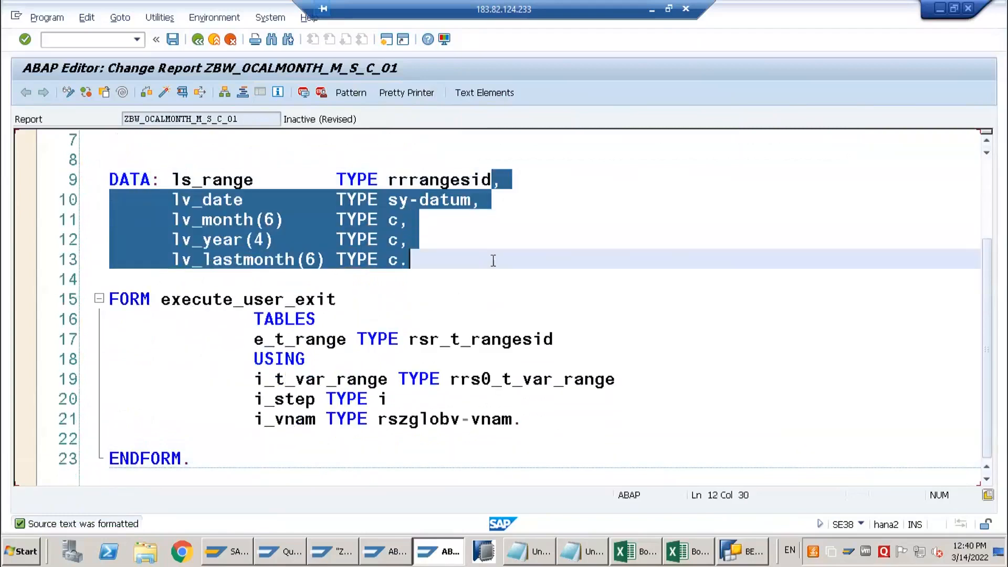
type(".")
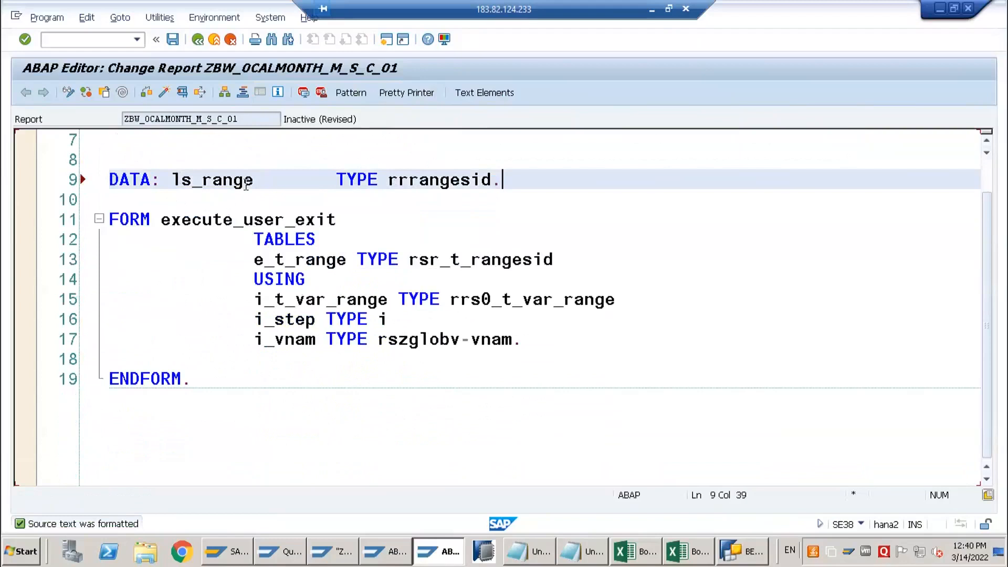
Compare the name, tables and USING parameters of FORM execute_user_exit with the PERFORM call in include ZXRSRU01
left_click(132, 216)
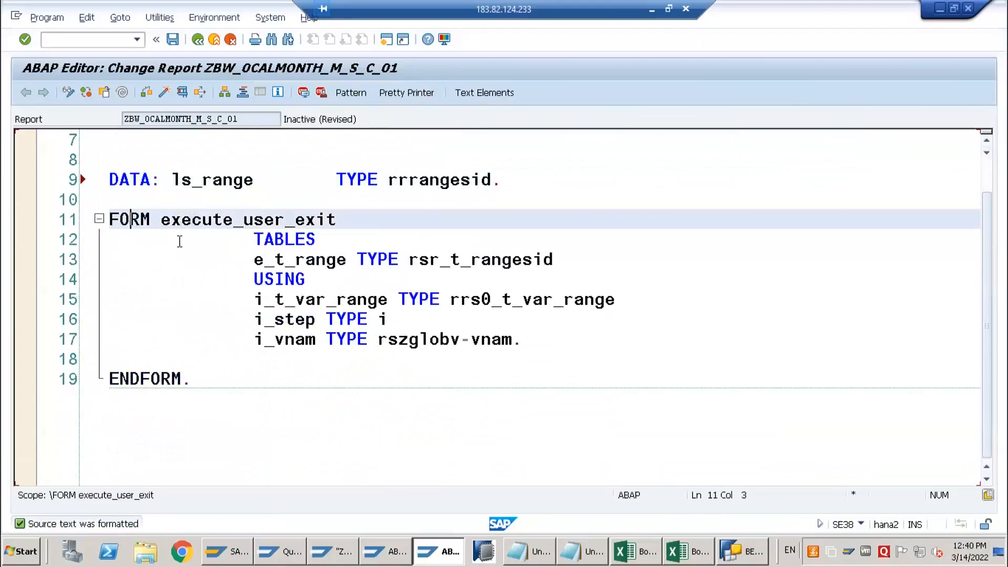
key("alt+Tab")
key("alt+Tab")
key("alt+Tab")
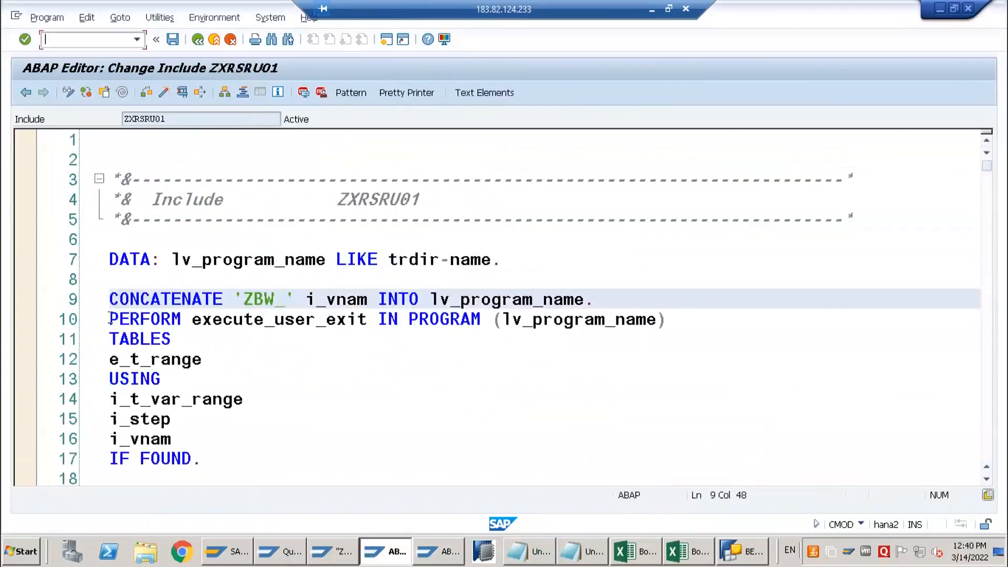
left_click_drag(107, 320, 173, 321)
left_click_drag(283, 320, 373, 322)
key("alt+Tab")
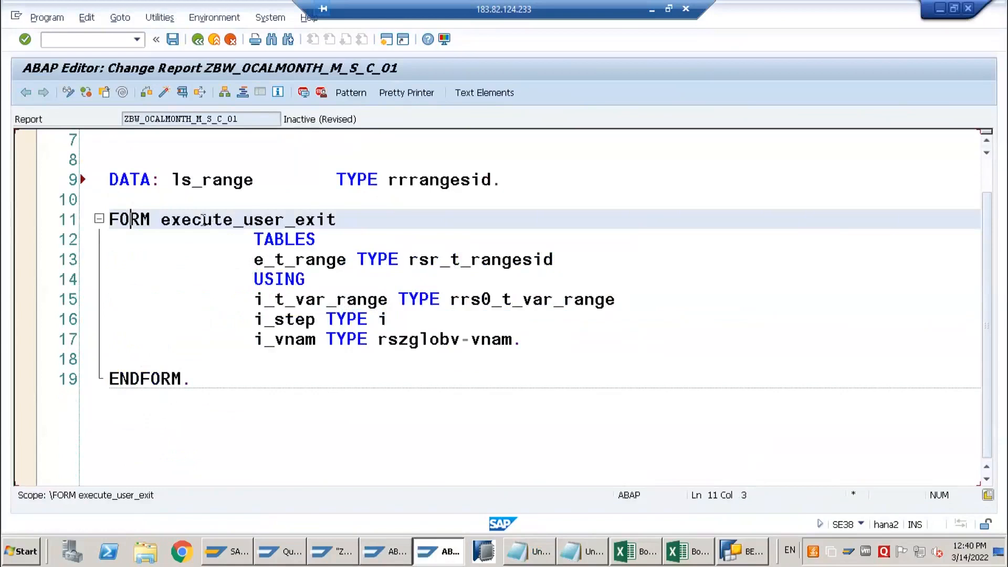
key("alt+Tab")
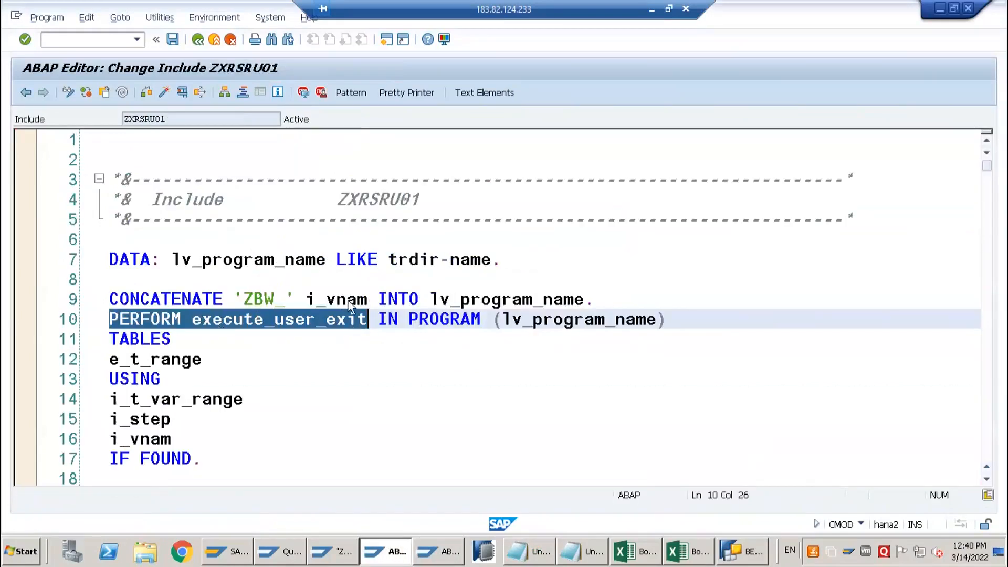
key("alt+Tab")
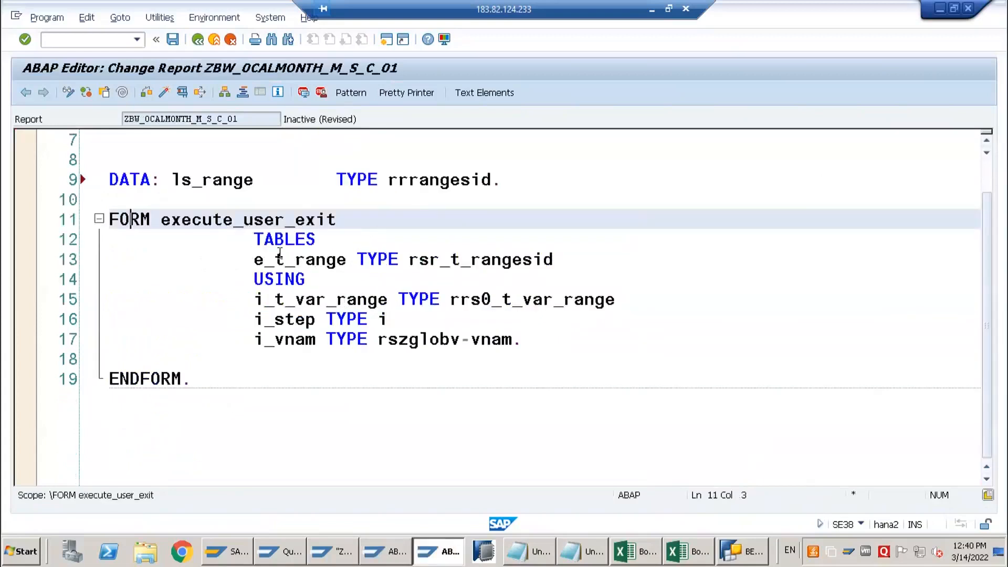
left_click(277, 258)
left_click_drag(255, 299, 281, 338)
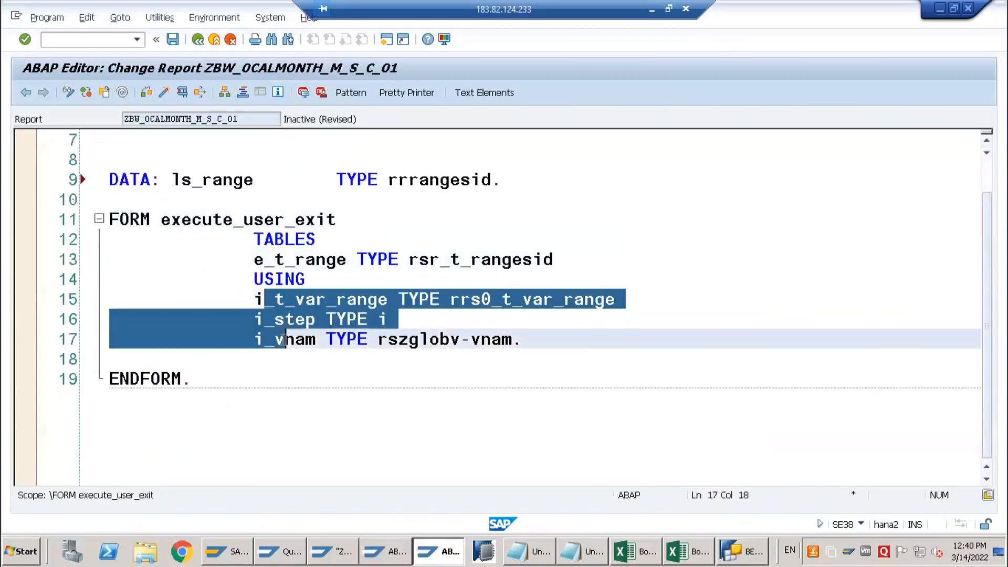
key("alt+Tab")
left_click(142, 355)
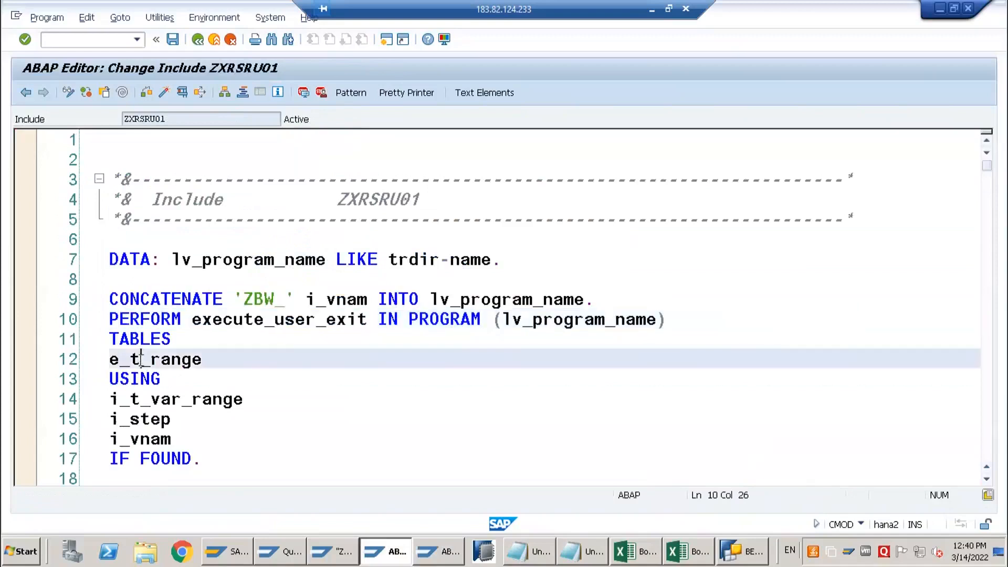
key("alt+Tab")
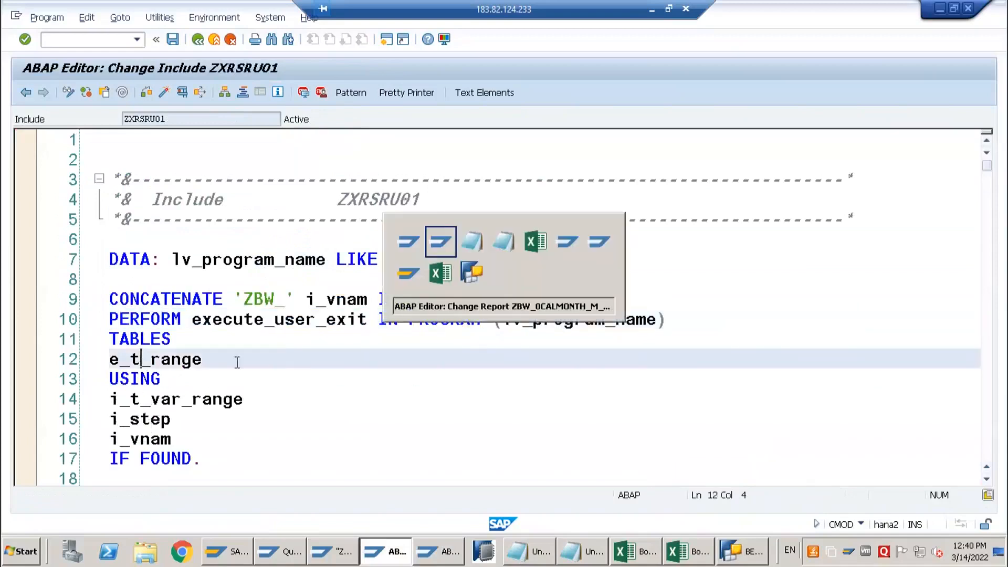
left_click(331, 275)
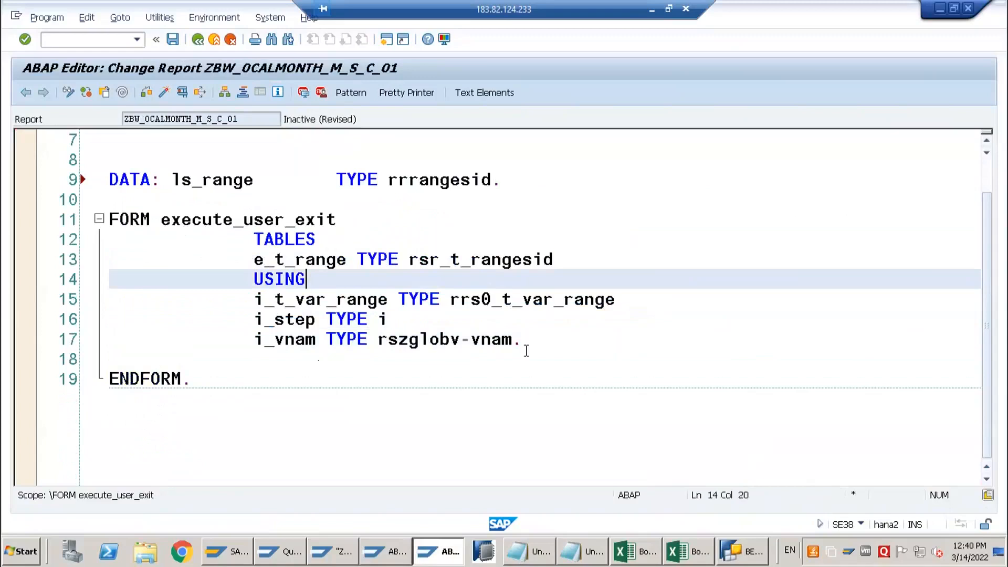
Insert a CASE I_STEP block inside FORM execute_user_exit with branches WHEN 0, WHEN 1 and WHEN OTHERS
left_click(544, 341)
key("Return")
key("Return")
key("Return")
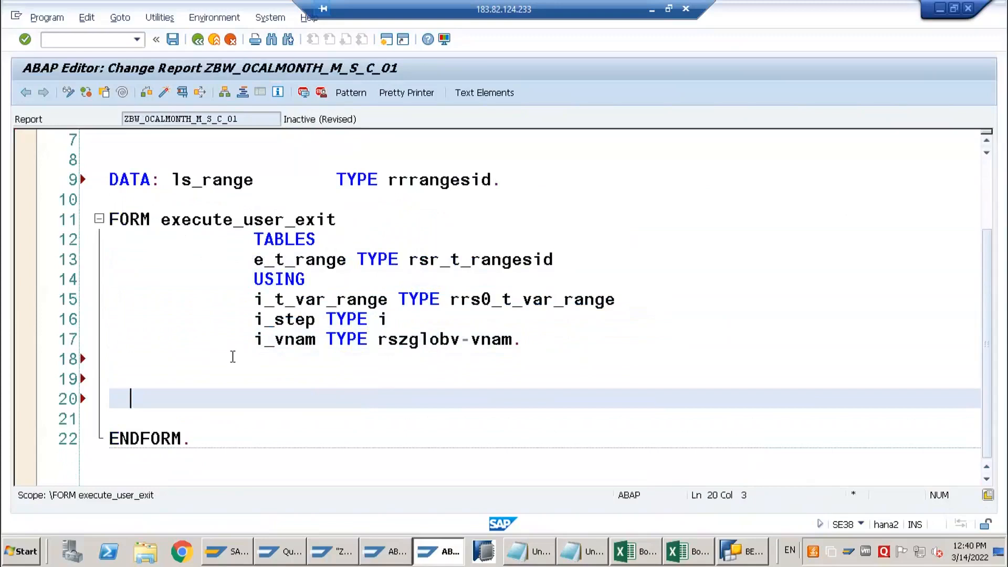
key("Up")
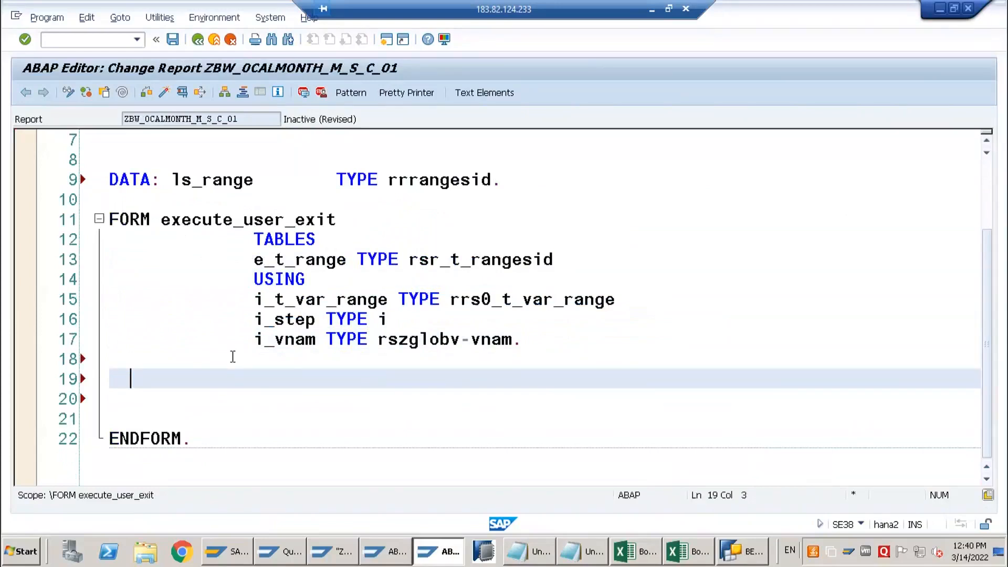
type("case")
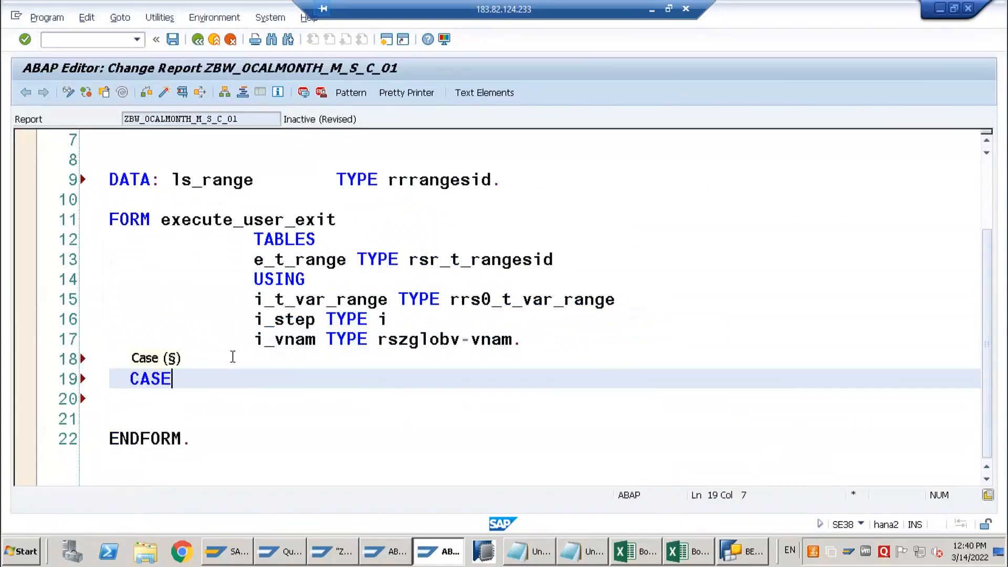
key("Tab")
type("I")
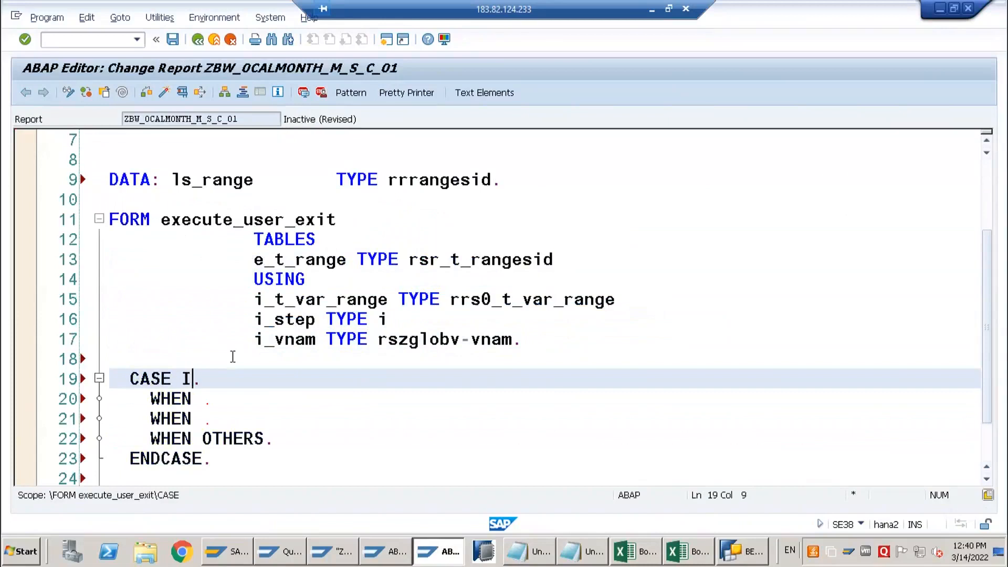
type("_STEP")
key("Down")
key("Left")
type("0")
key("Down")
type("1")
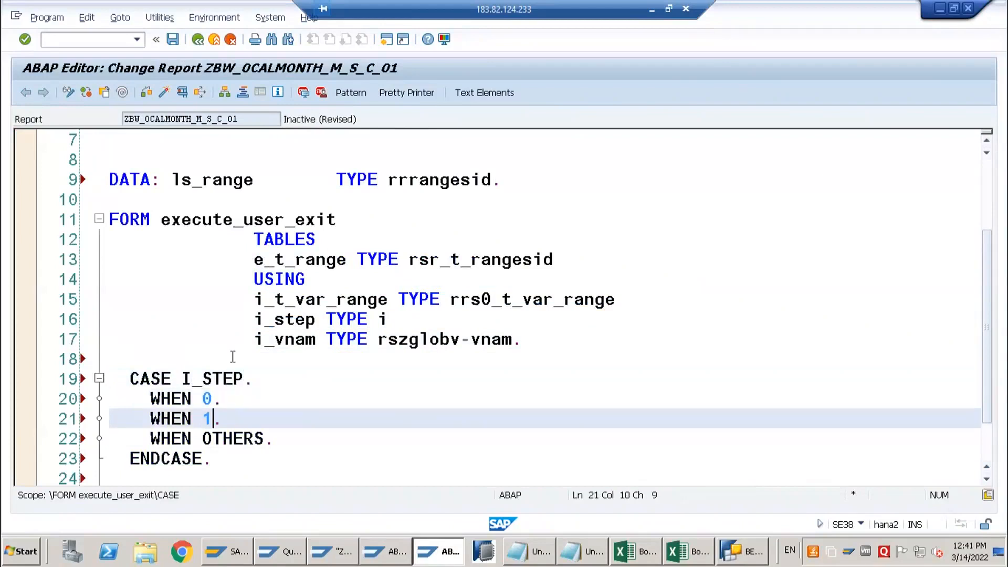
Add the branches WHEN 2 and WHEN 3 to the CASE block before WHEN OTHERS
key("End")
key("Return")
key("BackSpace")
key("BackSpace")
type("whe")
key("BackSpace")
key("BackSpace")
key("BackSpace")
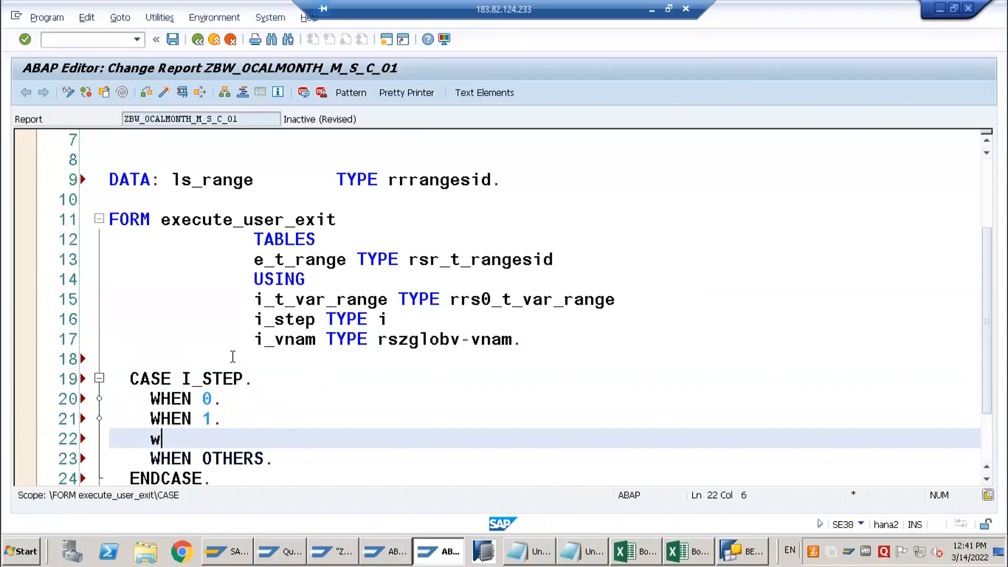
type("he")
key("BackSpace")
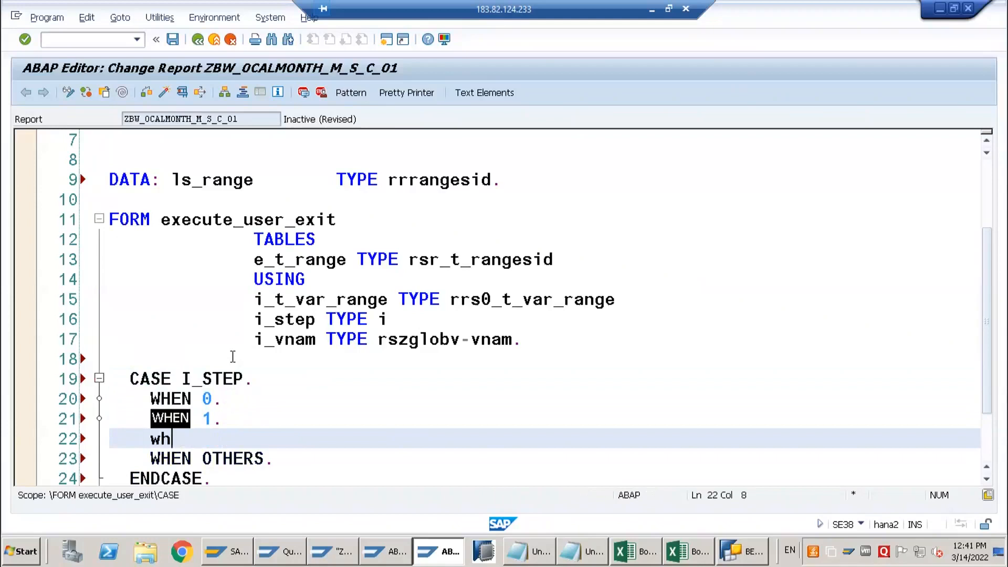
type("en 2.")
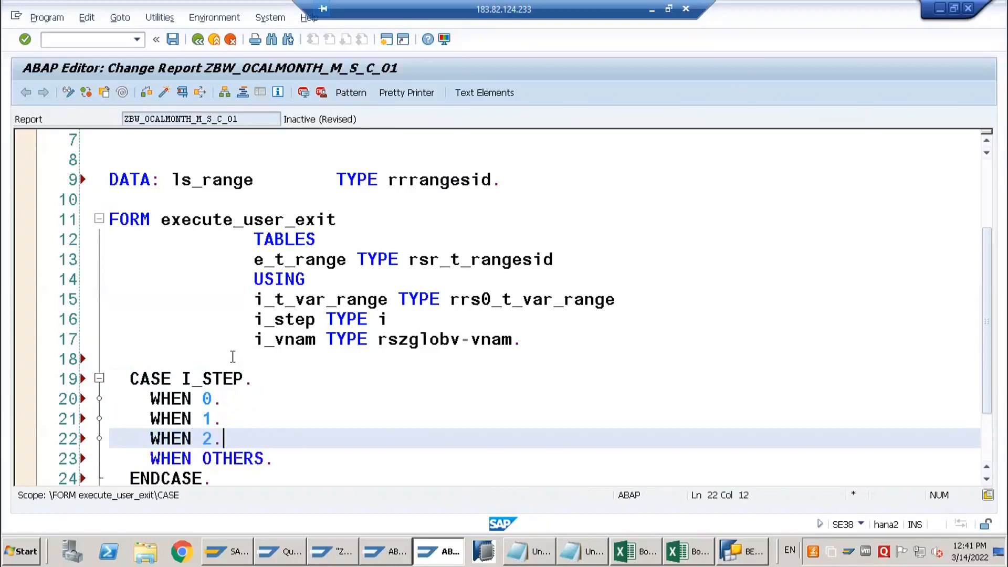
key("Return")
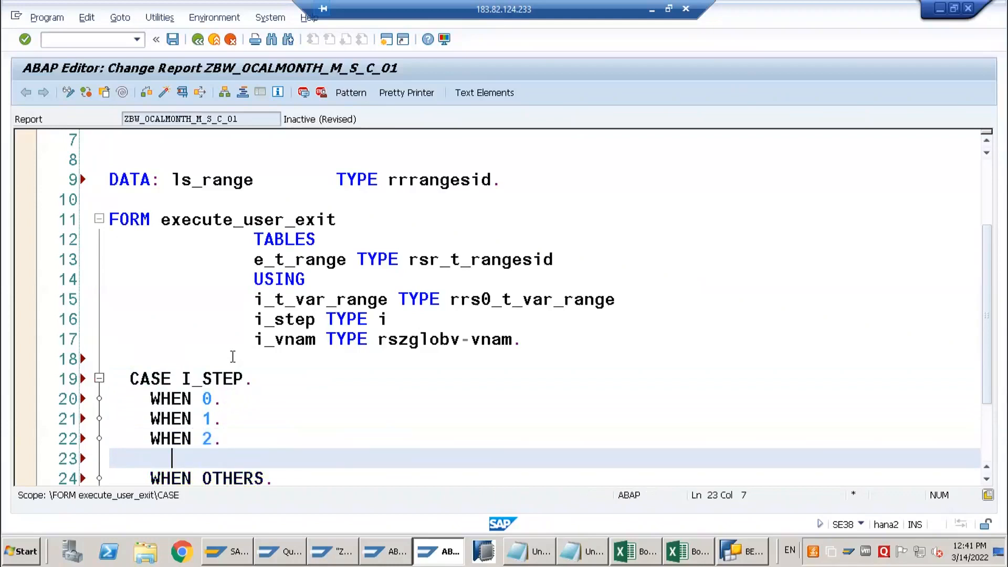
key("BackSpace")
key("BackSpace")
type("when ")
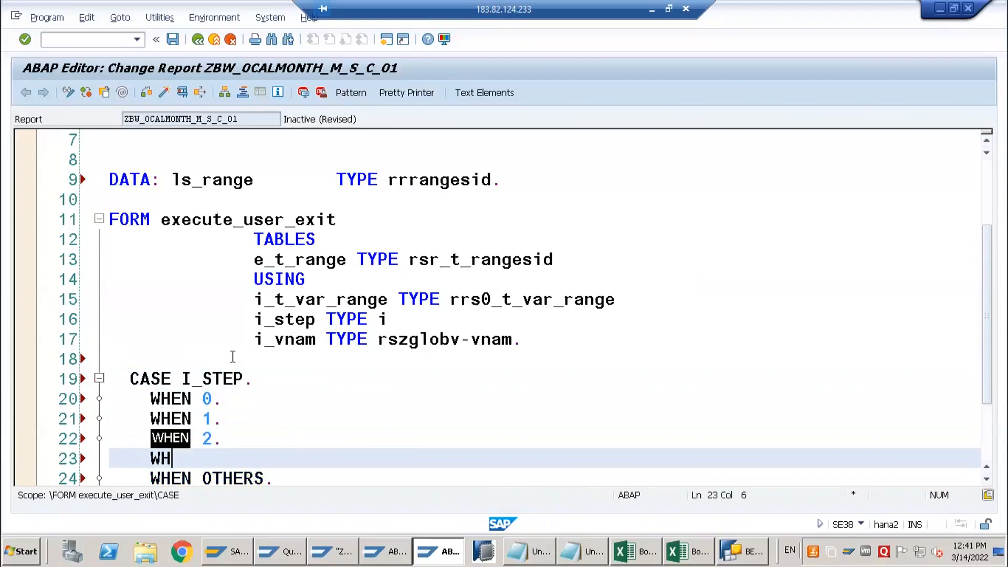
type("3.")
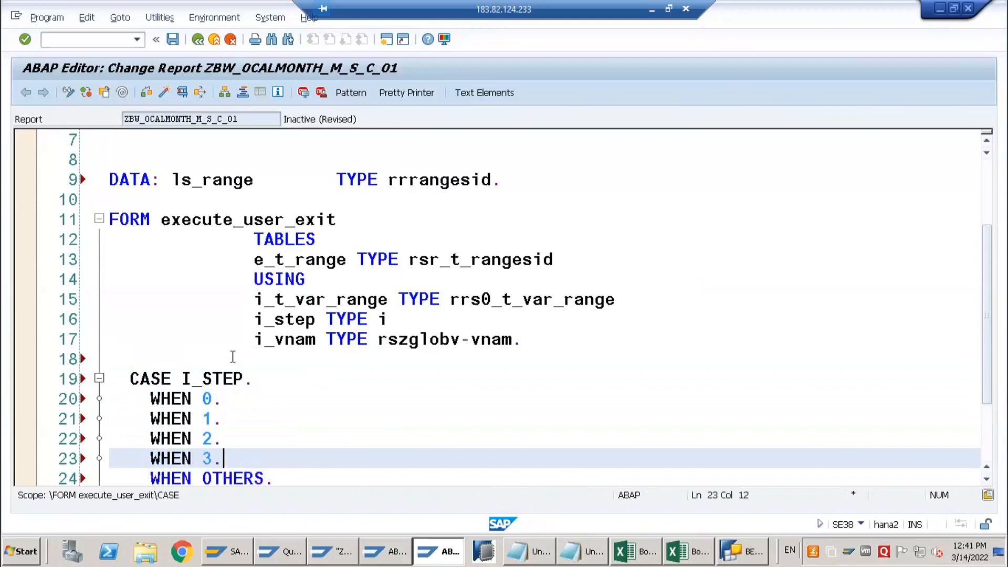
Insert an empty line after each of the branches WHEN 0, WHEN 1, WHEN 2 and WHEN 3 in the CASE block
left_click(249, 397)
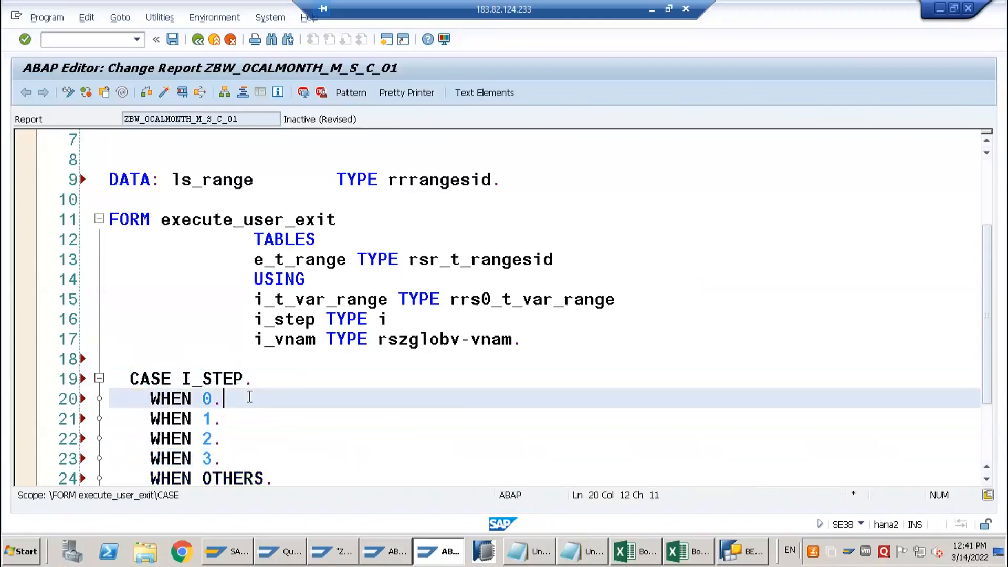
key("Return")
left_click(255, 438)
key("Return")
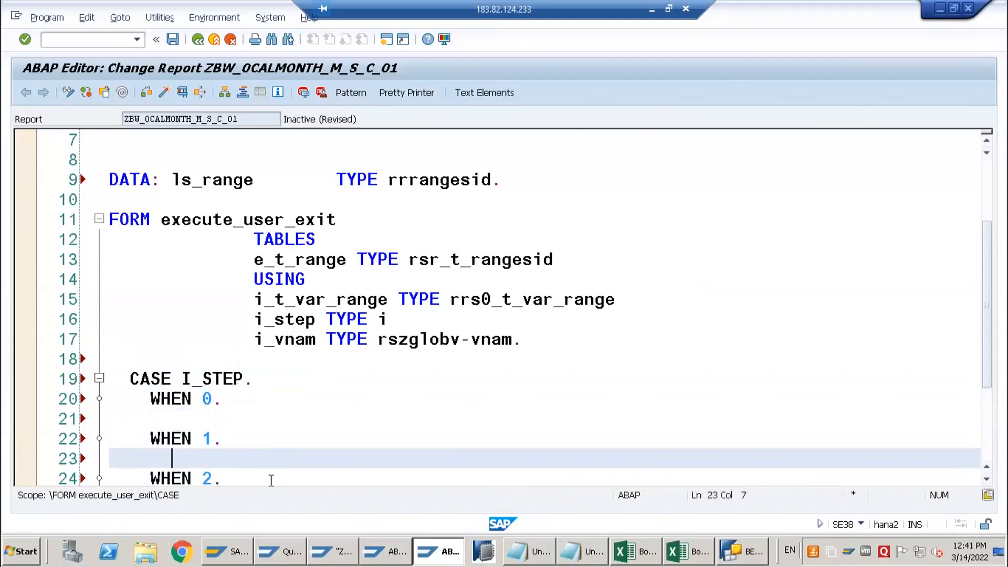
scroll(265, 446, "down", 4)
left_click(248, 243)
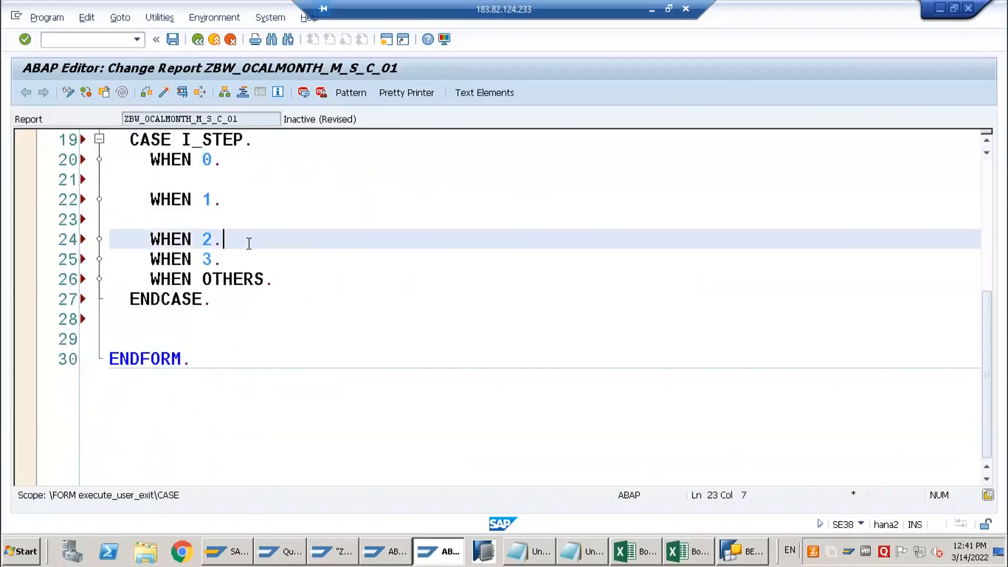
key("Return")
left_click(252, 281)
key("Return")
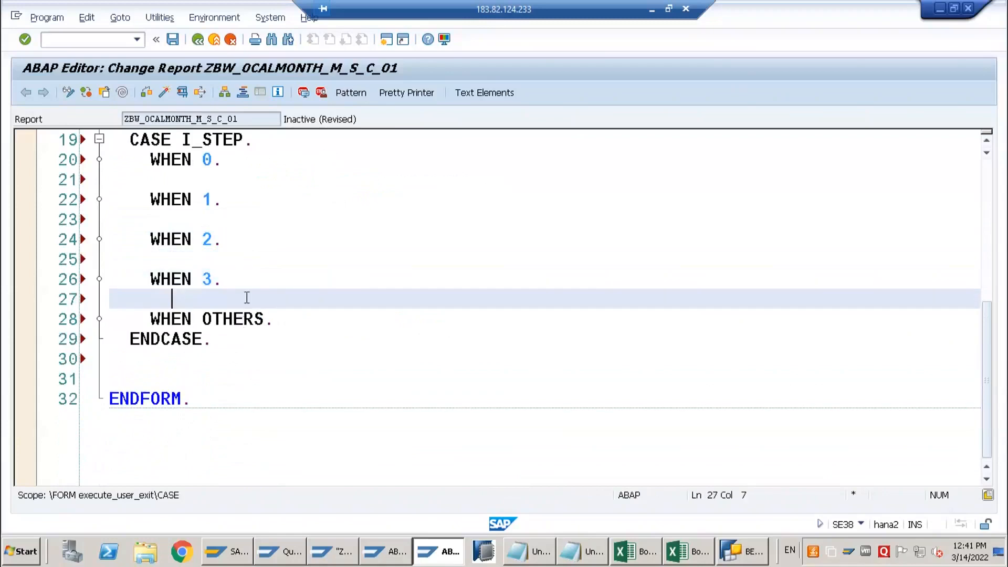
Activate program ZBW_0CALMONTH_M_S_C_01
scroll(234, 261, "up", 2)
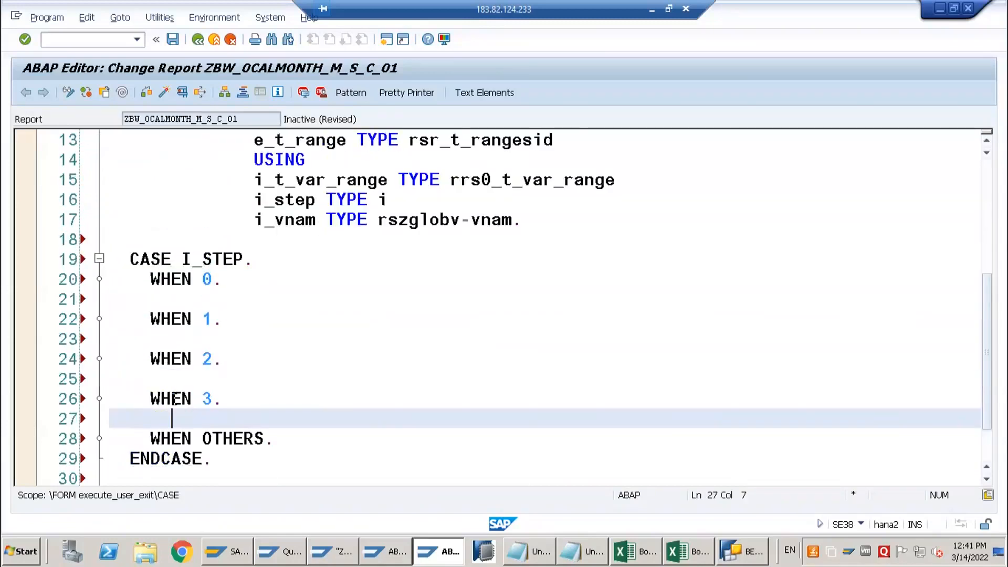
left_click(164, 93)
key("Return")
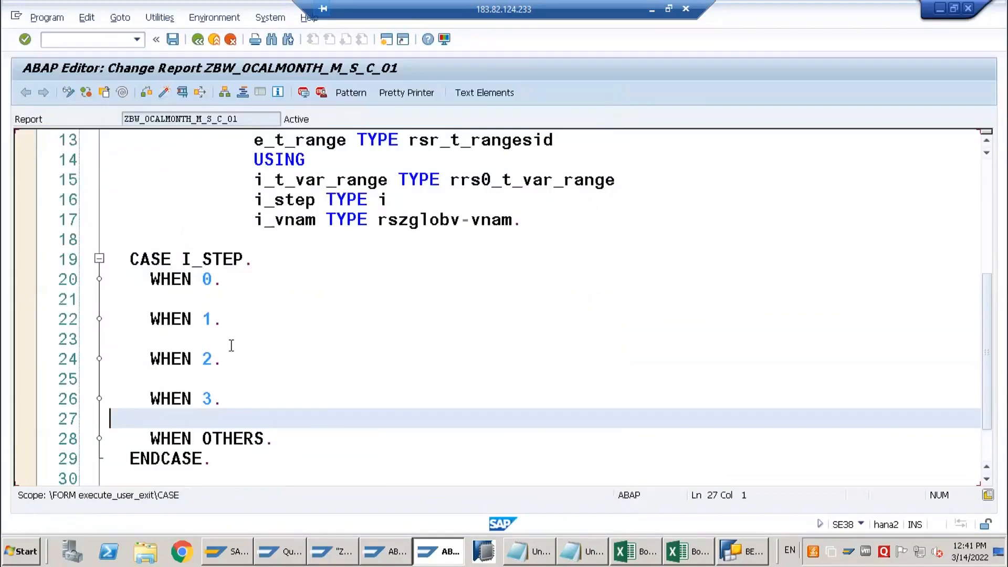
Set an external breakpoint on the CASE I_STEP line of FORM execute_user_exit and close the information dialog
scroll(229, 340, "up", 3)
scroll(152, 377, "down", 2)
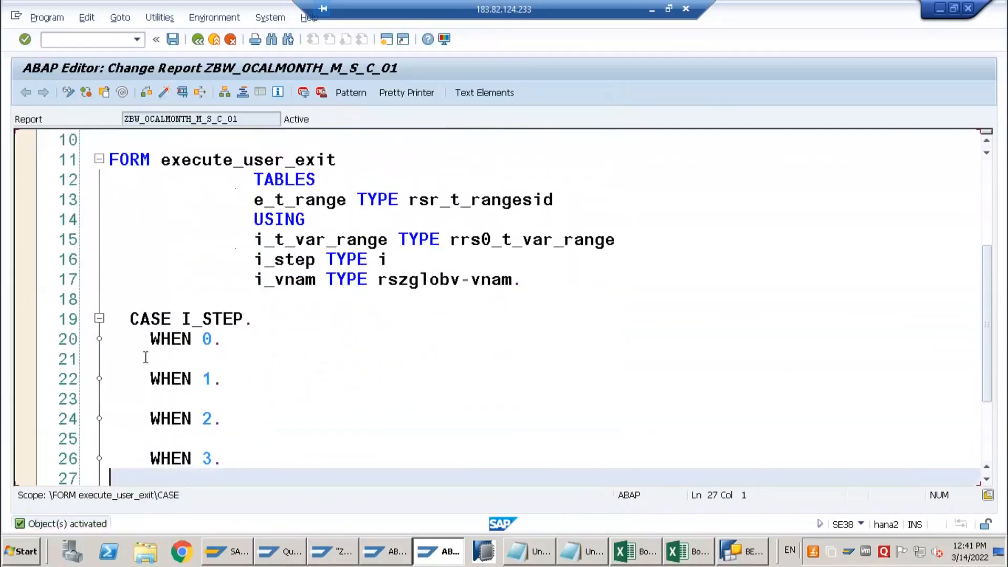
left_click(142, 319)
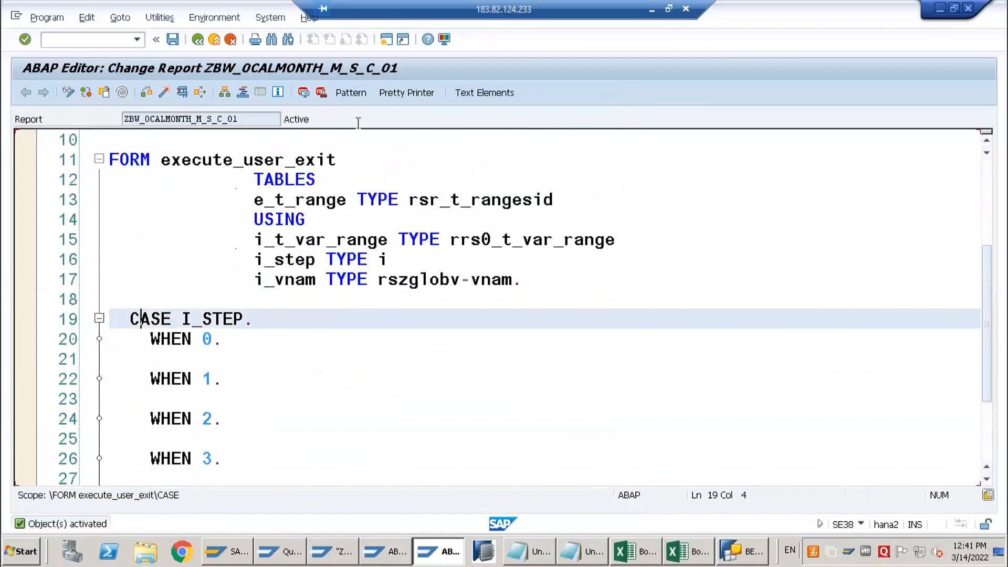
left_click(320, 92)
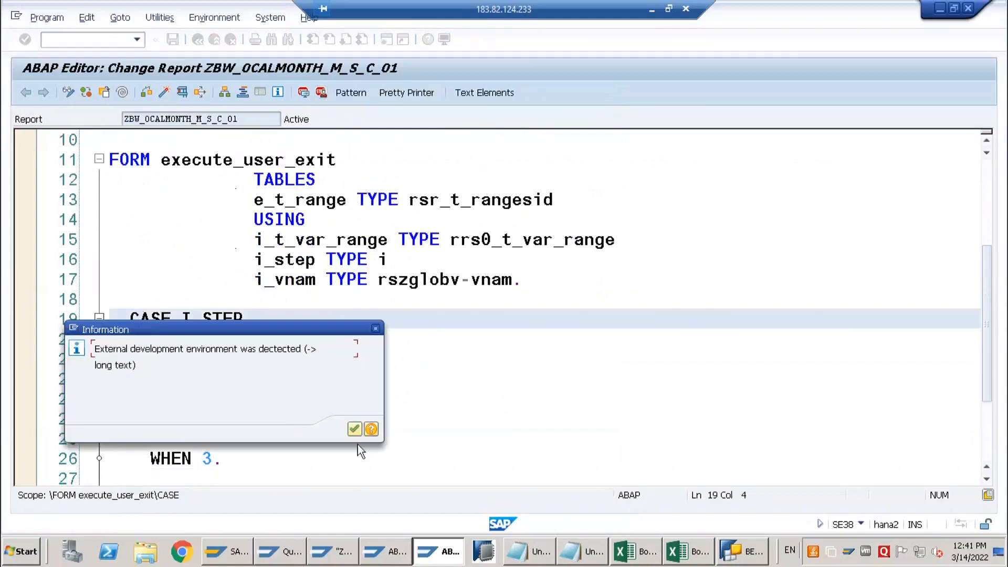
left_click(355, 430)
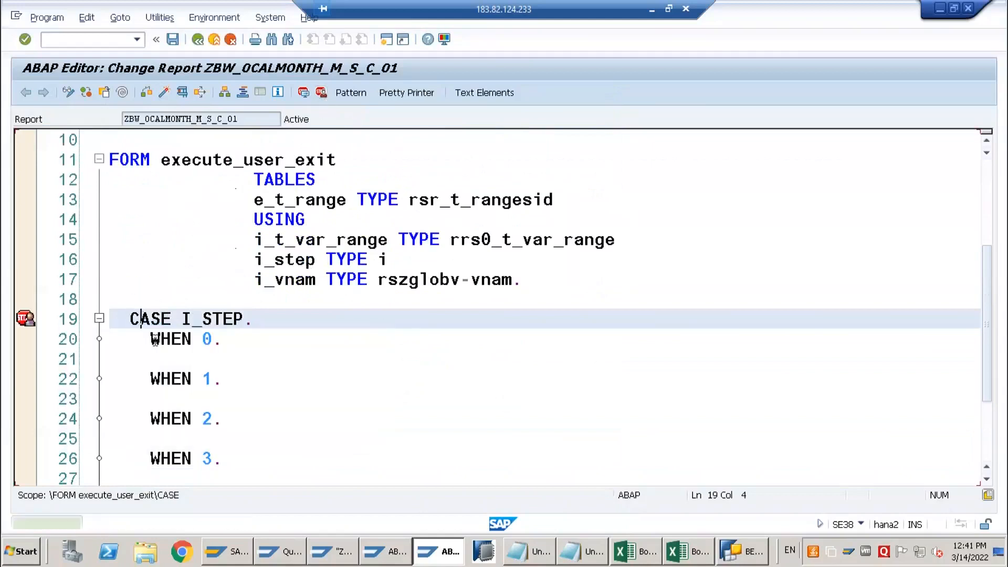
Switch include ZXRSRU01 to display mode and set an external breakpoint on its CONCATENATE line
left_click(398, 551)
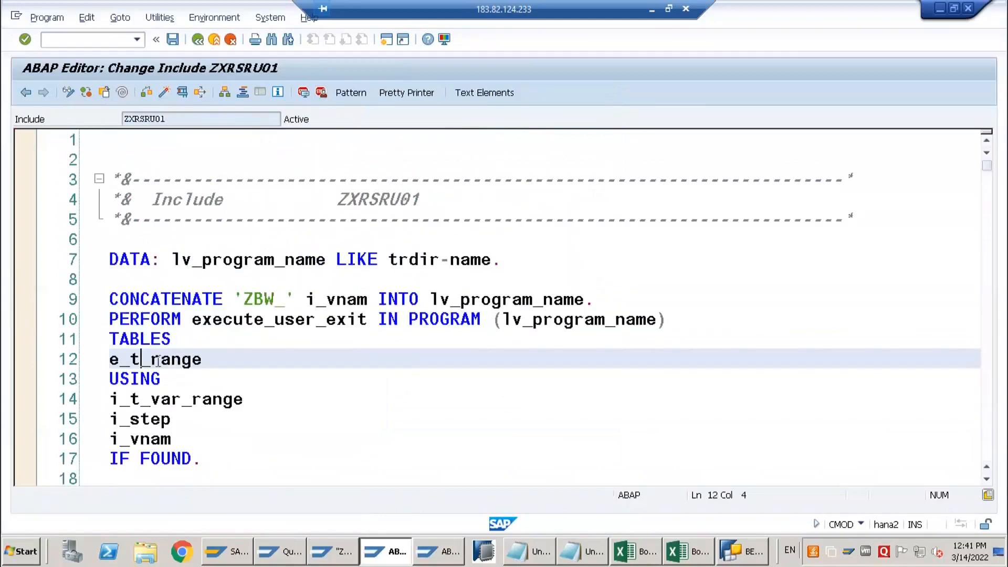
left_click(70, 96)
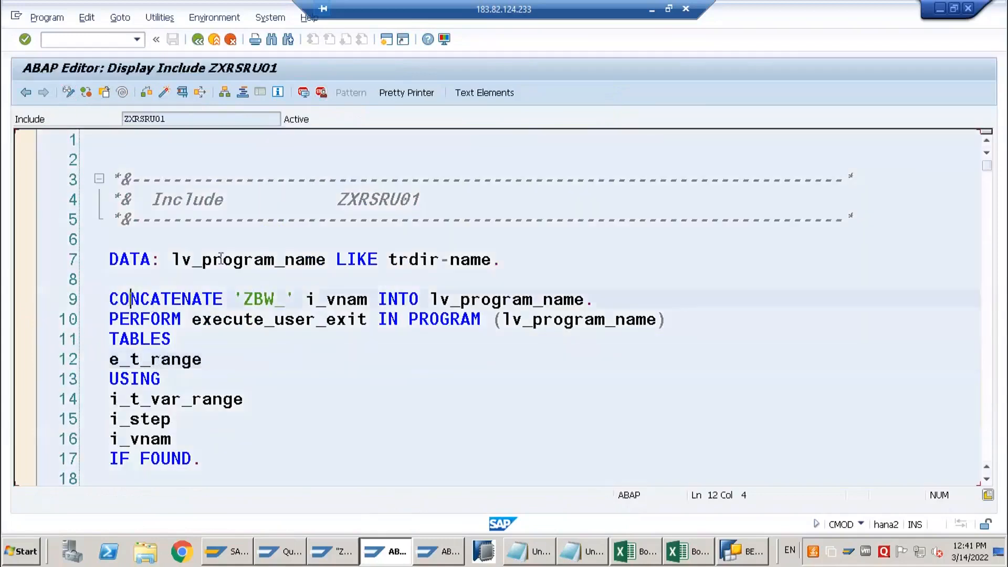
left_click(321, 93)
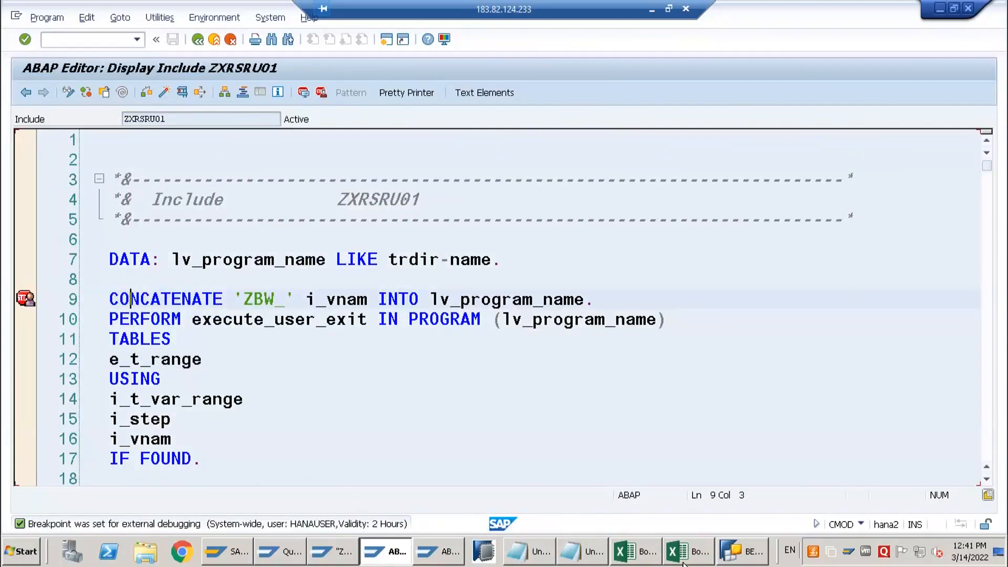
Return to the Query Monitor start screen and execute query ZNO_EMPM/ZNO_EMPM_Q002 to start the debugger
left_click(280, 551)
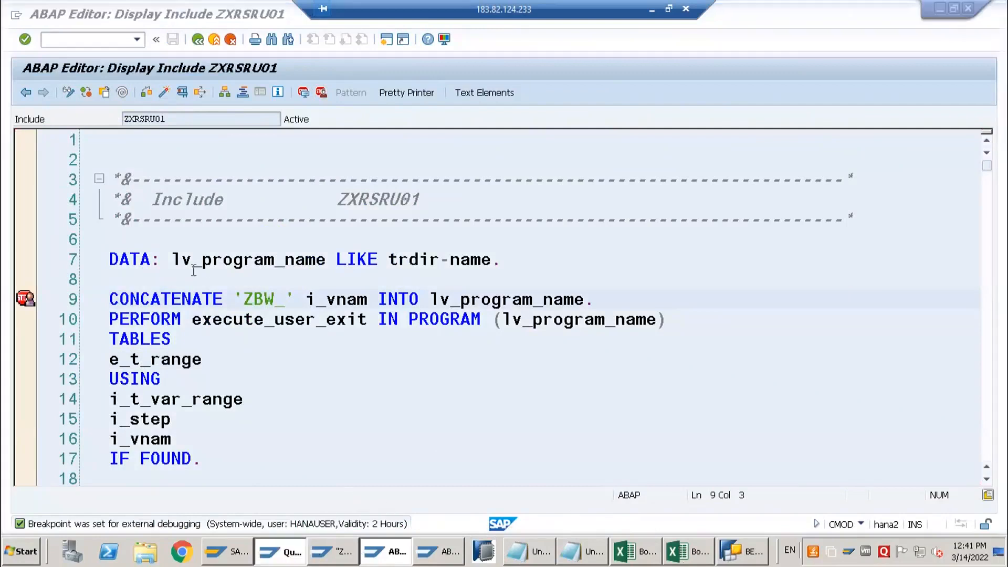
left_click(197, 40)
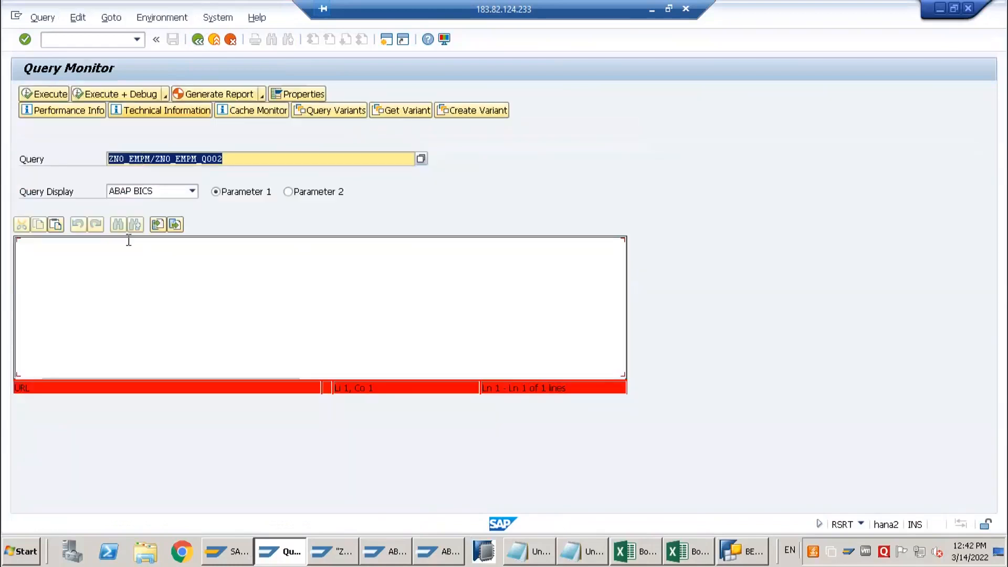
left_click(56, 96)
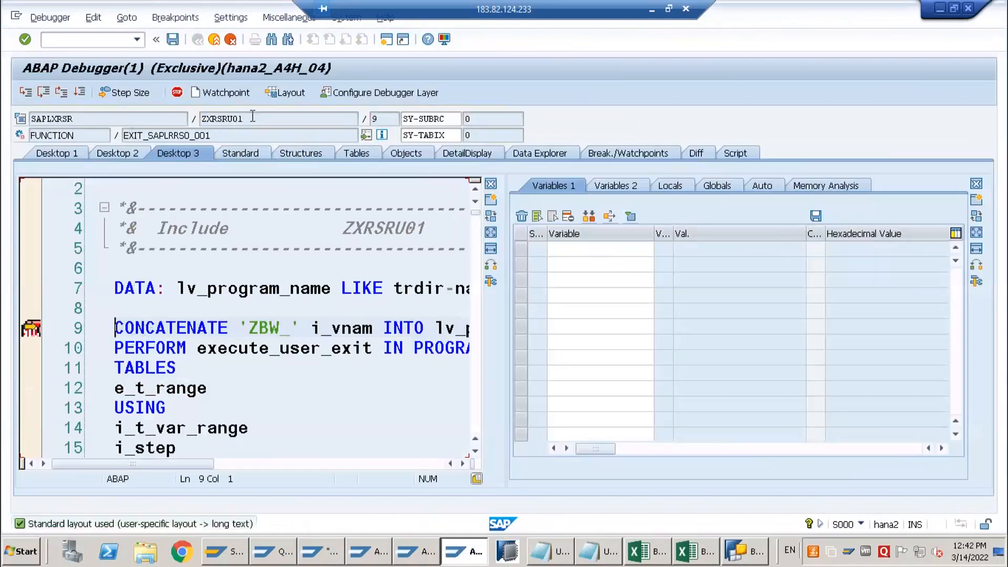
Display the values of i_vnam and lv_program_name in the debugger at the CONCATENATE line of include ZXRSRU01
double_click(227, 118)
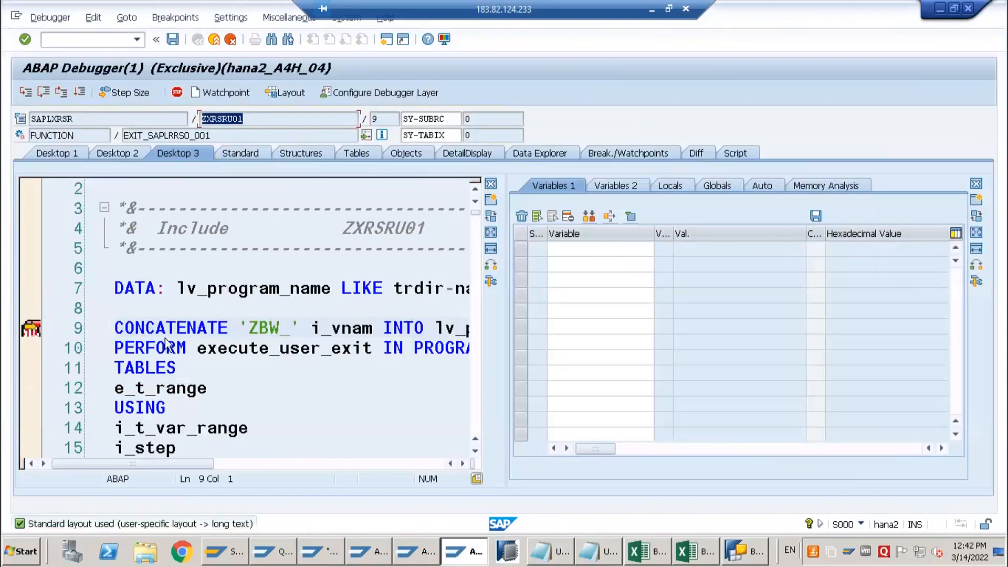
left_click(146, 331)
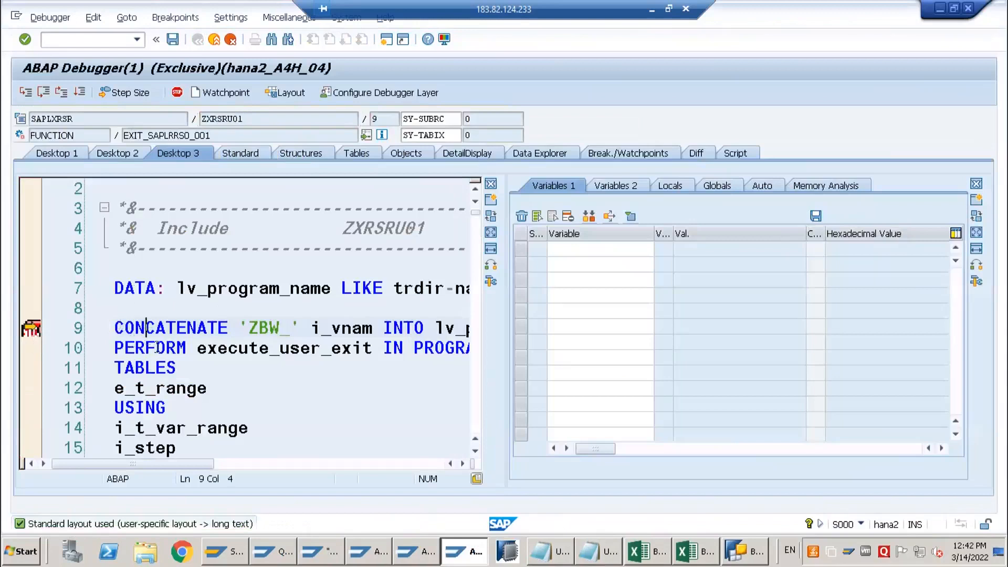
scroll(157, 338, "down", 2)
scroll(157, 339, "up", 2)
double_click(358, 329)
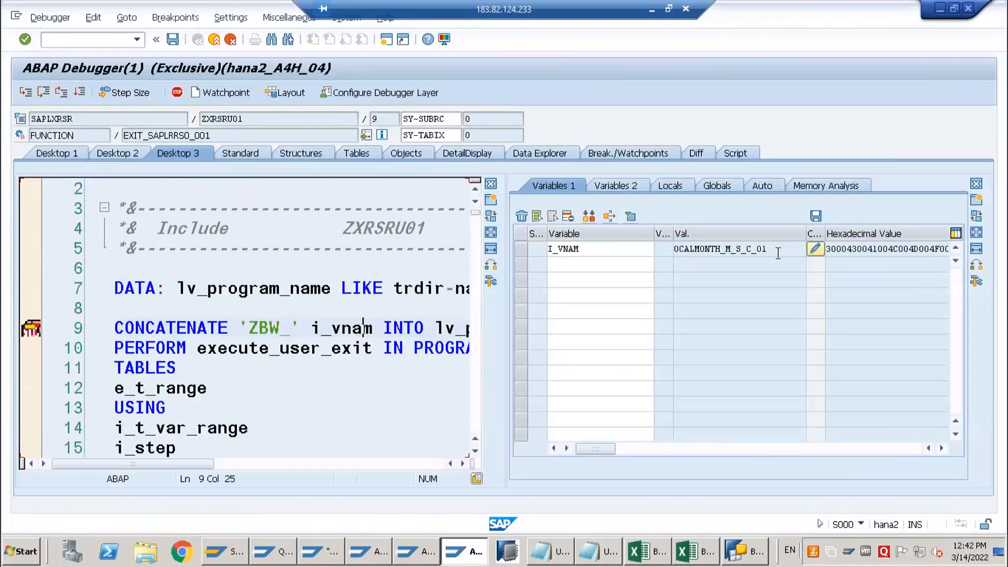
left_click_drag(769, 249, 661, 251)
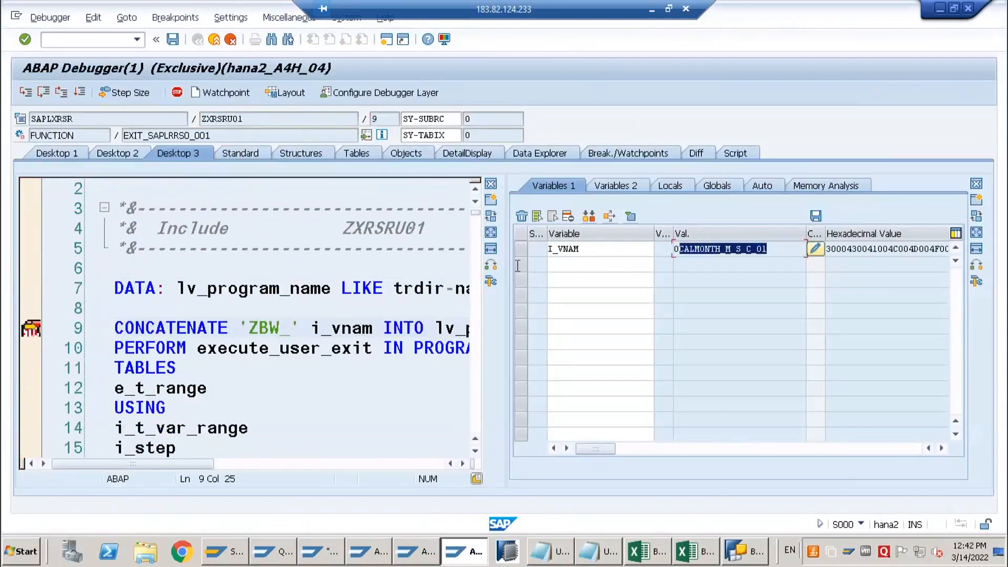
left_click(260, 327)
double_click(447, 329)
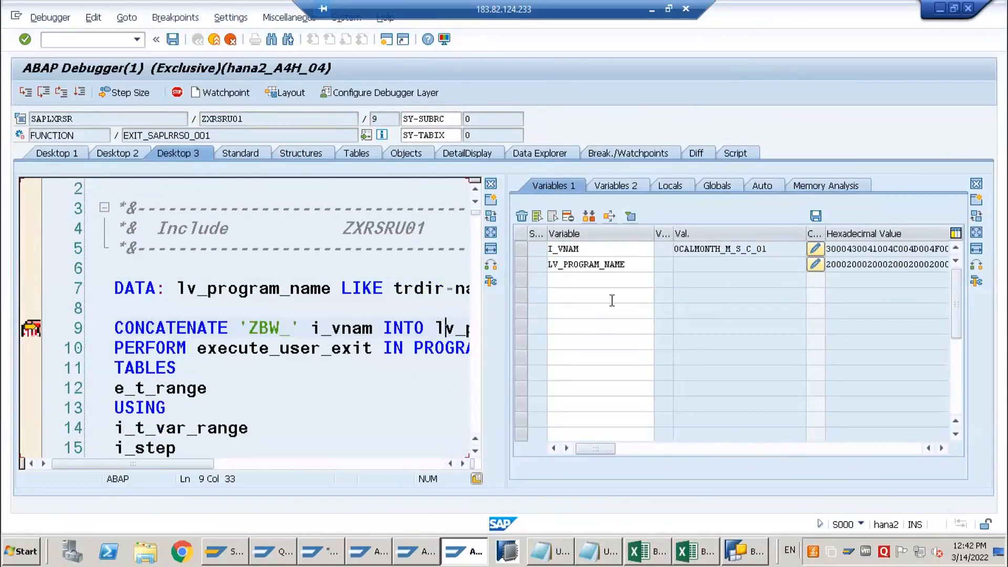
Single-step through CONCATENATE and PERFORM into FORM execute_user_exit, checking the concatenated program name and the called program
key("F5")
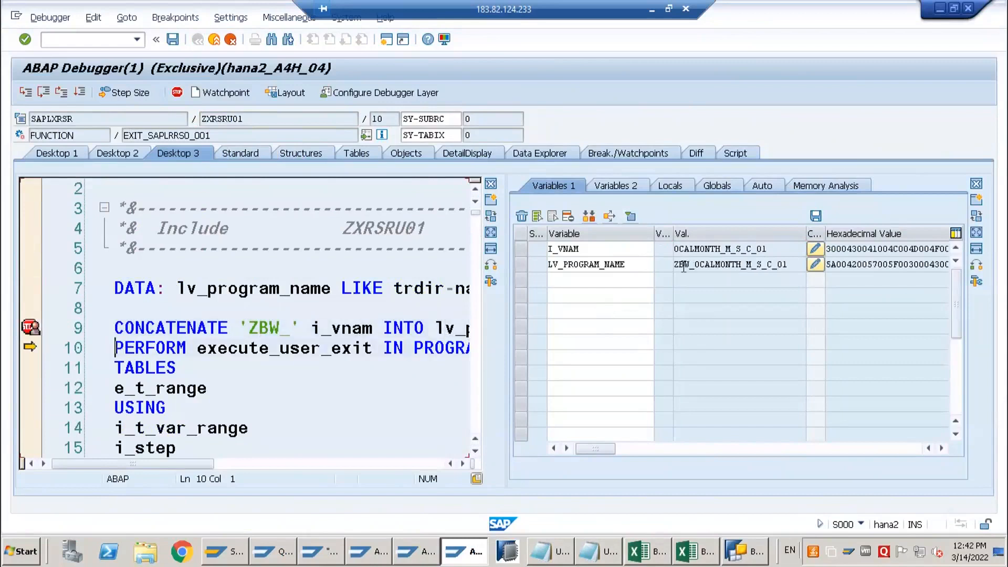
left_click_drag(678, 265, 767, 265)
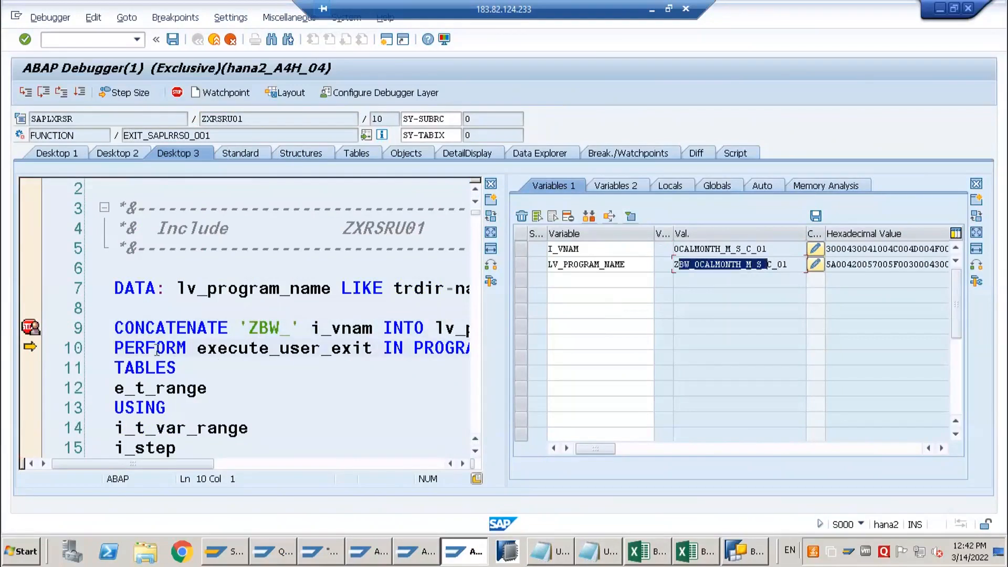
left_click(158, 348)
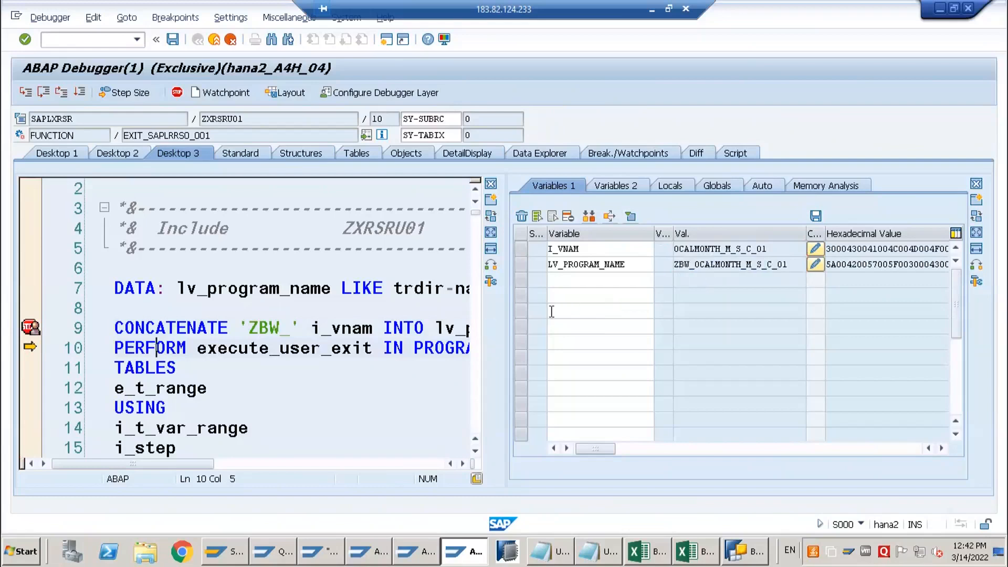
key("F5")
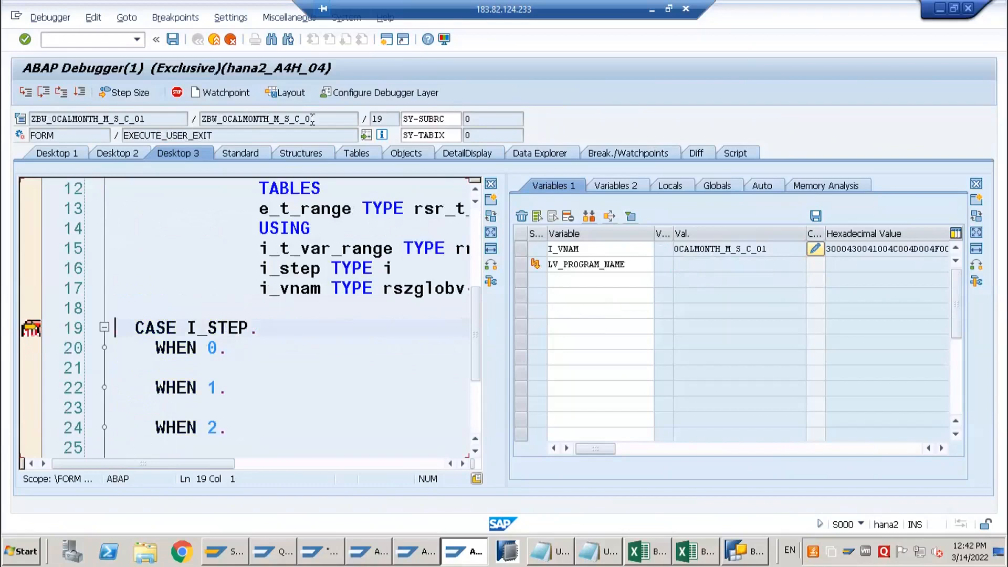
left_click(324, 119)
left_click_drag(212, 122, 175, 122)
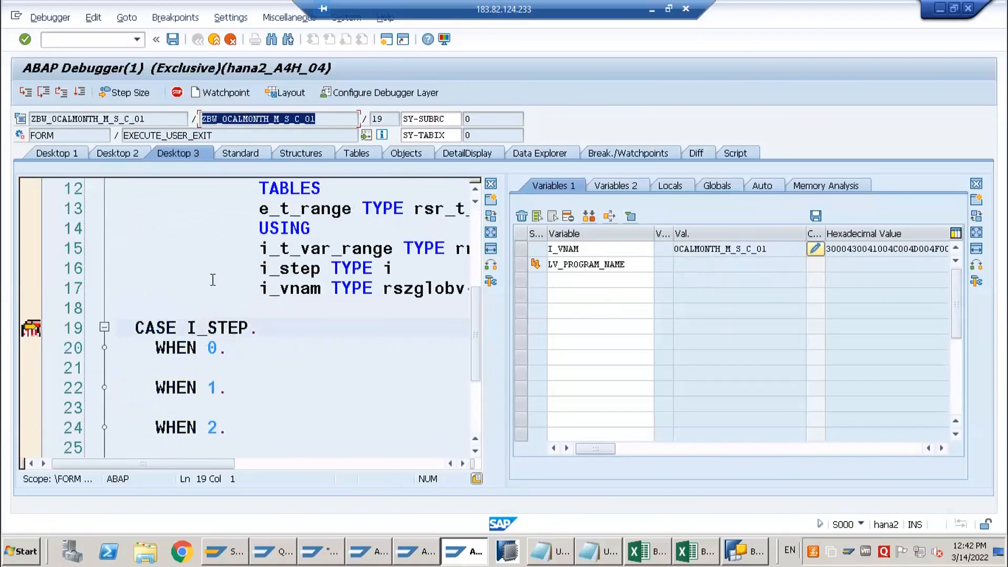
Display the value of I_STEP in the debugger at the CASE line
double_click(225, 328)
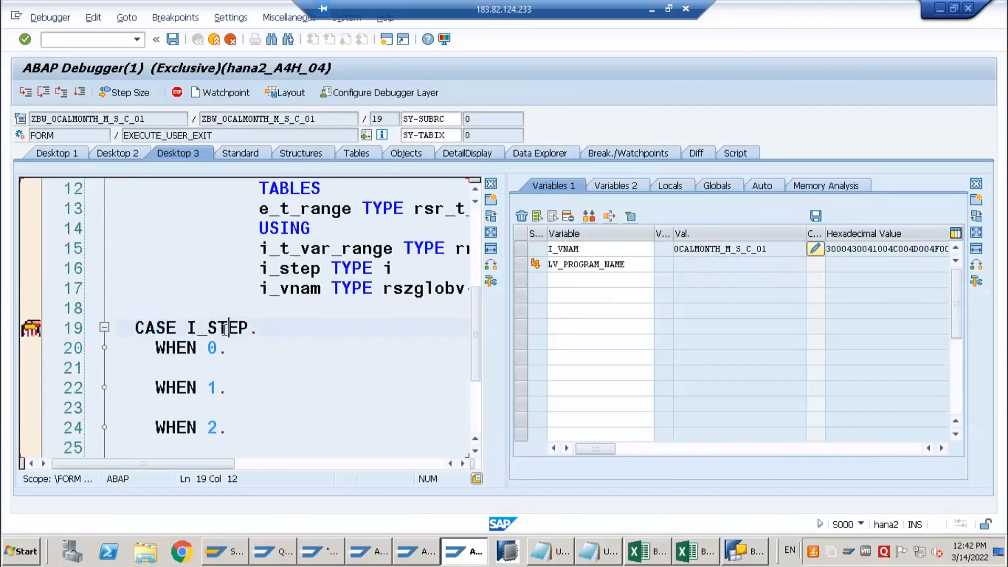
double_click(665, 281)
left_click(687, 282)
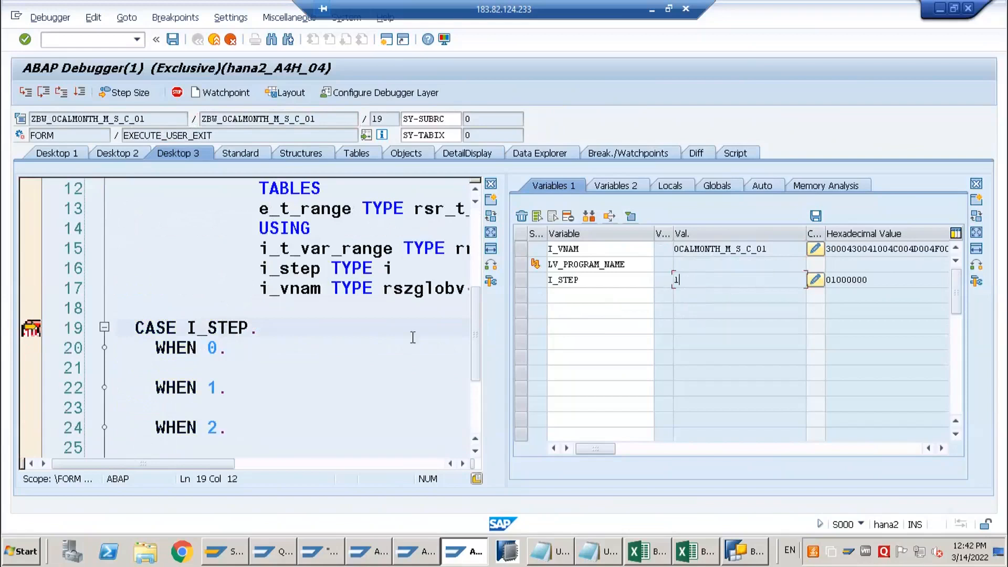
Review the WHEN branches of the CASE I_STEP block in the debugger, focusing on WHEN 0
left_click(220, 350)
key("Left")
key("Left")
key("Left")
scroll(235, 340, "down", 2)
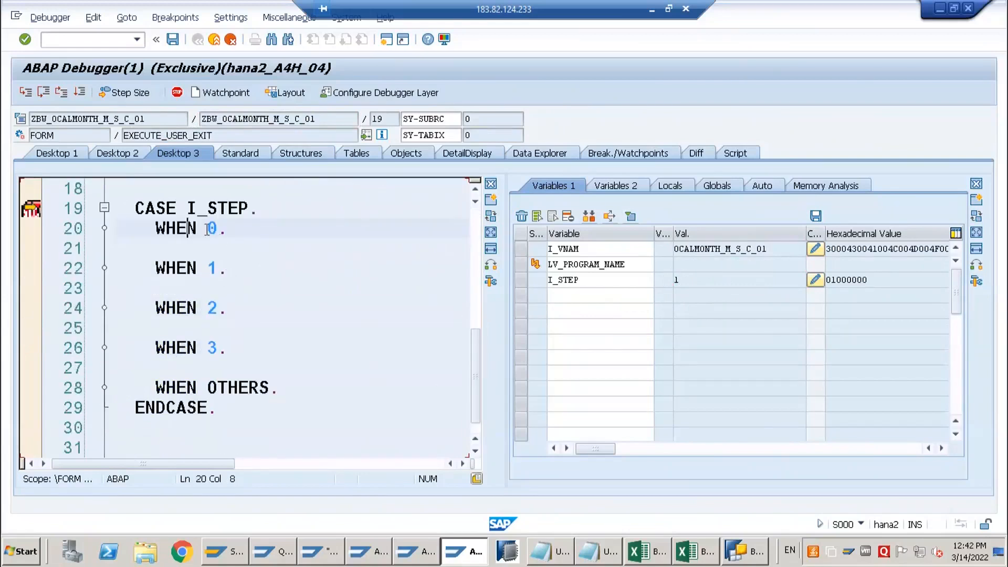
left_click_drag(207, 228, 232, 351)
left_click(220, 244)
left_click_drag(210, 227, 223, 230)
Check the processing type of variable 0CALMONTH_M_S_C_01 in BEx Query Designer, and return to the ABAP Debugger
left_click(743, 551)
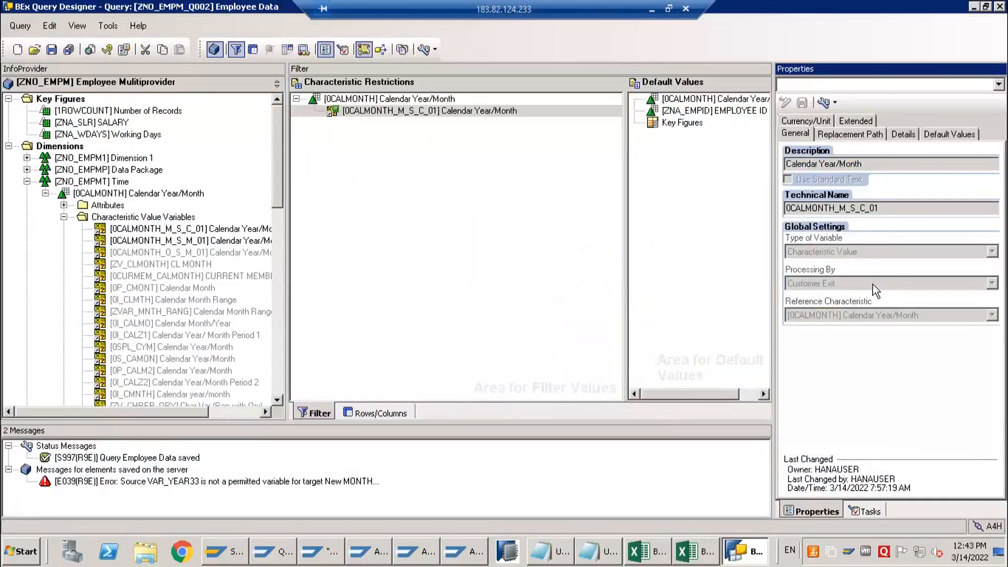
left_click(651, 11)
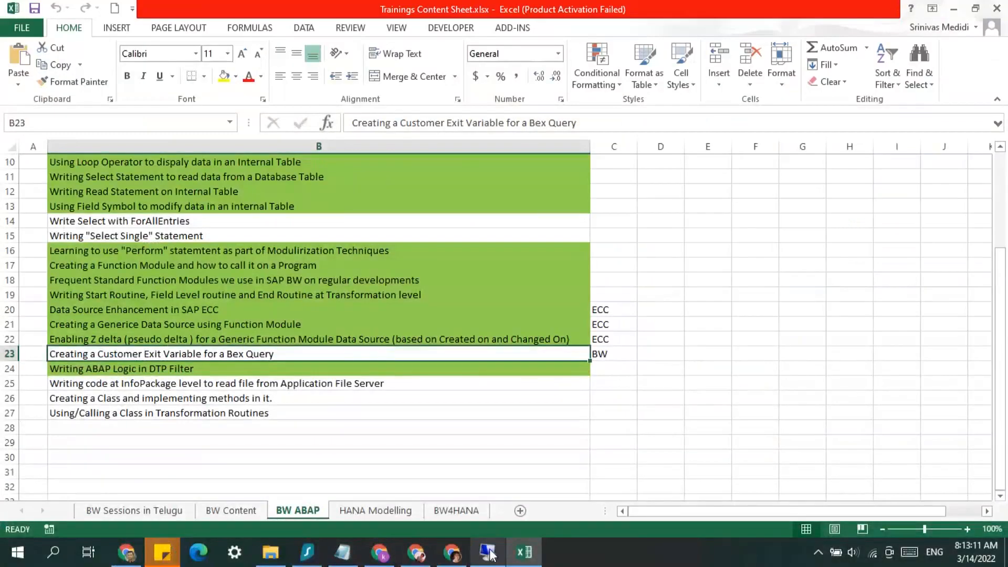
left_click(488, 551)
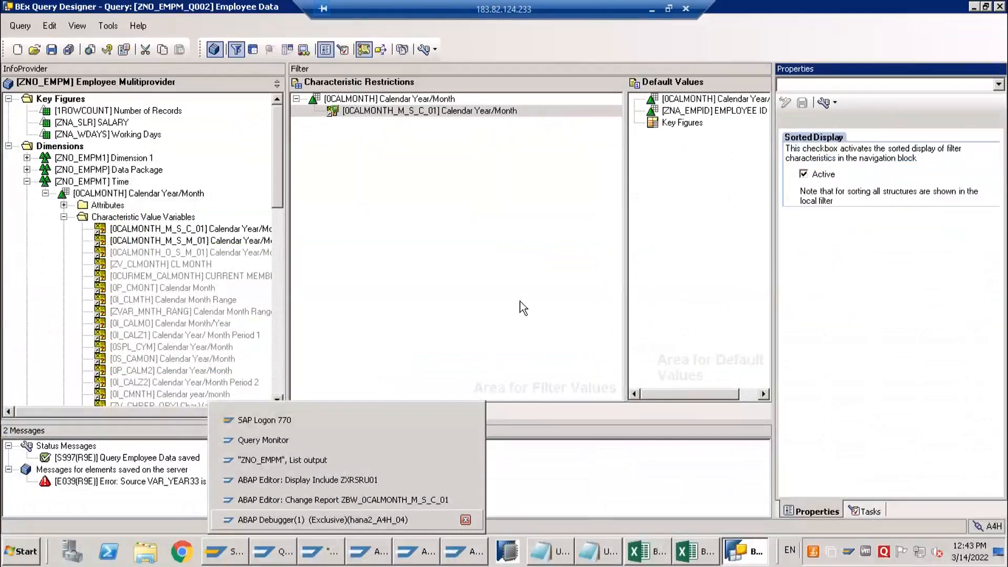
left_click(329, 519)
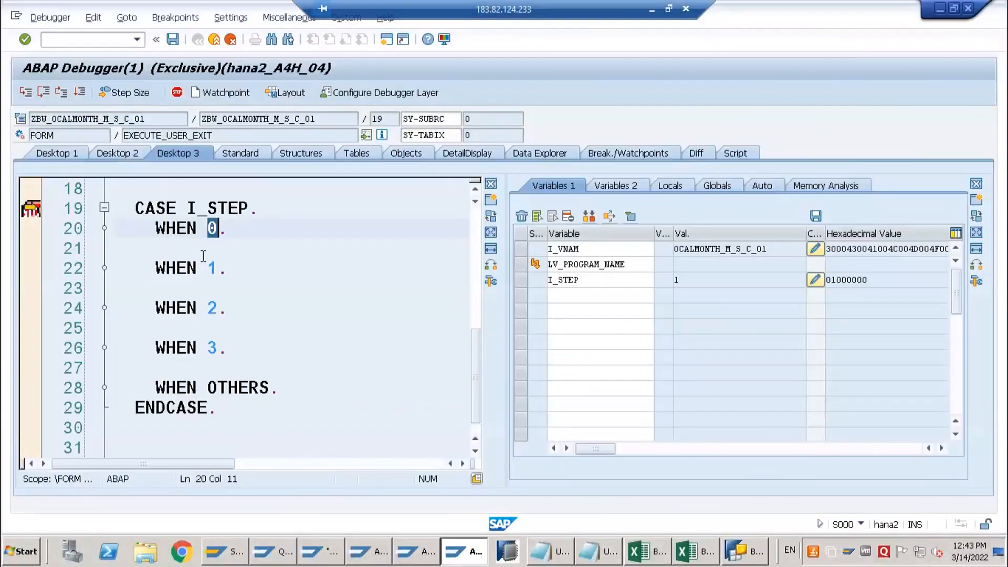
Continue execution to the breakpoint in include ZXRSRU01 and on to the CASE I_STEP breakpoint in FORM execute_user_exit
left_click(218, 268)
left_click(77, 96)
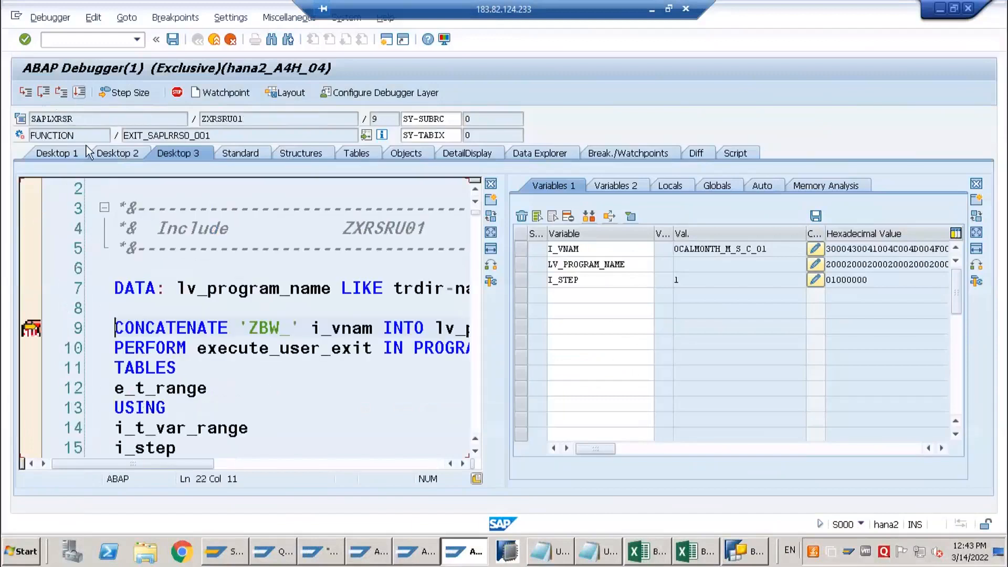
left_click(80, 92)
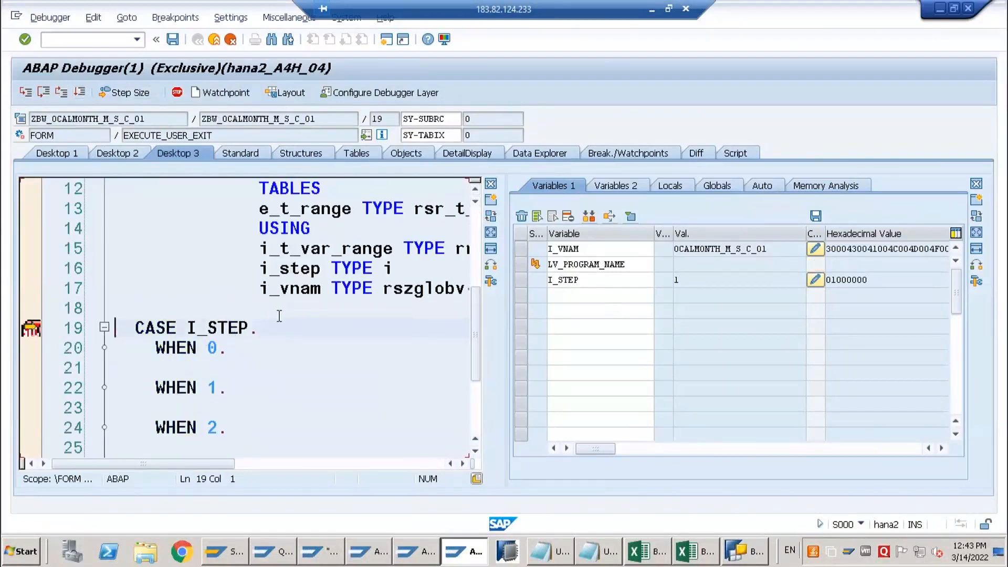
Step execution from CASE I_STEP into the WHEN 1 branch, and continue the run until the query's variable screen
key("F5")
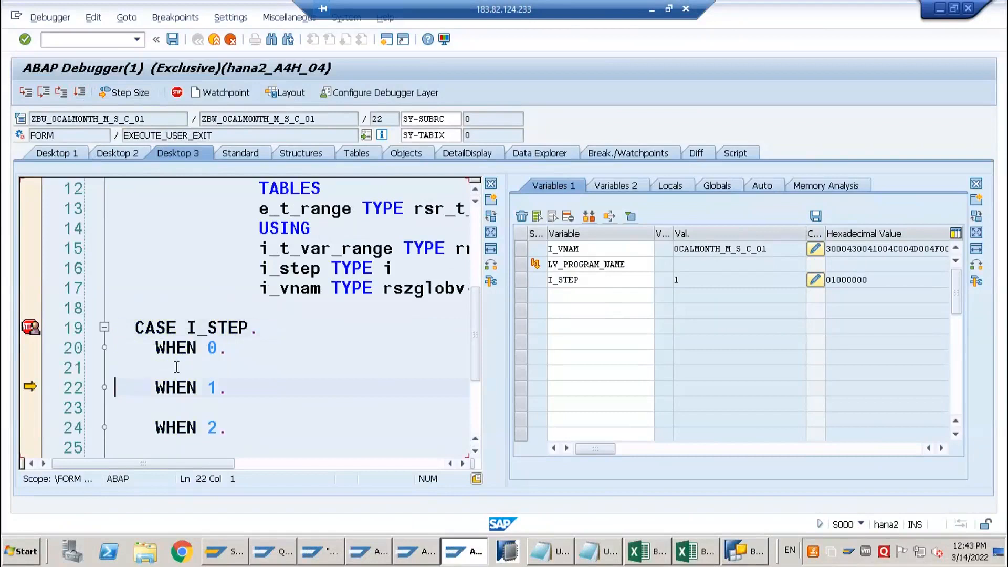
scroll(176, 367, "down", 3)
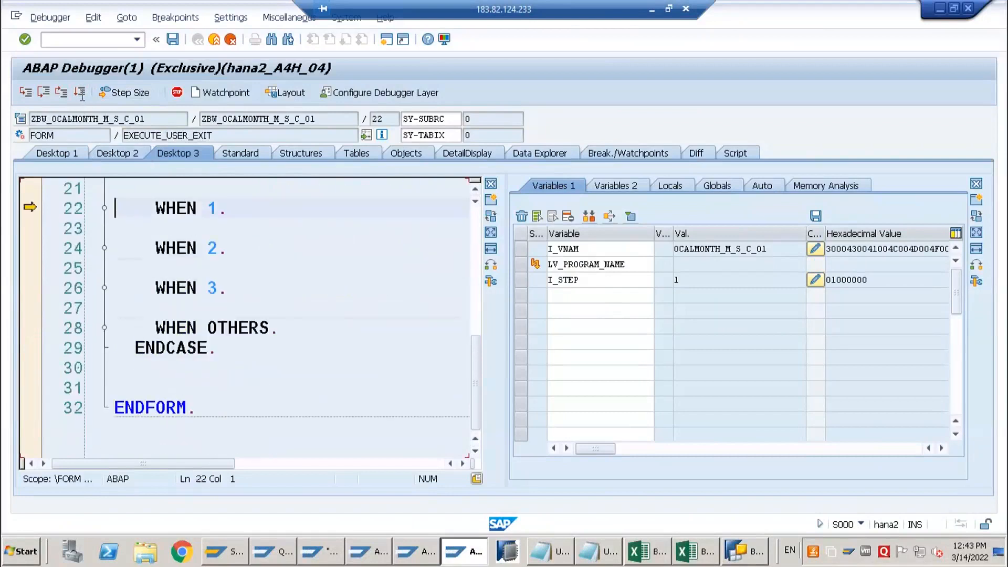
left_click(80, 93)
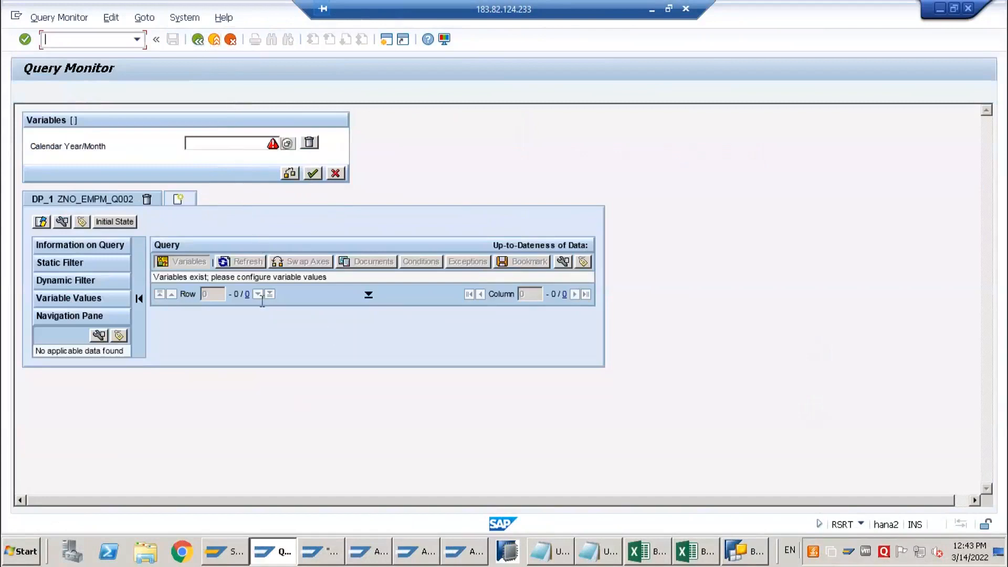
Switch back to the Query Monitor and leave the variable screen for its initial screen
left_click(462, 551)
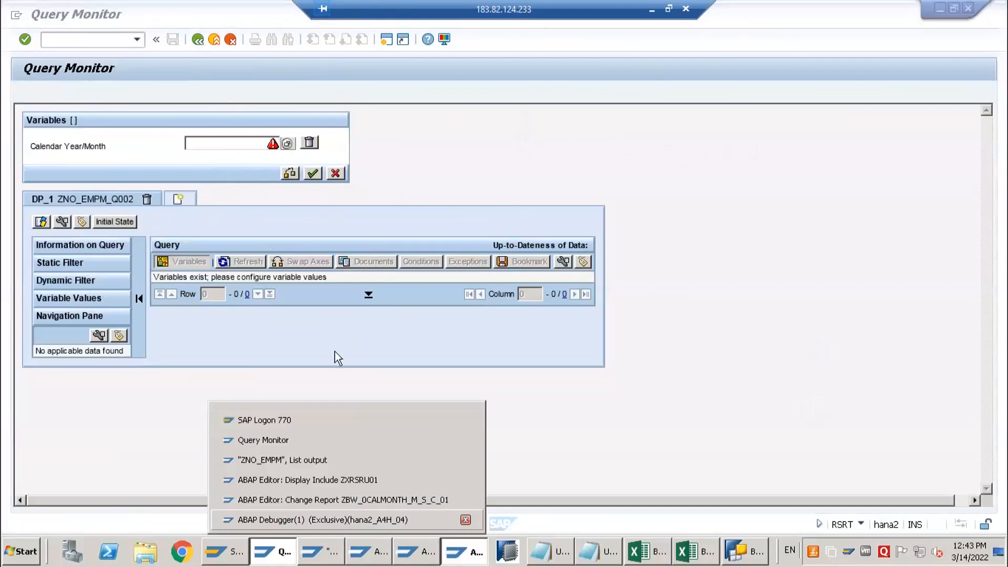
left_click(322, 520)
left_click(424, 558)
left_click(369, 557)
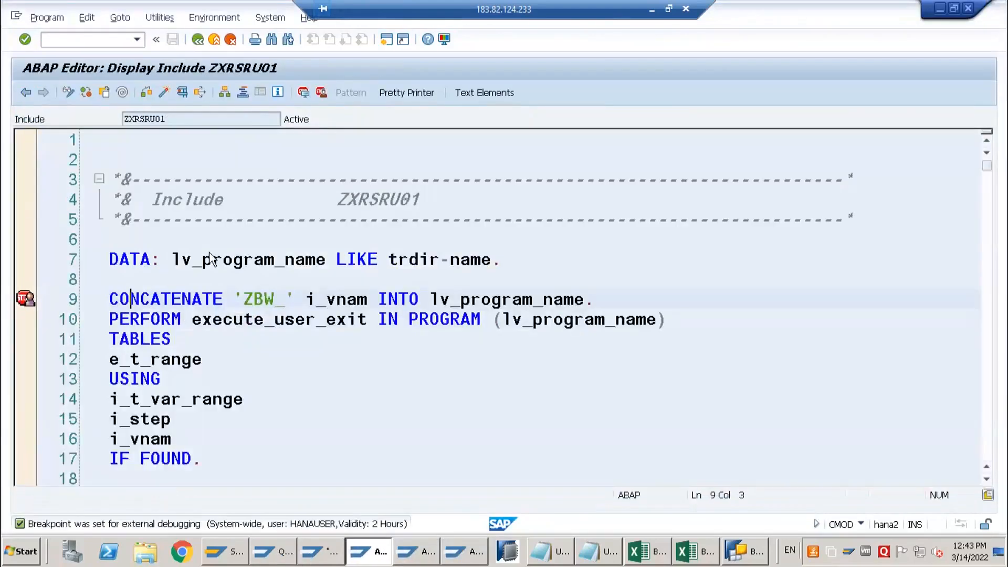
left_click(273, 551)
left_click(198, 41)
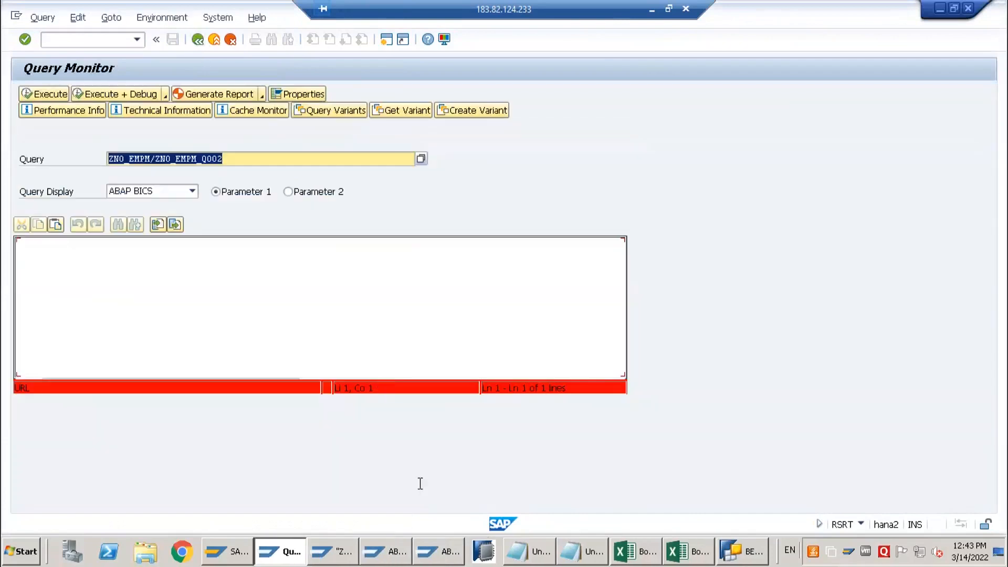
Remove the external breakpoint at the CASE I_STEP line of program ZBW_0CALMONTH_M_S_C_01 in the ABAP Editor
left_click(427, 551)
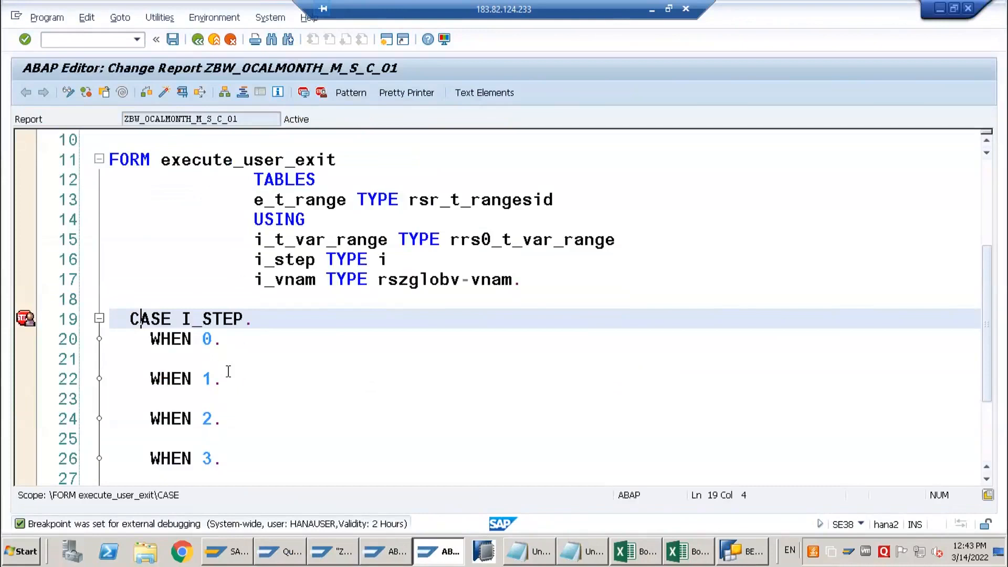
left_click(278, 377)
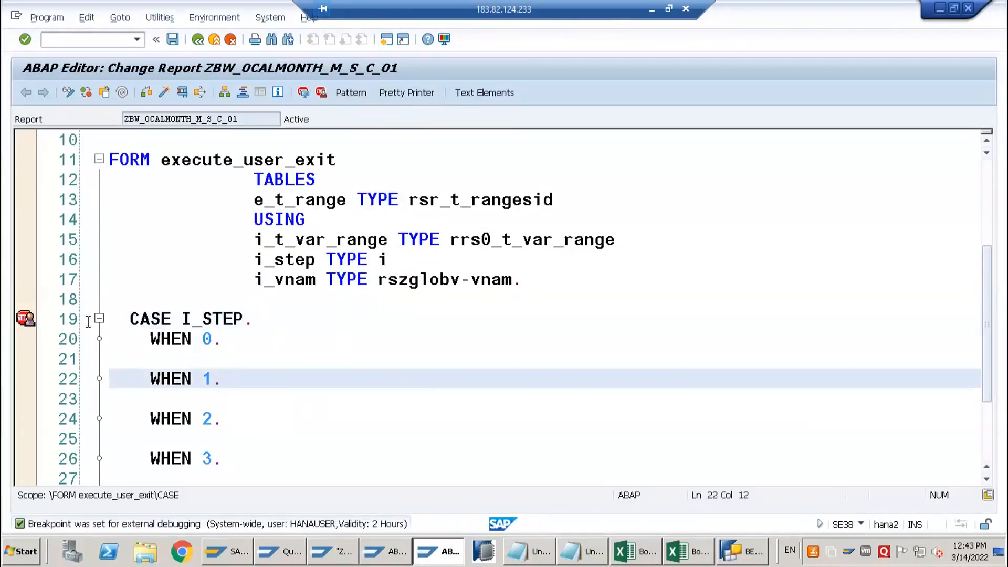
left_click(171, 319)
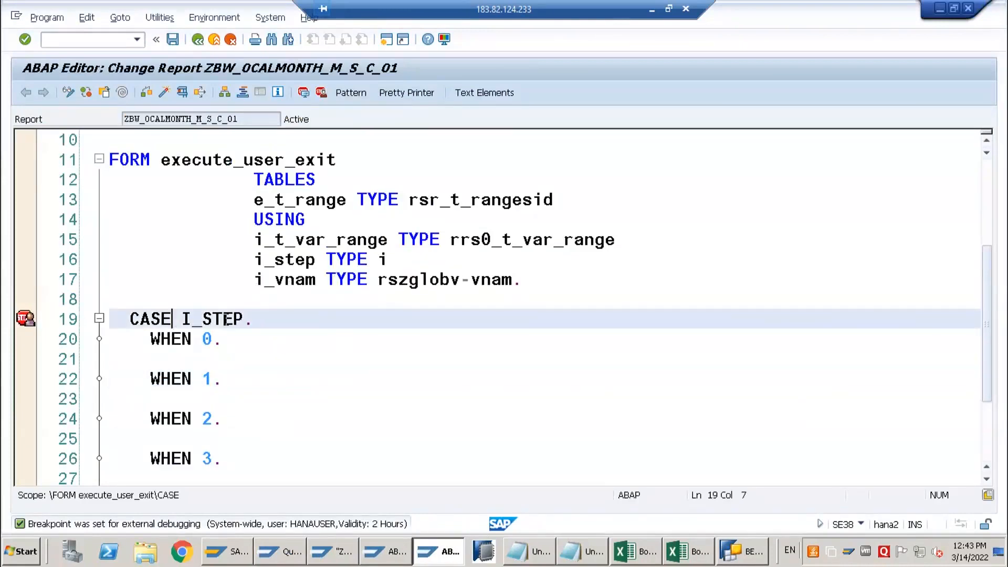
left_click(320, 93)
Insert an empty line under WHEN 1 and highlight the e_t_range parameter in the TABLES section of execute_user_exit
left_click(240, 381)
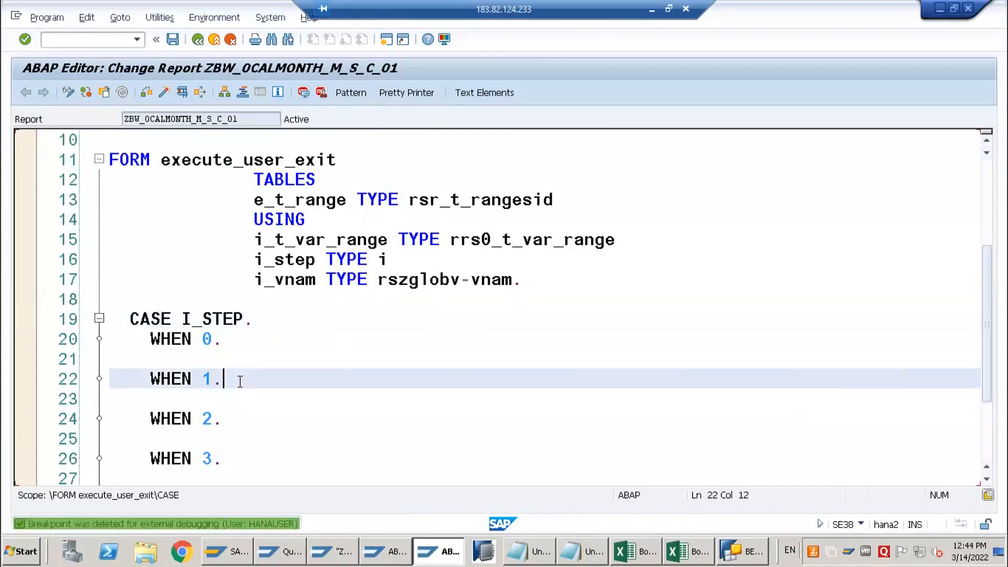
key("Return")
scroll(240, 381, "down", 2)
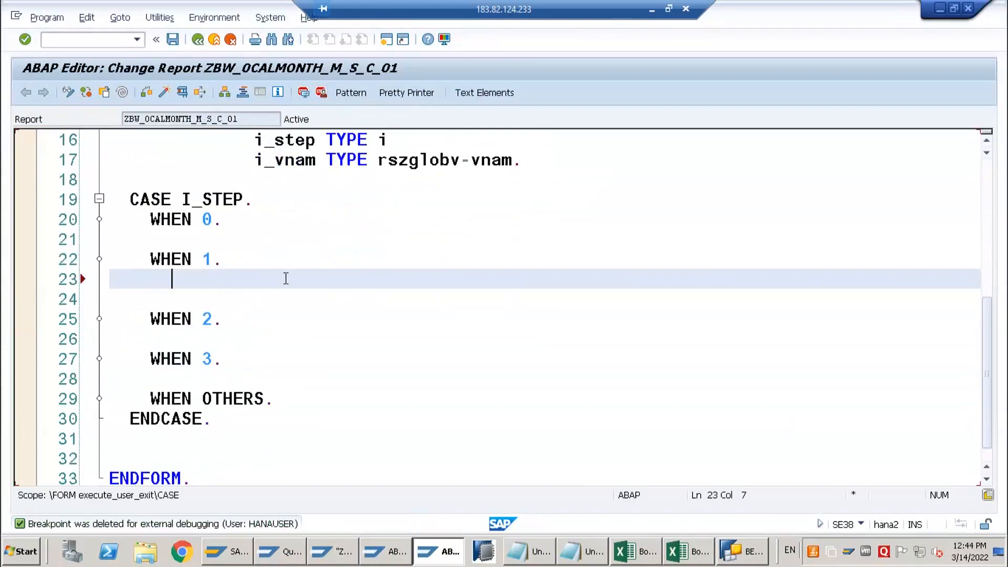
scroll(302, 231, "up", 3)
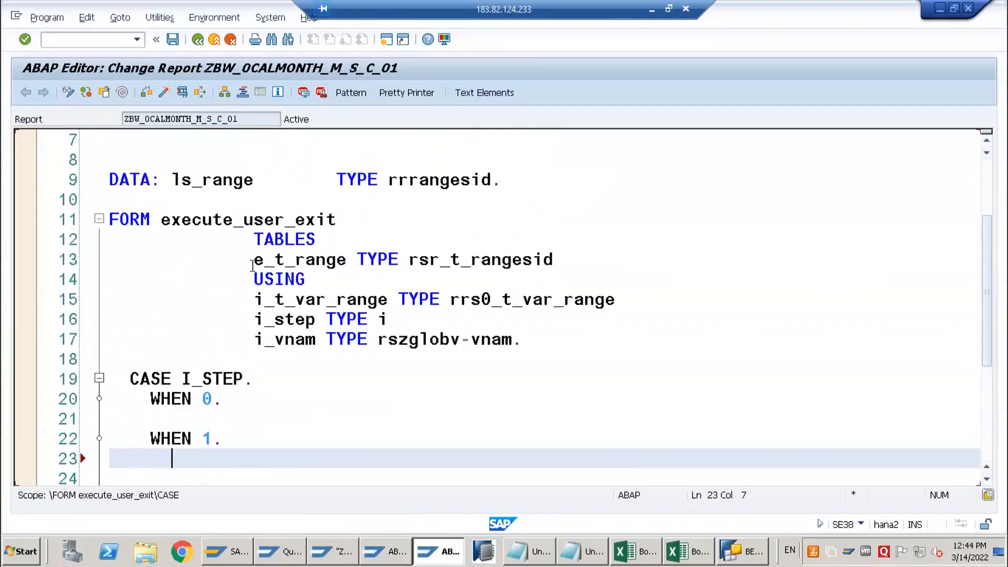
left_click_drag(252, 265, 369, 261)
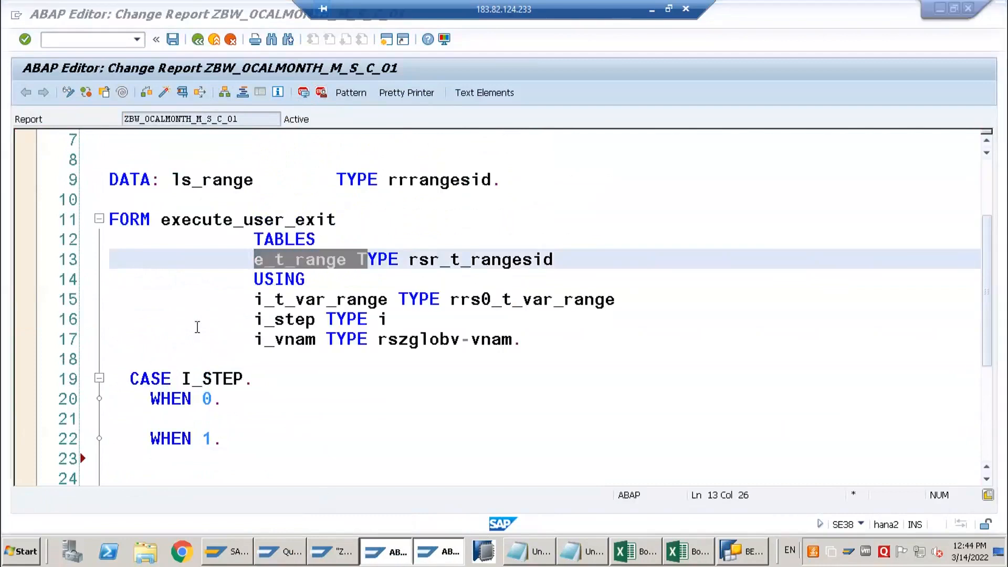
Copy the four l_s_range lines of the REP_JP branch, from low through APPEND, in include ZXRSRU01 and return to ZBW_0CALMONTH_M_S_C_01
left_click(381, 554)
scroll(189, 360, "down", 4)
scroll(188, 360, "down", 20)
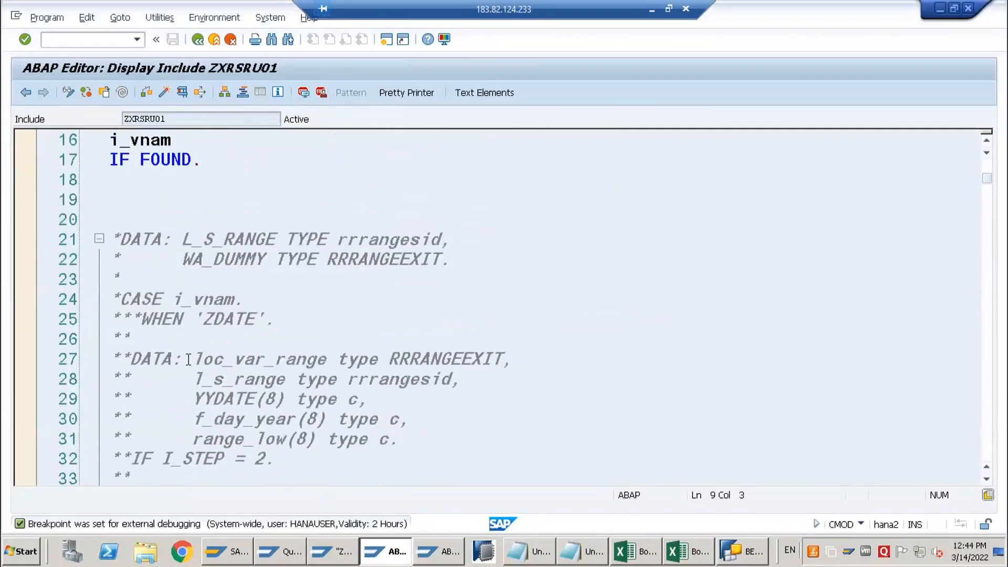
scroll(189, 360, "down", 20)
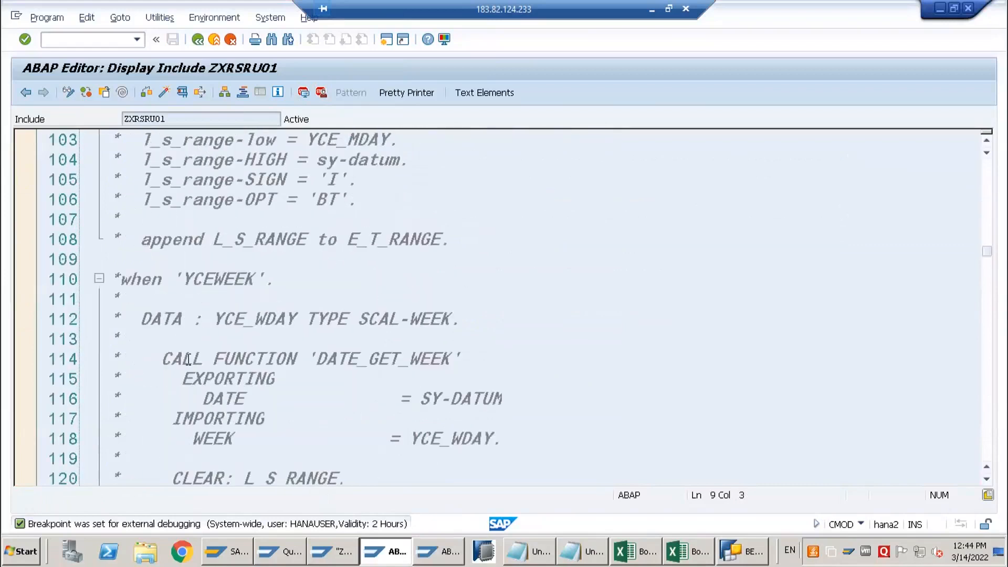
scroll(189, 360, "down", 9)
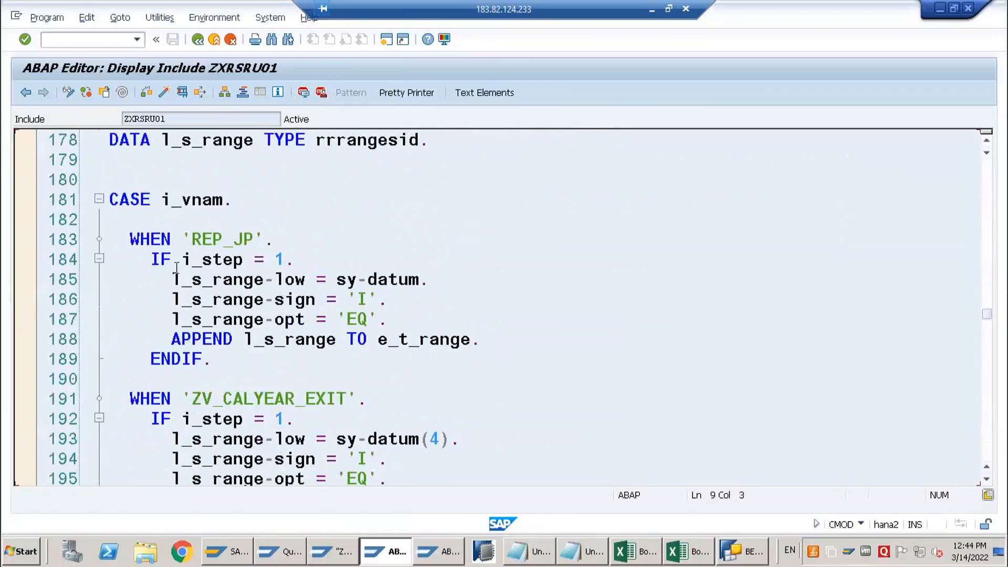
left_click(242, 262)
left_click(277, 282)
left_click(278, 300)
left_click(279, 323)
left_click(488, 345)
left_click(187, 299, "shift")
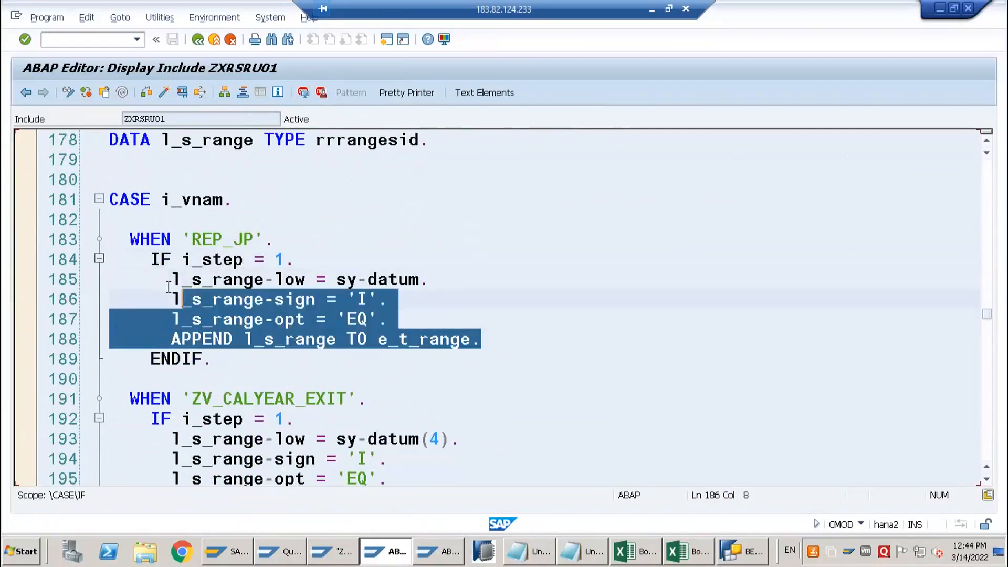
left_click(168, 281, "shift")
key("ctrl+c")
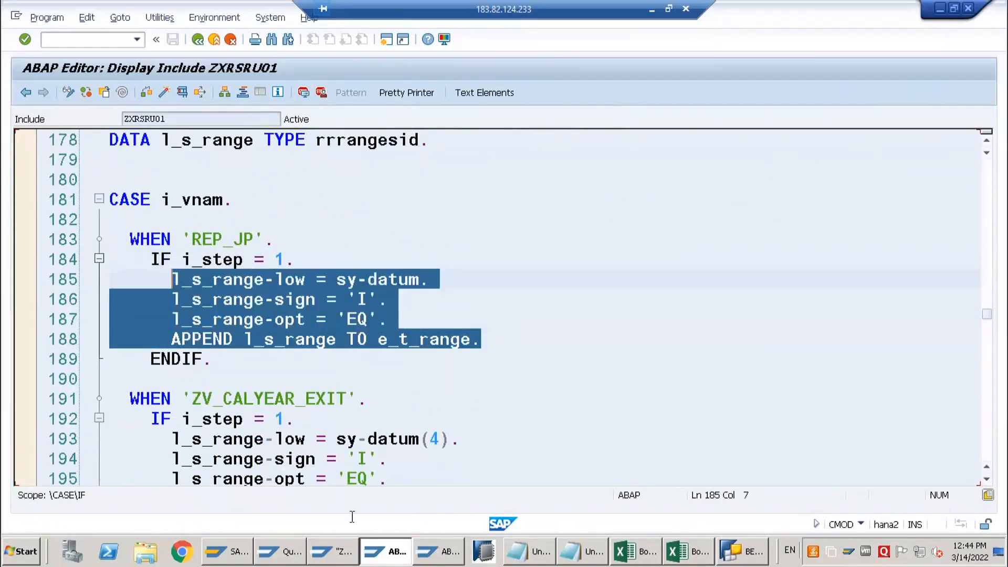
left_click(424, 549)
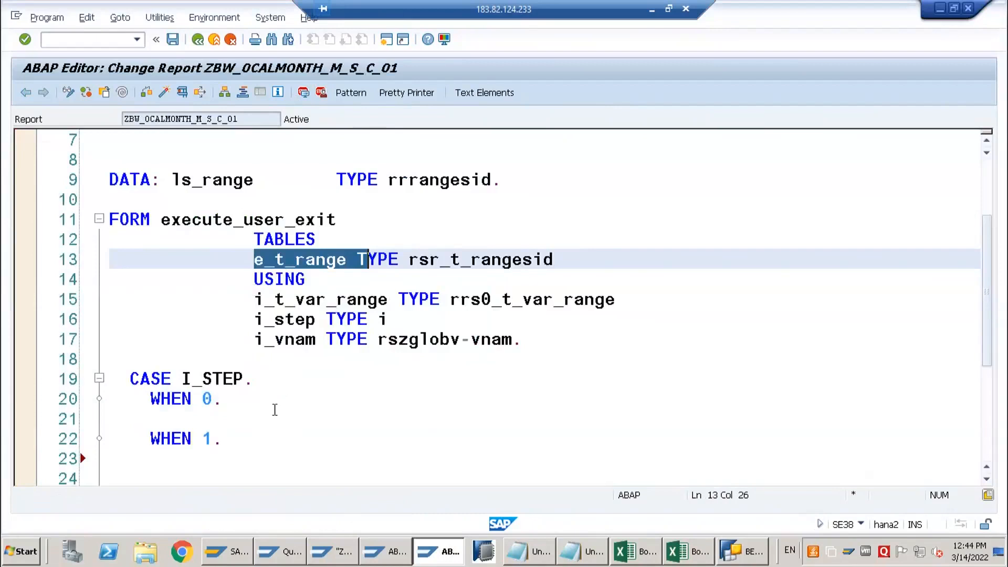
left_click(275, 409)
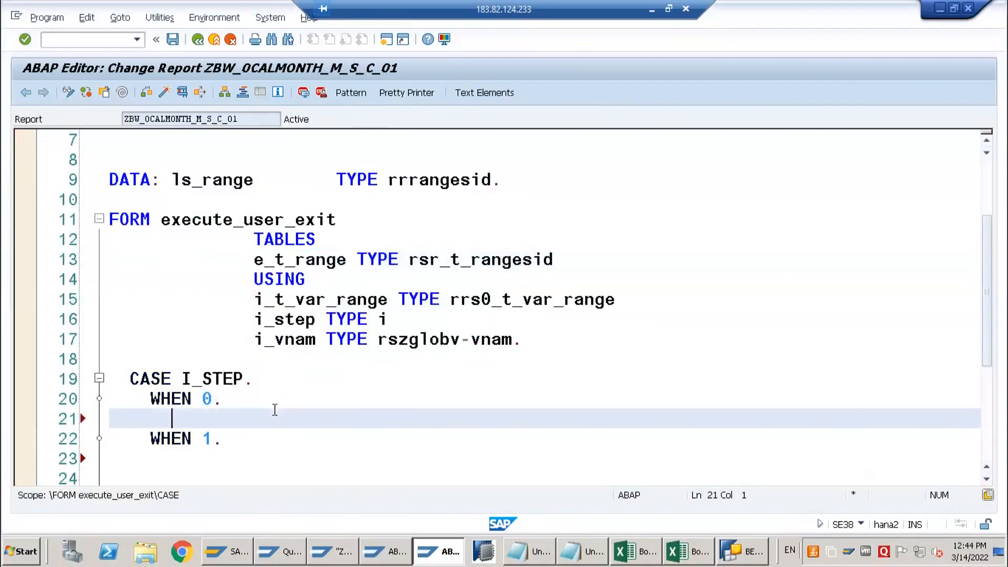
key("ctrl+v")
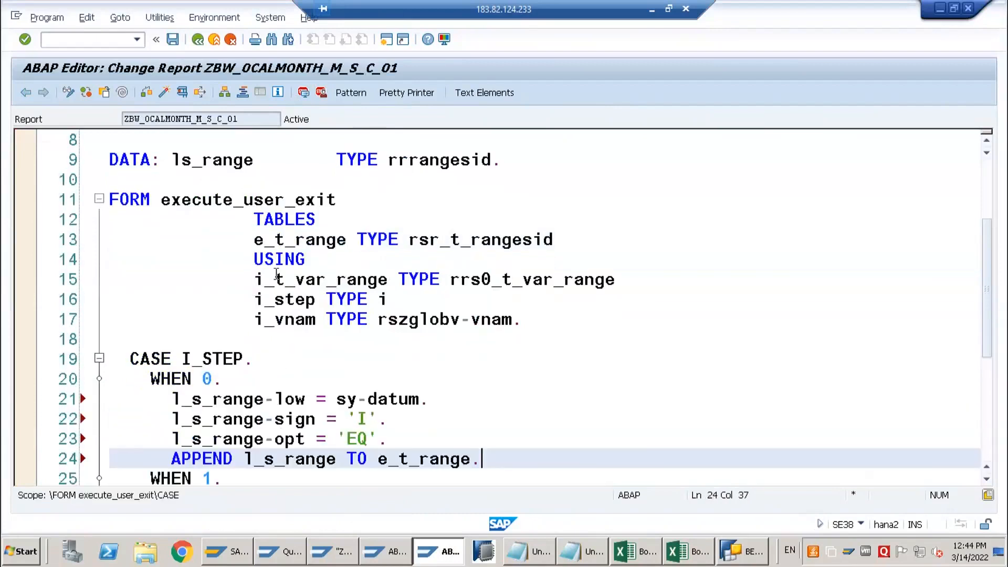
left_click(214, 378)
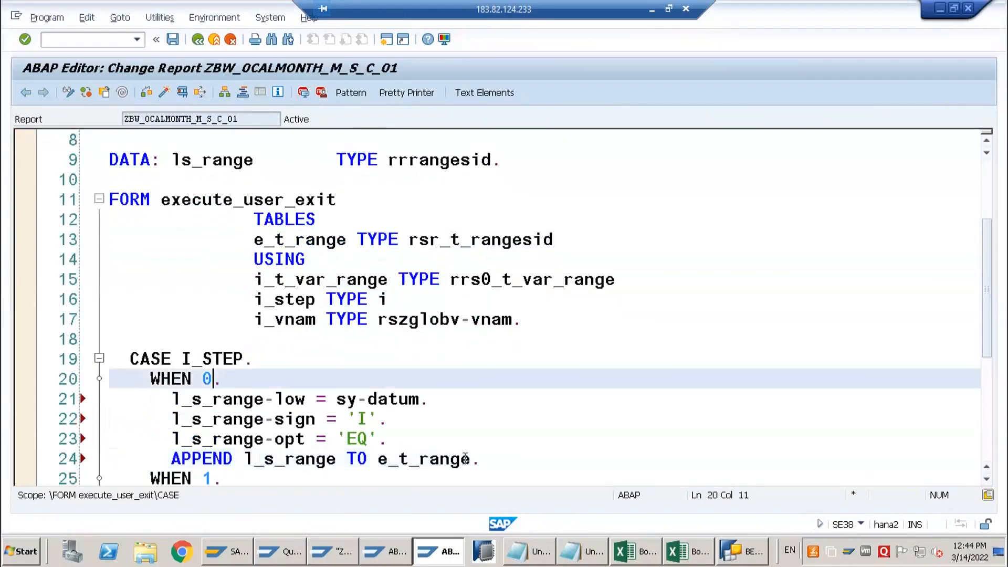
left_click_drag(493, 459, 173, 402)
key("ctrl+c")
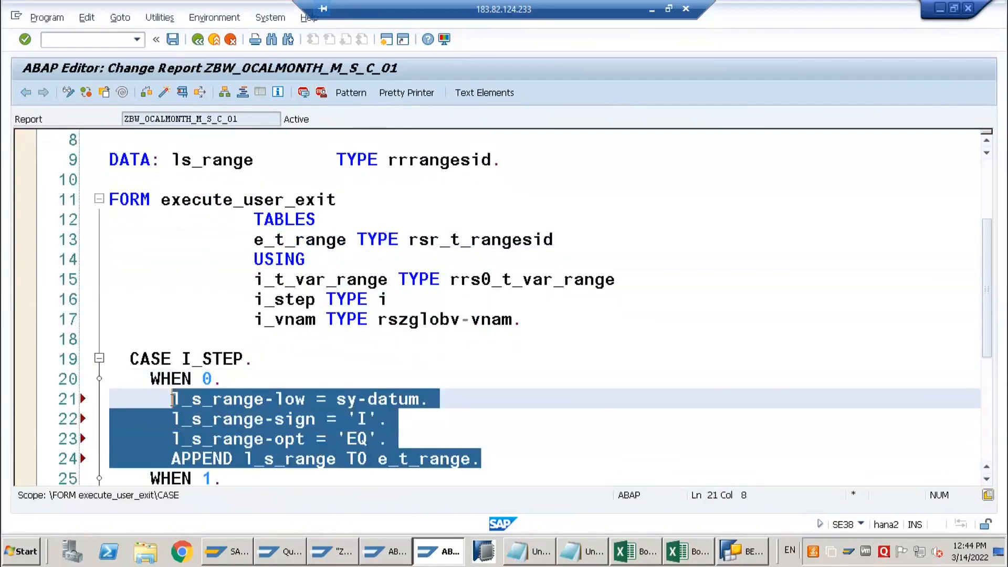
key("Delete")
Paste the copied l_s_range assignments and the APPEND to e_t_range under WHEN 1
scroll(229, 405, "down", 4)
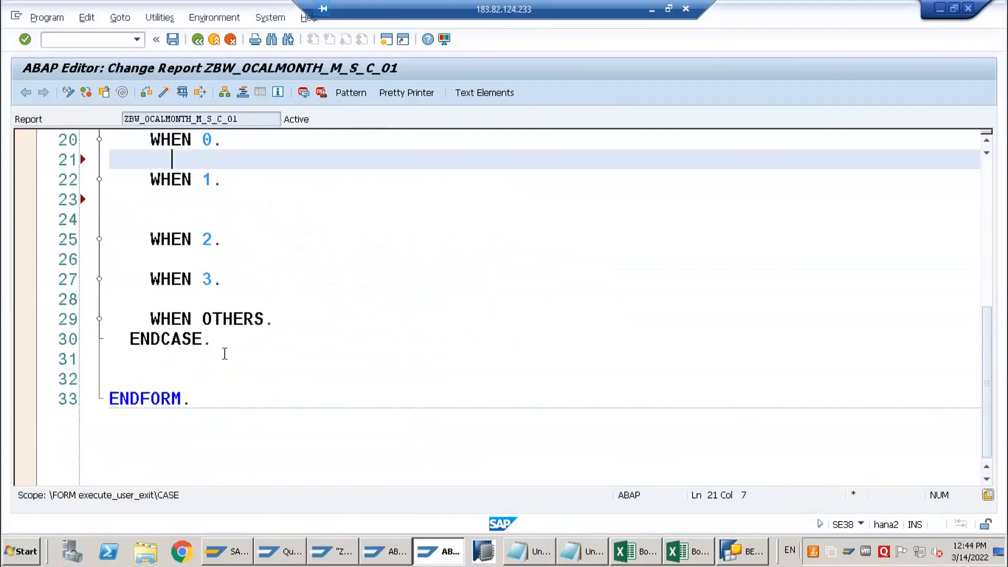
left_click(228, 200)
key("ctrl+v")
Add the comment "Authorization" after WHEN 0 in the CASE I_STEP block
scroll(262, 300, "up", 4)
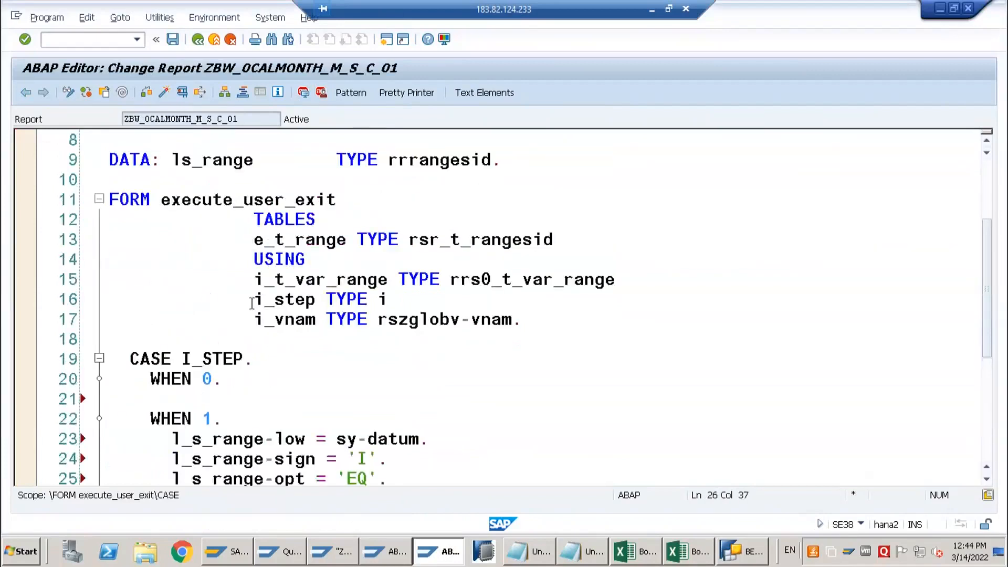
left_click(284, 378)
type("\" A")
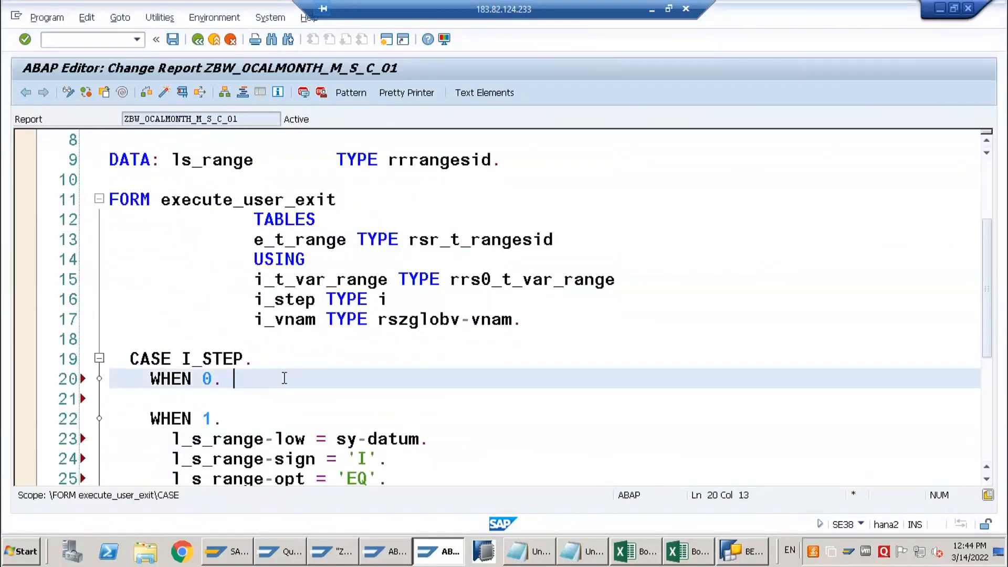
type("uthorization")
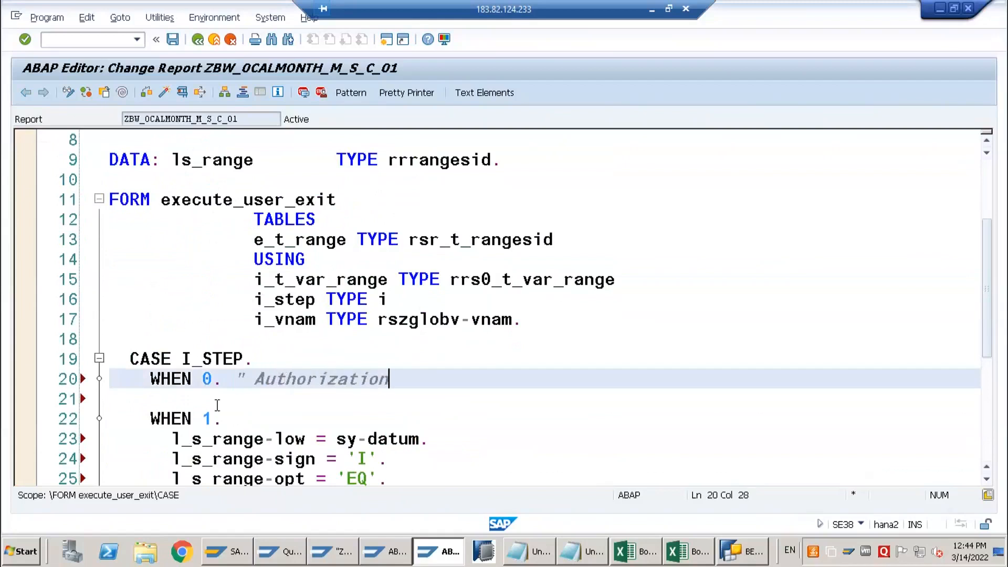
Add the comment "Before Selection Screen" after WHEN 1 and place the cursor at the end of the WHEN 2 line
left_click(270, 416)
type("\" Before ")
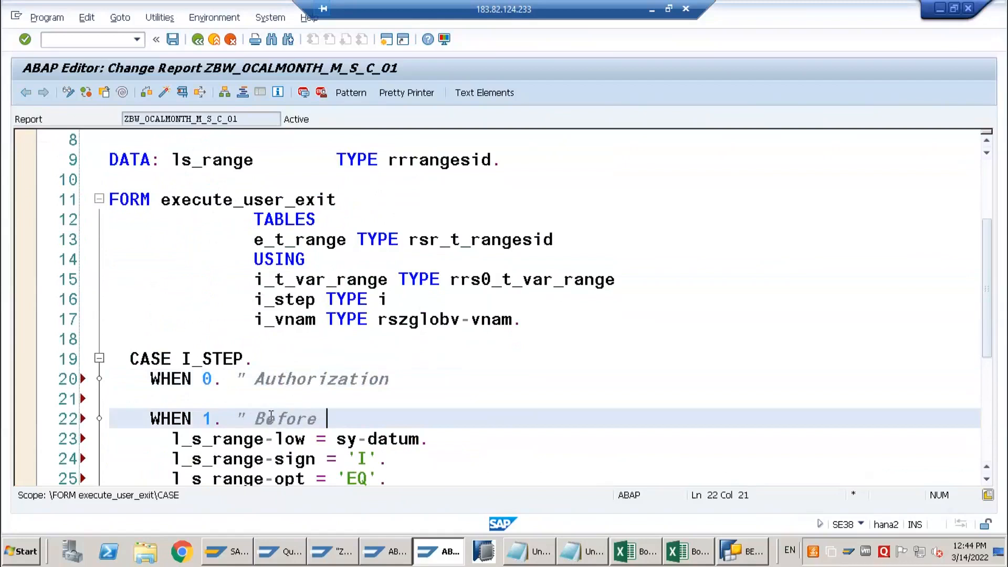
type("Selection Screen")
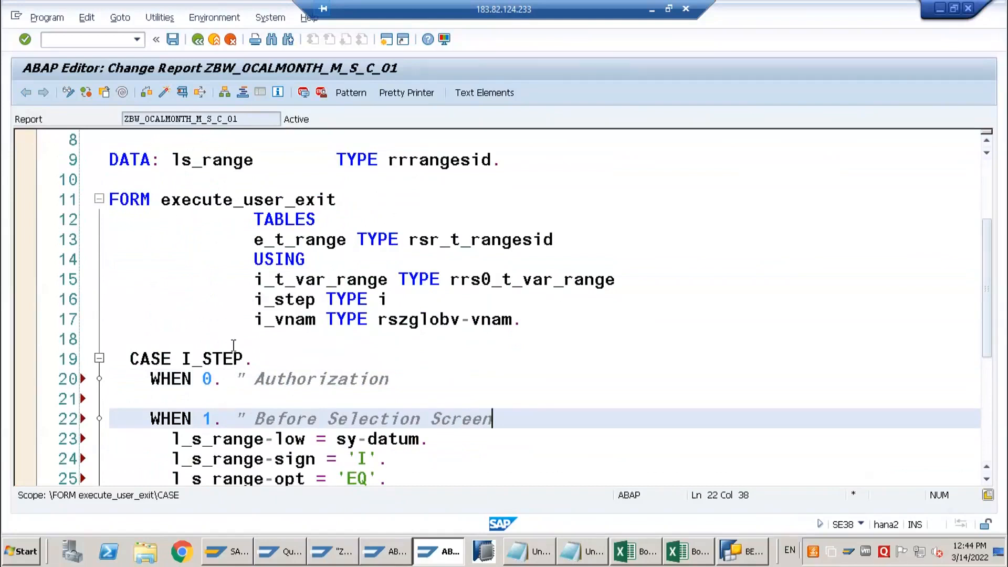
scroll(255, 397, "down", 3)
left_click(260, 356)
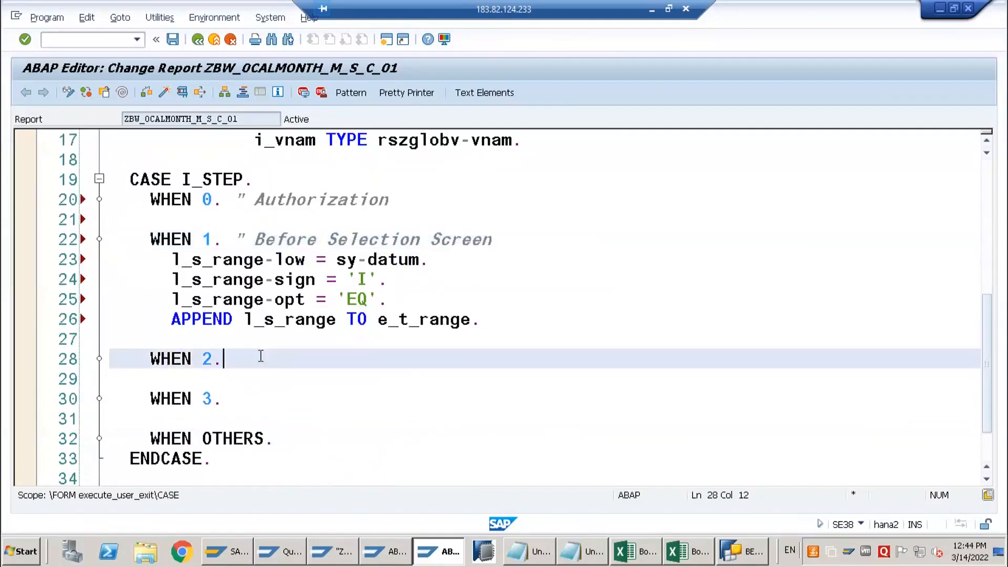
key("shift+Up")
type("A")
key("BackSpace")
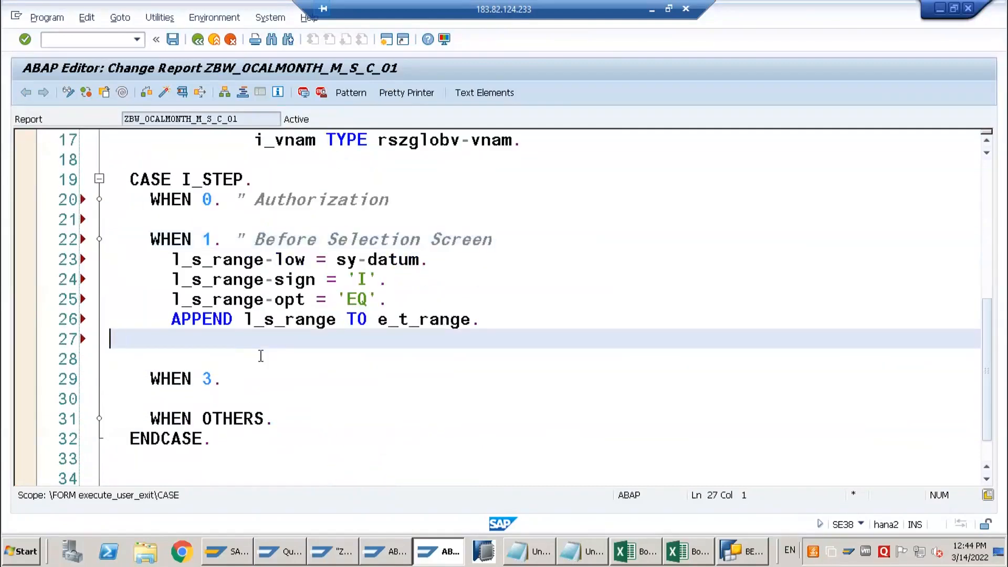
key("Down")
key("Down")
key("End")
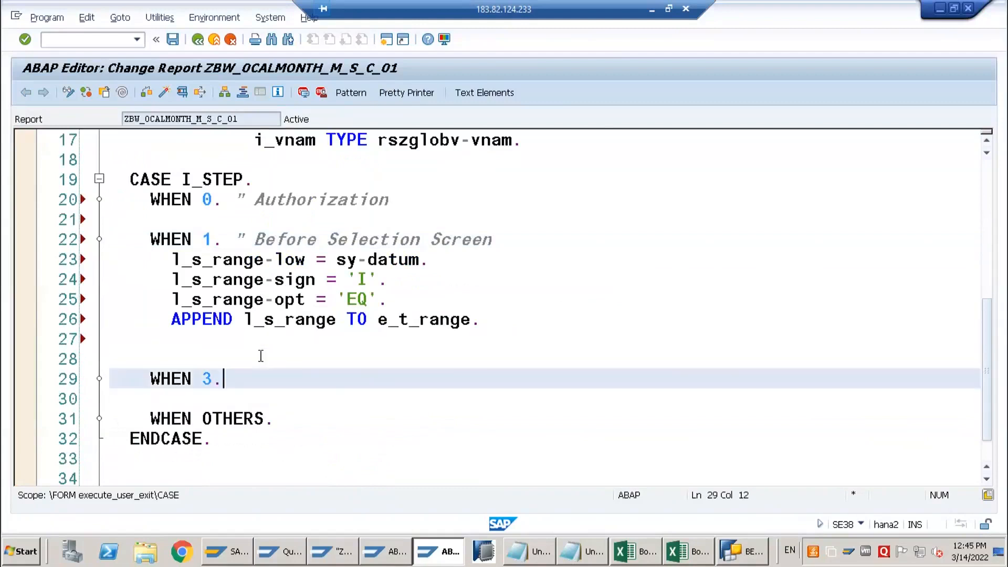
key("Up")
key("Home")
key("Up")
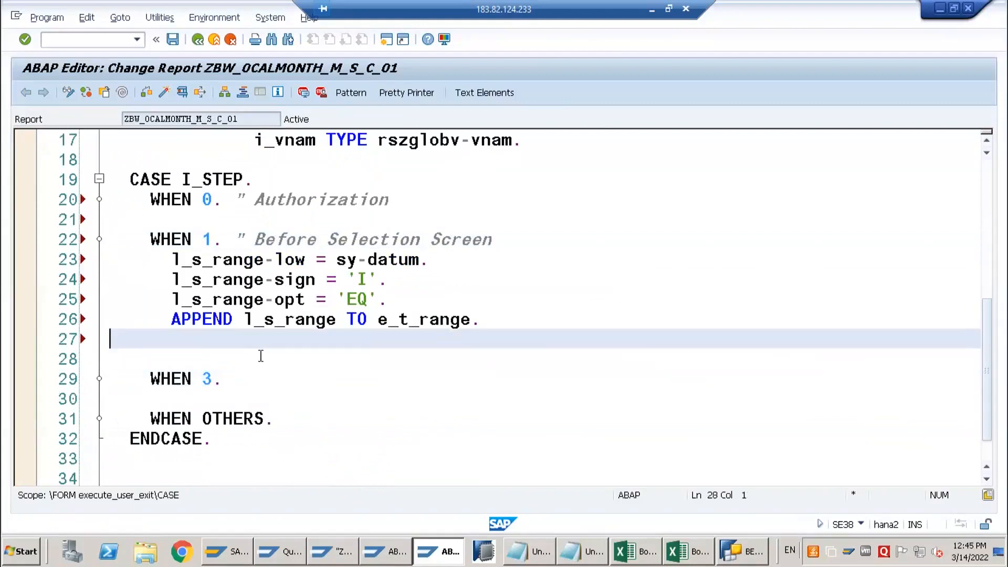
key("ctrl+z")
key("ctrl+z")
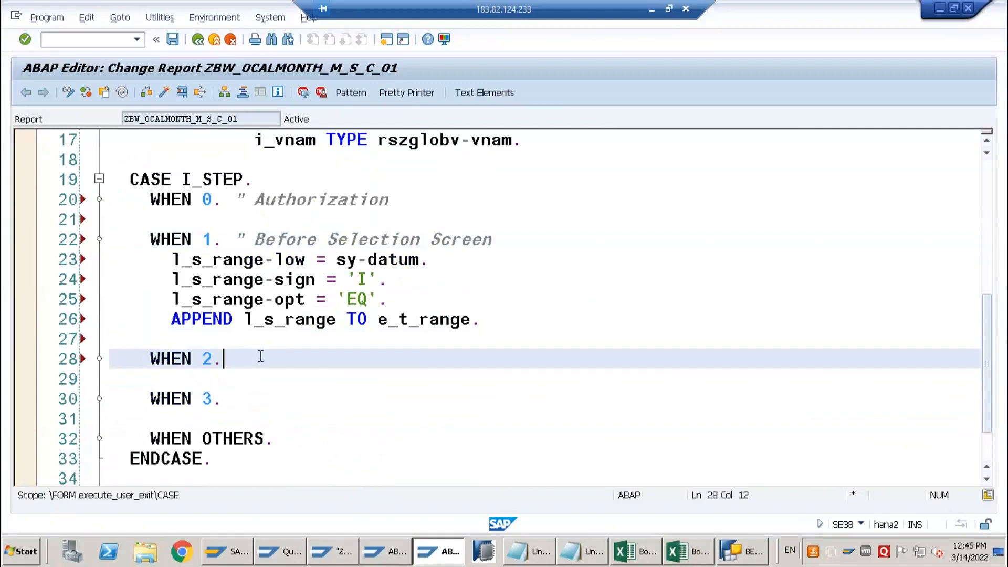
Add the comment "After Selection Screen" after WHEN 2 in the CASE I_STEP block
type("\"After Selec")
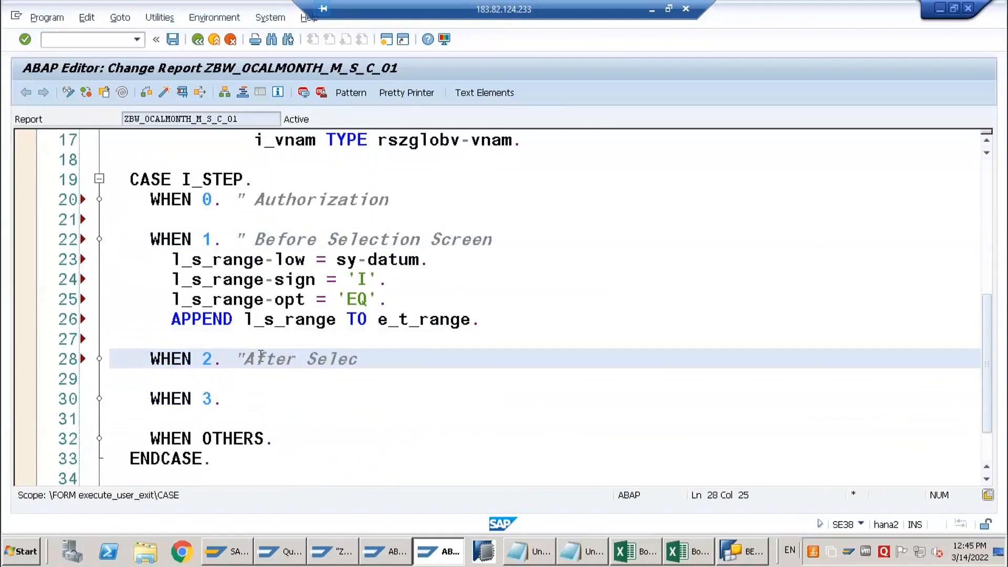
type("tion Screen")
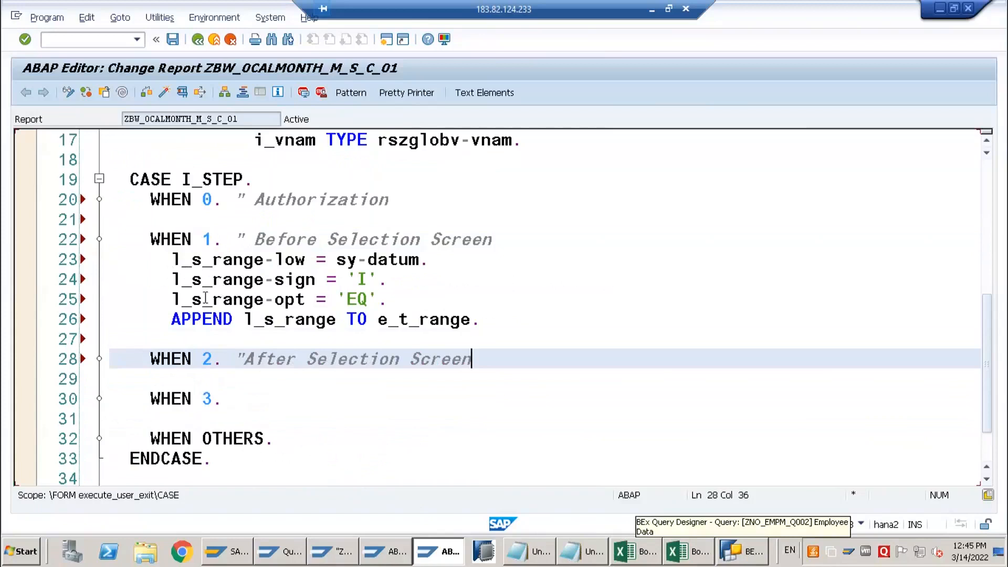
Change the l_s_range-low assignment under WHEN 1 to sy-datum(6) so only the year and month are passed
left_click(191, 259)
scroll(323, 424, "up", 1)
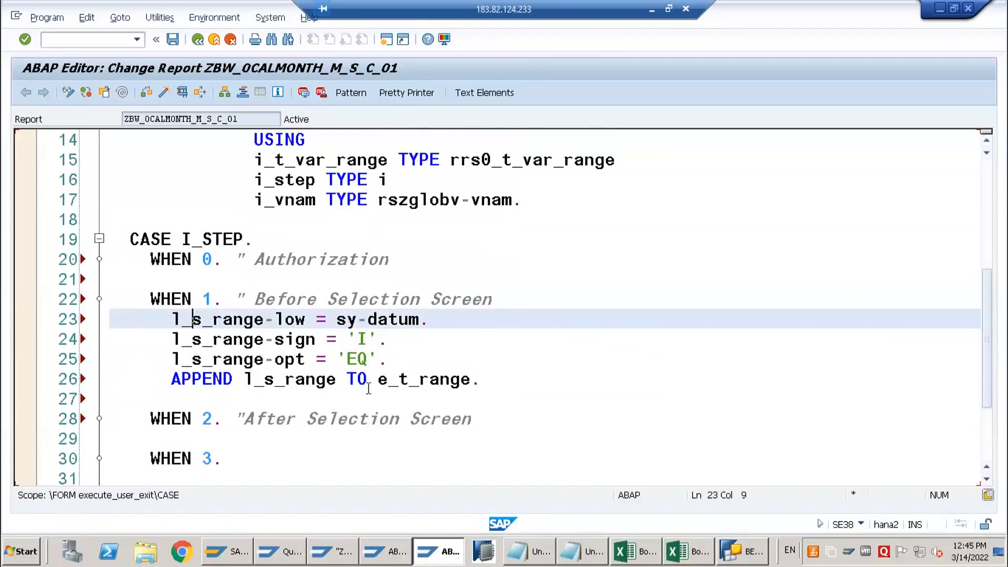
left_click_drag(379, 381, 472, 381)
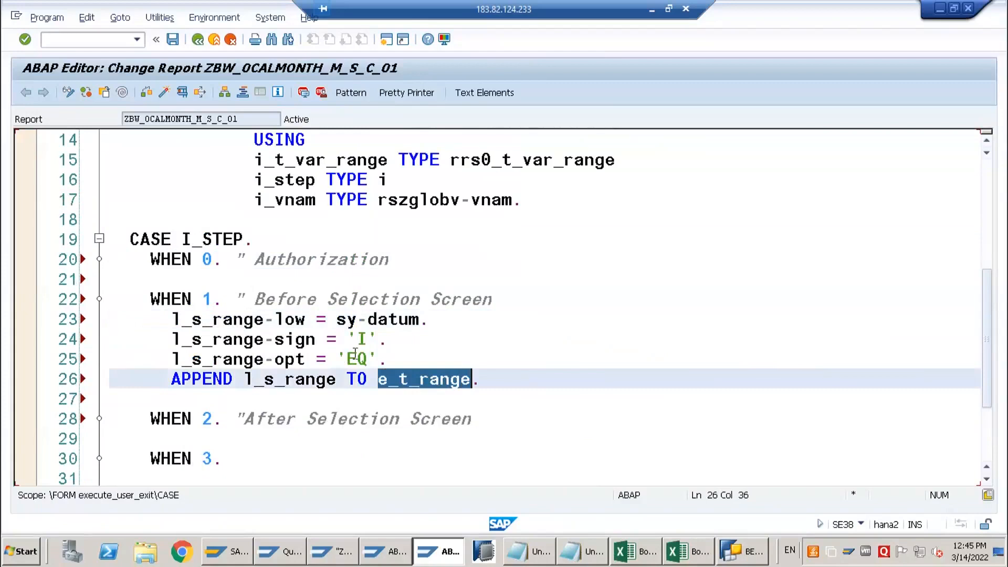
left_click(408, 384)
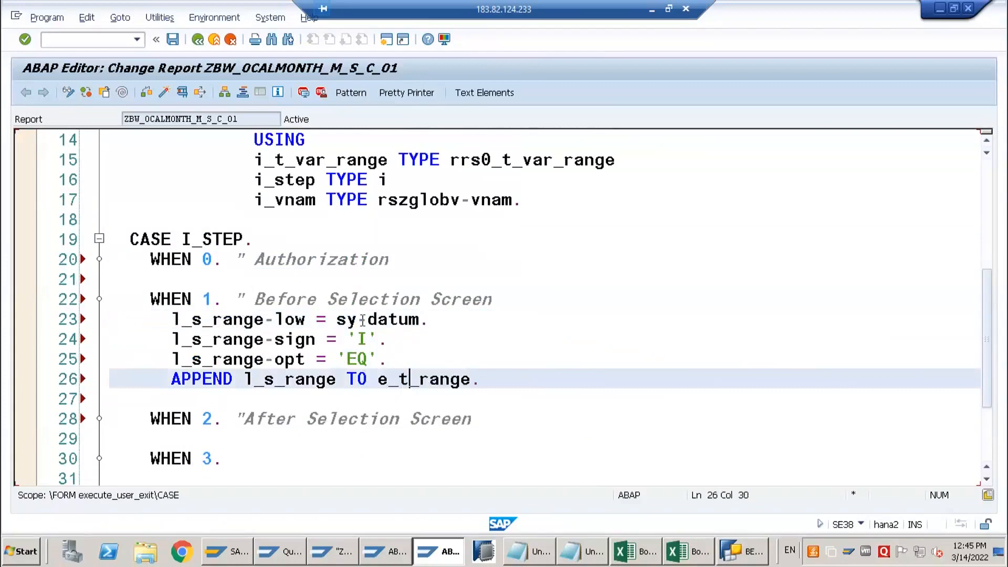
left_click_drag(337, 320, 420, 319)
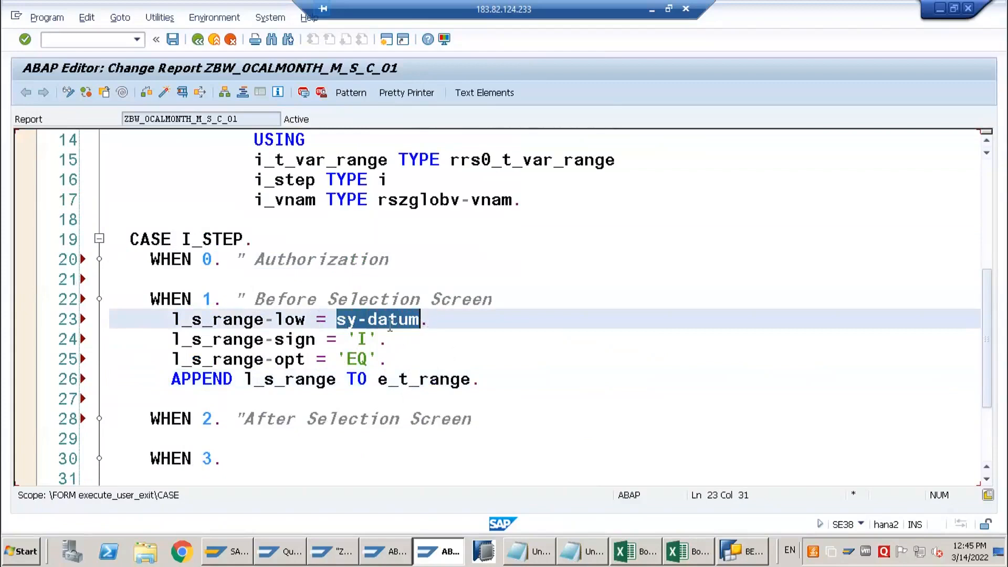
left_click(429, 321)
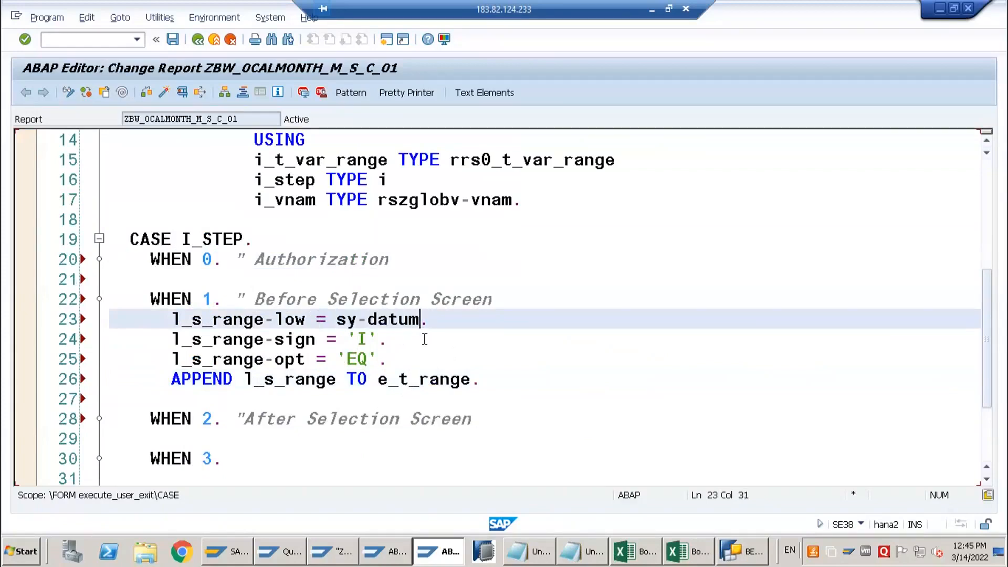
type("(6)")
left_click(436, 324)
left_click(299, 342)
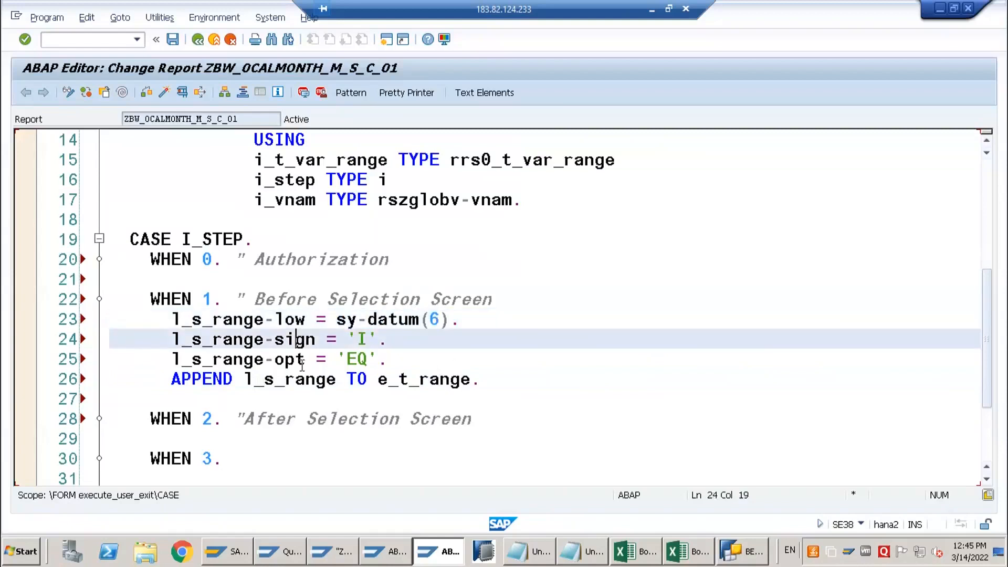
key("Down")
key("Down")
key("End")
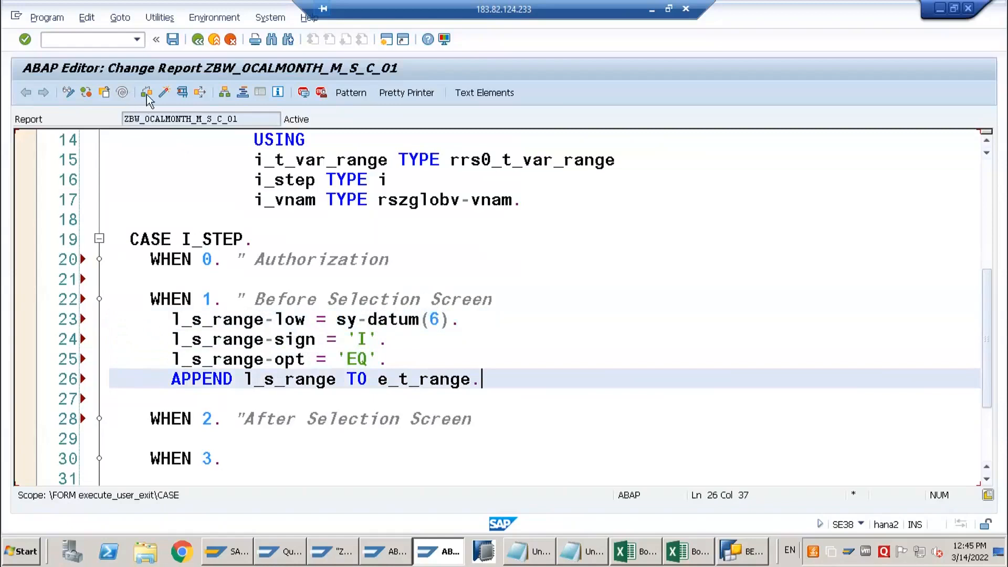
Try to activate the report, then rename the work area in the DATA declaration to l_s_range and check the syntax
left_click(163, 93)
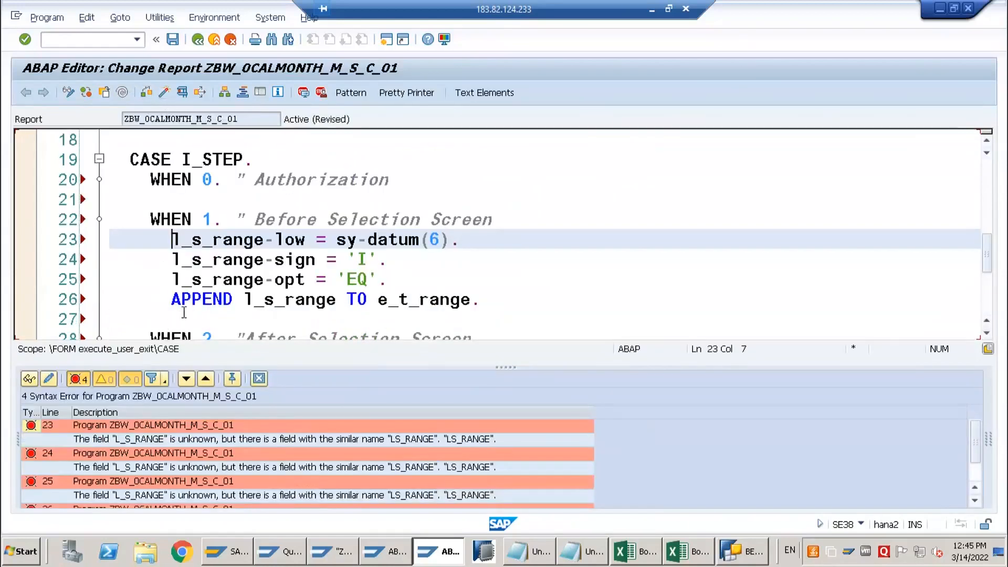
scroll(218, 273, "up", 6)
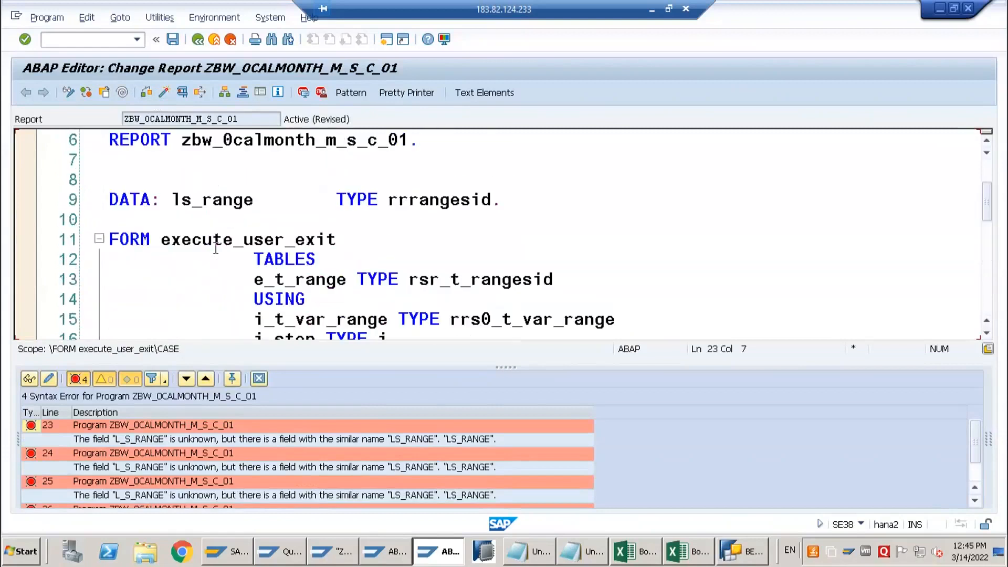
left_click(185, 297)
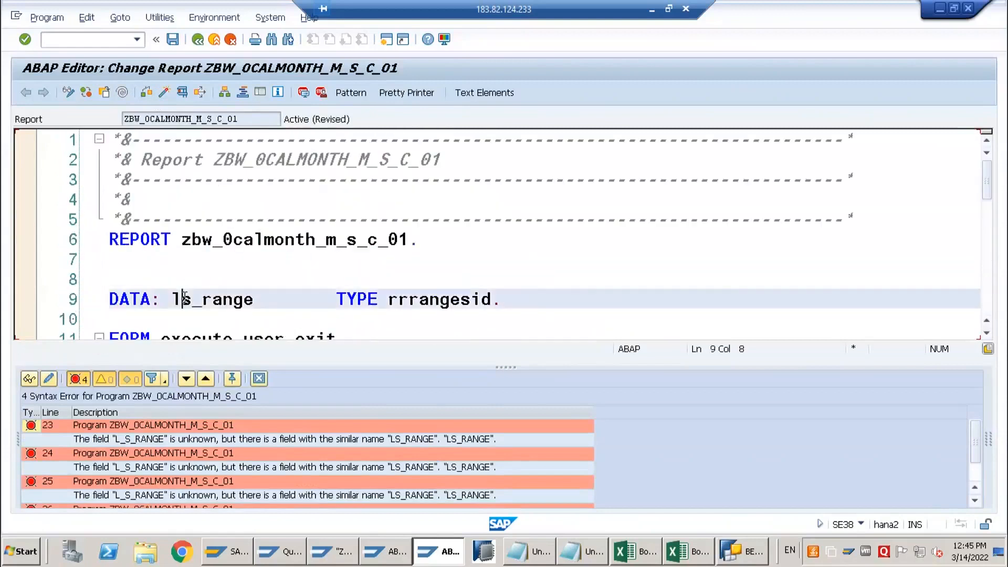
type("_")
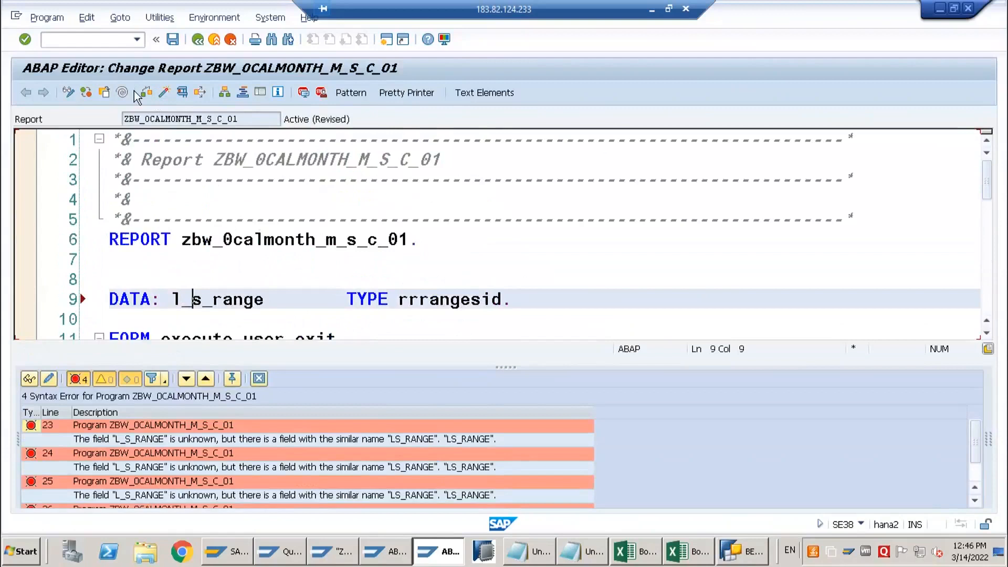
key("ctrl+F2")
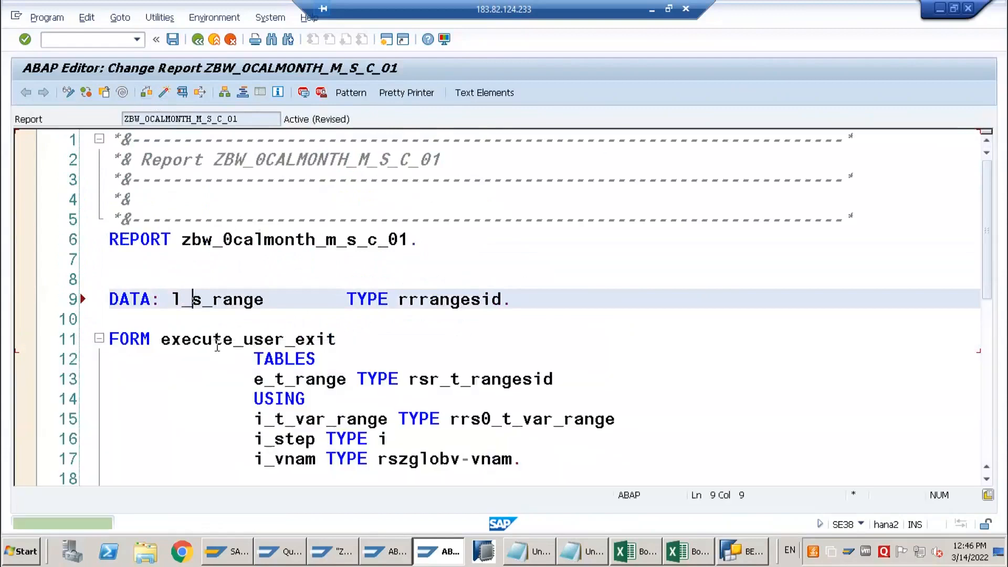
Activate report ZBW_0CALMONTH_M_S_C_01 with its entry selected in the list of inactive local objects
scroll(223, 350, "down", 4)
scroll(222, 350, "down", 2)
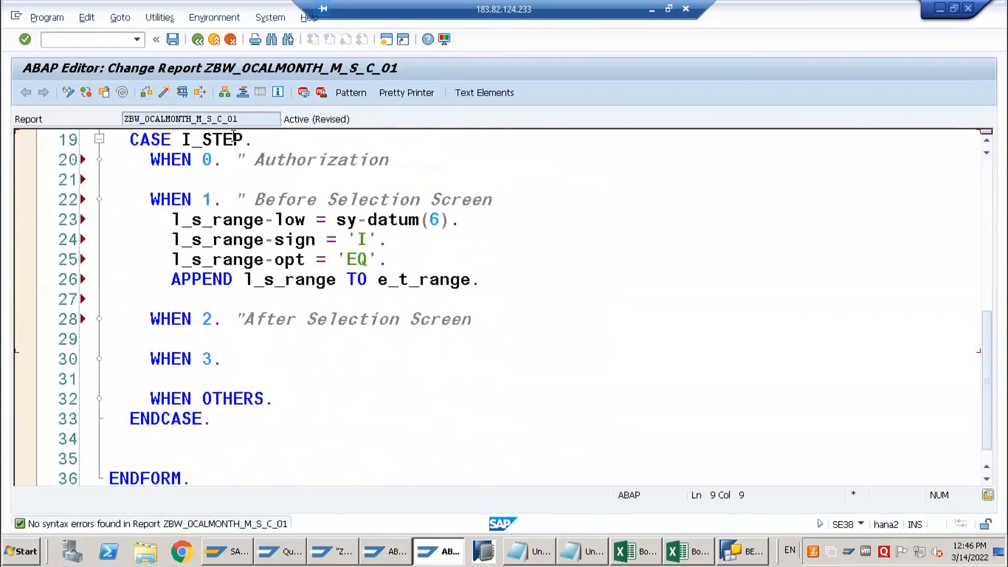
left_click(163, 94)
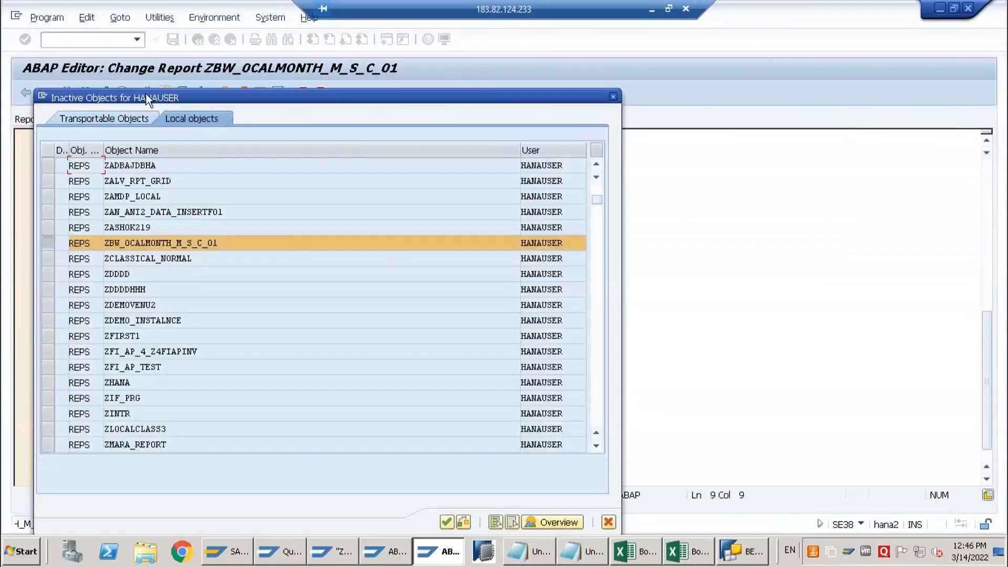
key("Return")
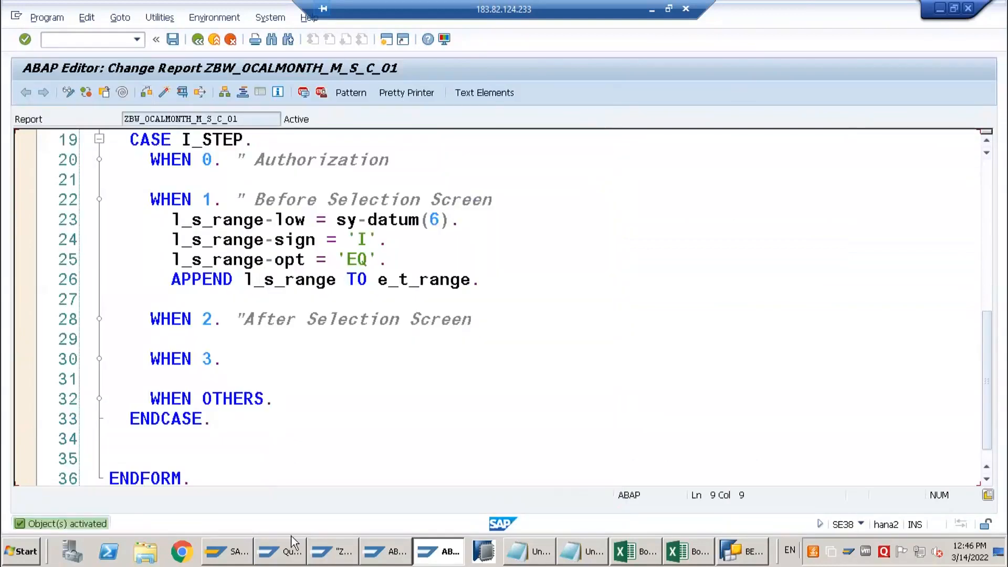
Execute query ZNO_EMPM_Q002 in Query Monitor, step into the CASE I_STEP block in the debugger and display I_STEP
left_click(290, 549)
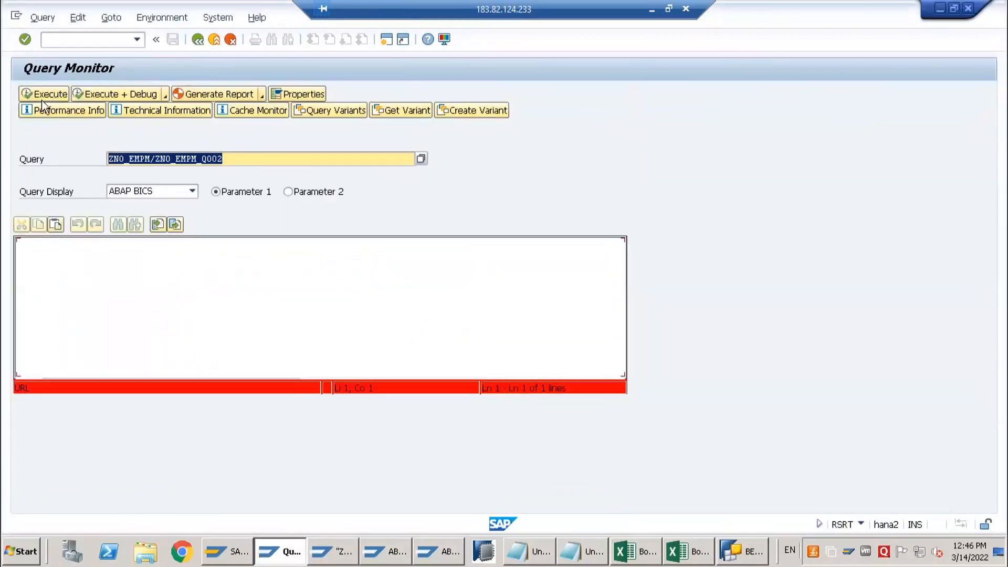
left_click(43, 93)
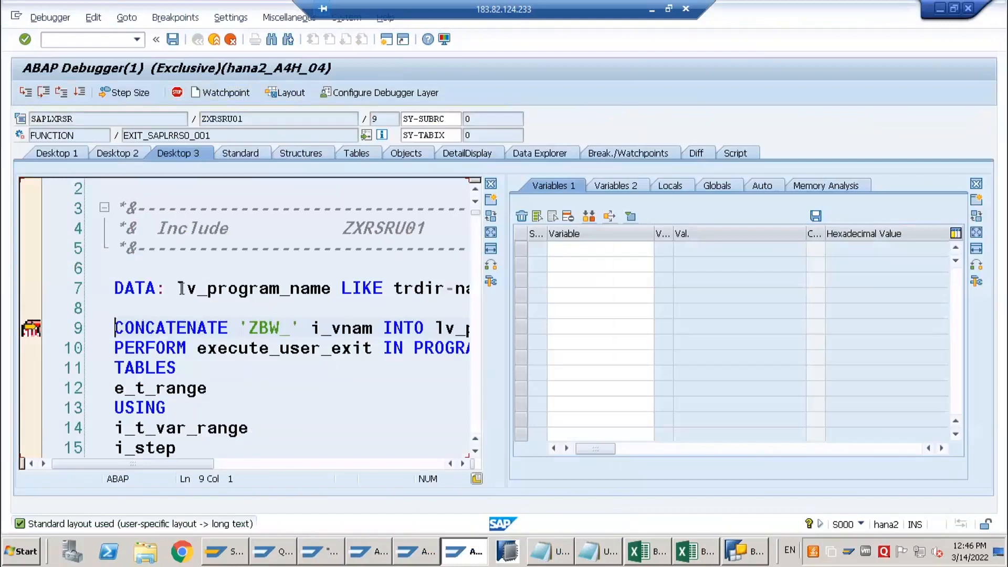
key("F5")
key("F5")
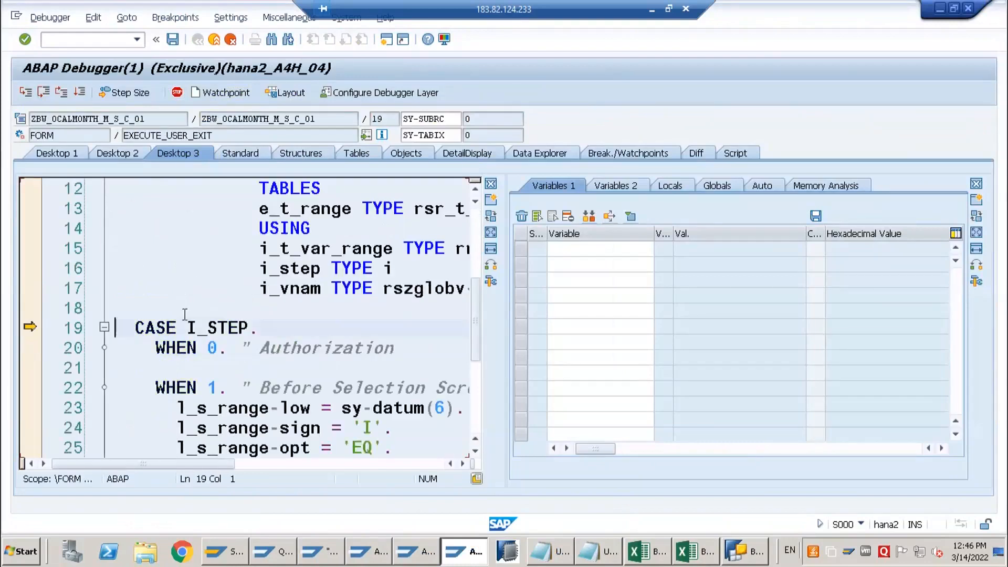
key("F5")
double_click(310, 272)
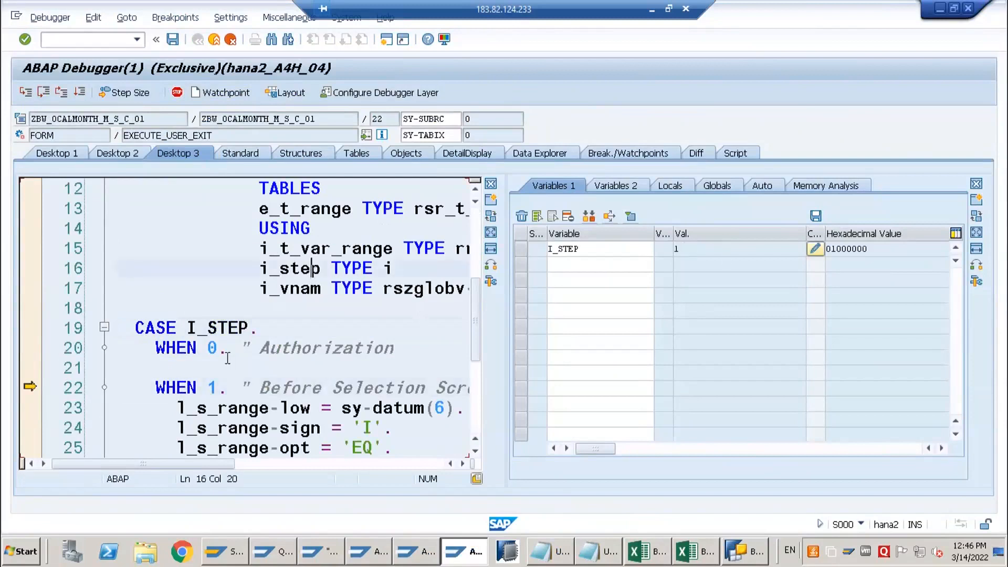
Step through the WHEN 1 assignments and APPEND, then inspect the contents of table E_T_RANGE[]
key("F5")
key("F5")
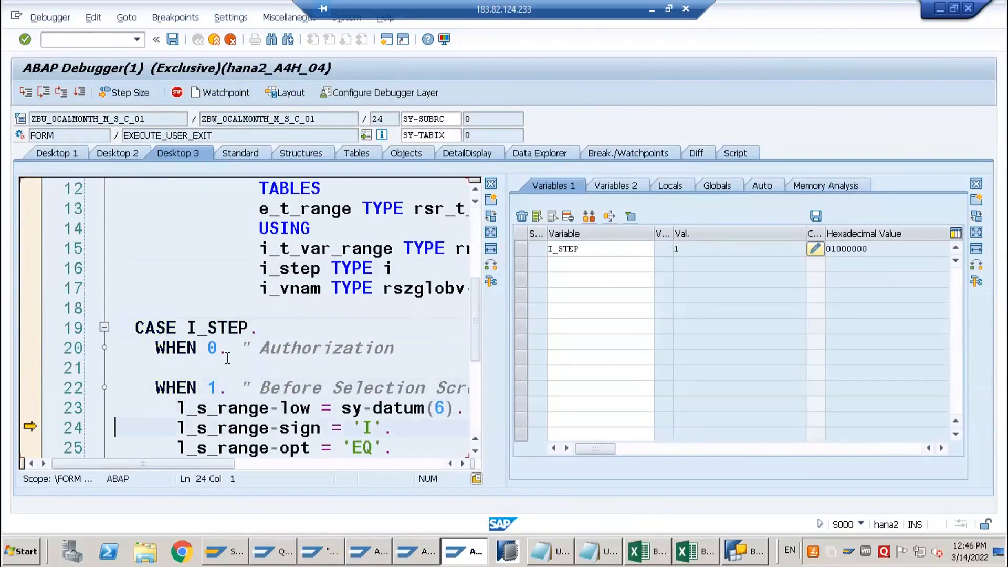
key("F5")
key("F5")
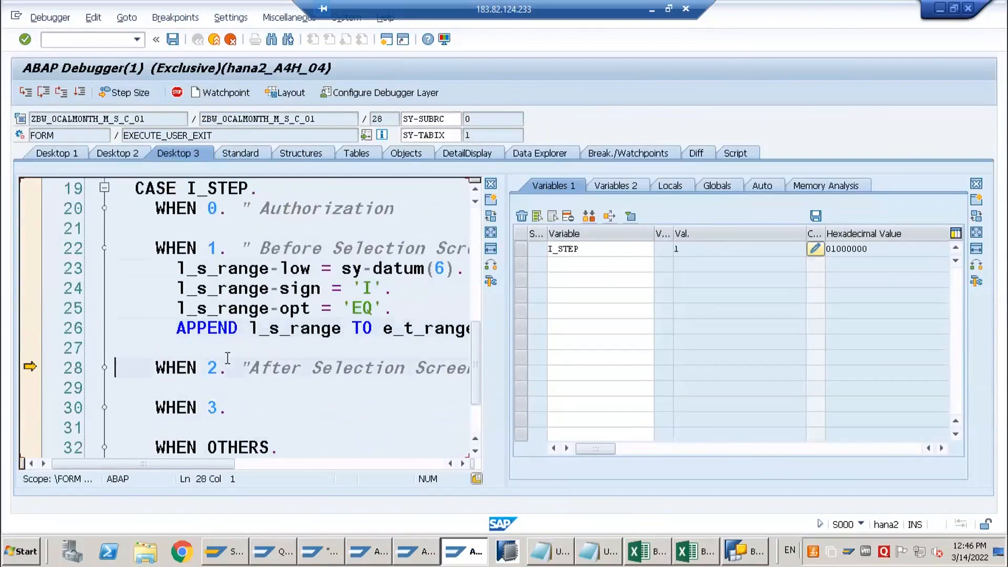
left_click(446, 328)
double_click(578, 280)
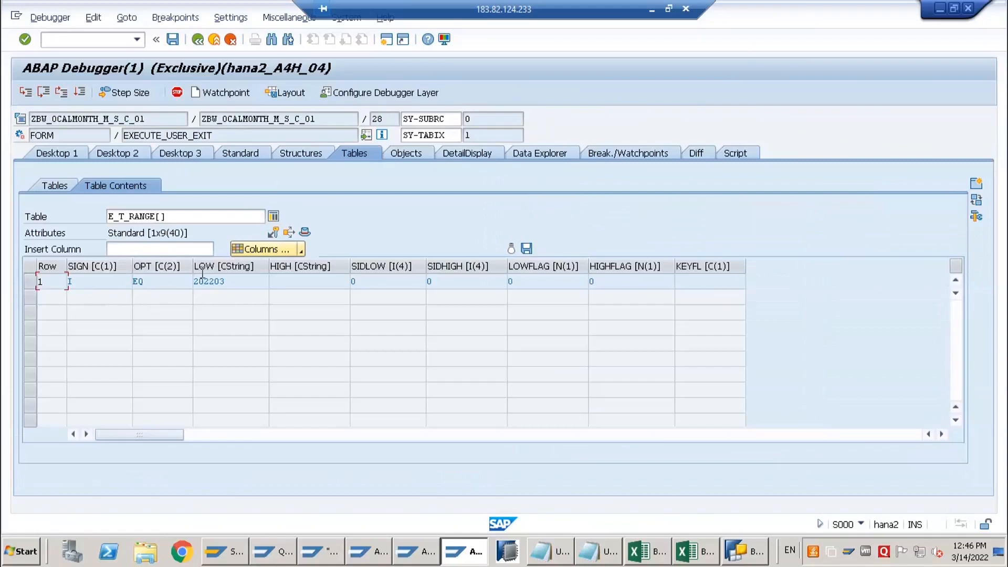
Return to the debugger's source view, continue to the next breakpoint stop, check I_STEP and resume to the query's variable screen
left_click_drag(166, 216, 179, 153)
left_click(79, 93)
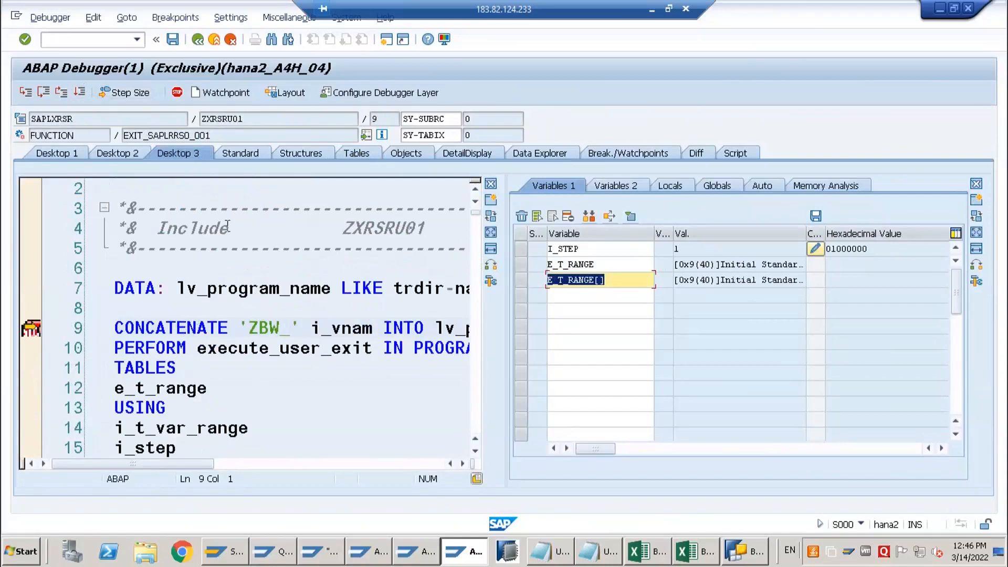
left_click(670, 248)
left_click_drag(670, 249, 504, 304)
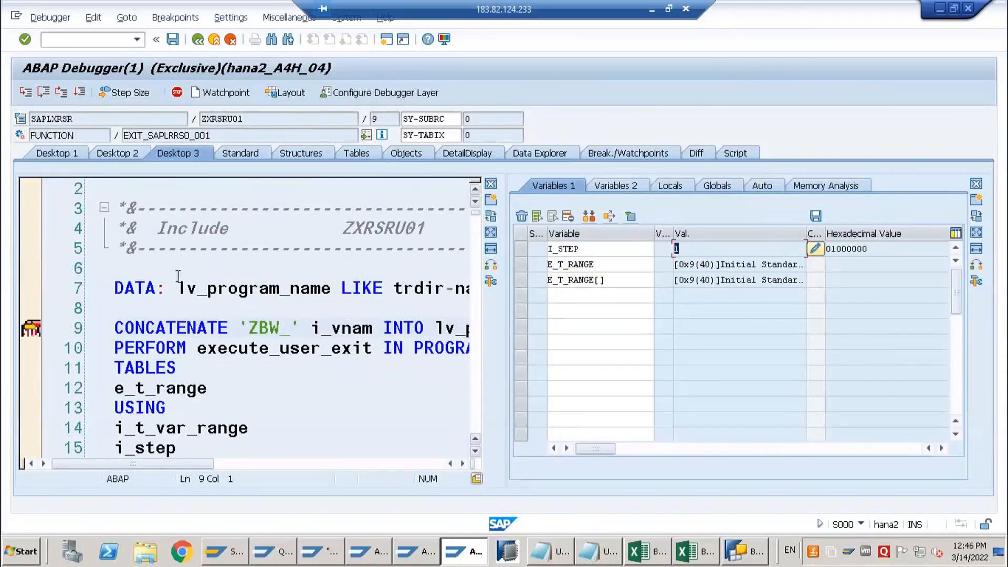
left_click(82, 95)
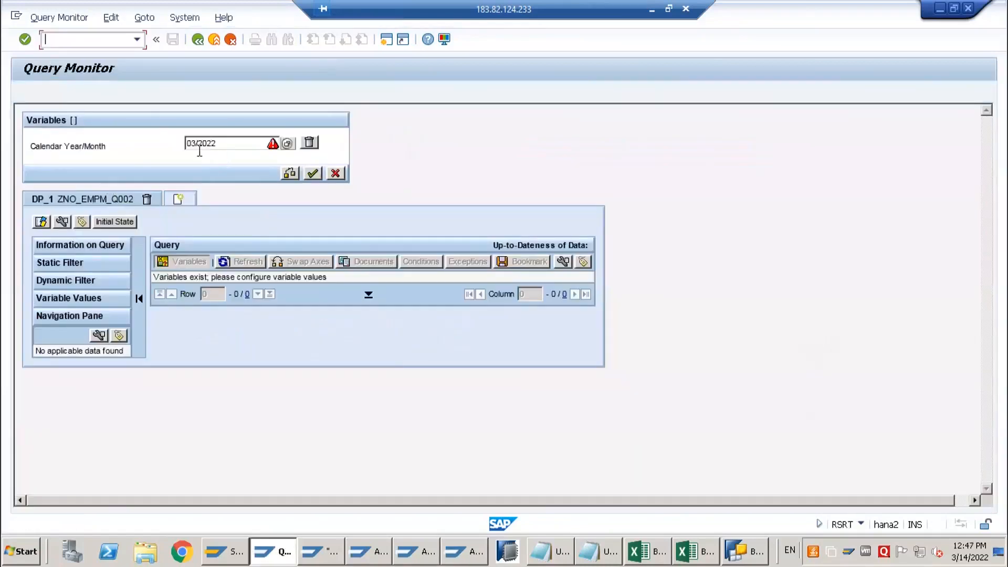
Confirm the proposed Calendar Year/Month value 03/2022 and resume past the debugger stops to the query result
left_click_drag(232, 145, 162, 145)
left_click(312, 174)
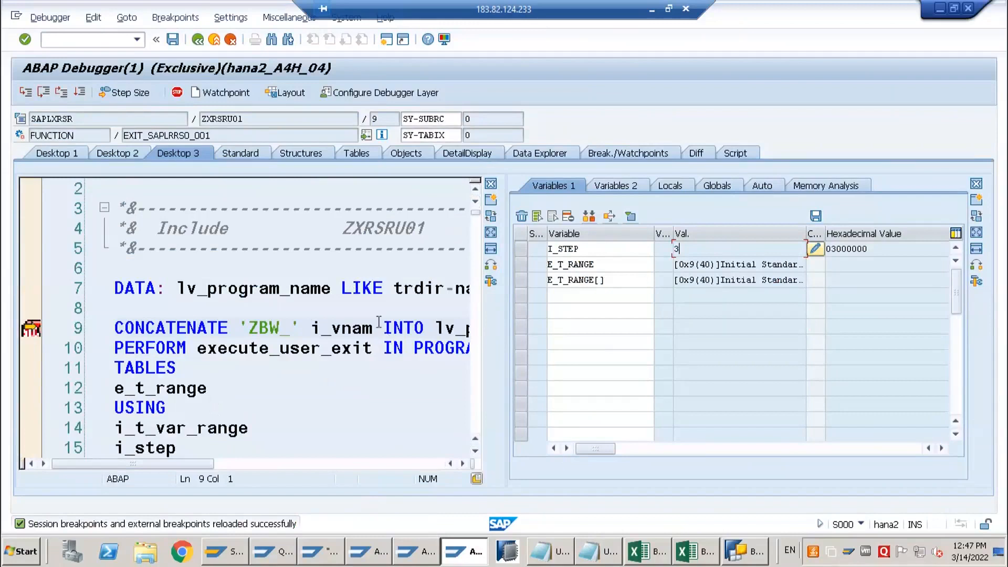
left_click(80, 94)
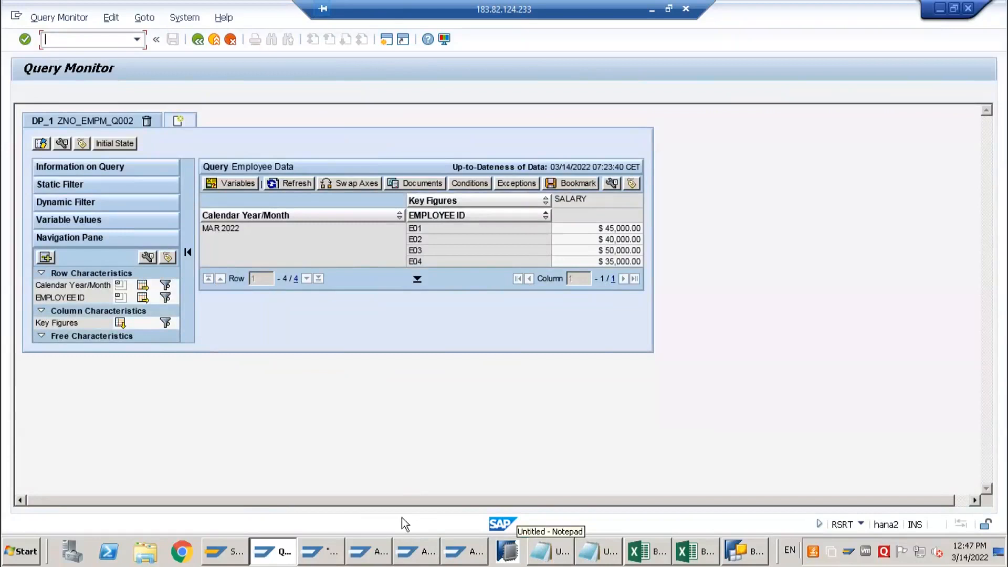
Return to report ZBW_0CALMONTH_M_S_C_01 and review the CASE I_STEP branches
left_click(400, 560)
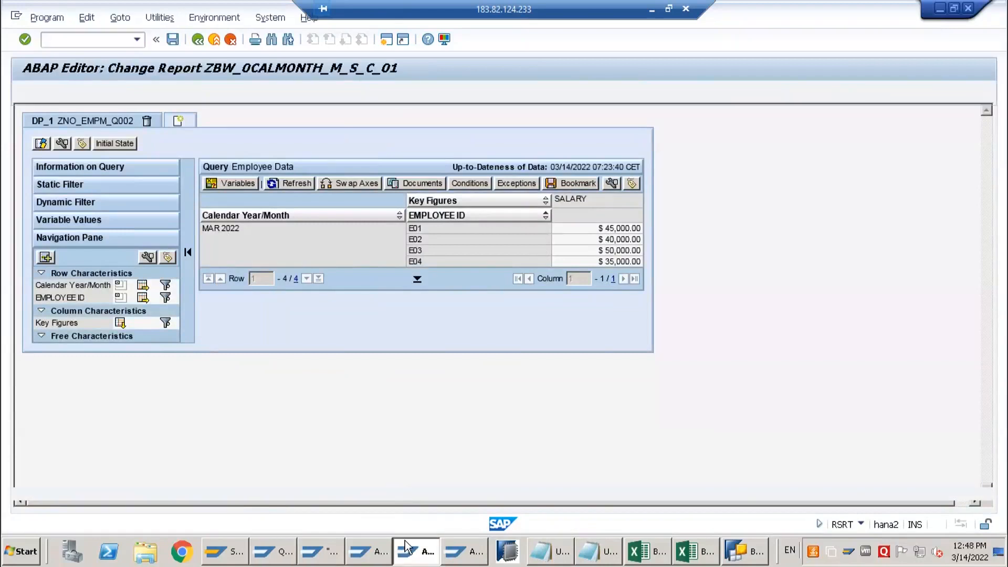
left_click(210, 227)
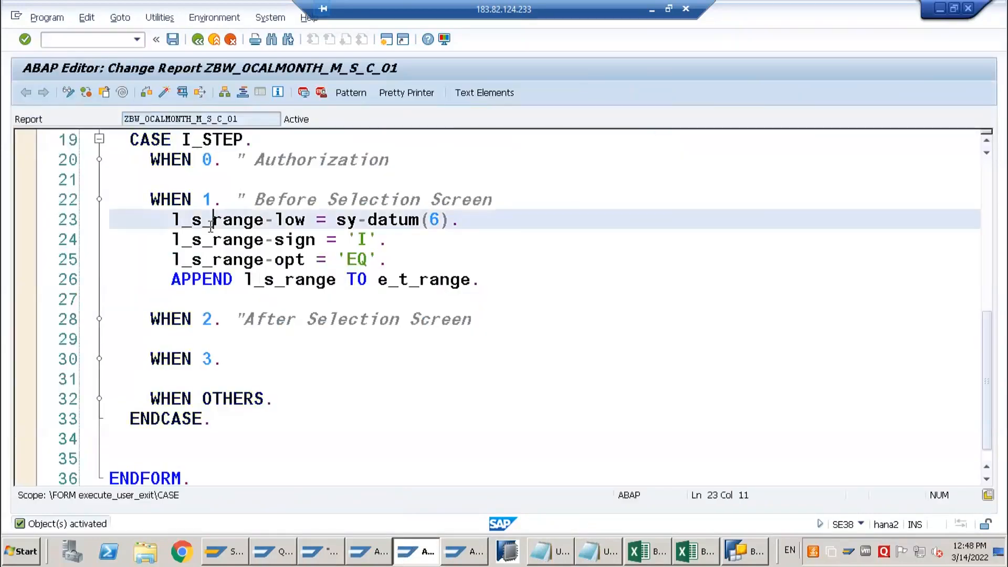
scroll(207, 247, "up", 2)
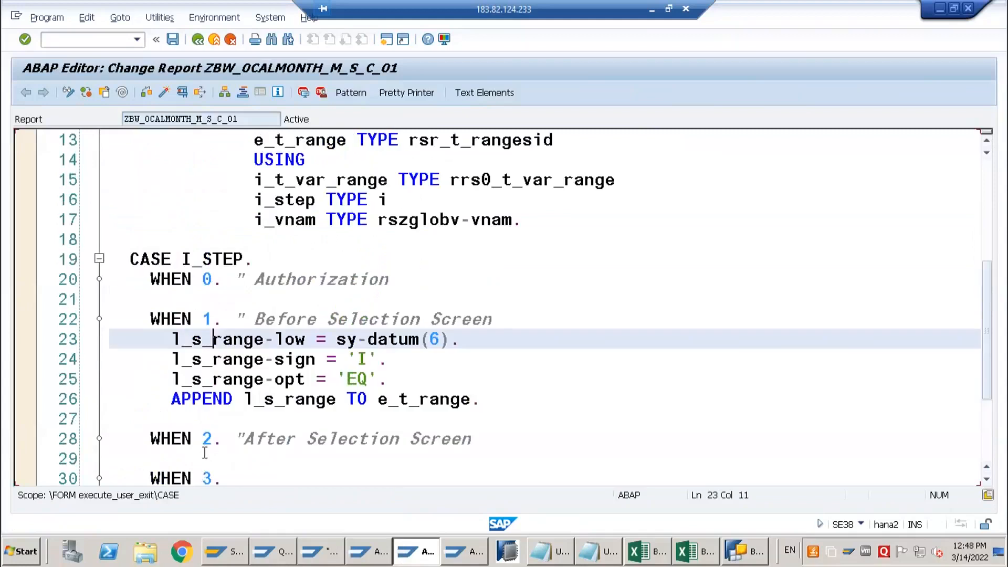
scroll(298, 344, "down", 2)
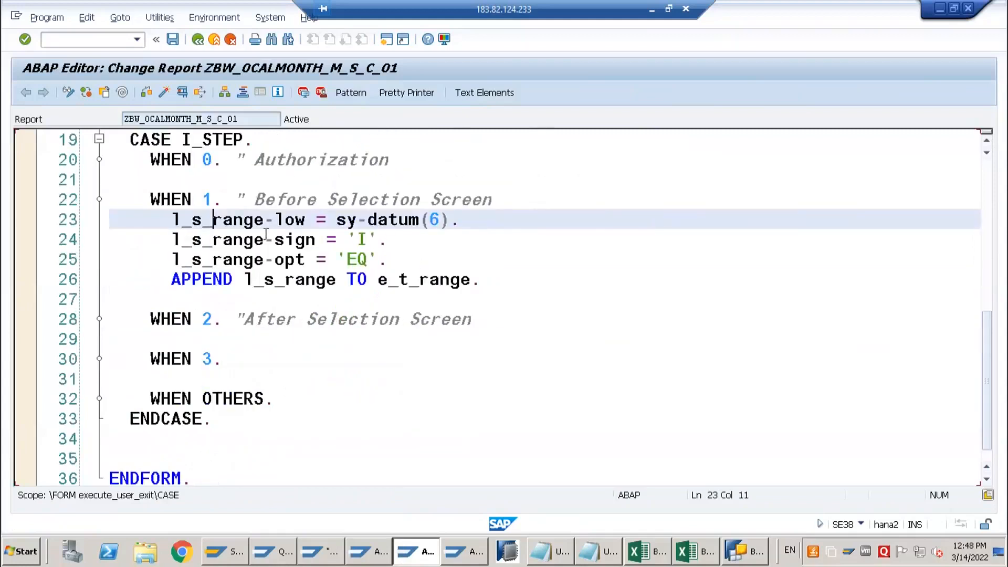
Switch to BEx Query Designer and widen the Default Values area of the ZNO_EMPM_Q002 filter
left_click(738, 552)
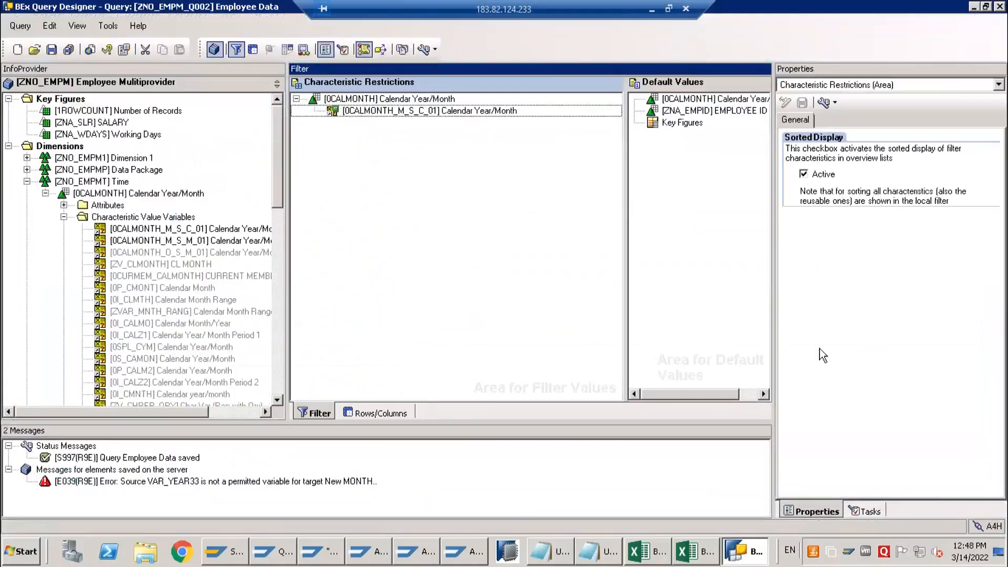
left_click_drag(627, 264, 497, 252)
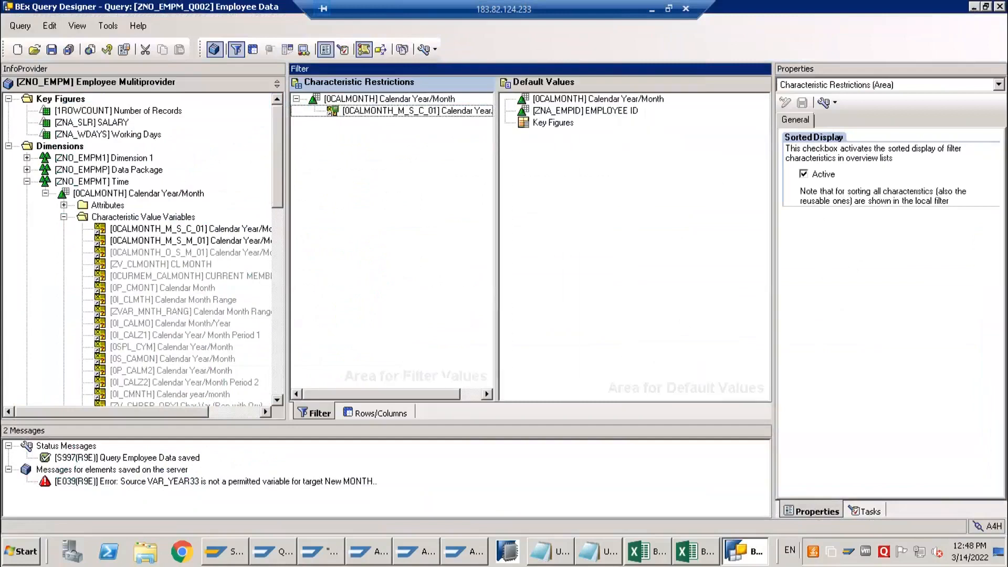
Switch to the ABAP Editor and examine report ZBW_0CALMONTH_M_S_C_01, from the execute_user_exit parameters to the CASE I_STEP branches
left_click(416, 551)
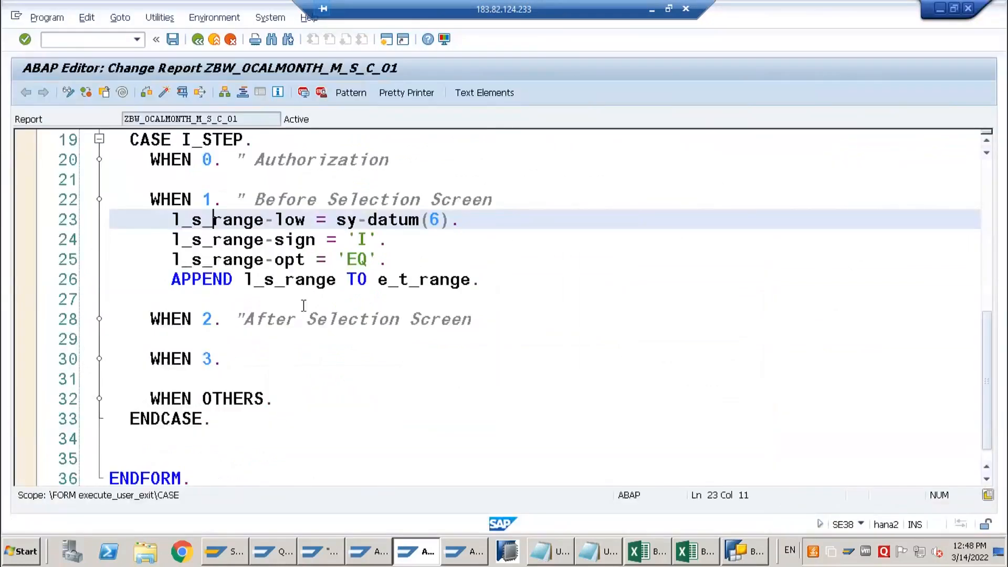
scroll(182, 305, "up", 3)
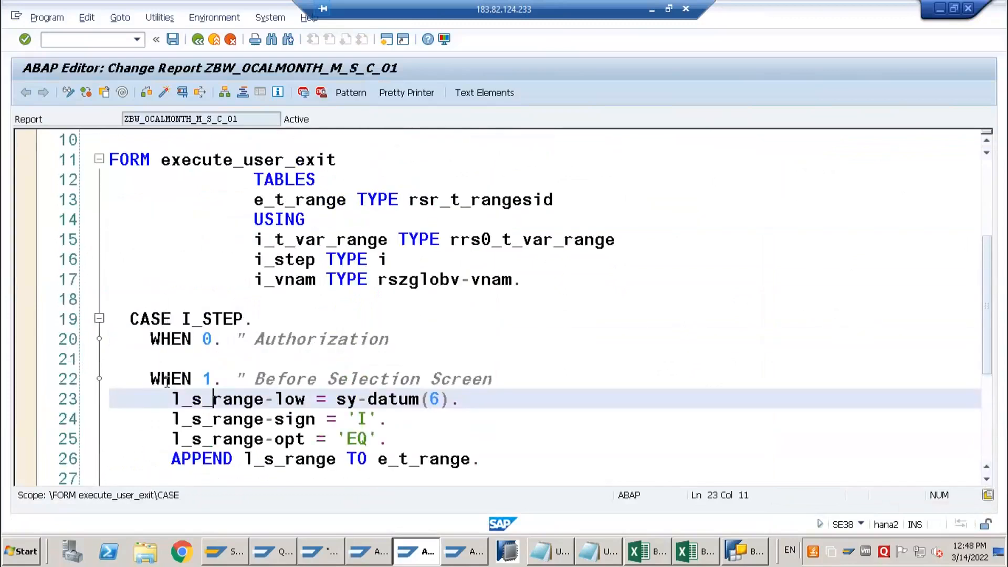
scroll(177, 430, "down", 1)
scroll(177, 430, "down", 1)
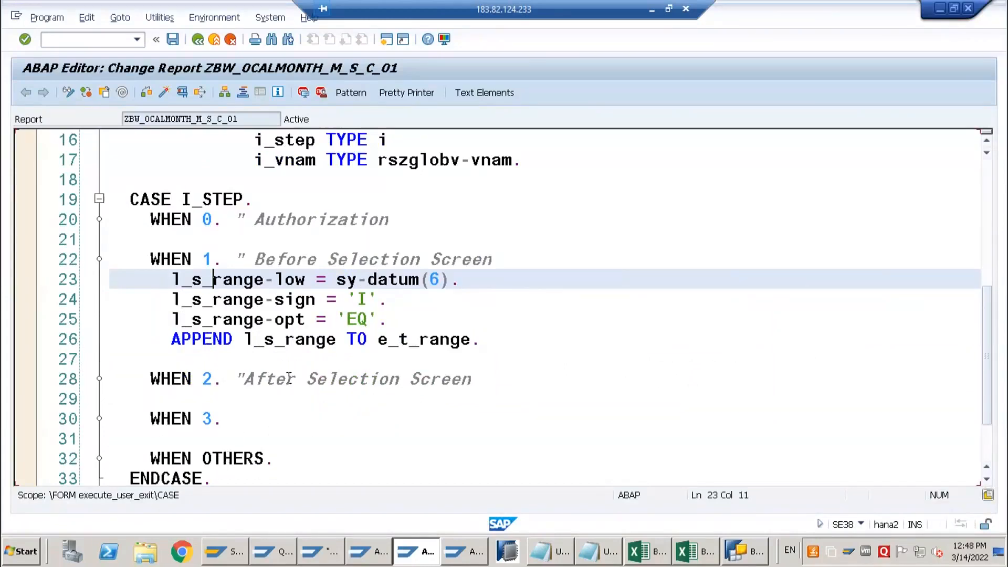
scroll(288, 378, "up", 5)
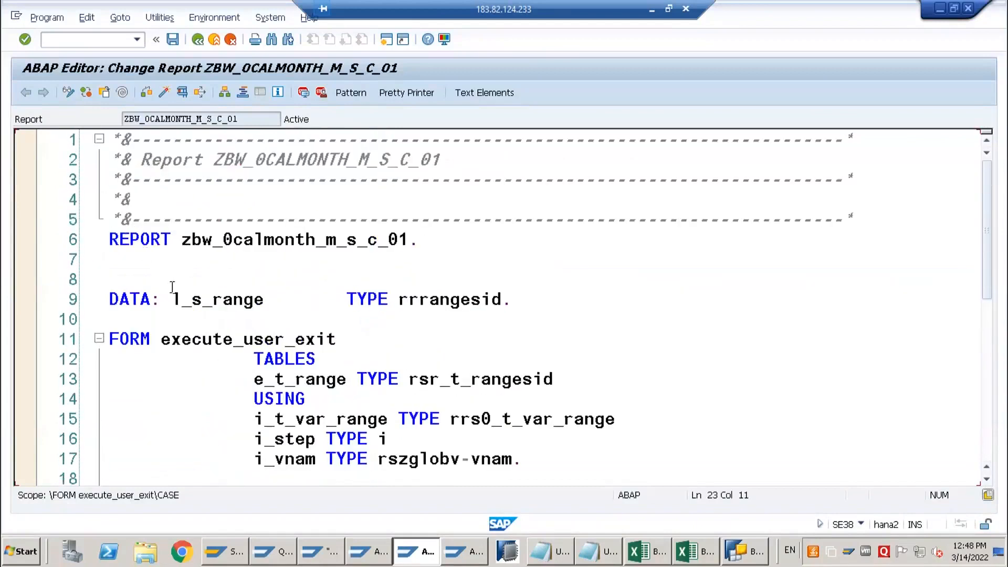
scroll(246, 310, "down", 1)
scroll(247, 310, "down", 5)
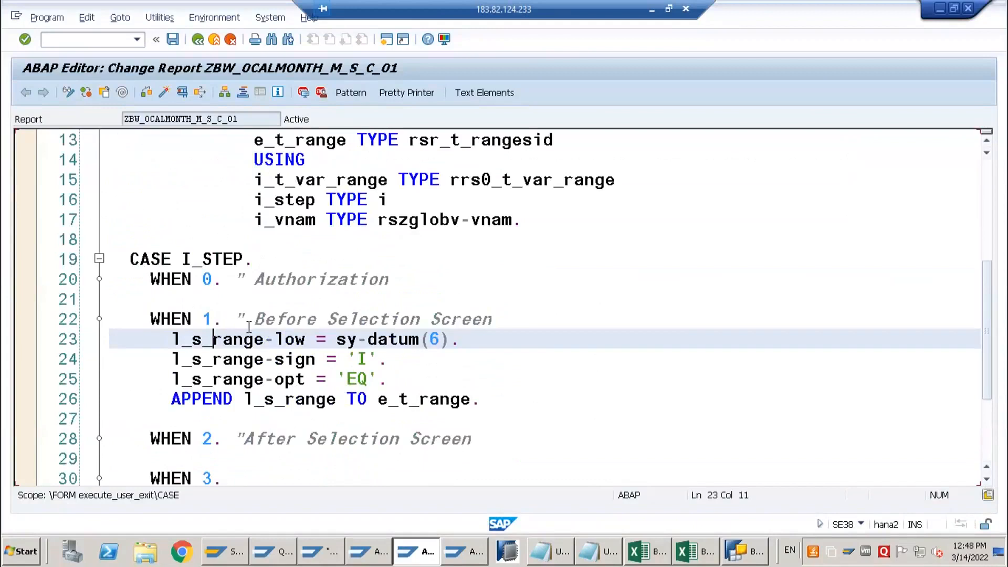
scroll(249, 326, "up", 2)
scroll(262, 284, "up", 1)
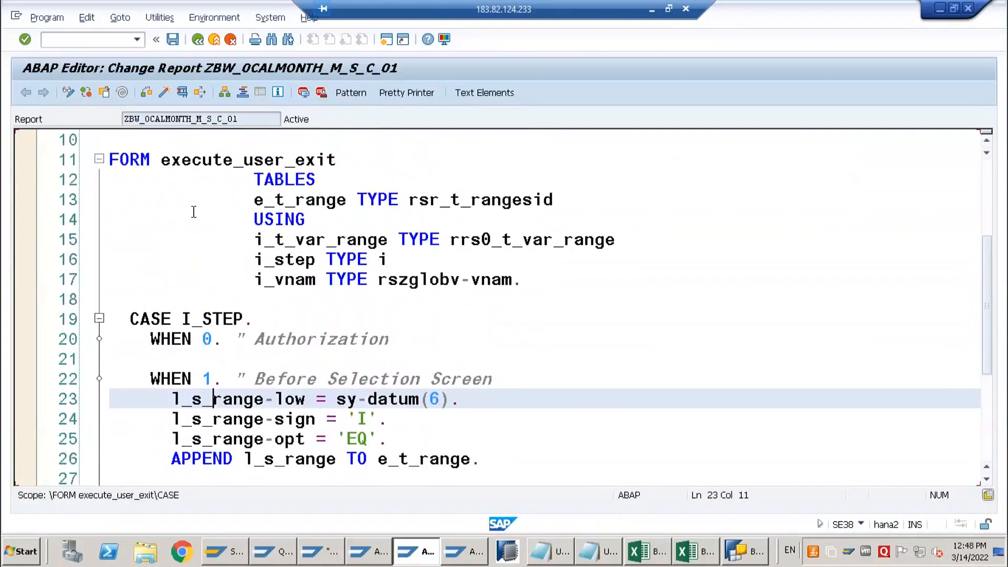
scroll(304, 361, "down", 3)
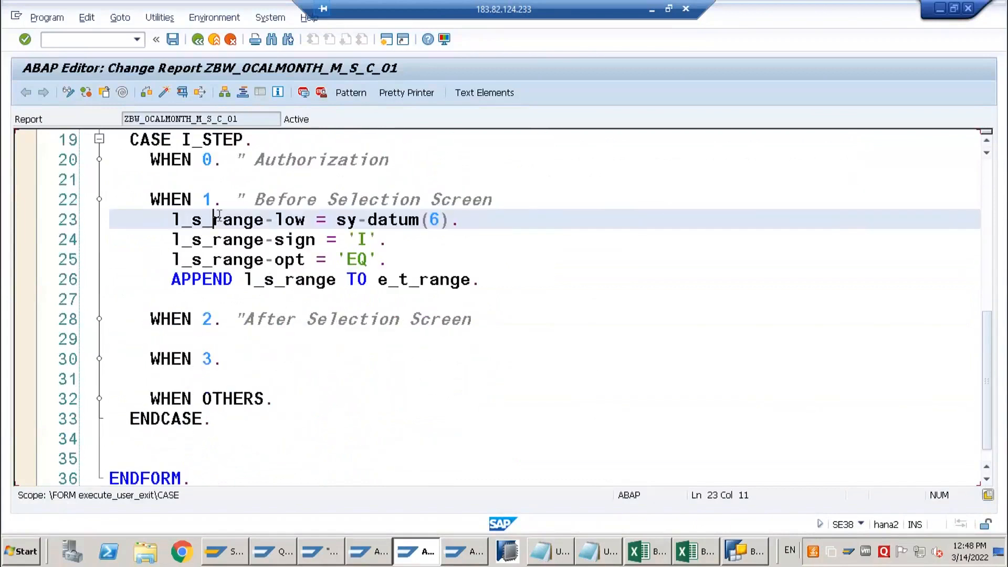
left_click(224, 218)
Switch to the Book2 workbook in Excel and insert the Employee Data [NW [BW7]] data source at cell A15, opening its prompts
mouse_move(734, 557)
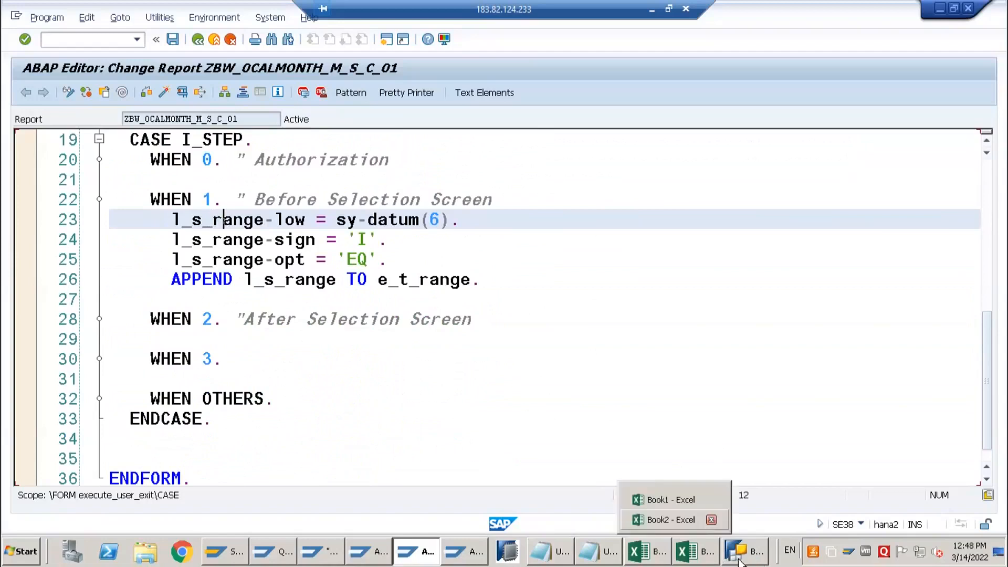
left_click(671, 519)
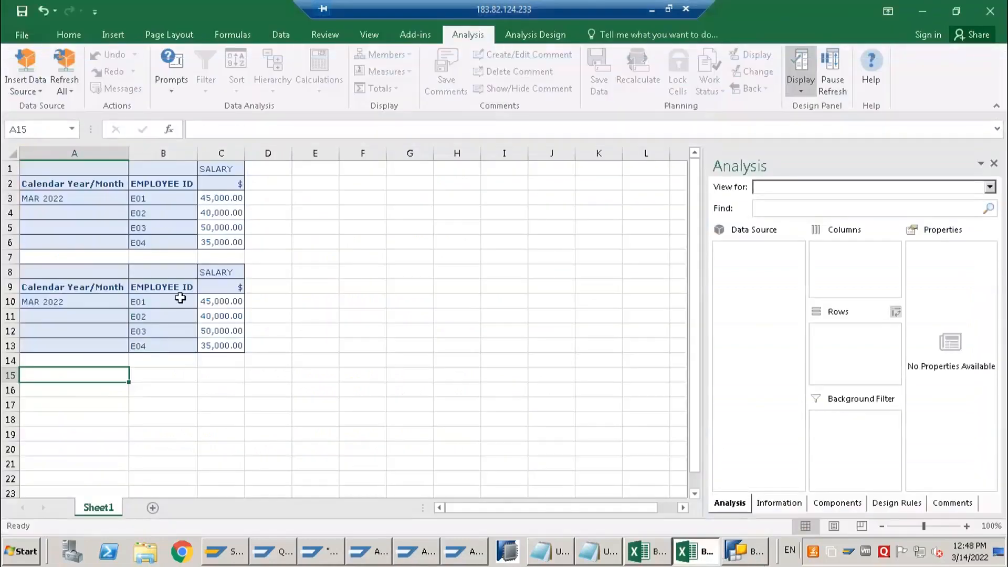
left_click(33, 92)
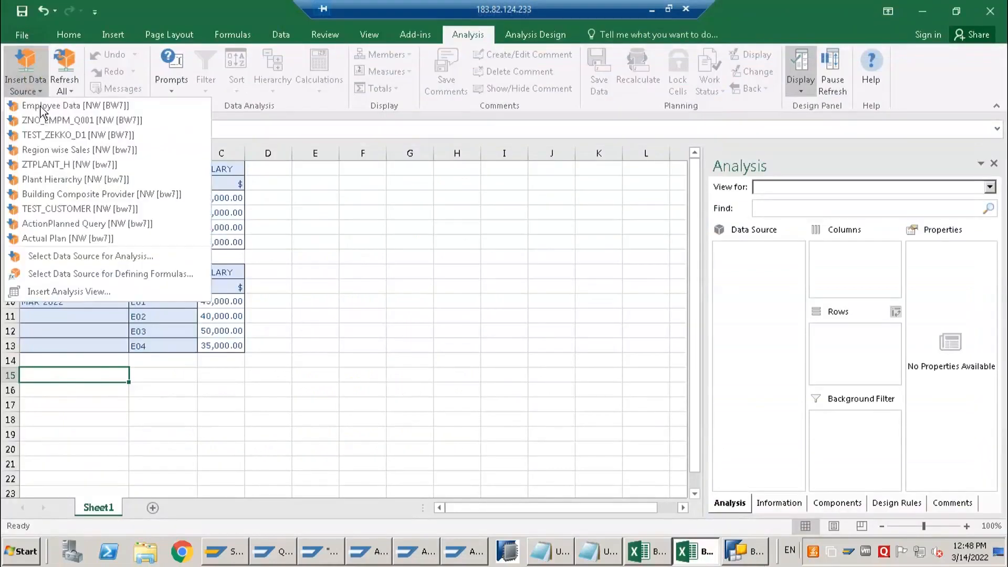
left_click(42, 107)
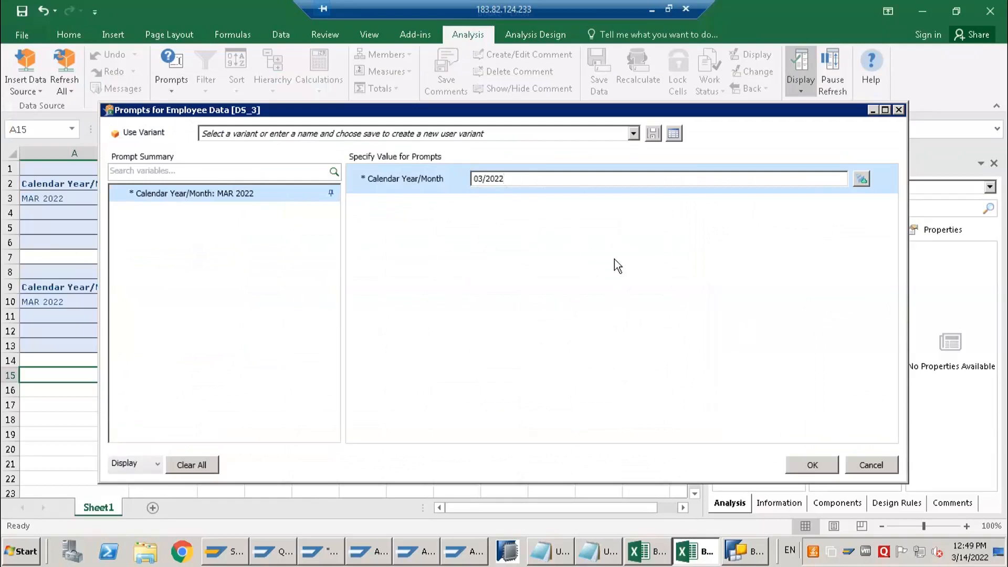
Switch to BEx Query Designer and view the general properties of filter variable 0CALMONTH_M_S_C_01
left_click(744, 551)
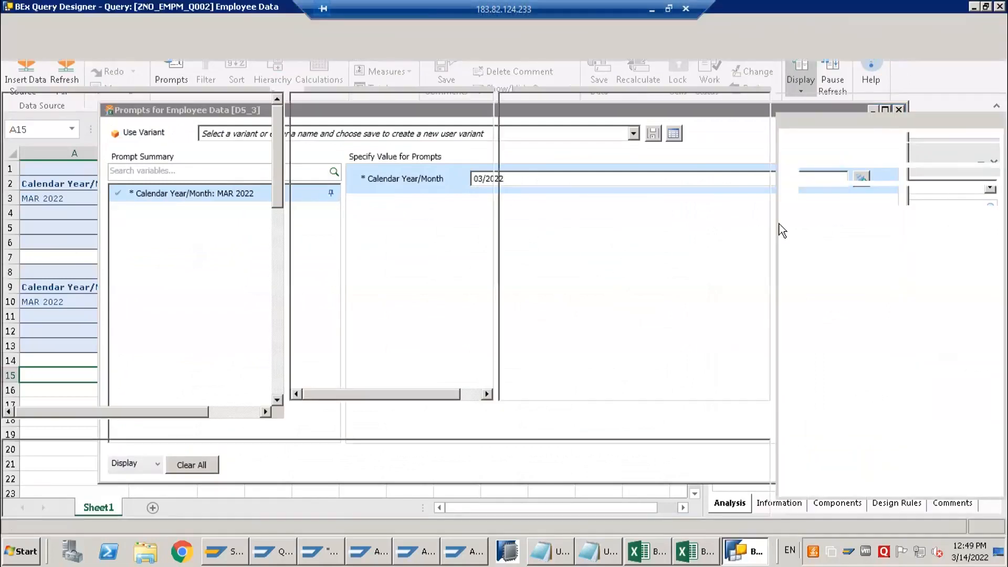
left_click(376, 114)
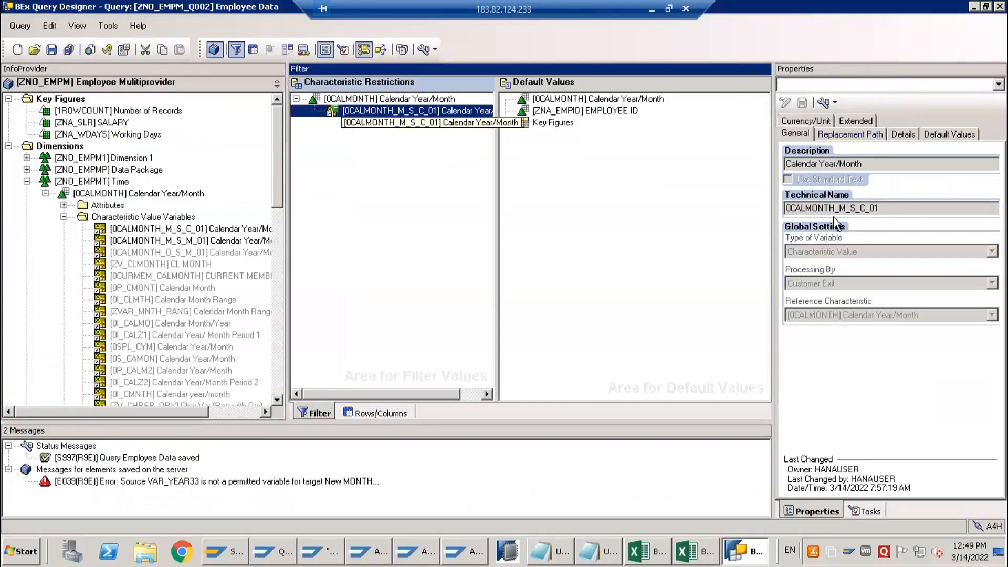
left_click(796, 134)
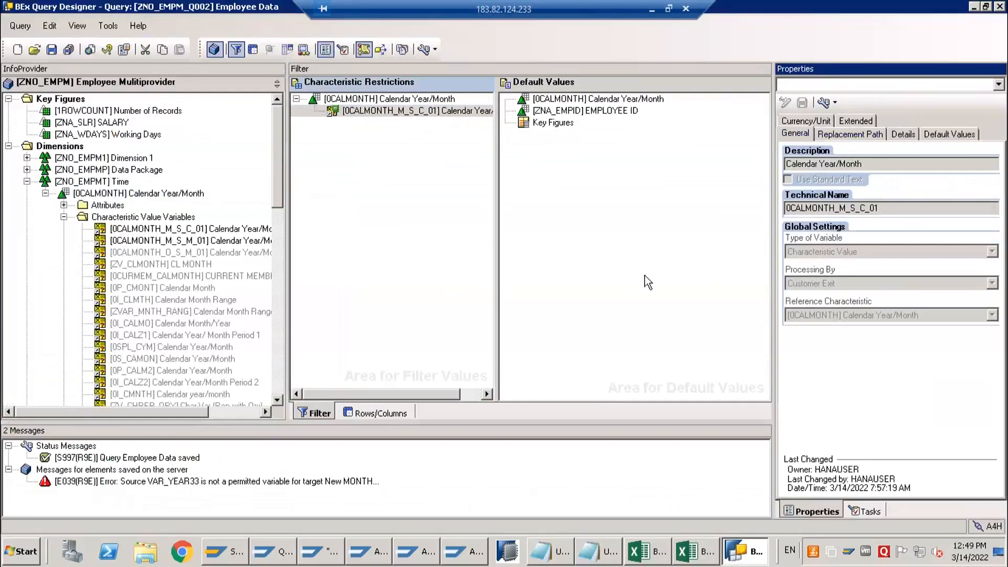
Create a new characteristic value variable for 0CALMONTH with the technical name 0CALMONTH_O_I_C_01
left_click(156, 221)
right_click(155, 219)
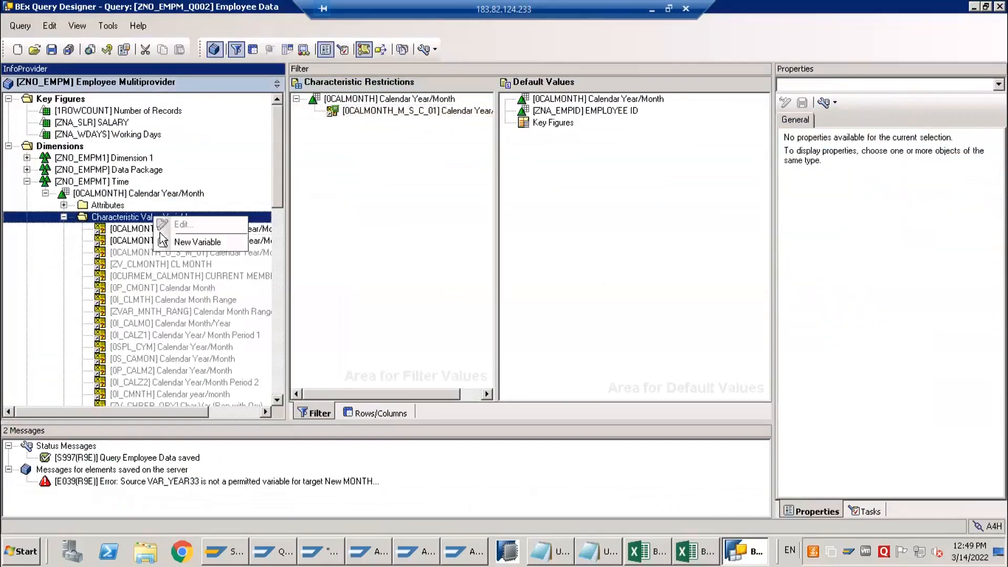
left_click(220, 241)
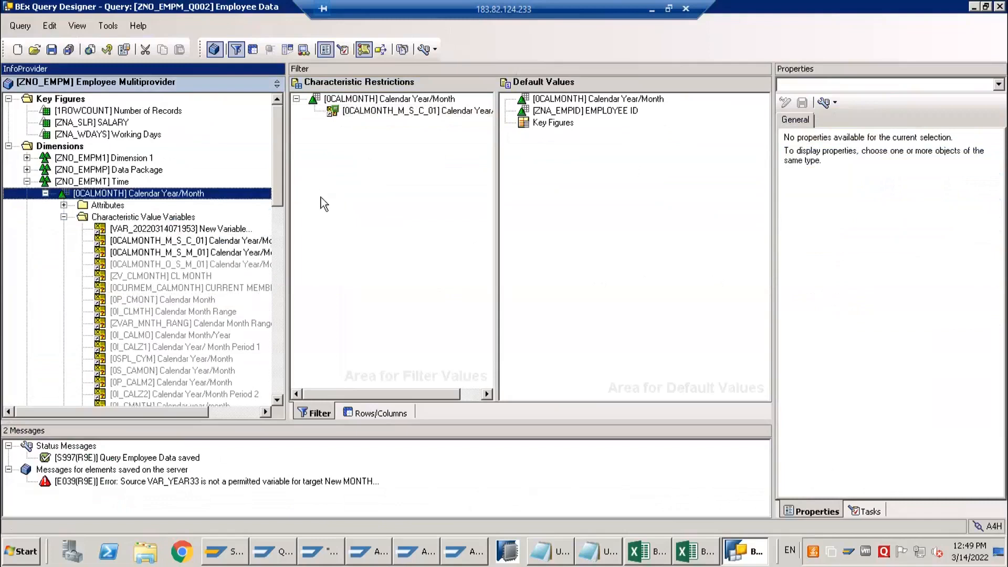
left_click(239, 228)
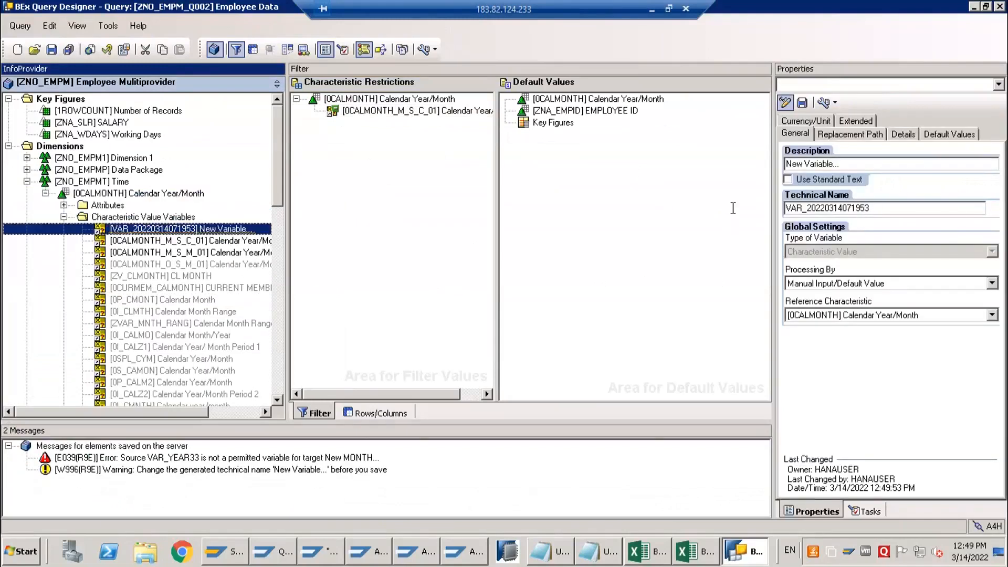
type("0CALMONTH_O_I_C_01")
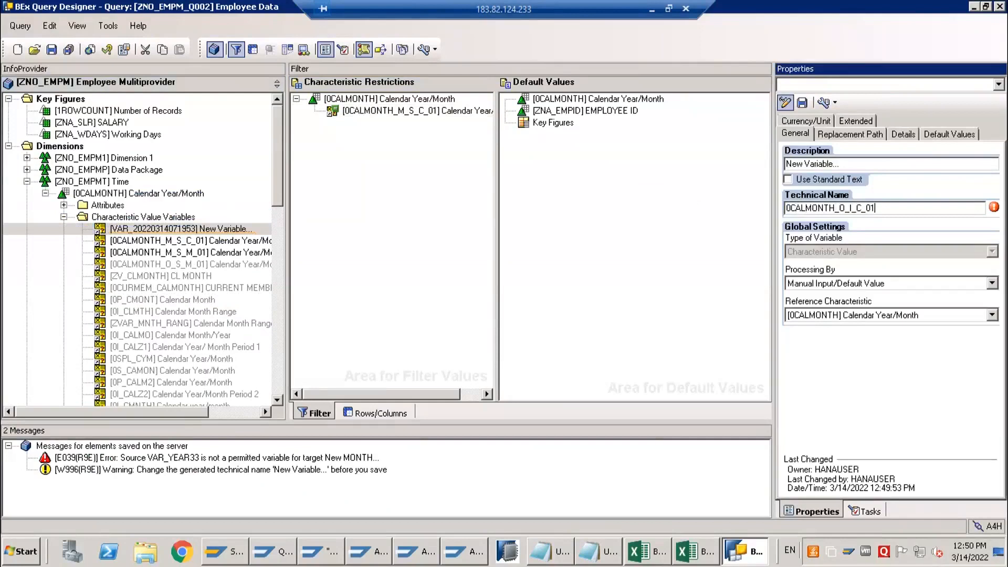
Describe variable 0CALMONTH_O_I_C_01 as Calendar Year/Month and set its processing type to Customer Exit
left_click_drag(862, 164, 741, 164)
type("cA")
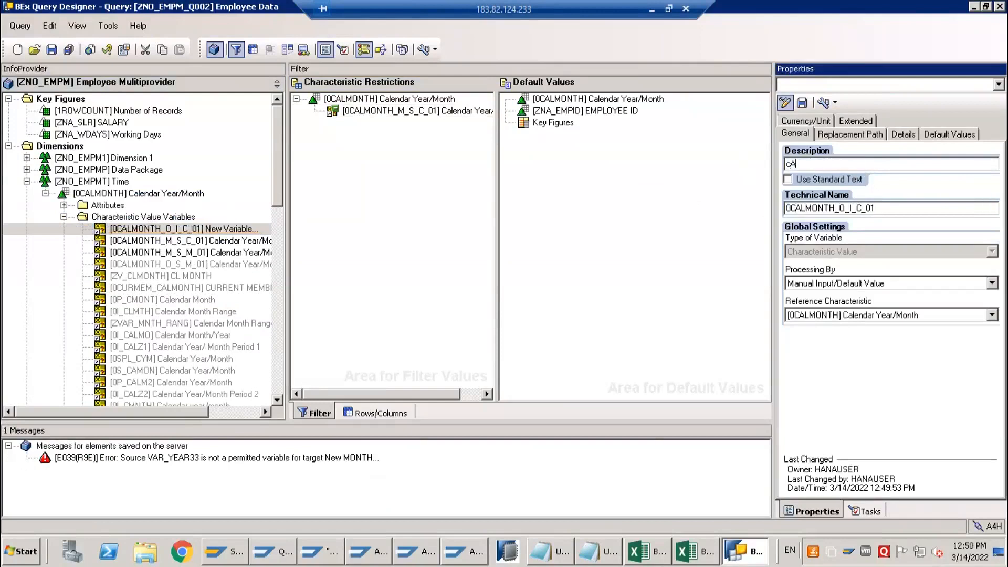
key("BackSpace")
key("BackSpace")
key("BackSpace")
key("BackSpace")
key("BackSpace")
key("BackSpace")
left_click(828, 290)
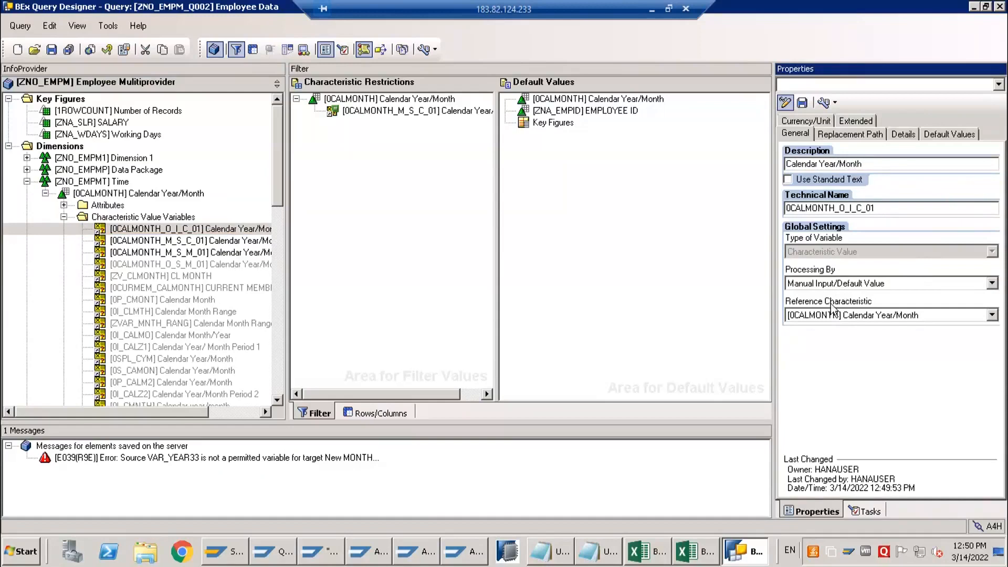
left_click(831, 316)
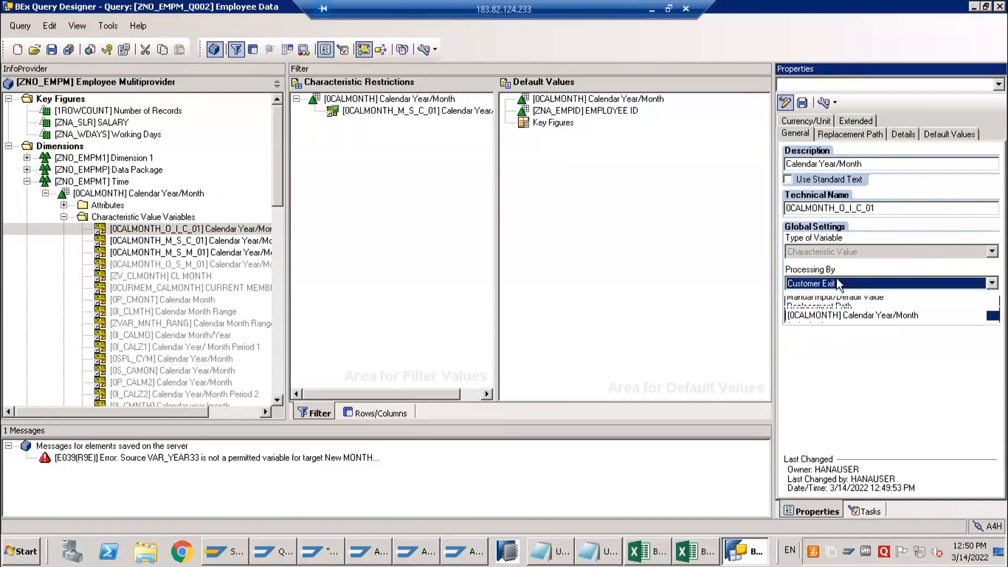
Make the variable an optional interval that is not ready for input, and save it
left_click(901, 133)
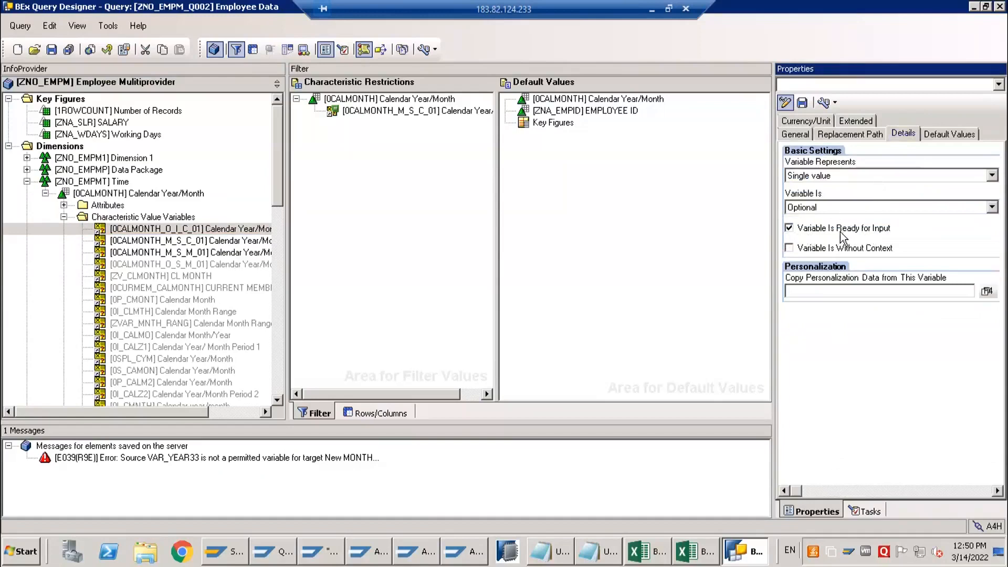
left_click(789, 228)
left_click(831, 175)
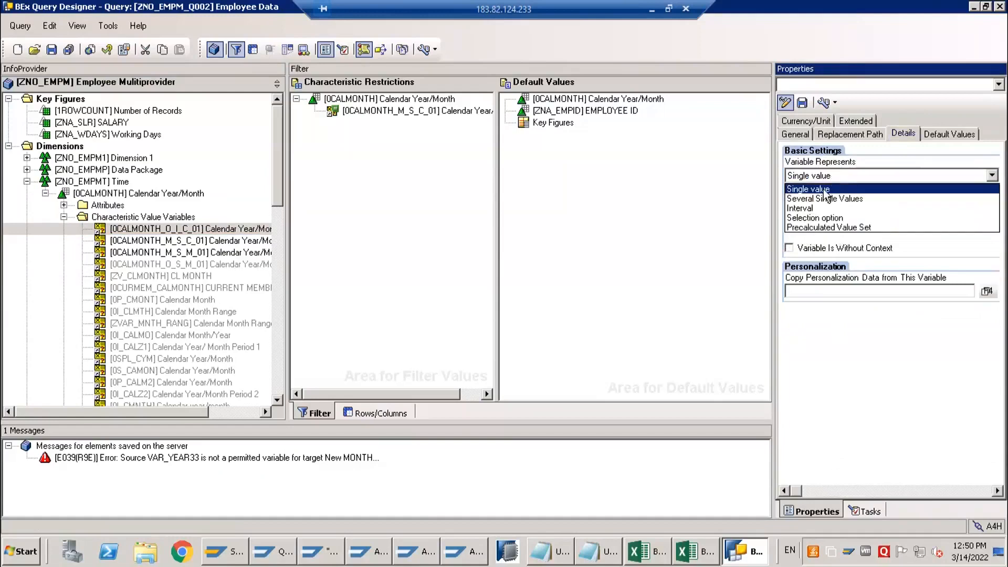
left_click(815, 210)
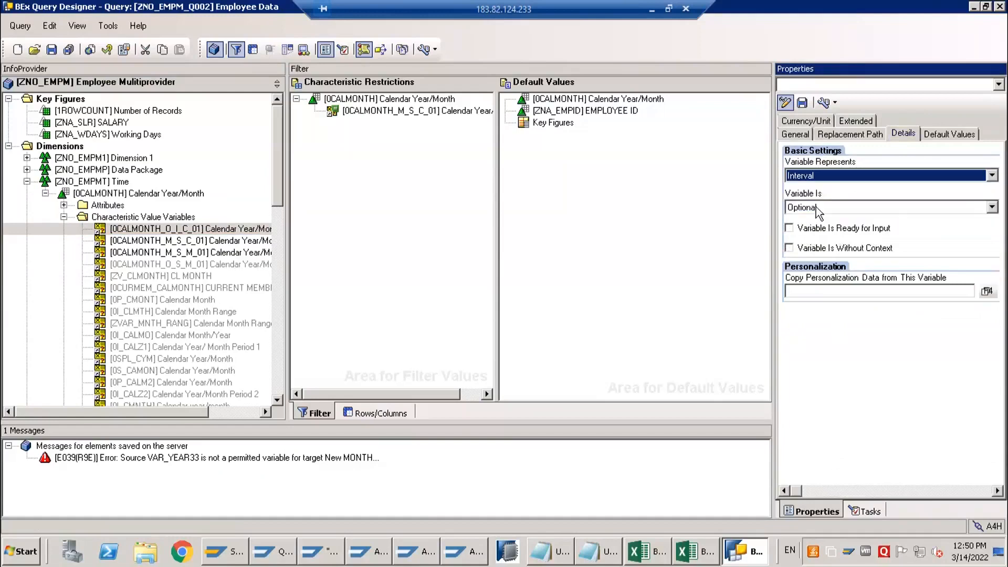
left_click(815, 207)
left_click(816, 221)
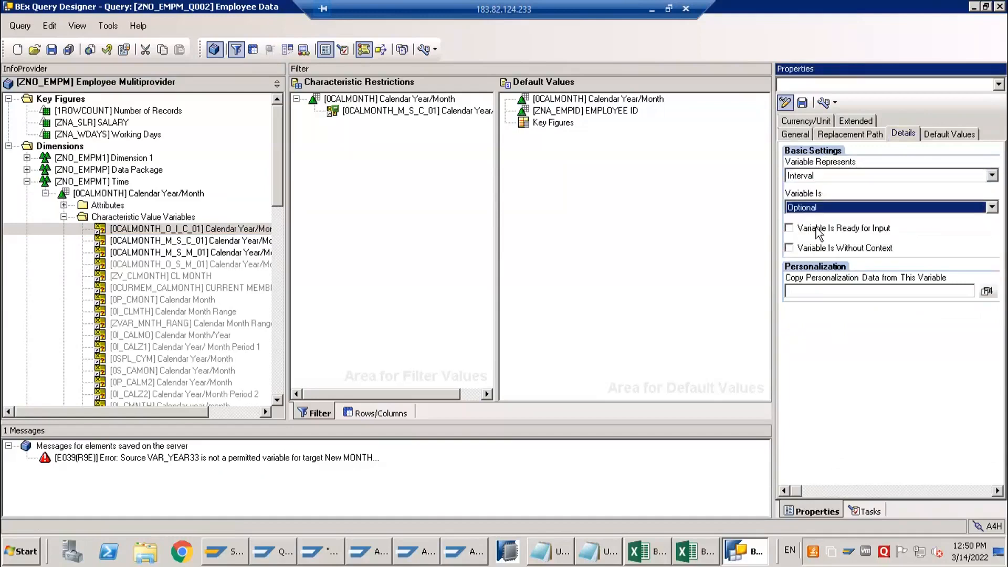
left_click(802, 102)
left_click(521, 305)
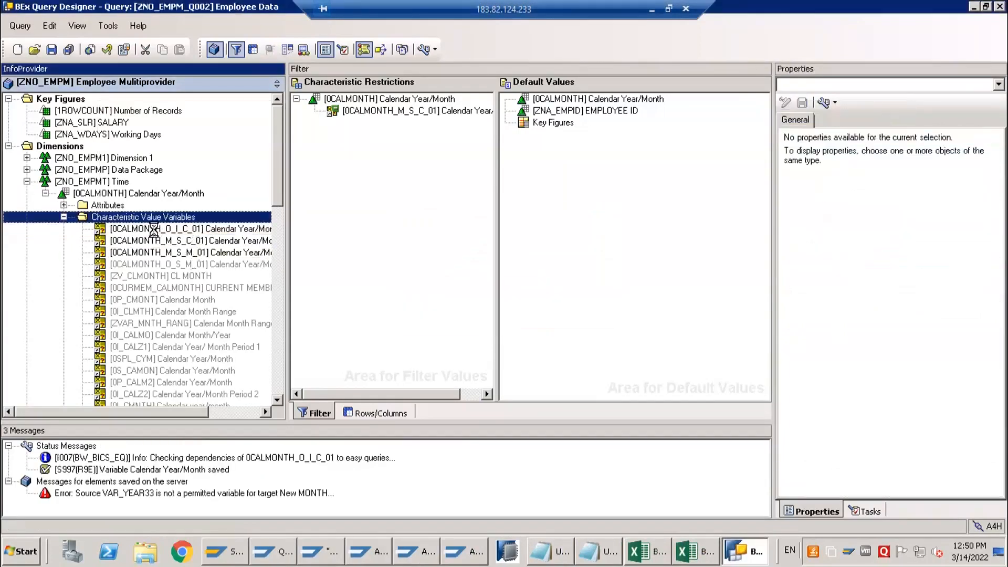
Add variable 0CALMONTH_O_I_C_01 to the Calendar Year/Month characteristic restriction and save the query
left_click_drag(155, 236, 346, 192)
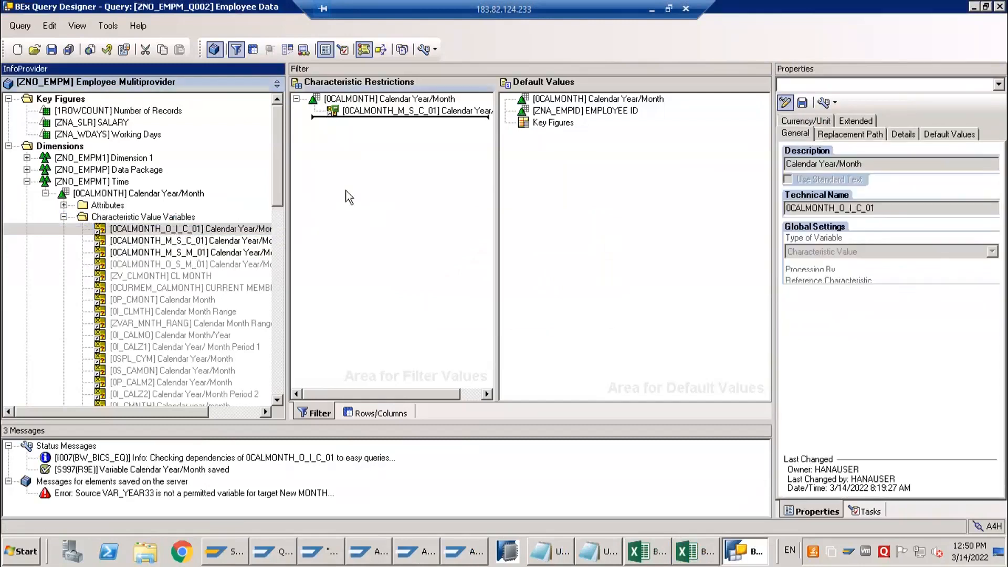
left_click(368, 99)
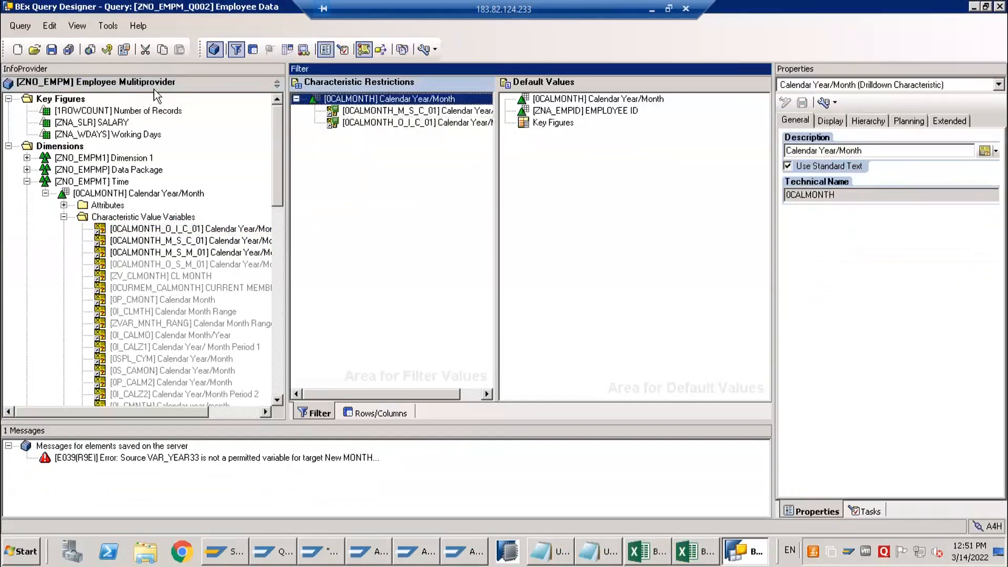
left_click(52, 49)
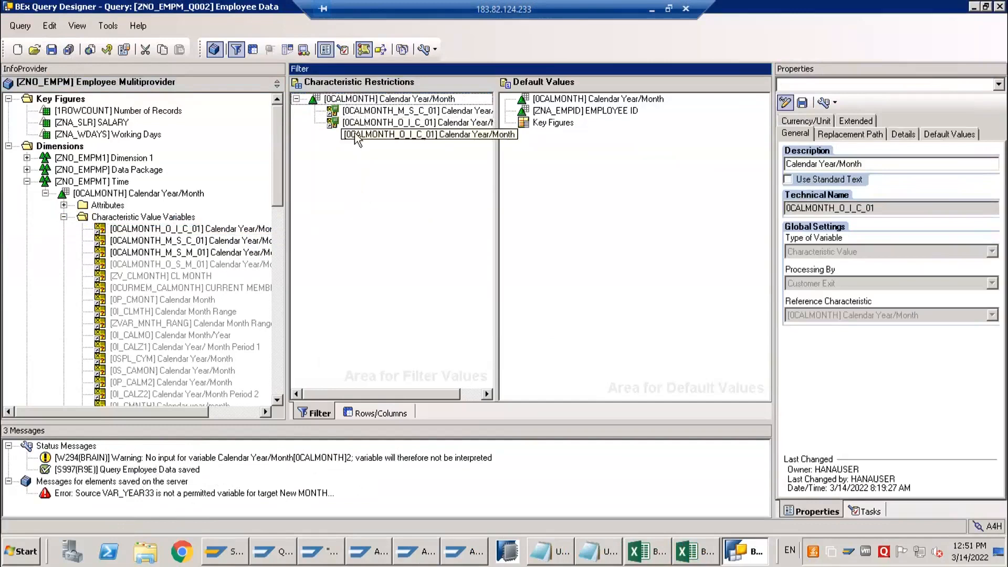
Check the detail settings of filter variable 0CALMONTH_M_S_C_01
left_click(329, 111)
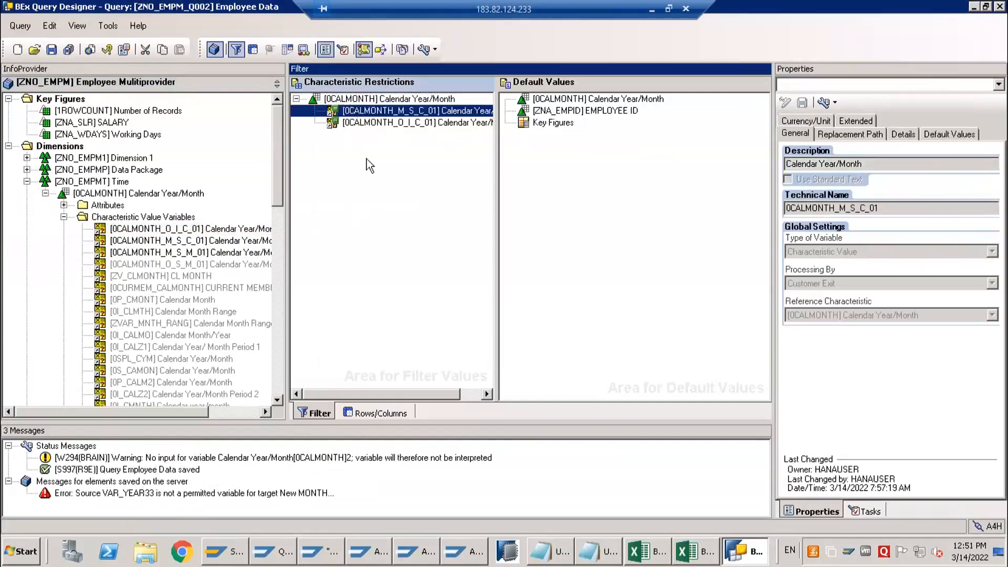
left_click(914, 132)
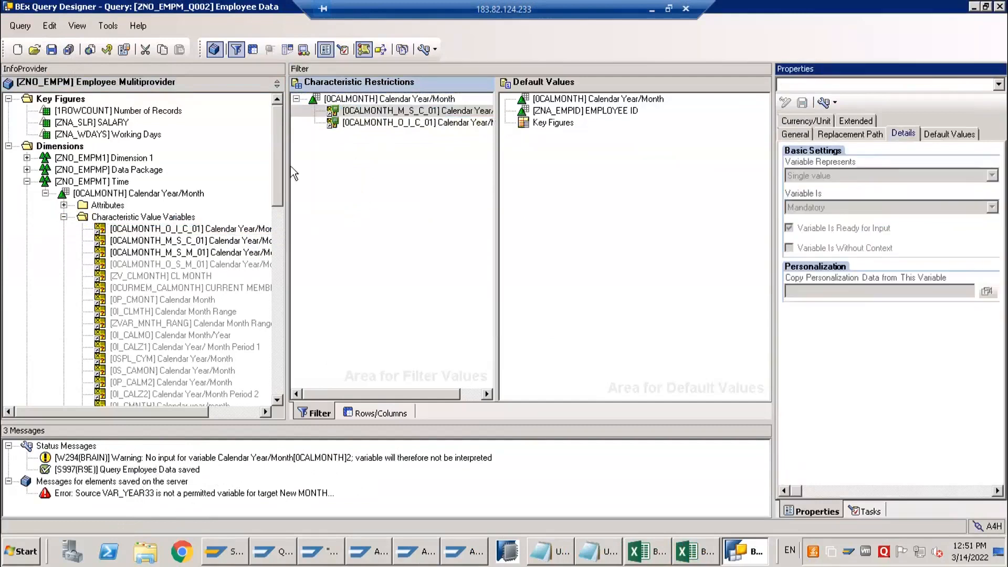
left_click(377, 113)
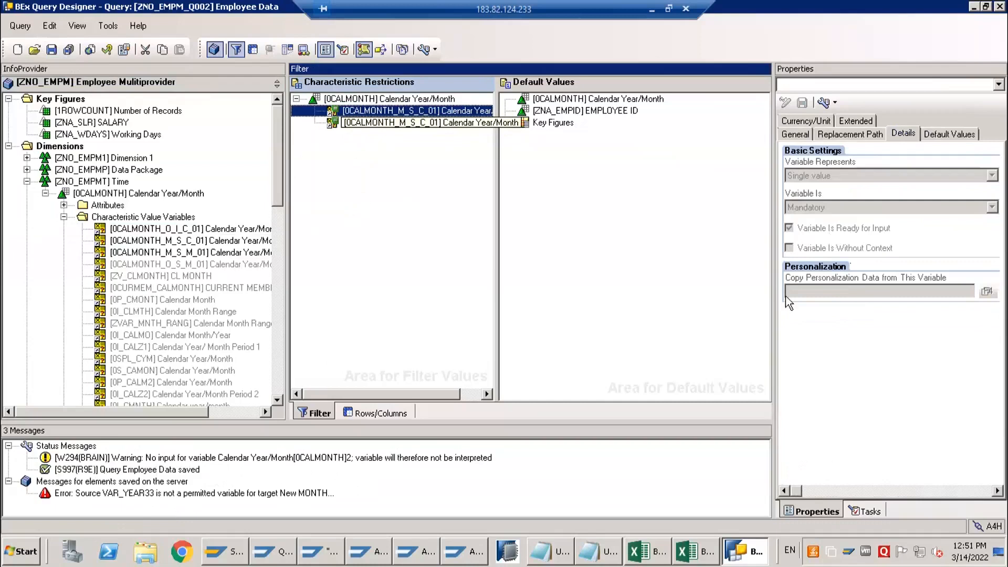
View the Calendar Year/Month prompt in Excel, then return to Query Designer and show the general properties of 0CALMONTH_O_I_C_01
left_click(696, 551)
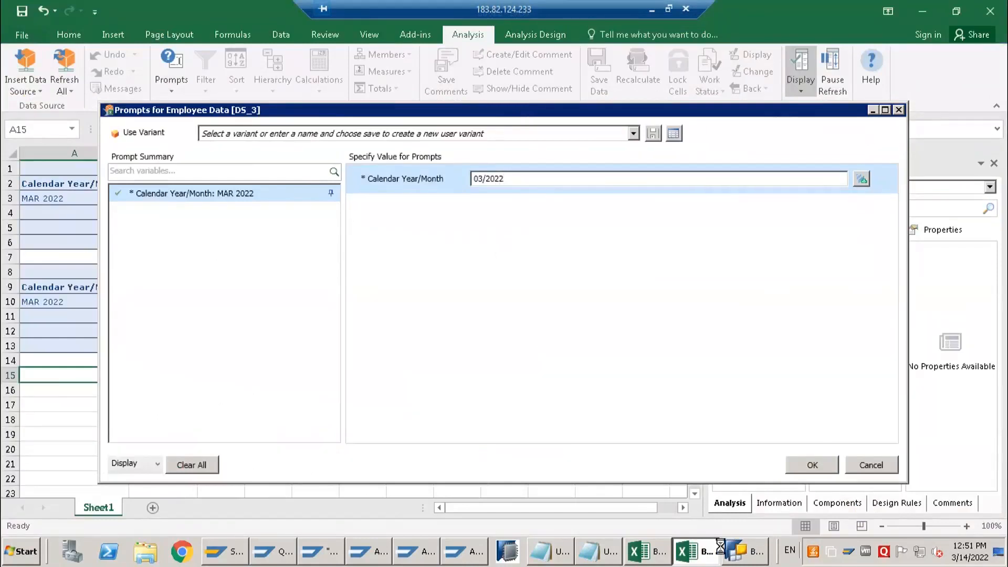
left_click(734, 560)
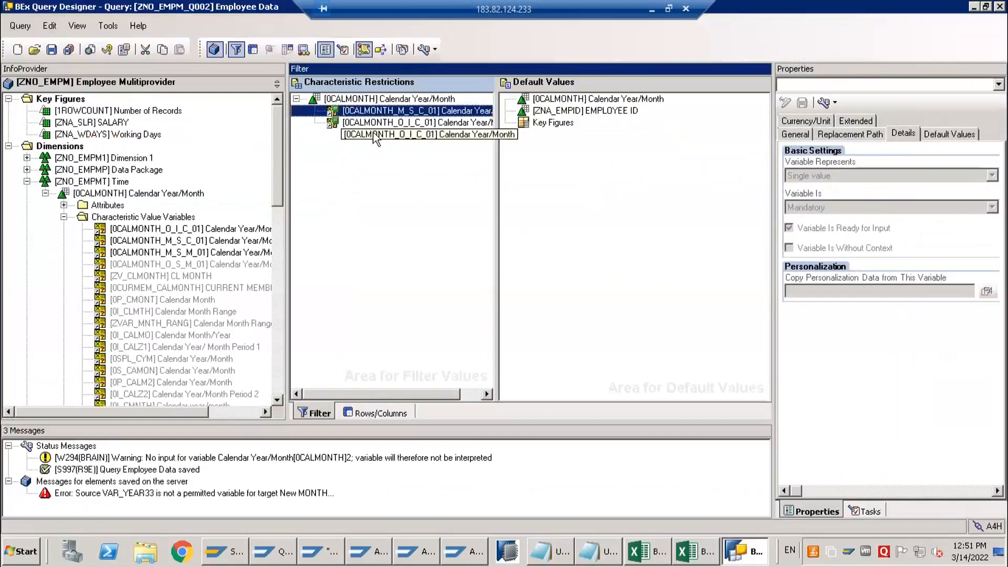
left_click(370, 126)
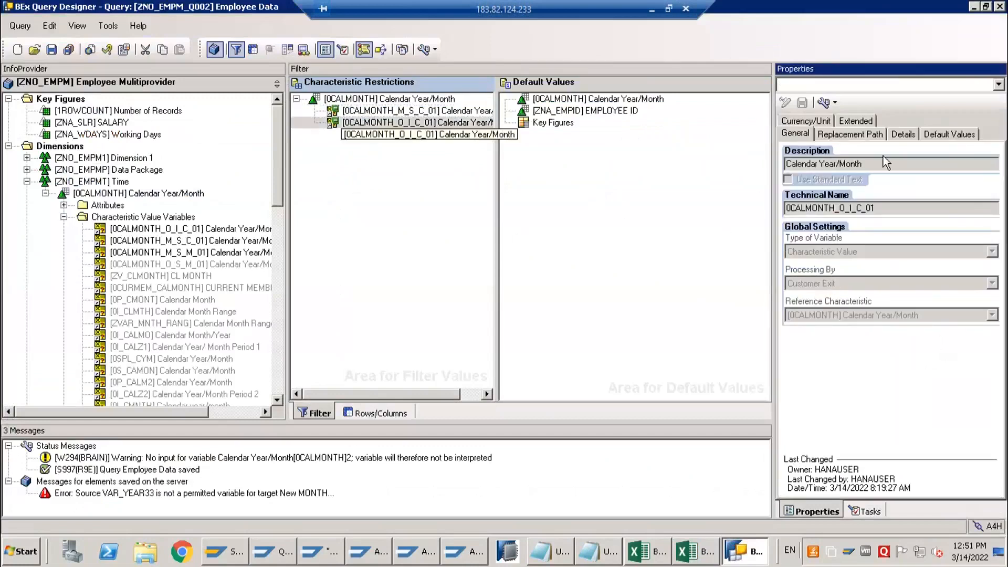
Insert the Employee Data source in Excel to view its Calendar Year/Month prompt, then show the properties of 0CALMONTH_M_S_C_01 in Query Designer
left_click(891, 137)
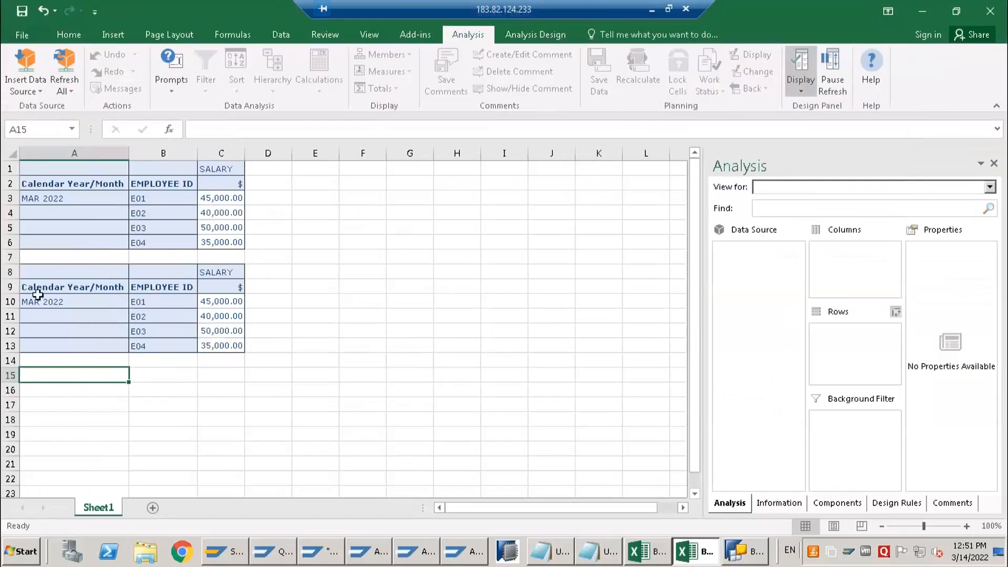
left_click(32, 88)
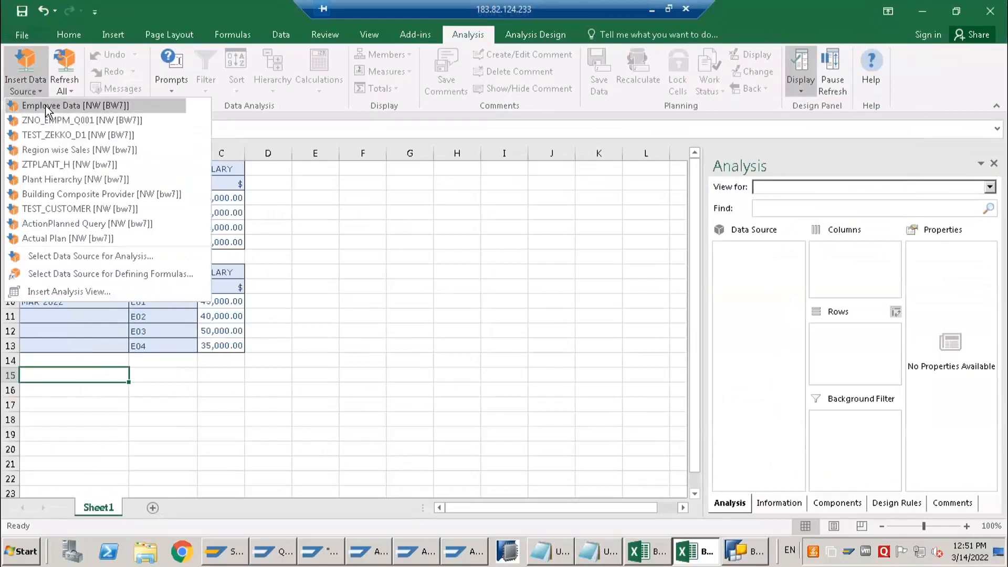
left_click(49, 105)
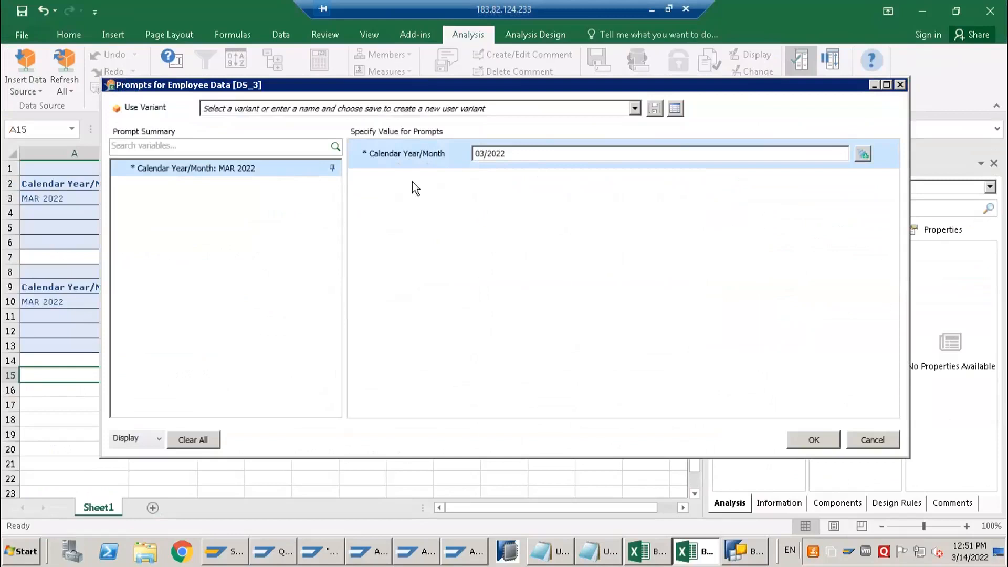
left_click(754, 561)
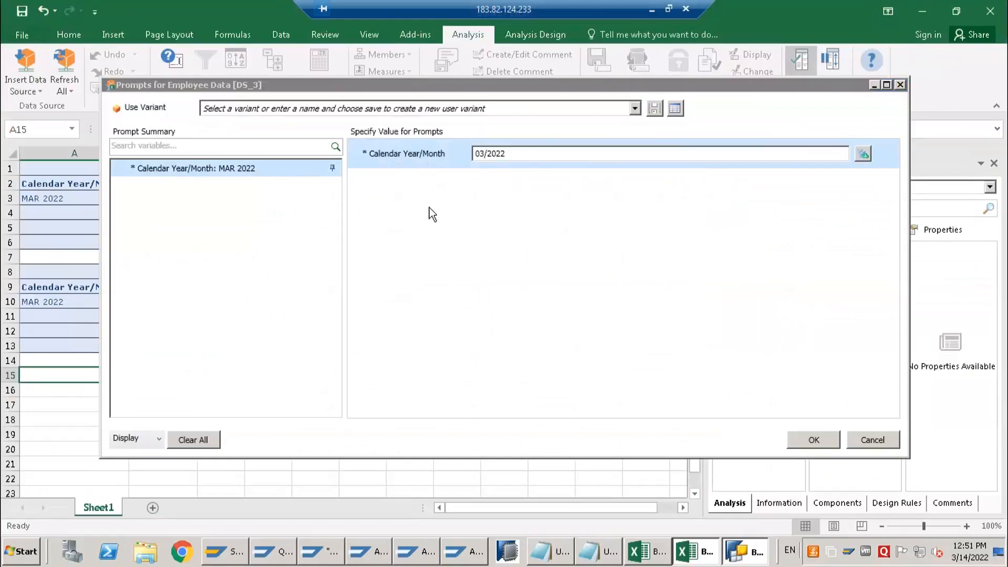
left_click(373, 101)
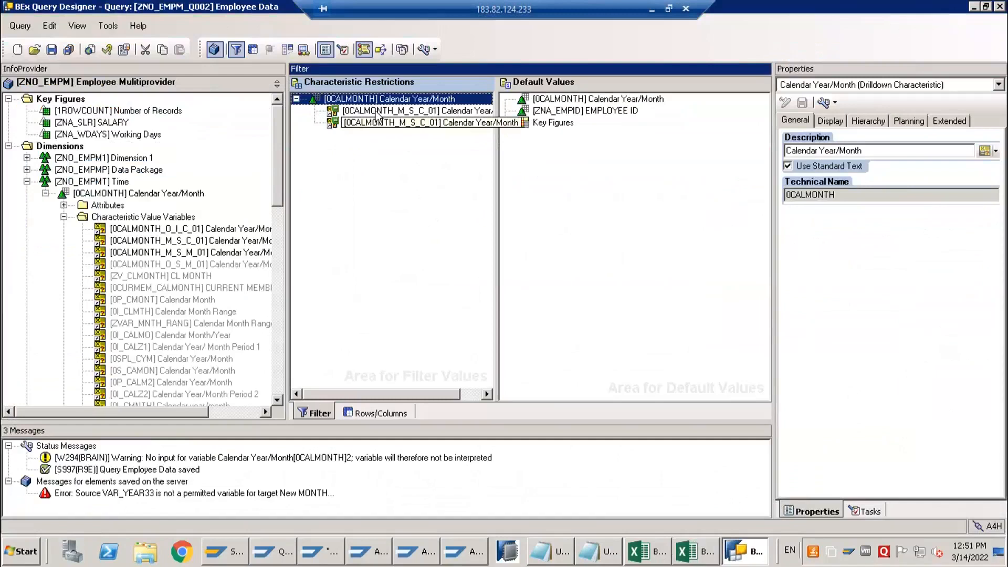
left_click(333, 114)
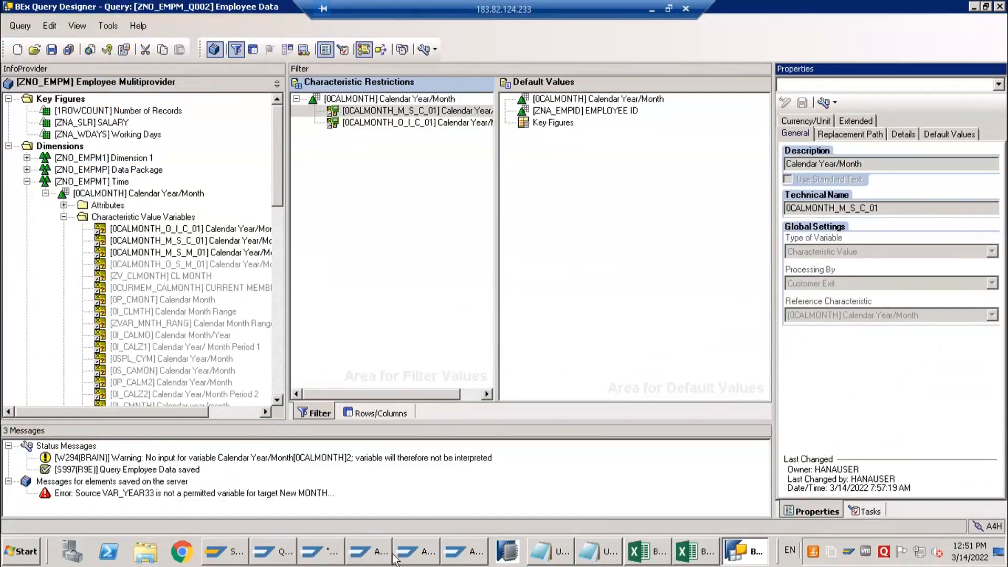
Return the Query Monitor session and the ABAP Editor session for ZBW_0CALMONTH_M_S_C_01 to their initial screens
left_click(464, 551)
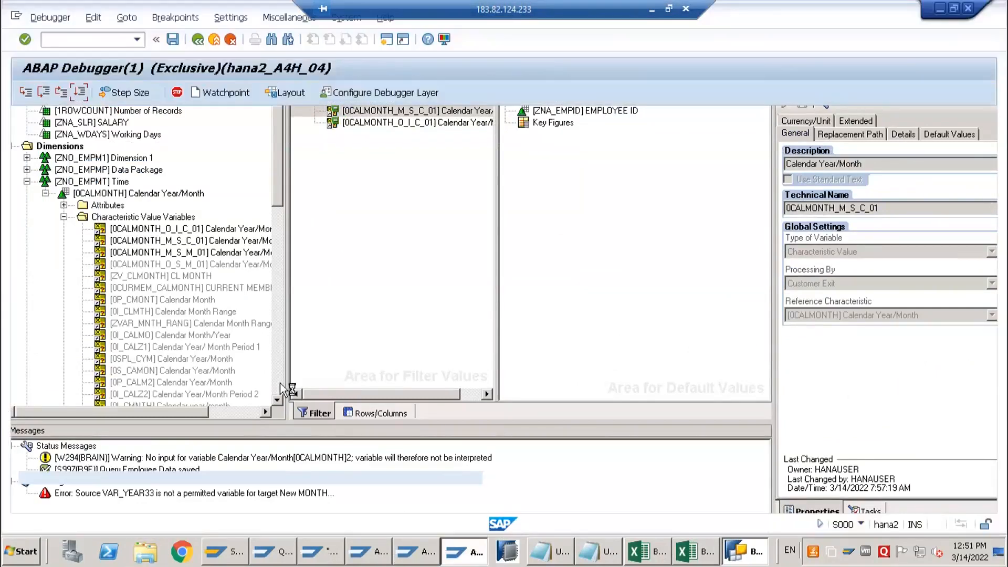
left_click(275, 551)
left_click(197, 40)
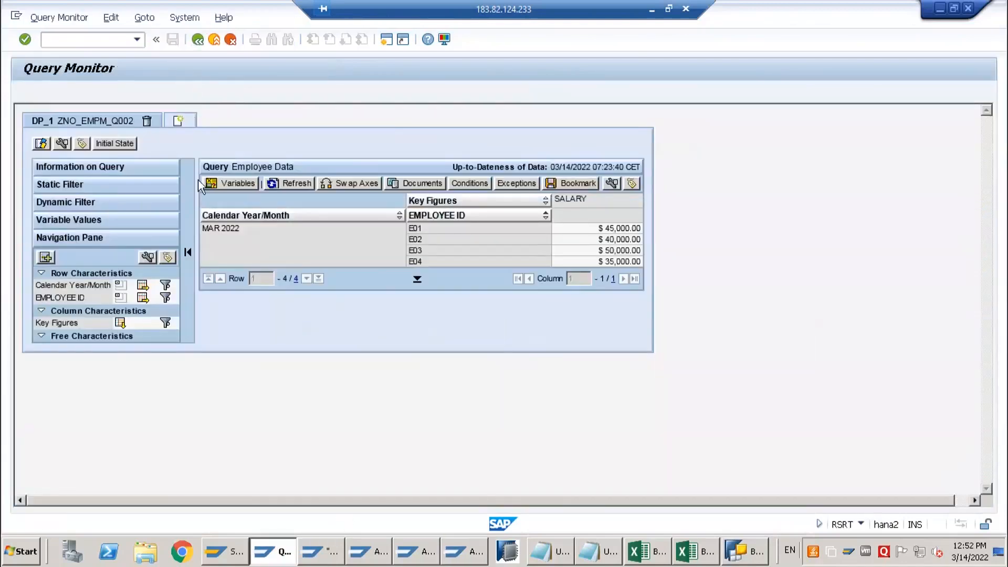
left_click(346, 561)
left_click(445, 555)
left_click(197, 39)
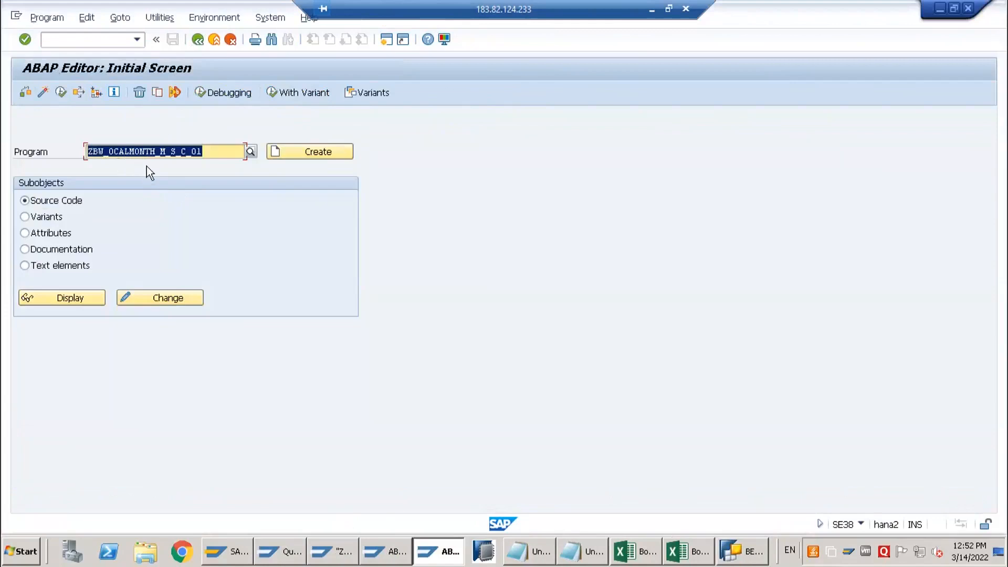
Copy program ZBW_0CALMONTH_M_S_C_01 to ZBW_0CALMONTH_O_I_C_01, taking the variable's technical name from Query Designer, and save its object directory entry
left_click(158, 93)
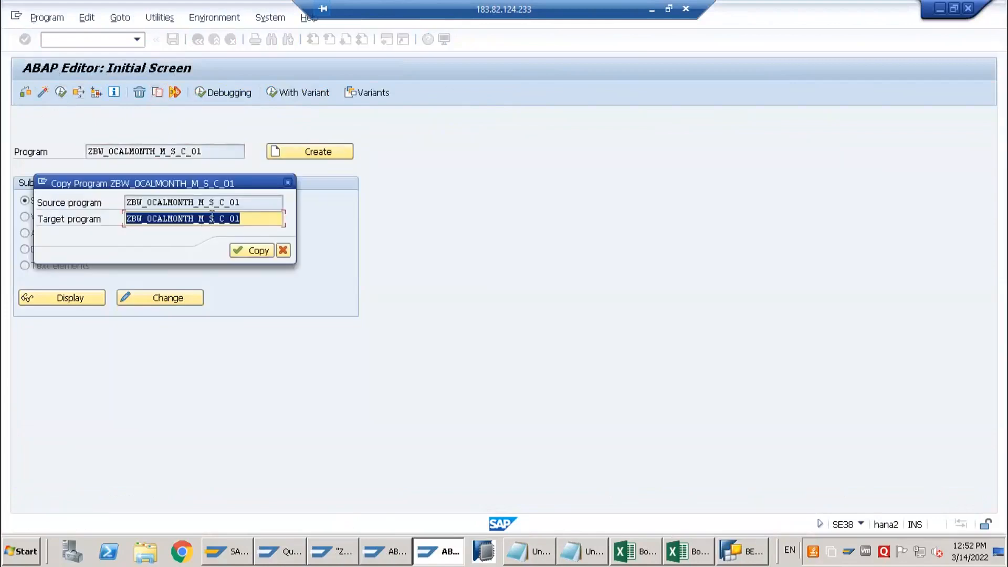
left_click(722, 548)
left_click(332, 124)
double_click(889, 210)
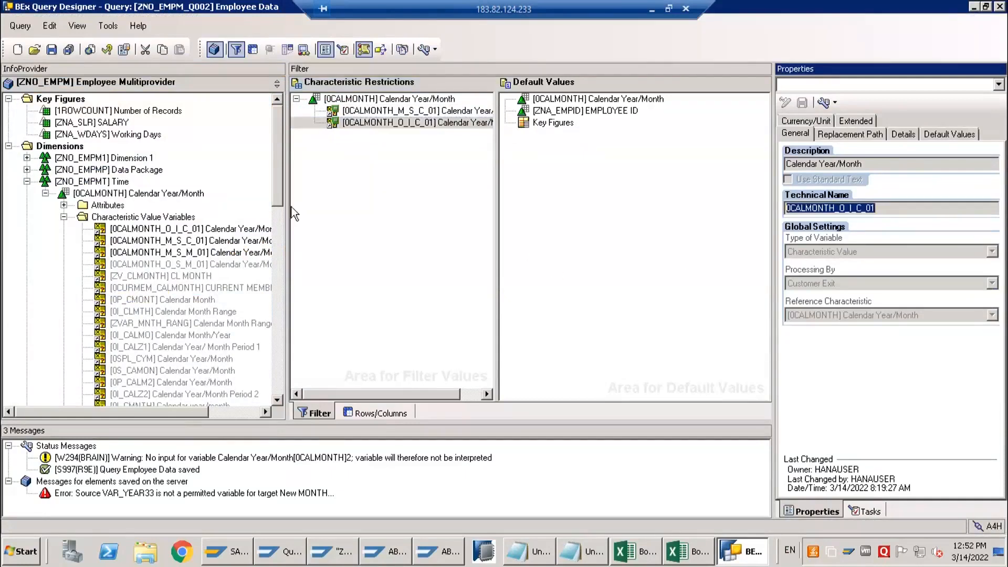
key("alt+Tab")
left_click_drag(146, 218, 241, 218)
key("ctrl+v")
left_click(256, 251)
left_click(119, 347)
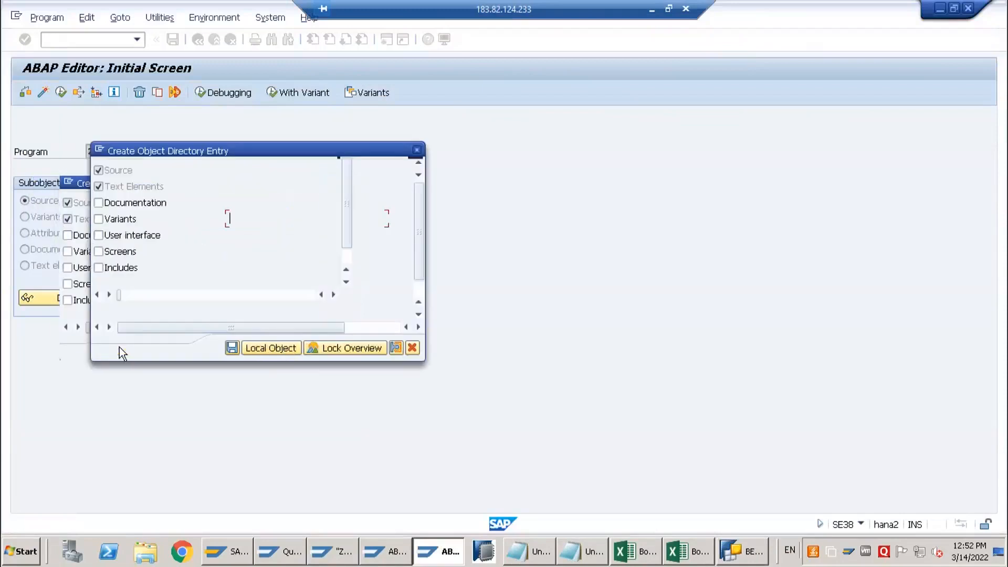
left_click(233, 349)
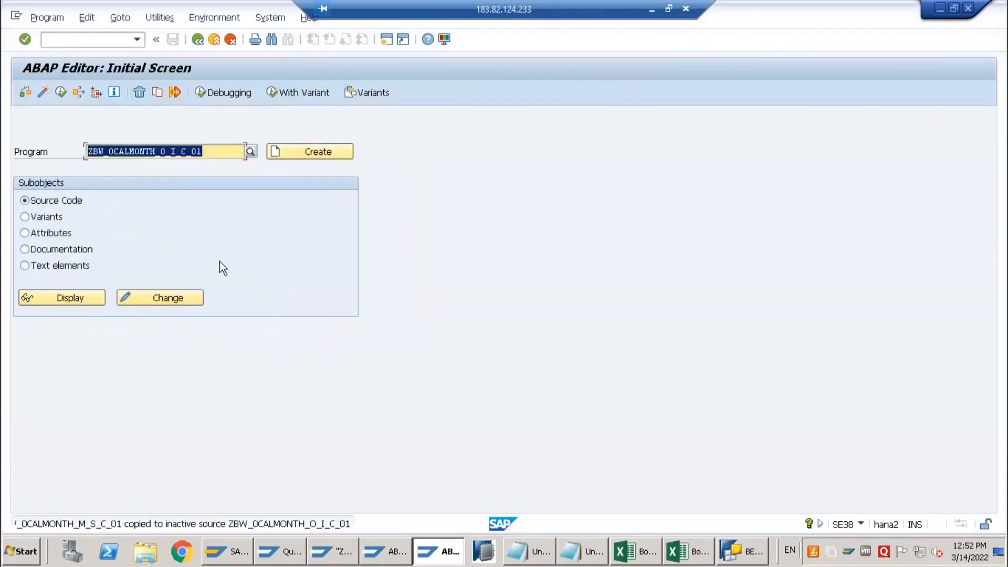
Comment out the four l_s_range lines under WHEN 1 in ZBW_0CALMONTH_O_I_C_01 and activate the program
left_click(168, 300)
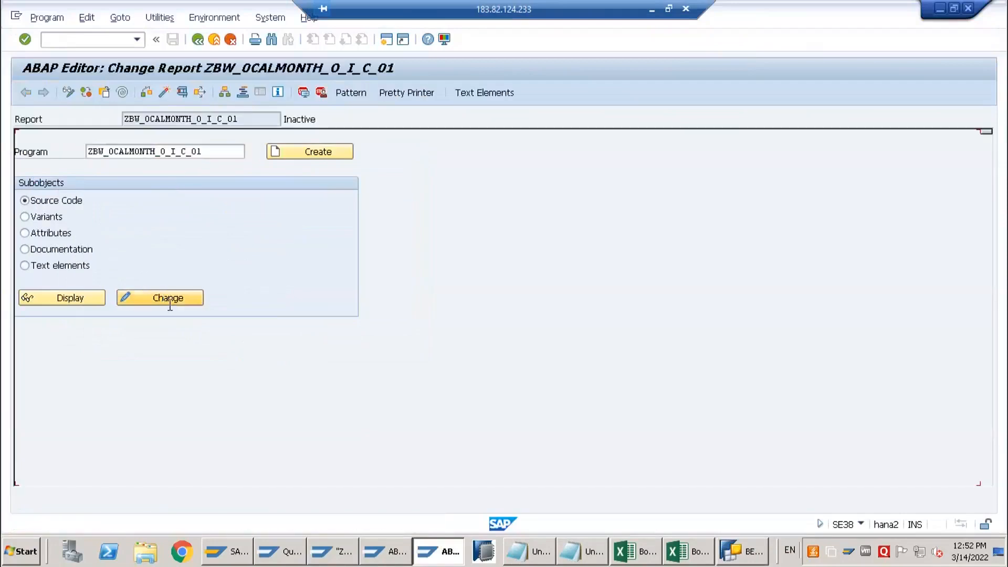
scroll(250, 349, "down", 9)
scroll(234, 344, "up", 4)
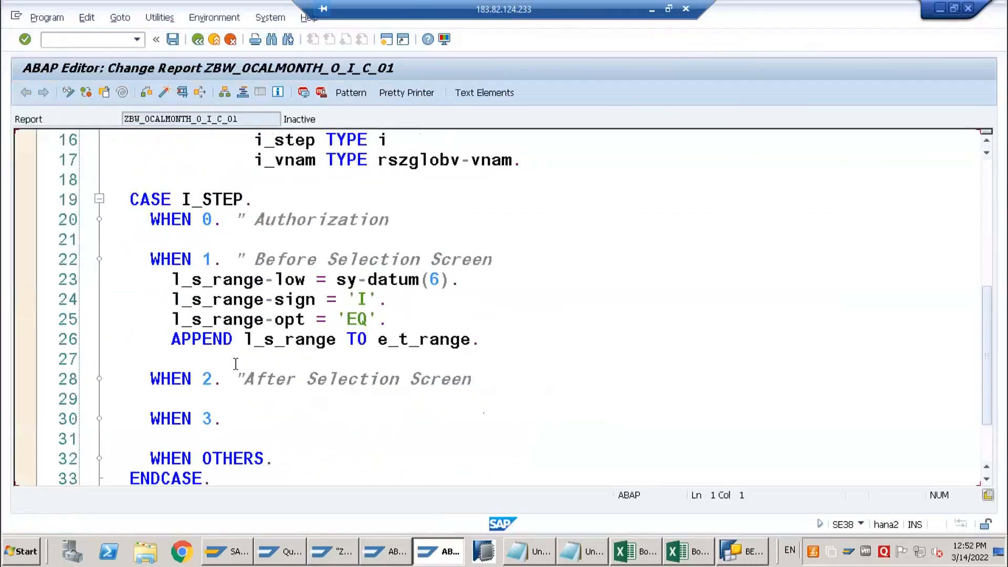
left_click_drag(212, 279, 222, 353)
key("ctrl+less")
left_click(241, 409)
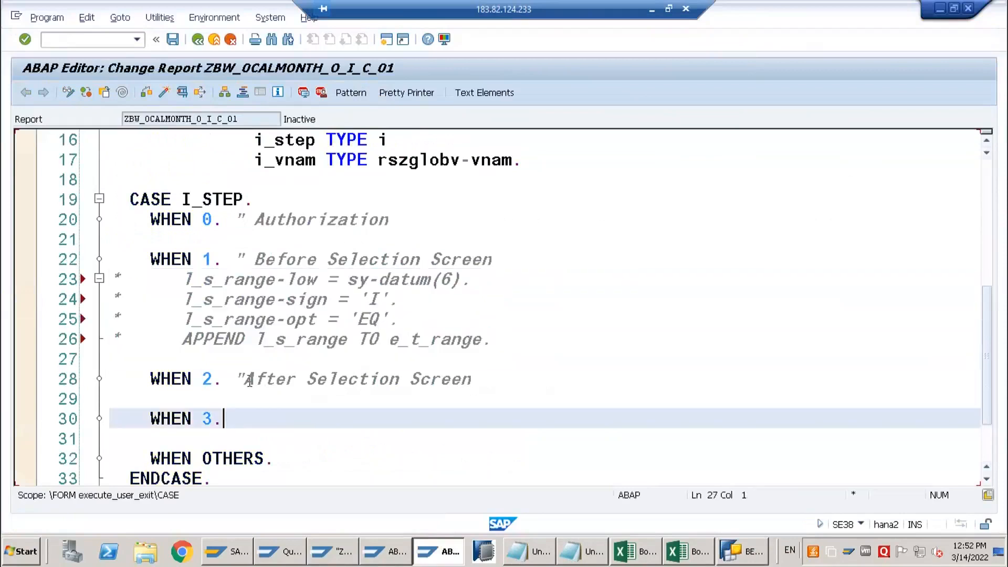
scroll(190, 144, "up", 4)
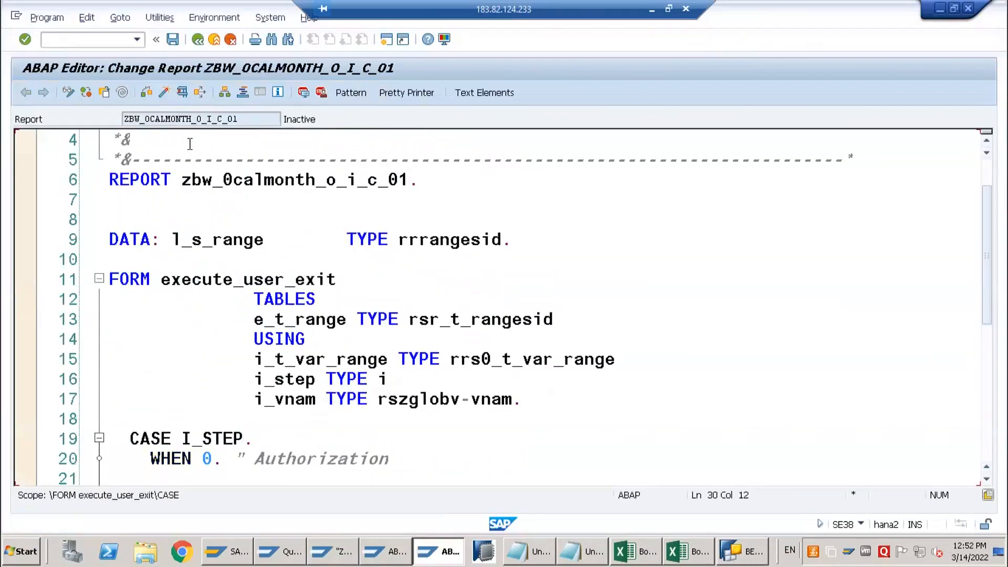
left_click(164, 94)
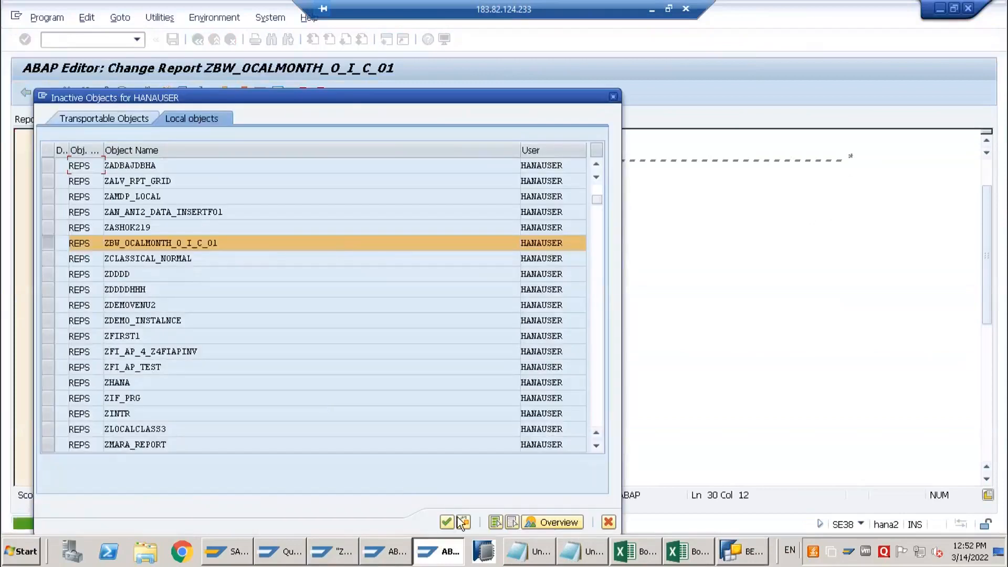
left_click(447, 521)
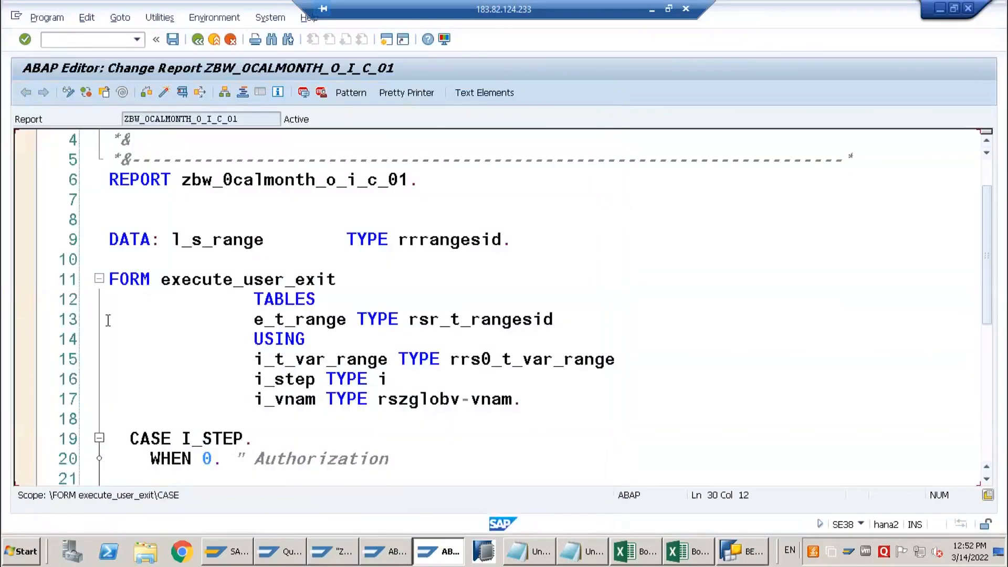
Set an external breakpoint on the CASE I_STEP line of ZBW_0CALMONTH_O_I_C_01
scroll(127, 388, "down", 2)
left_click(141, 319)
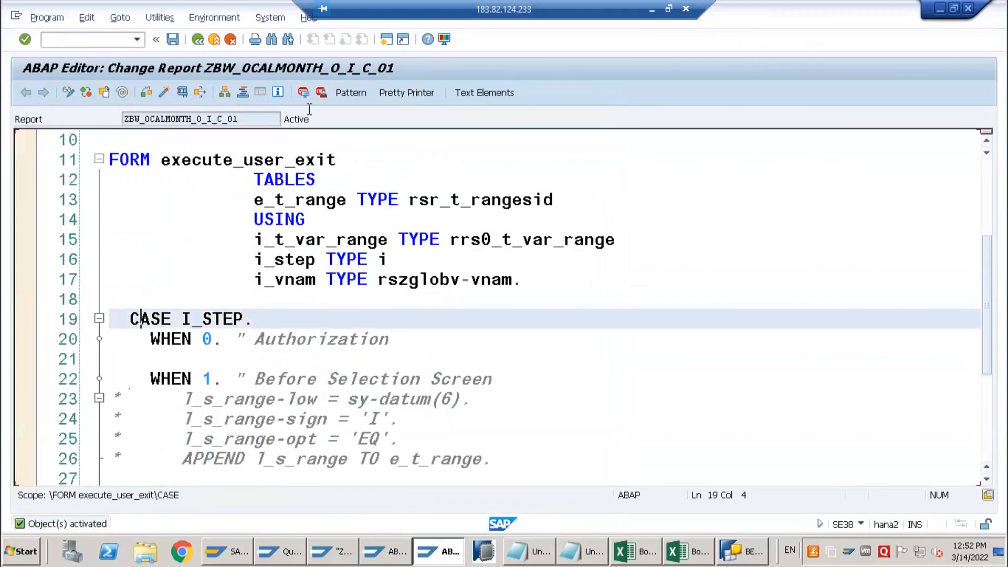
left_click(320, 92)
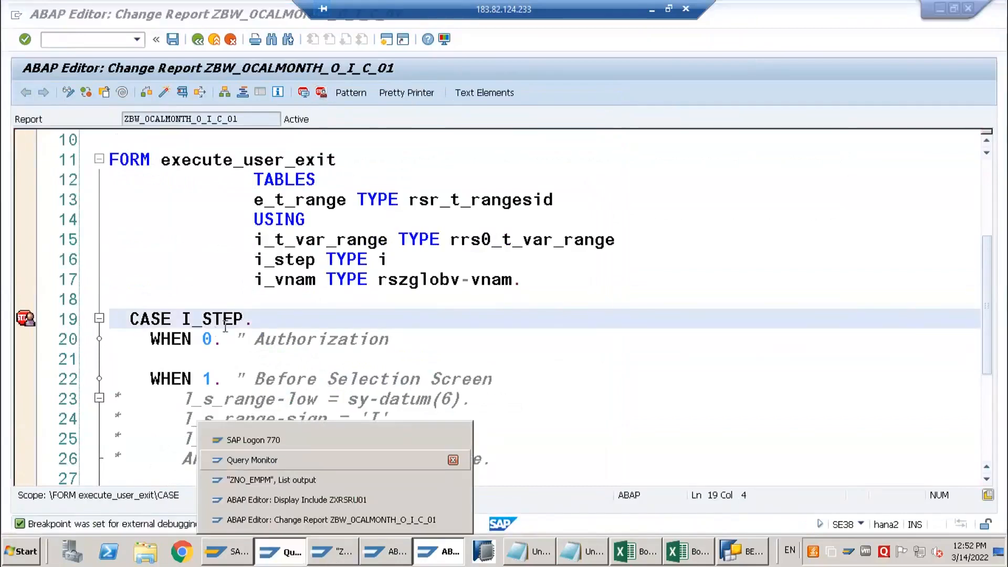
Execute query ZNO_EMPM_Q002 in Query Monitor and display variables I_VNAM and I_STEP in the debugger
left_click(251, 460)
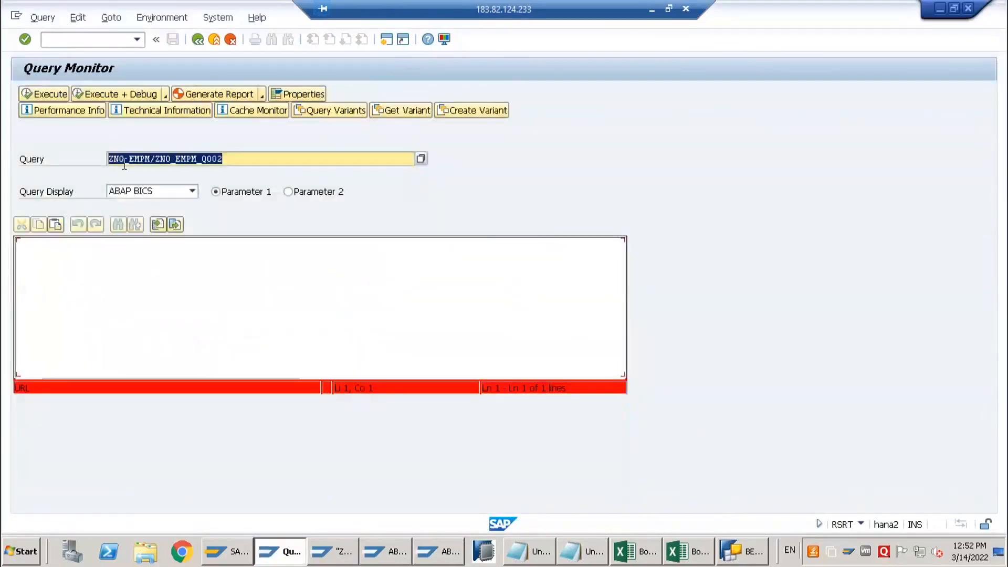
left_click(53, 92)
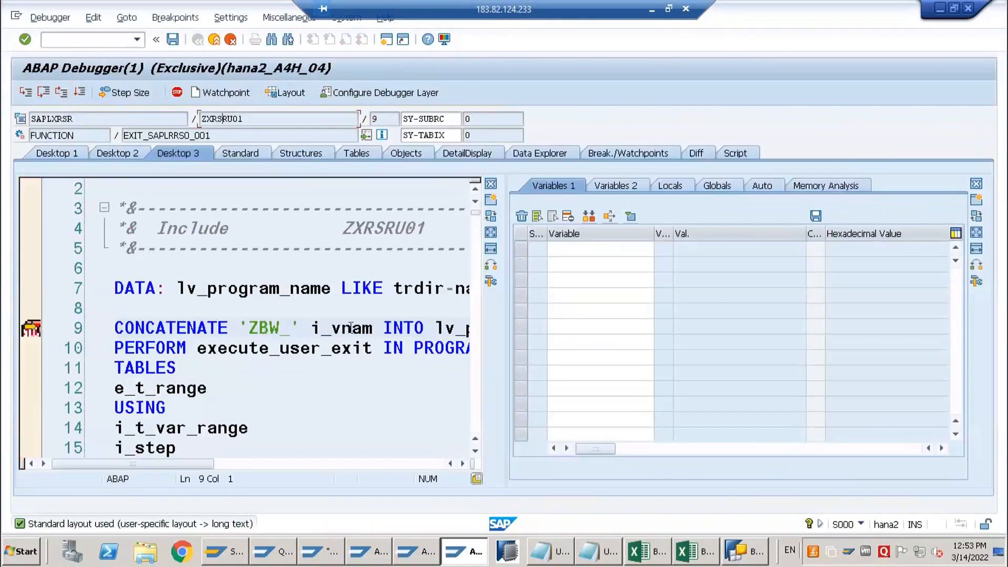
double_click(351, 328)
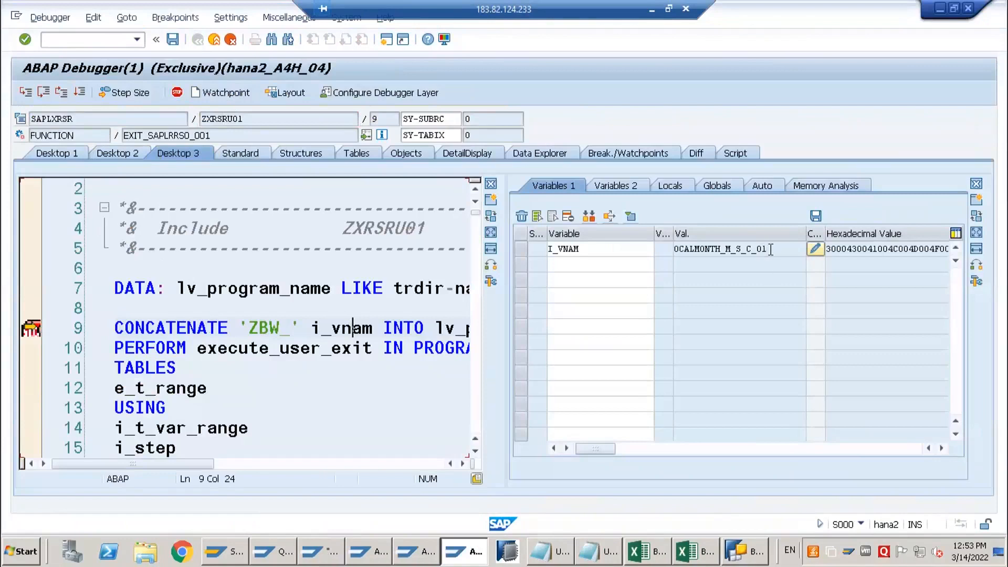
left_click_drag(770, 249, 669, 249)
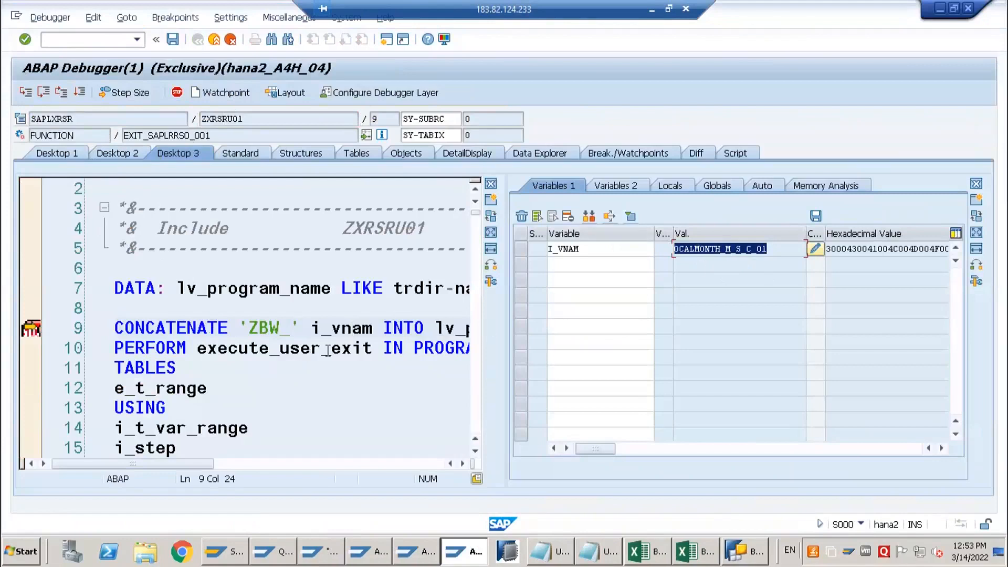
double_click(145, 447)
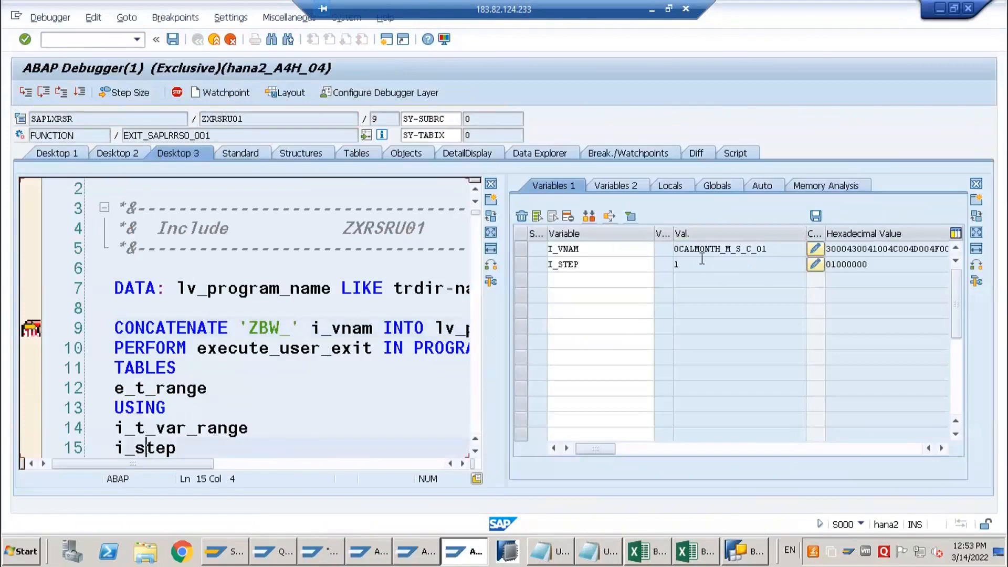
left_click(685, 265)
Step through the user exit form of ZBW_0CALMONTH_M_S_C_01 until execution returns to CASE i_vnam in include ZXRSRU01
key("F5")
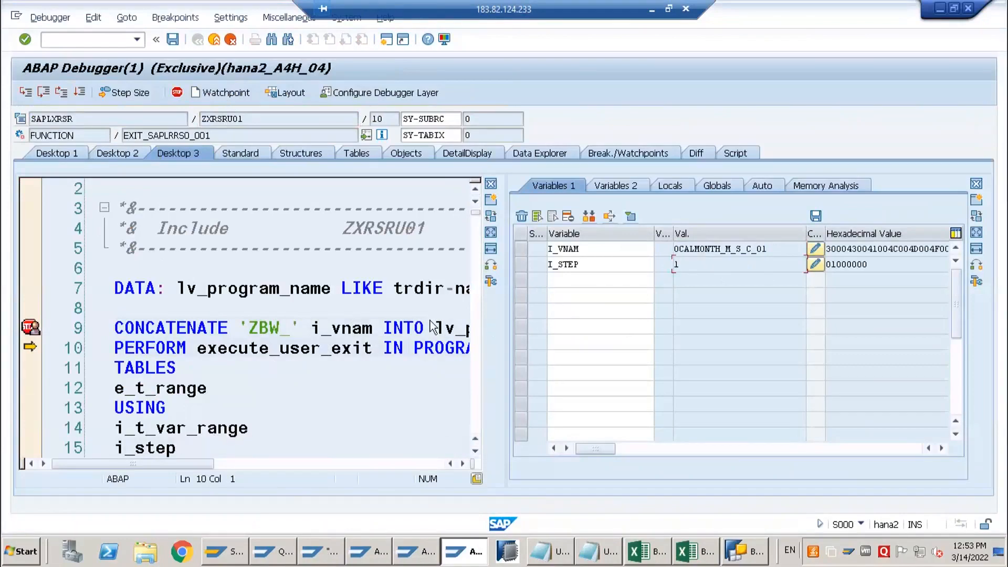
key("F5")
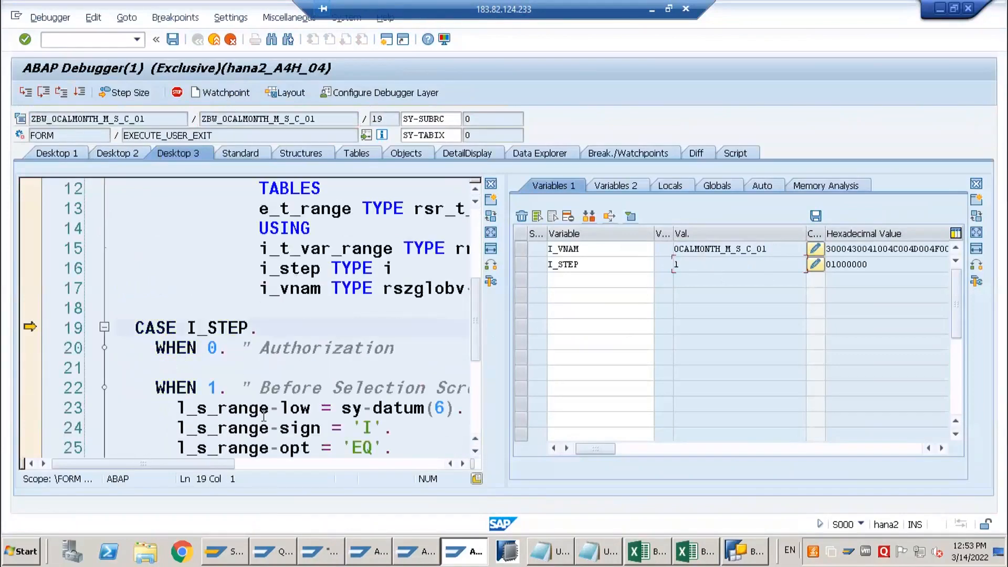
key("F5")
key("F5")
key("F5")
key("F5")
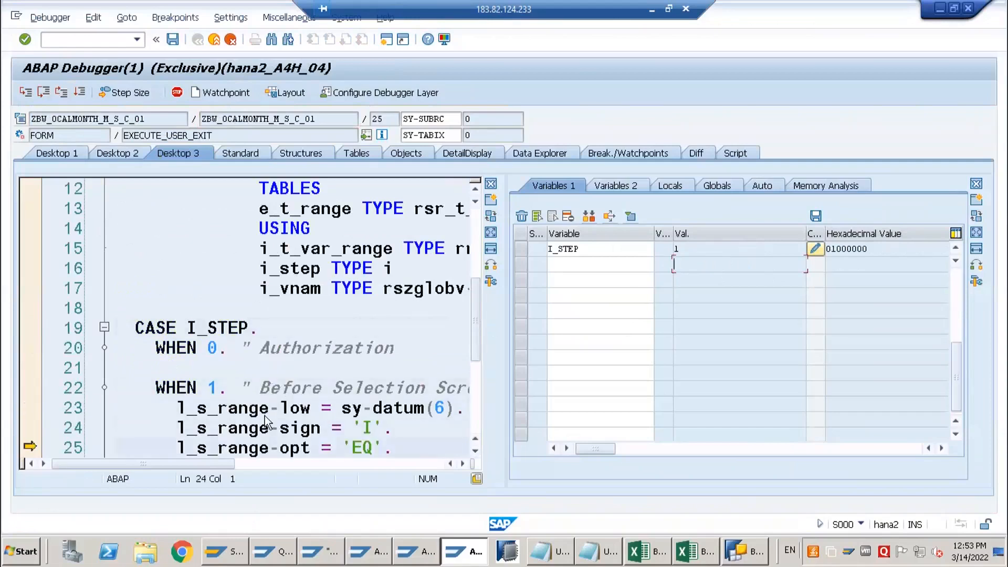
key("F5")
key("F5")
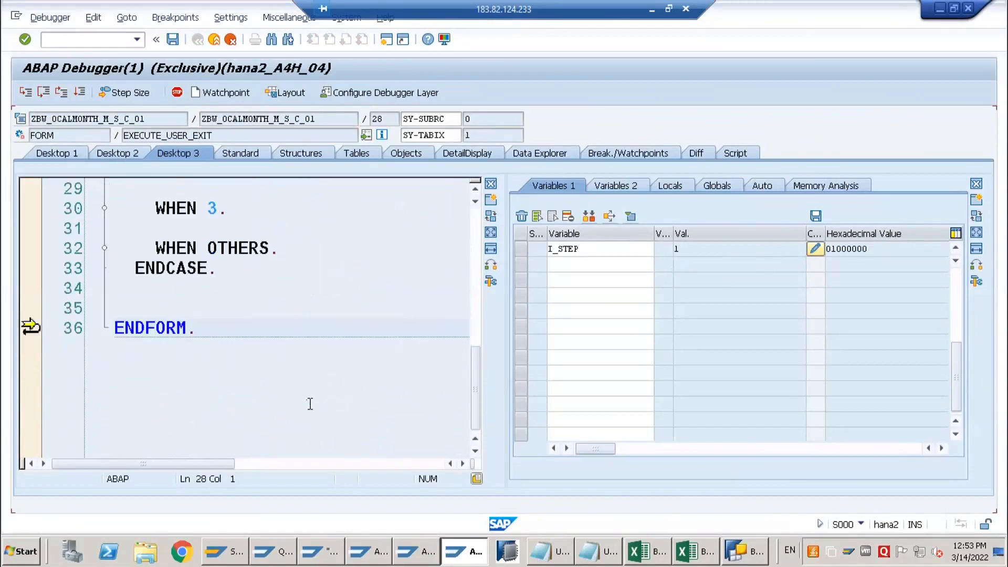
key("F5")
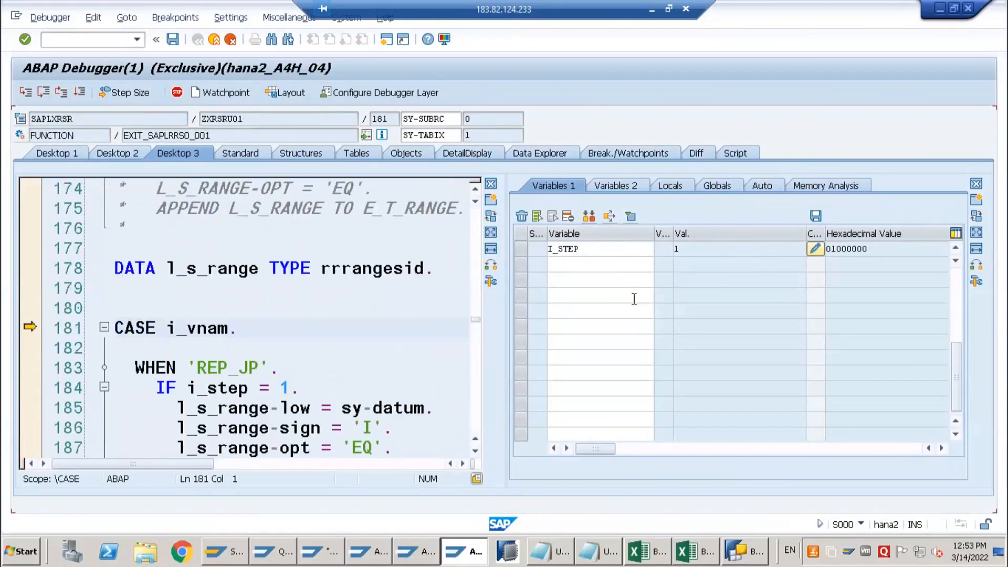
Continue execution to the next stop in ZXRSRU01 and check the values of I_VNAM and I_STEP
scroll(634, 298, "up", 1)
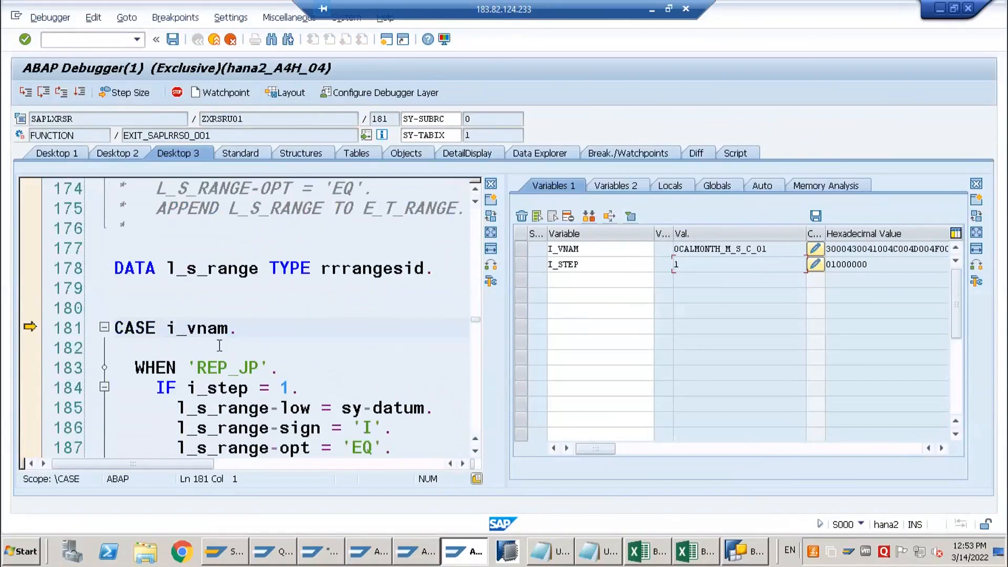
key("F6")
left_click(80, 91)
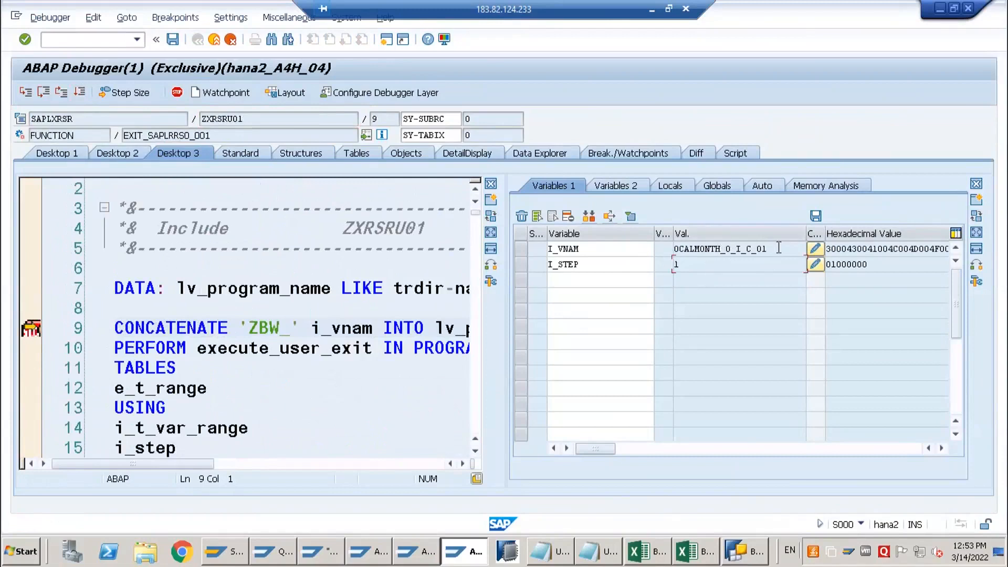
key("shift+Home")
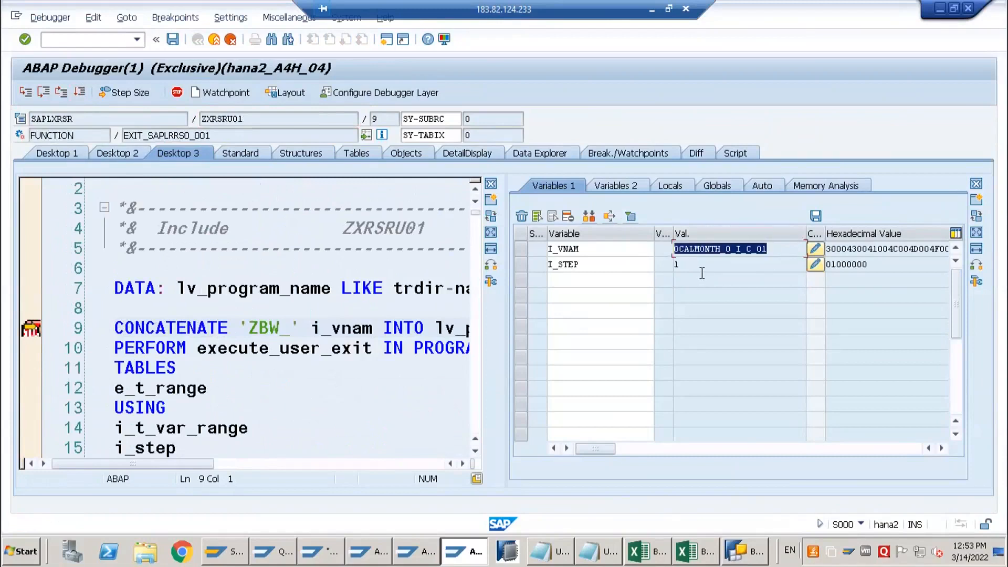
left_click_drag(699, 264, 614, 263)
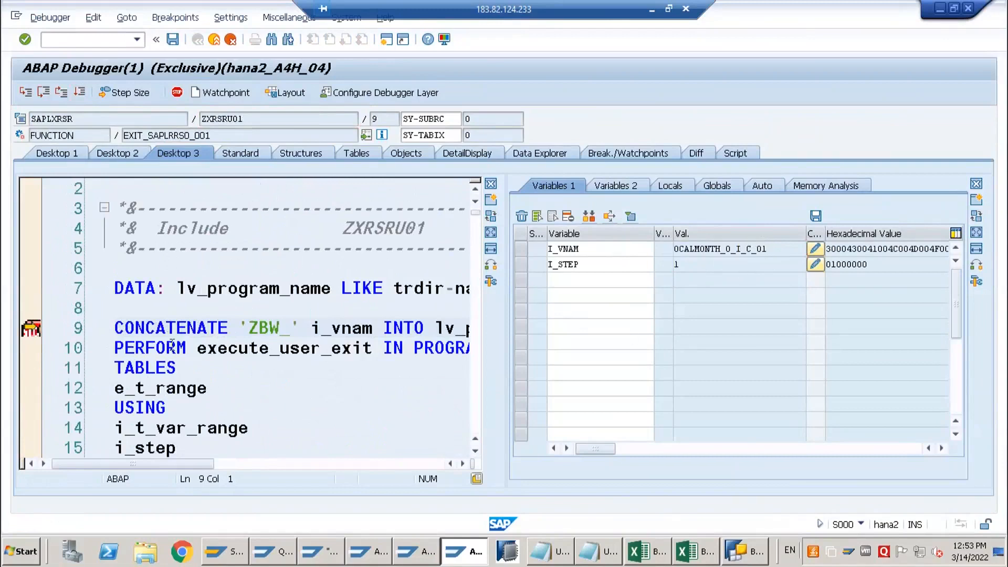
Step from ZXRSRU01 into the user exit form of ZBW_0CALMONTH_O_I_C_01 as far as the WHEN 2 branch and check the value of I_VNAM
key("F5")
key("F5")
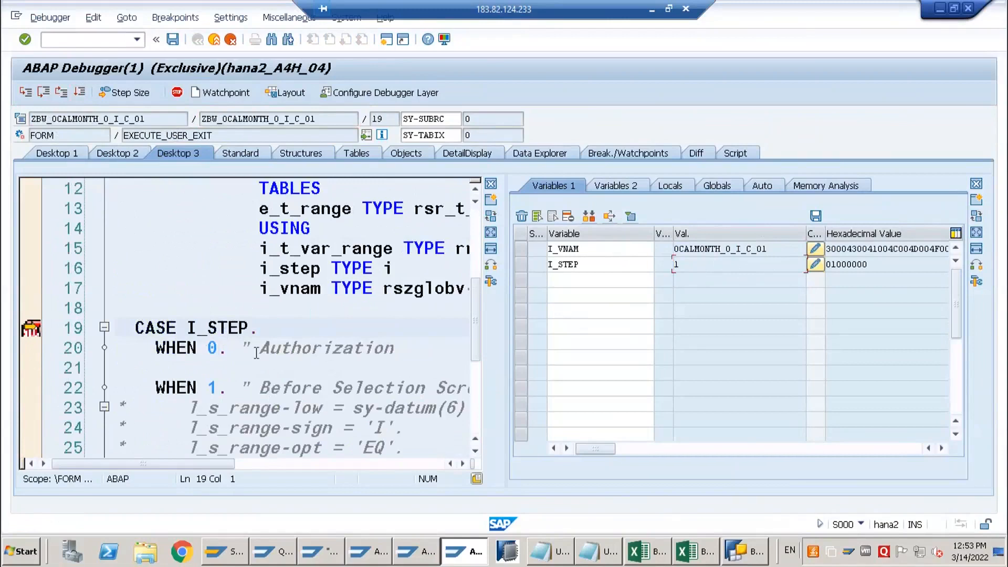
key("F5")
key("F5")
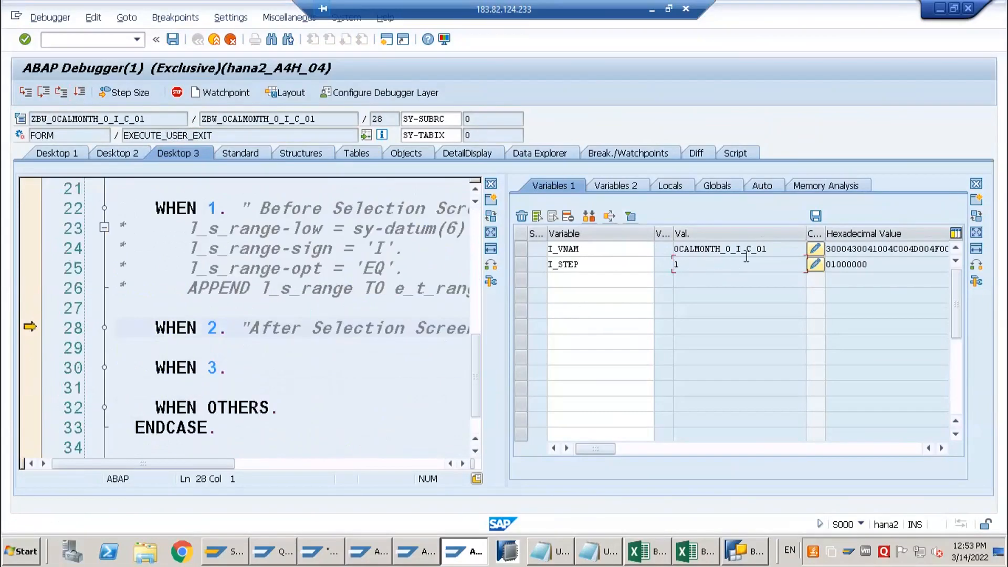
left_click_drag(784, 248, 674, 250)
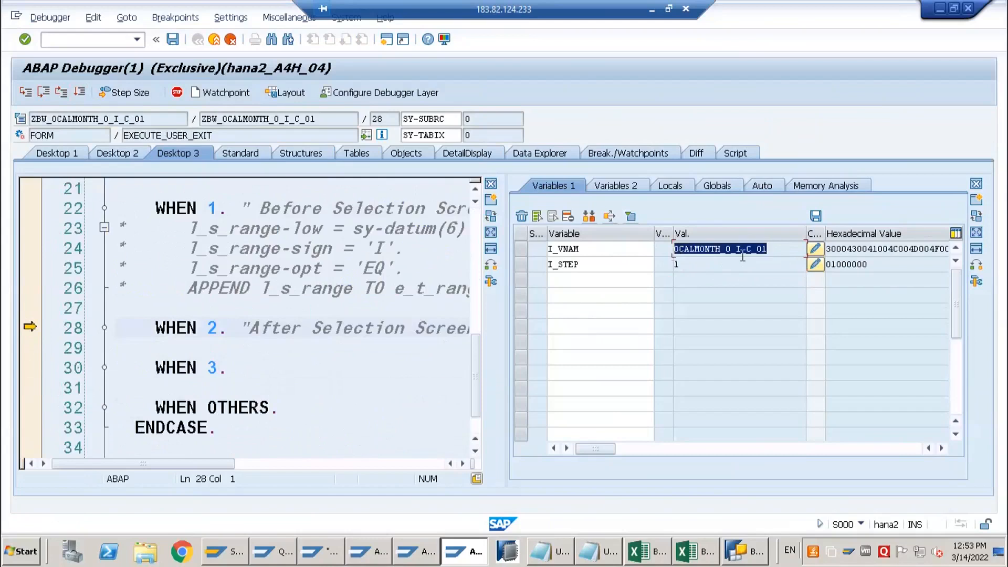
left_click(694, 249)
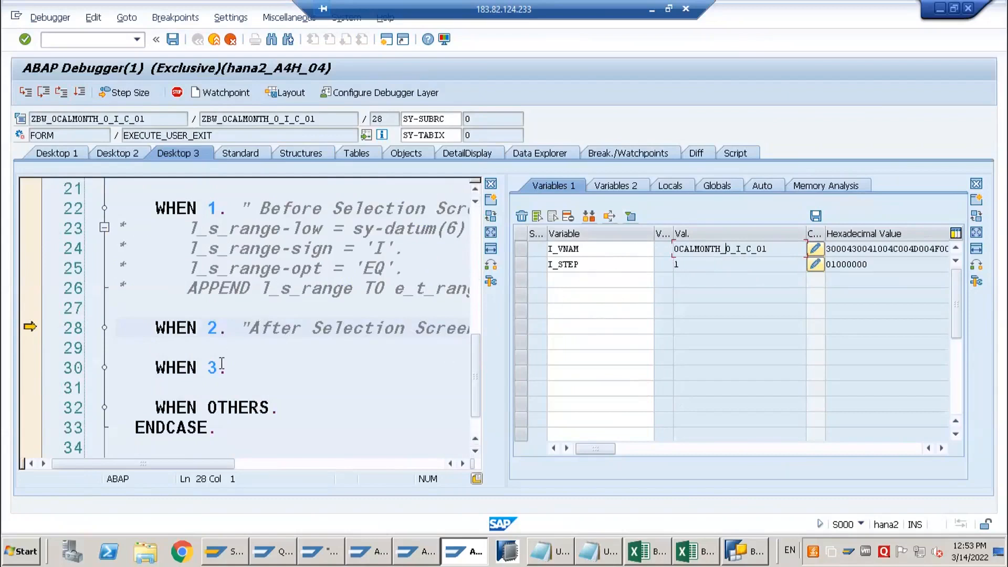
Continue execution through the remaining breakpoints until the variable entry screen of query ZNO_EMPM_Q002 opens
left_click(79, 93)
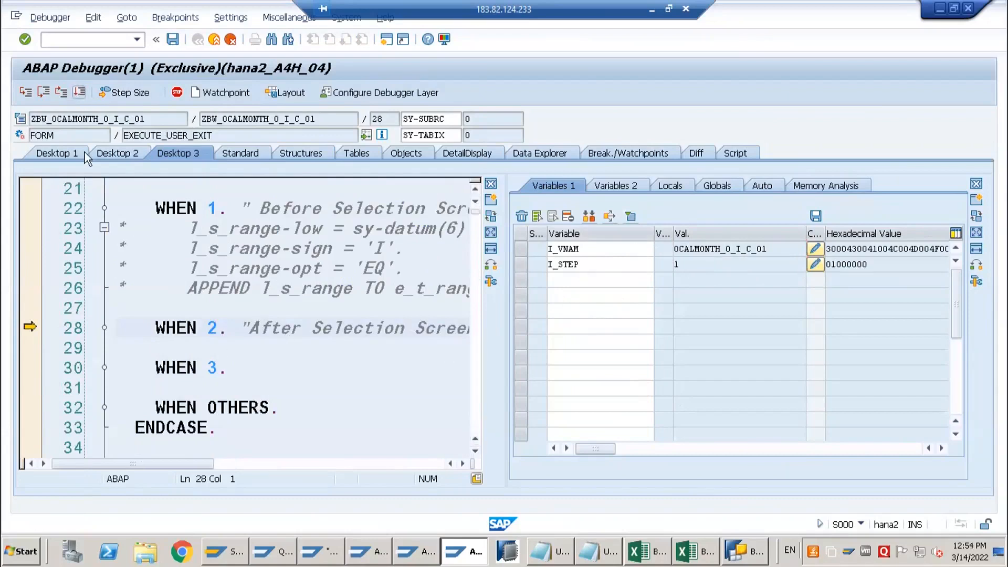
left_click(80, 91)
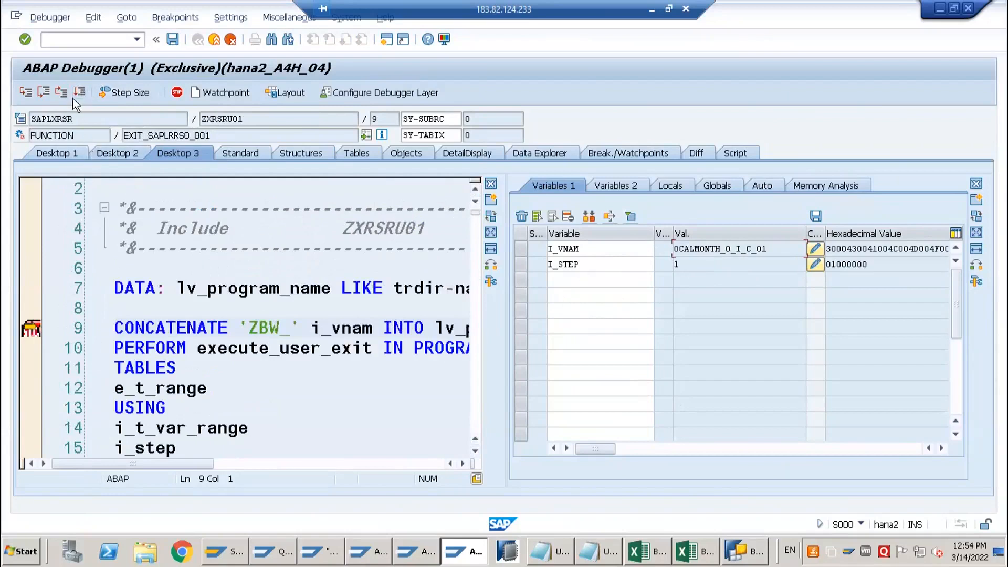
left_click(80, 93)
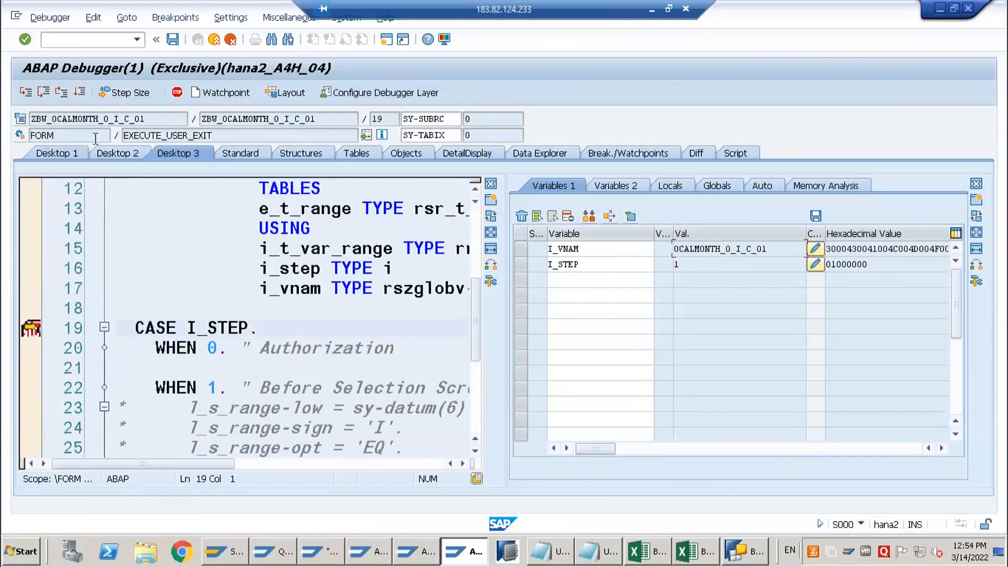
left_click(79, 93)
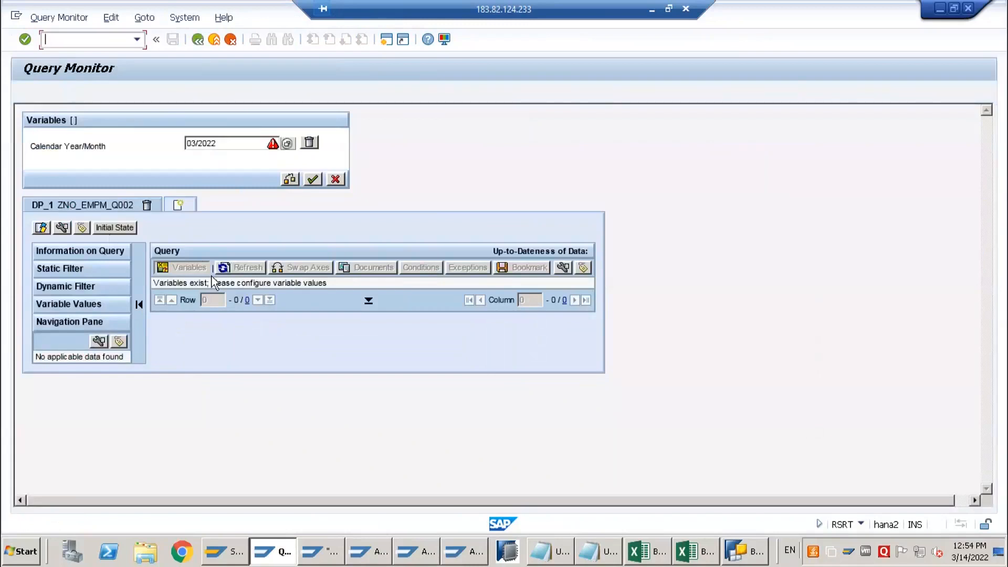
Set the Calendar Year/Month variable to 02/2022 and select its year portion
left_click(198, 143)
left_click_drag(225, 143, 181, 144)
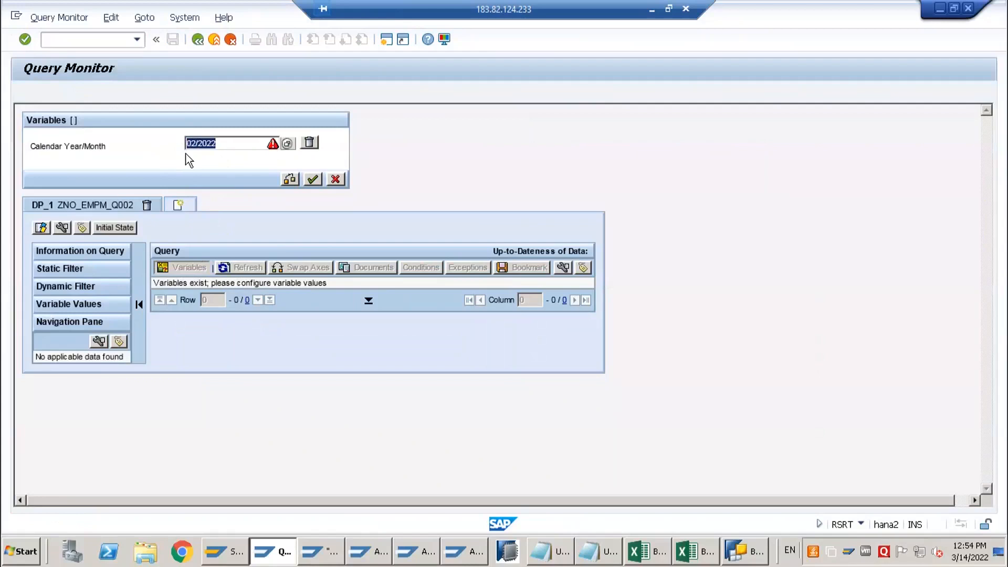
Submit the Calendar Year/Month variable and check the values of I_STEP and I_VNAM at the breakpoint in ZXRSRU01
left_click(312, 180)
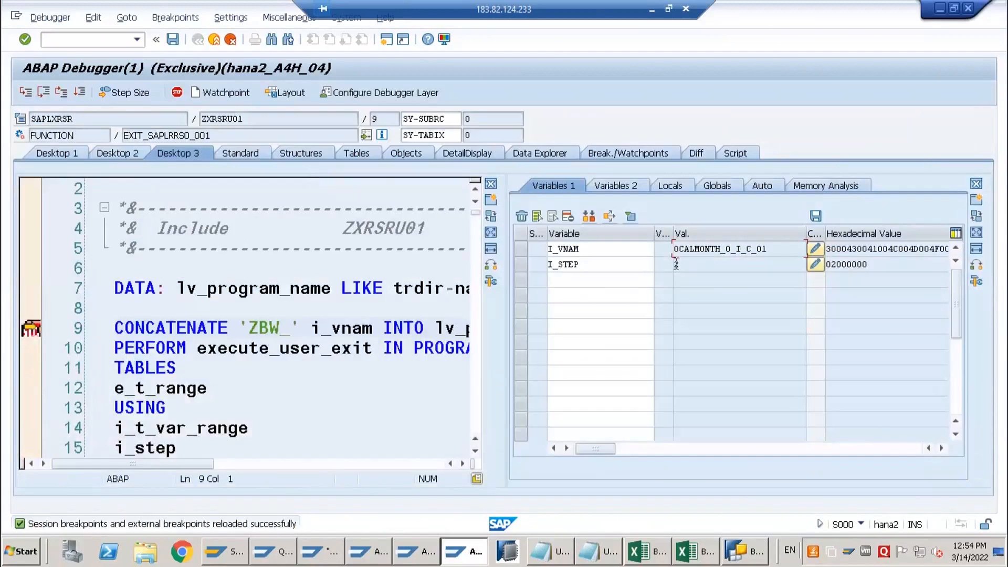
left_click(677, 264)
left_click_drag(743, 258, 774, 252)
left_click_drag(662, 252, 657, 252)
left_click(700, 250)
left_click_drag(772, 250, 676, 250)
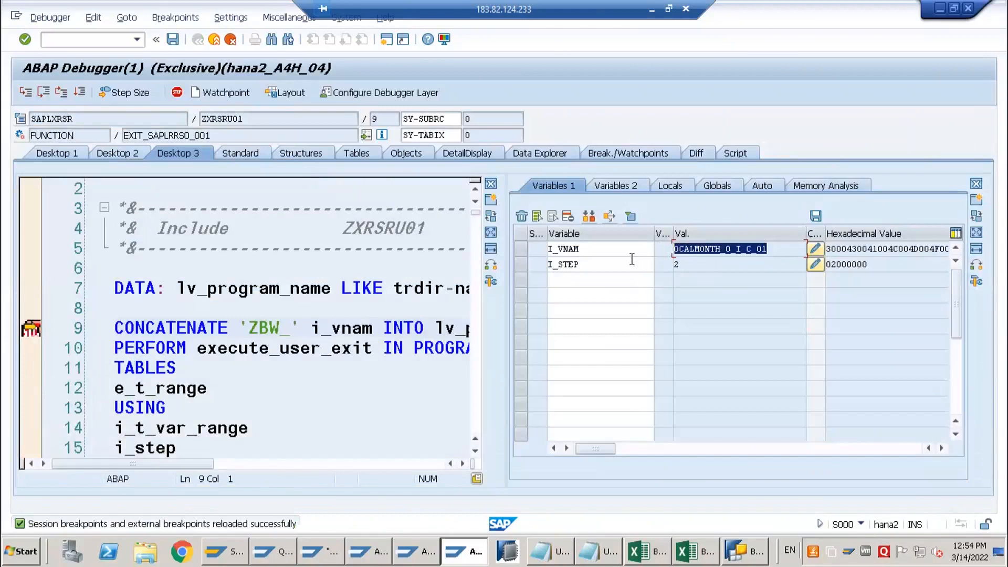
Step from ZXRSRU01 into the user exit form of ZBW_0CALMONTH_O_I_C_01 and on to its WHEN 2 branch
key("F5")
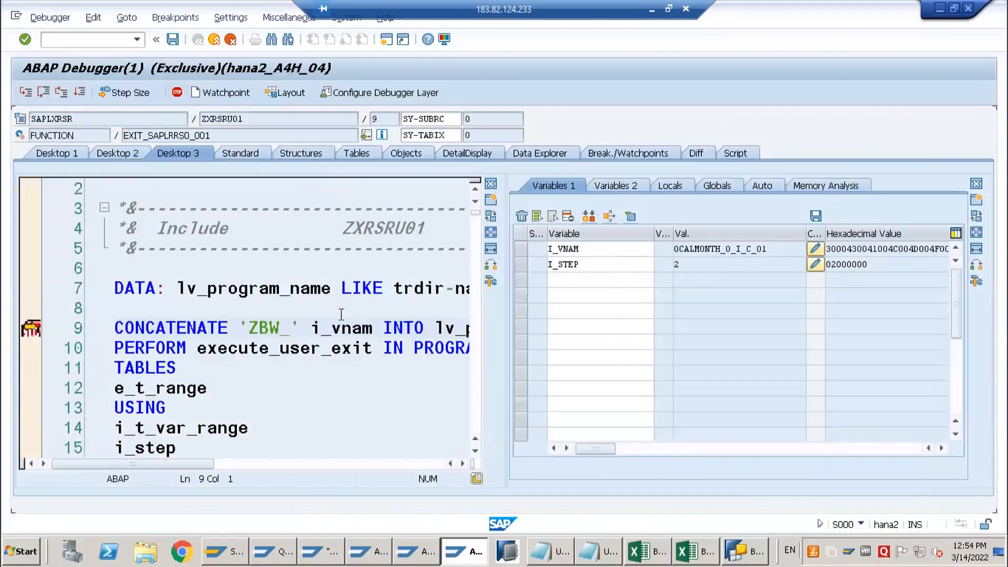
key("F5")
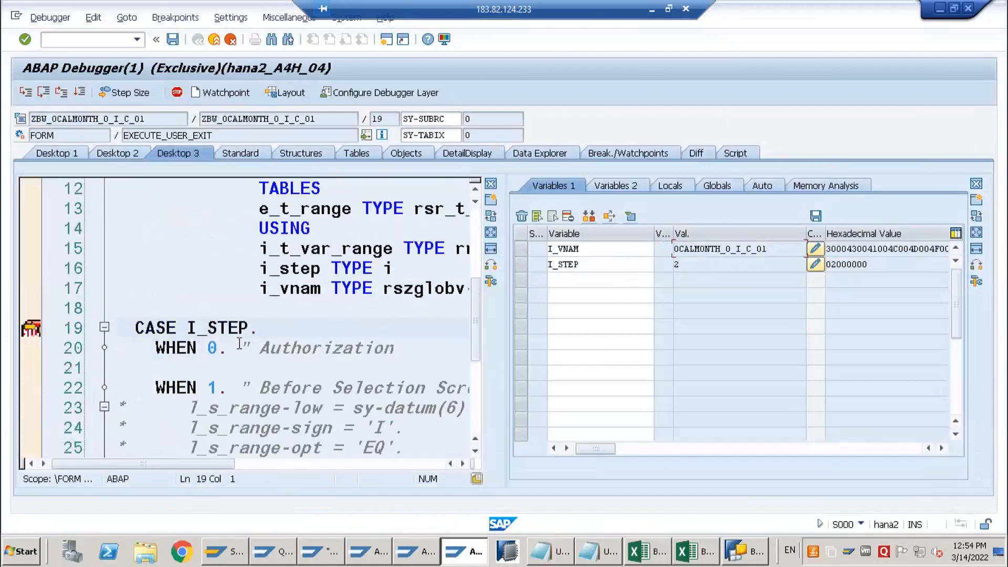
key("F5")
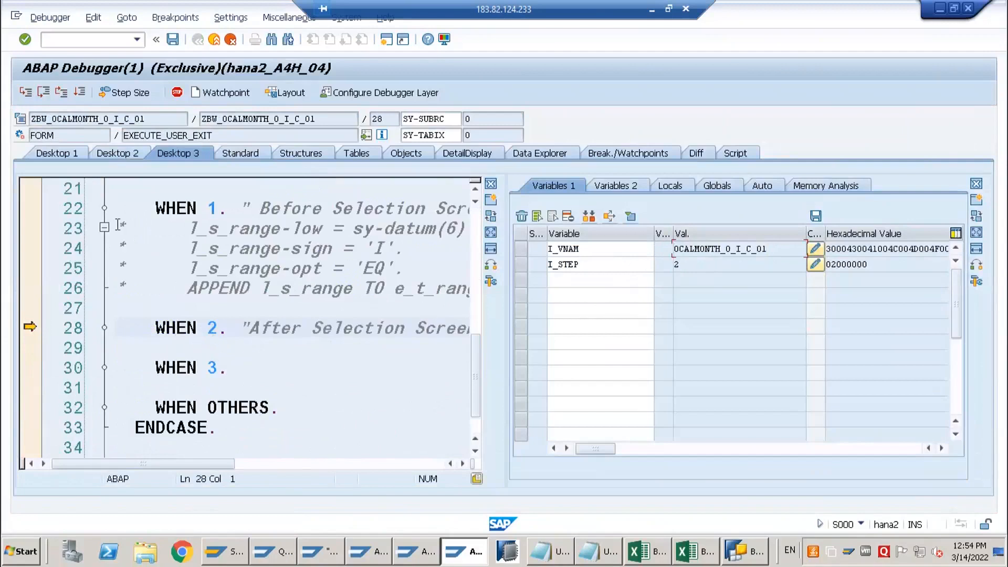
Continue to the next ZXRSRU01 stop, step through to ENDFUNCTION, and run on to the result of query ZNO_EMPM_Q002
left_click(79, 93)
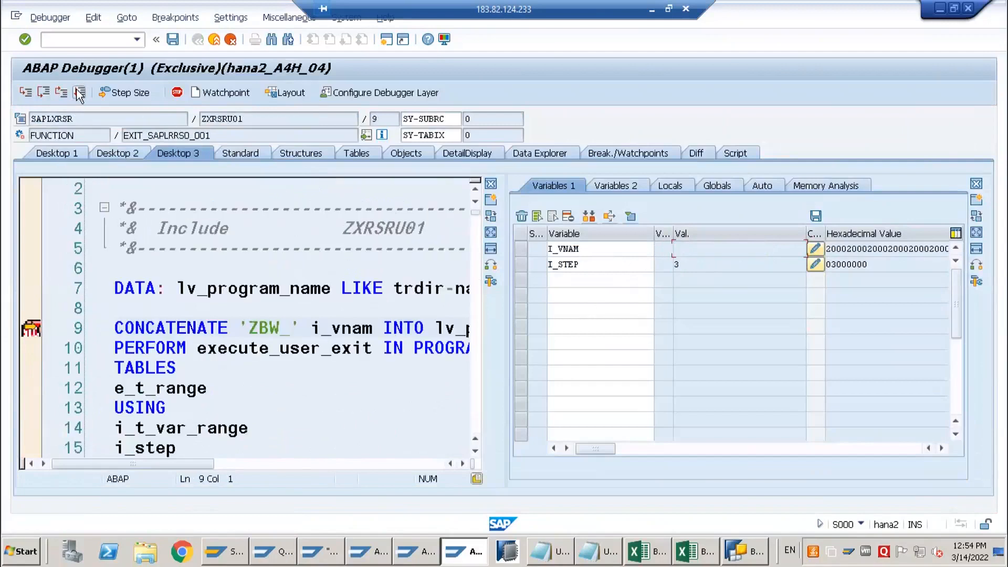
key("F5")
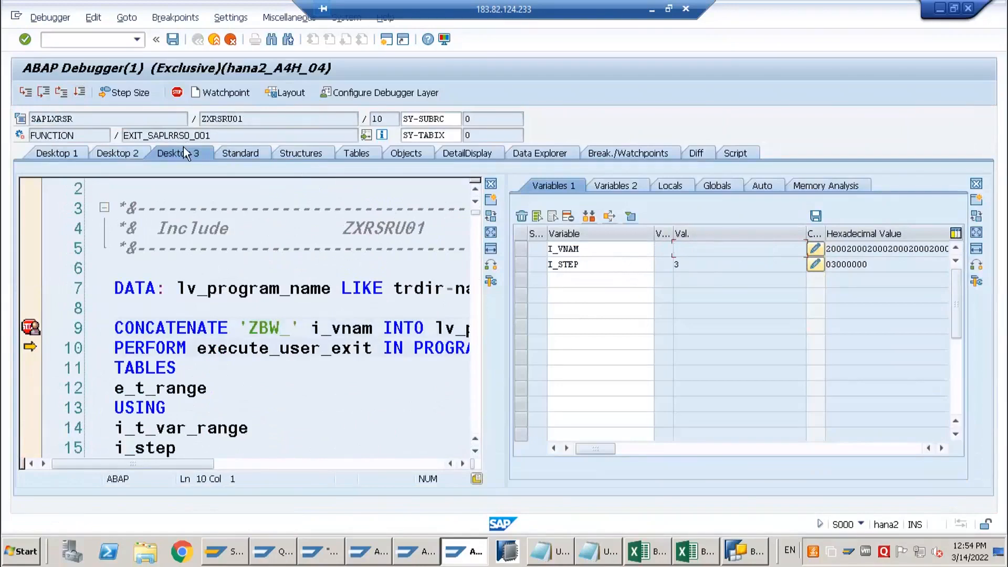
key("F5")
key("F5")
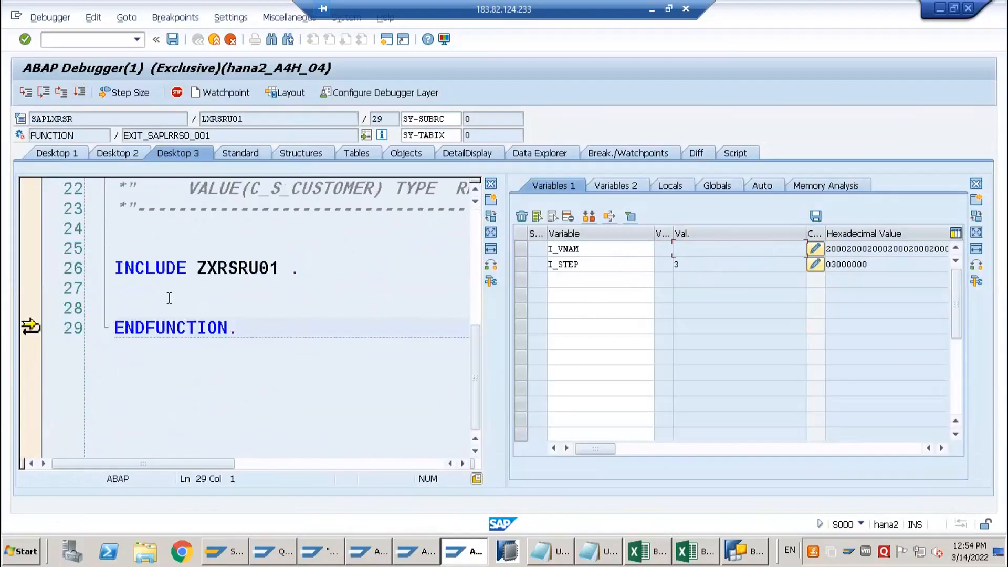
left_click(81, 94)
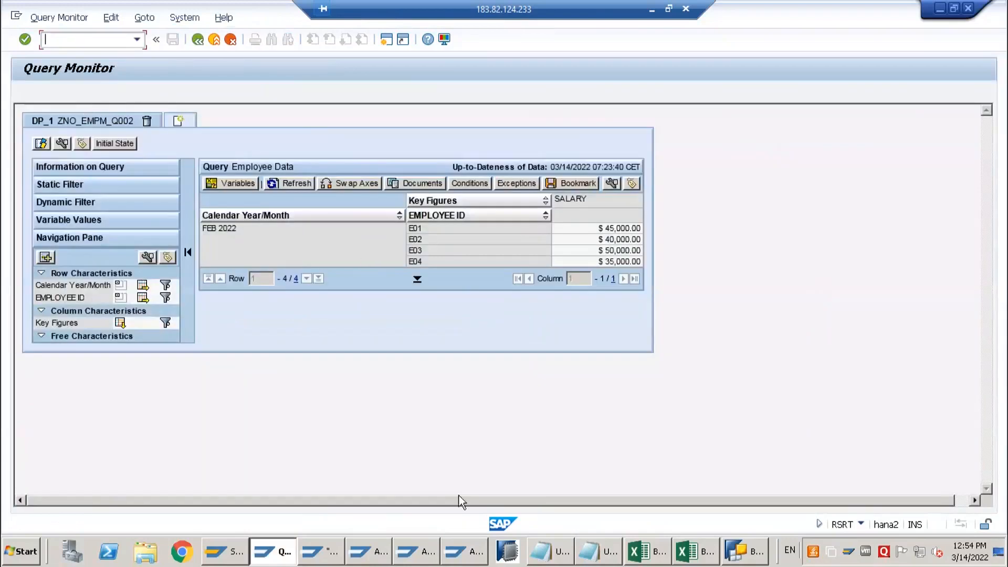
Leave the query result and switch to the ABAP Editor with report ZBW_0CALMONTH_O_I_C_01
left_click(454, 551)
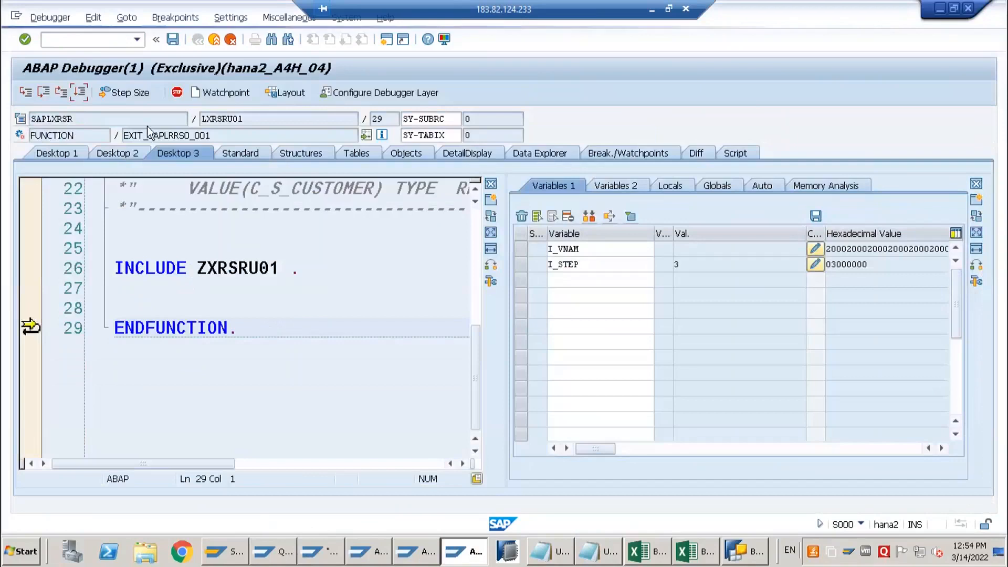
left_click(281, 551)
left_click(198, 40)
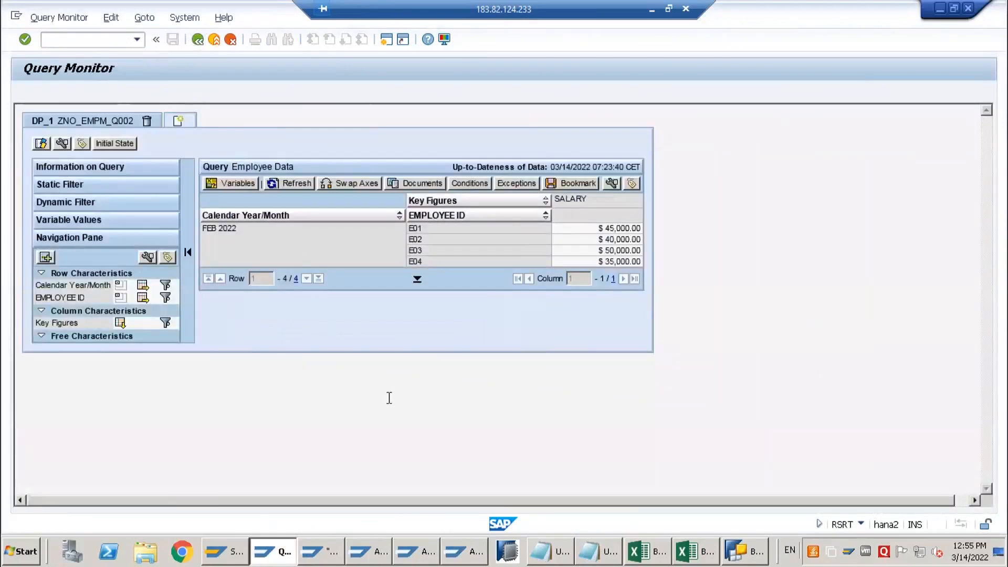
left_click(440, 558)
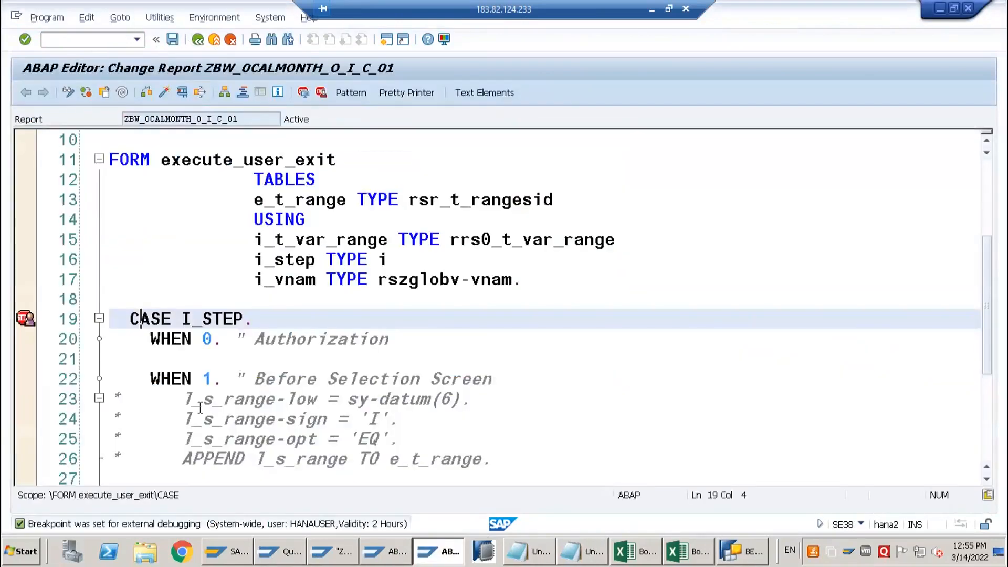
Move the four commented l_s_range lines from the WHEN 1 branch into the WHEN 2 branch, leaving a blank line above them
scroll(200, 407, "down", 3)
left_click_drag(496, 286, 110, 220)
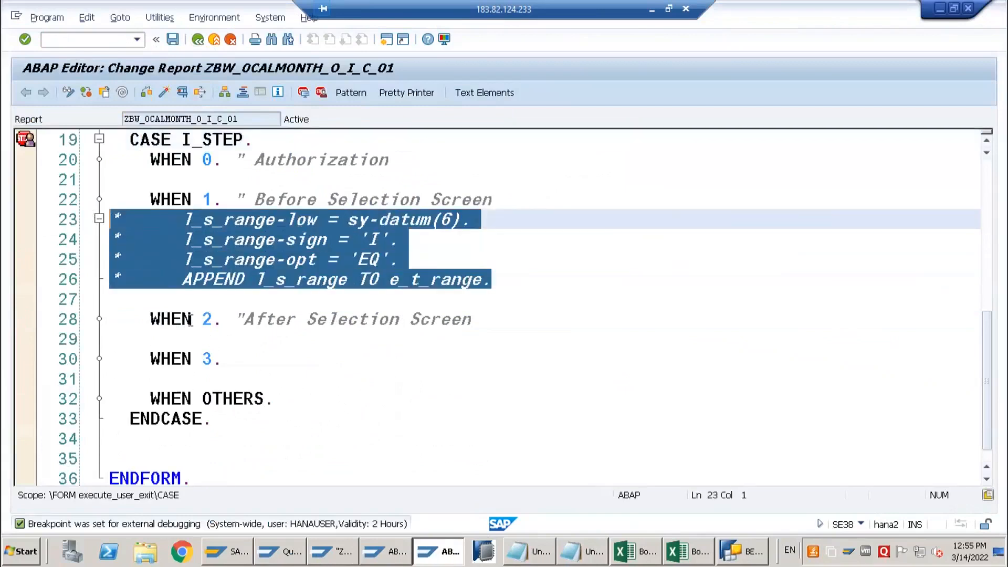
key("Delete")
left_click(503, 265)
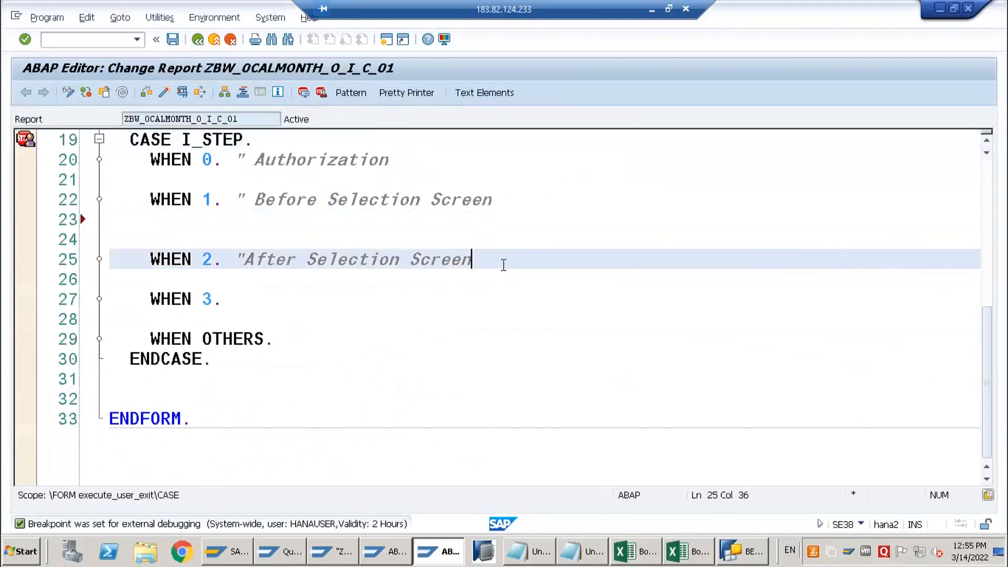
key("Return")
key("Return")
type("*      l_s_range-low = sy-datum(6). *      l_s_range-sign = 'I'. *      l_s_range-opt = 'EQ'. *      APPEND l_s_range TO e_t_range.")
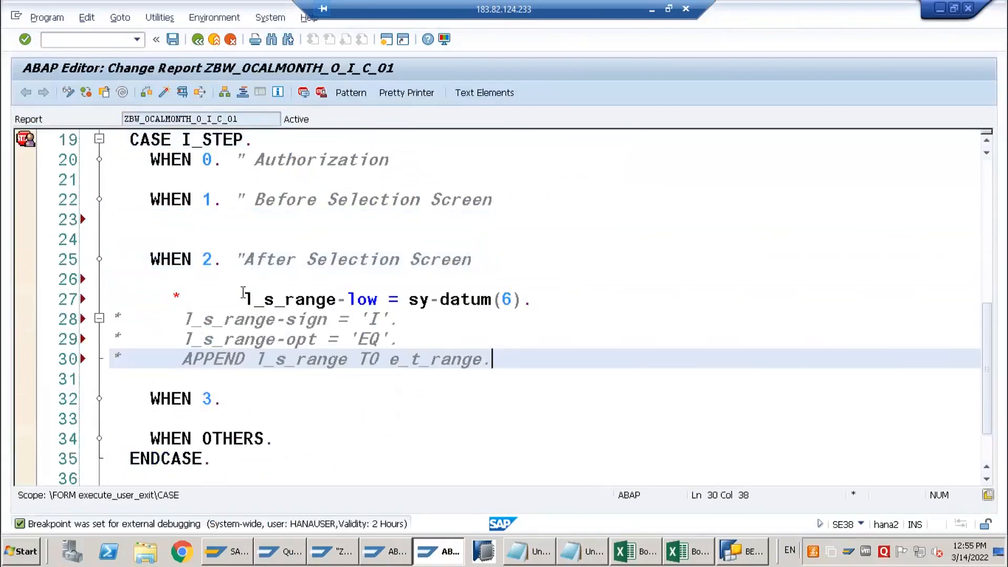
Uncomment the l_s_range low, sign, opt and APPEND lines in the WHEN 2 branch and align them
left_click_drag(183, 295, 83, 297)
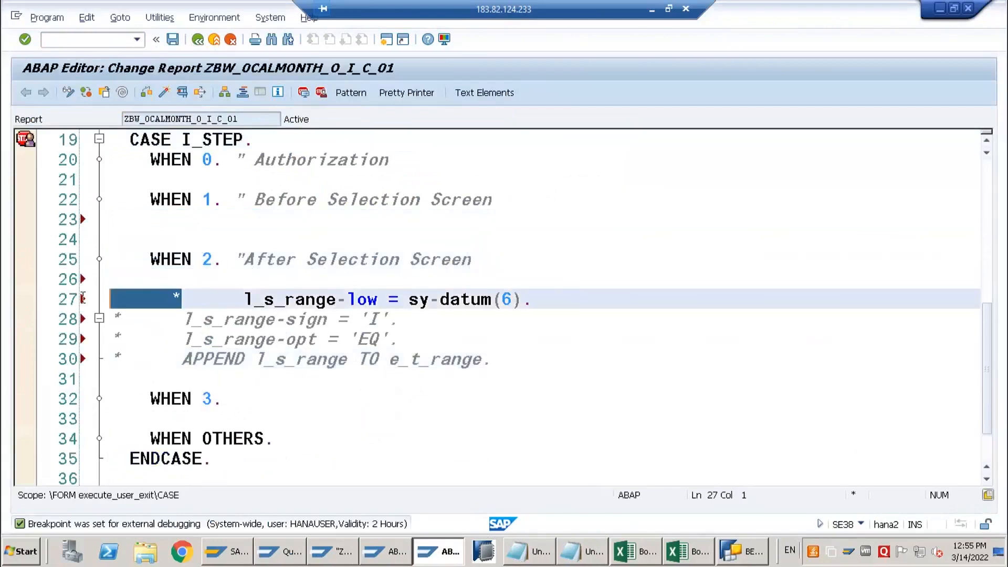
key("Delete")
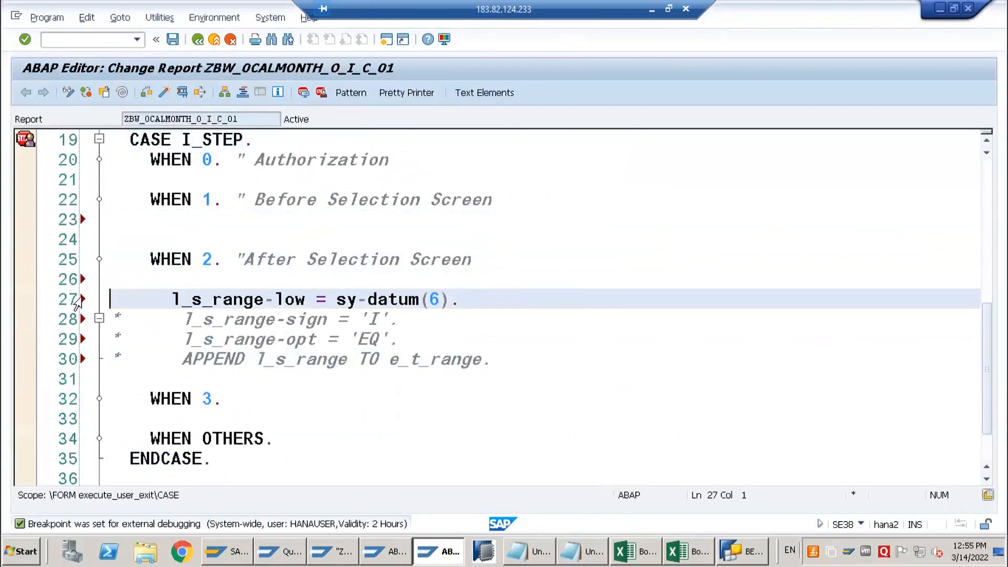
key("Down")
key("shift+Down")
key("shift+Down")
key("ctrl+greater")
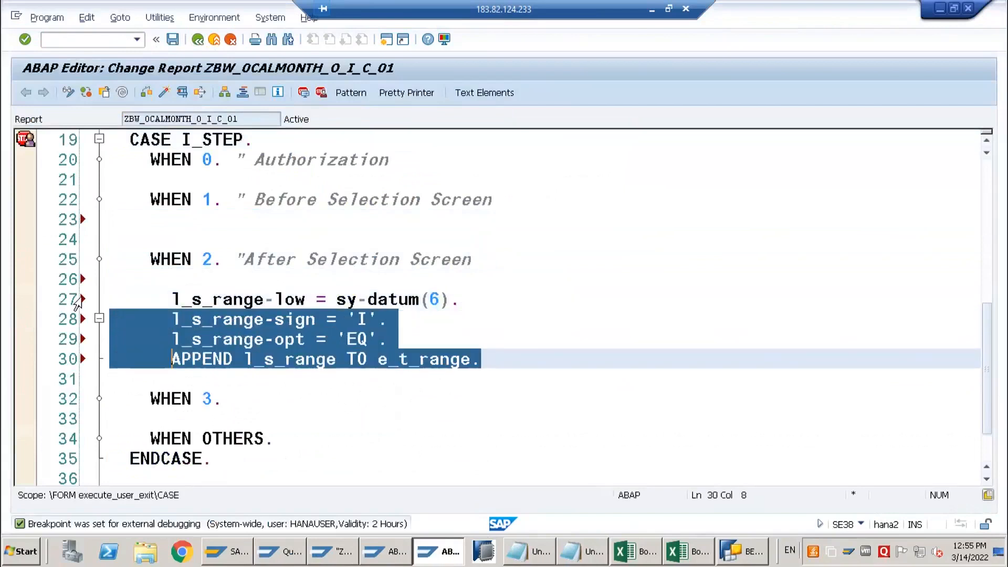
left_click(173, 319)
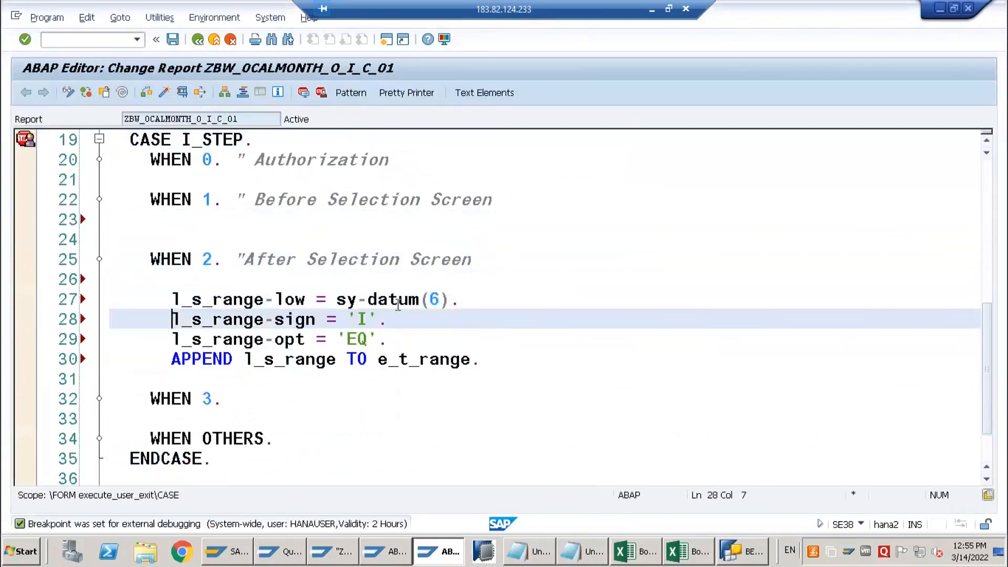
left_click_drag(481, 360, 81, 301)
key("Delete")
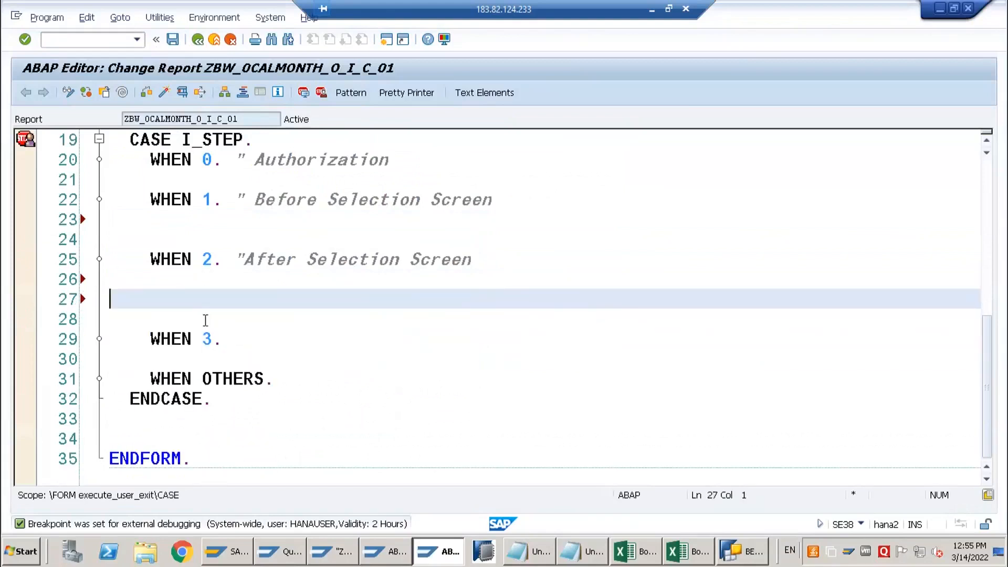
key("ctrl+z")
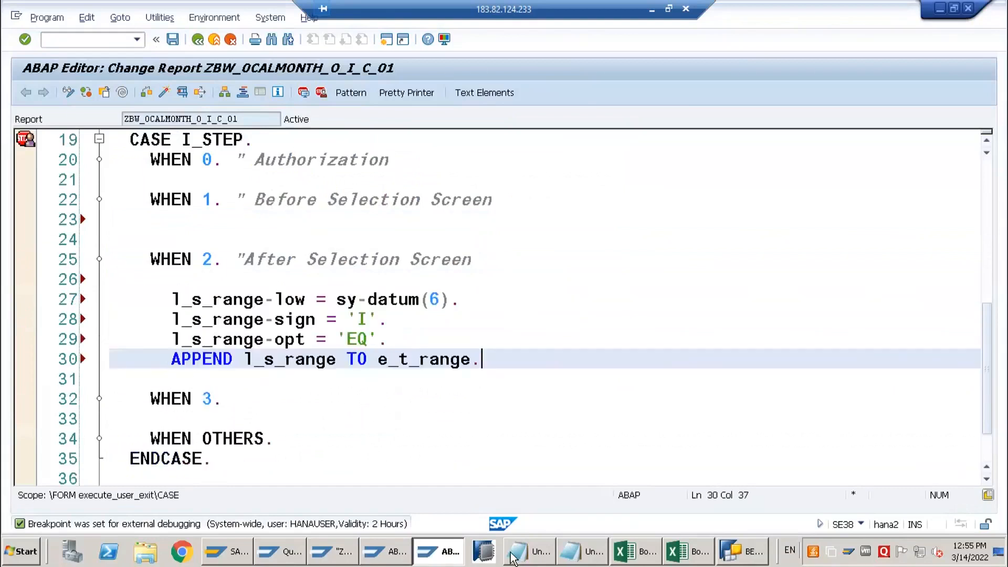
Switch to Excel, cancel the Employee Data prompts, and open Sheet1 of the notes workbook
left_click(691, 551)
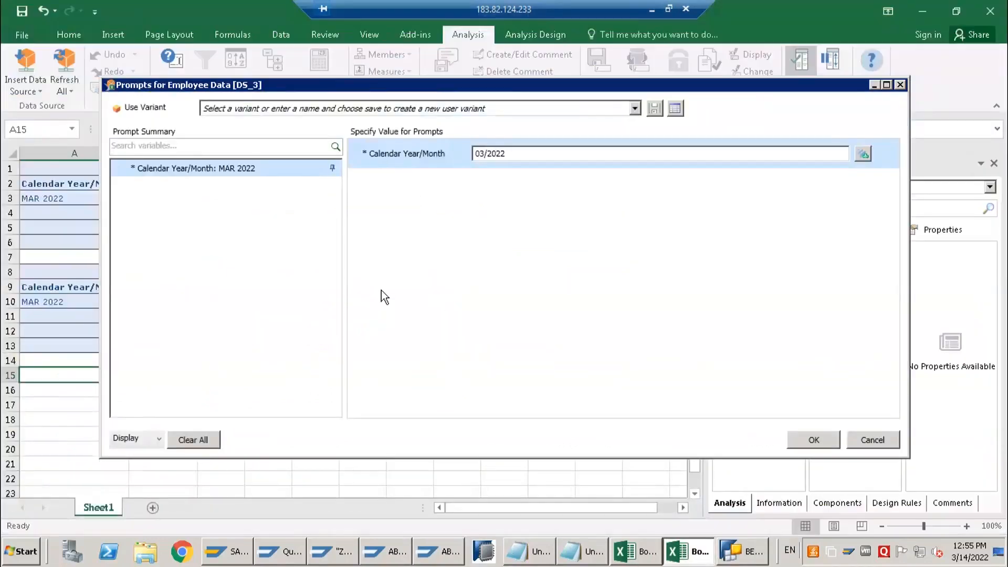
left_click(644, 554)
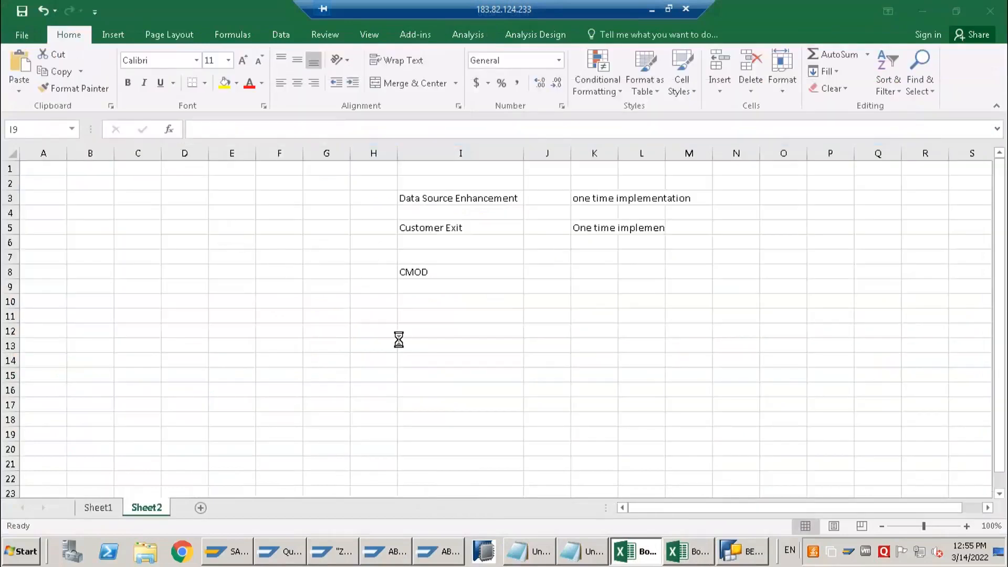
left_click(688, 551)
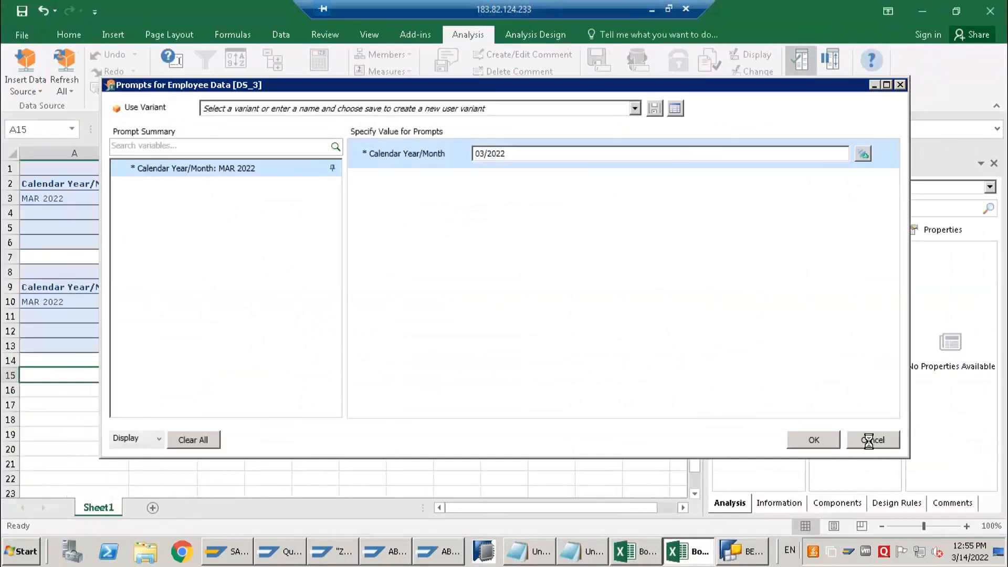
left_click(868, 441)
left_click(636, 551)
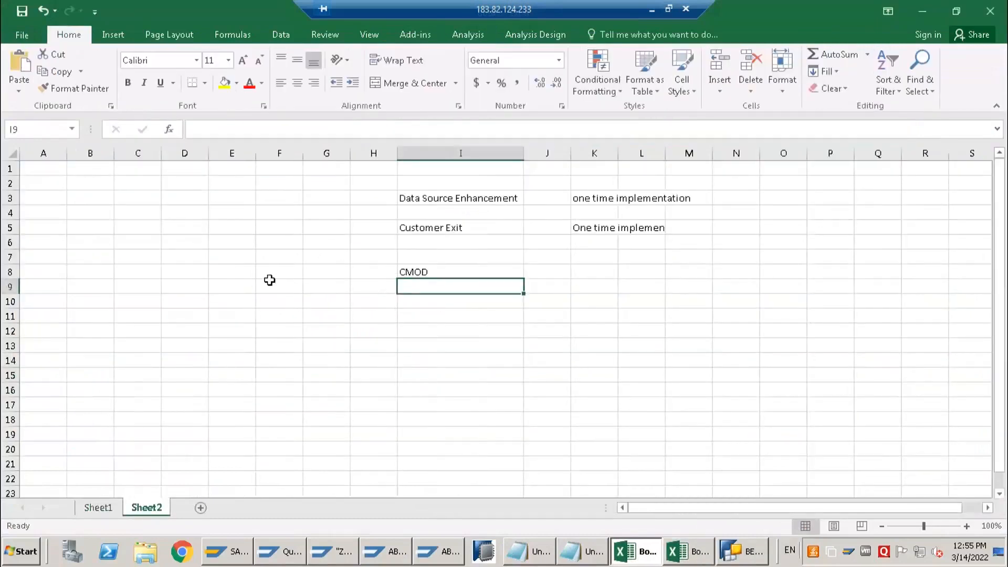
left_click(96, 508)
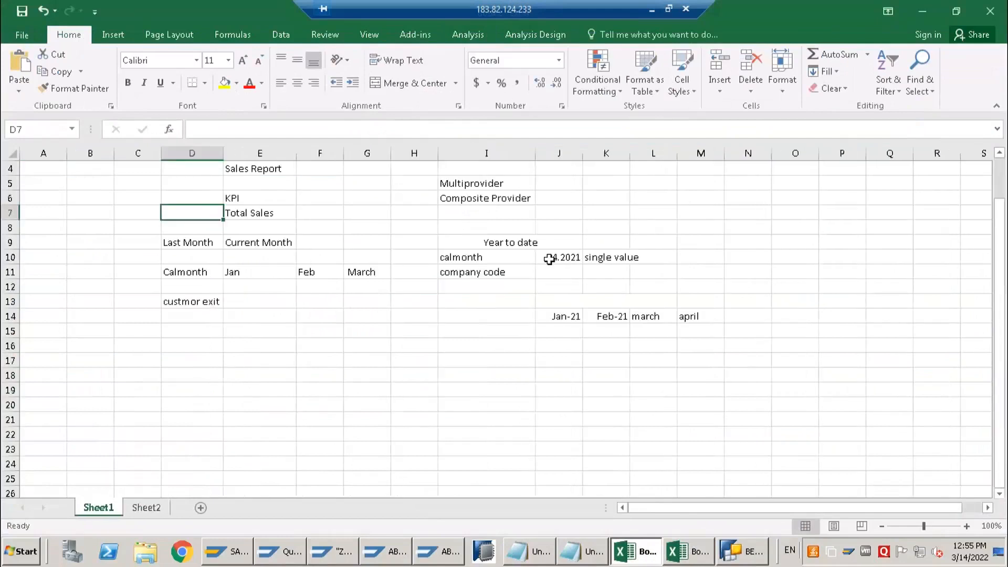
Enter "ISTEP 1" in cell L10, in the calmonth single value row
left_click_drag(533, 261, 660, 251)
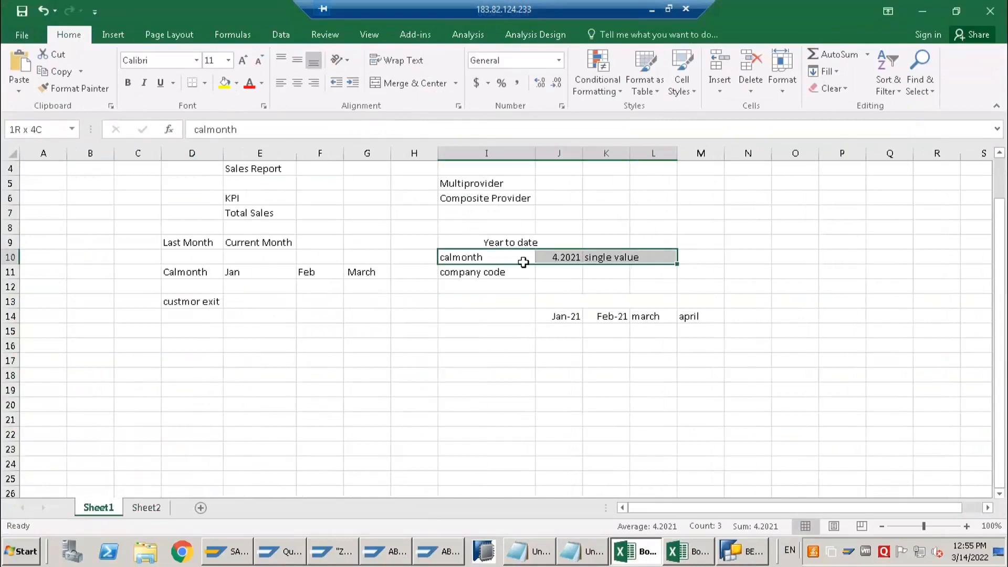
left_click(554, 262)
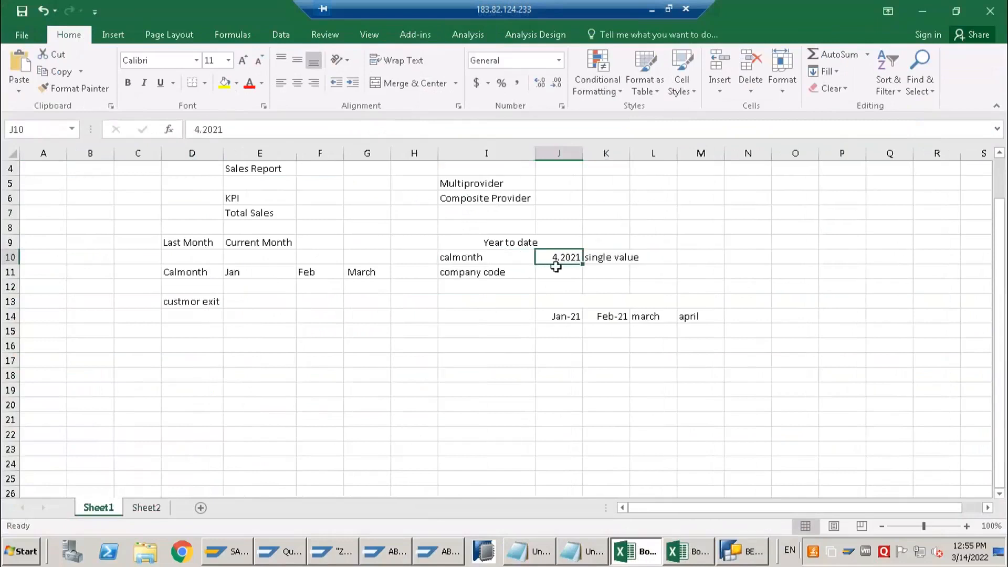
left_click(654, 256)
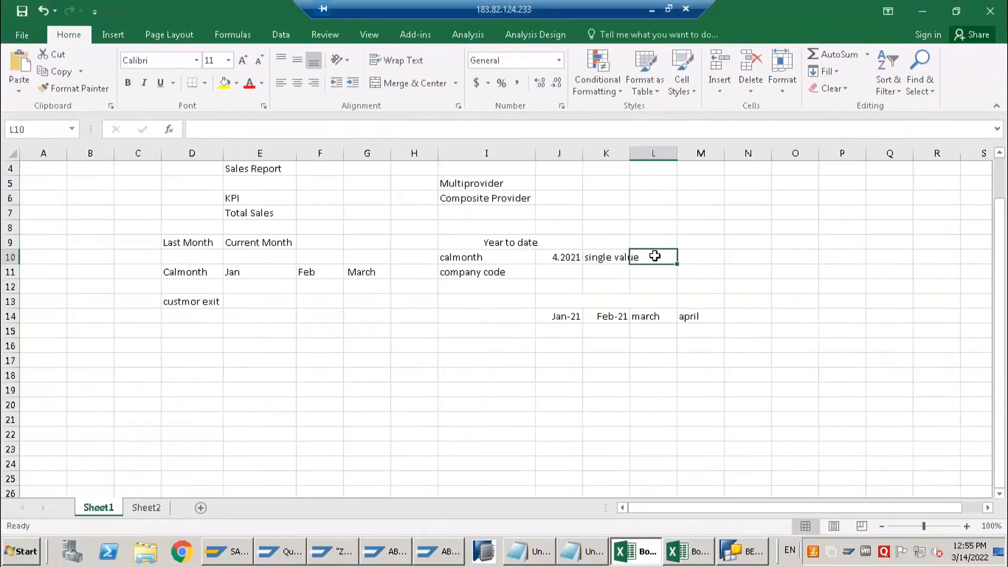
type("ISTEP")
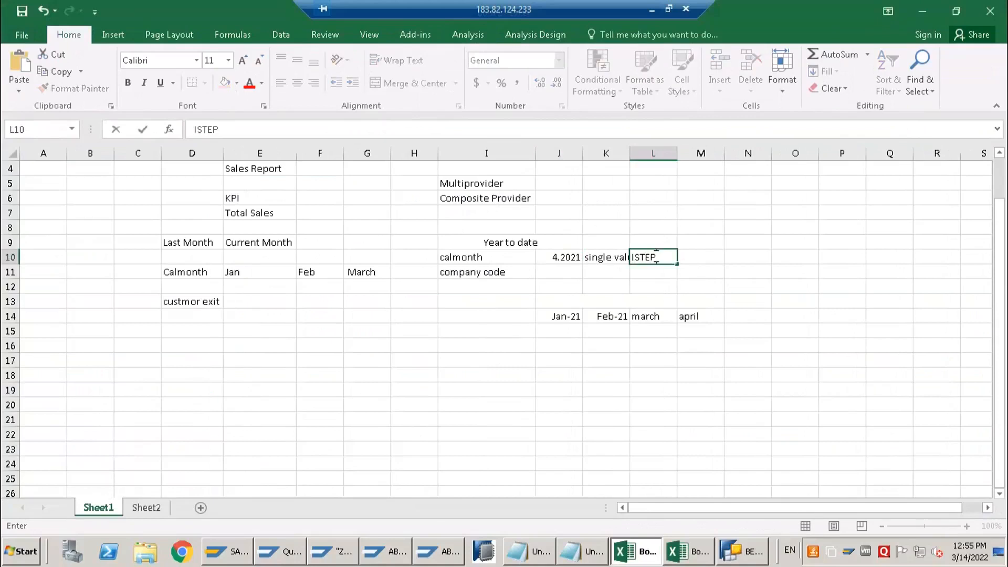
type(" 1")
key("Return")
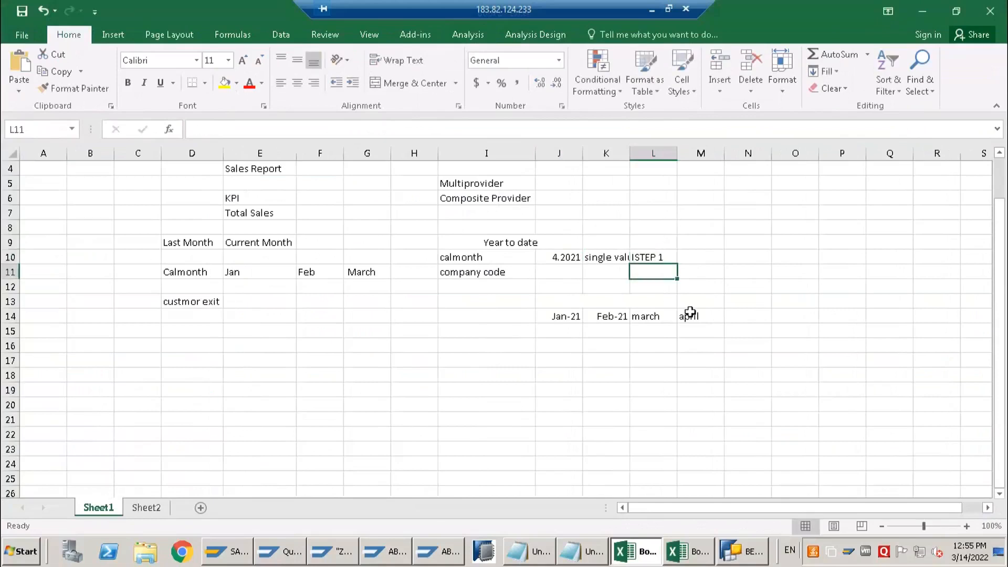
Compare the calmonth single value in J10 with the months listed in J14:M14
left_click(620, 315)
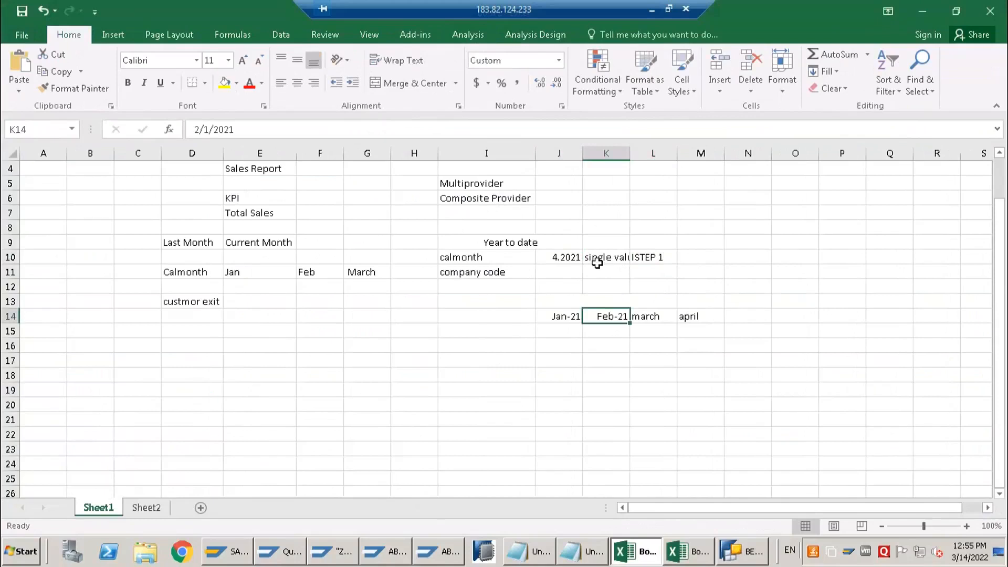
left_click(604, 255)
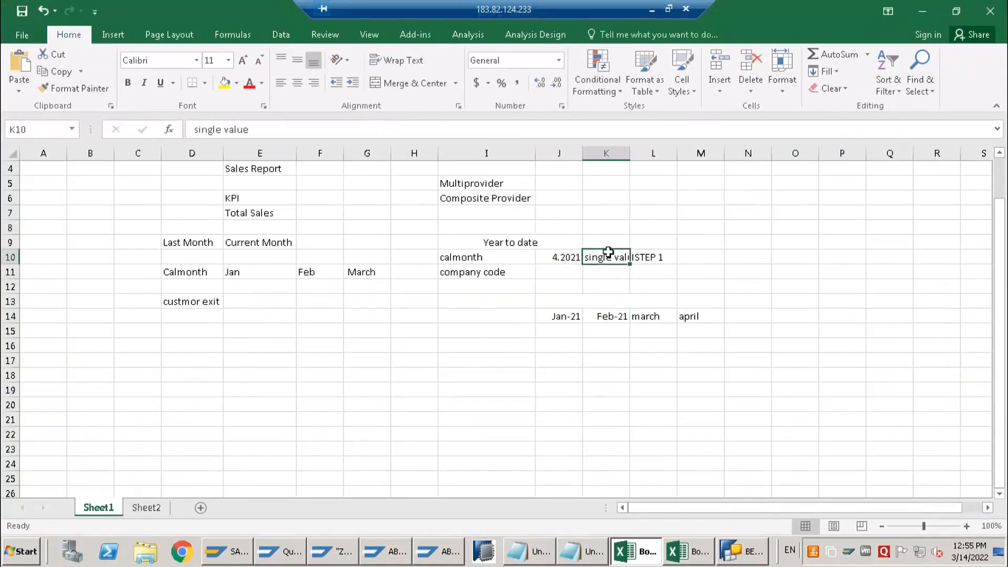
left_click(562, 256)
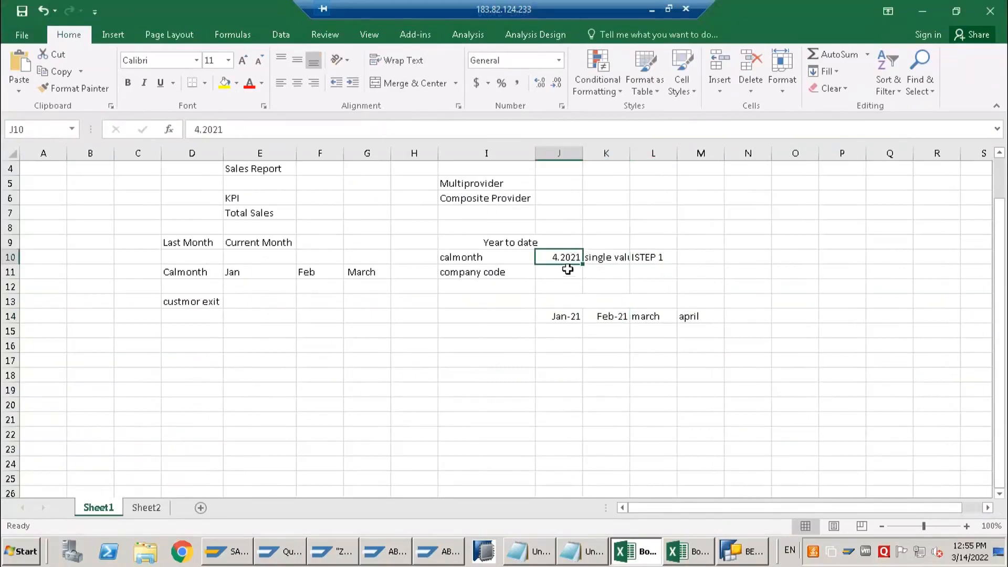
left_click_drag(552, 317, 688, 318)
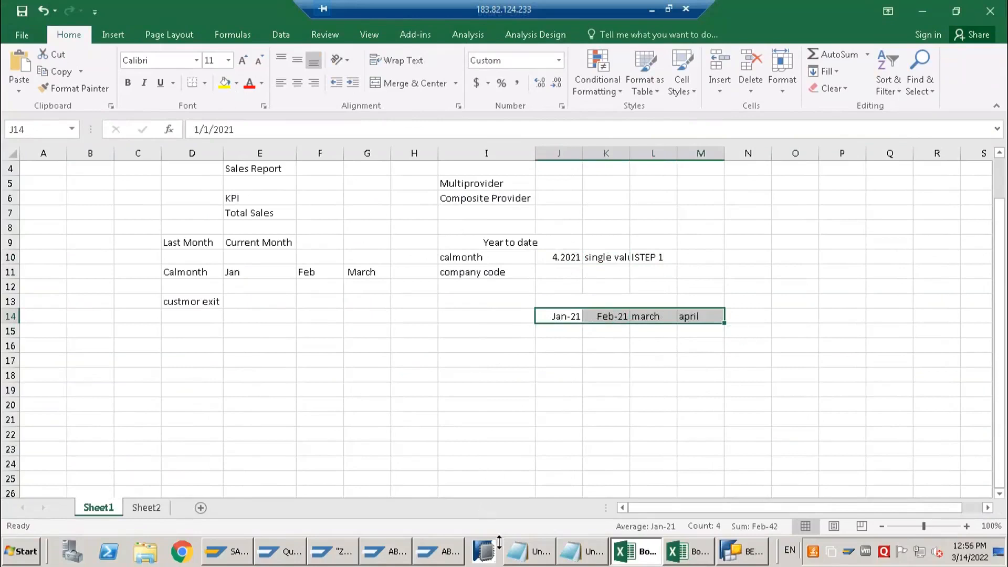
Switch to the ABAP Editor with report ZBW_0CALMONTH_O_I_C_01 and begin a READ TABLE statement above the l_s_range-low line under WHEN 2
mouse_move(325, 557)
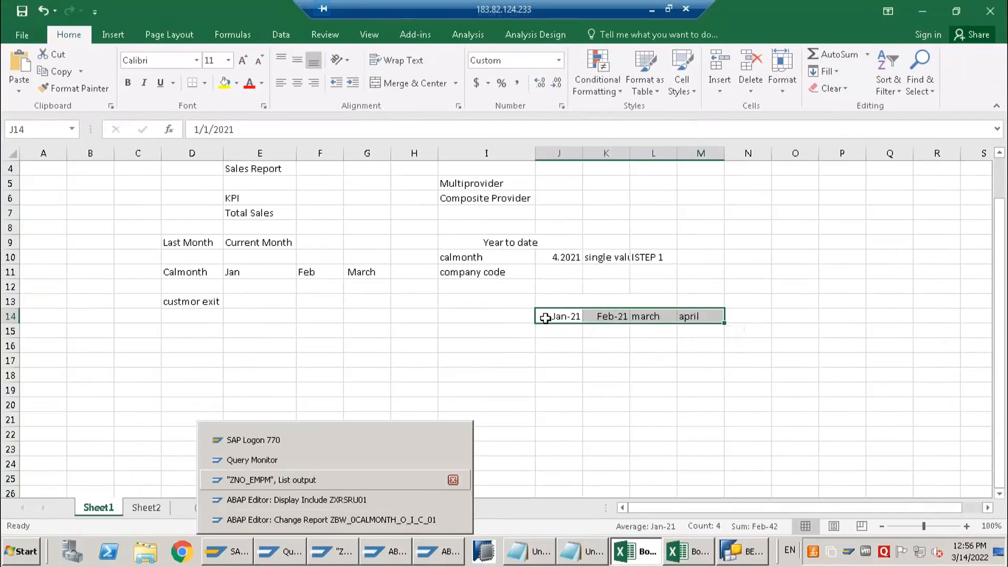
left_click_drag(545, 318, 725, 329)
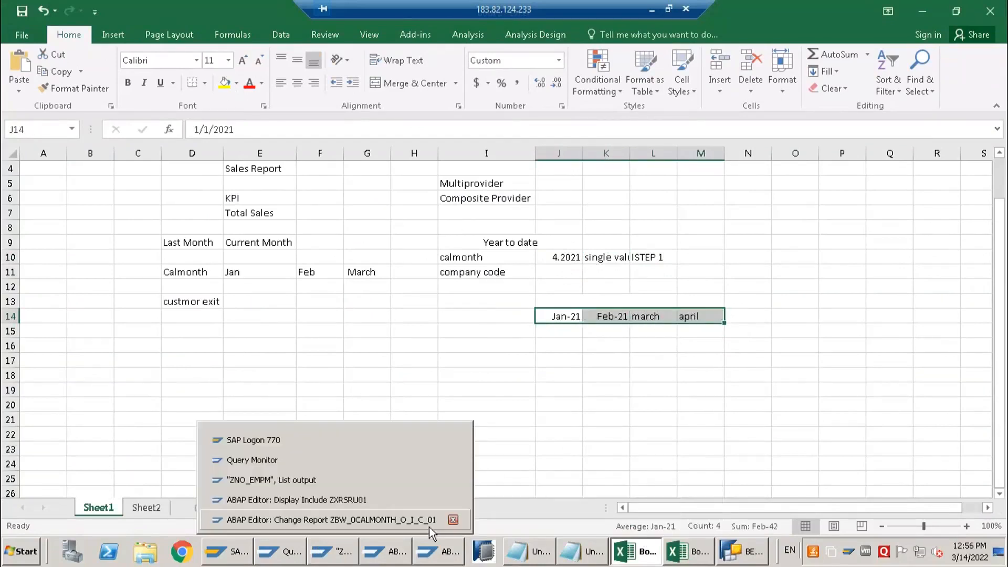
left_click(394, 520)
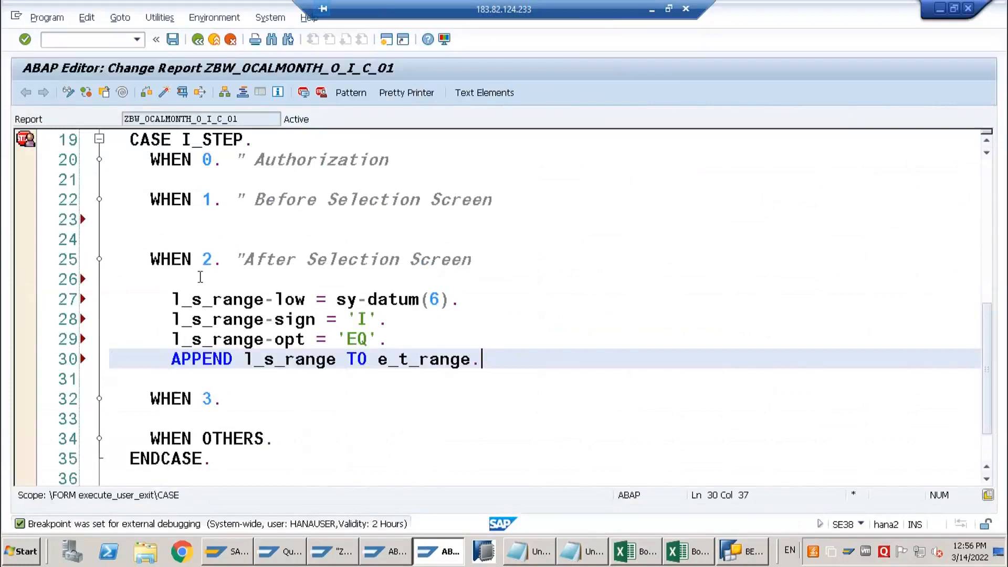
left_click(199, 278)
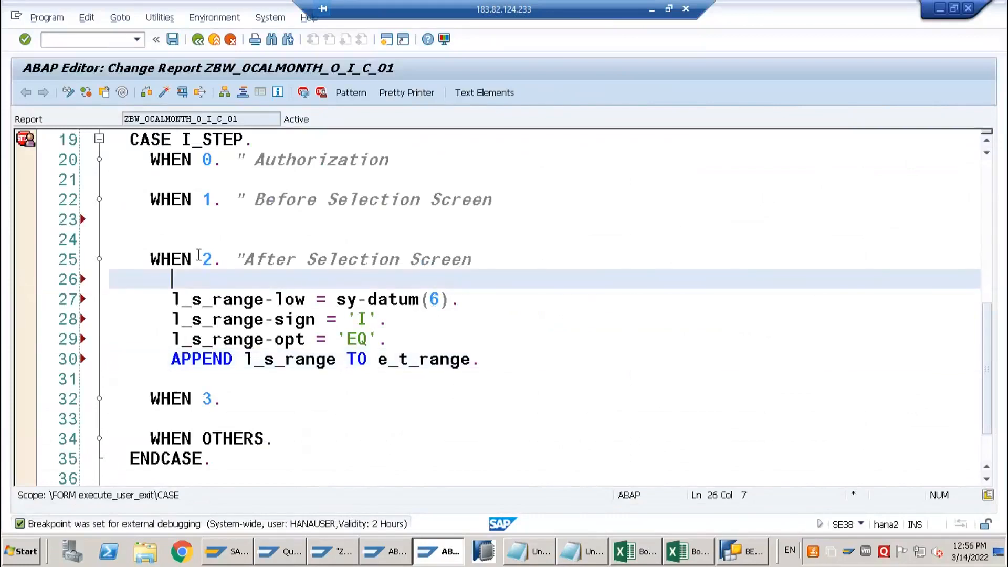
key("Return")
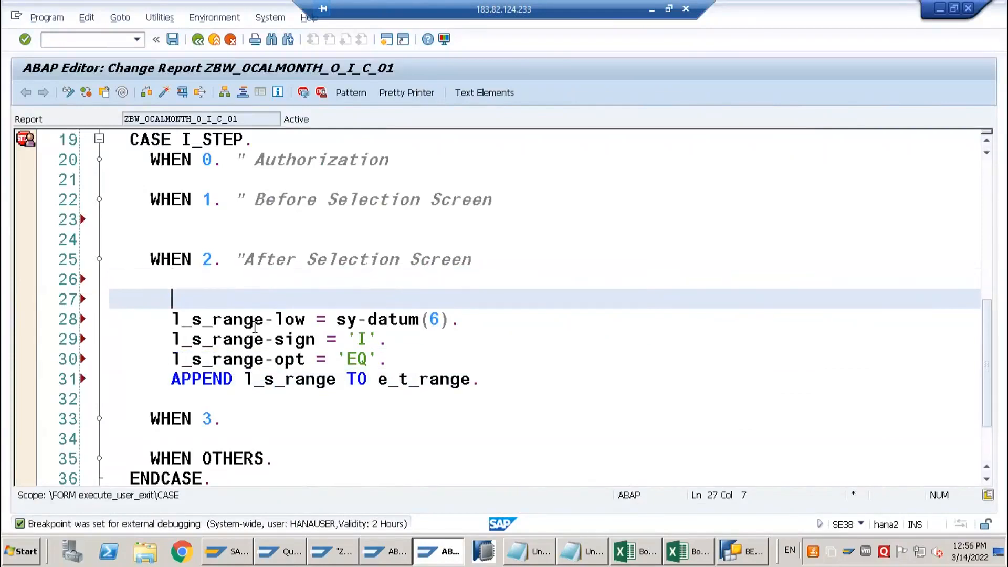
type("re")
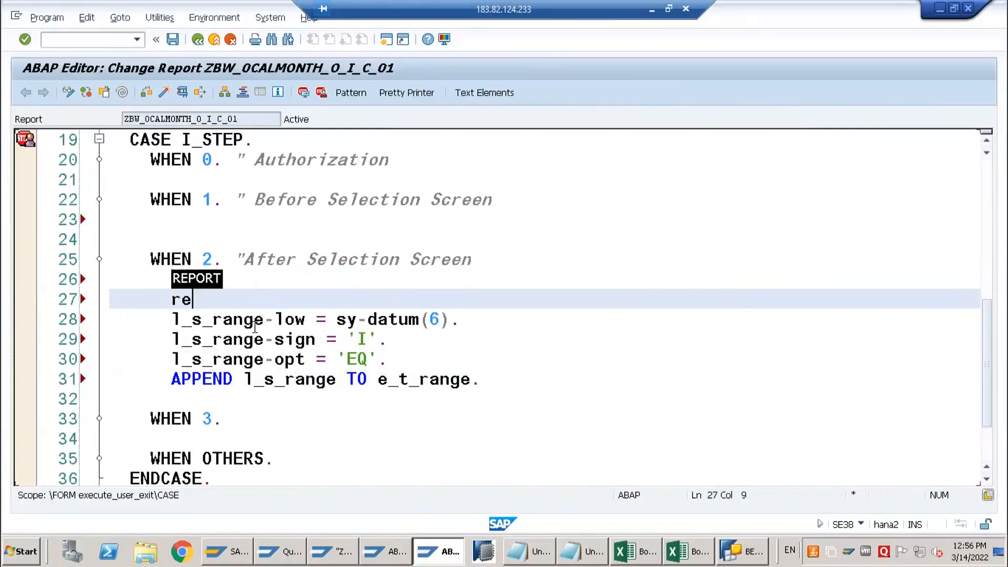
type("ad ta")
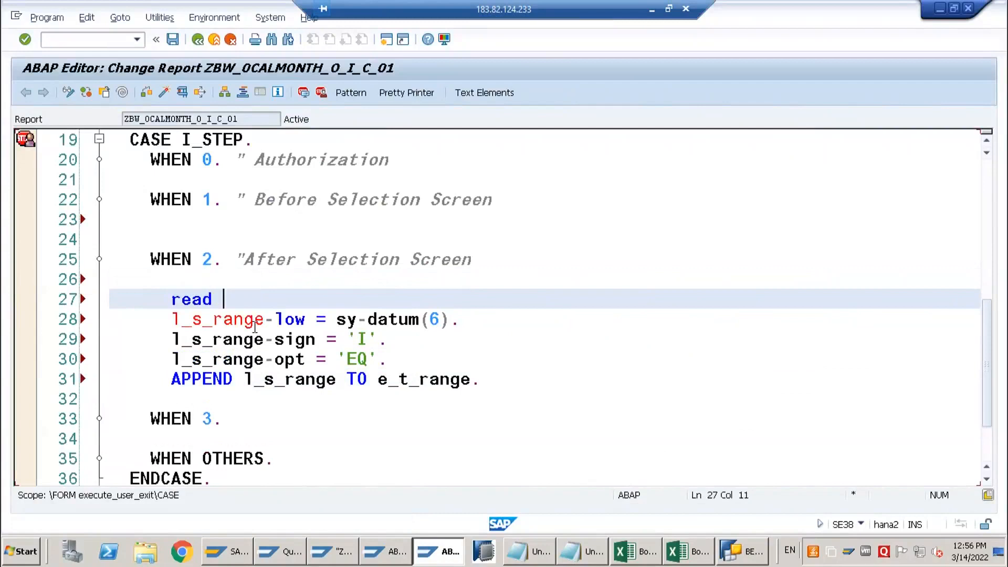
key("Tab")
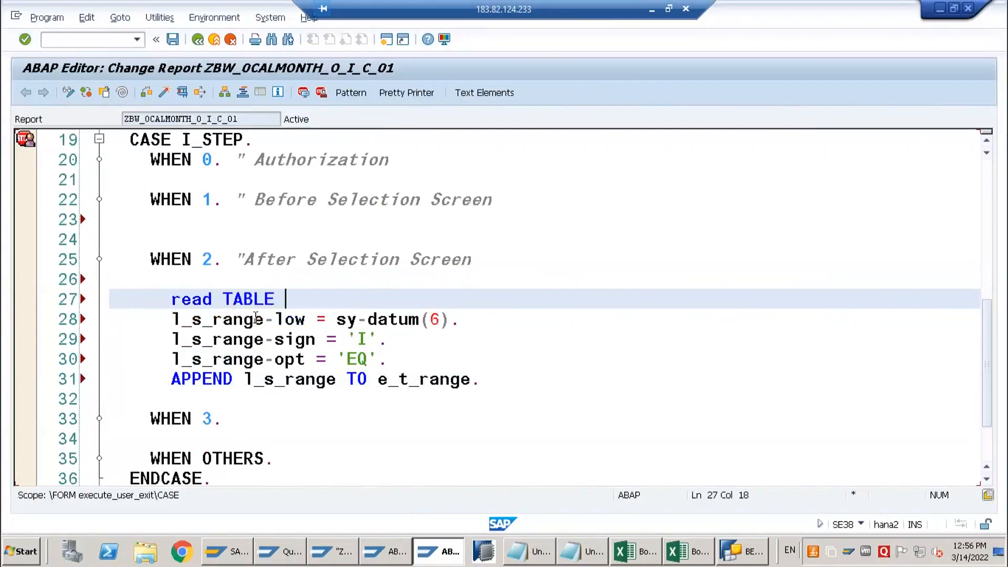
Copy i_t_var_range from the FORM parameters as the table to read and begin its INTO target with l_s_
scroll(257, 309, "up", 3)
scroll(260, 301, "up", 1)
left_click_drag(255, 300, 388, 300)
key("ctrl+c")
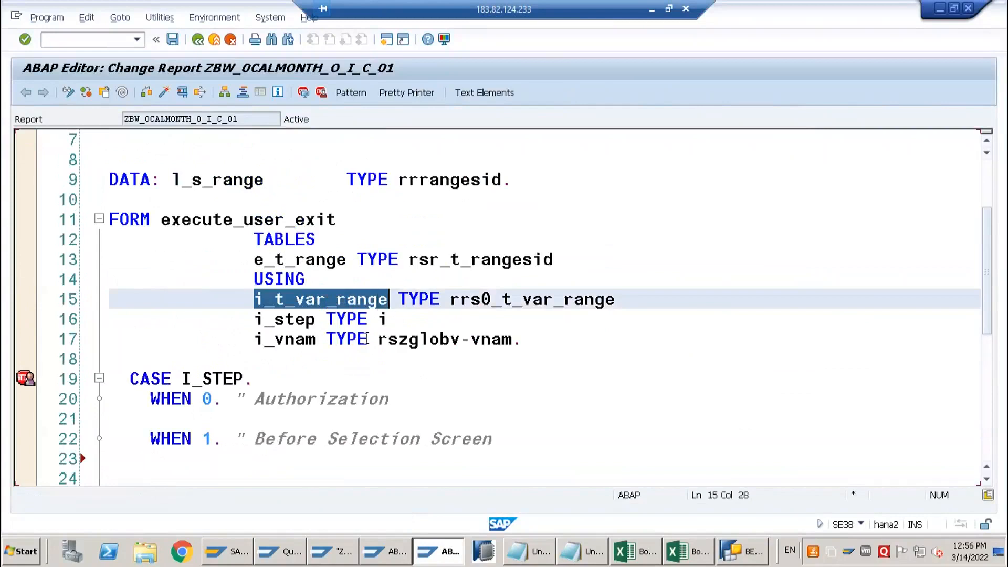
scroll(274, 410, "down", 3)
left_click(303, 355)
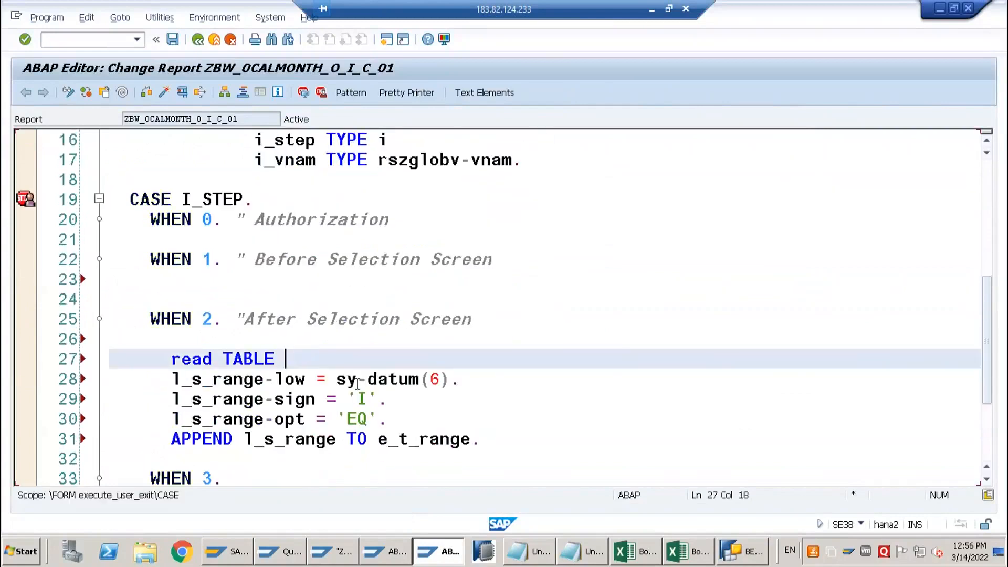
key("ctrl+v")
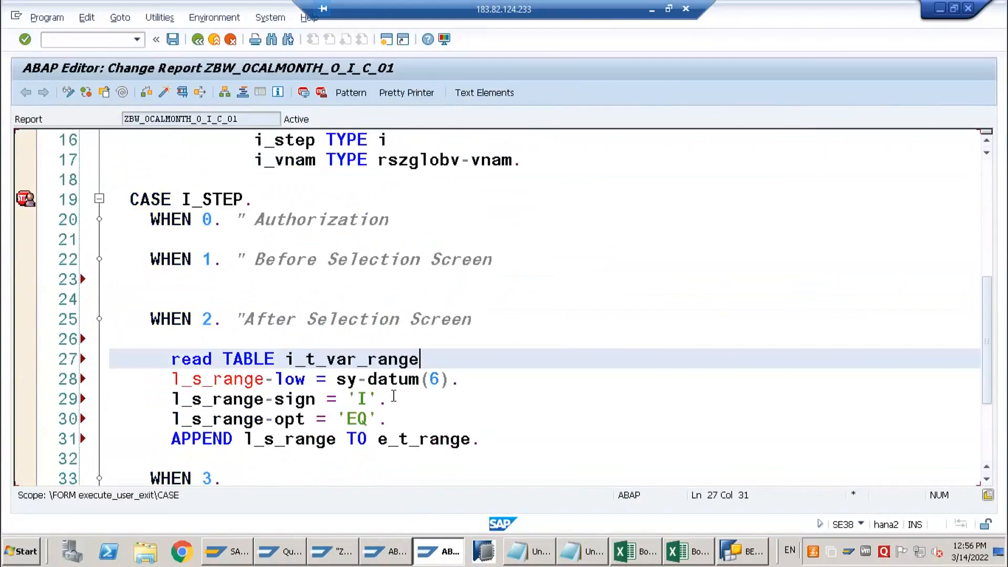
type("INTO l")
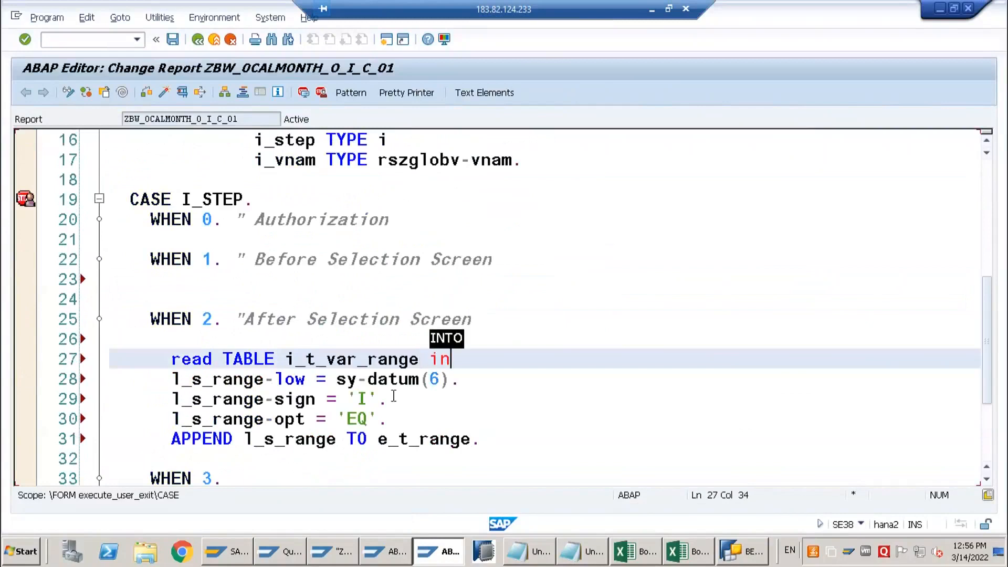
type("_s_")
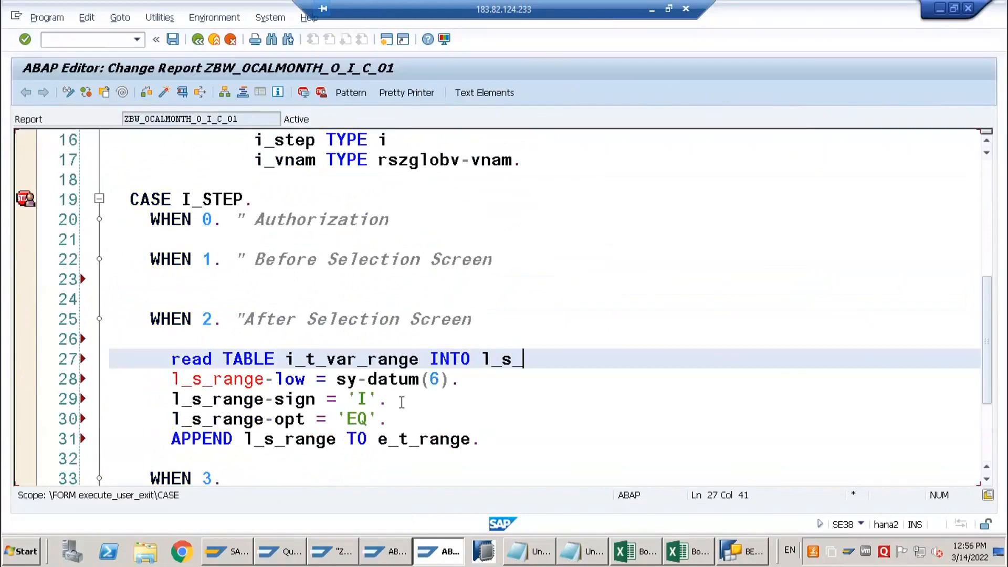
Extend the DATA declaration with l_s_var_range like LINE OF rrs0_t_var_range, copying the type name from the i_t_var_range parameter
scroll(401, 402, "up", 3)
scroll(399, 404, "up", 1)
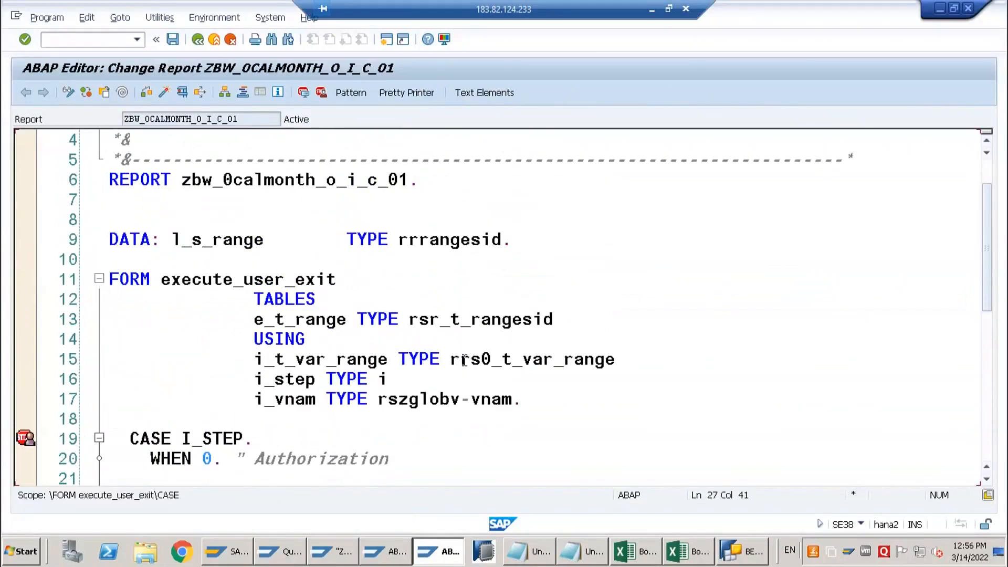
left_click_drag(452, 360, 615, 360)
key("ctrl+c")
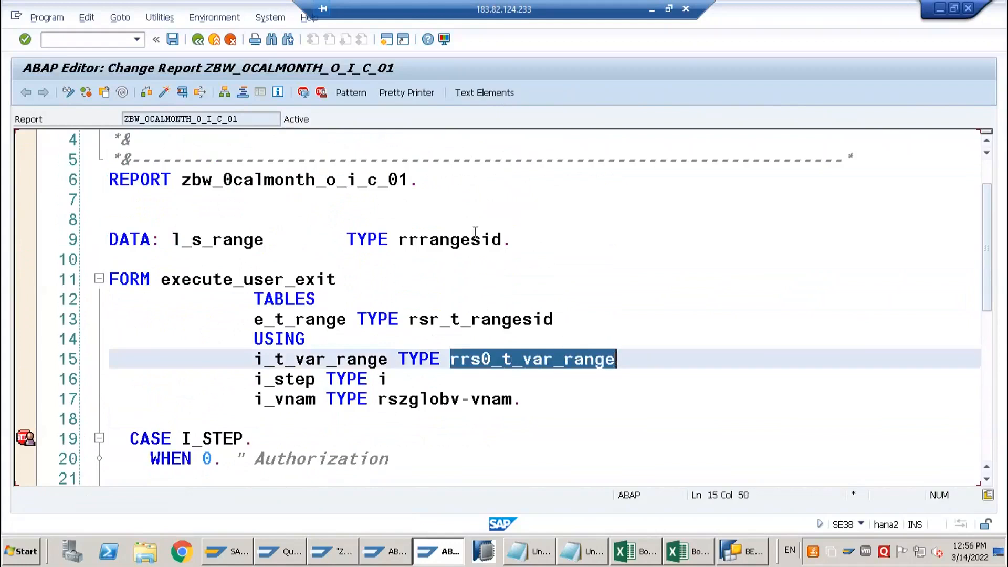
left_click(520, 239)
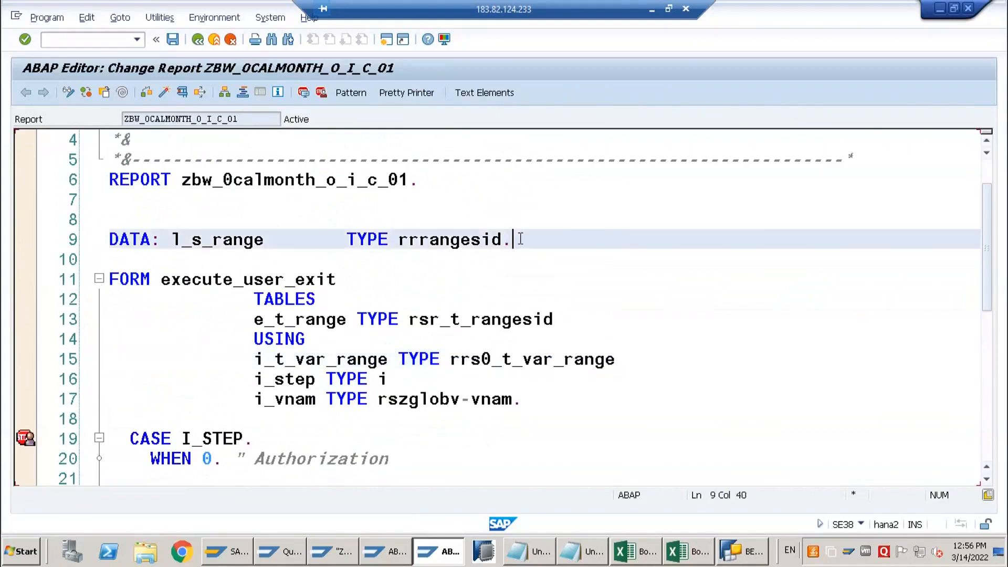
key("Left")
type(",")
key("Return")
type("l")
type("_")
type("s_var_ran")
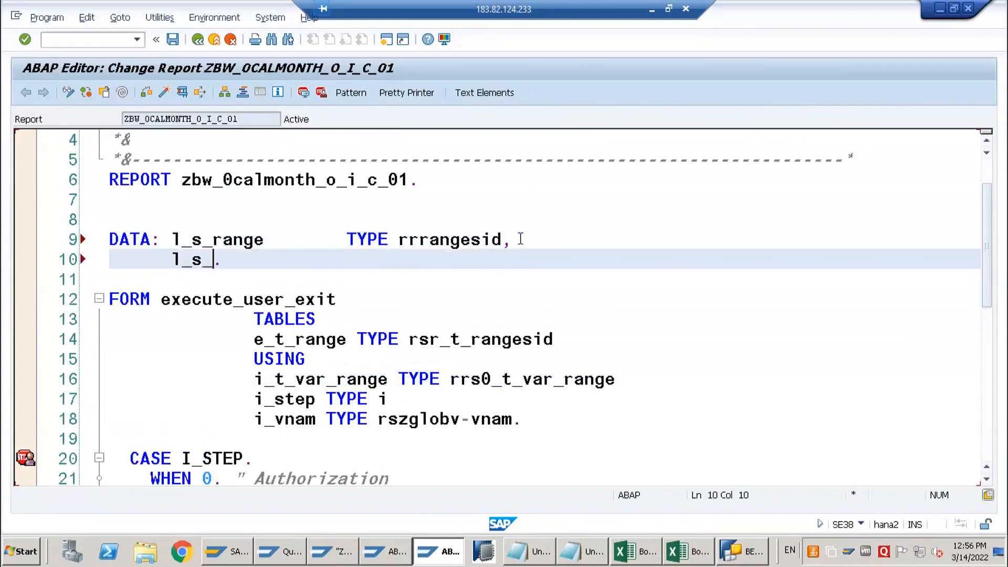
type("ge like lin")
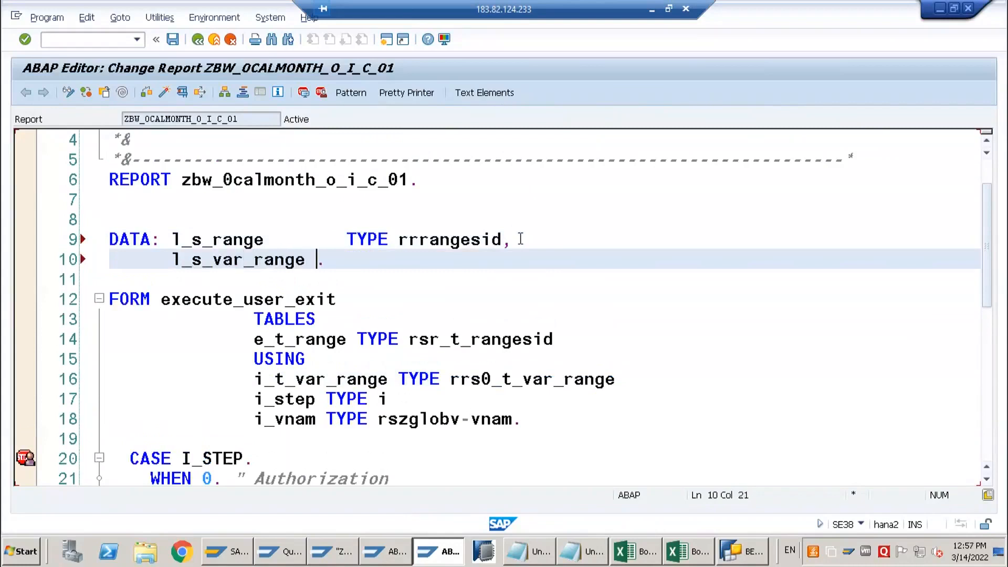
key("Tab")
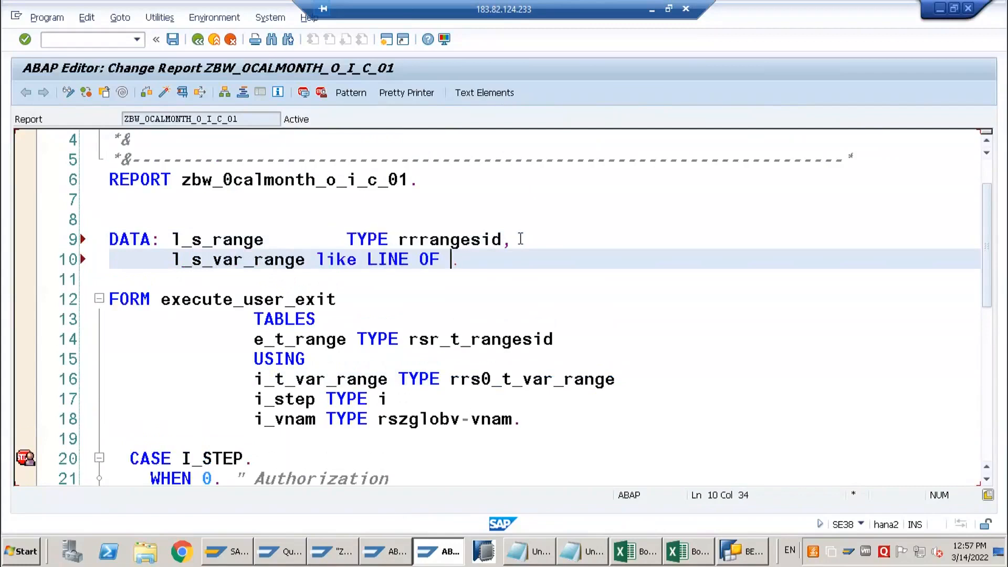
key("ctrl+v")
Complete the READ TABLE target as l_s_var_range and append the with key addition
scroll(452, 425, "down", 7)
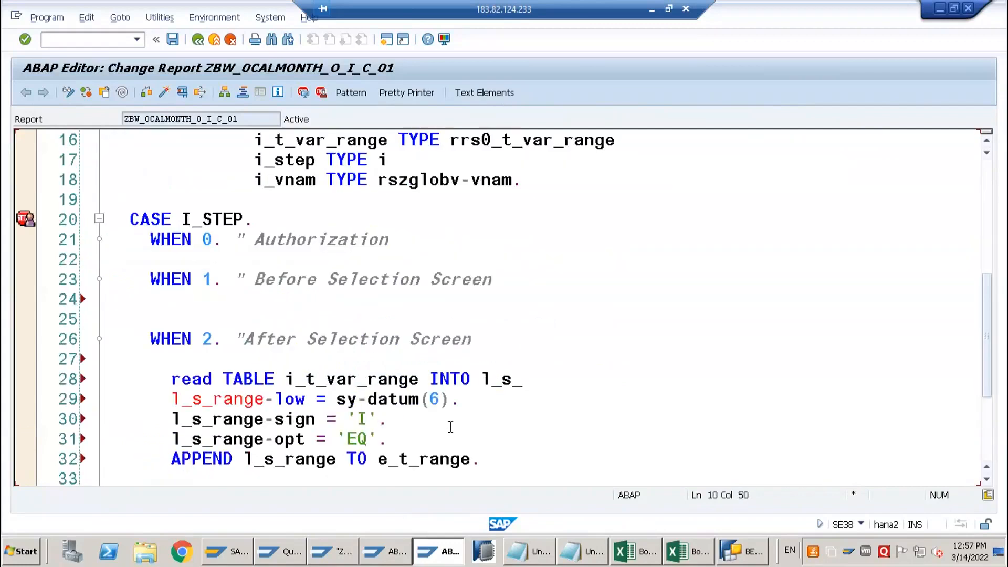
left_click(524, 199)
type("var_ranet")
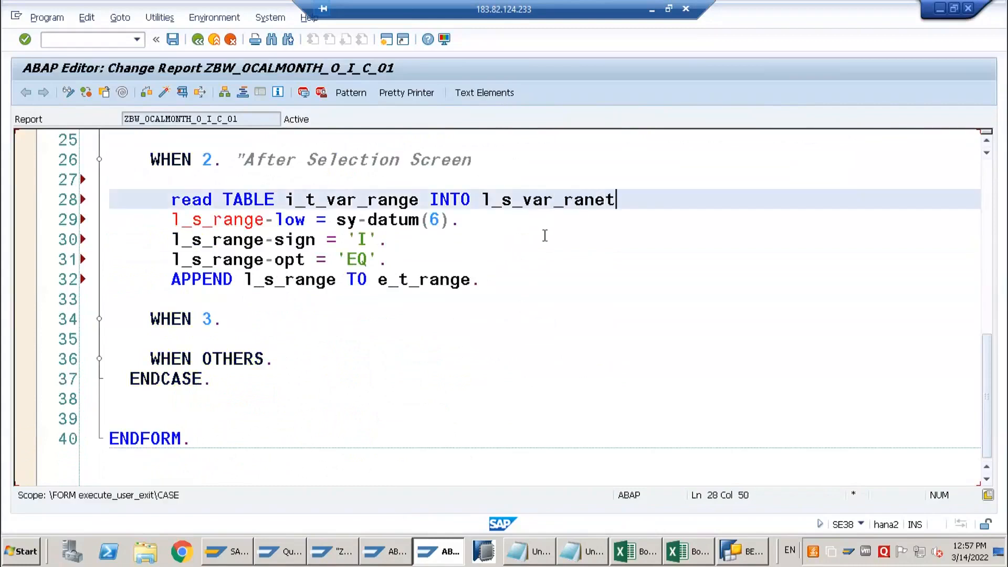
key("BackSpace")
type("g")
key("BackSpace")
key("BackSpace")
type("ge with key")
Add i_vnam with an equals sign as the key field on a new line of the READ TABLE statement
key("Return")
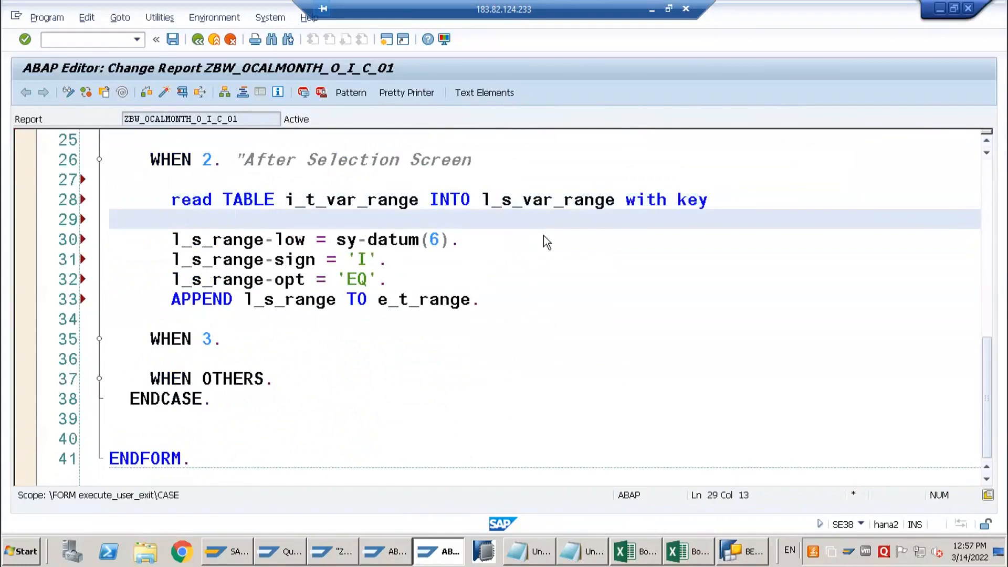
key("ctrl+space")
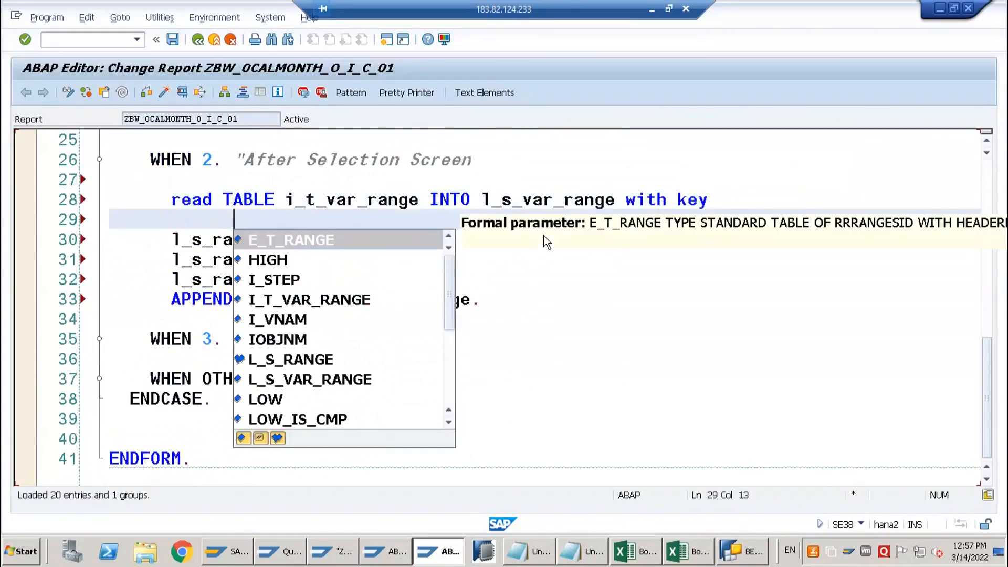
double_click(292, 319)
type("=")
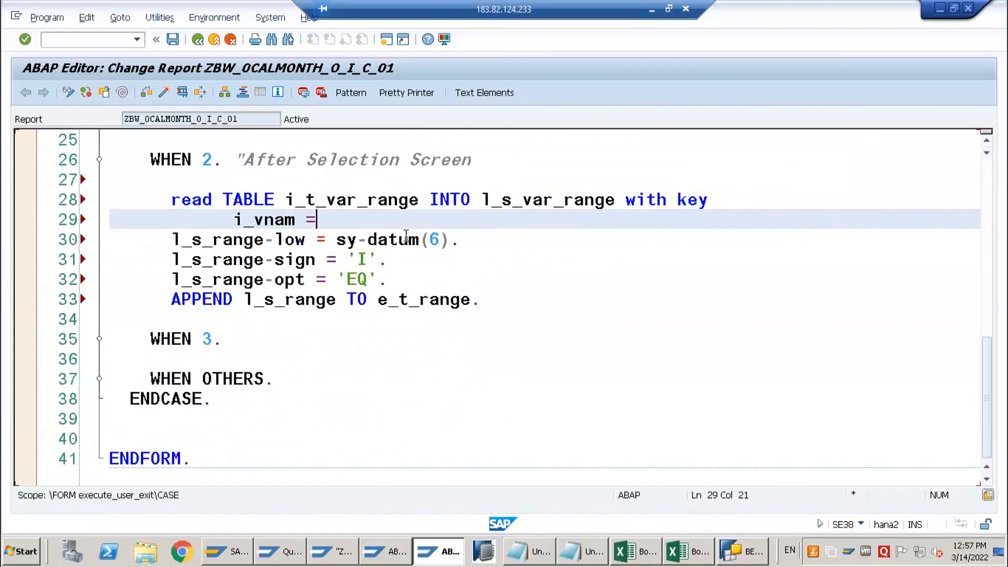
Copy the technical name 0CALMONTH_M_S_C_01 from BEx Query Designer, insert it quoted as the i_vnam key value, and end the statement
left_click(741, 555)
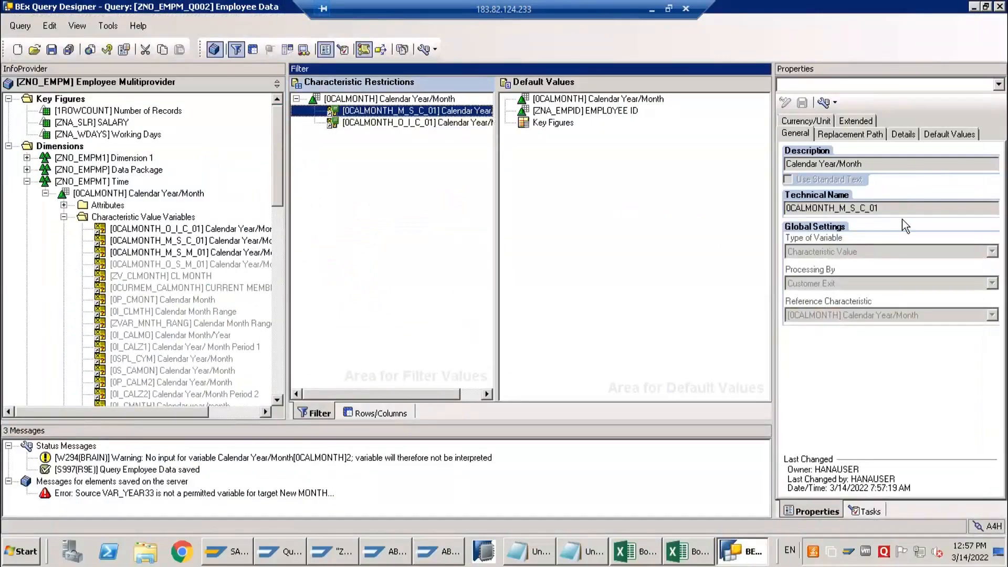
left_click_drag(881, 206, 786, 207)
key("ctrl+c")
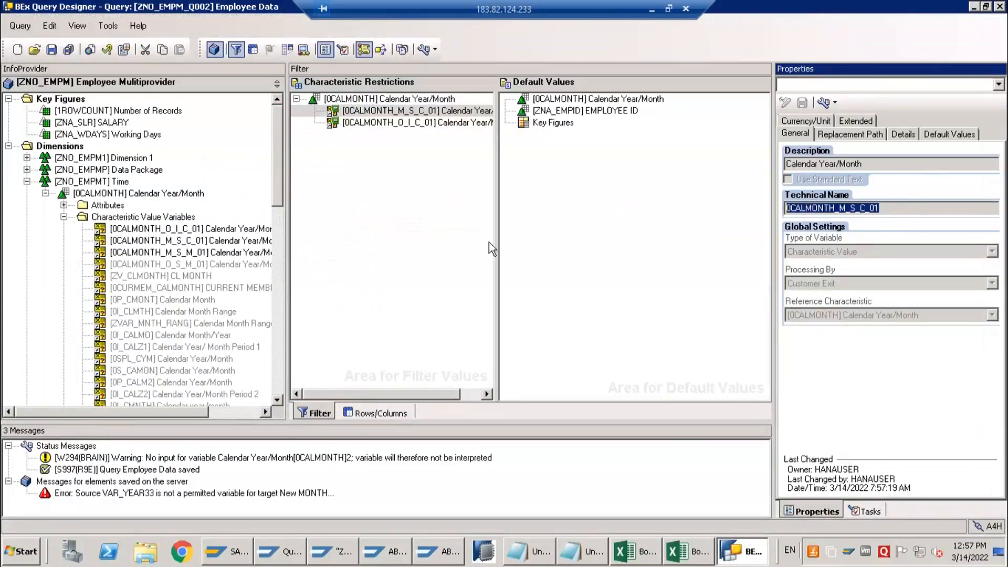
key("alt+Tab")
type("''")
key("Left")
key("ctrl+v")
key("End")
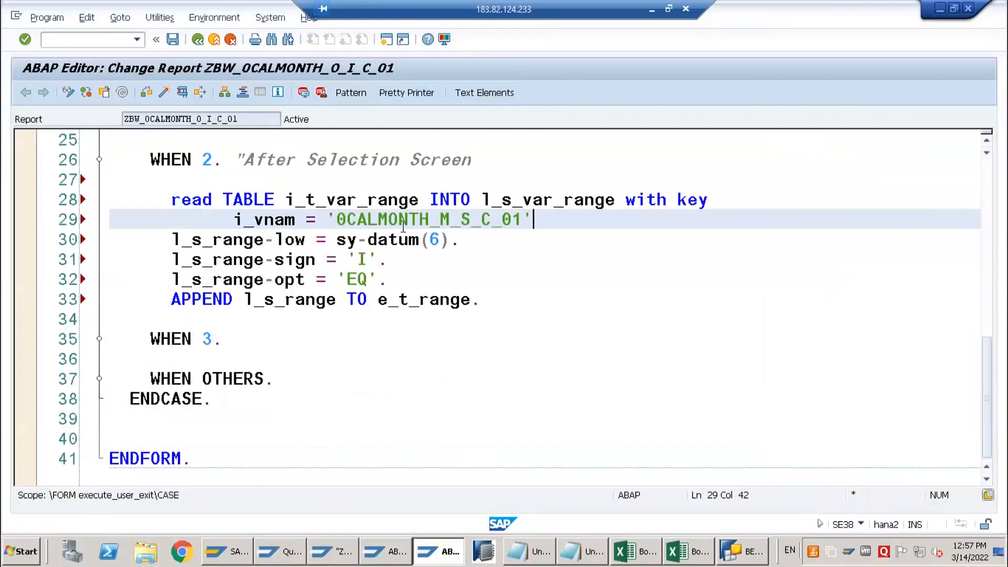
type(".")
Enclose the l_s_range assignments and the APPEND line in an if sy-subrc = 0 ... endif block
key("Return")
type("if sy-subrc = 0.")
left_click(503, 321)
key("Return")
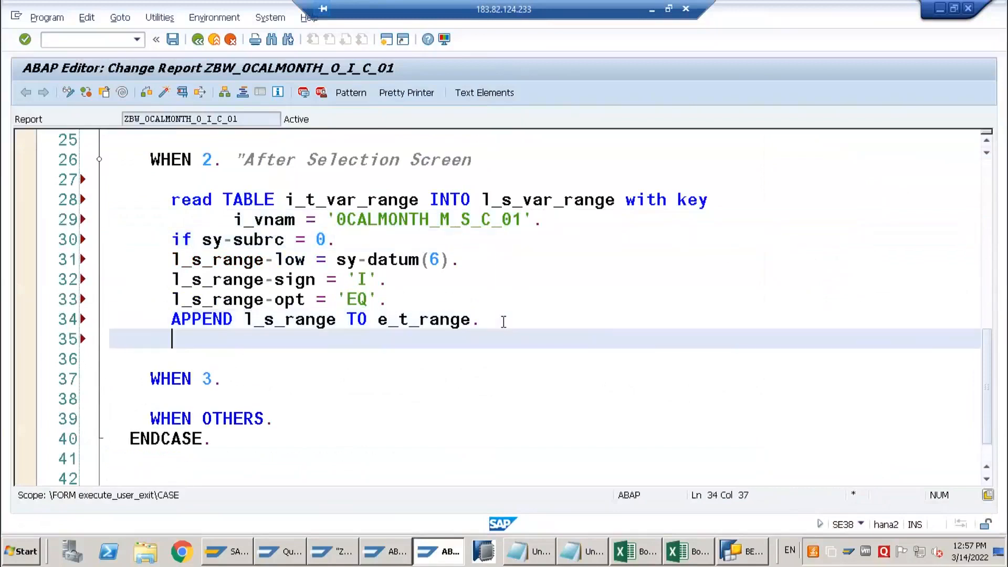
type("endif.")
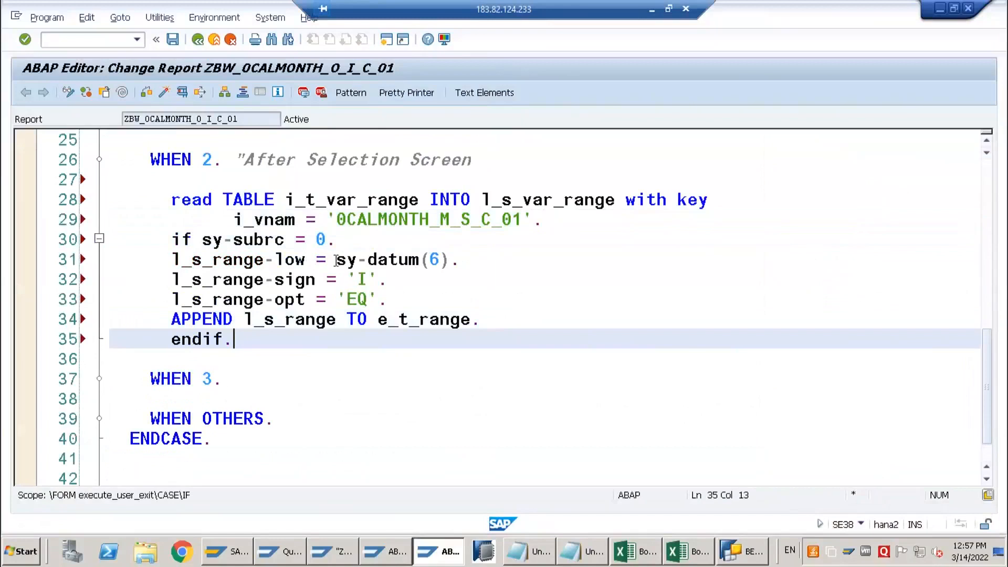
Replace sy-datum(6) in the l_s_range-low assignment with l_s_var_range-low(4)
left_click_drag(335, 261, 451, 267)
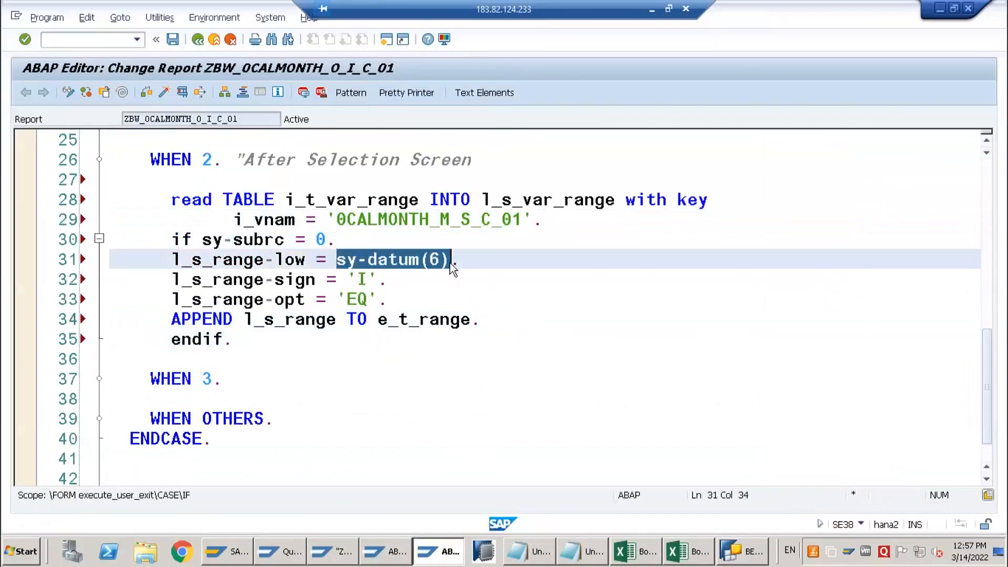
key("Delete")
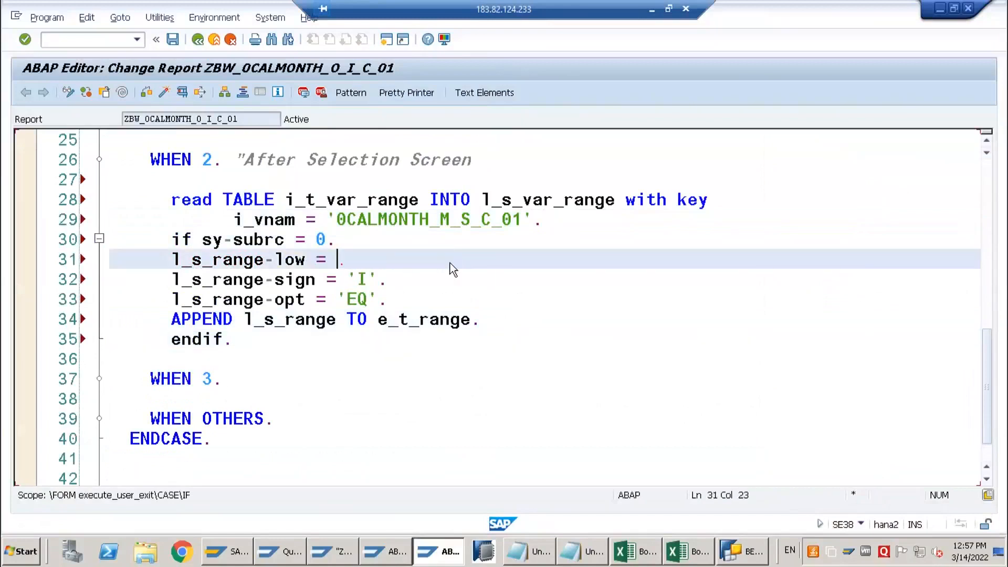
type("ls")
key("BackSpace")
type("_s_var_range-")
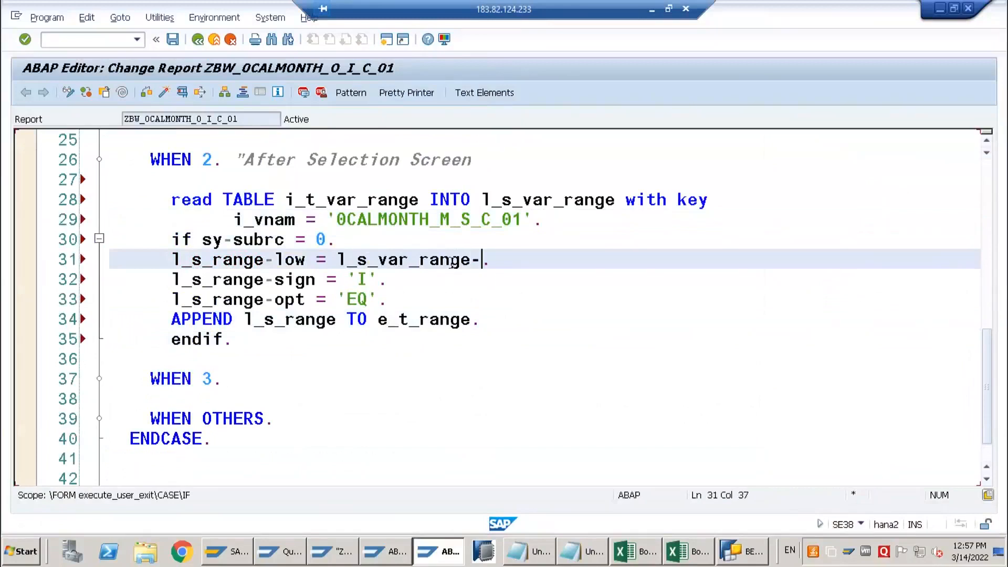
key("BackSpace")
key("BackSpace")
key("BackSpace")
key("BackSpace")
key("BackSpace")
key("BackSpace")
key("BackSpace")
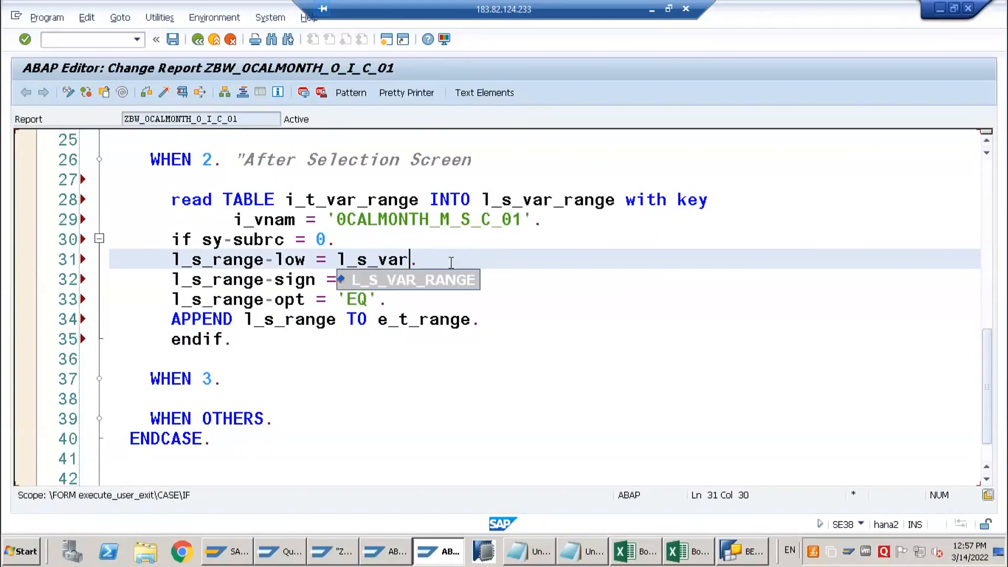
key("Tab")
type("-")
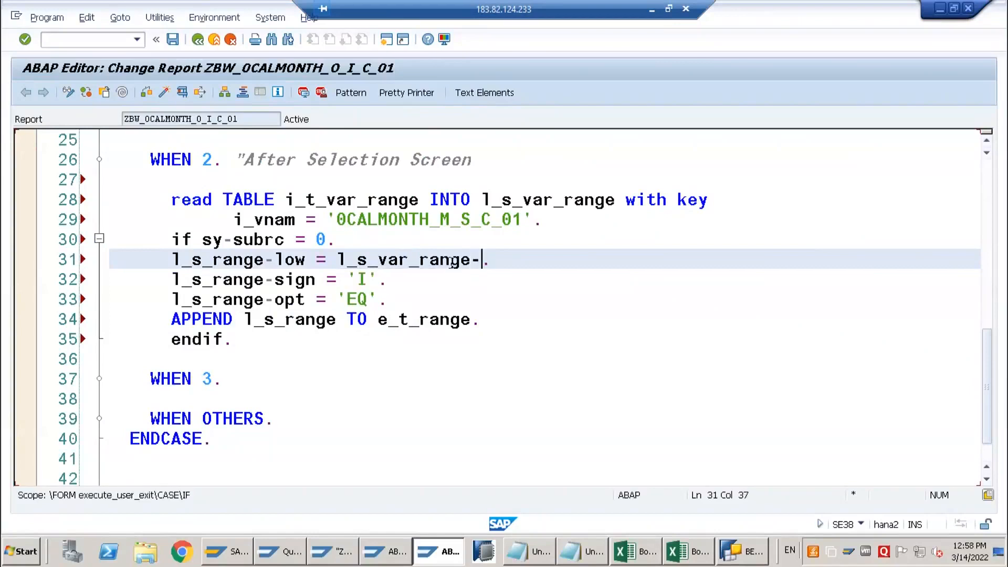
type("low(")
type("4)")
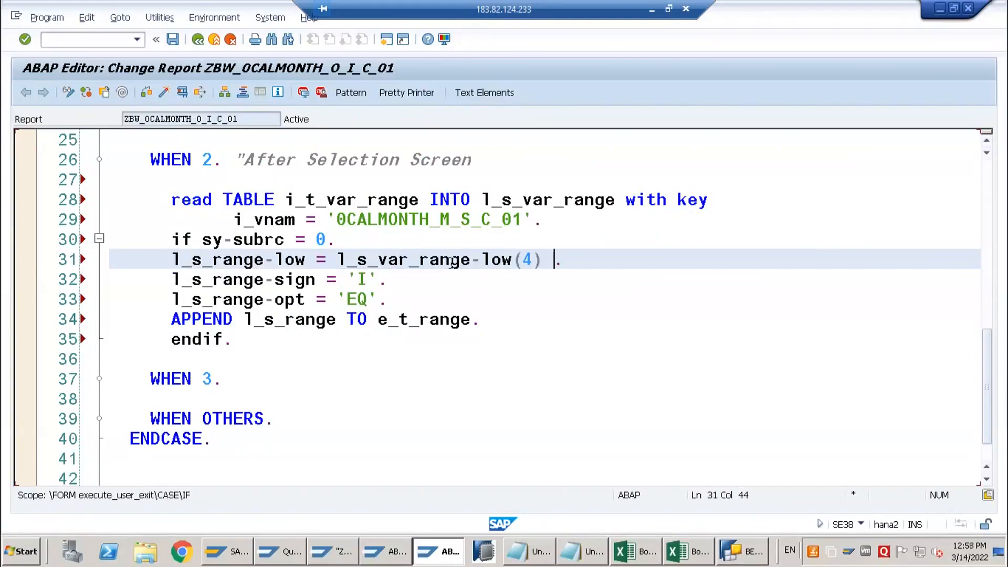
type(" '01' into")
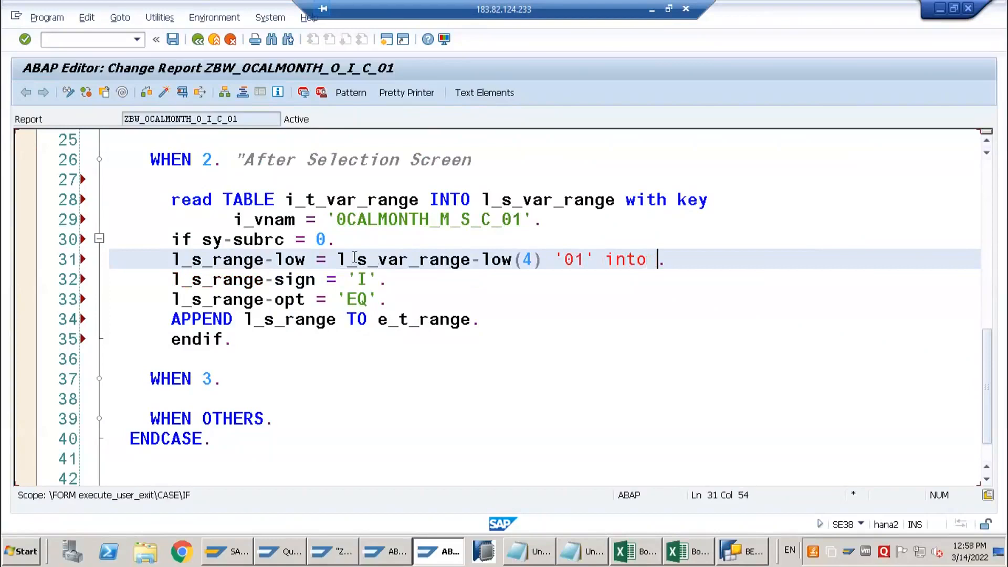
Add '01' into after l_s_var_range-low(4) and replace the leading l_s_range-low = with CONCATENATE
left_click(339, 259)
key("shift+Home")
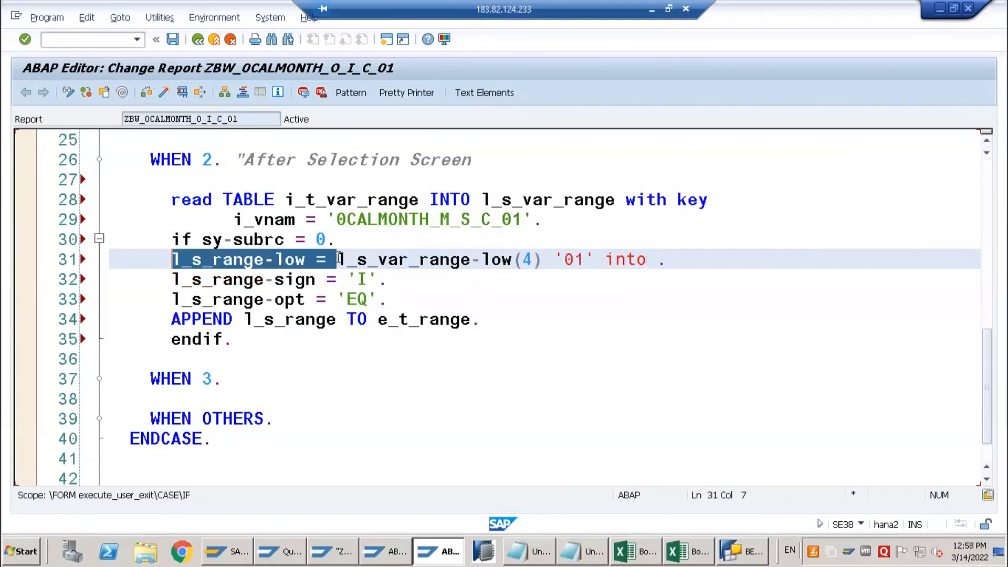
key("BackSpace")
type("con")
key("Tab")
key("BackSpace")
key("BackSpace")
key("BackSpace")
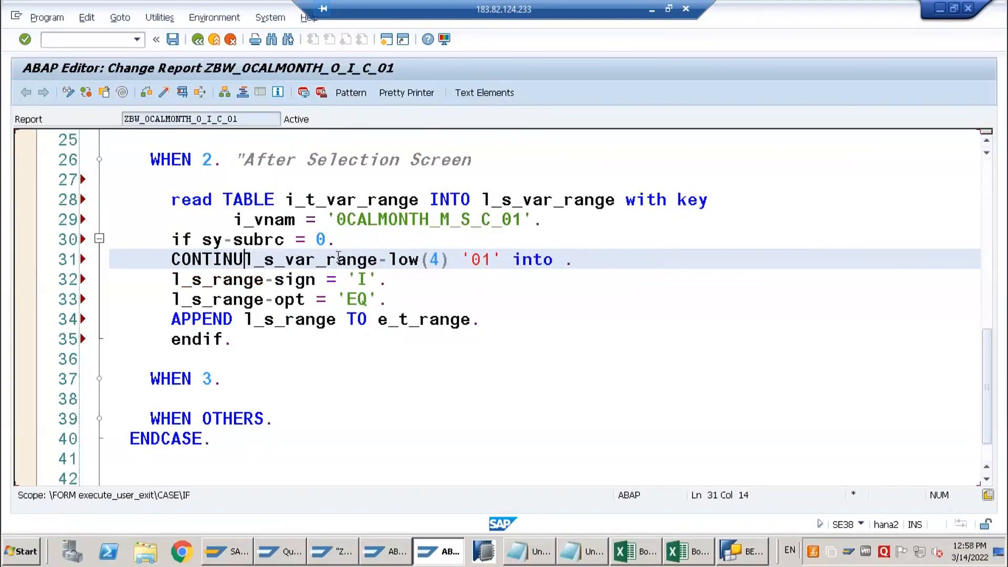
key("BackSpace")
key("BackSpace")
type("c")
key("Tab")
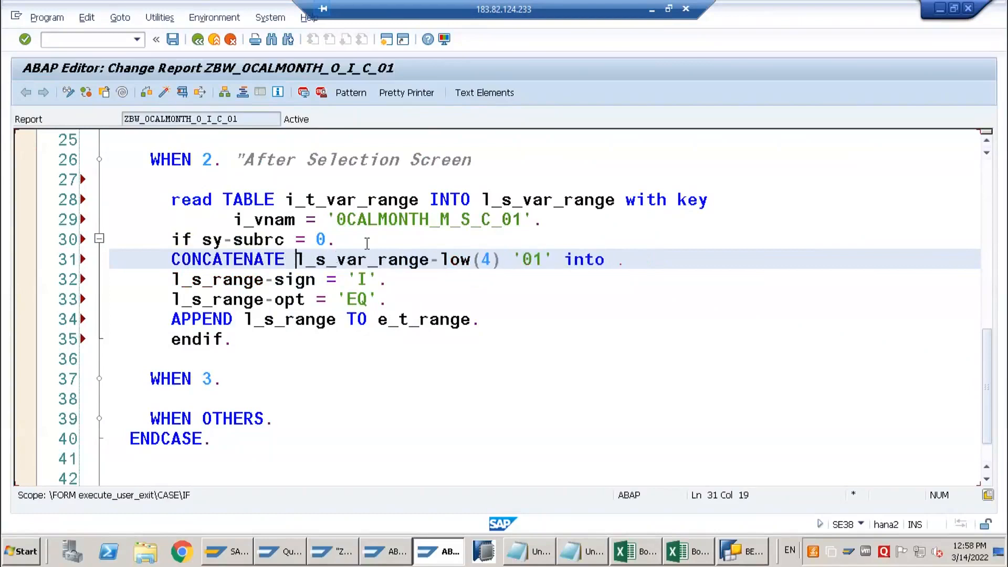
Enter l_s_range-low as the target of the CONCATENATE statement
left_click(629, 265)
key("Left")
type("l_s_range-low =")
key("BackSpace")
key("BackSpace")
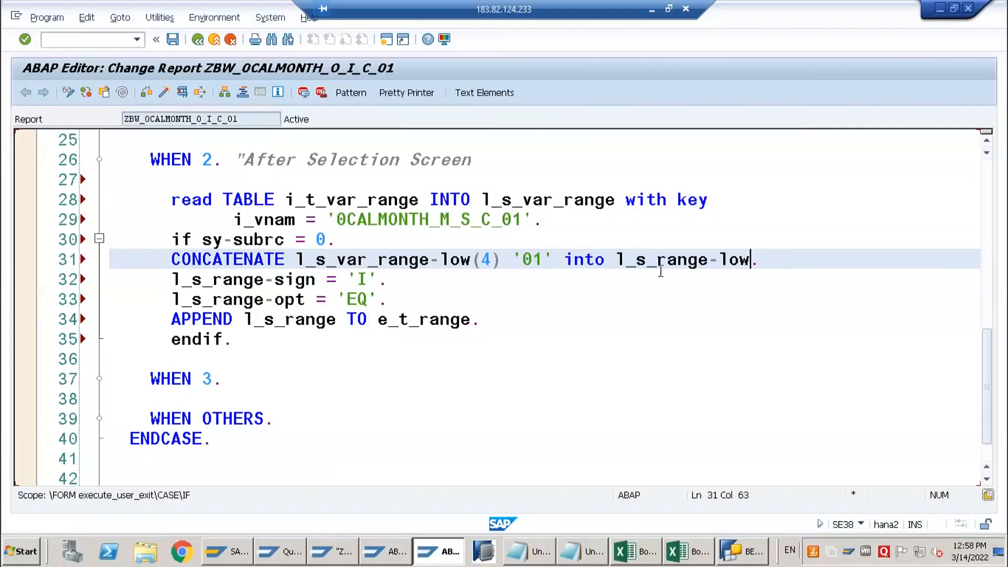
key("End")
Insert two blank lines below the APPEND statement and change the l_s_range-opt value to 'BT'
left_click(496, 323)
key("Return")
key("Return")
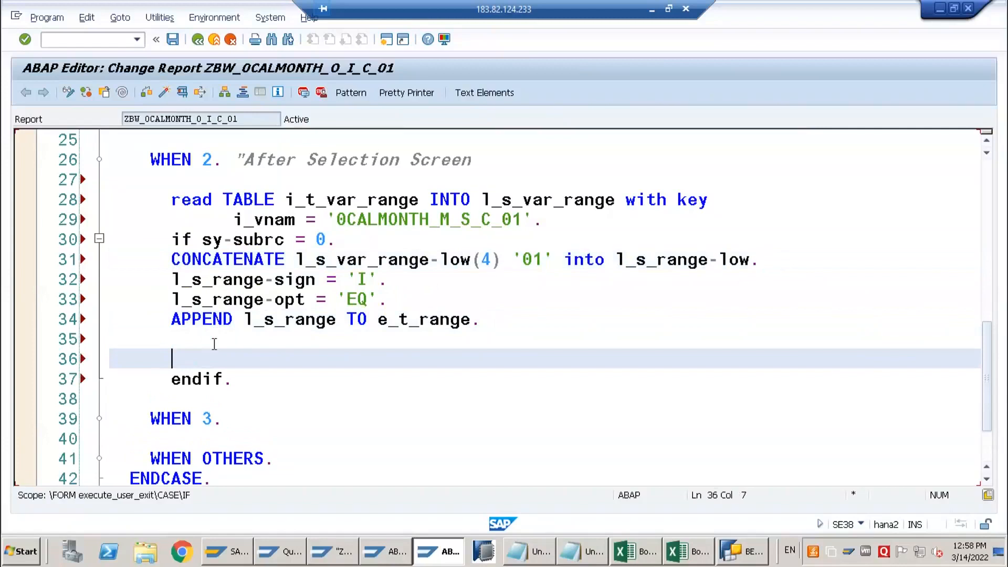
key("Up")
key("Up")
key("Up")
key("End")
key("Left")
key("Left")
key("BackSpace")
key("BackSpace")
type("BT")
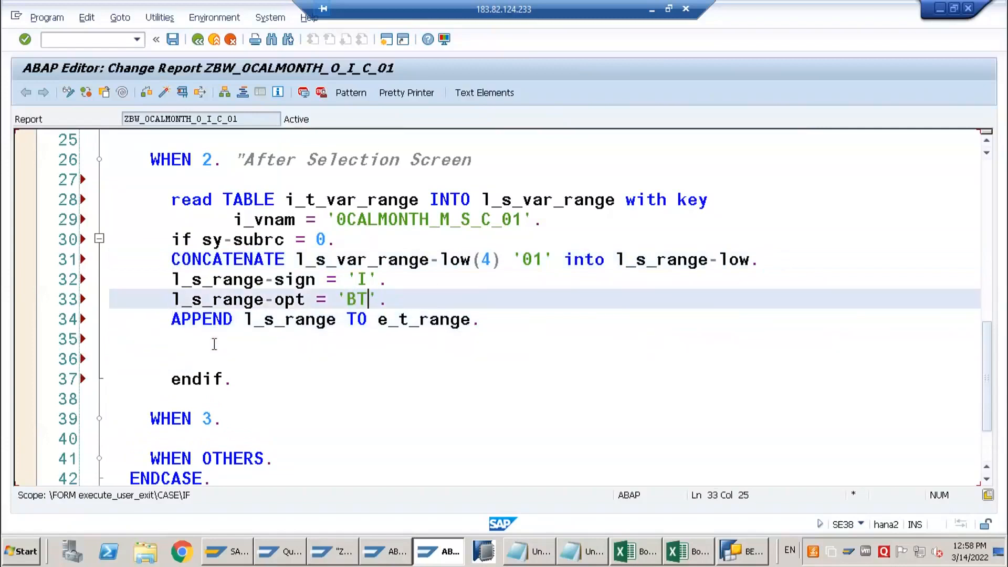
key("Up")
key("Up")
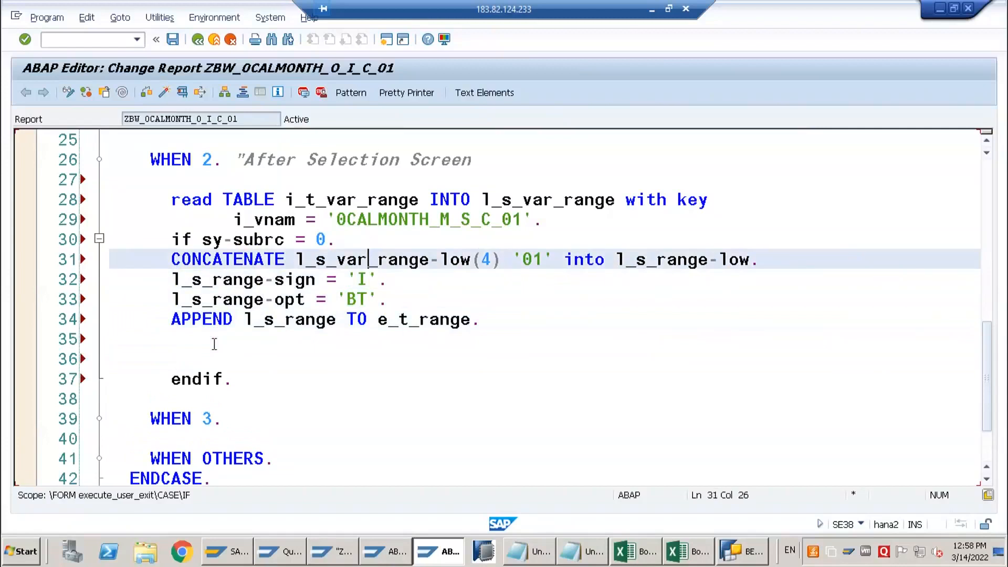
key("Delete")
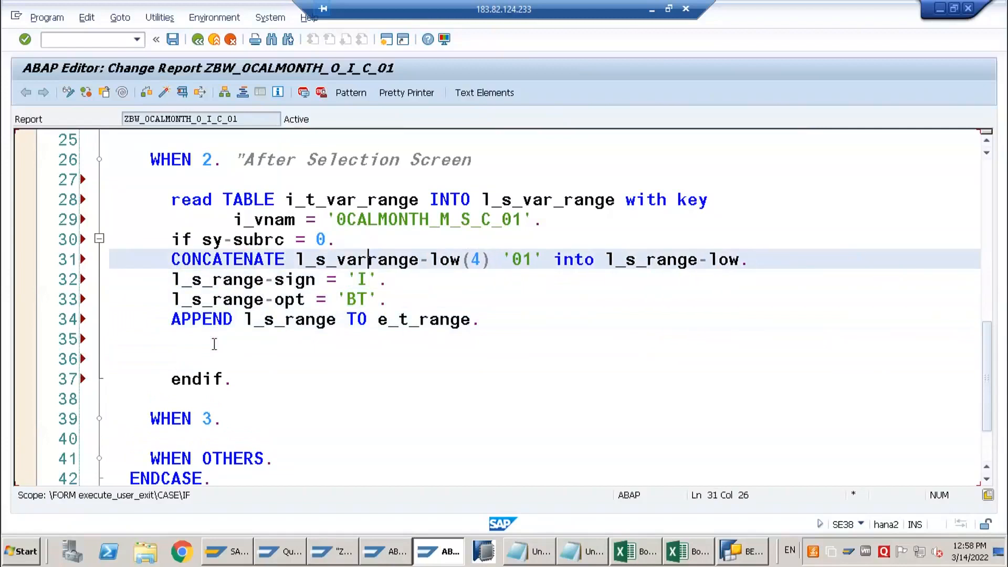
type("_")
key("Home")
key("shift+End")
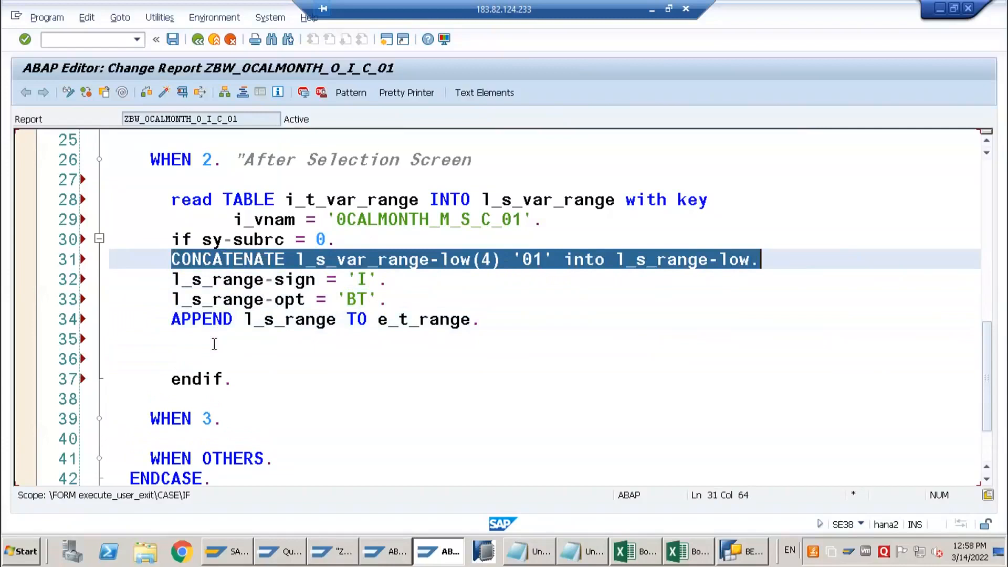
Add a line below the CONCATENATE statement and begin it with l_s_range- copied from the sign assignment
key("End")
key("Return")
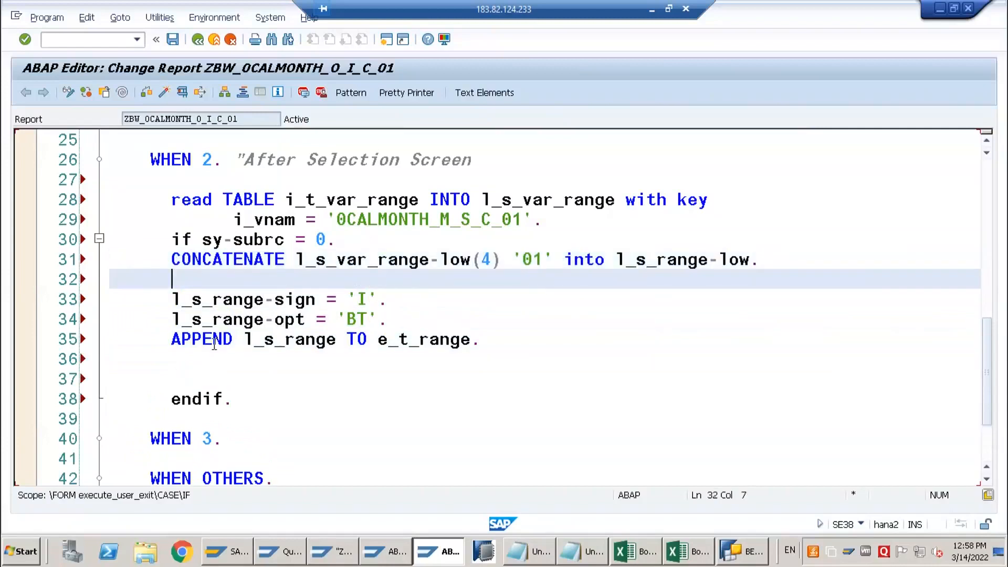
key("Down")
key("shift+Right")
key("shift+Right")
key("shift+Right")
key("shift+Right")
key("shift+Right")
key("shift+Right")
key("shift+Right")
key("shift+Right")
key("shift+Right")
key("shift+Right")
key("ctrl+c")
key("Up")
key("ctrl+v")
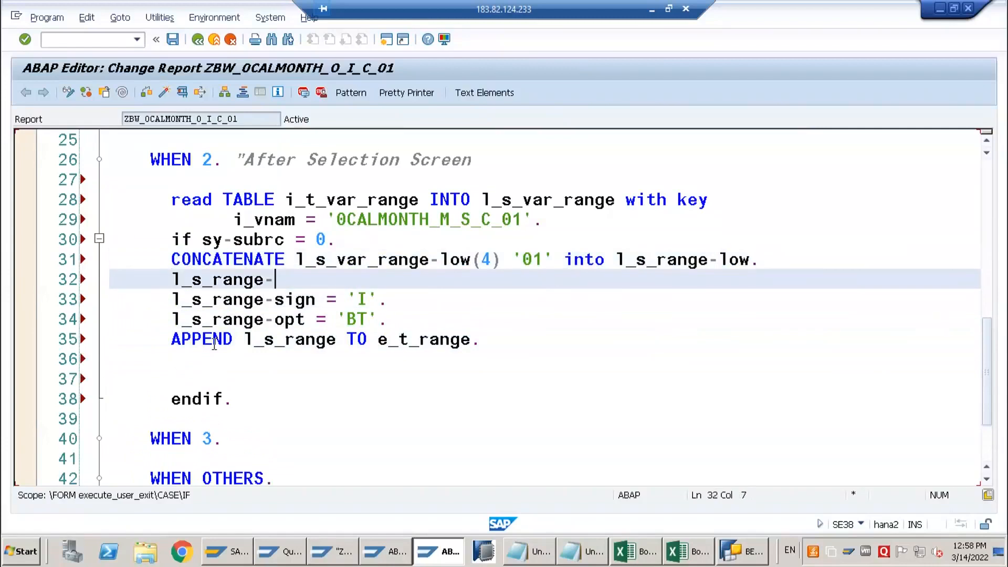
Complete the new line as l_s_range-high = l_s_var_range-low. and check the report's syntax
type("high = l")
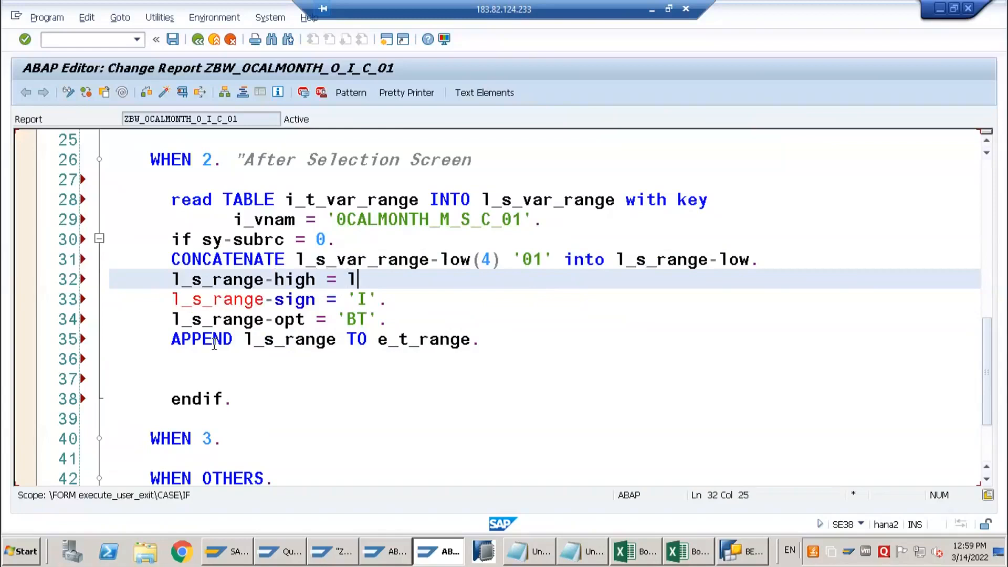
key("ctrl+space")
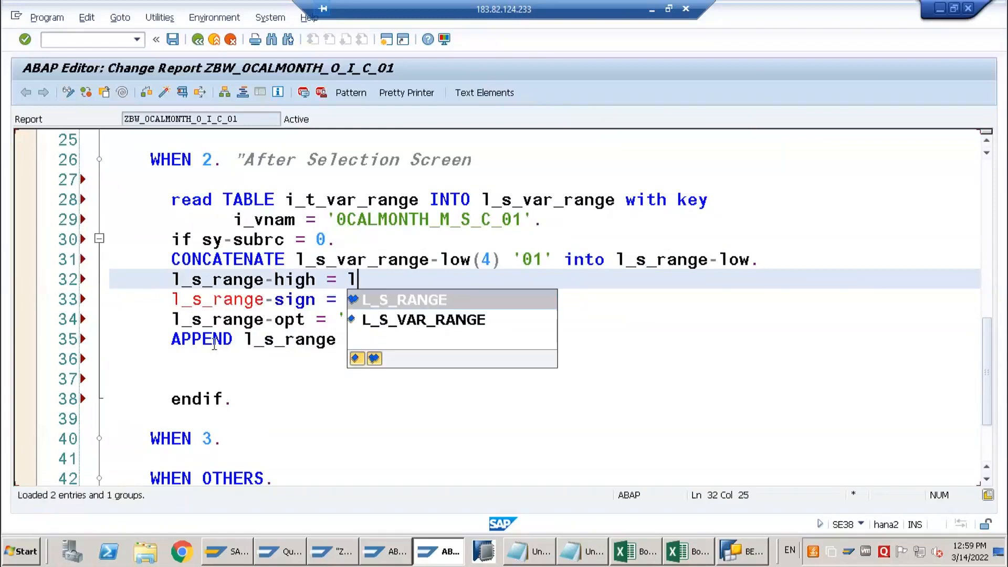
key("Down")
key("Return")
type("-low.")
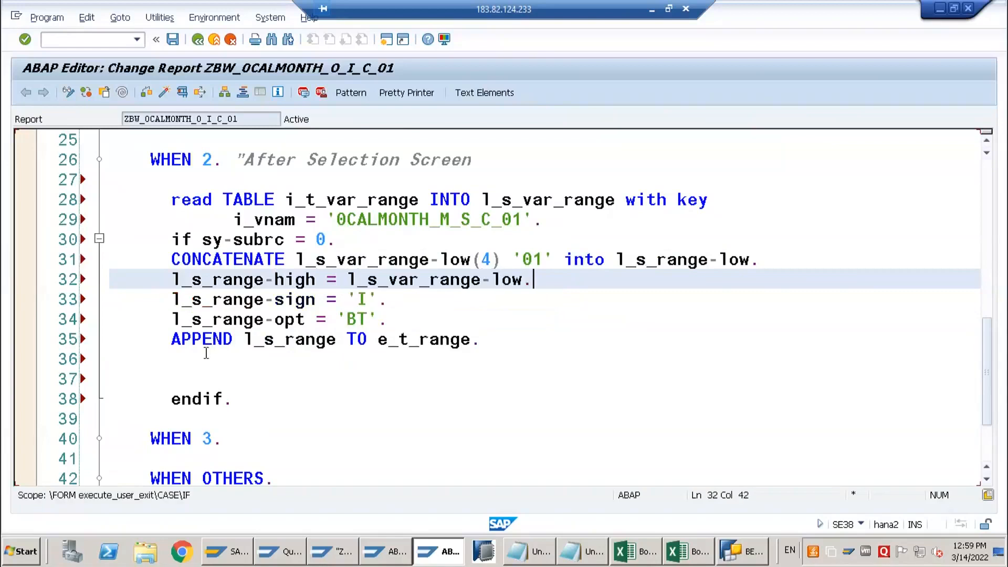
left_click(146, 97)
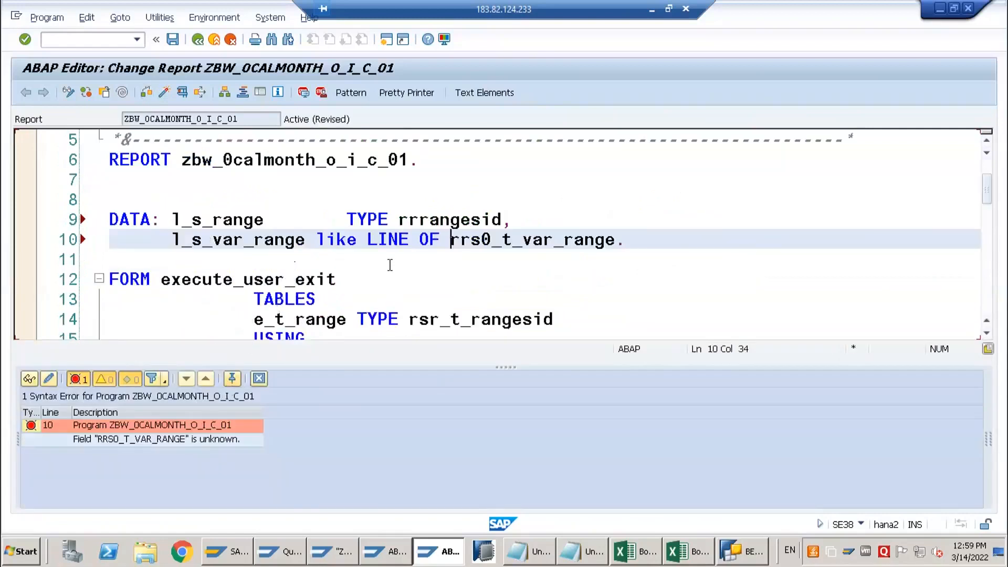
scroll(390, 265, "down", 1)
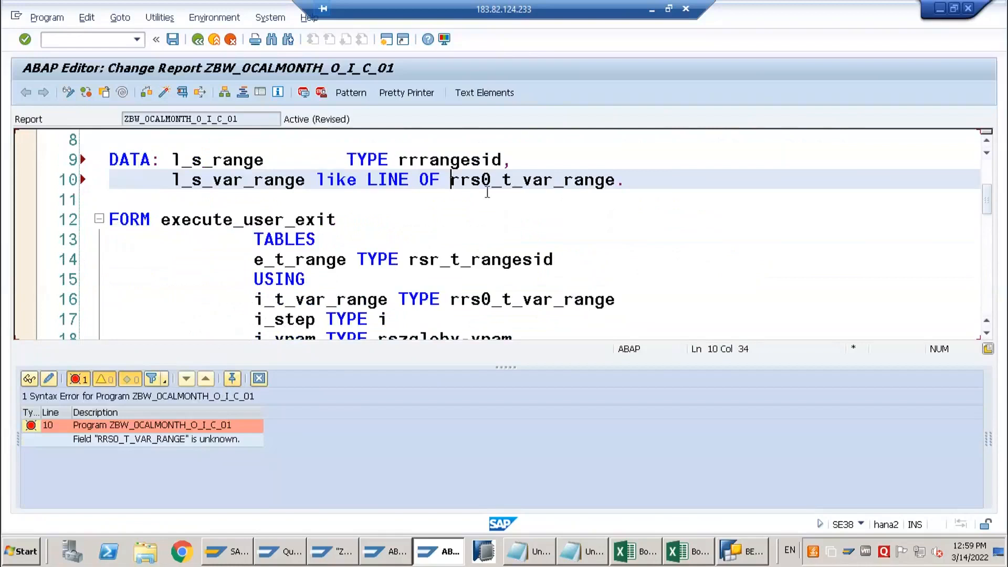
left_click(480, 301)
key("F3")
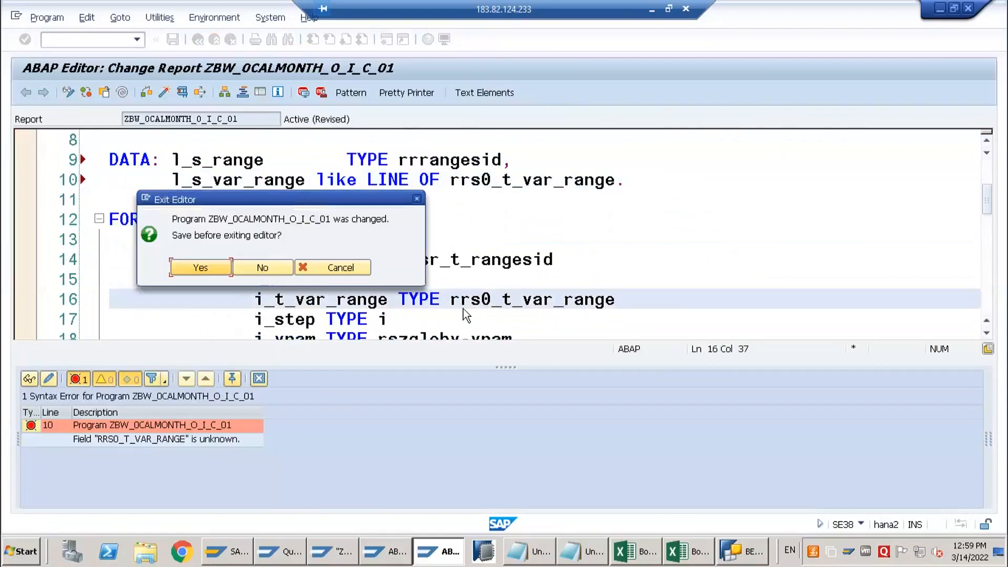
left_click(335, 267)
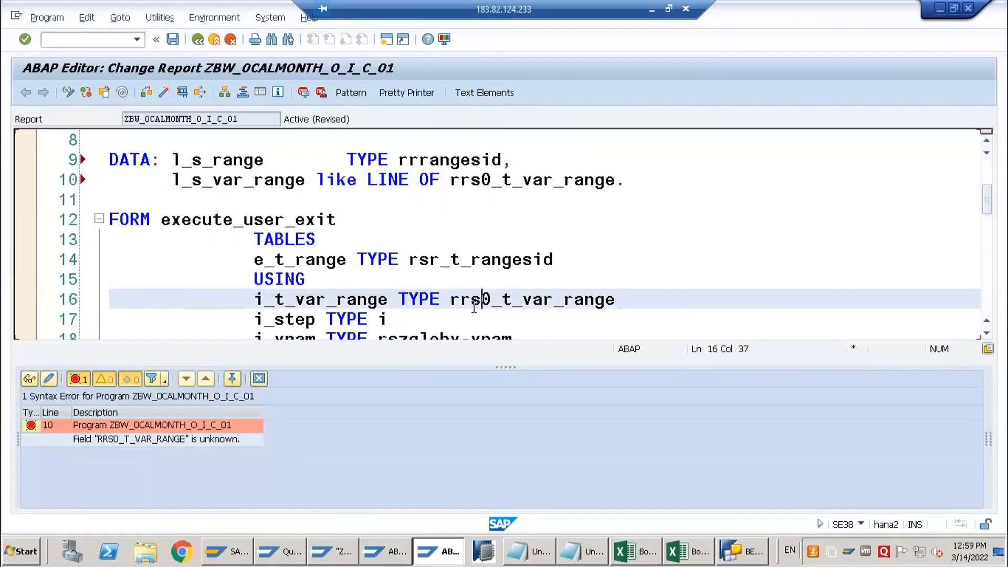
Change rrs0_t_var_range to rrs_t_var_range for the i_t_var_range parameter and the l_s_var_range declaration, then recheck and save the report
key("Delete")
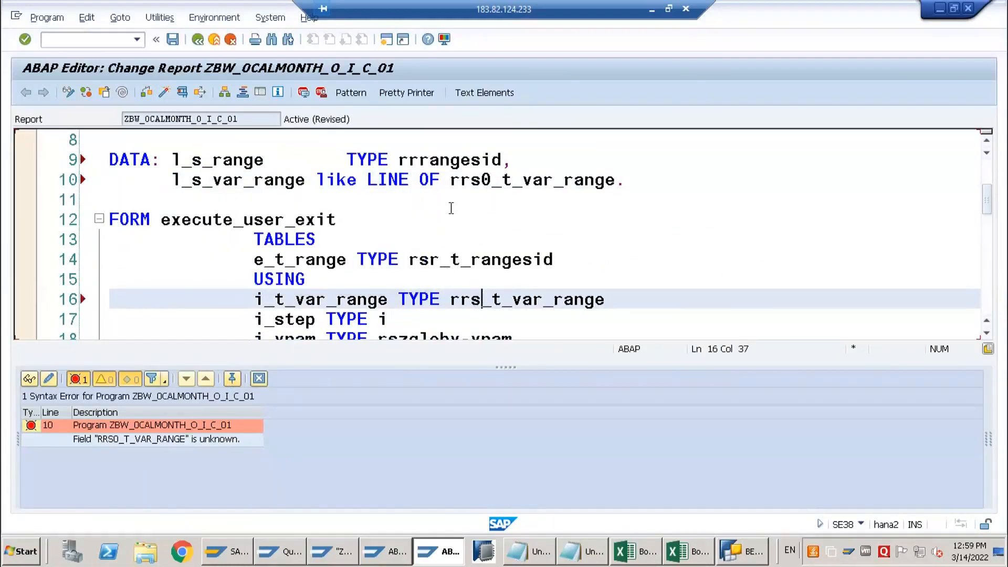
left_click(480, 180)
key("Delete")
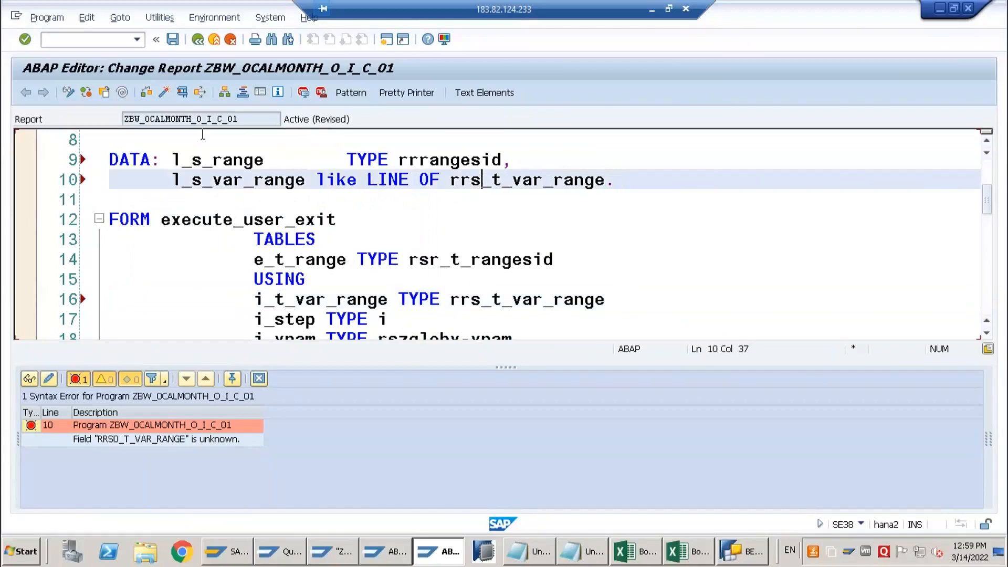
left_click(147, 93)
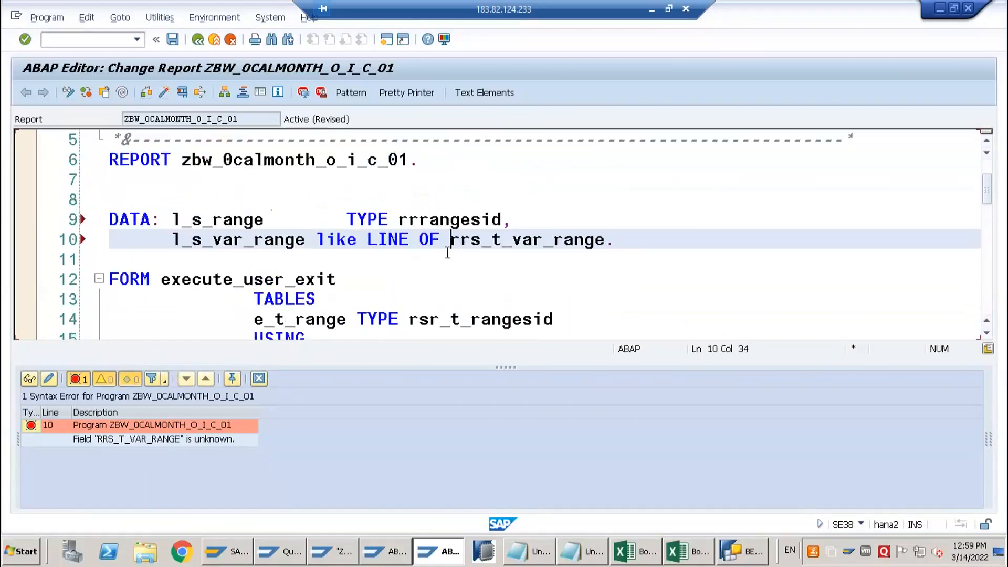
left_click(172, 40)
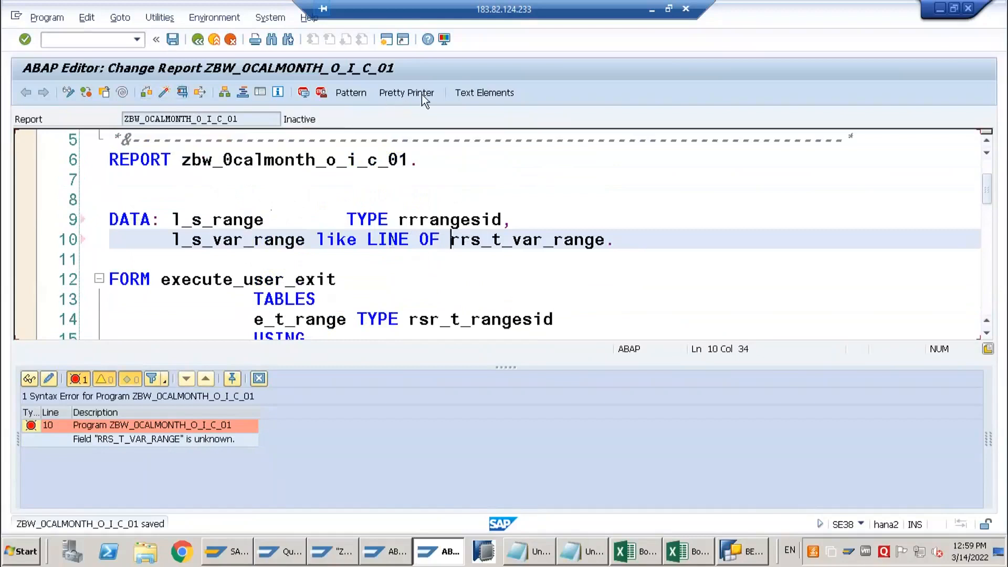
Open the definition of RRS0_T_VAR_RANGE from the I_T_VAR_RANGE parameter in the source code of function module EXIT_SAPLRRS0_001
scroll(230, 160, "up", 1)
scroll(230, 160, "up", 1)
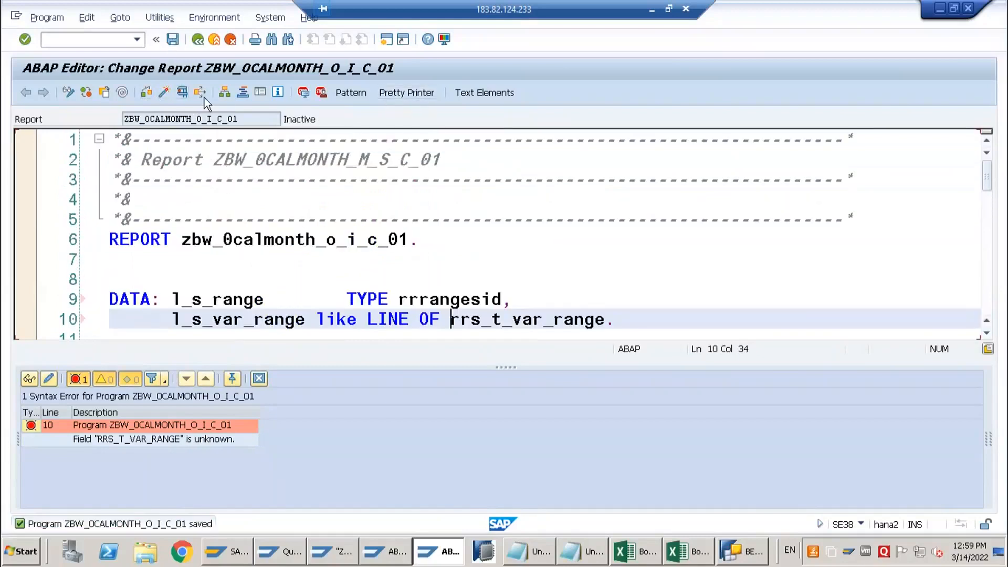
key("alt+Tab")
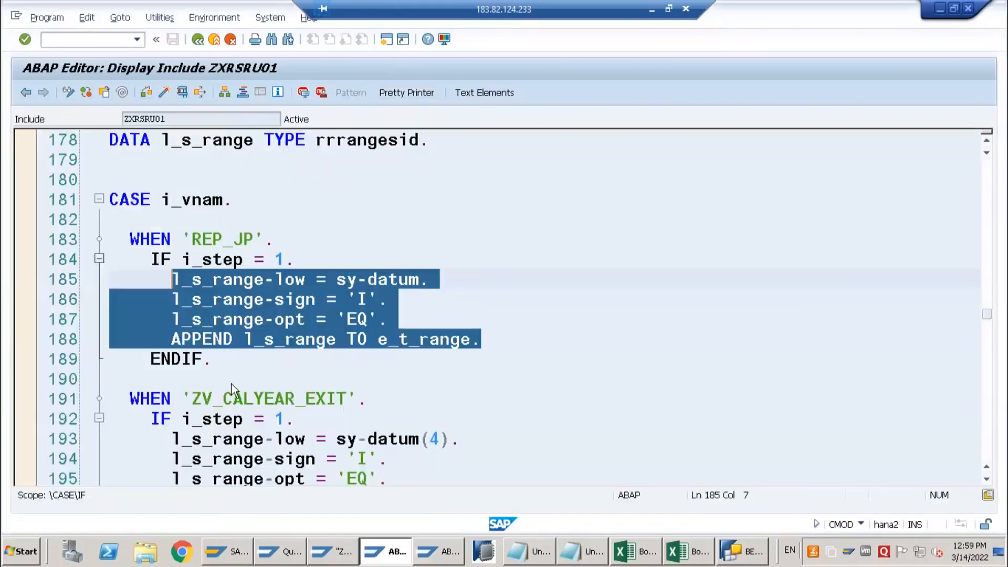
scroll(239, 117, "up", 2)
scroll(239, 117, "up", 3)
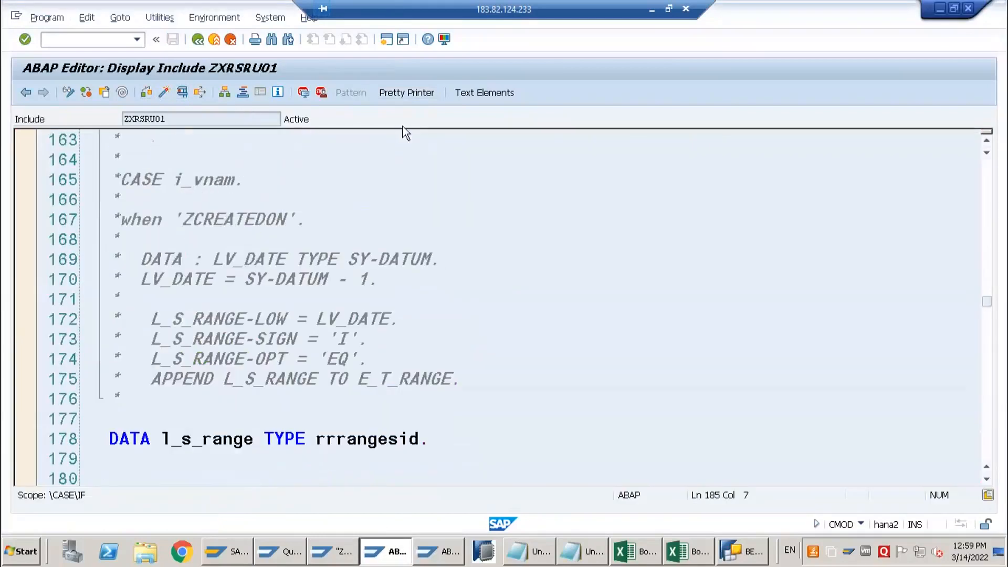
left_click(194, 44)
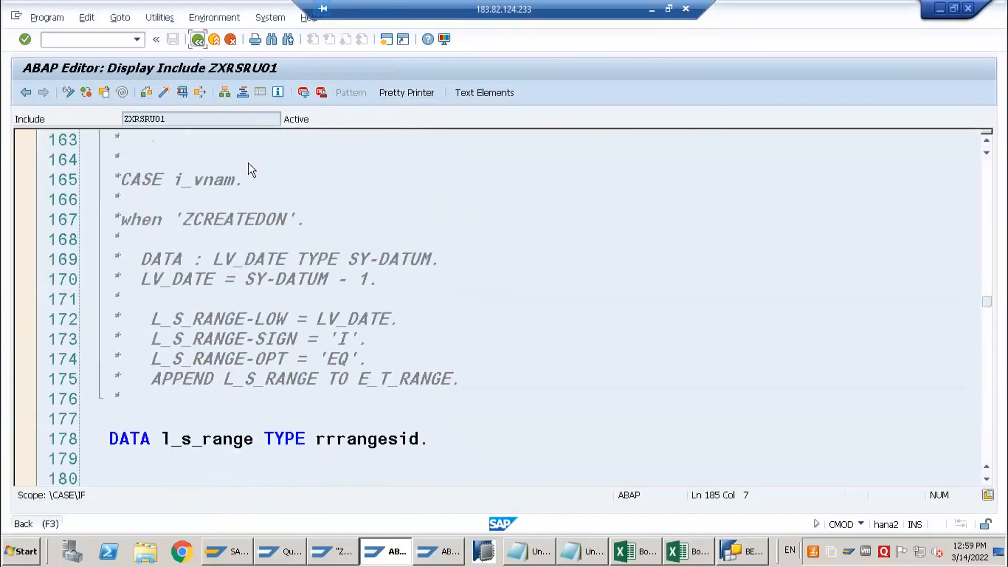
scroll(273, 247, "up", 7)
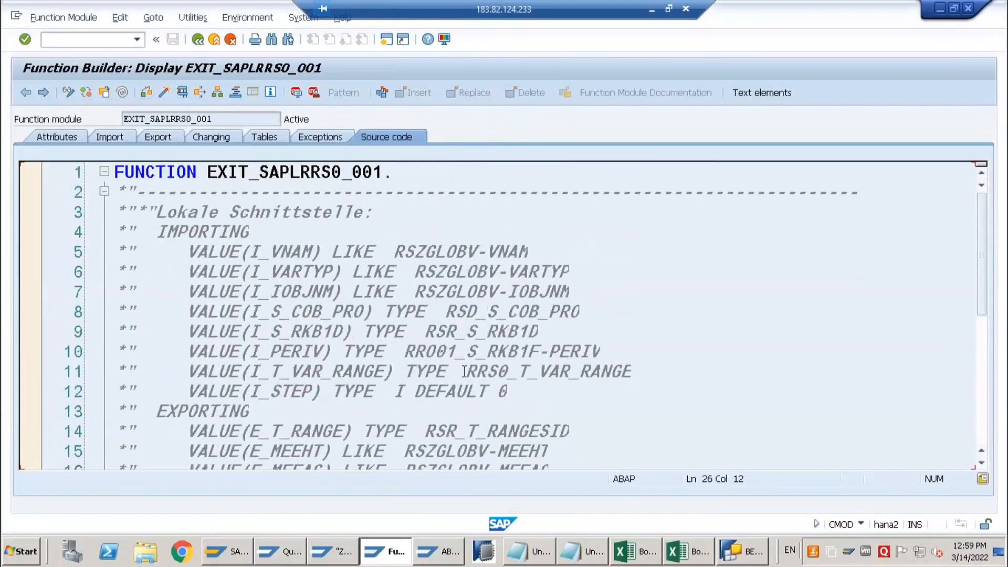
left_click_drag(467, 372, 583, 372)
left_click(497, 373)
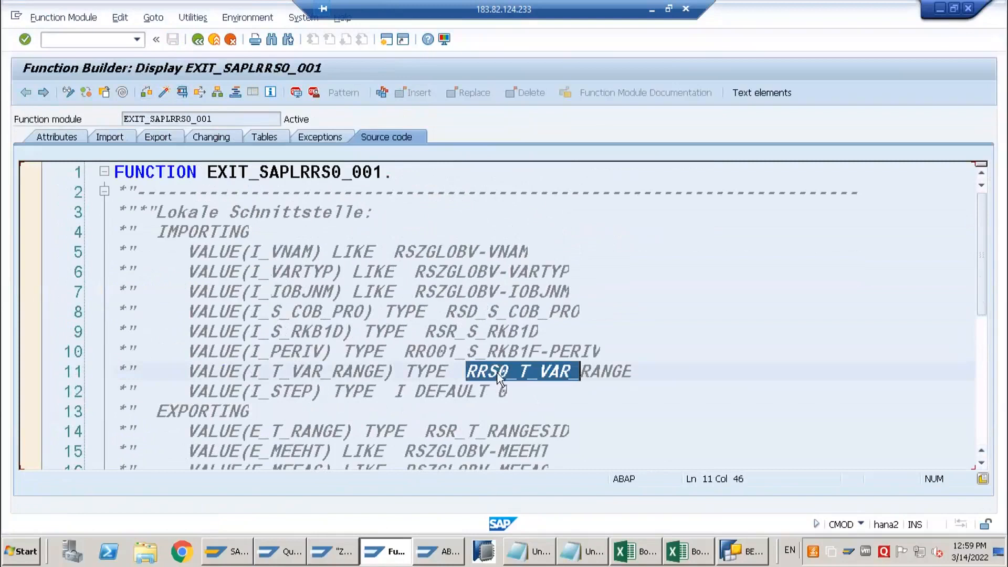
double_click(496, 373)
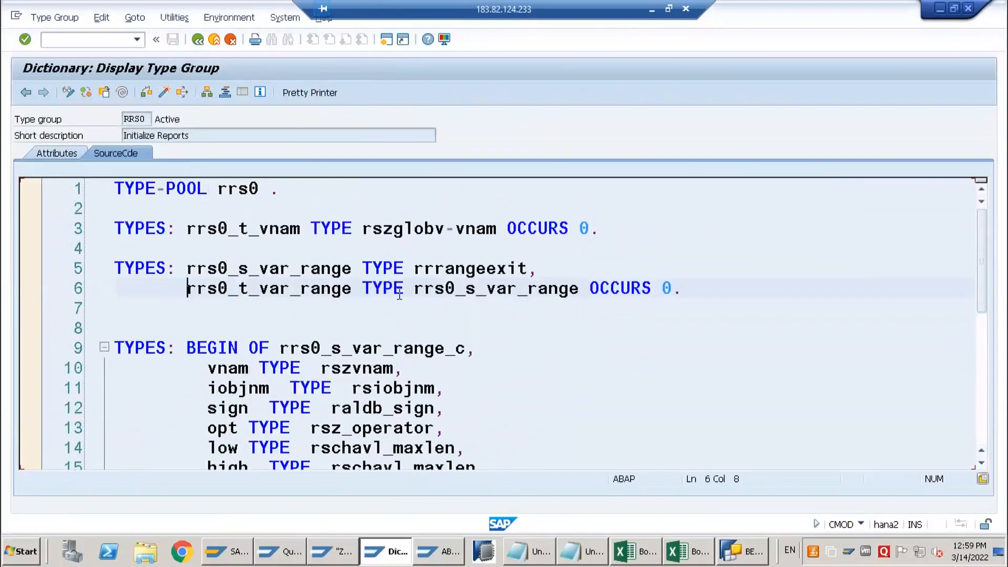
Copy rrrangeexit from the type group, use it after LIKE LINE OF in the report's l_s_var_range declaration, and check the syntax
double_click(454, 290)
left_click_drag(414, 269, 528, 270)
key("ctrl+c")
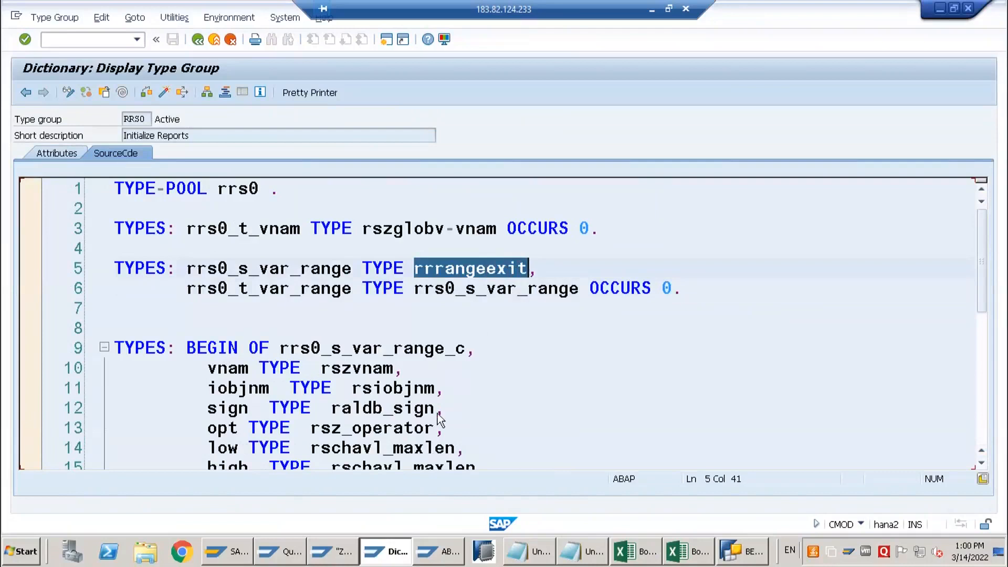
key("alt+Tab")
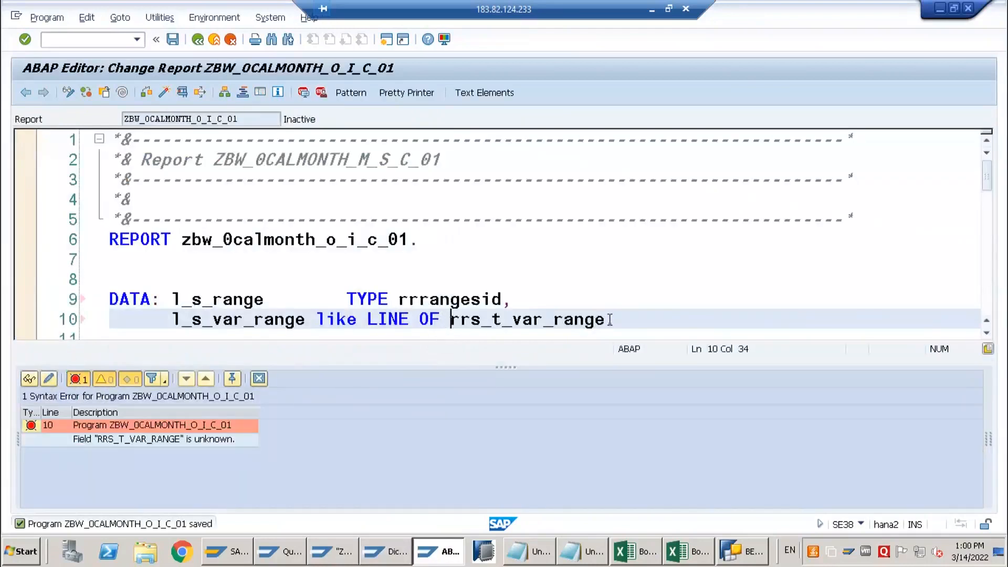
left_click(610, 319, "shift")
key("ctrl+v")
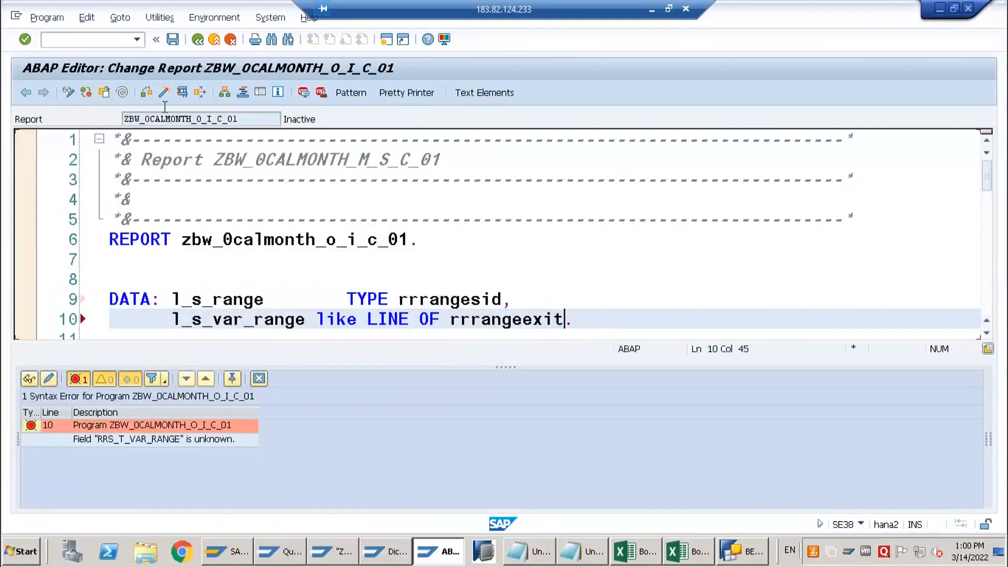
left_click(146, 98)
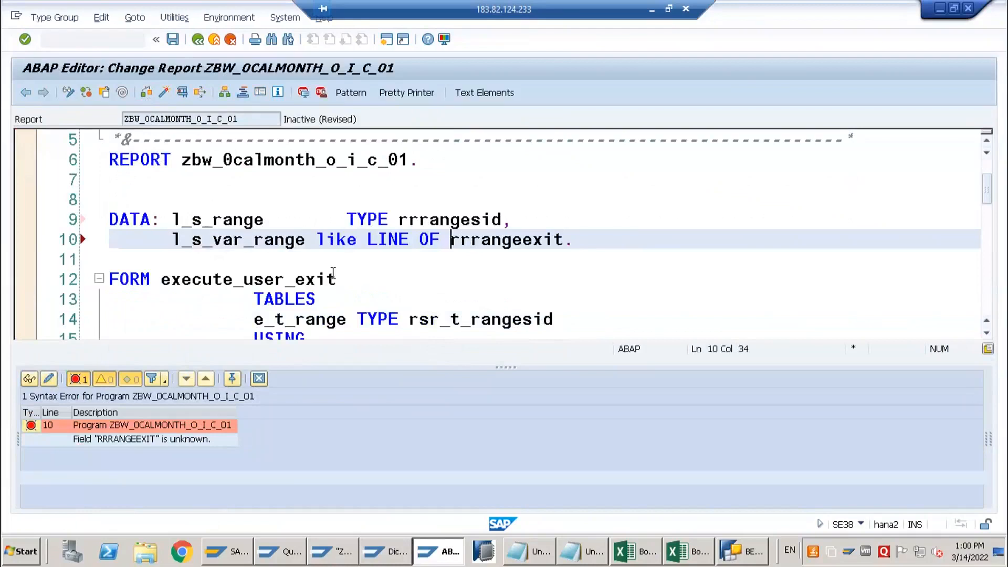
Open the rrrangeexit structure from the type group, copy its name, and return to the report
key("alt+Tab")
double_click(475, 265)
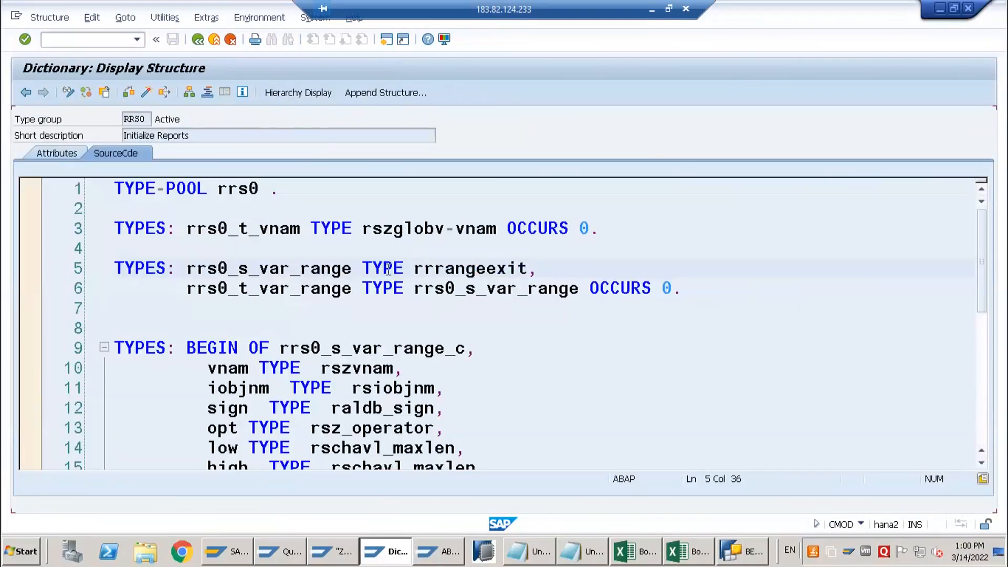
left_click_drag(171, 119, 87, 126)
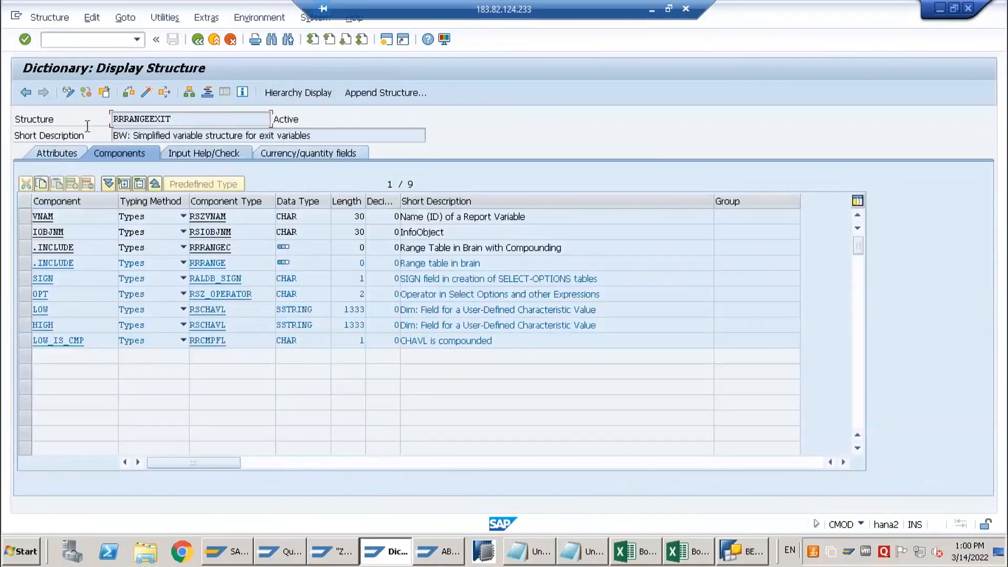
key("ctrl+c")
key("alt+Tab")
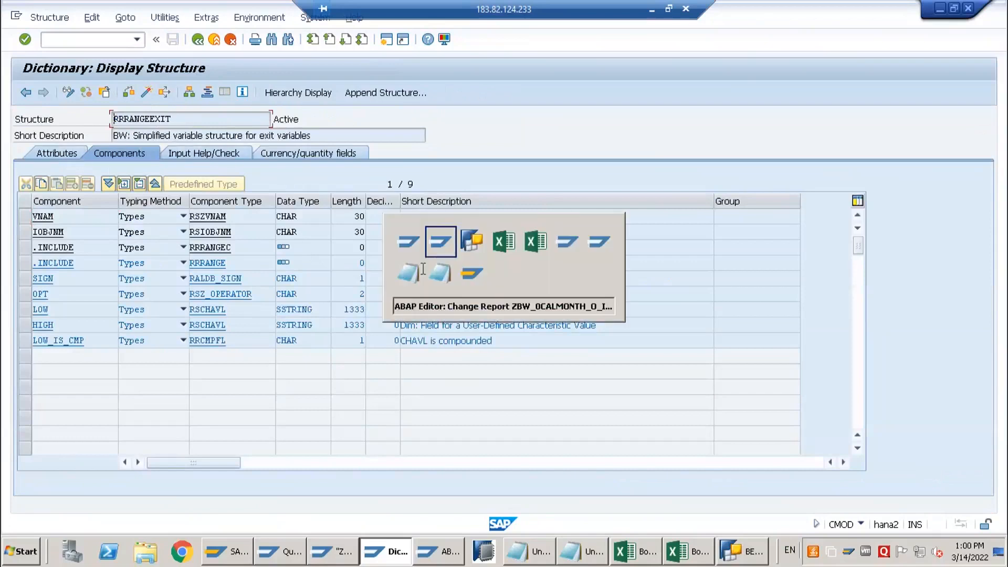
Change the l_s_var_range declaration to type RRRANGEEXIT and recheck the syntax
left_click_drag(316, 239, 441, 244)
type("type")
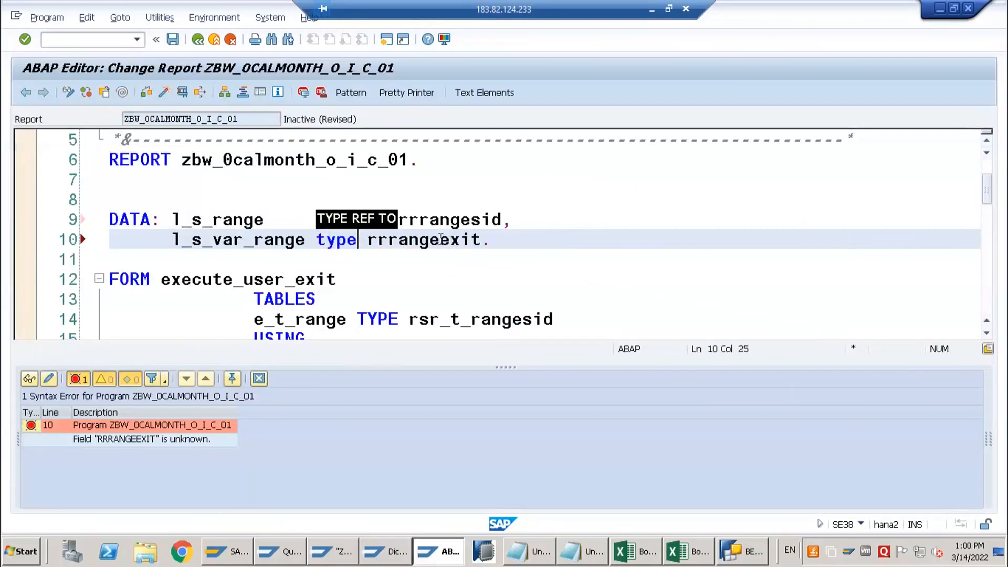
double_click(440, 242)
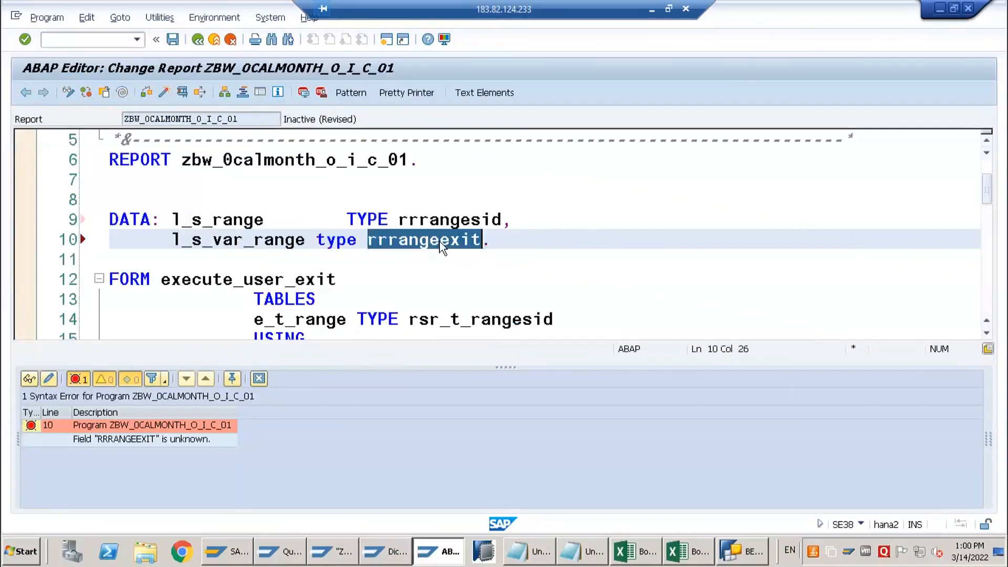
key("ctrl+v")
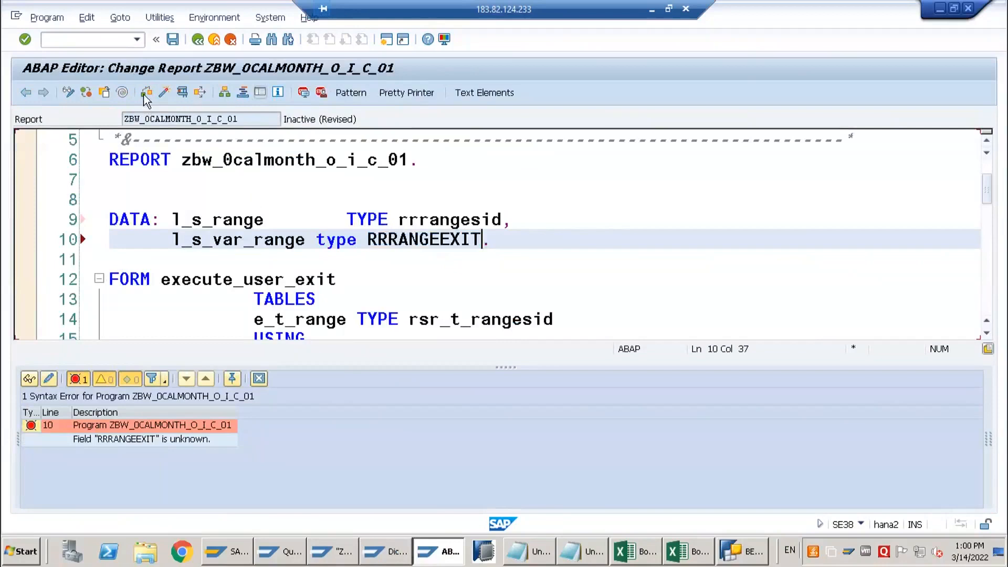
left_click(145, 96)
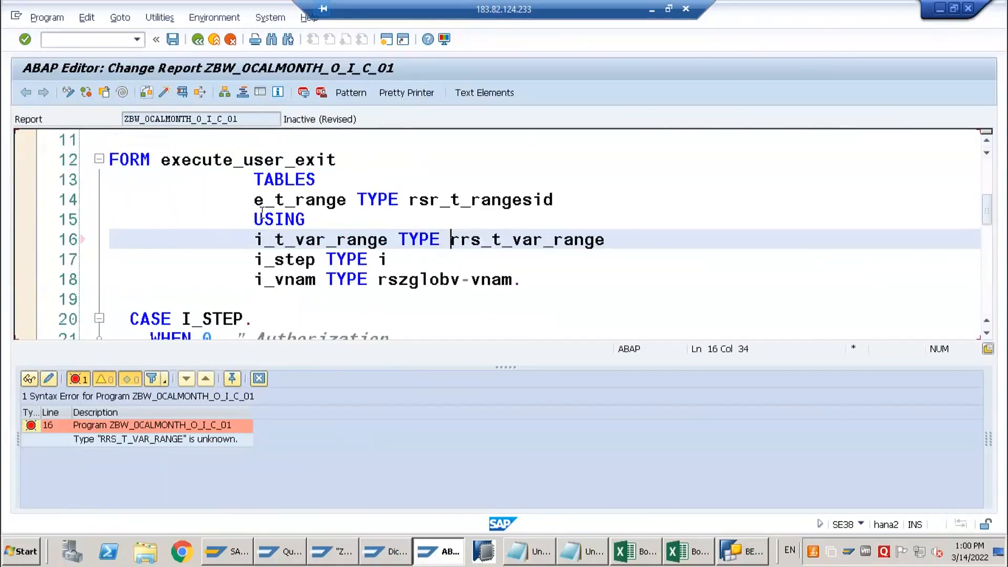
Set the type of the i_t_var_range parameter to rrs0_t_var_range and recheck the syntax
scroll(511, 250, "up", 1)
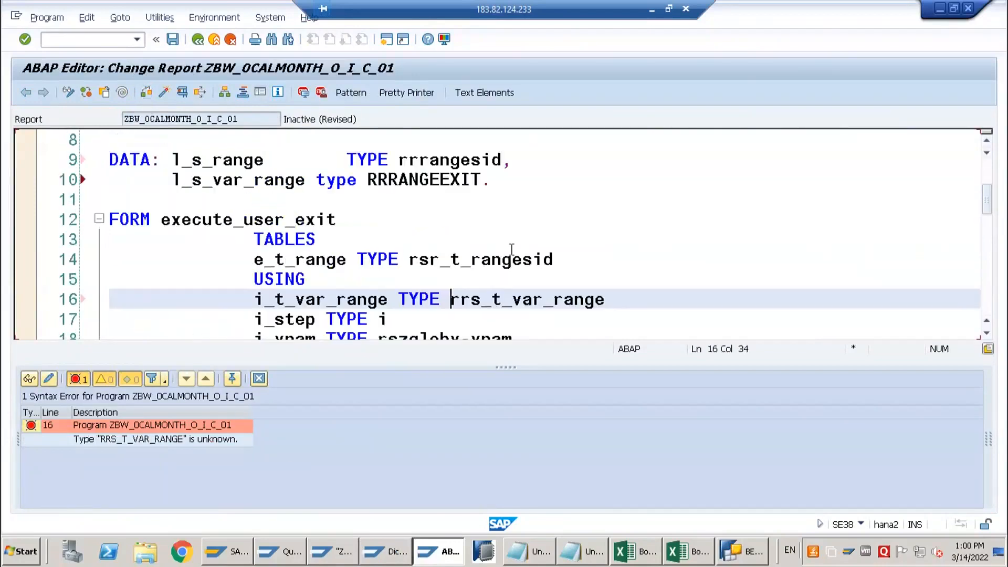
scroll(511, 250, "up", 1)
scroll(493, 279, "down", 1)
left_click(481, 304)
type("0")
left_click(147, 94)
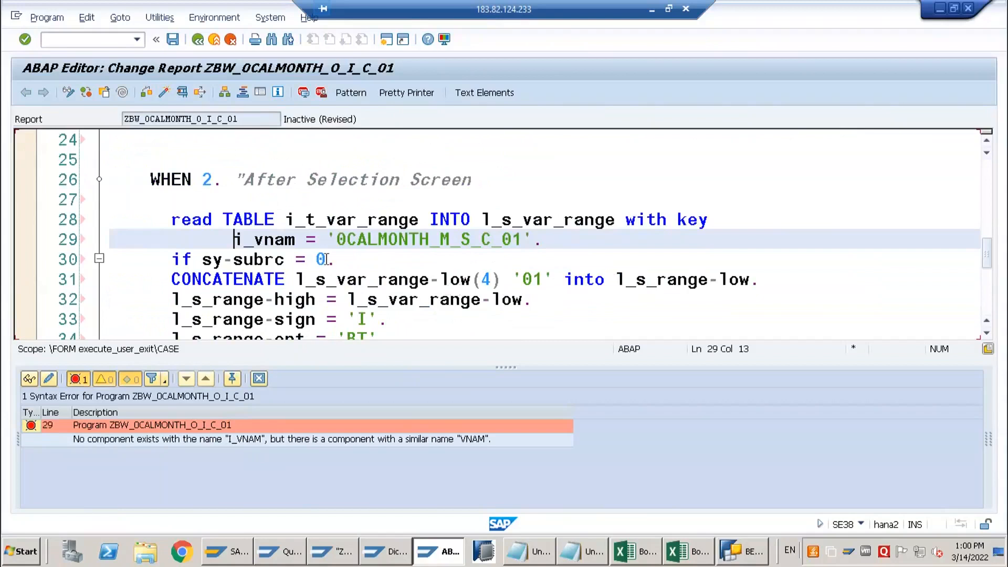
Look up the variable-name component in structure RRRANGEEXIT, use VNAM as the READ TABLE key field in WHEN 2, and recheck the syntax
key("ctrl+space")
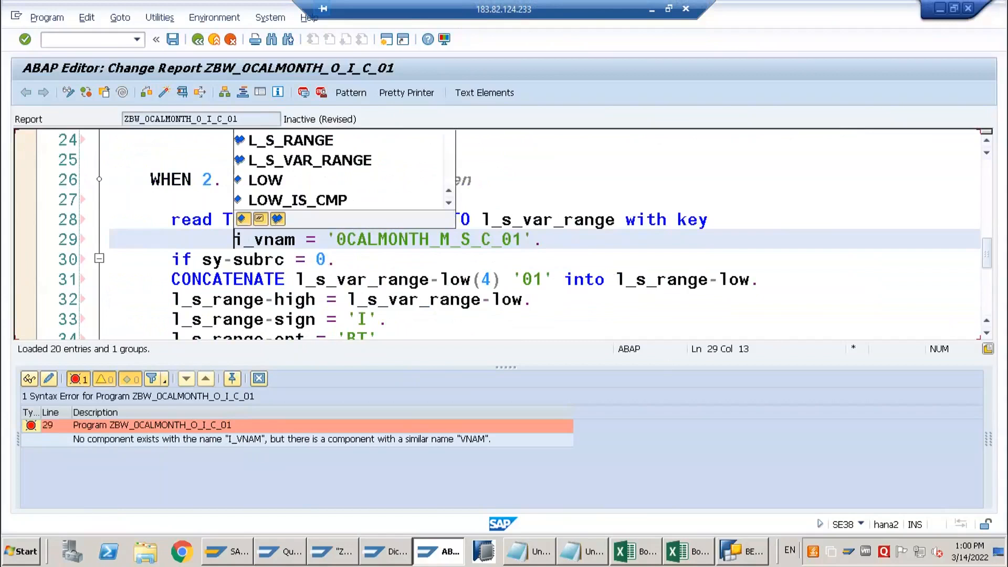
left_click(734, 279)
scroll(344, 326, "up", 3)
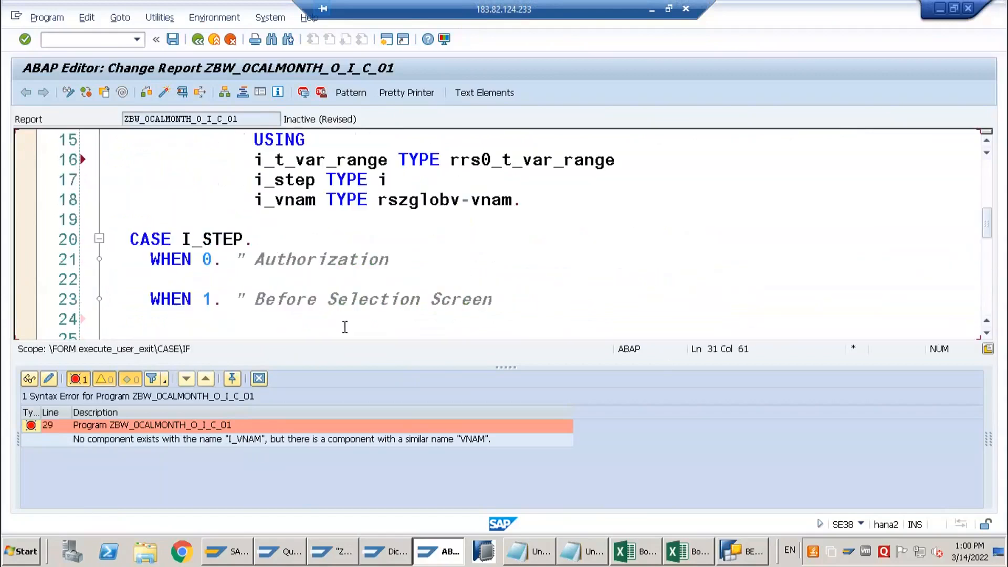
scroll(367, 309, "down", 2)
key("alt+Tab")
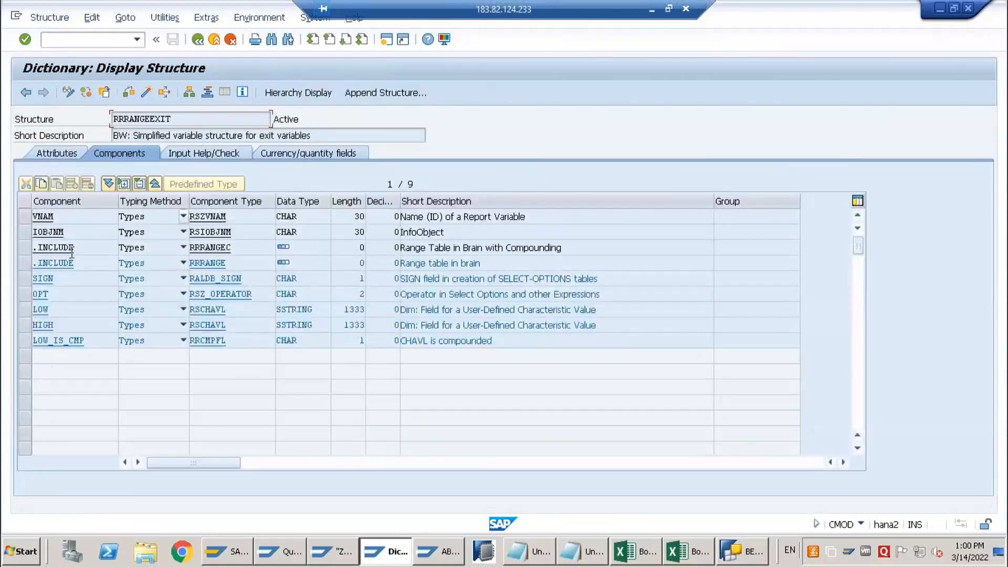
left_click(64, 216)
key("alt+Tab")
left_click_drag(234, 299, 297, 300)
type("VNAM = '0CALMONTH_M_S_C_01'.")
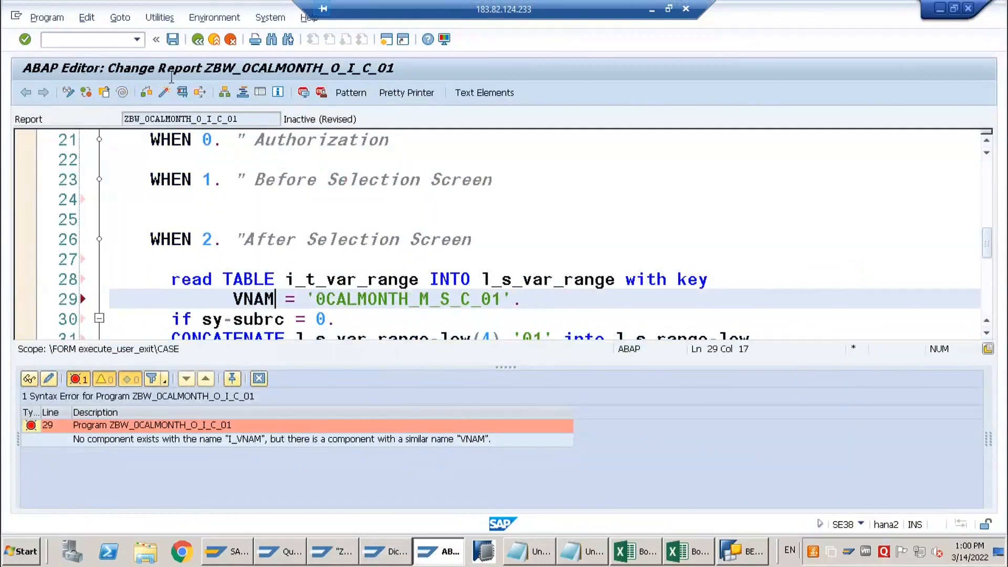
left_click(147, 93)
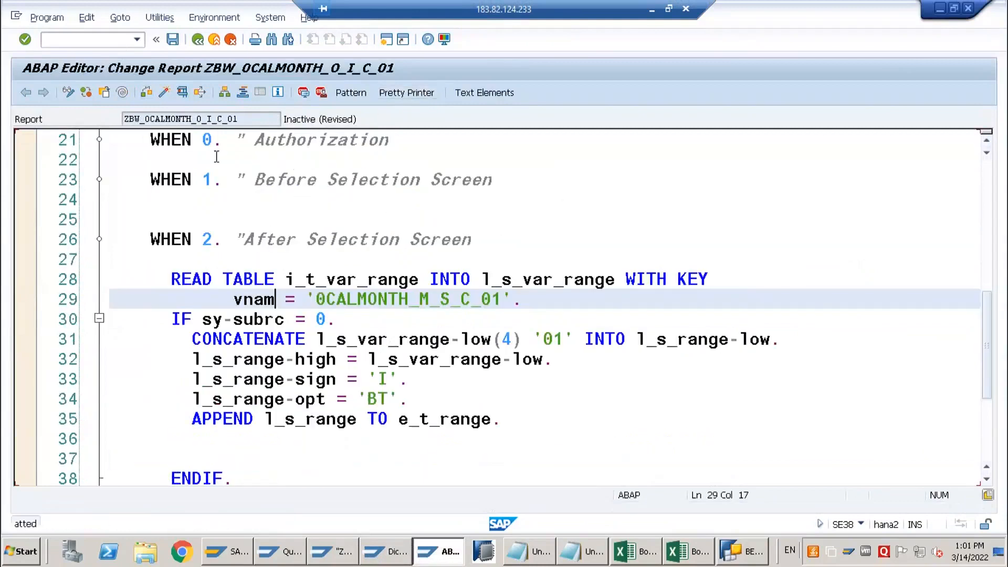
Activate the report, remove the two blank lines above ENDIF, and activate it again
left_click(162, 92)
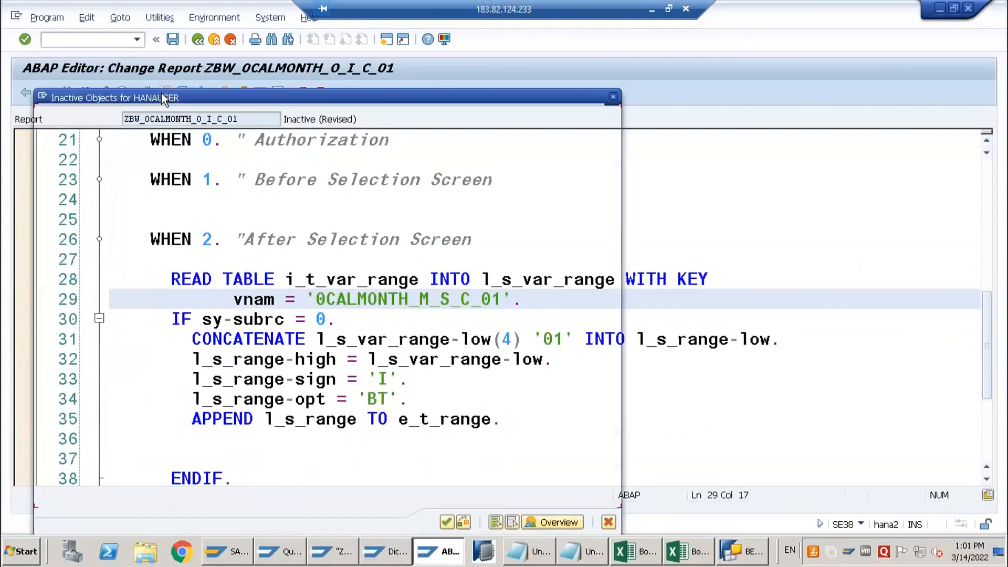
key("Return")
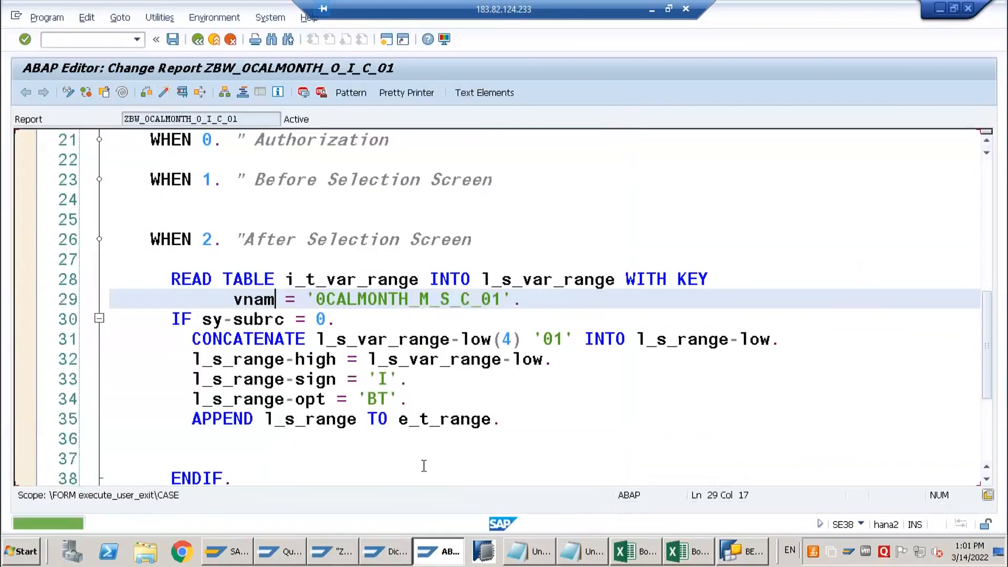
left_click(205, 444)
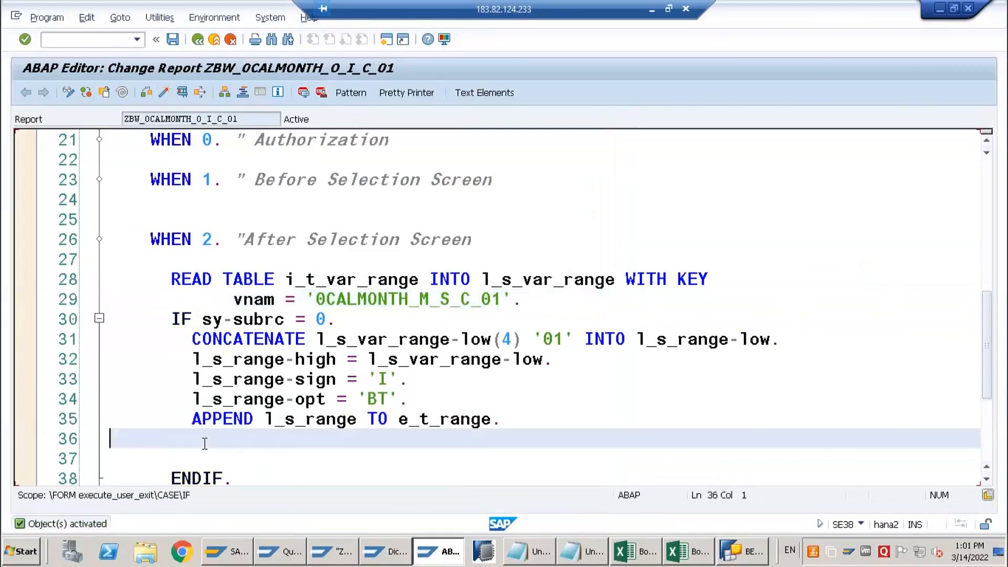
key("Delete")
key("Delete")
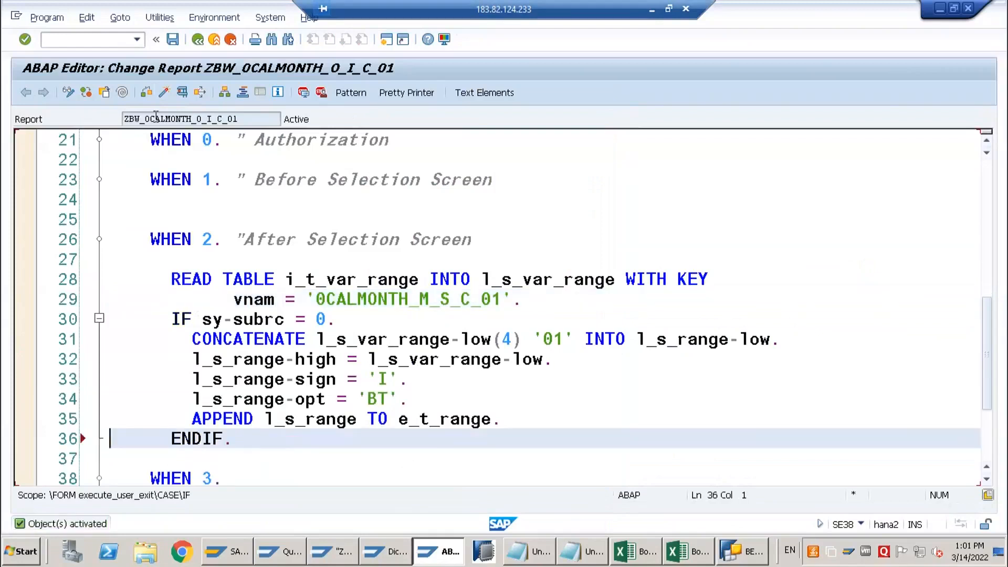
left_click(163, 93)
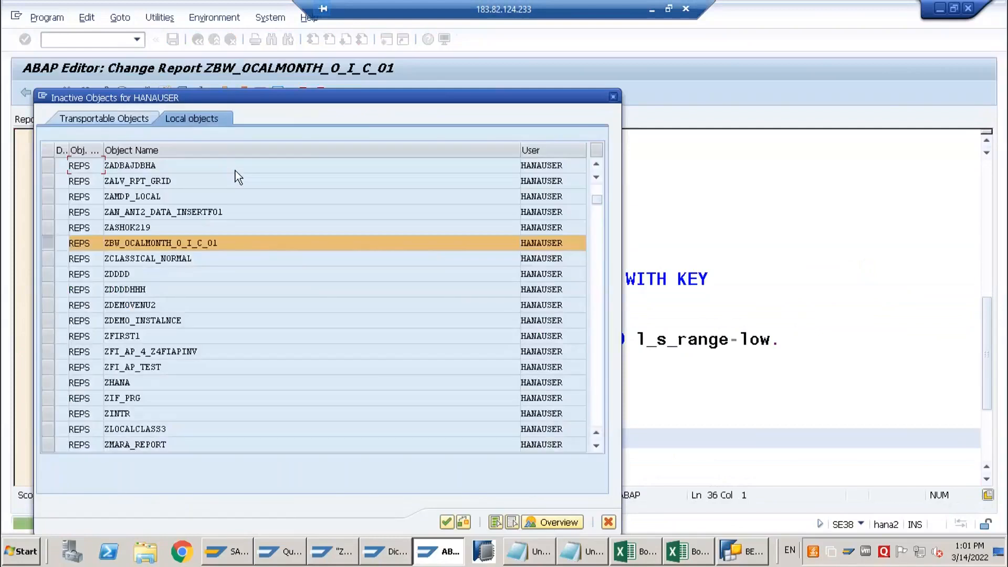
key("Return")
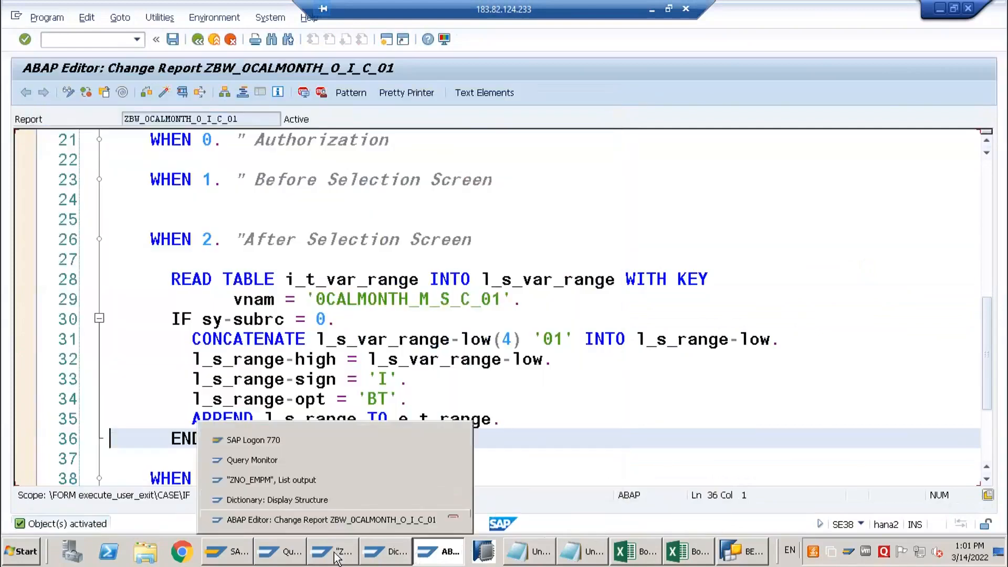
Execute query ZNO_EMPM_Q002 in the Query Monitor and inspect the value of i_vnam in the debugger
left_click(301, 556)
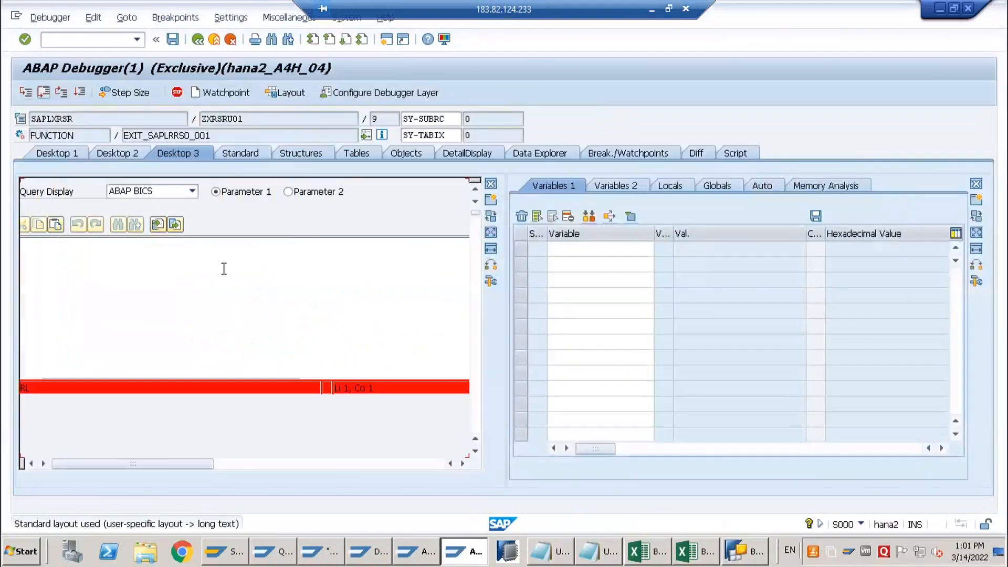
left_click(354, 329)
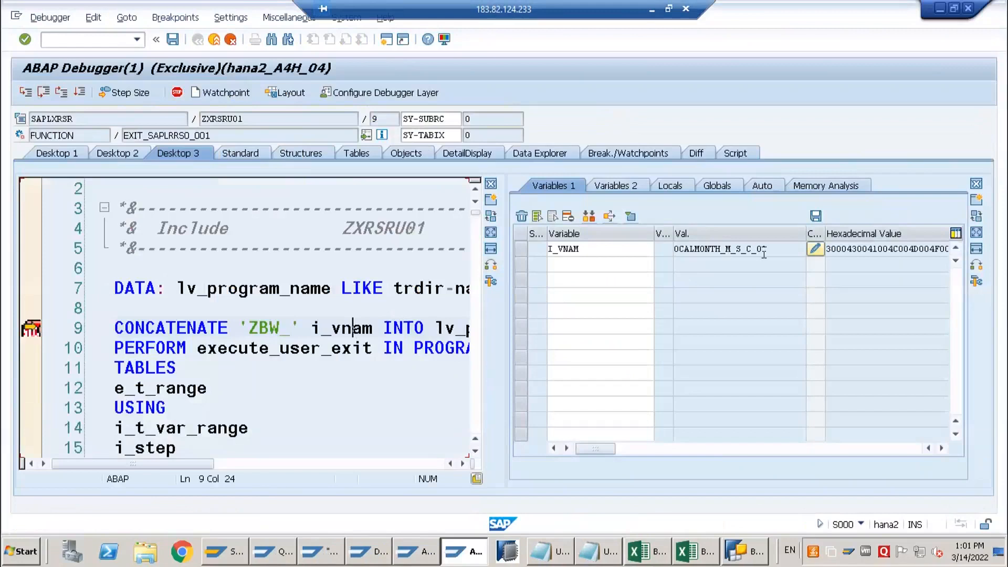
left_click_drag(774, 249, 663, 259)
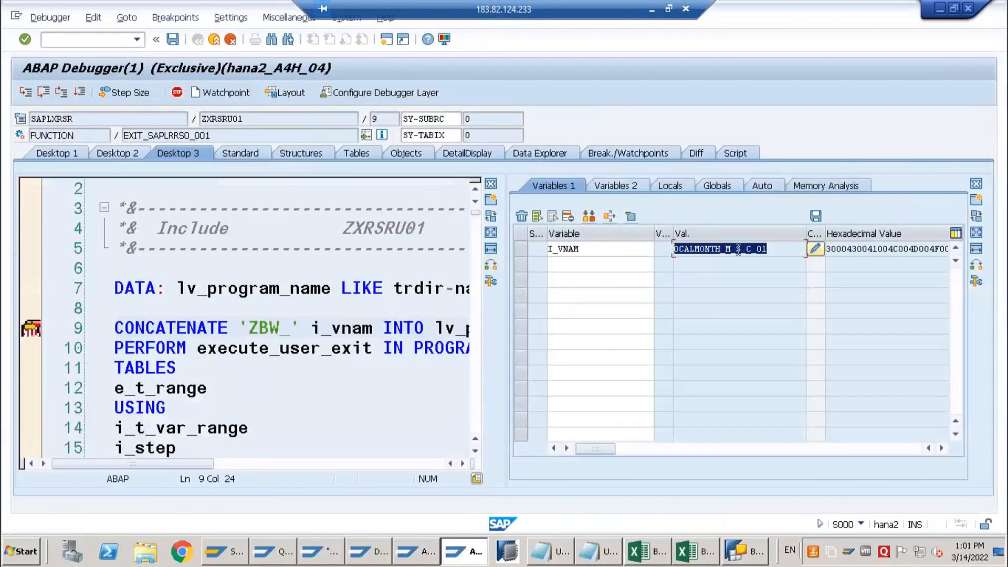
left_click(733, 250)
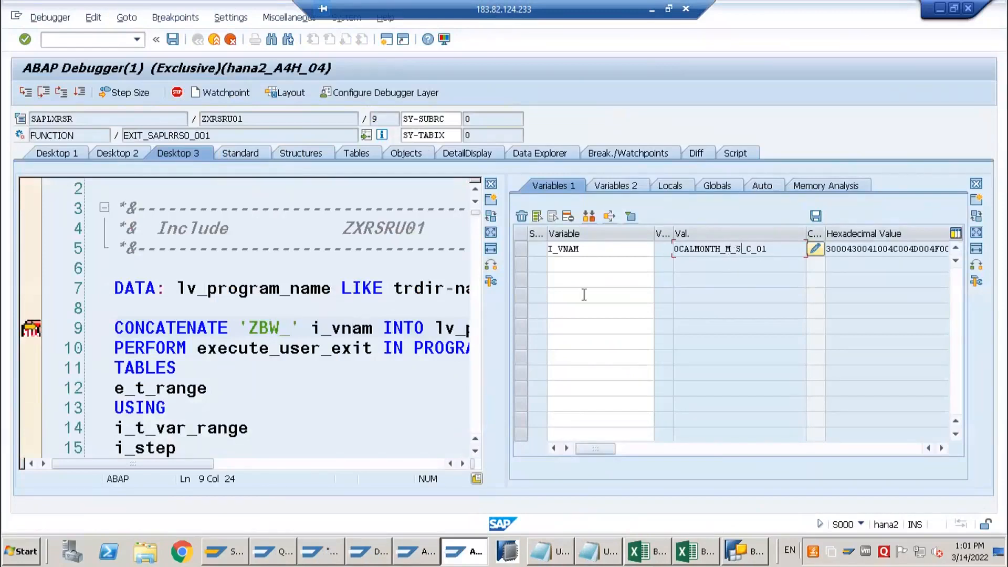
Step through the 0CALMONTH_M_S_C_01 exit to the APPEND line in WHEN 1, inspect e_t_range, and resume to the next breakpoint
double_click(710, 250)
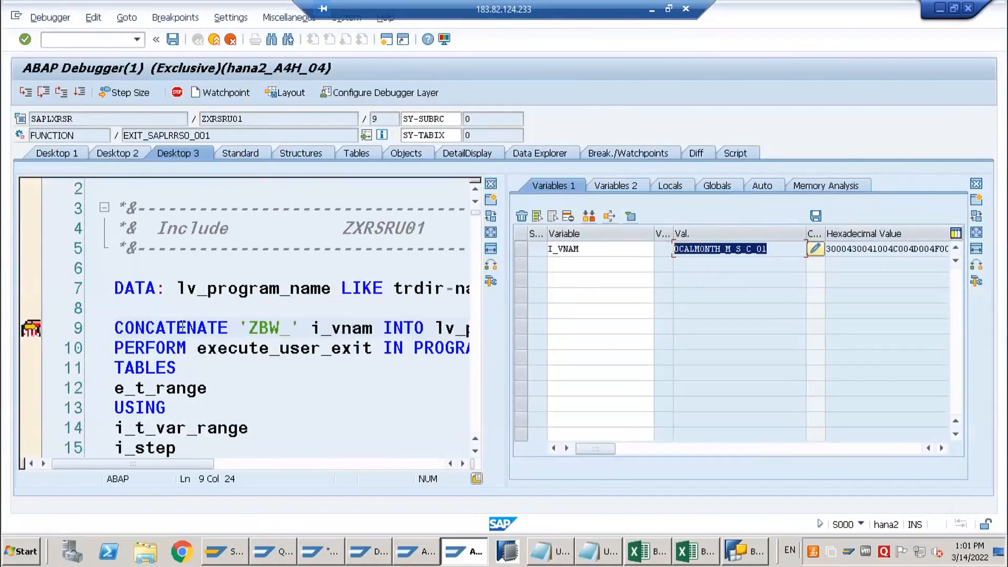
key("F5")
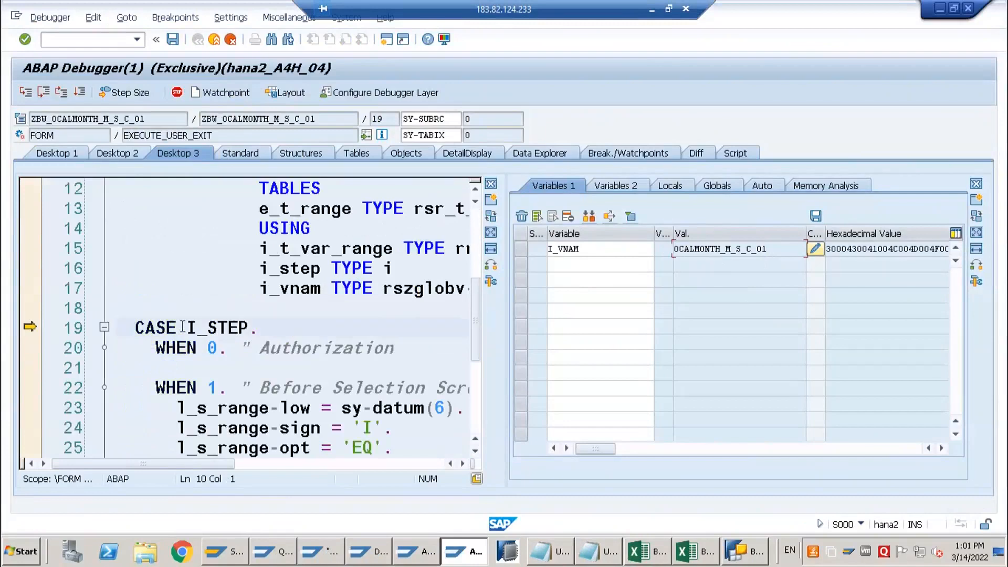
key("F5")
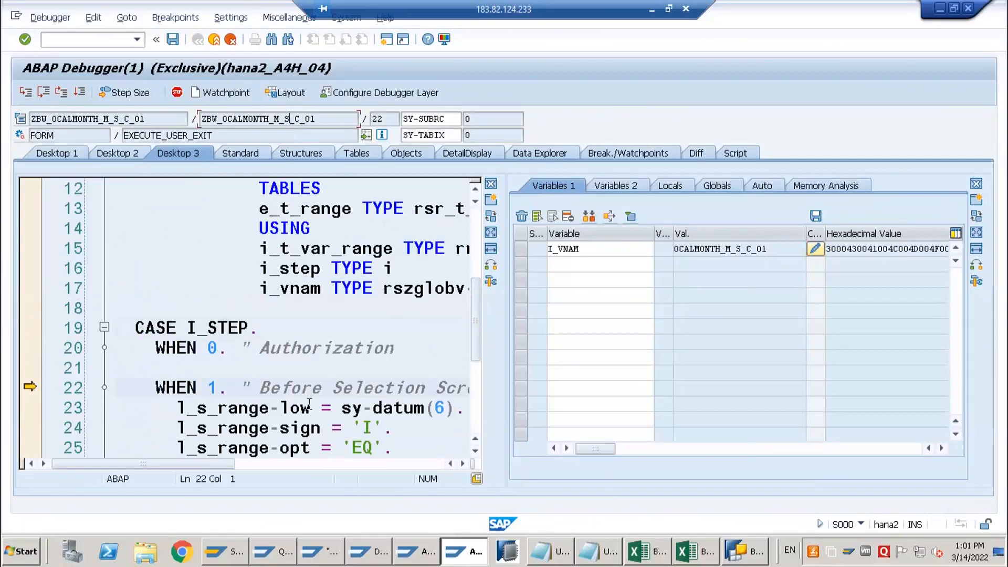
key("F5")
key("F5")
key("F5")
key("F5")
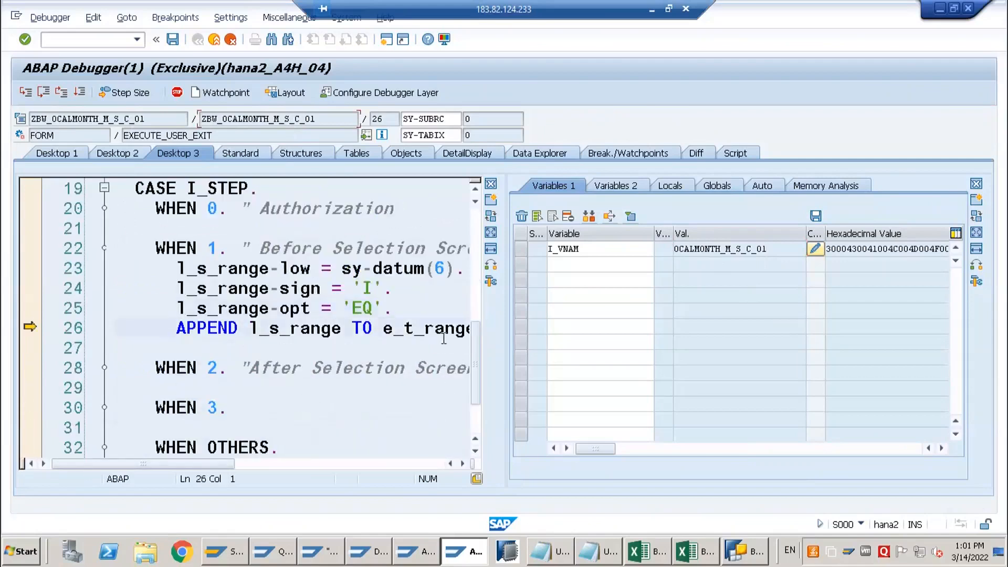
double_click(445, 329)
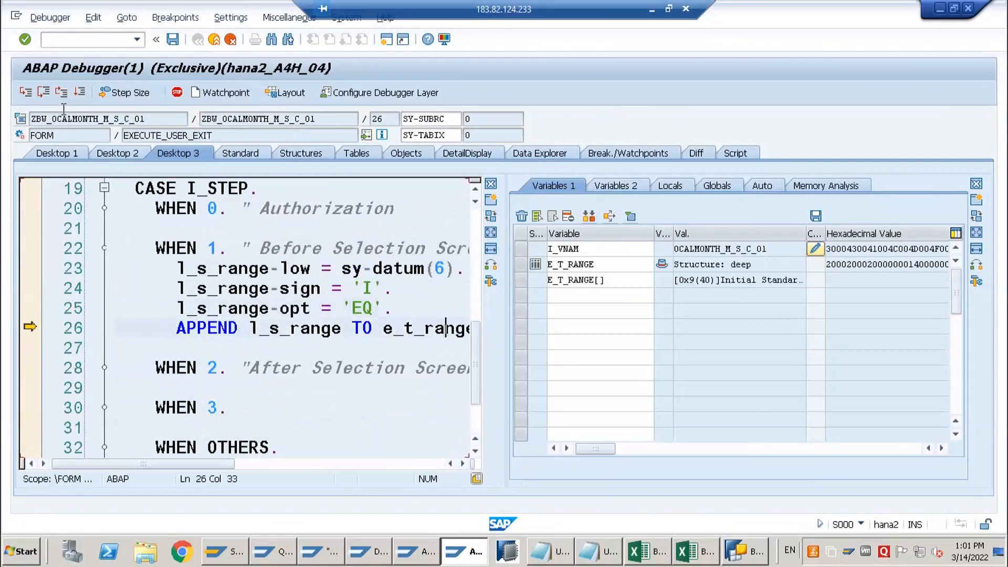
left_click(79, 91)
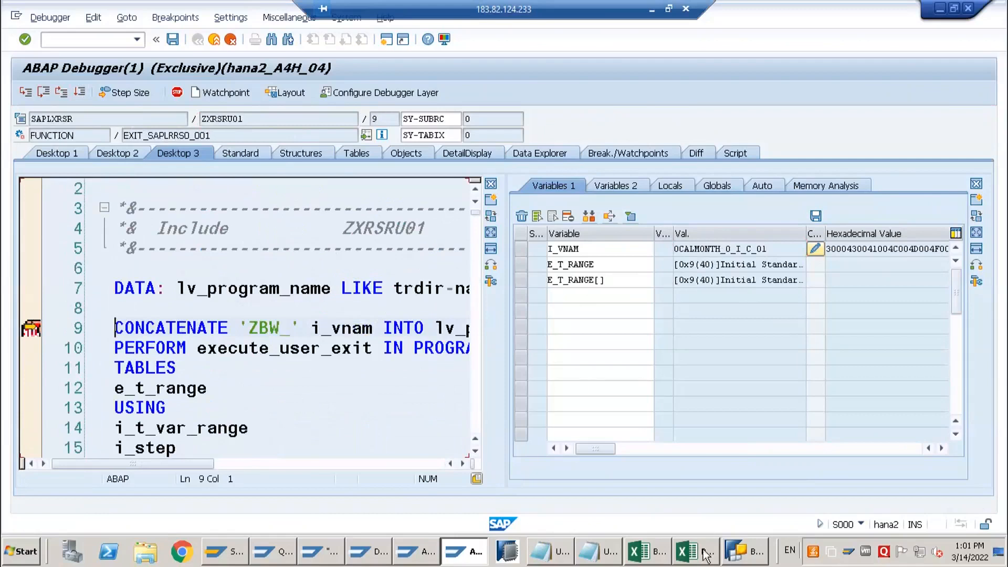
Check the 0CALMONTH restriction variables in BEx Query Designer, and inspect i_step back in the ABAP debugger
left_click(733, 553)
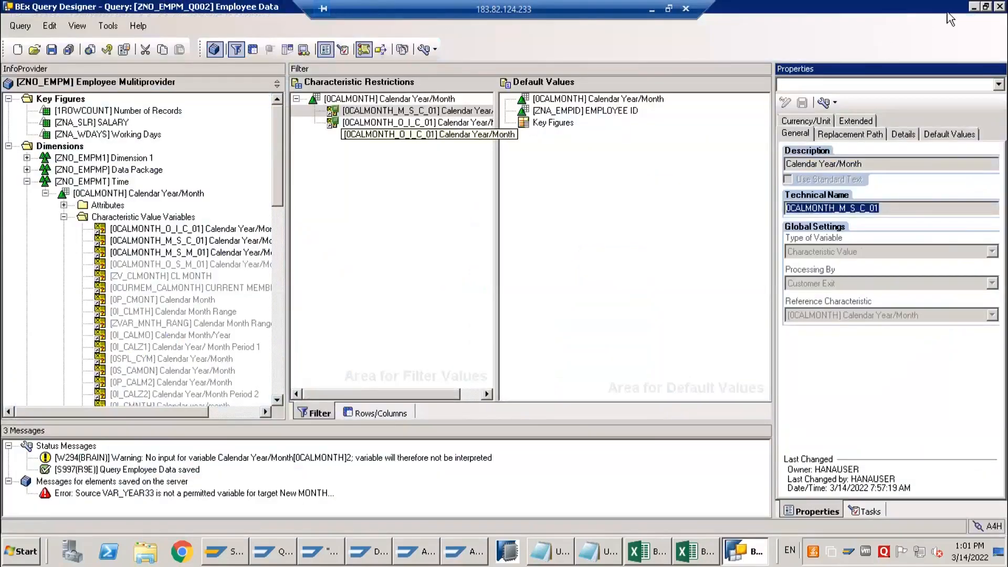
left_click(974, 7)
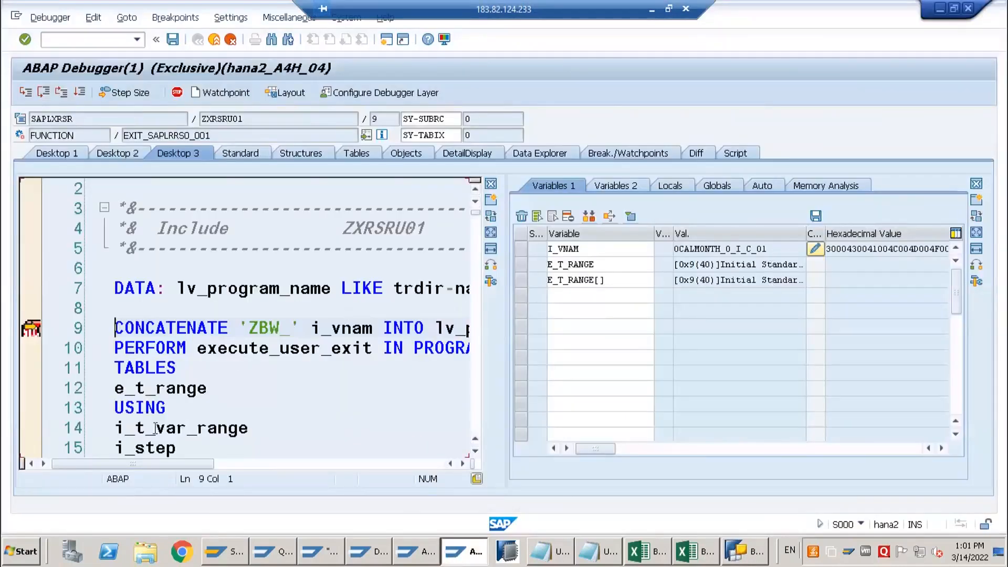
left_click(155, 447)
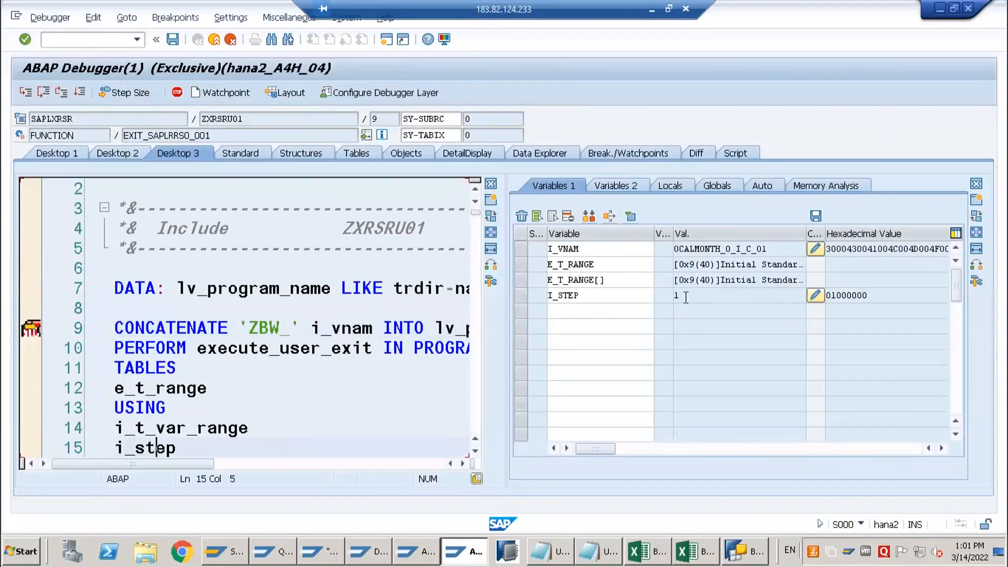
Step through ZBW_0CALMONTH_O_I_C_01 to ENDFORM and resume execution until the query's variable entry screen opens
left_click(299, 328)
scroll(299, 337, "down", 2)
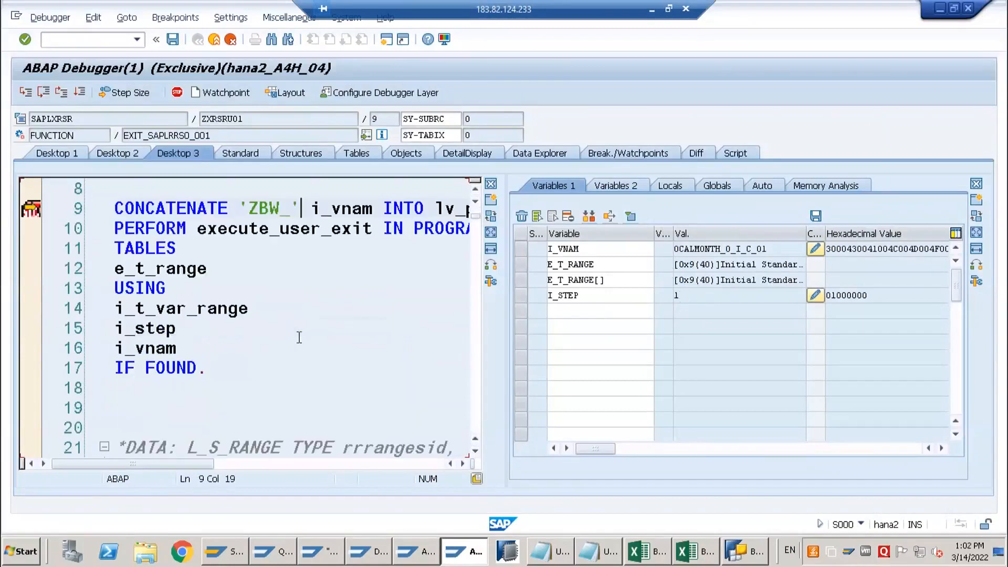
key("F5")
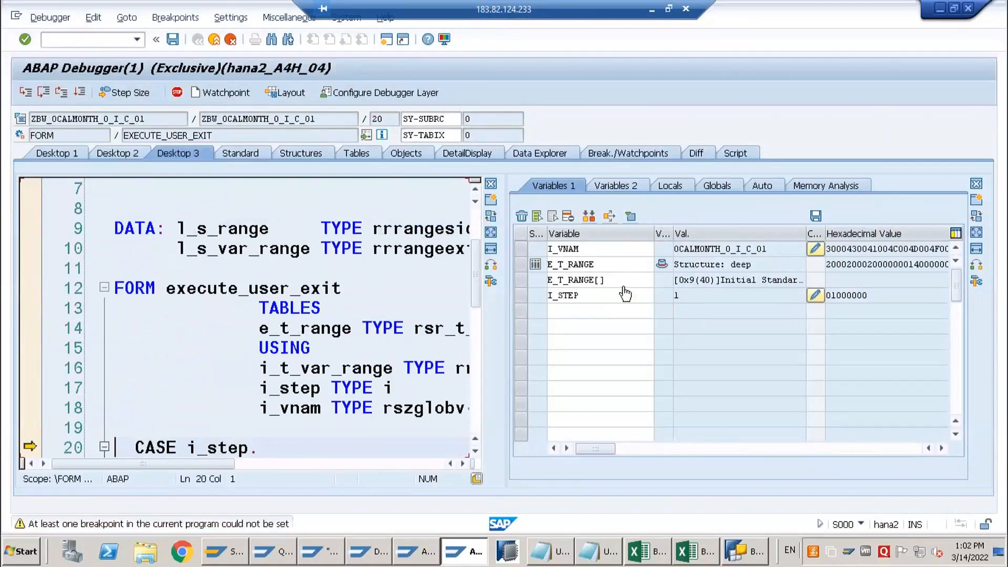
double_click(708, 249)
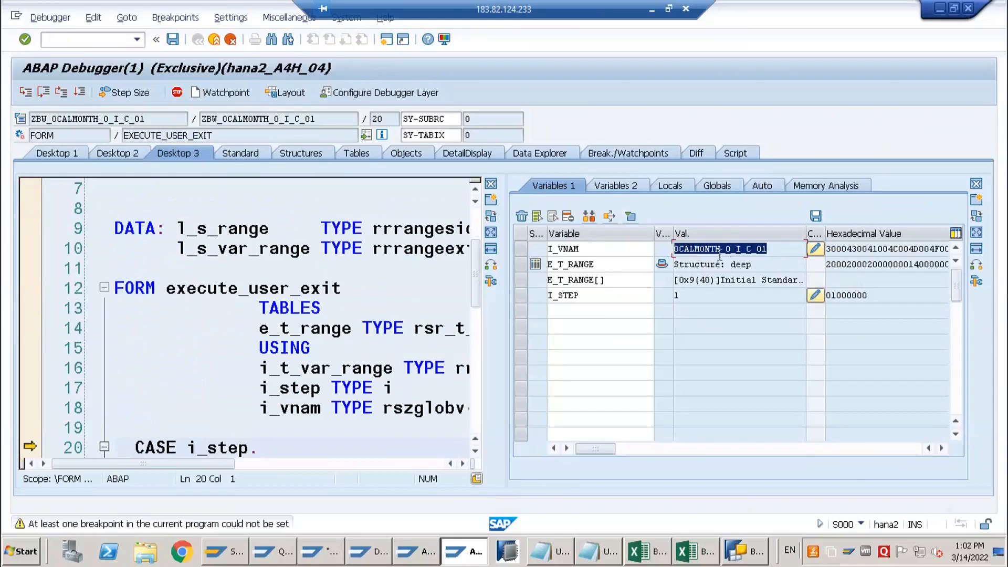
left_click(257, 371)
scroll(211, 264, "down", 3)
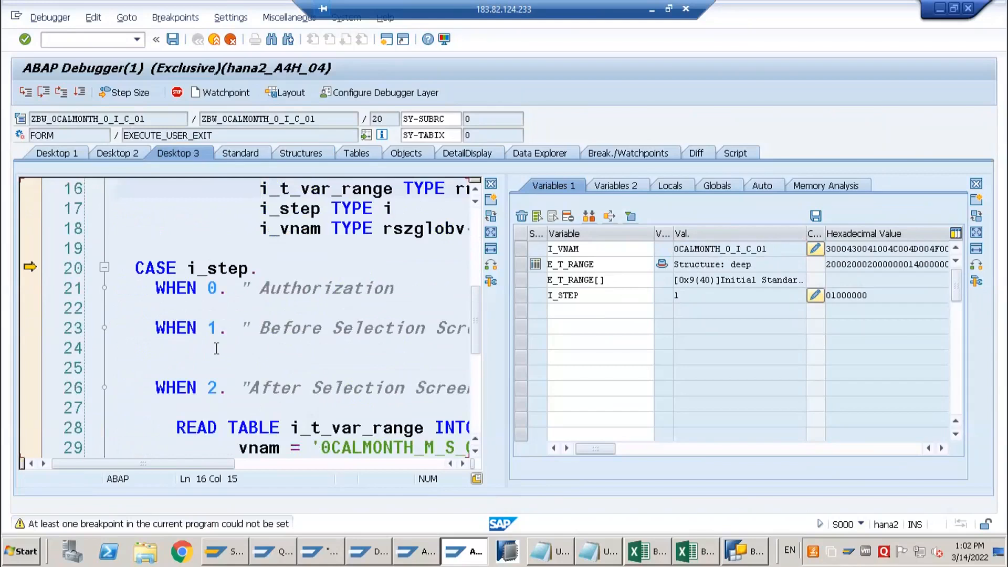
key("F5")
key("F5")
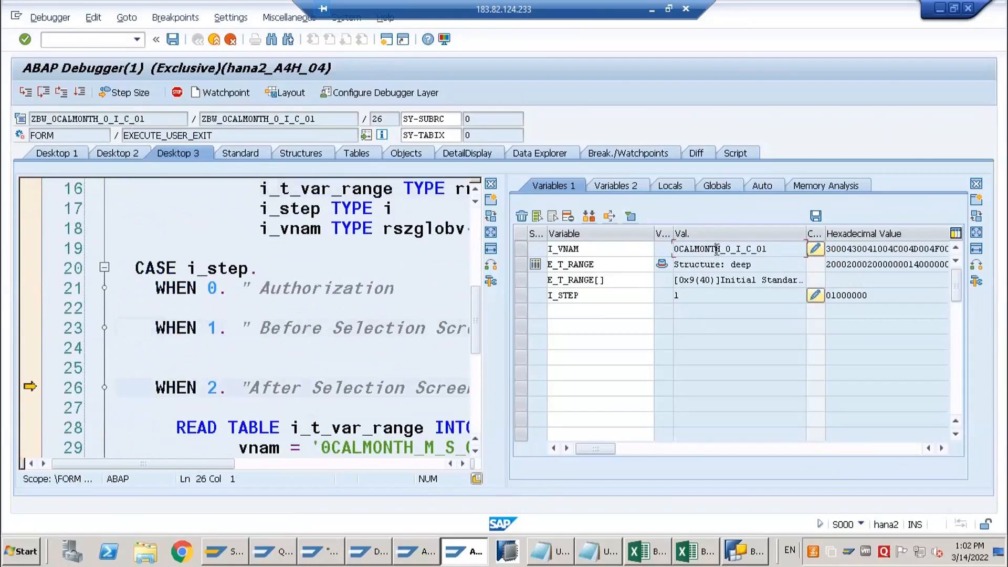
key("F5")
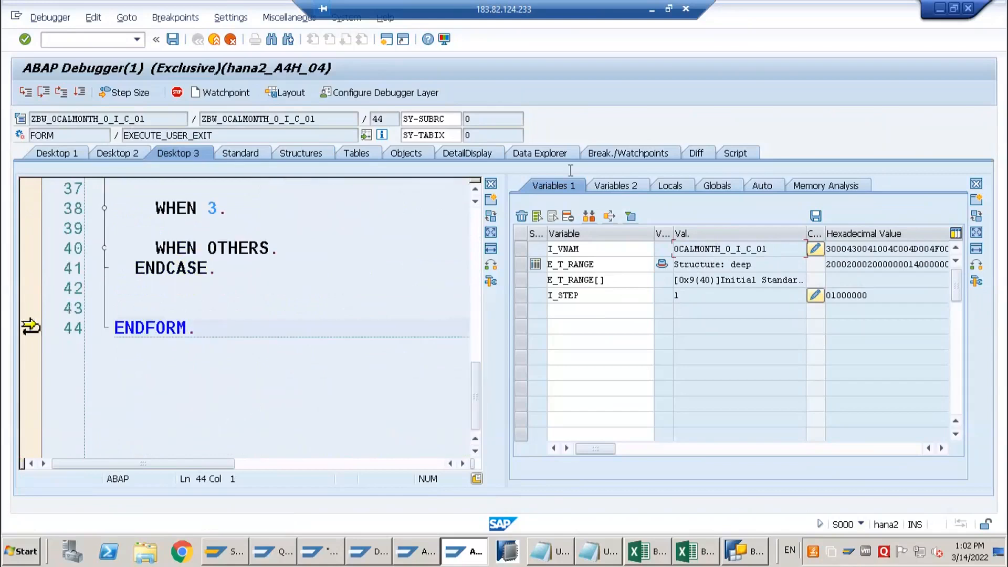
left_click(79, 92)
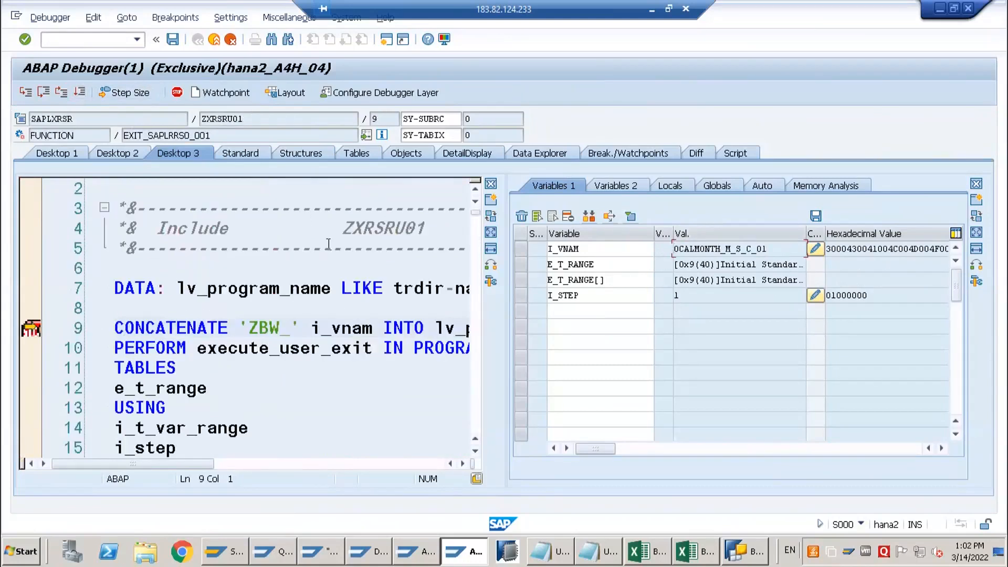
left_click(79, 92)
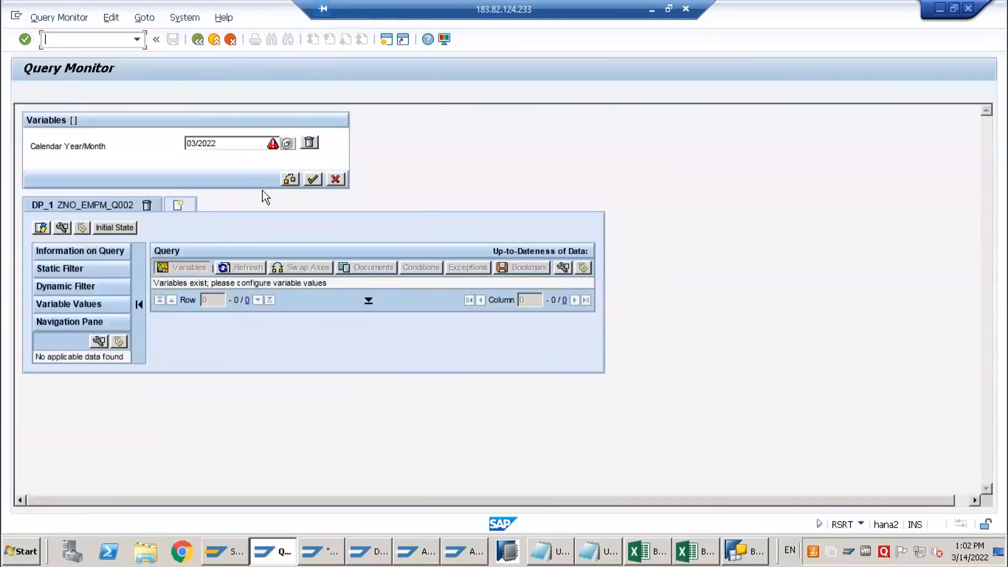
left_click(196, 143)
left_click_drag(233, 144, 168, 146)
type("++++++++++++++++++++++")
Replace the Calendar Year/Month entry with 02/2022 and execute the query with it
double_click(251, 148)
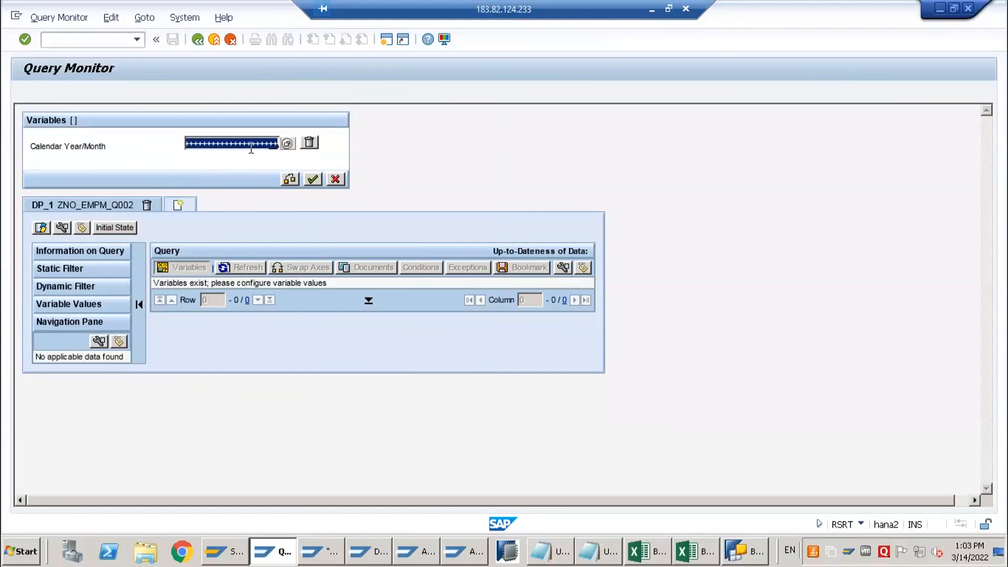
key("Delete")
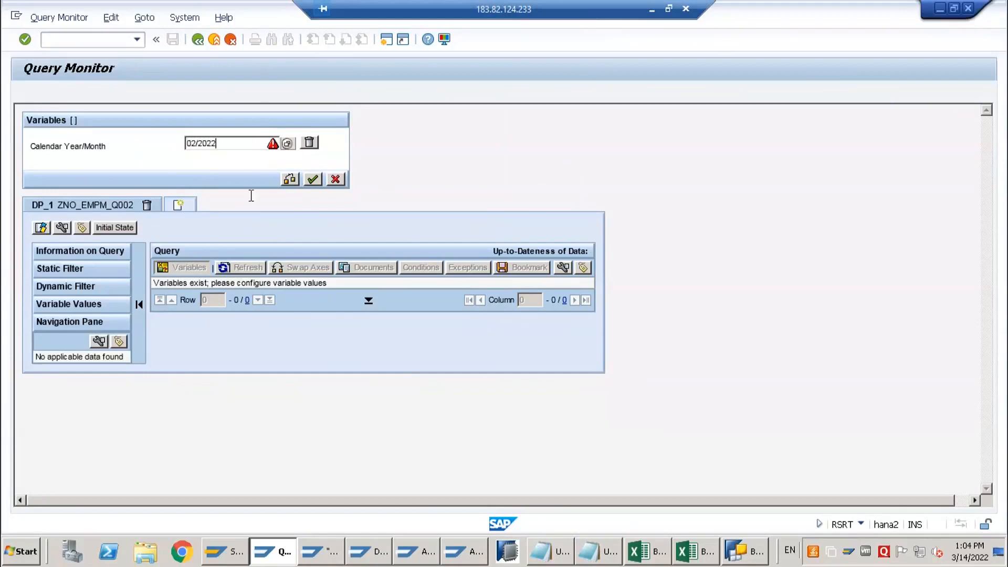
left_click(313, 181)
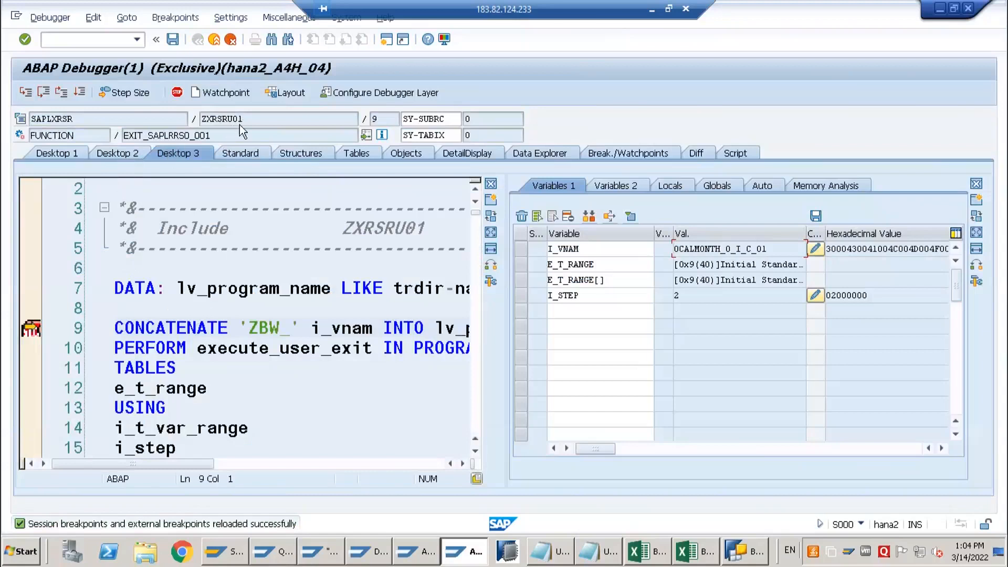
Inspect i_step and i_vnam at the breakpoint, and step into ZBW_0CALMONTH_O_I_C_01 up to READ TABLE in WHEN 2
left_click(155, 447)
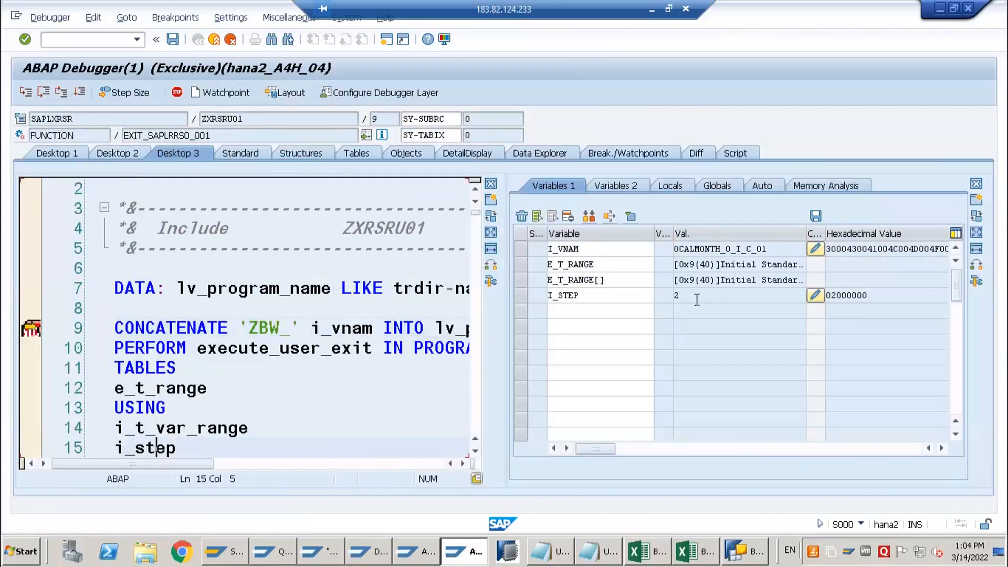
left_click(675, 296)
left_click_drag(766, 249, 673, 250)
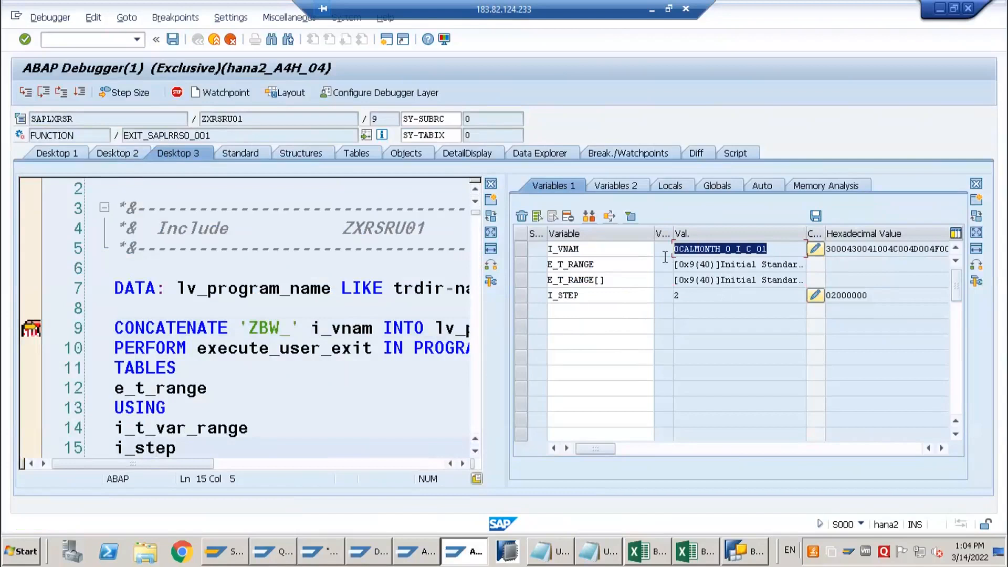
left_click(746, 249)
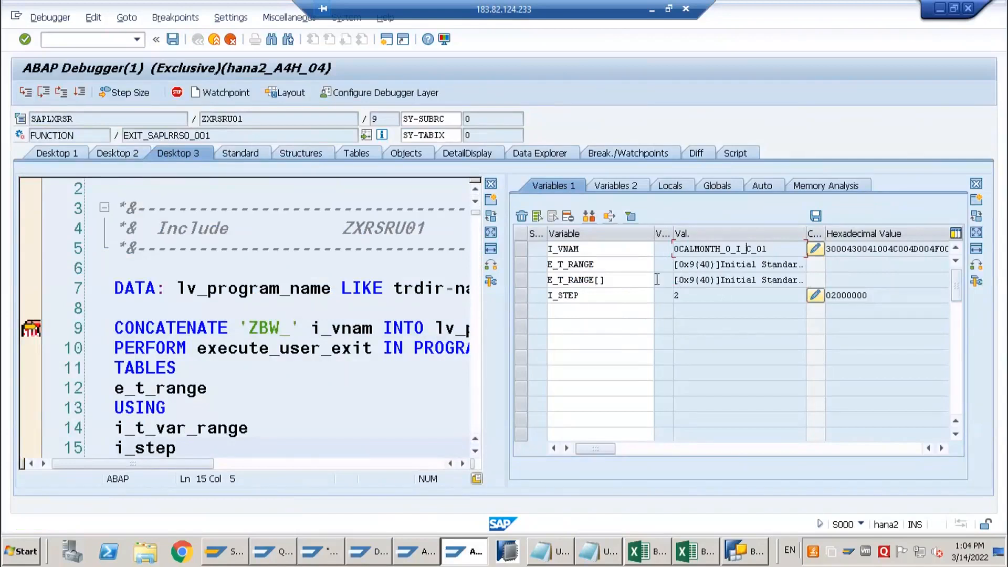
key("F5")
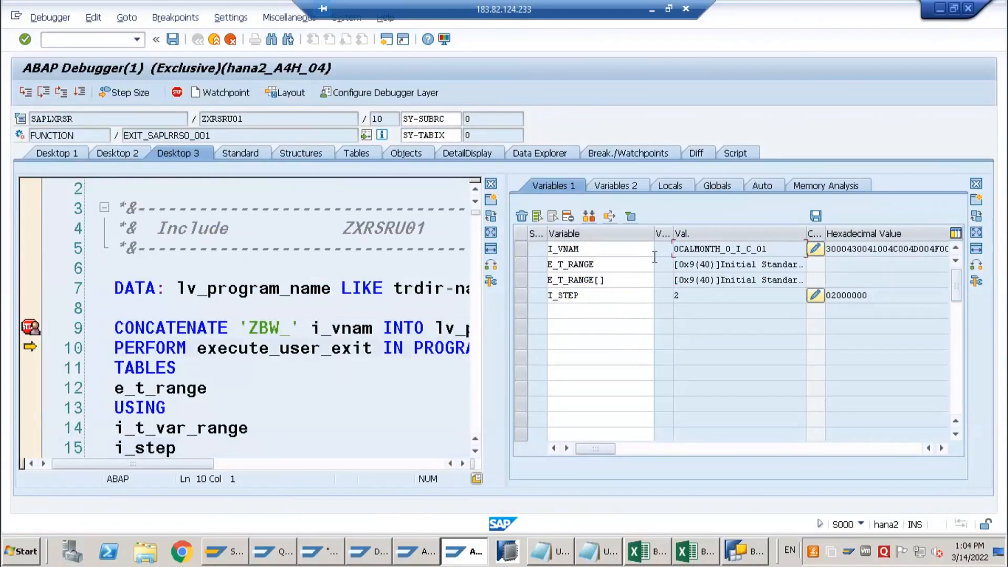
key("F5")
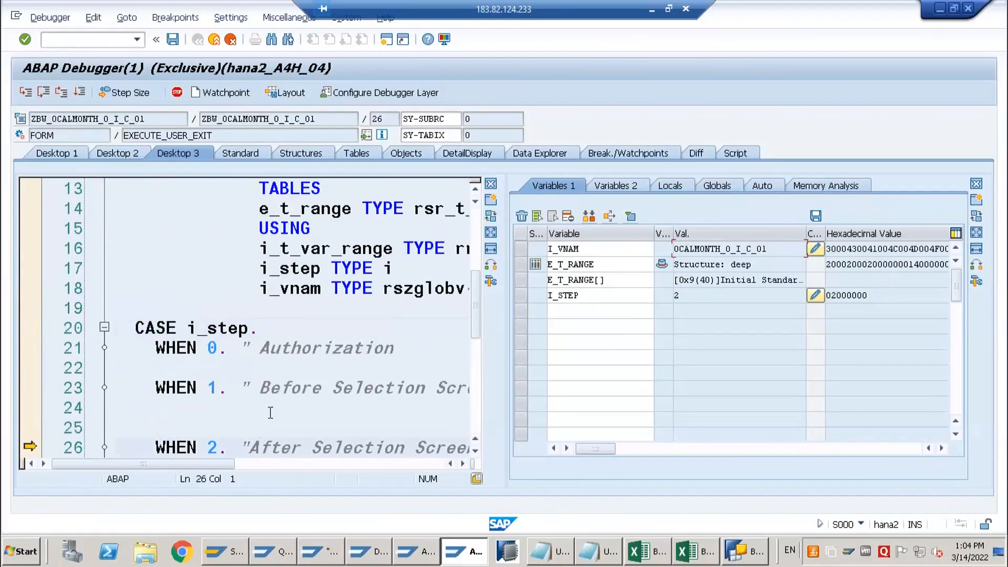
key("F5")
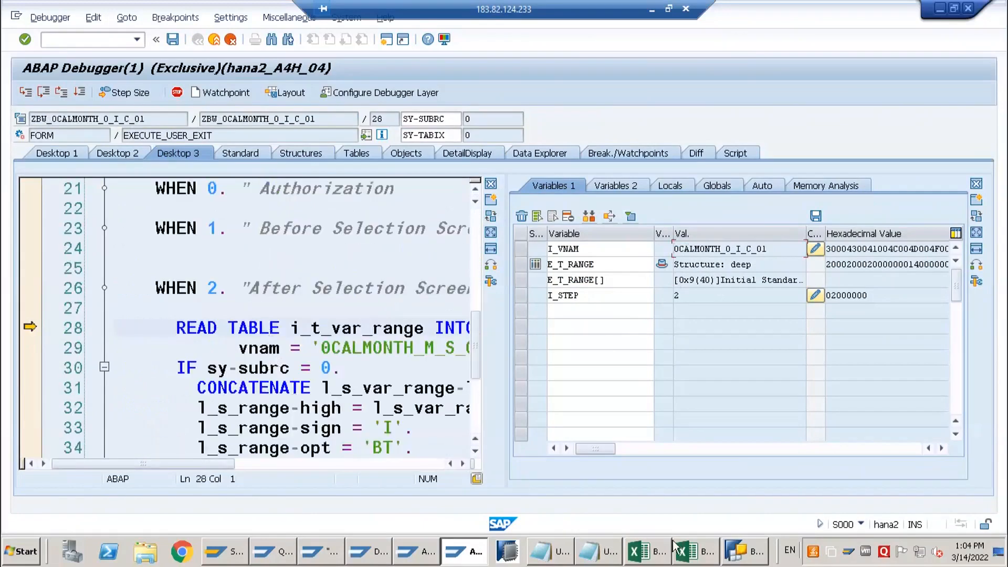
Switch to BEx Query Designer, review the 0CALMONTH_M_S_C_01 restriction variable, and return to the debugger
left_click(734, 550)
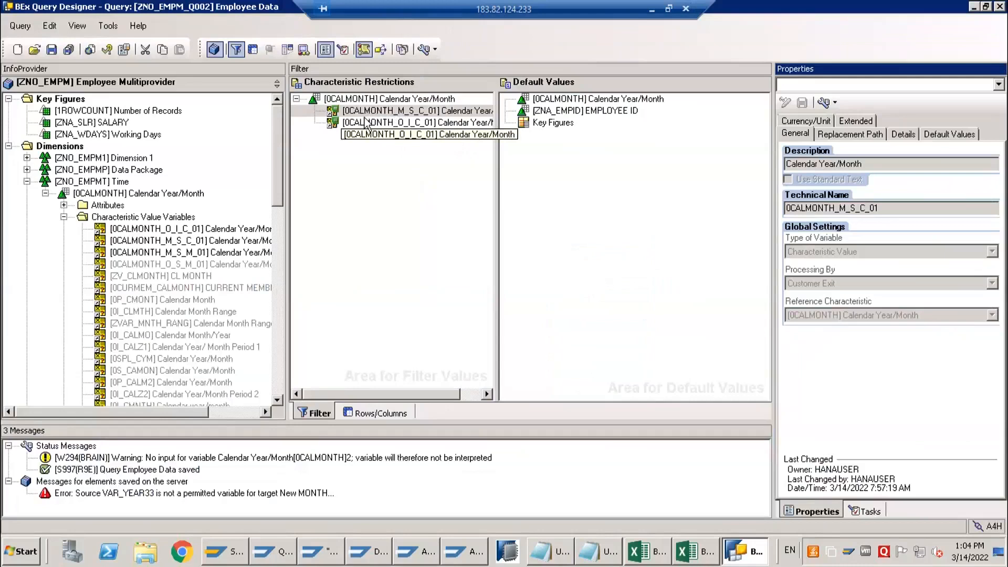
left_click(381, 135)
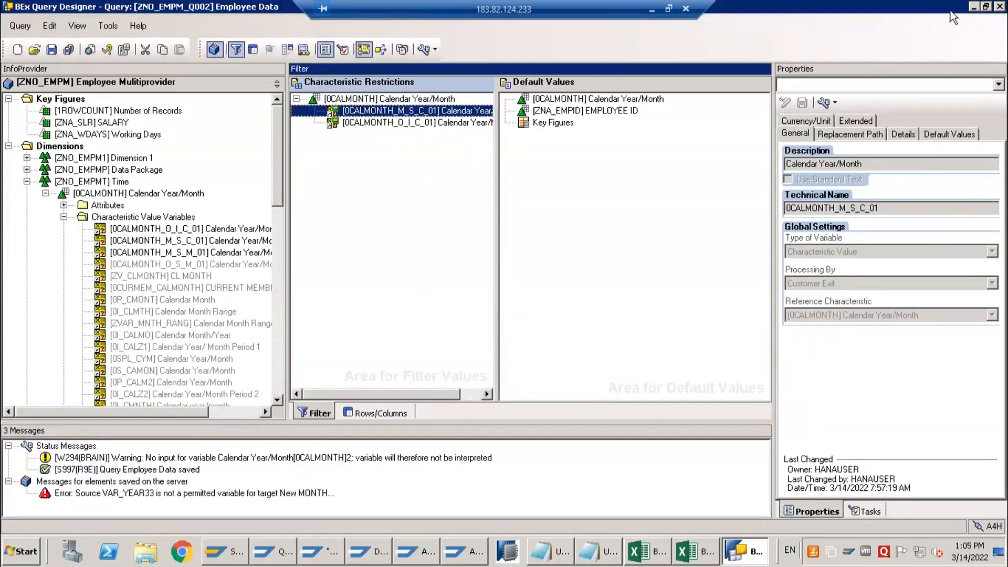
left_click(974, 7)
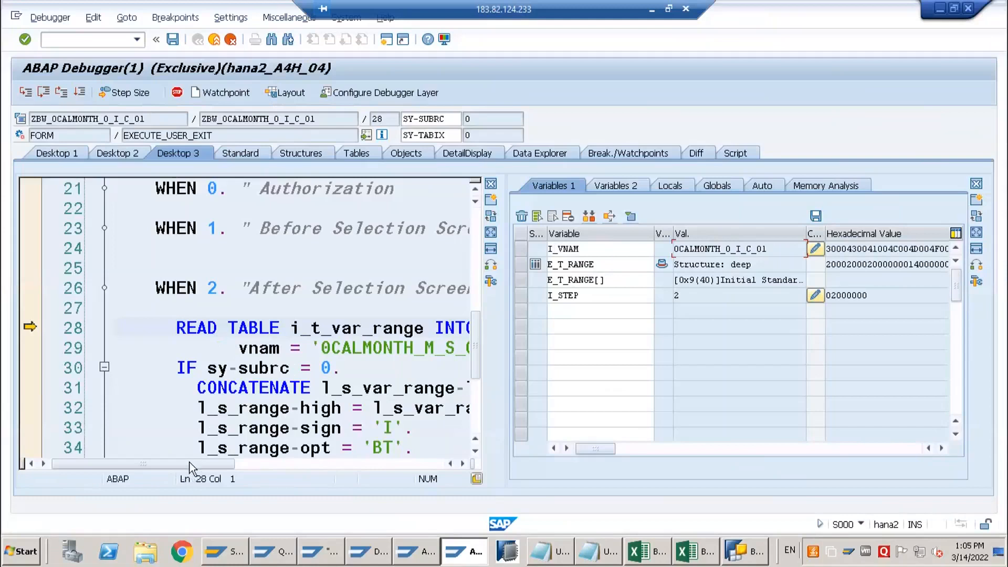
Widen the debugger's code pane and examine the contents of table i_t_var_range, including the 0CALMONTH_M_S_C_01 row
left_click_drag(189, 463, 222, 463)
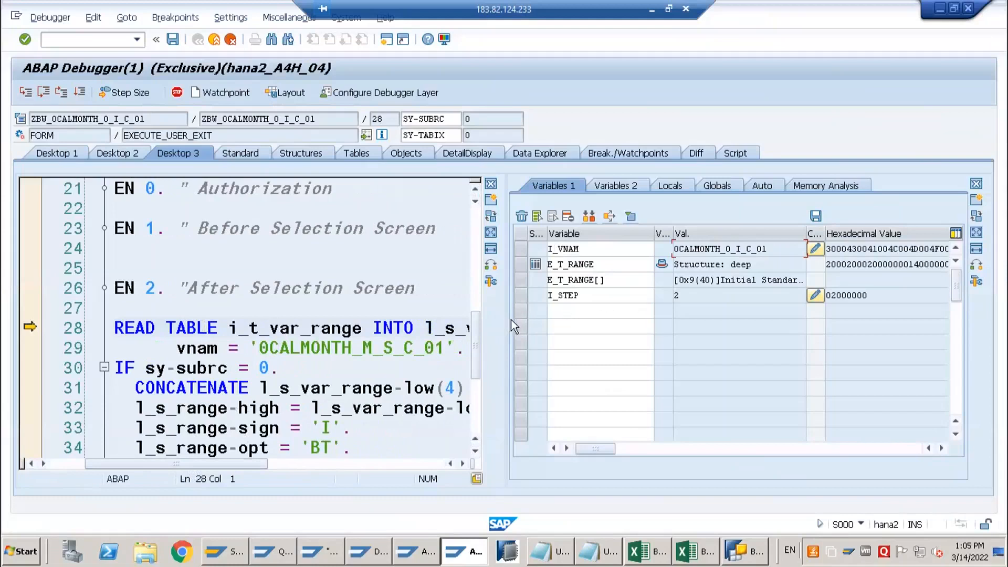
left_click_drag(505, 318, 650, 318)
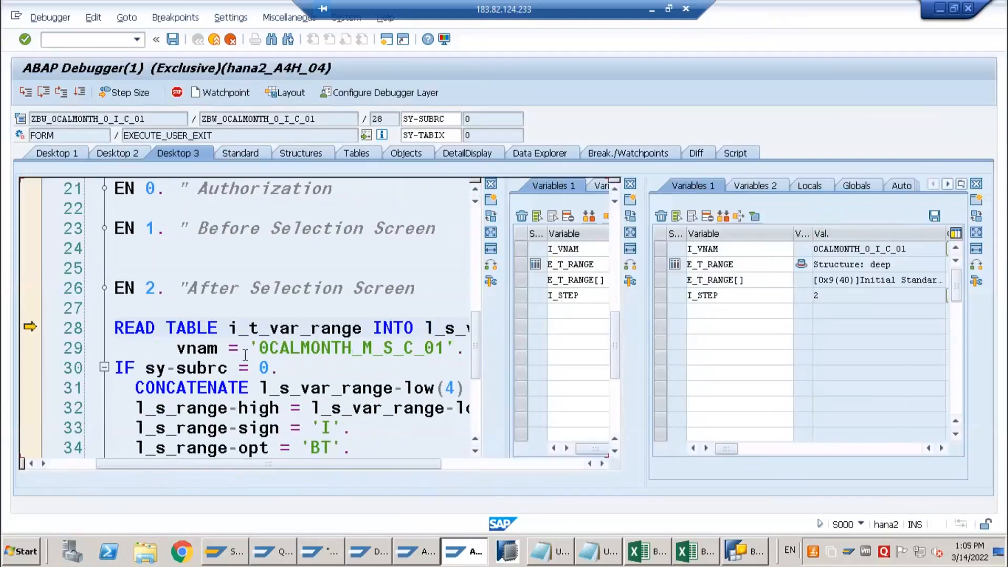
double_click(311, 330)
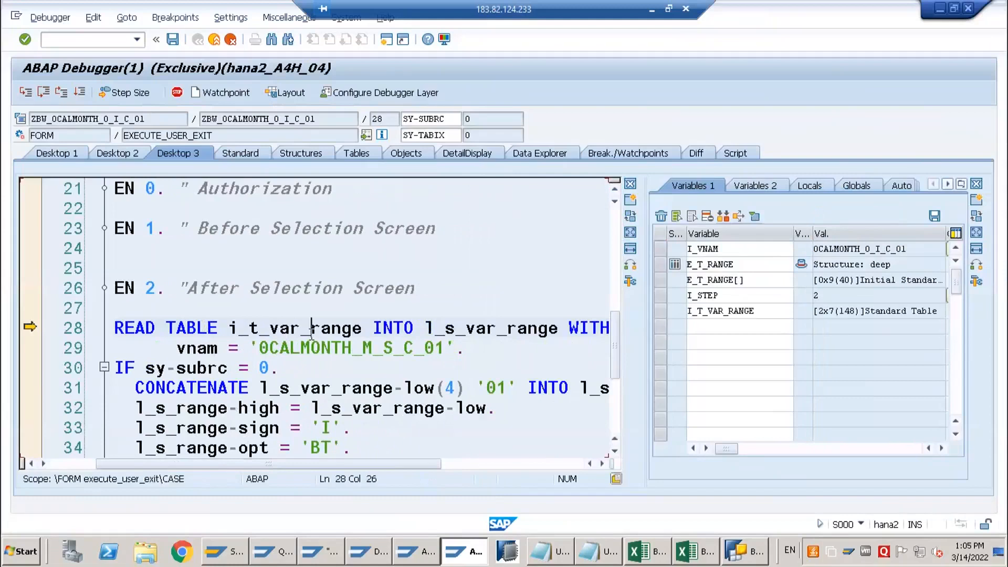
double_click(725, 312)
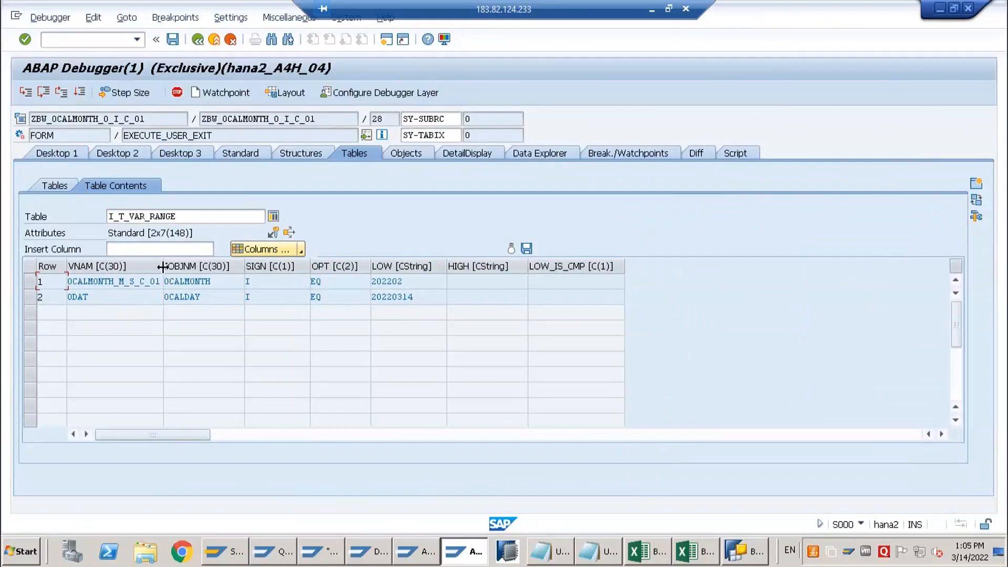
left_click(128, 282)
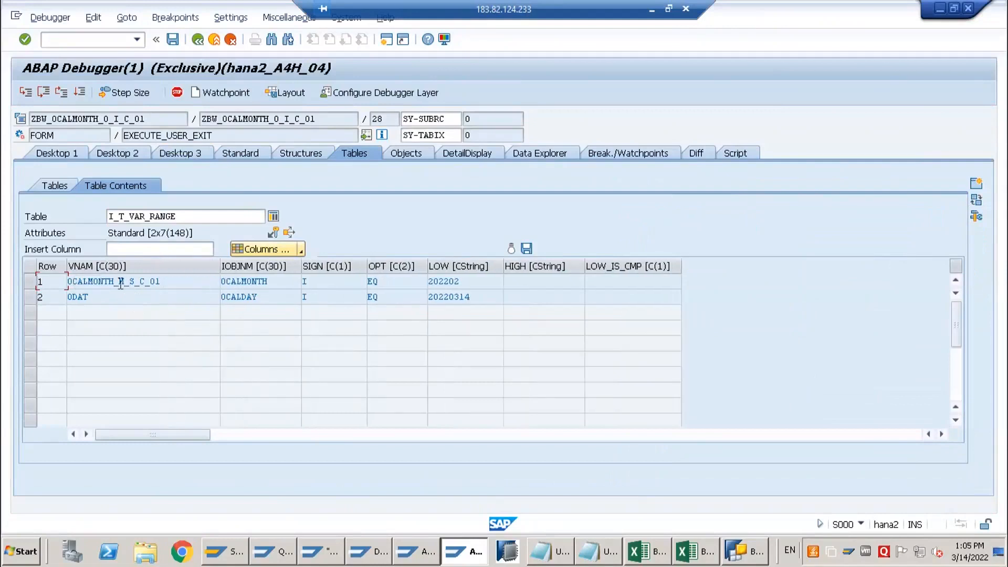
left_click_drag(200, 282, 56, 287)
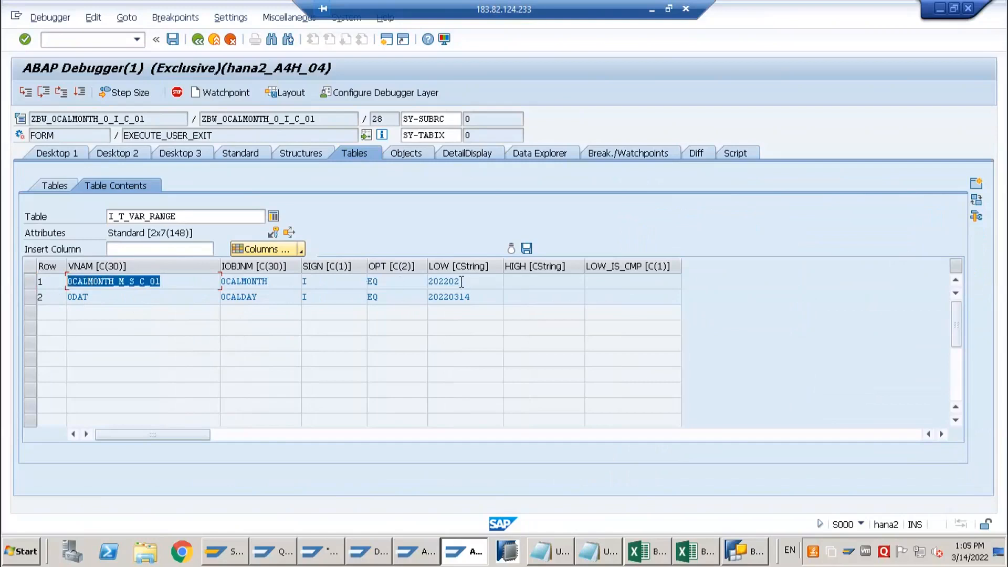
Examine the LOW value of the 0CALMONTH_M_S_C_01 row in table I_T_VAR_RANGE, and return to the source code
left_click(430, 282)
double_click(430, 283)
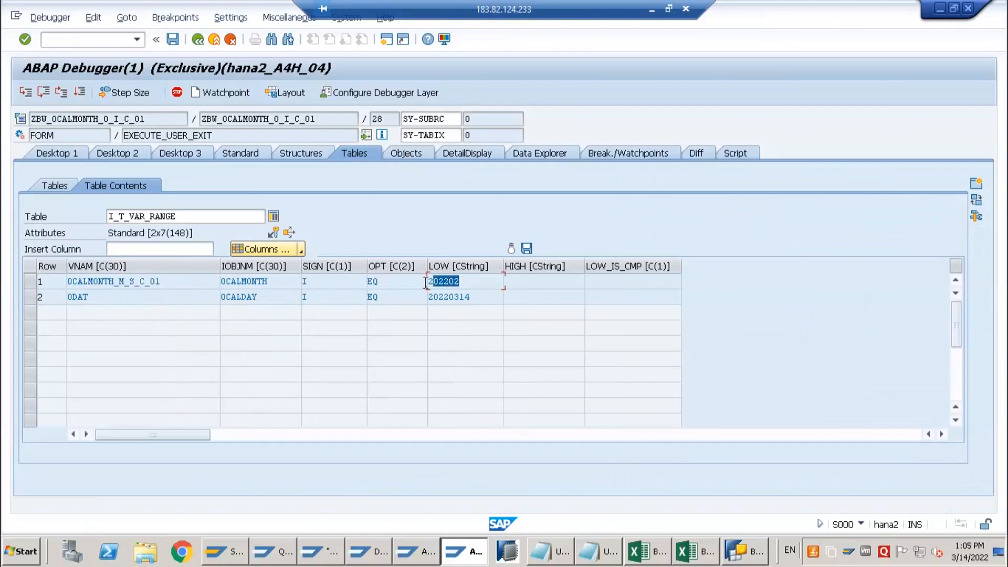
left_click(473, 287)
left_click_drag(470, 285, 421, 284)
left_click(473, 285)
key("shift+Left")
key("shift+Left")
key("shift+Left")
key("shift+Left")
key("shift+Left")
key("shift+Left")
left_click(182, 154)
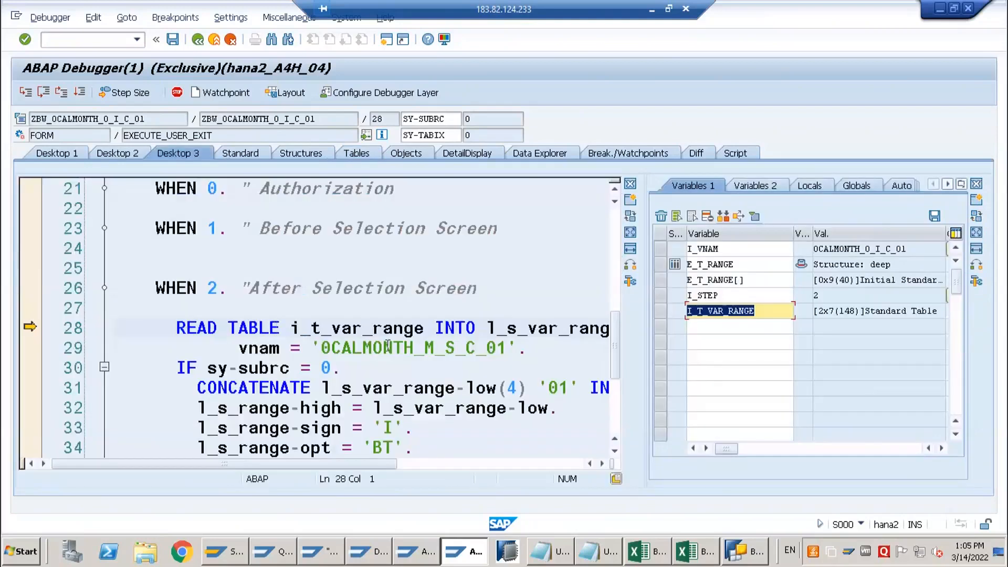
Execute the READ TABLE statement, inspect the fields of structure l_s_var_range including LOW, and return to the source code
left_click(406, 349)
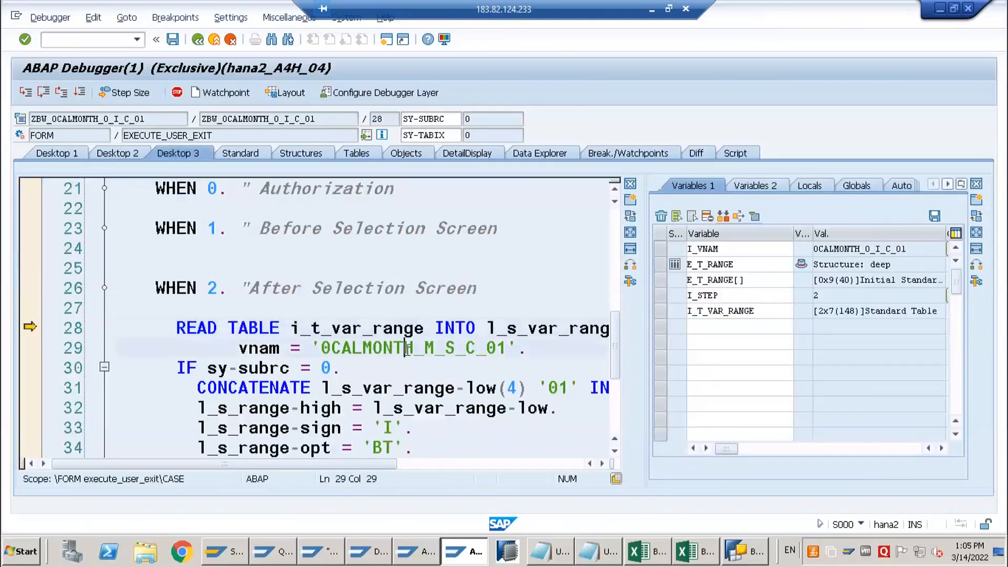
key("F5")
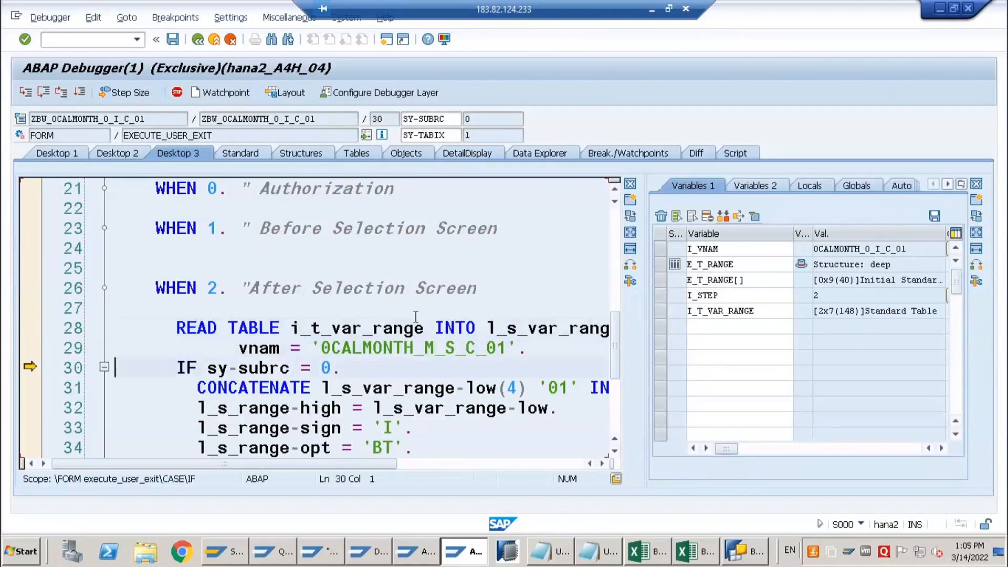
double_click(589, 329)
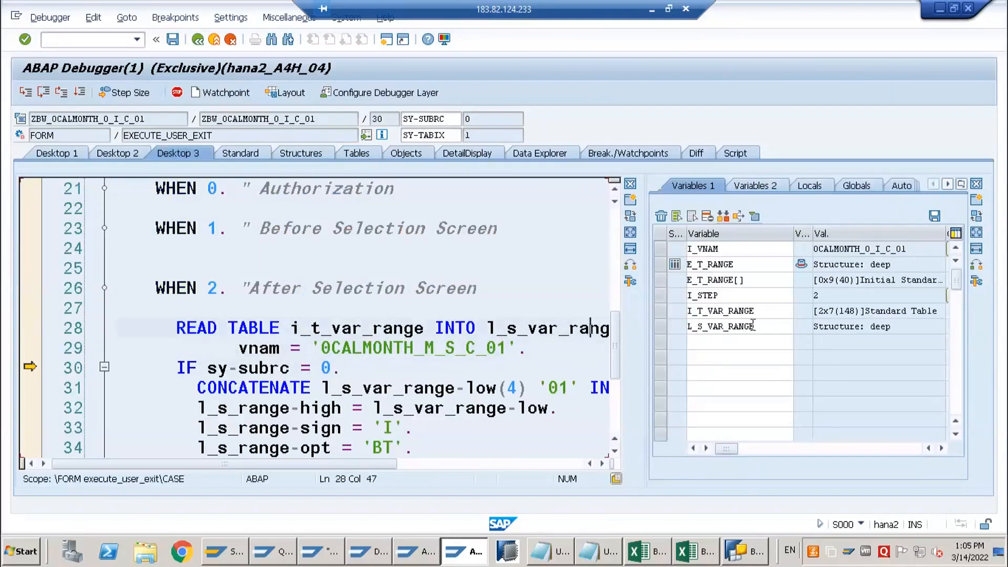
double_click(735, 326)
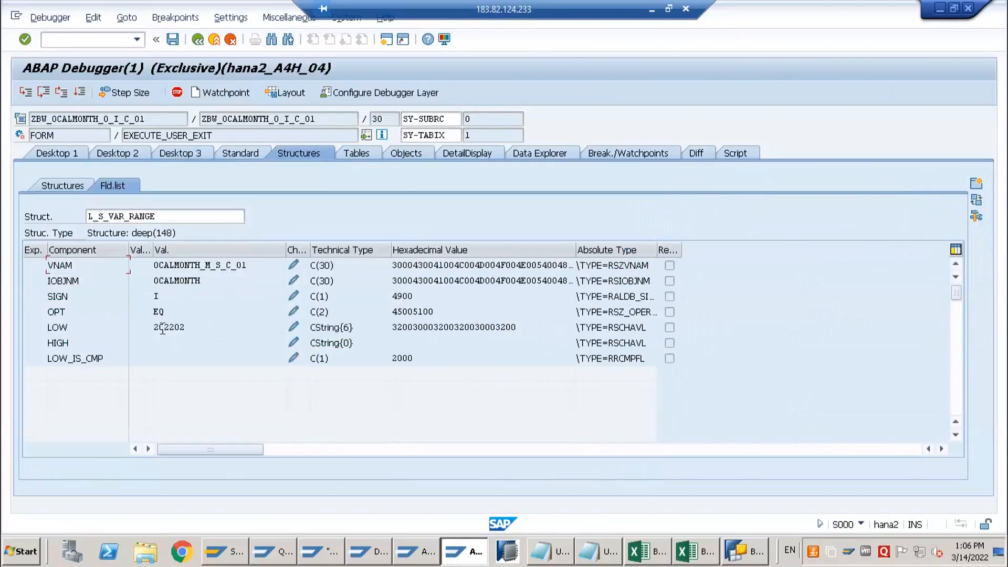
left_click(177, 153)
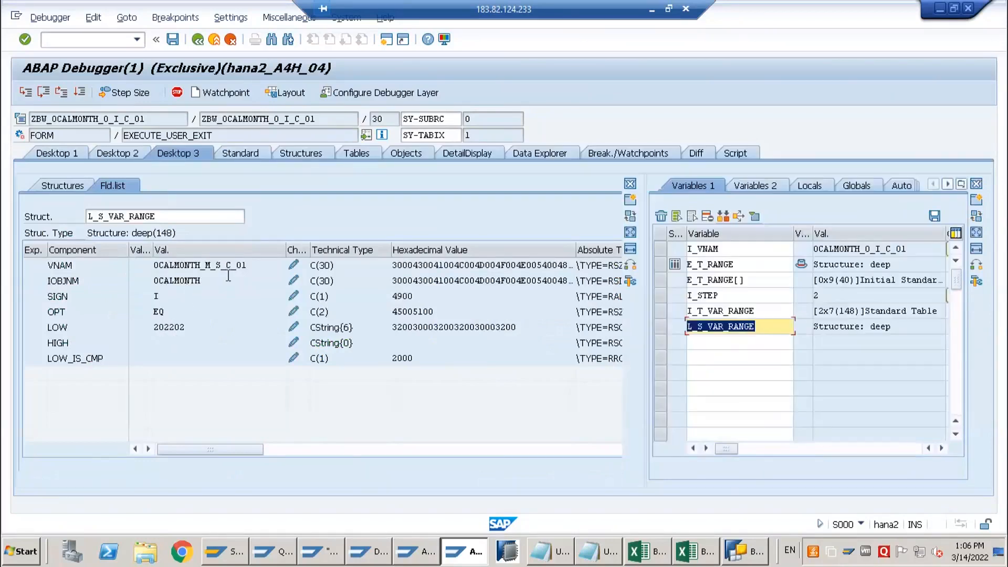
double_click(759, 326)
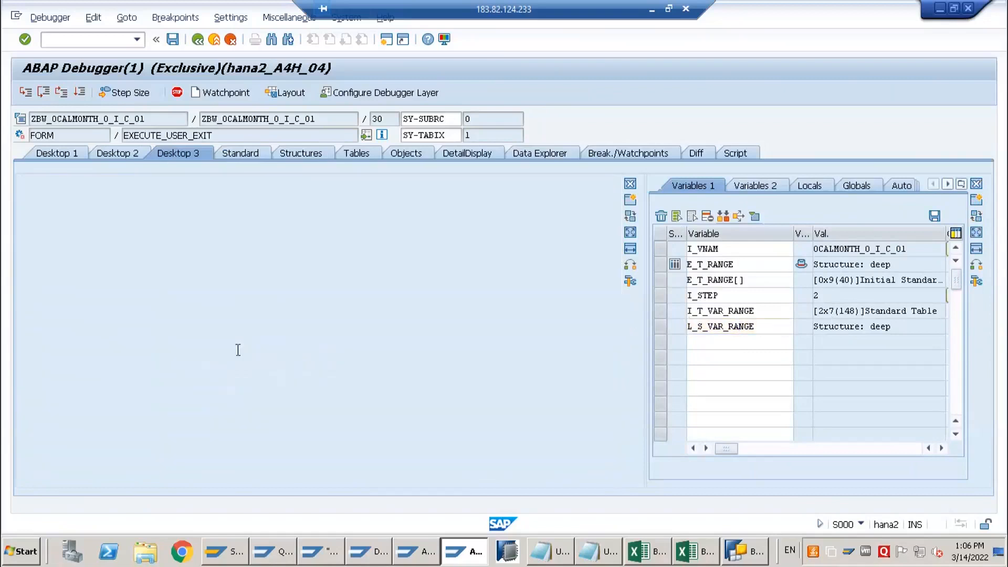
double_click(145, 329)
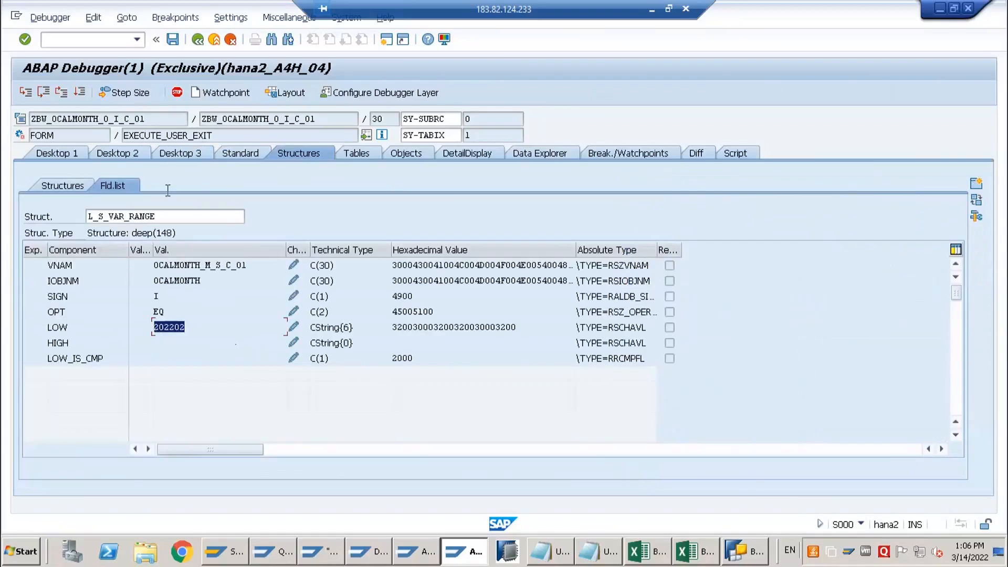
left_click(181, 155)
Step through the CONCATENATE statement and watch L_S_RANGE-LOW, comparing its value with the statement's operands
key("F5")
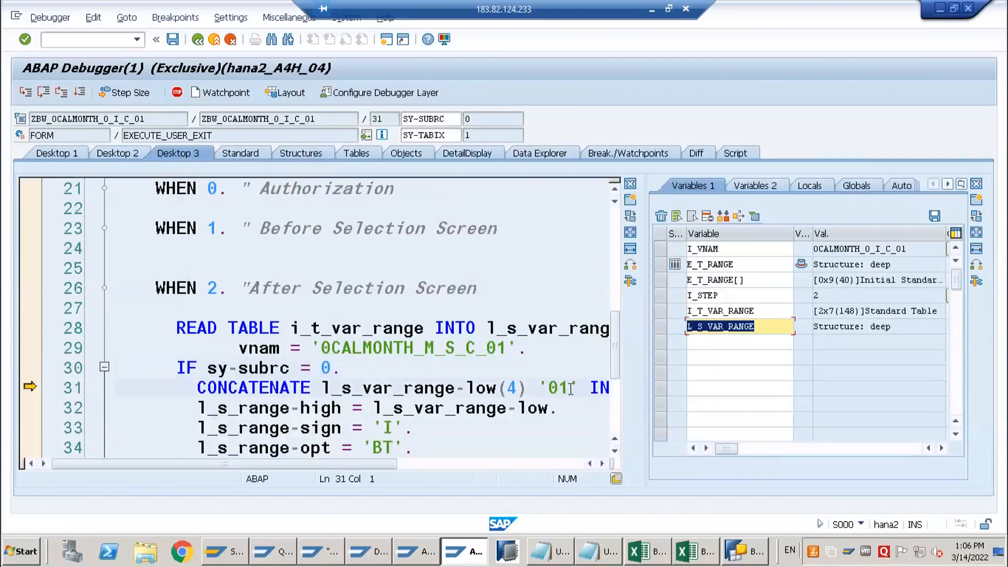
key("F5")
left_click(541, 409)
double_click(325, 410)
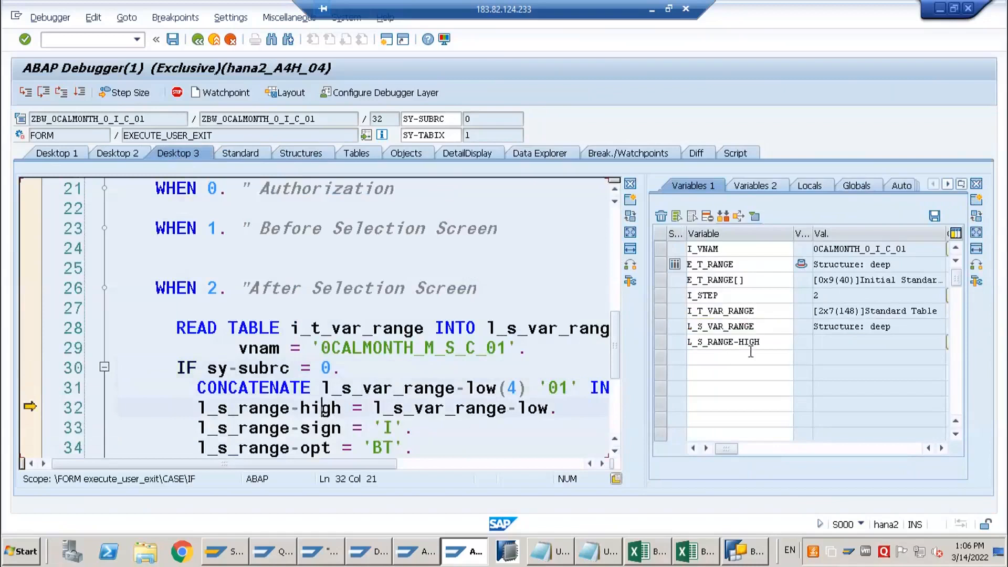
left_click(767, 341)
key("BackSpace")
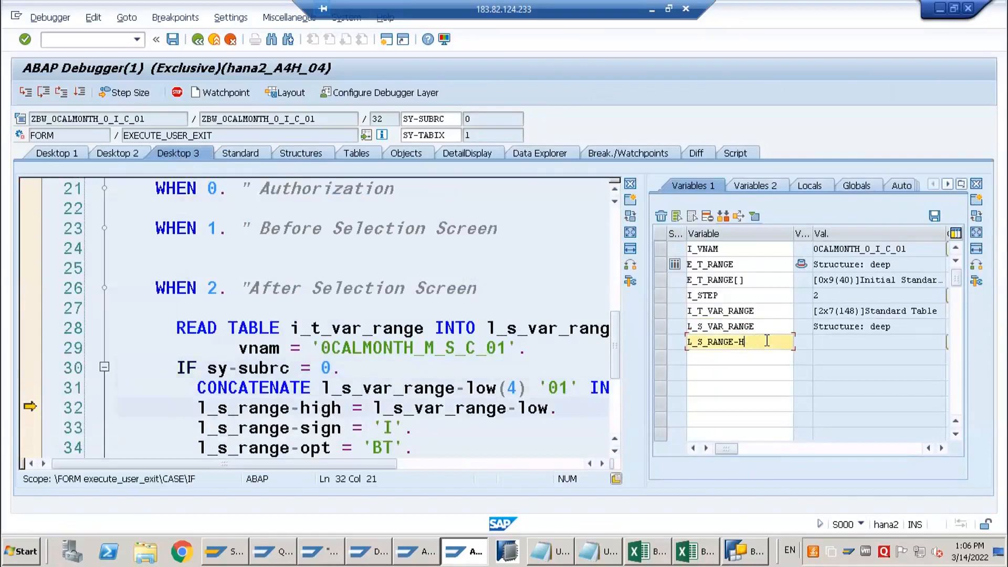
type("low")
key("Return")
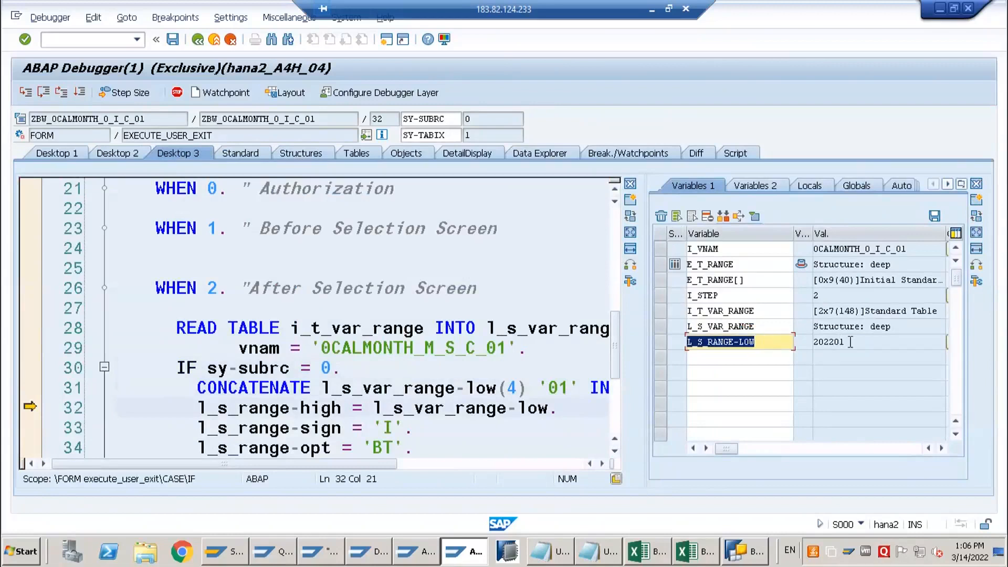
key("Tab")
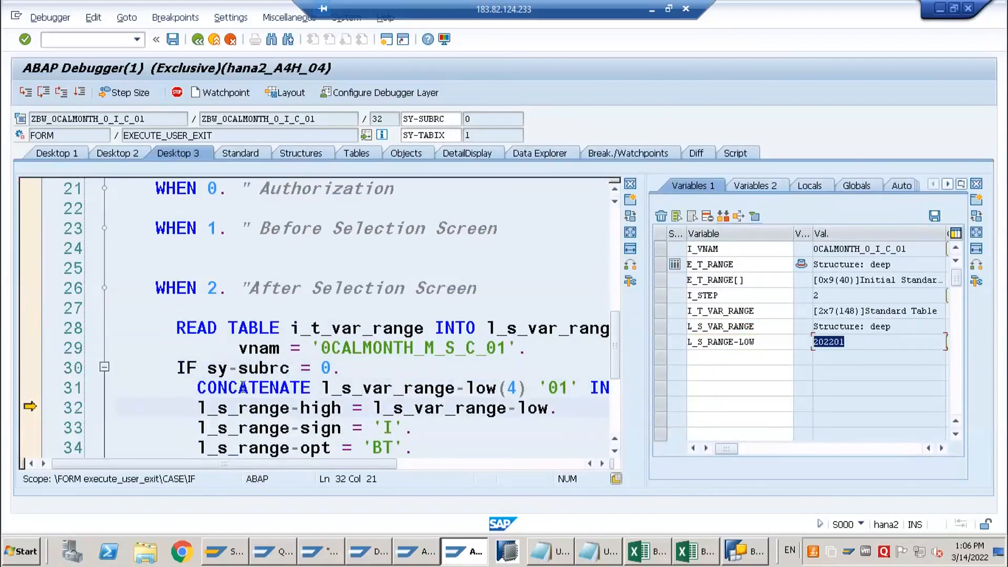
left_click(240, 387)
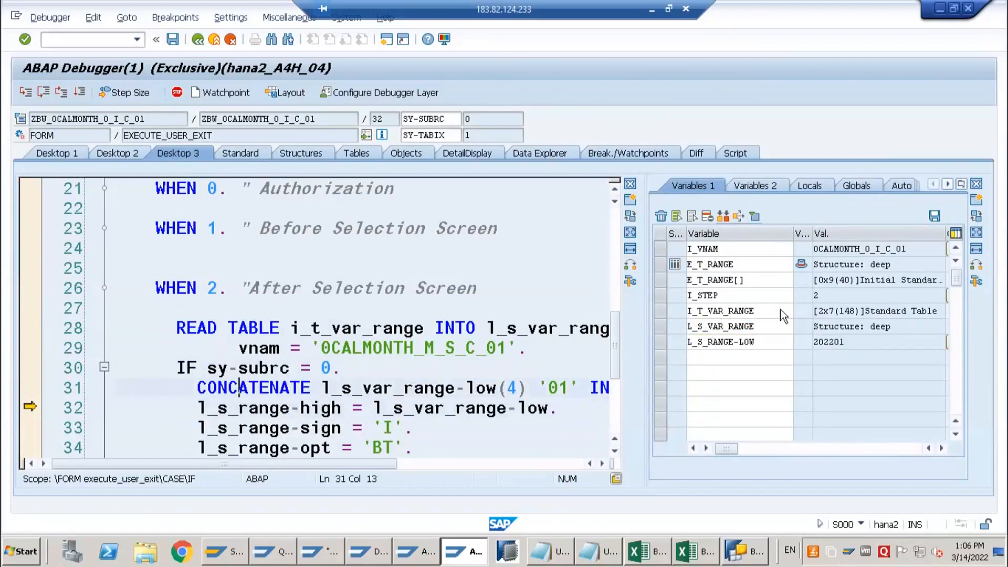
left_click(471, 387)
left_click(560, 388)
left_click(861, 341)
Execute the l_s_range-high assignment and add L_S_RANGE-HIGH to the watched variables
left_click(302, 410)
mouse_move(302, 412)
key("F5")
double_click(326, 409)
left_click(389, 426)
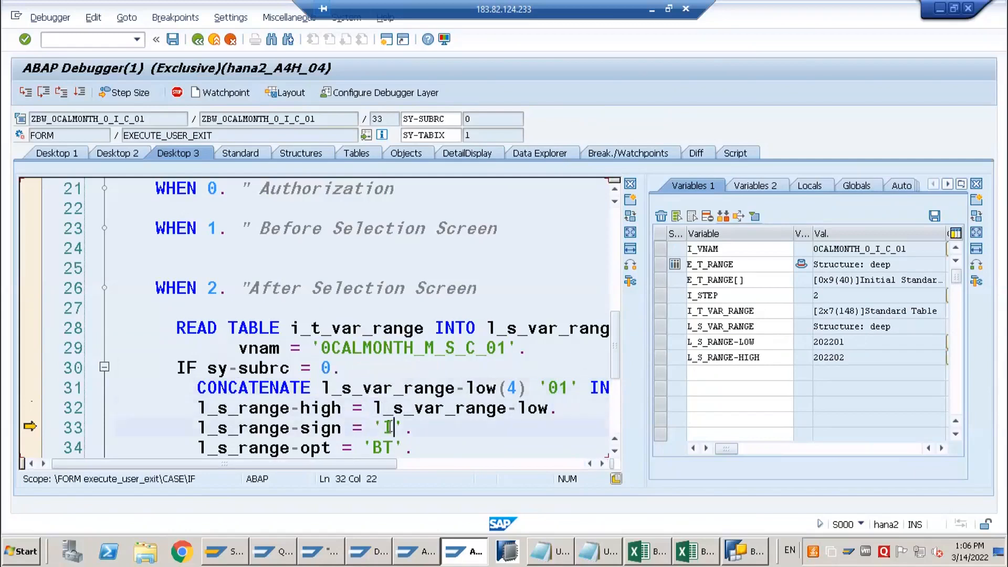
Step through the sign 'I' and option 'BT' assignments and the APPEND to e_t_range, up to WHEN 3
scroll(320, 326, "down", 2)
left_click(318, 327)
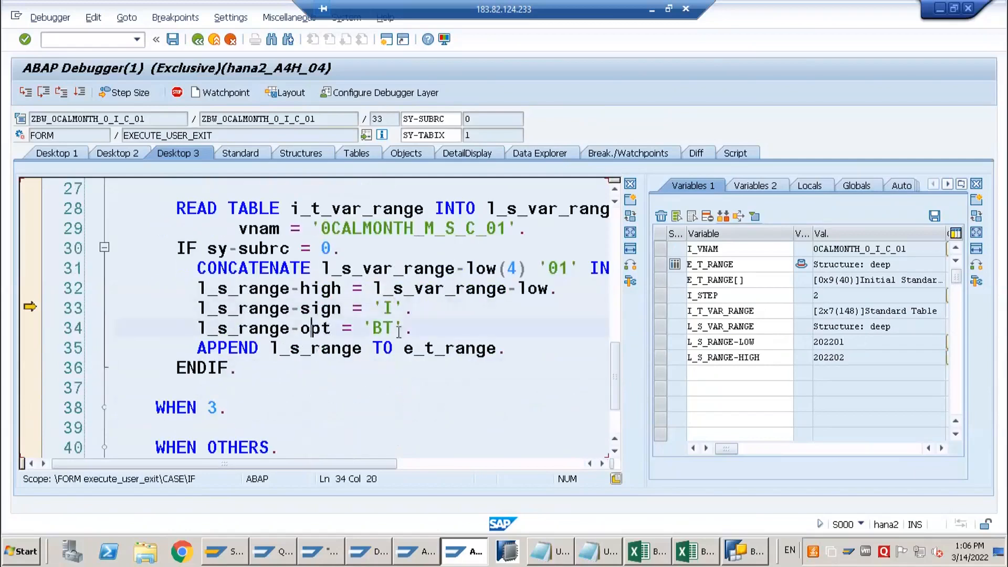
key("F5")
key("F5")
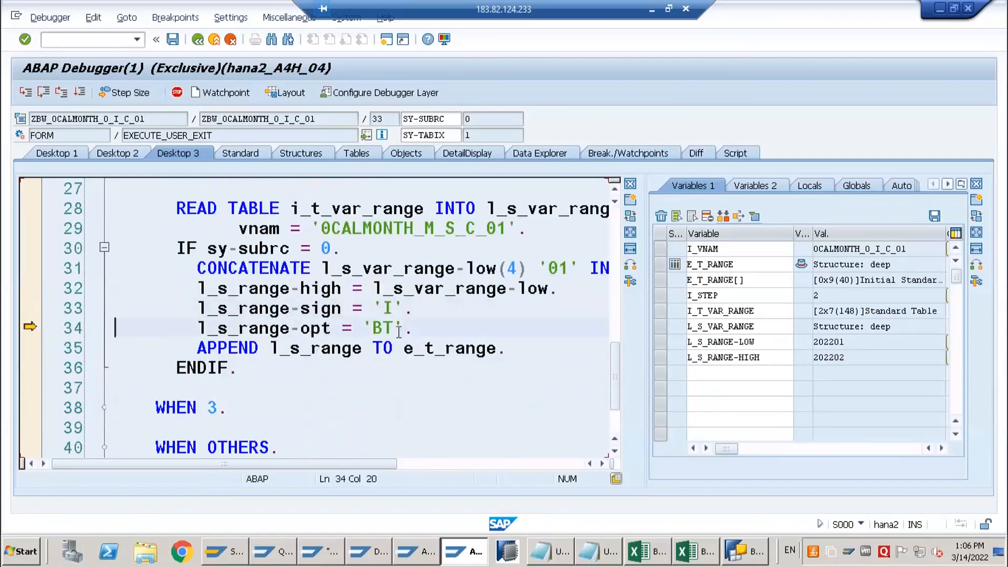
Examine the row appended to E_T_RANGE[], and resume execution through the remaining breakpoint stop to the query result
left_click(433, 349)
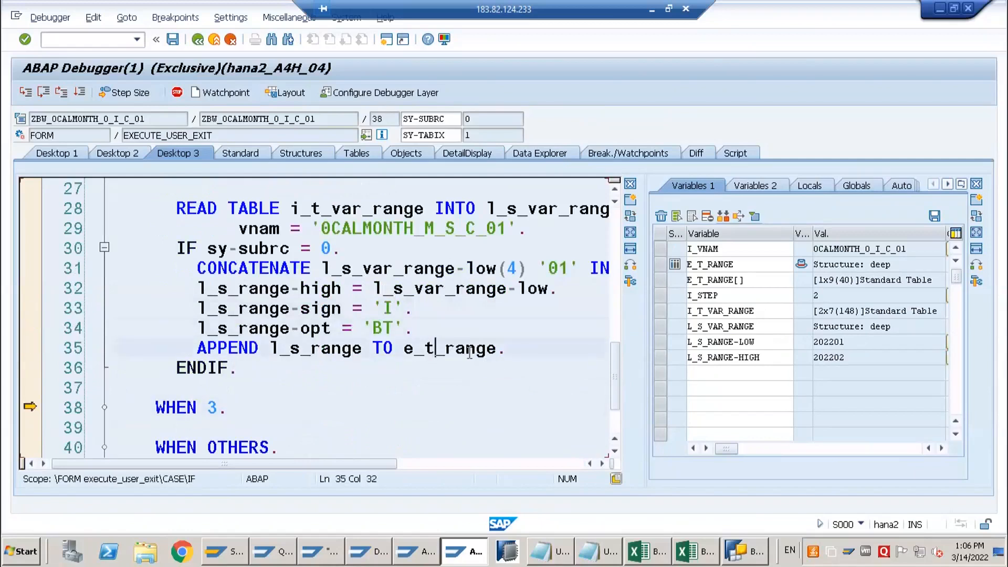
key("Right")
key("Right")
double_click(722, 280)
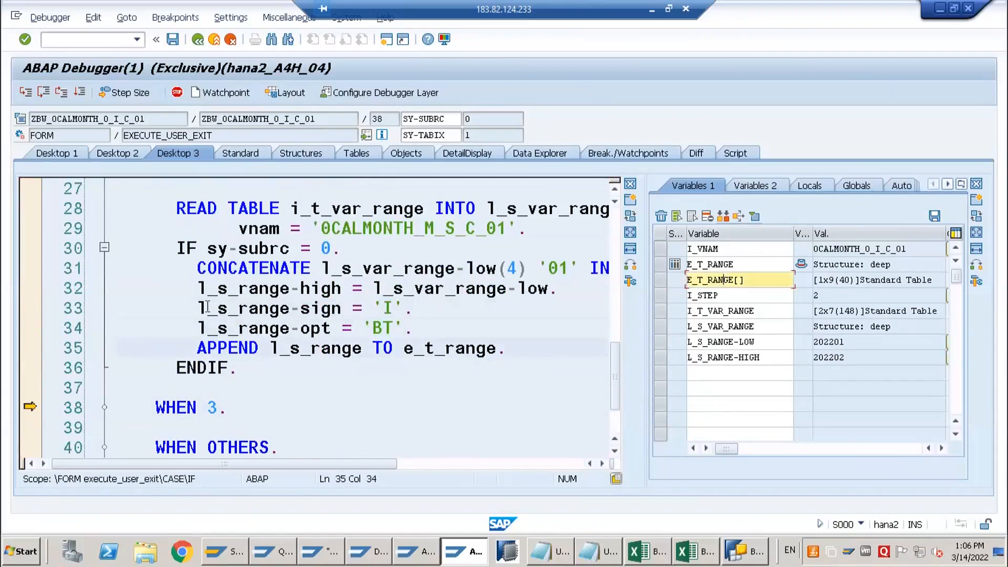
left_click(181, 284)
left_click(285, 281)
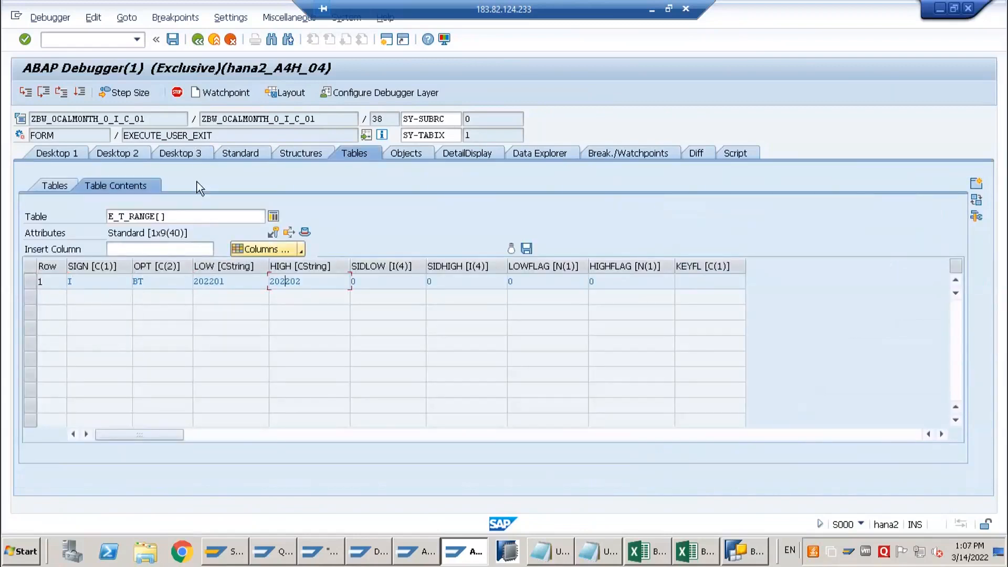
left_click(81, 93)
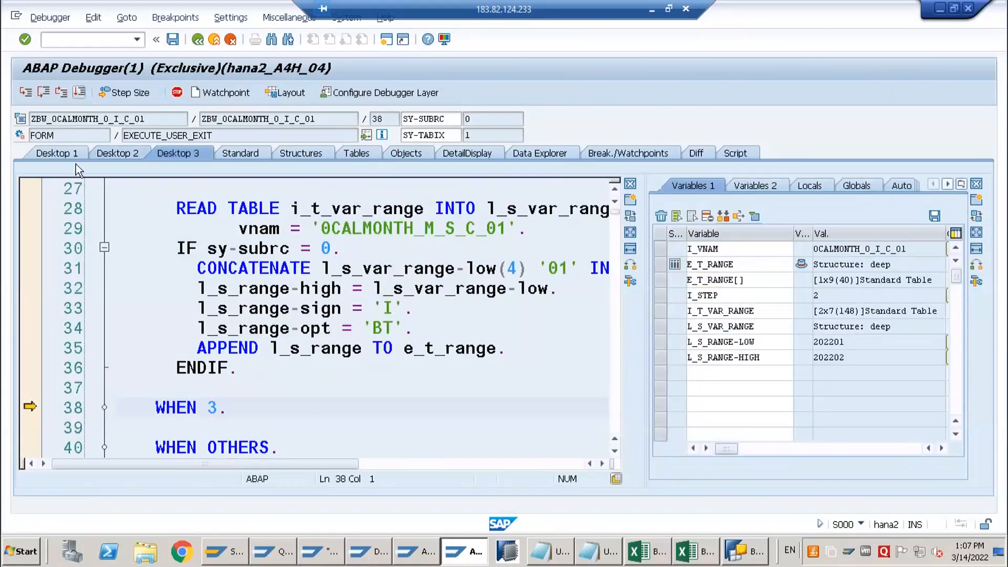
left_click(80, 93)
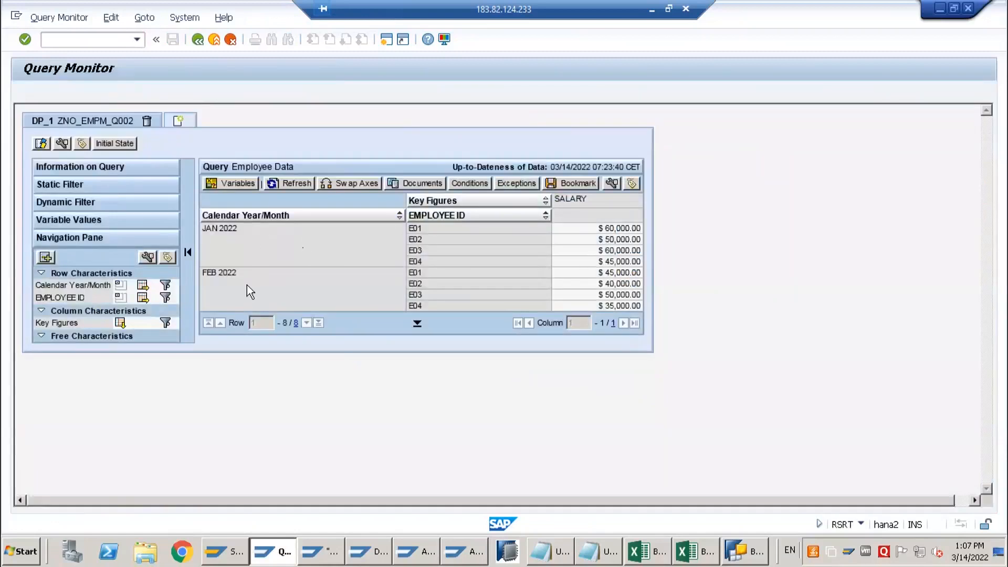
Reopen the query's variable entry, remove the breakpoint at line 9 of ZXRSRU01, and resume execution
left_click(232, 184)
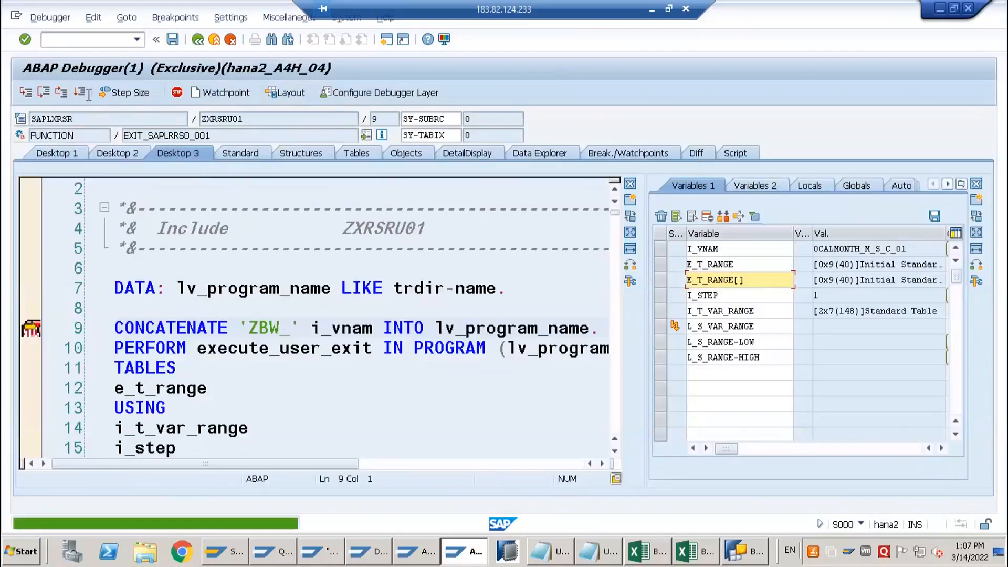
left_click(82, 93)
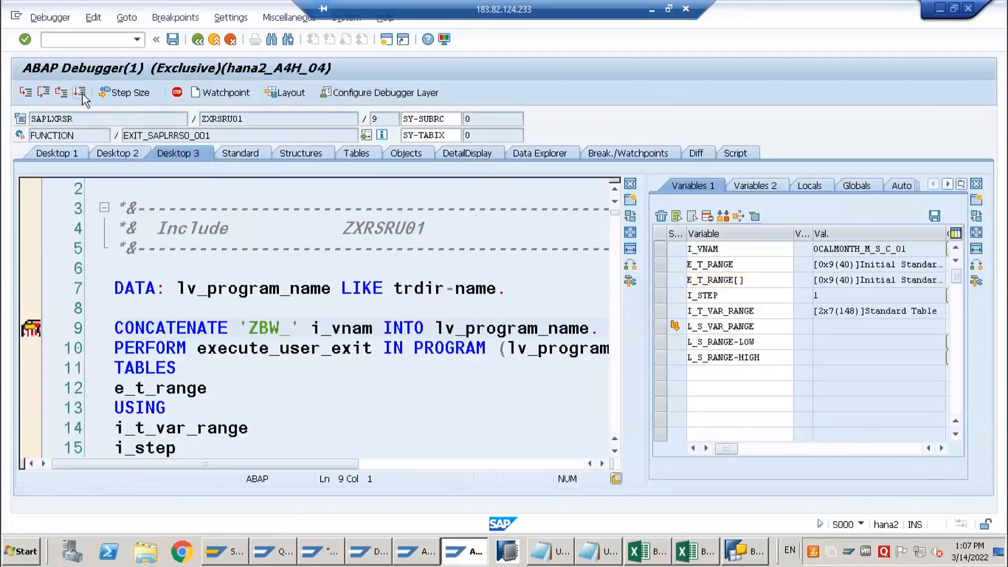
left_click(32, 329)
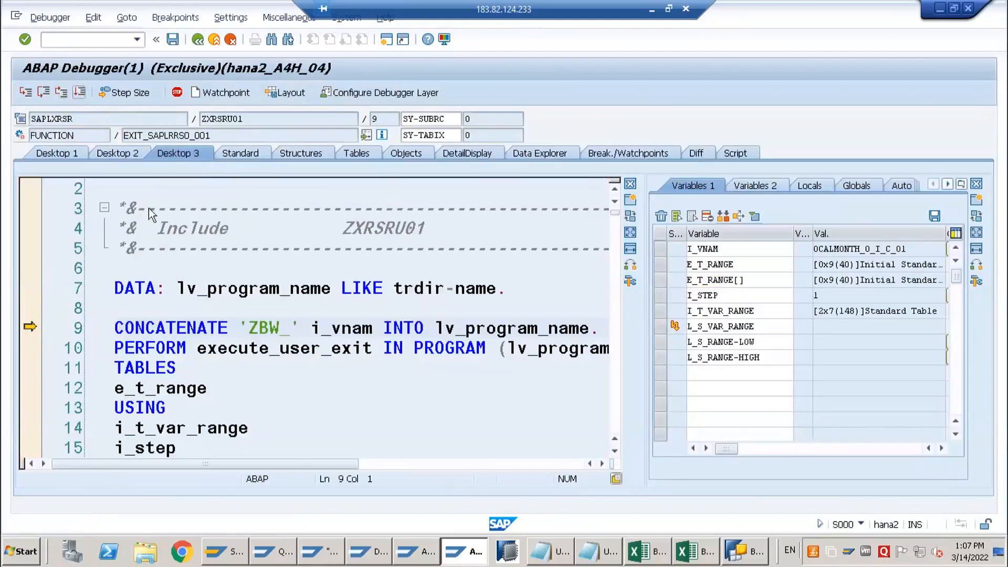
key("F8")
Change Calendar Year/Month to 03/2022 and execute the query
left_click(220, 145)
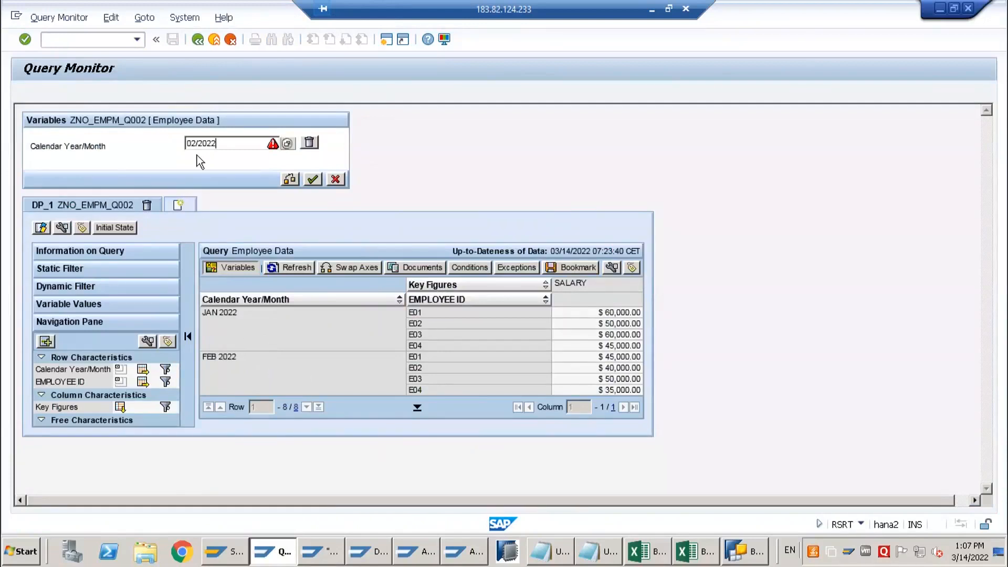
key("BackSpace")
type("3")
left_click(313, 179)
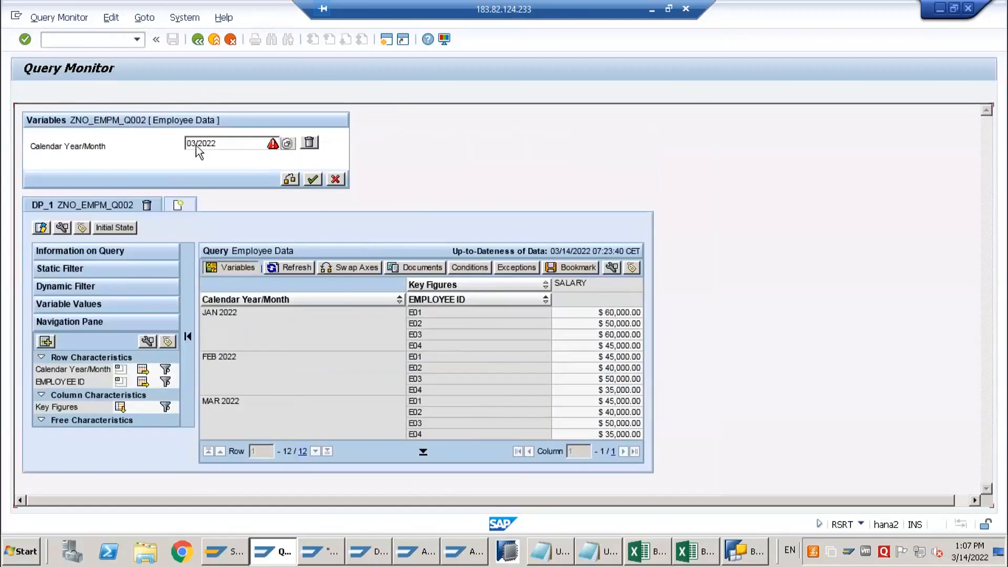
Execute the query for March 2021 and expand its static filter, dynamic filter and variable values
left_click(223, 145)
left_click(313, 180)
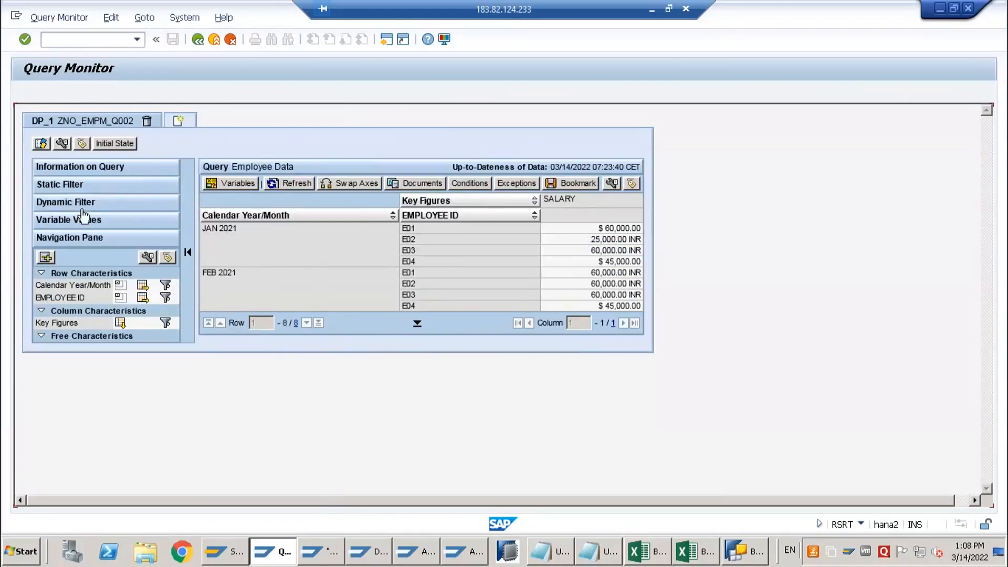
left_click(65, 190)
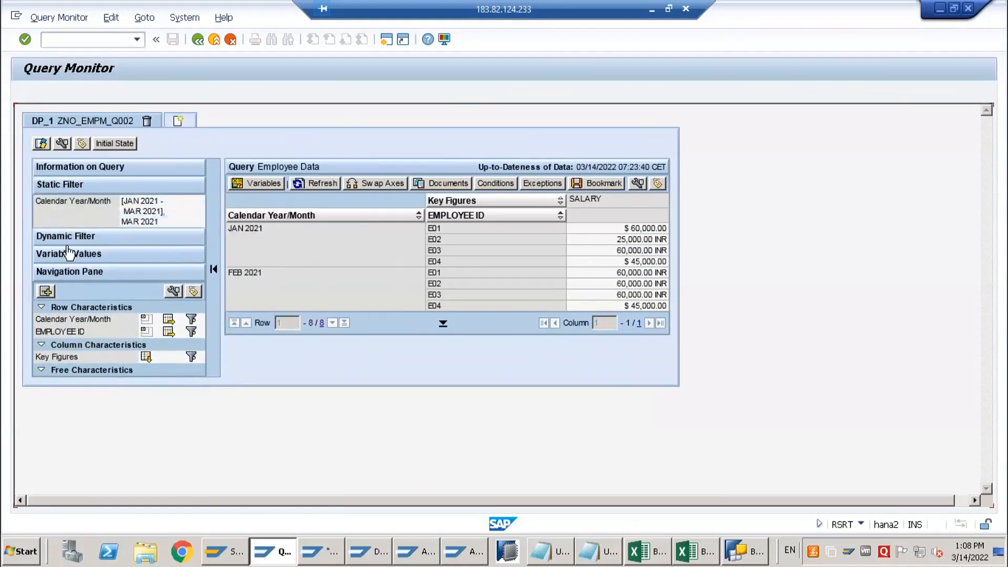
left_click(71, 242)
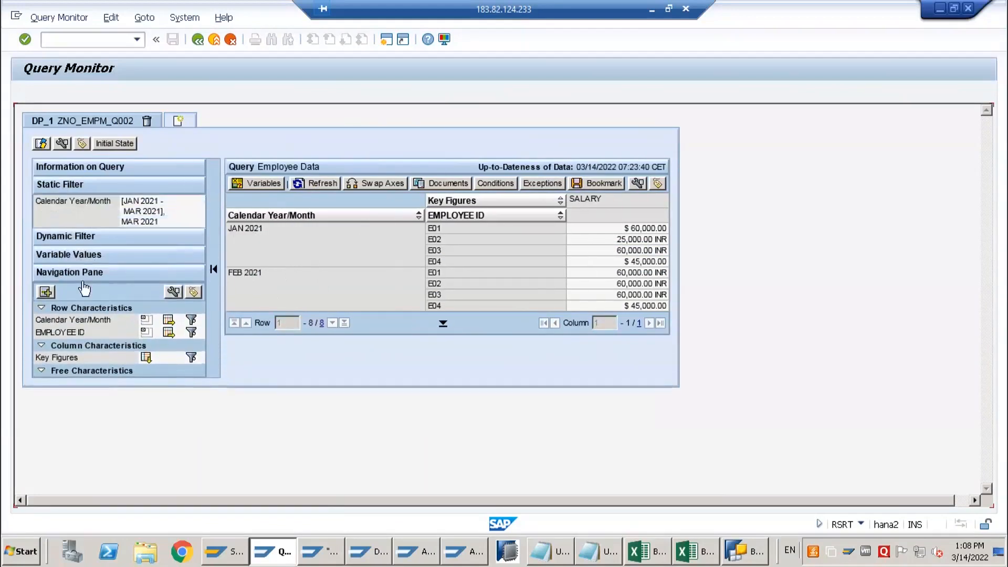
left_click(82, 267)
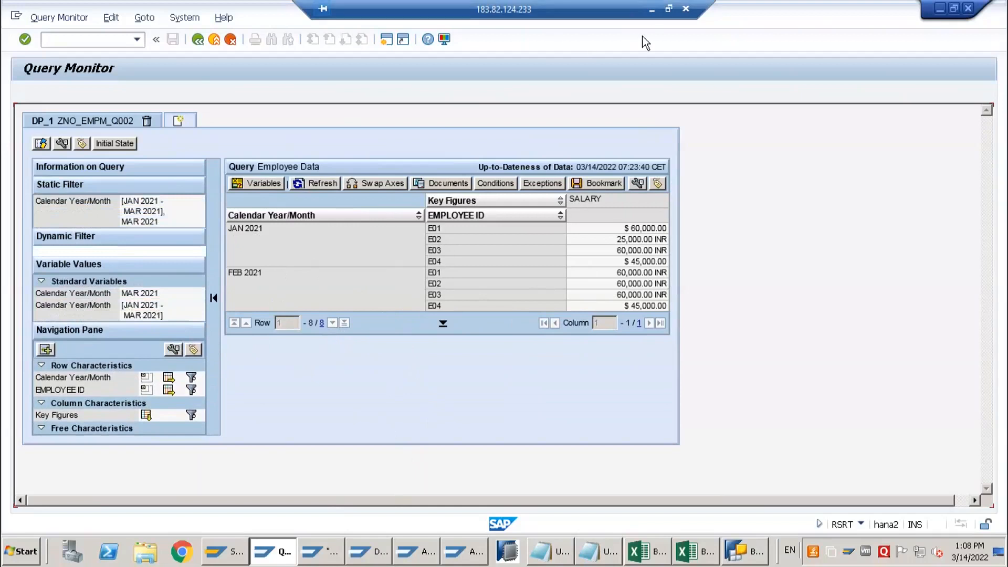
Leave the remote desktop for the training content workbook in Excel and select the topic "Creating a Customer Exit Variable for a Bex Query"
left_click(653, 12)
left_click(141, 340)
left_click(139, 352)
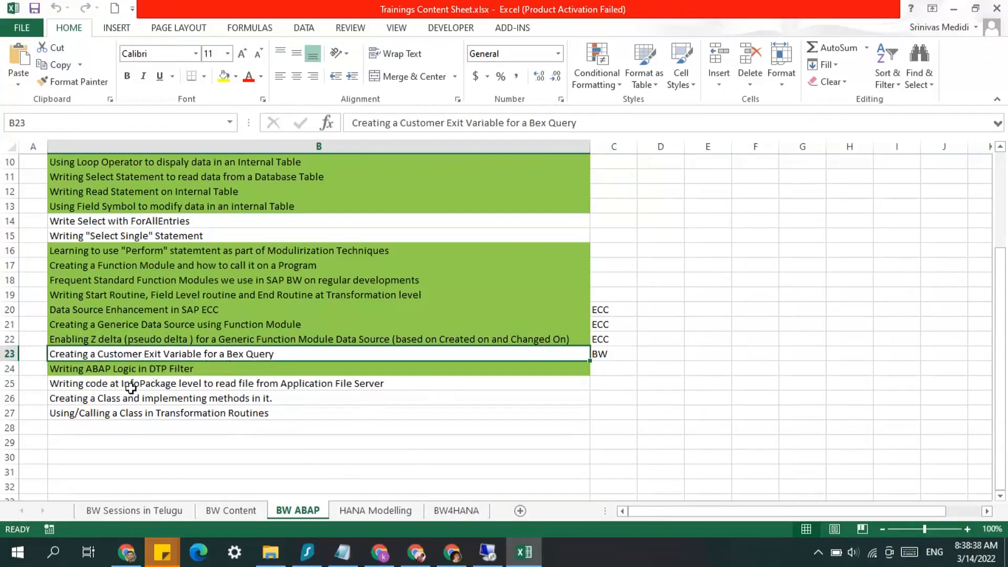
left_click(215, 340)
left_click(213, 353)
left_click(584, 21)
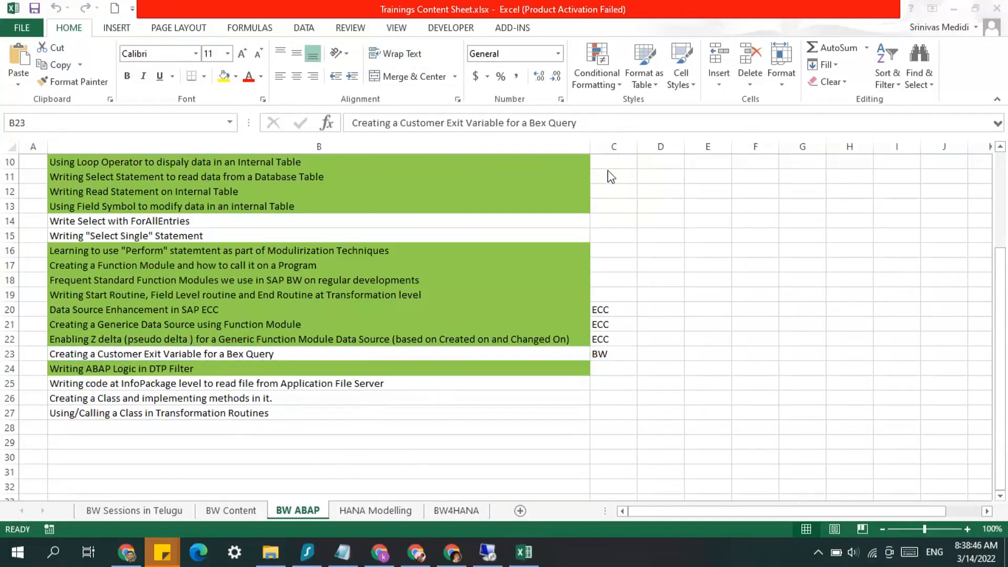